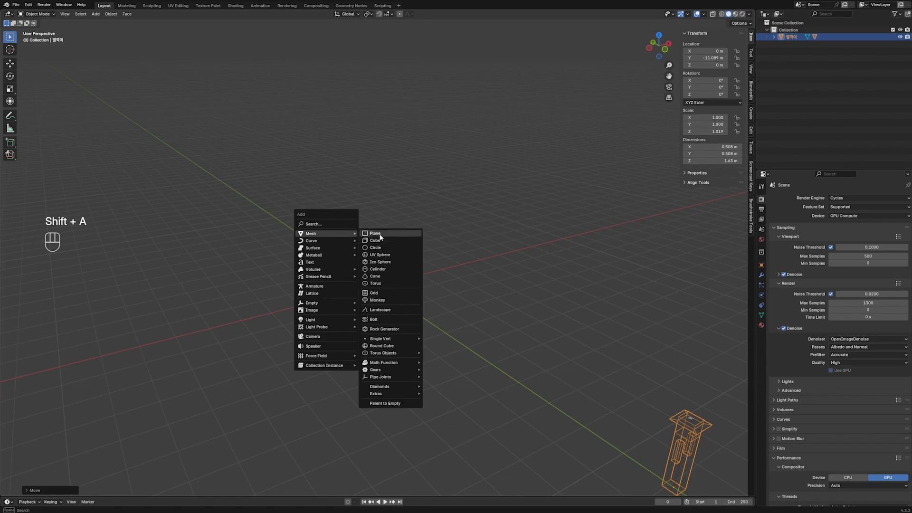
- Scale the new plane and assign it a new material named 체크
key(s)
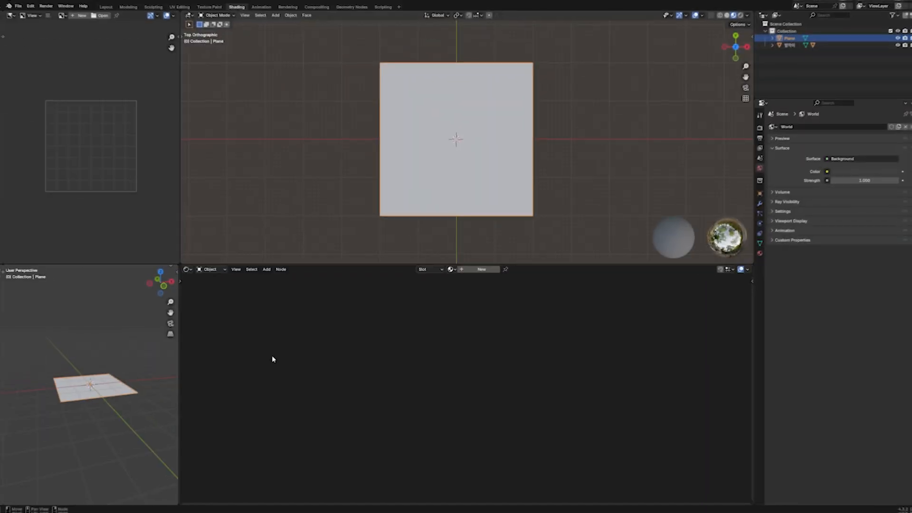
click(482, 269)
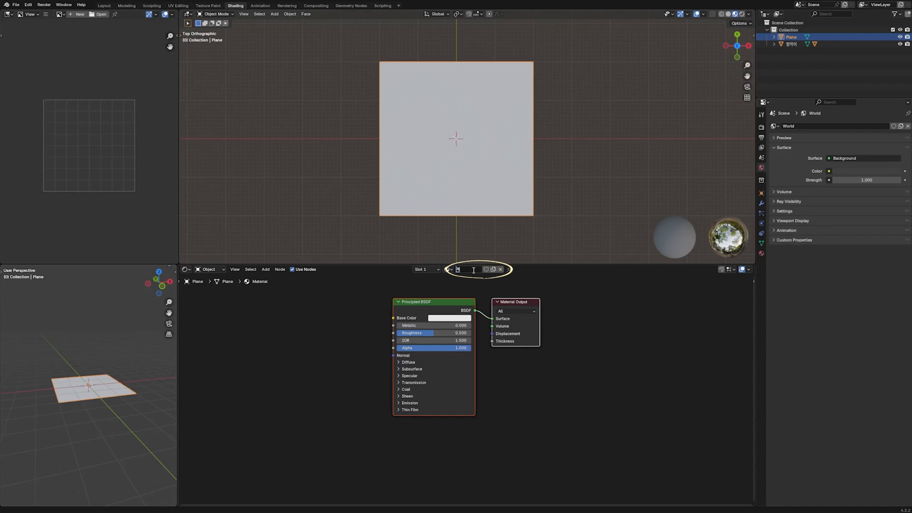
key(Return)
- Add a Wave Texture with Texture Coordinate and Mapping nodes feeding it, and preview its output on the plane
middle_drag(272, 375, 375, 377)
click(294, 340)
key(shift+a)
click(295, 341)
text(ㅈㅁ)
key(BackSpace)
key(BackSpace)
text(w)
click(317, 355)
click(290, 302)
middle_drag(390, 322, 403, 345)
key(ctrl+t)
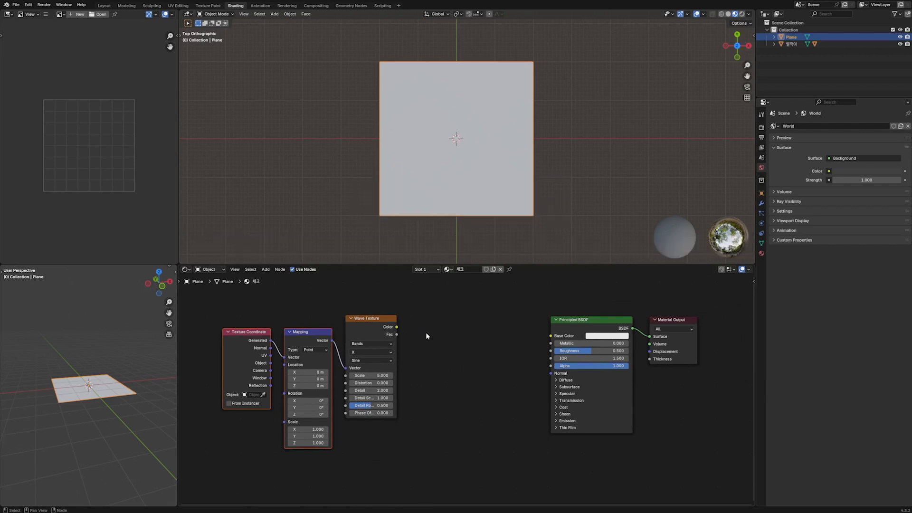
ctrl+shift+click(384, 318)
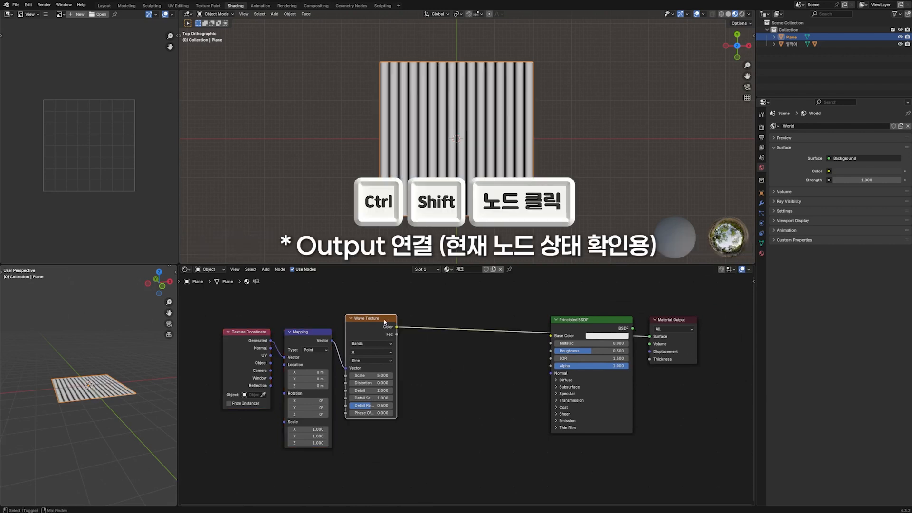
- Insert a Math node after the Wave Texture and set its operation to Less Than
click(454, 339)
key(shift+a)
click(449, 340)
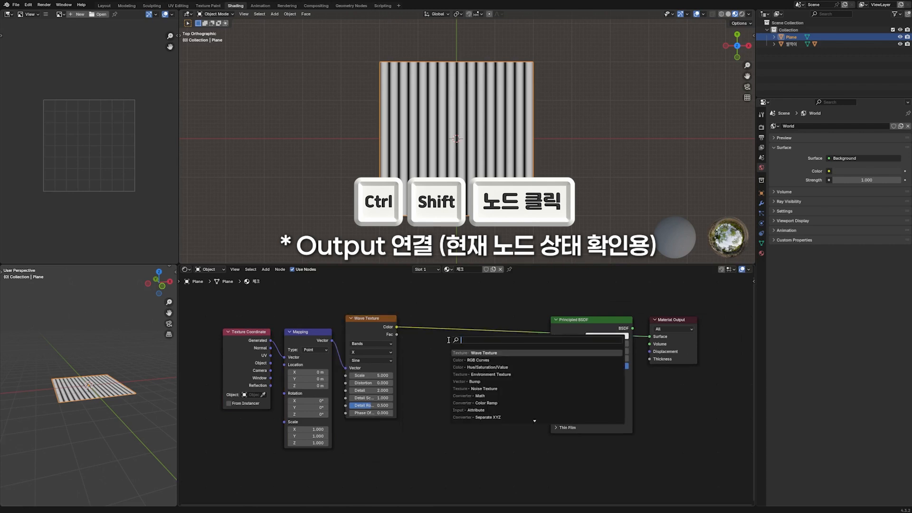
text(math)
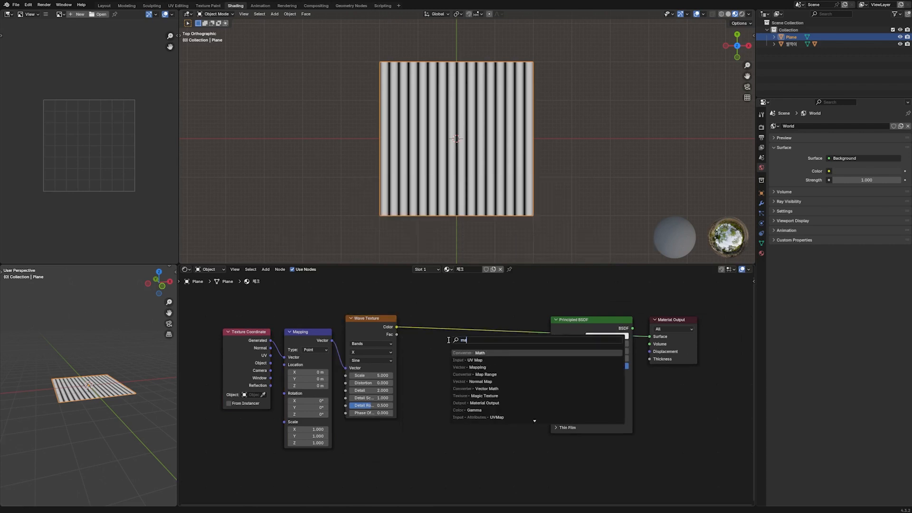
key(Return)
click(425, 319)
middle_drag(484, 378, 460, 377)
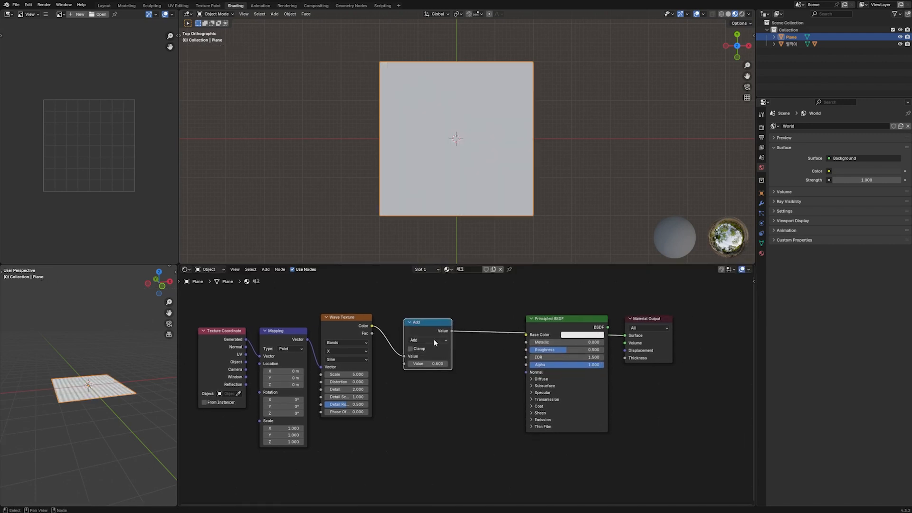
click(434, 340)
click(477, 373)
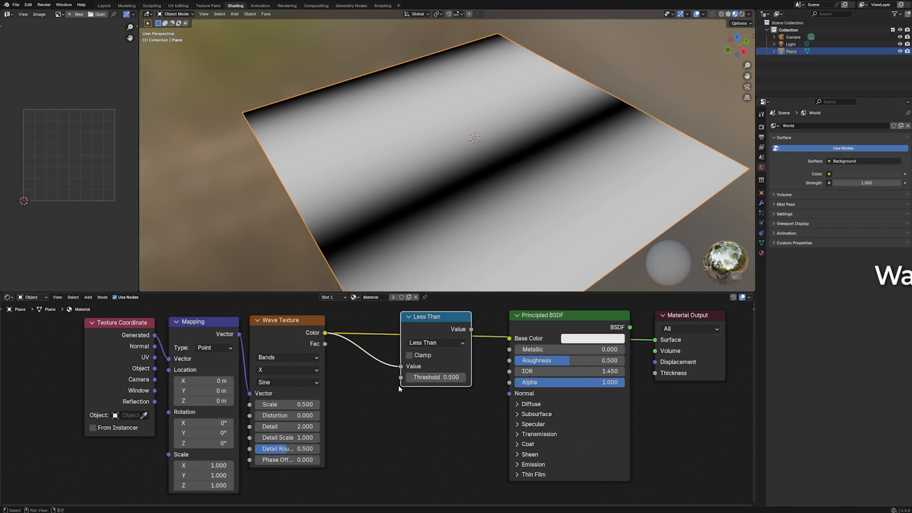
- Preview the Less Than output and toggle the node's mute repeatedly to compare the bands with and without the threshold
ctrl+shift+click(443, 321)
key(m)
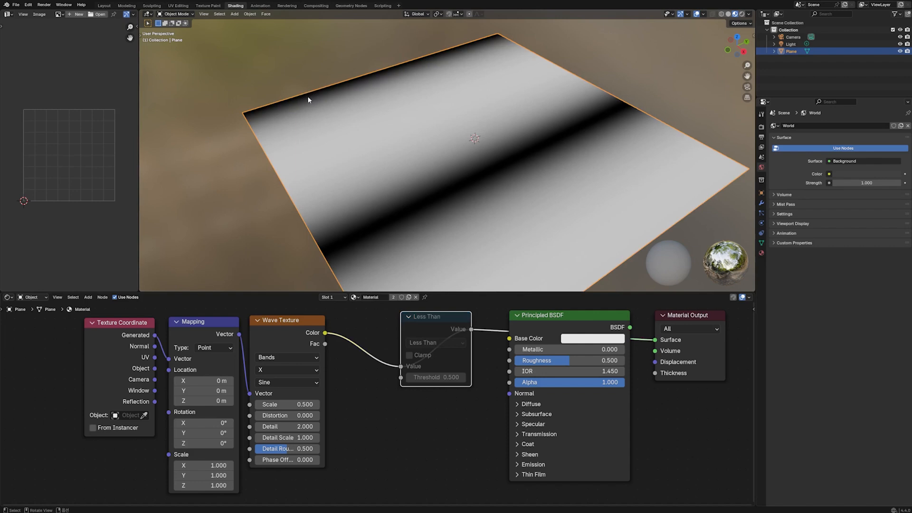
key(m)
key(m)
key(m)
key(m)
key(m)
key(m)
key(m)
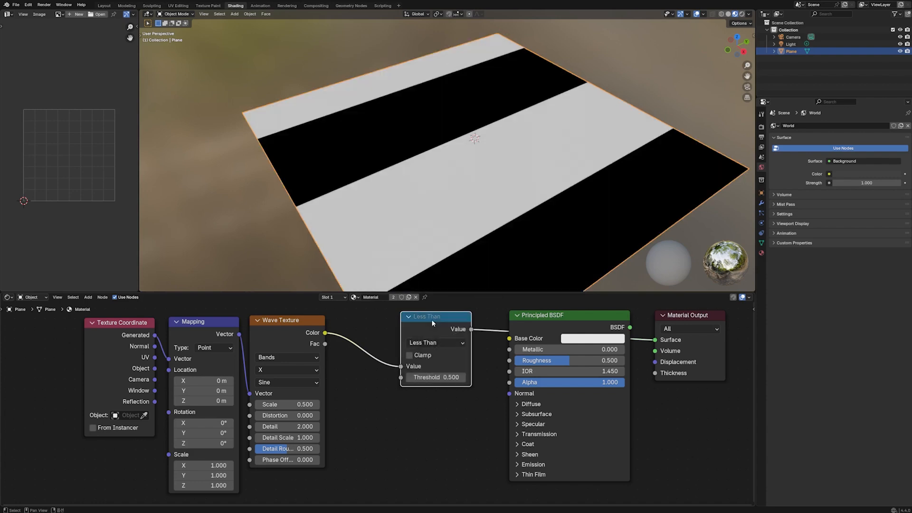
scroll(347, 181, down, 5)
scroll(401, 193, up, 3)
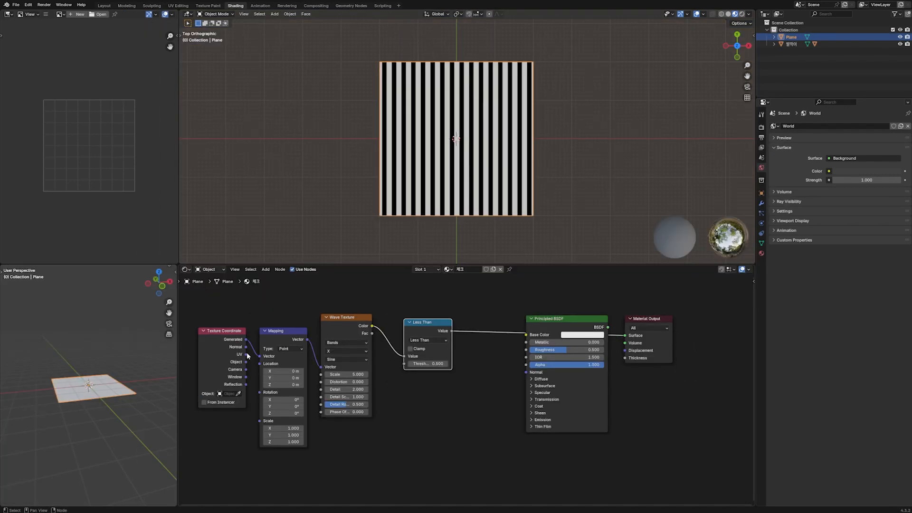
- Feed the Mapping node from the Texture Coordinate's UV output and rearrange the two nodes
drag(246, 355, 260, 357)
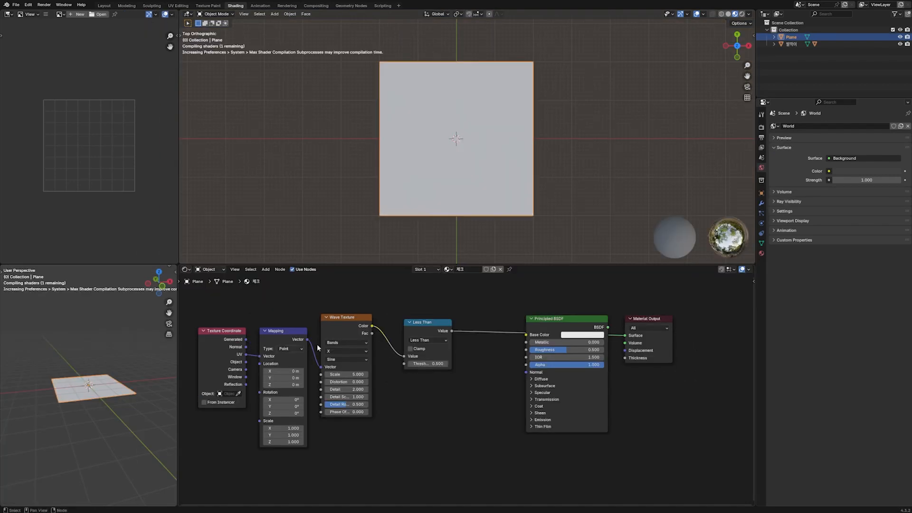
middle_drag(290, 314, 292, 293)
drag(211, 295, 273, 328)
mouse_move(277, 309)
mouse_down()
mouse_move(263, 296)
mouse_move(271, 295)
mouse_up()
- Duplicate the Wave Texture below the original and feed it from the Mapping node through a shared reroute
click(340, 296)
key(shift+d)
click(337, 411)
drag(301, 306, 322, 459)
shift+right_drag(317, 319, 303, 354)
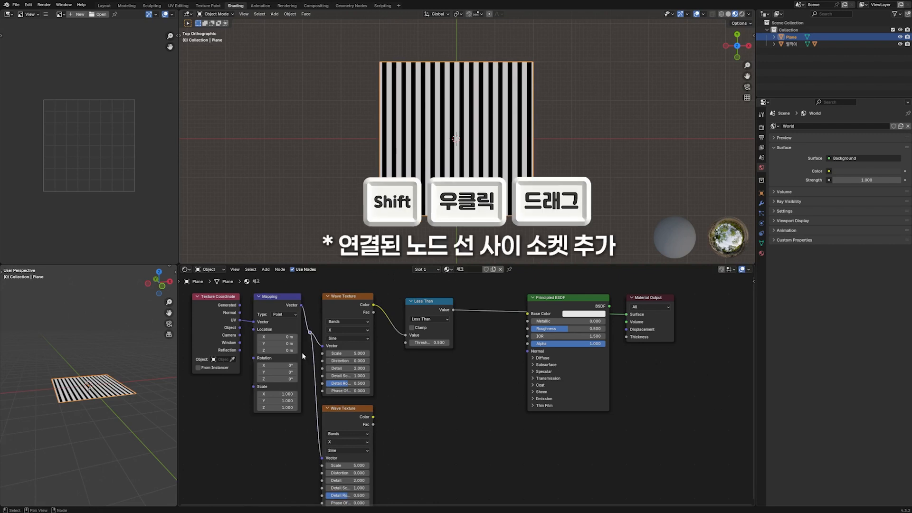
- Duplicate the Less Than node, feed it from the second Wave Texture's color, and set that texture's bands direction to Y
click(429, 304)
key(shift+d)
click(423, 438)
middle_drag(377, 411, 372, 378)
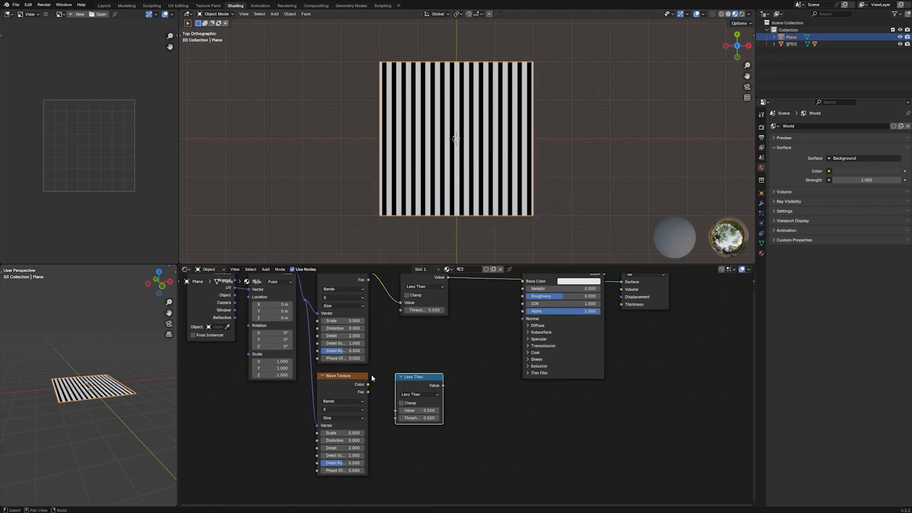
drag(368, 385, 396, 410)
click(344, 410)
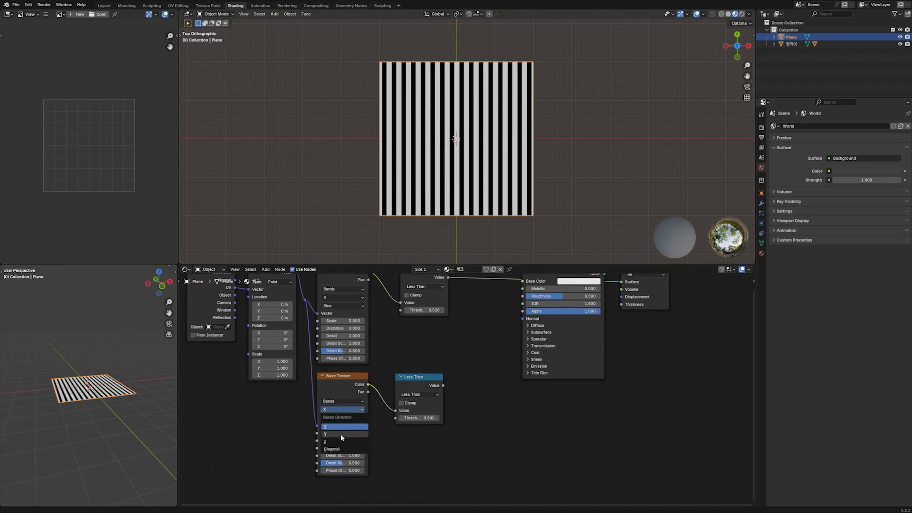
click(342, 427)
- Add a Mix Color node before the shader and connect the two Less Than outputs to its A and B inputs
middle_drag(485, 394, 441, 412)
key(shift+a)
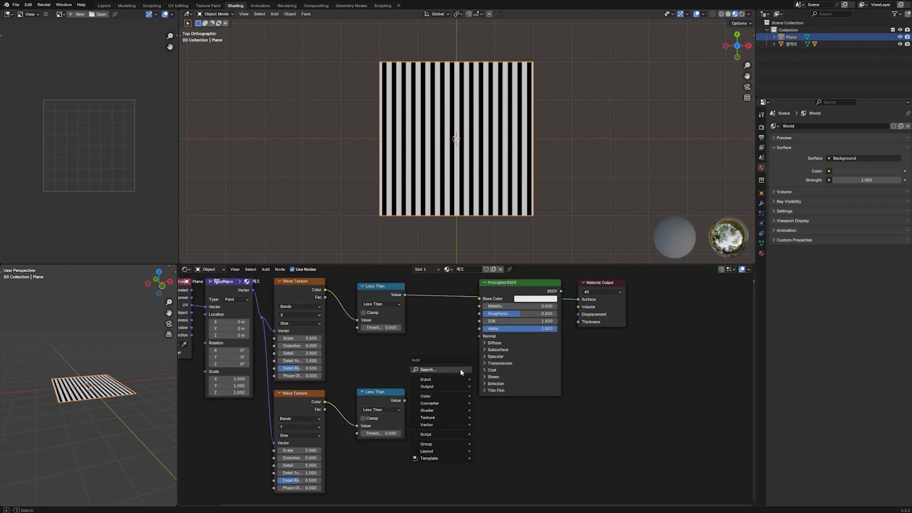
click(461, 369)
text(mix)
click(488, 390)
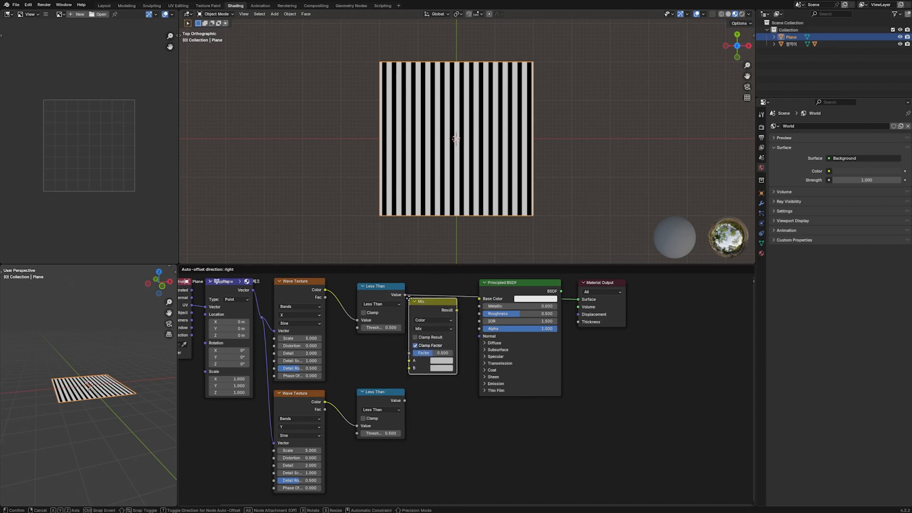
click(426, 288)
drag(636, 285, 529, 317)
key(g)
click(624, 326)
drag(405, 402, 426, 355)
middle_drag(480, 375, 453, 368)
- Set the scale of both Wave Texture nodes to 10
double_click(260, 338)
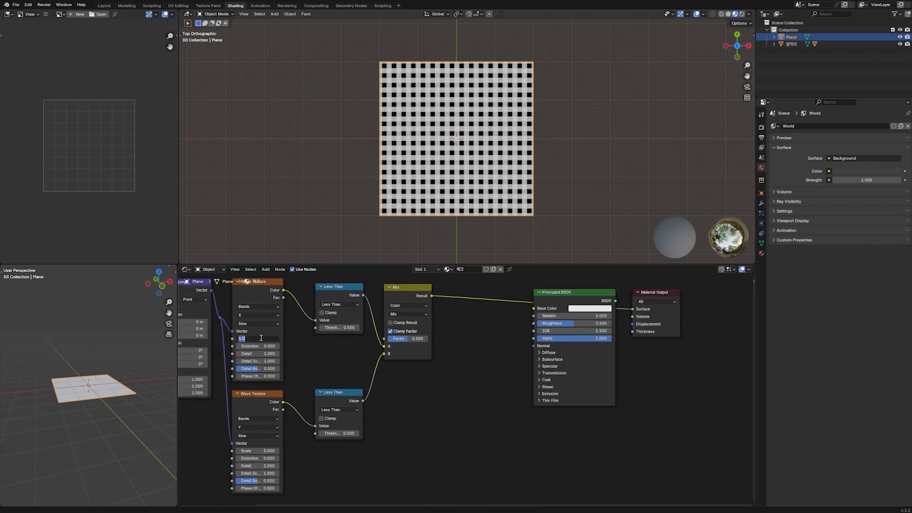
text(10)
key(Tab)
click(269, 458)
double_click(261, 451)
text(10)
key(Return)
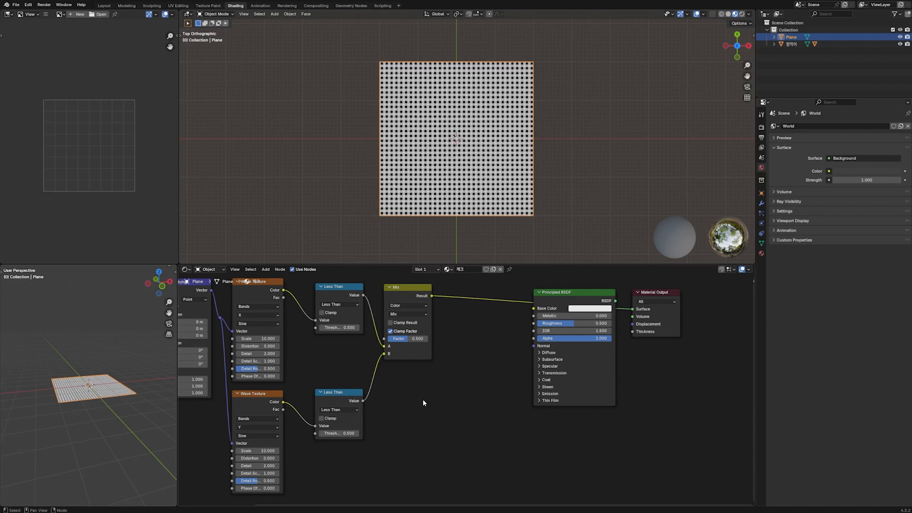
- Insert a Color Ramp node after the Mix node
key(shift+a)
text(color)
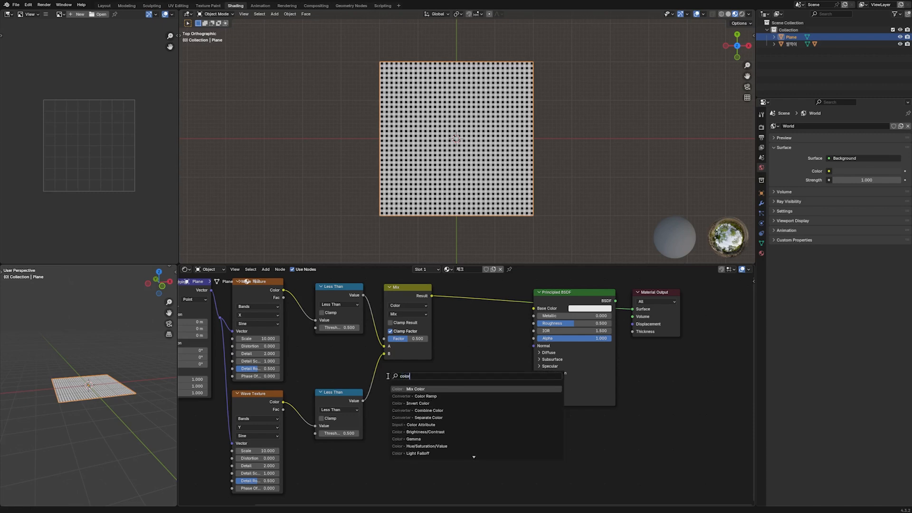
key(Down)
key(Return)
click(455, 286)
middle_drag(525, 394, 453, 395)
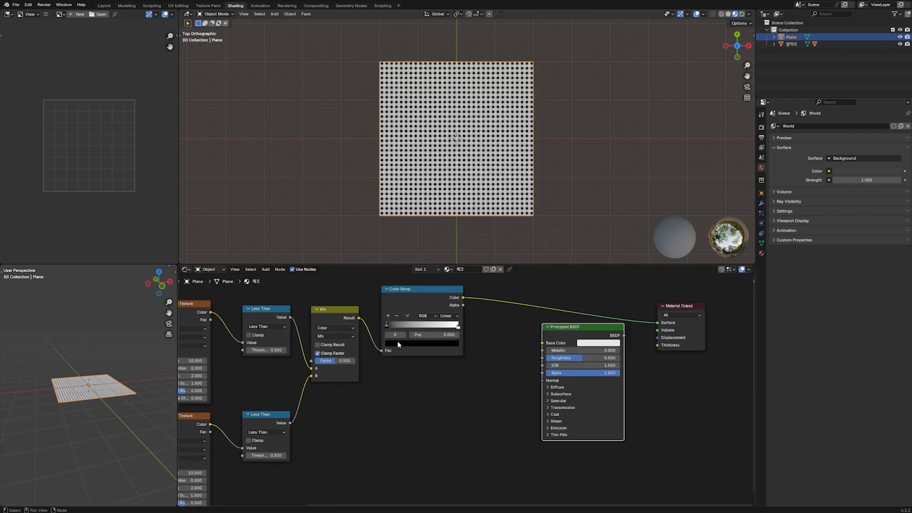
- Set the Color Ramp's first stop to yellow #FFDF42 and move it to position 0.341
click(398, 342)
click(429, 333)
key(ctrl+v)
key(Return)
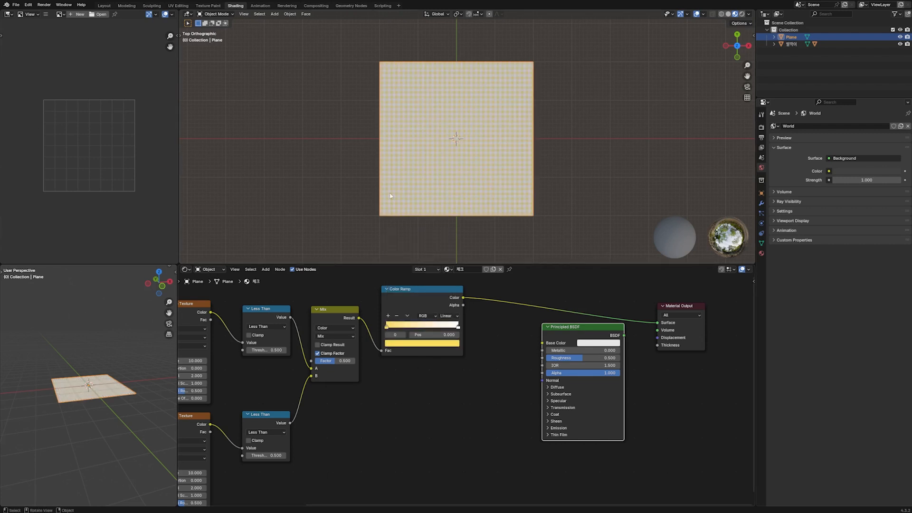
scroll(429, 231, up, 2)
drag(408, 327, 421, 328)
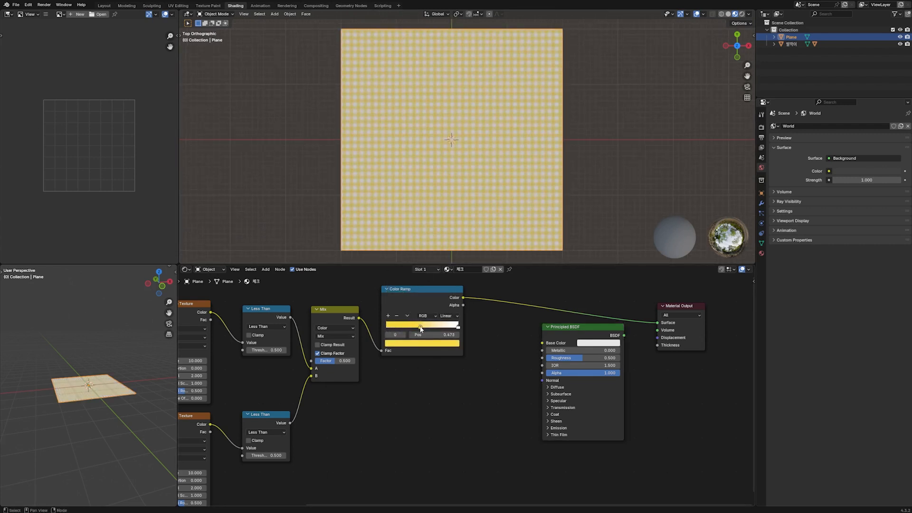
- Connect the Color Ramp to the Principled BSDF's Base Color, with the shader feeding the Material Output's surface
middle_drag(457, 369, 371, 374)
drag(480, 332, 466, 301)
middle_drag(380, 380, 447, 392)
- Duplicate the Color Ramp below the original, paste an orange color into its first stop, and feed it from the Mix result
click(402, 312)
key(shift+d)
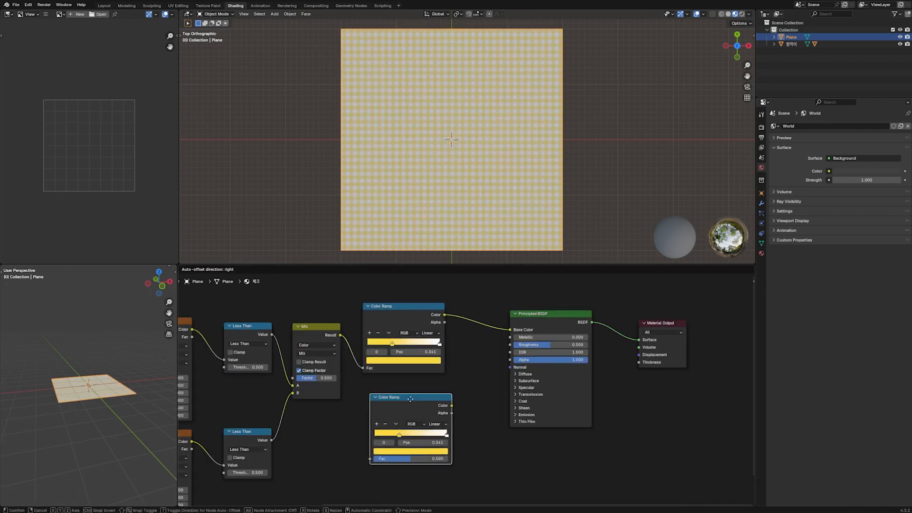
click(402, 396)
click(403, 444)
click(402, 434)
key(ctrl+v)
key(Return)
drag(340, 335, 364, 451)
click(457, 358)
- Insert a duplicate Mix node before the shader, connect the second Color Ramp to its B input, and set it to Multiply
click(326, 333)
key(shift+d)
click(502, 316)
drag(444, 398, 468, 374)
click(496, 336)
click(484, 375)
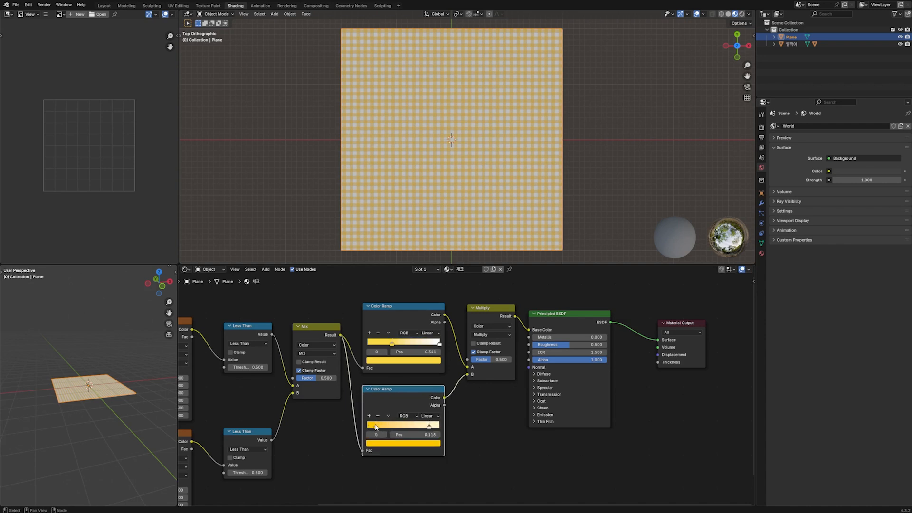
scroll(464, 245, up, 3)
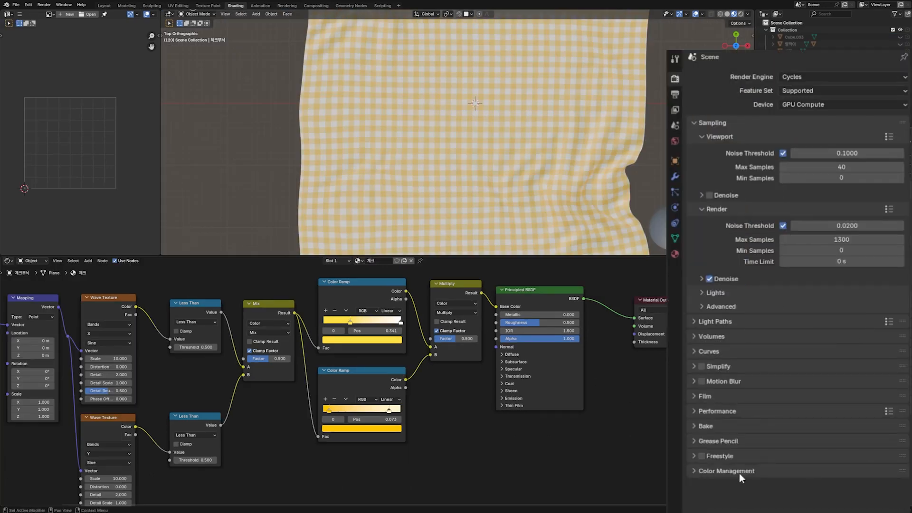
- Set the color management view transform to Standard and preview the first Color Ramp's output
click(740, 472)
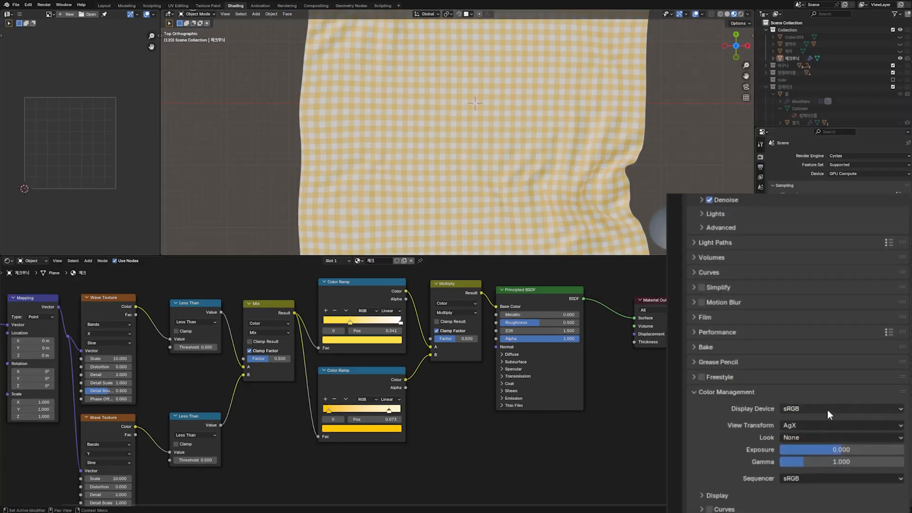
click(820, 429)
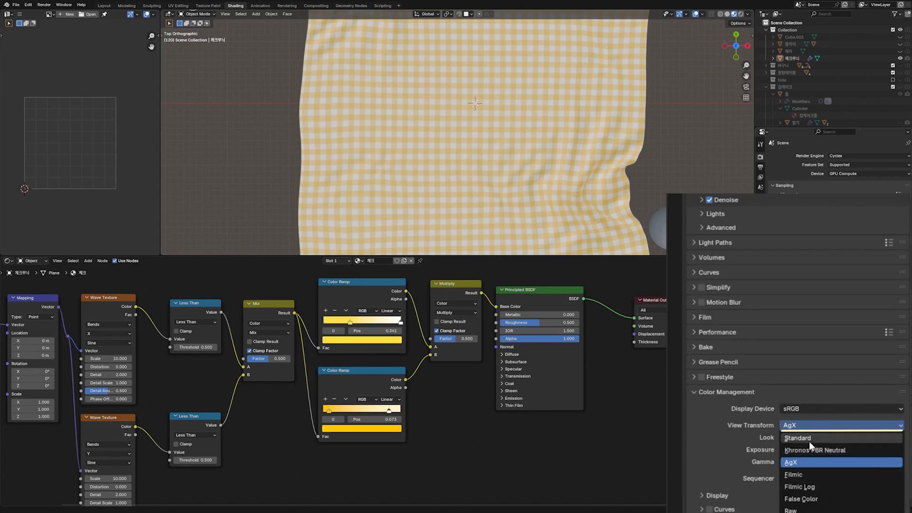
click(809, 440)
scroll(496, 201, up, 5)
click(386, 302)
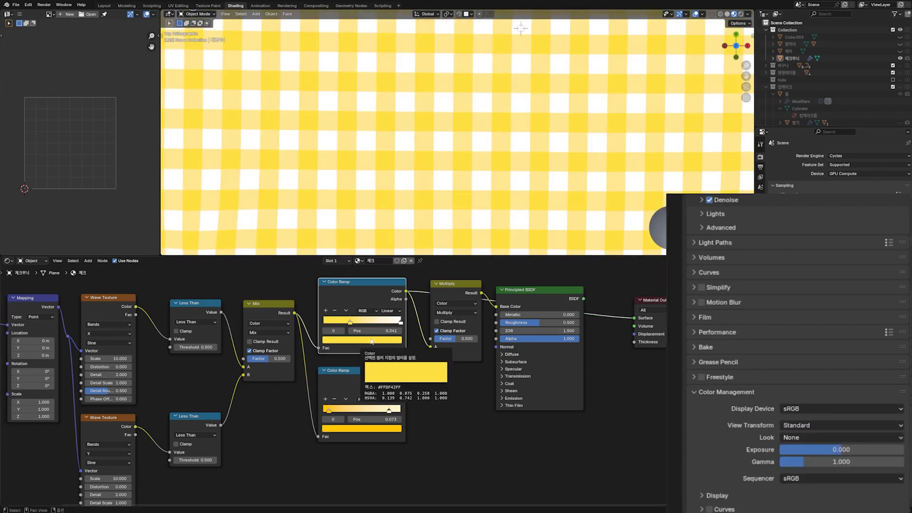
- Switch the view transform to AgX and back to Standard to compare the pattern's colors
click(805, 426)
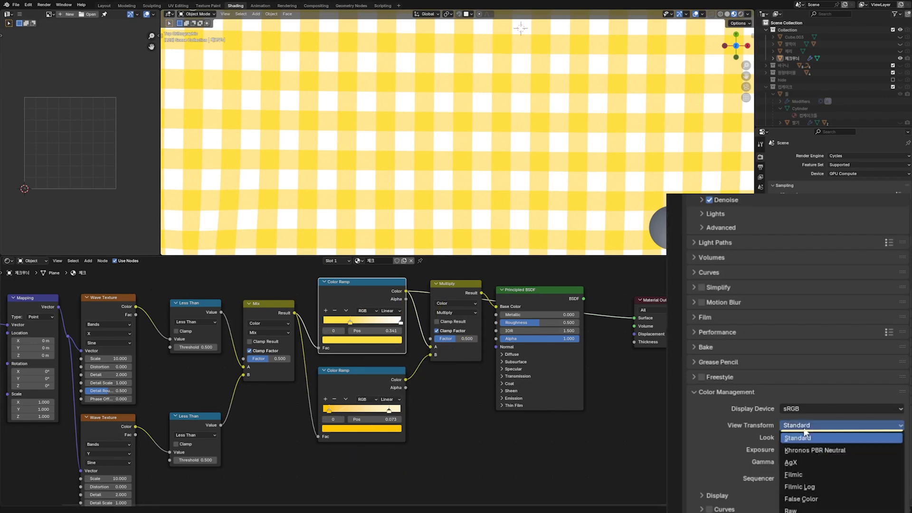
click(798, 462)
click(807, 426)
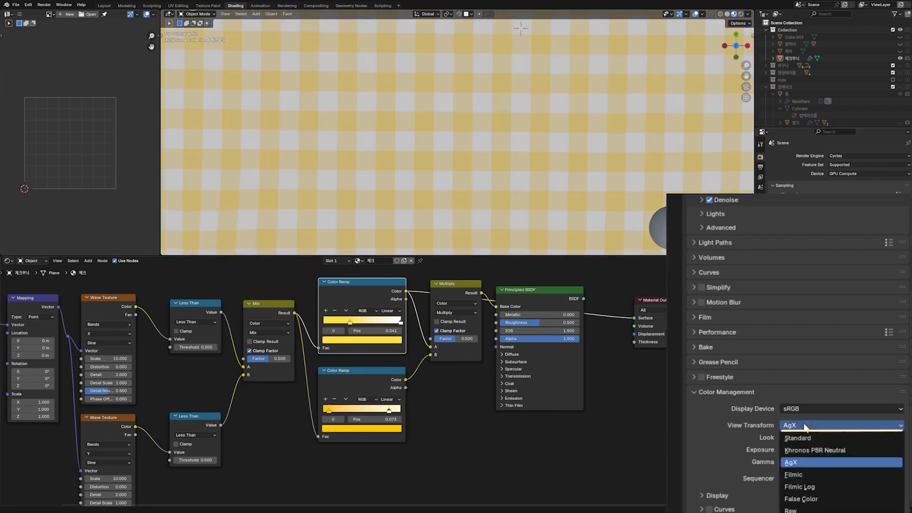
click(803, 440)
scroll(438, 153, down, 4)
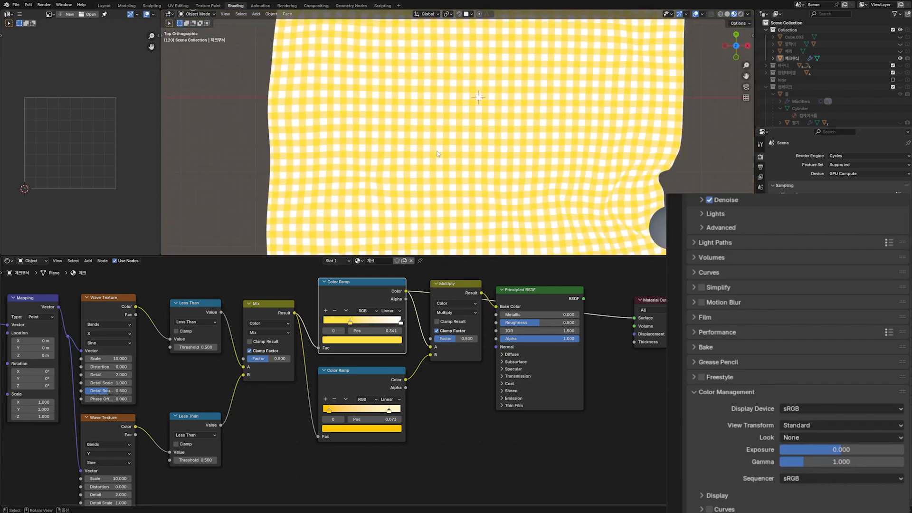
scroll(439, 156, down, 1)
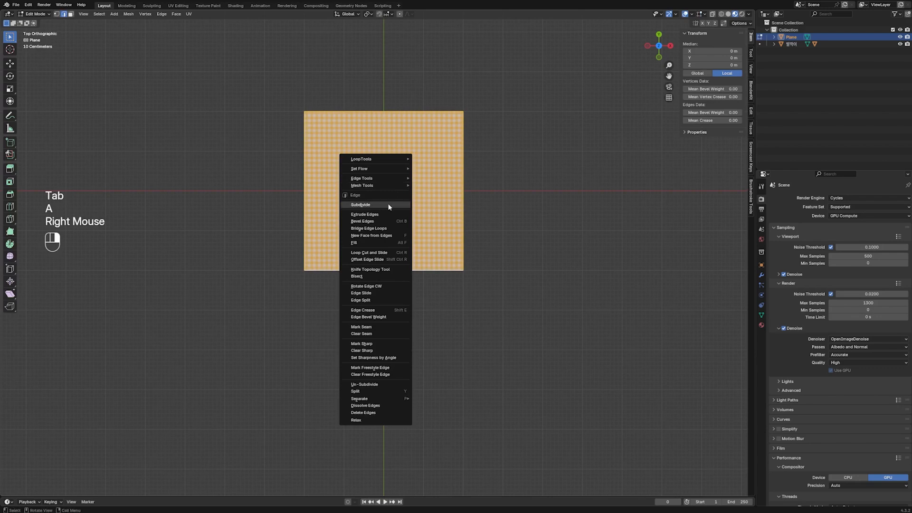
- Subdivide the whole plane with 60 cuts
click(361, 205)
key(F9)
drag(419, 344, 357, 289)
click(411, 302)
text(60)
key(Return)
- Show the plane in Material Preview shading from the top view for sculpting
key(z)
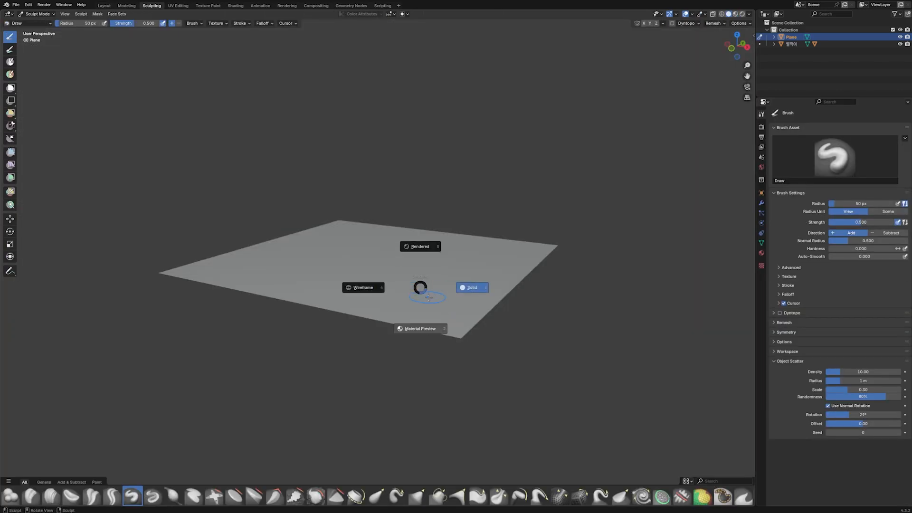
click(419, 339)
key(KP_7)
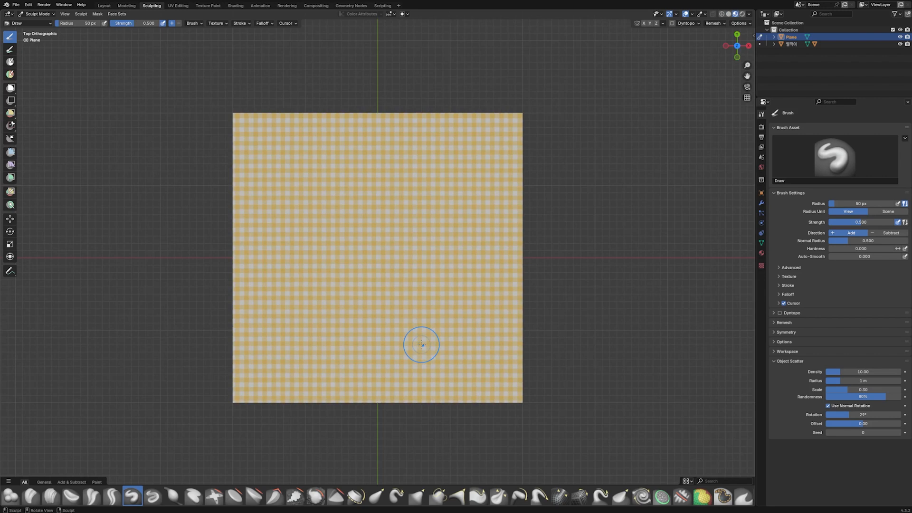
- Warp the cloth's outline into uneven waves with Expand/Contract Cloth brush strokes near its corners and side edges
scroll(421, 344, down, 1)
shift+middle_drag(420, 343, 422, 273)
scroll(421, 273, down, 2)
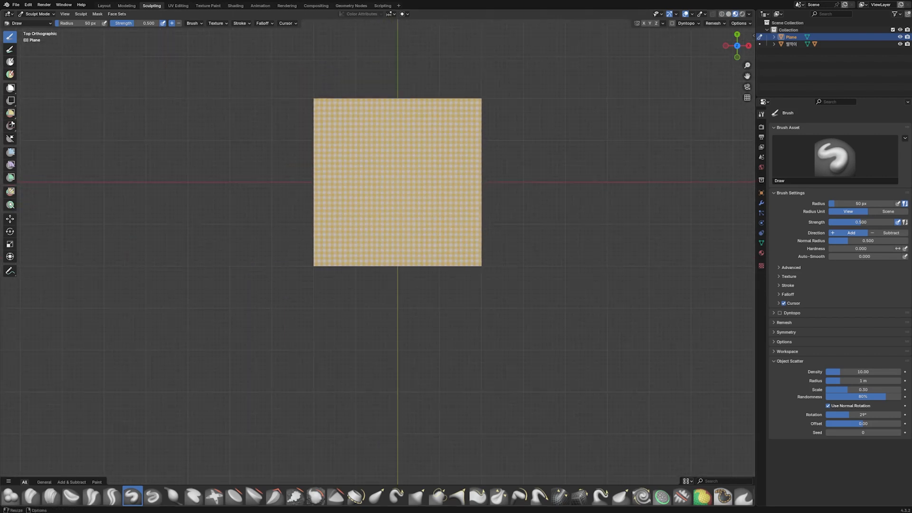
scroll(534, 504, down, 1)
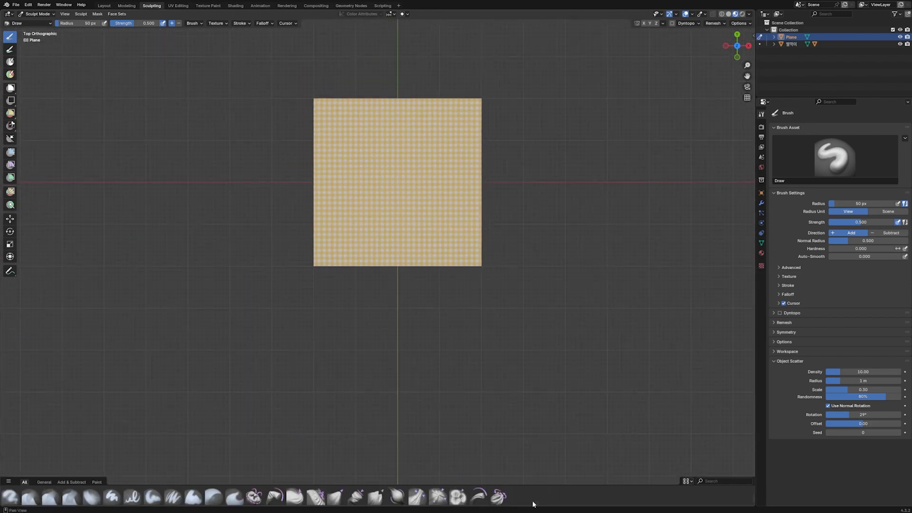
click(321, 498)
shift+middle_drag(338, 124, 316, 127)
drag(315, 120, 334, 133)
drag(445, 129, 442, 135)
drag(309, 240, 325, 245)
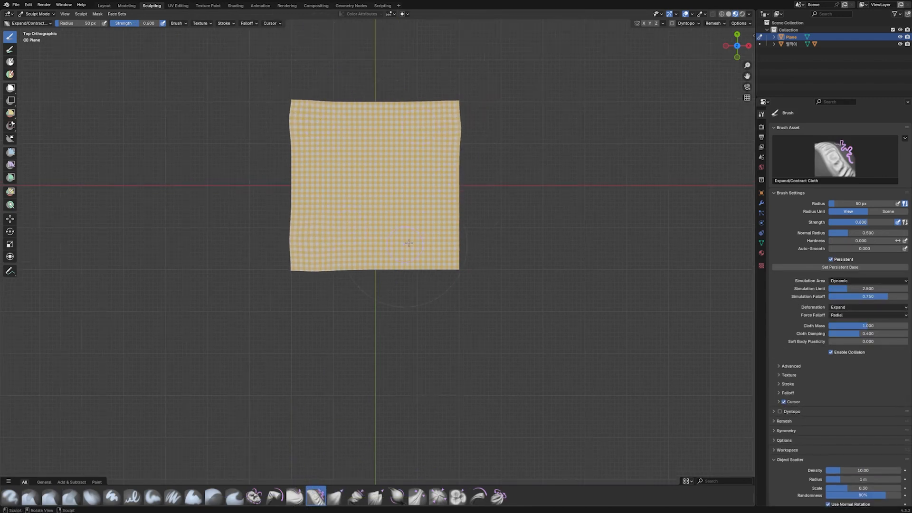
drag(452, 233, 451, 238)
drag(452, 205, 451, 209)
drag(304, 189, 307, 192)
- Add small gathered wrinkles near the cloth's upper-left, right and lower-right areas with the Pinch Point Cloth brush
click(438, 496)
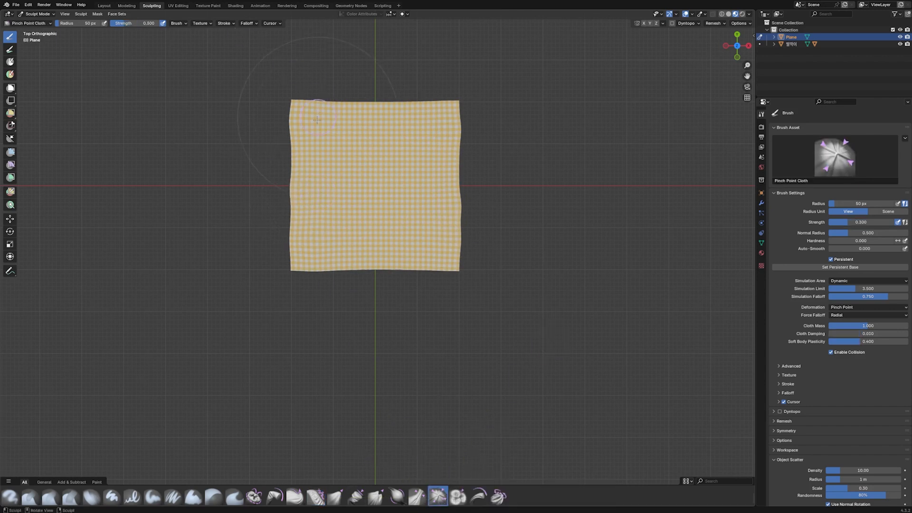
drag(322, 139, 330, 141)
drag(432, 156, 453, 175)
drag(428, 252, 427, 253)
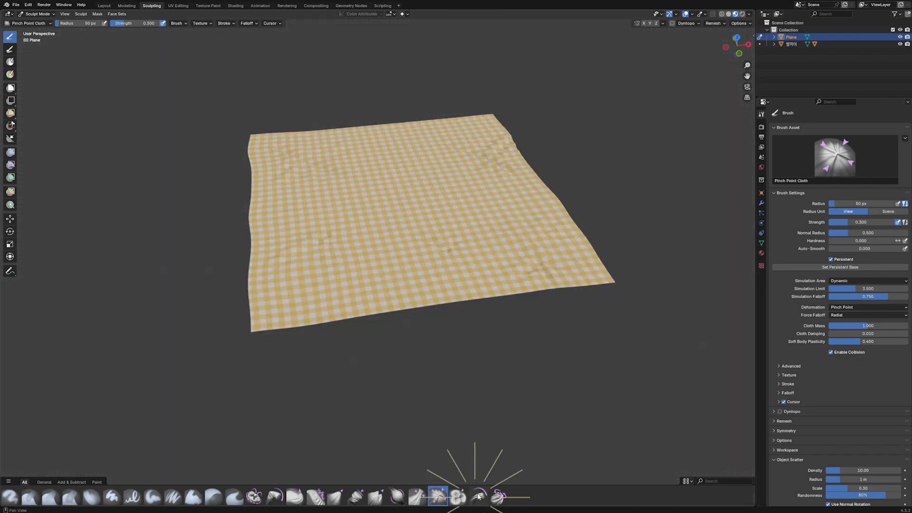
- Choose the Stretch/Move Cloth brush and set its radius to 96 px, viewing the cloth from the top
click(478, 496)
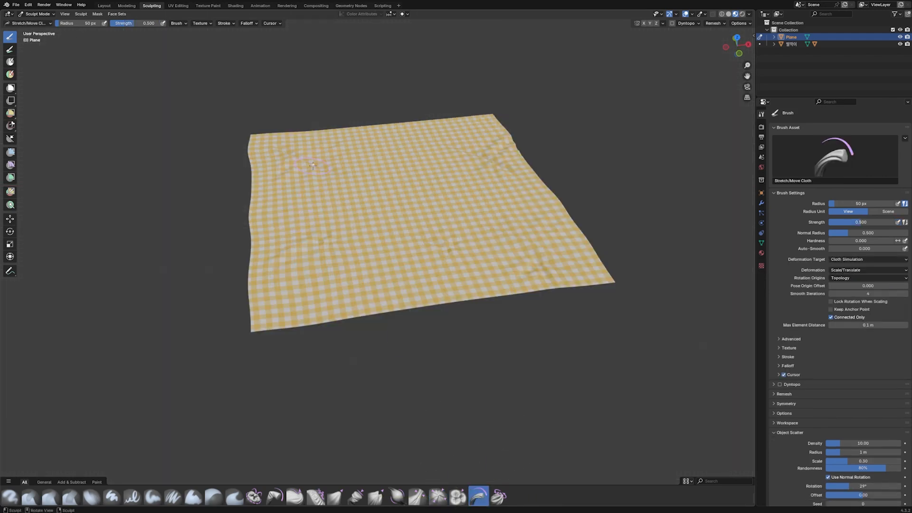
key(KP_7)
key(f)
click(314, 138)
drag(297, 107, 330, 126)
key(ctrl+z)
key(ctrl+z)
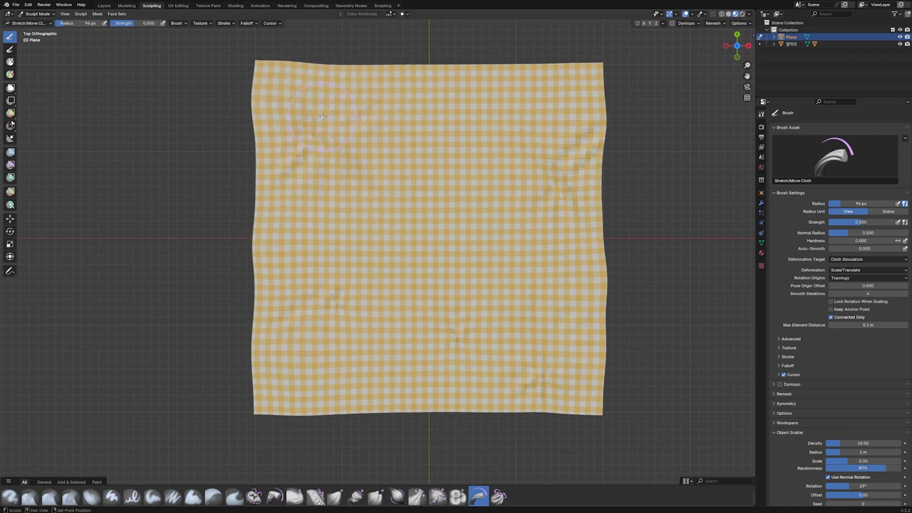
- Reduce the Stretch/Move Cloth brush strength to 0.127 and pull folds into the cloth's upper-left area
key(shift+f)
click(305, 124)
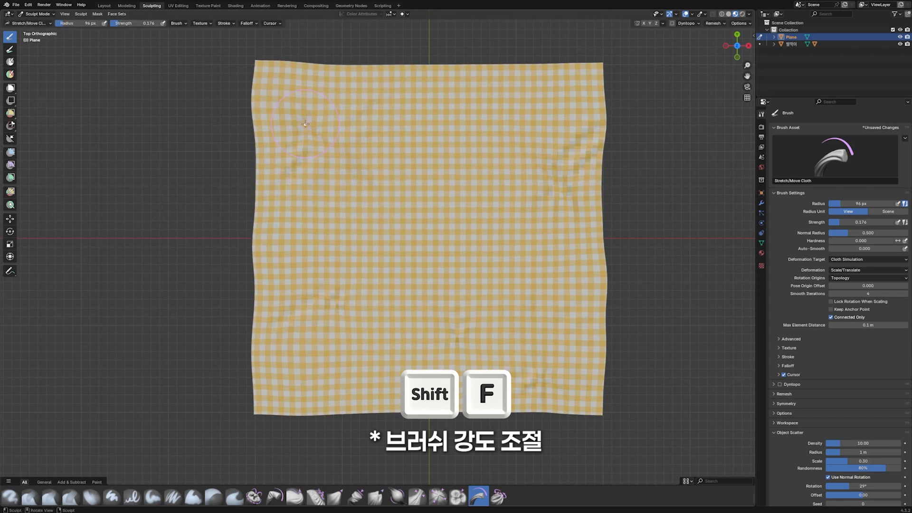
key(shift+f)
click(306, 124)
scroll(305, 124, down, 2)
middle_drag(332, 146, 362, 114)
drag(298, 194, 328, 216)
mouse_move(395, 228)
middle_down()
mouse_move(376, 232)
mouse_move(461, 266)
mouse_move(446, 285)
middle_up()
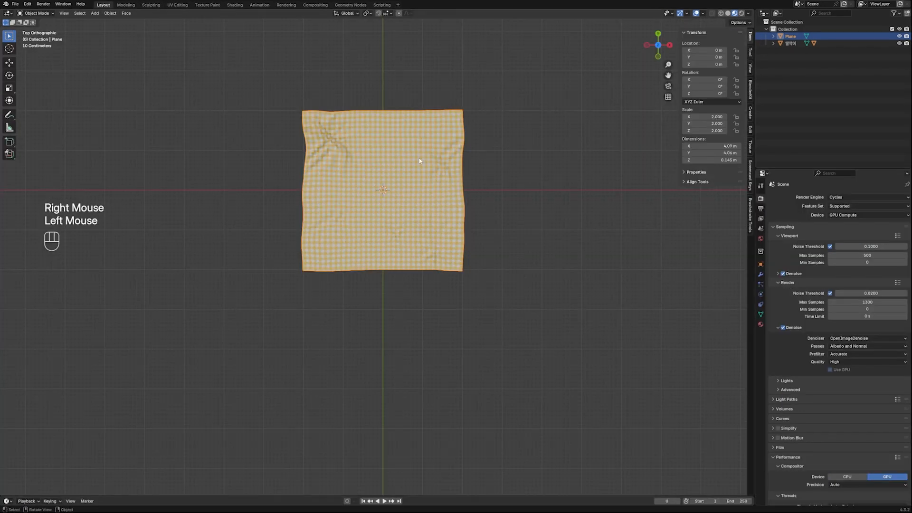
- Shade the cloth smooth and add a Subdivision modifier at level 2
right_click(419, 161)
click(406, 162)
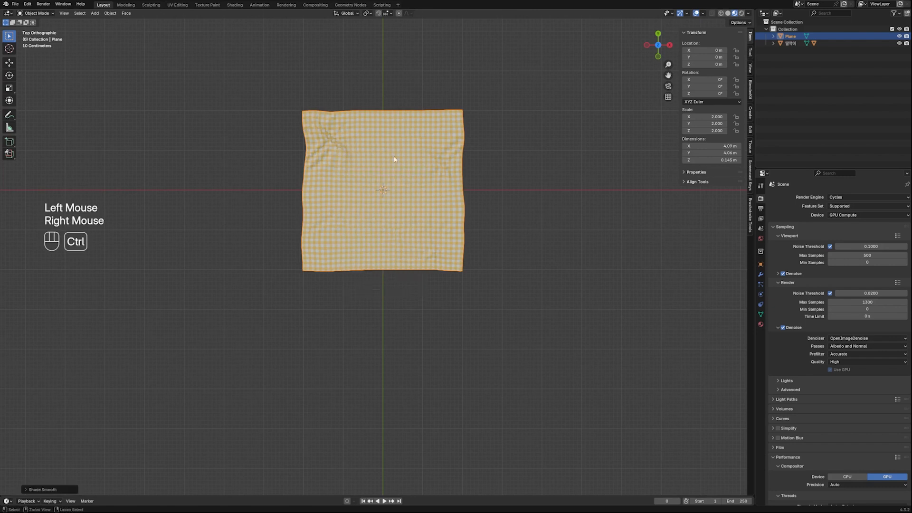
key(ctrl+2)
click(761, 274)
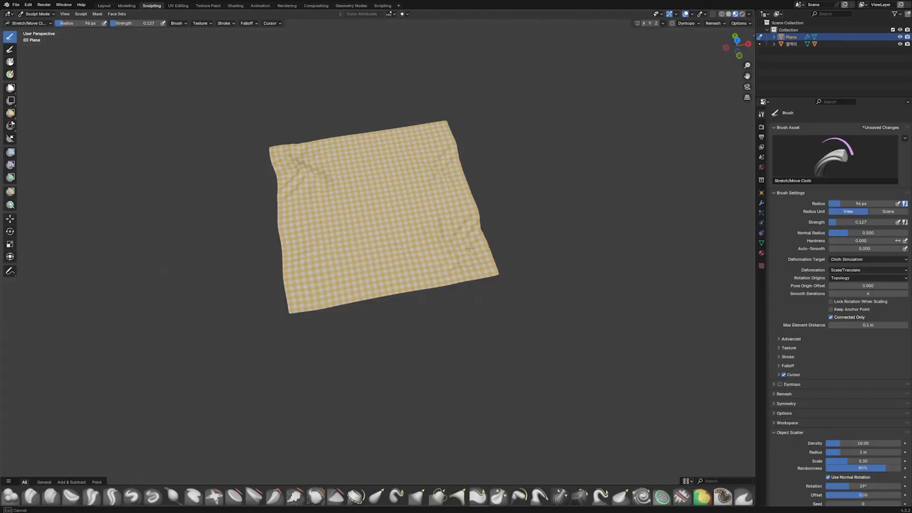
- Push larger folds into the cloth's near right corner with the Stretch/Move Cloth brush
drag(485, 272, 536, 261)
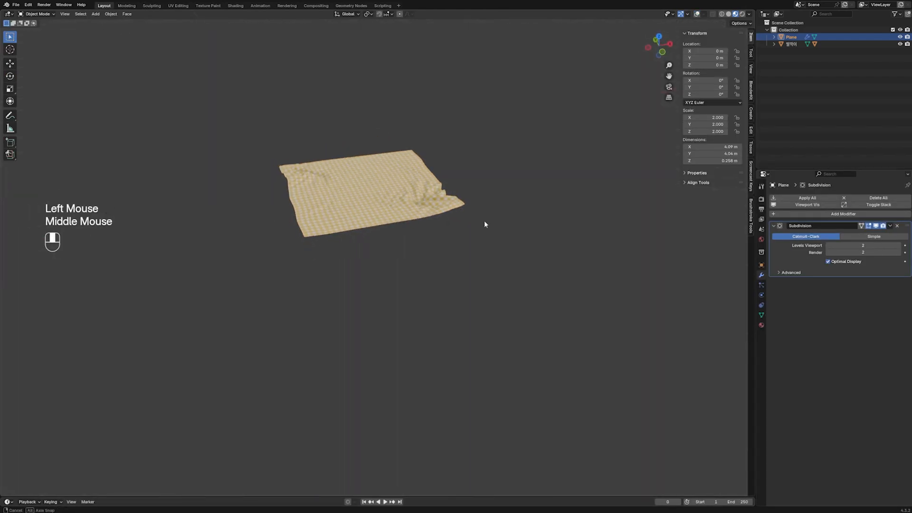
shift+middle_drag(485, 221, 499, 268)
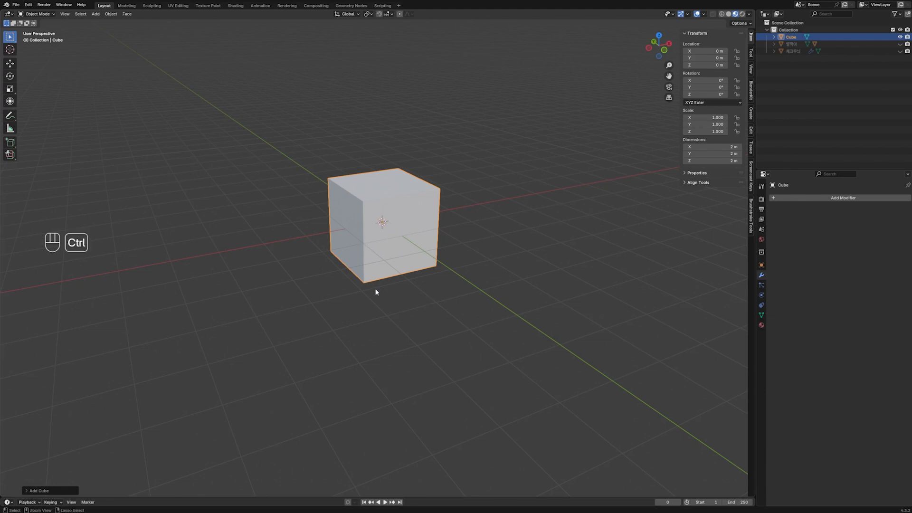
- Add a Subdivision modifier with viewport level 3 to the cube and delete its top face
key(ctrl+3)
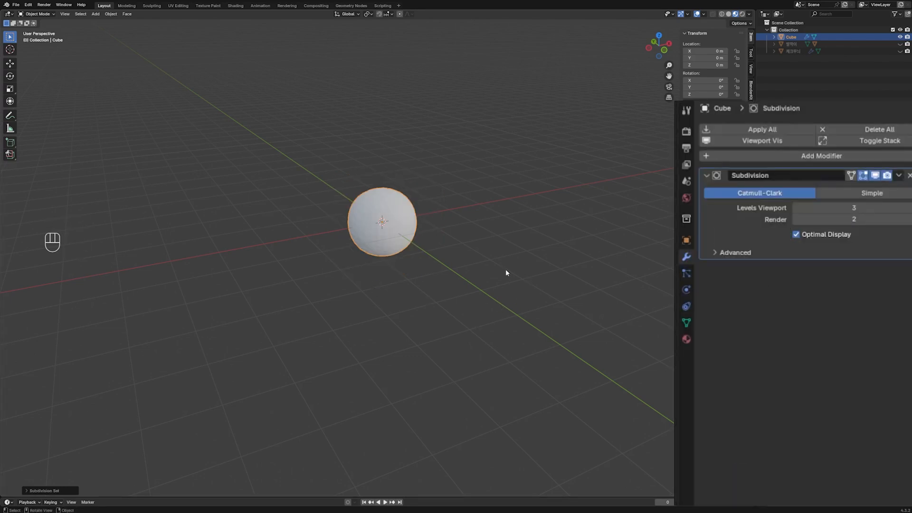
key(Tab)
key(3)
middle_drag(434, 183, 406, 187)
click(405, 186)
key(x)
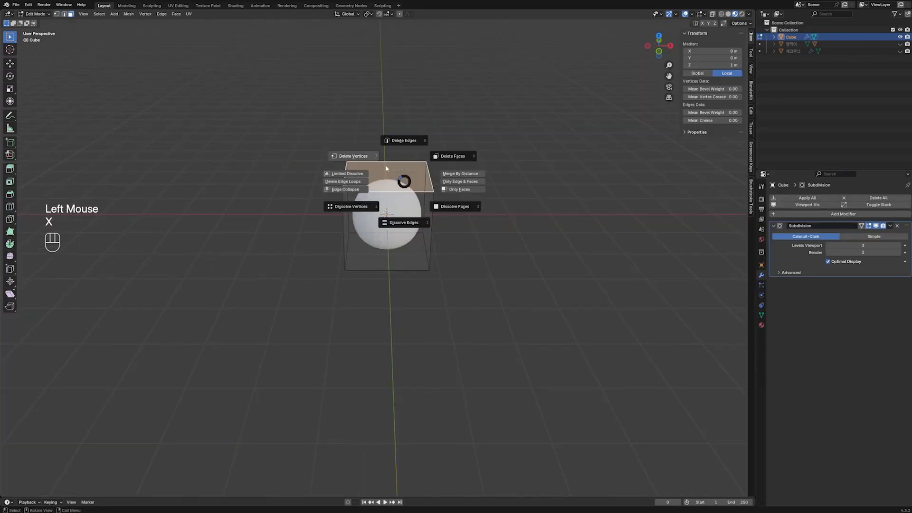
click(452, 157)
- Flatten the whole open-topped cube along Z in the front view to make a shallow bowl
key(KP_1)
key(a)
click(459, 154)
key(s)
key(z)
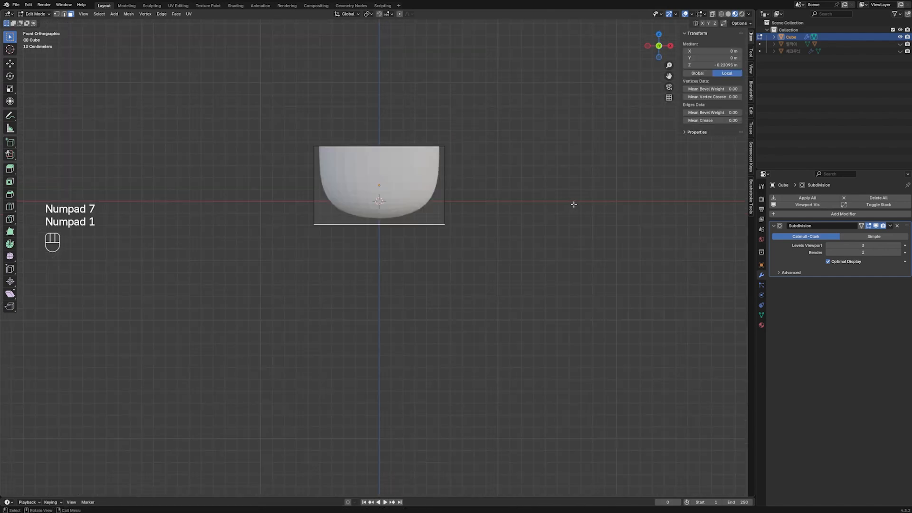
key(s)
click(568, 199)
key(ctrl+z)
- Inset the bowl's bottom face by about 0.11 m
middle_drag(568, 200, 542, 242)
key(i)
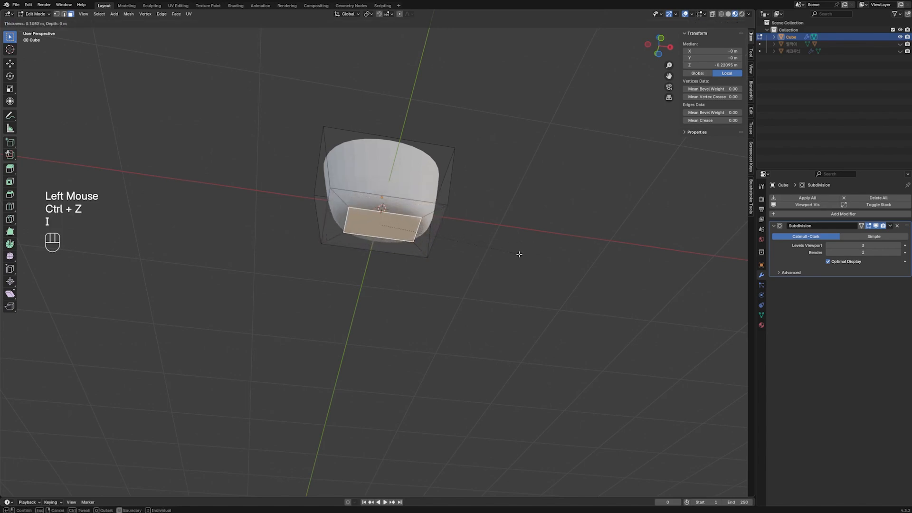
click(519, 254)
middle_drag(509, 249, 475, 305)
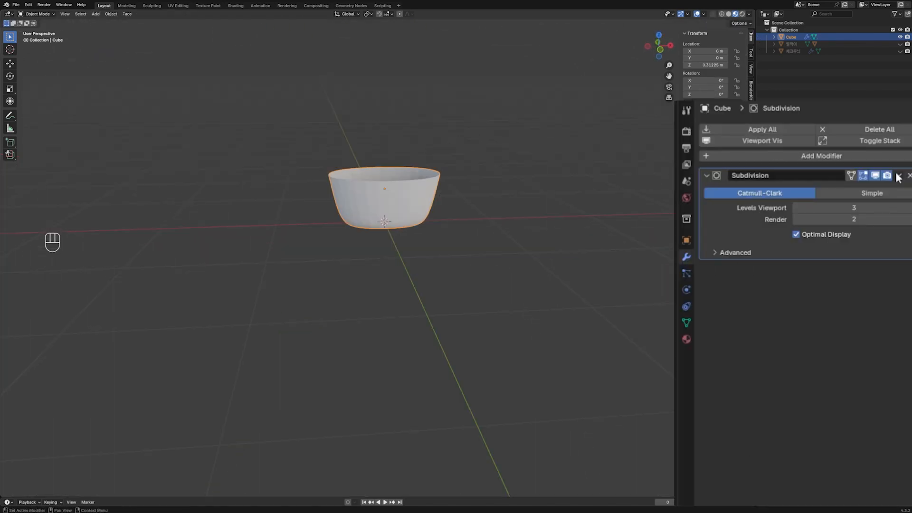
- Apply the bowl's Subdivision modifier and its location, rotation and scale
click(898, 176)
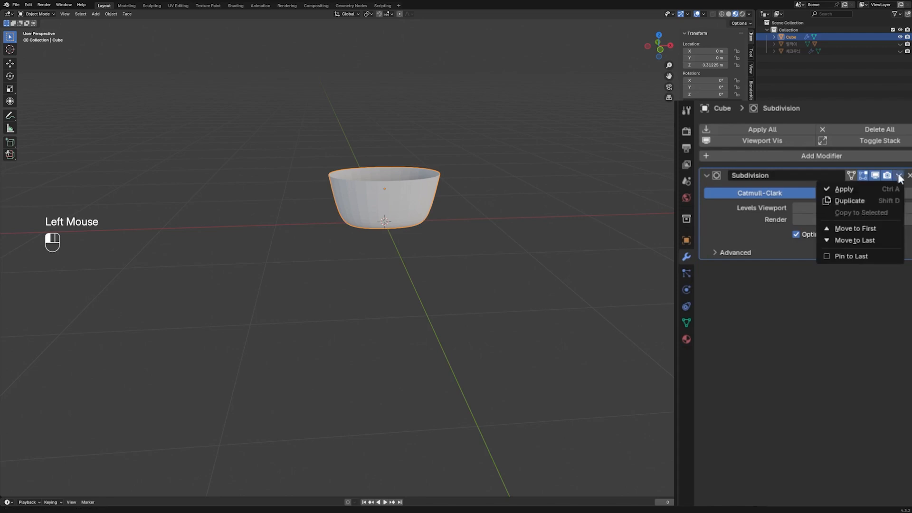
click(860, 190)
key(ctrl+a)
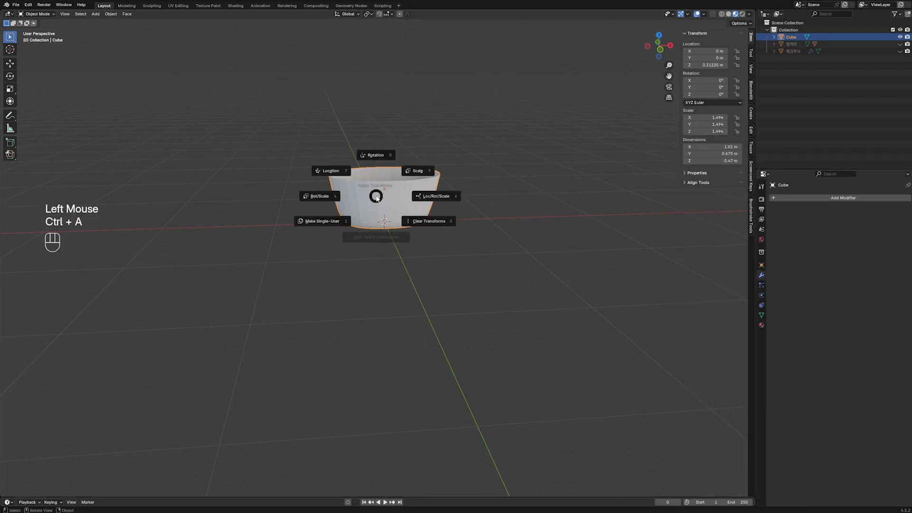
click(420, 201)
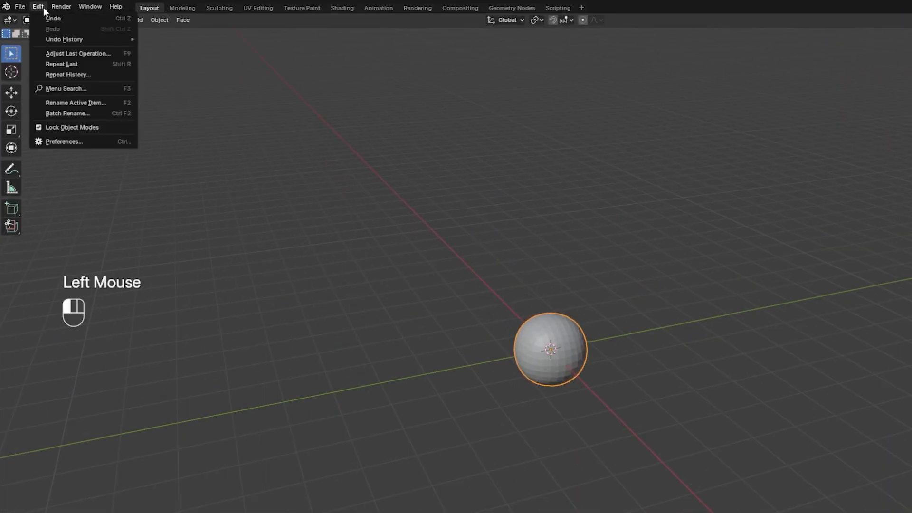
- Search the available extensions in Preferences for "pie"
click(64, 142)
click(33, 98)
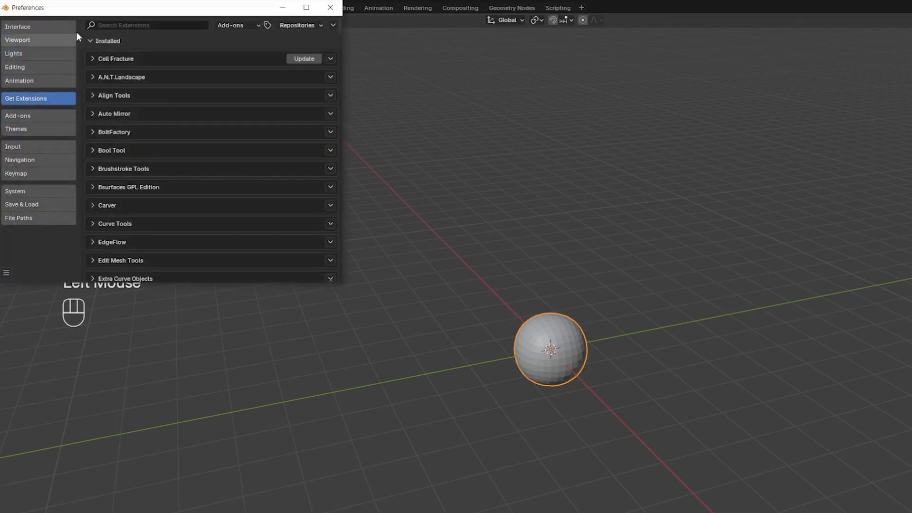
text(pie)
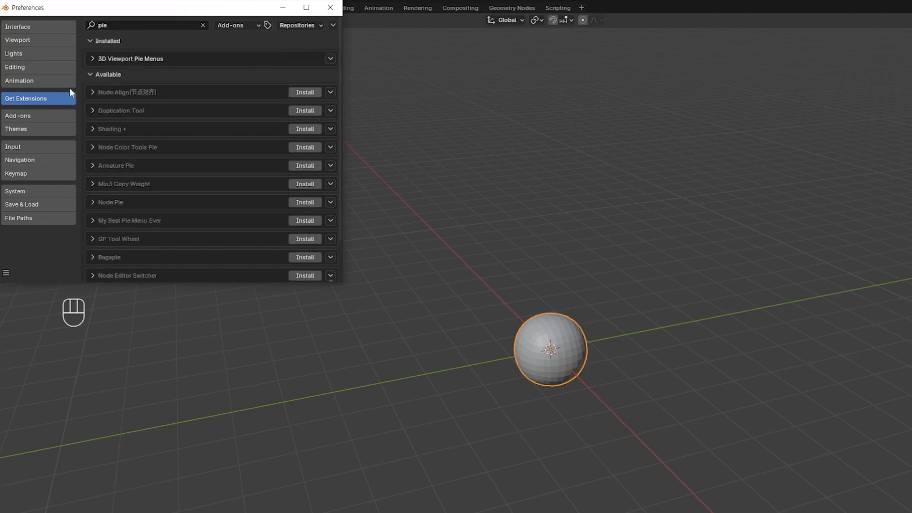
- Expand the 3D Viewport Pie Menus add-on in Preferences to examine its details and pie settings
click(51, 115)
click(91, 44)
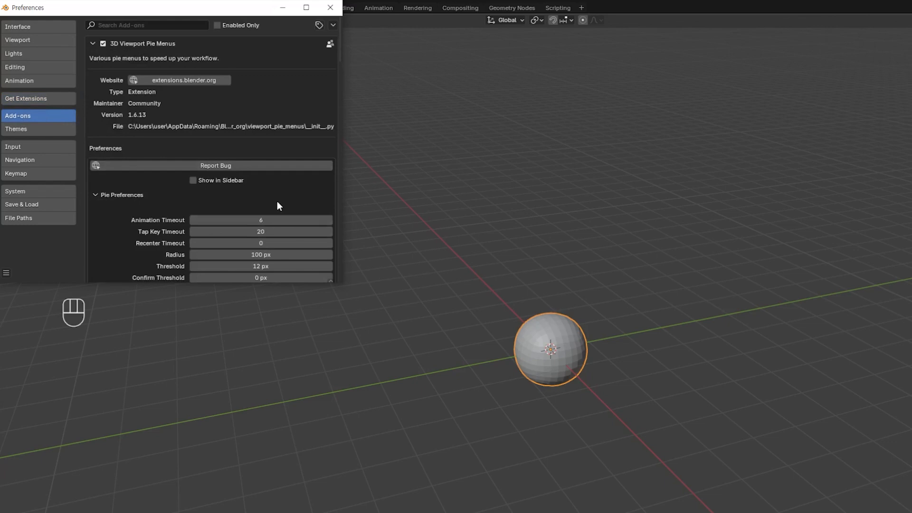
scroll(277, 201, down, 1)
scroll(236, 245, up, 1)
drag(232, 284, 230, 510)
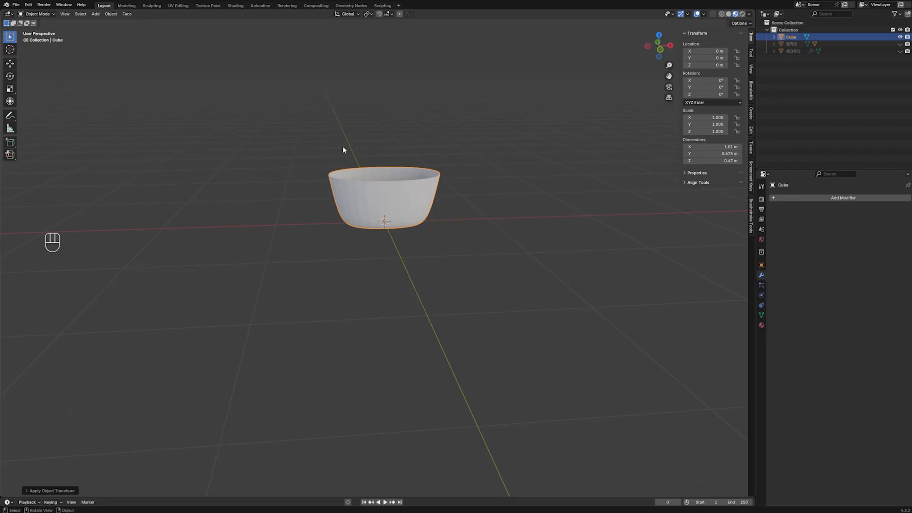
- Add a Celtic Links knot curve generated from the bowl mesh
key(shift+a)
mouse_move(332, 115)
mouse_move(383, 307)
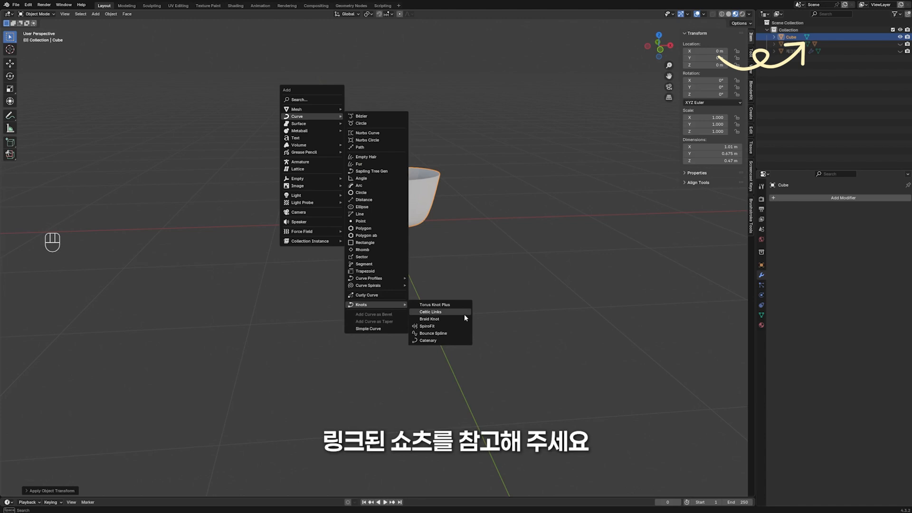
click(463, 313)
- Set the Celtic Links weave up to 0.02 m, weave down to -0.02 m and bevel depth to 0.015
key(F9)
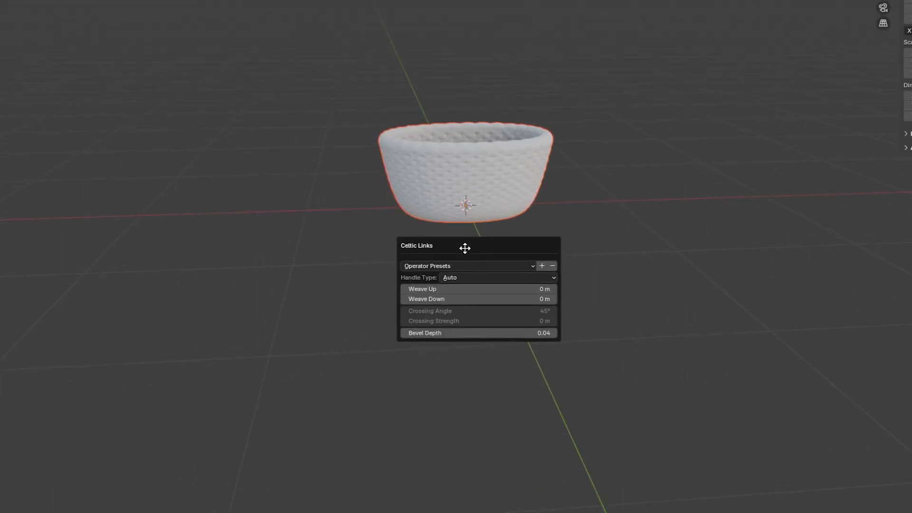
click(539, 333)
key(Return)
click(541, 288)
text(0.02)
key(Tab)
text(-0)
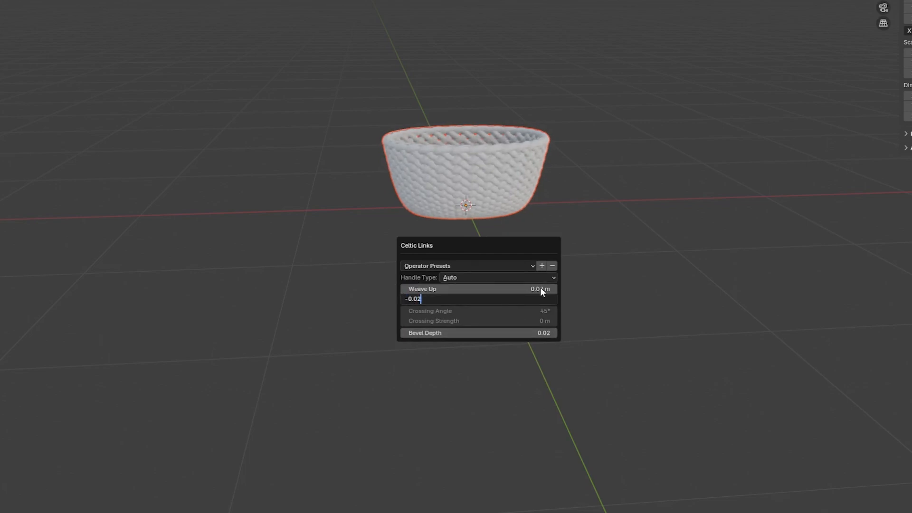
text(.02)
key(Return)
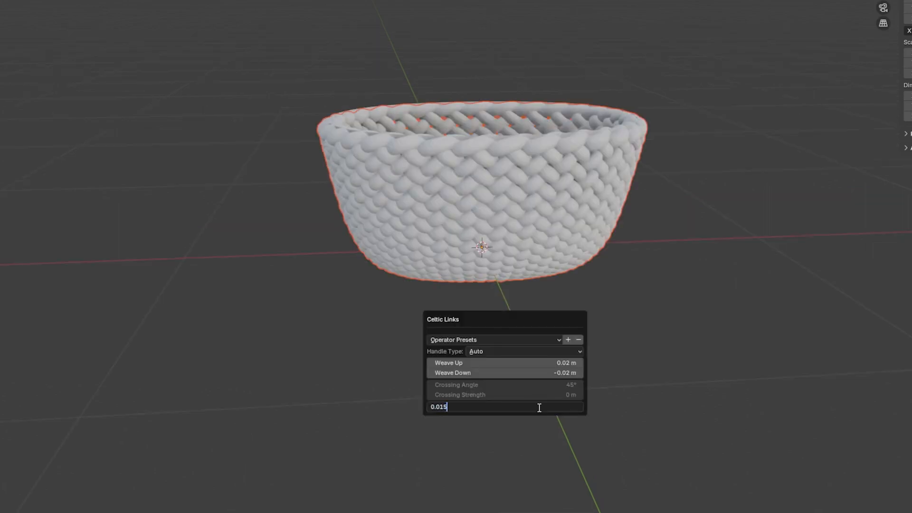
key(Return)
- Fill the bowl mesh's open rim with a face and separate a duplicate of that face into its own object
key(Tab)
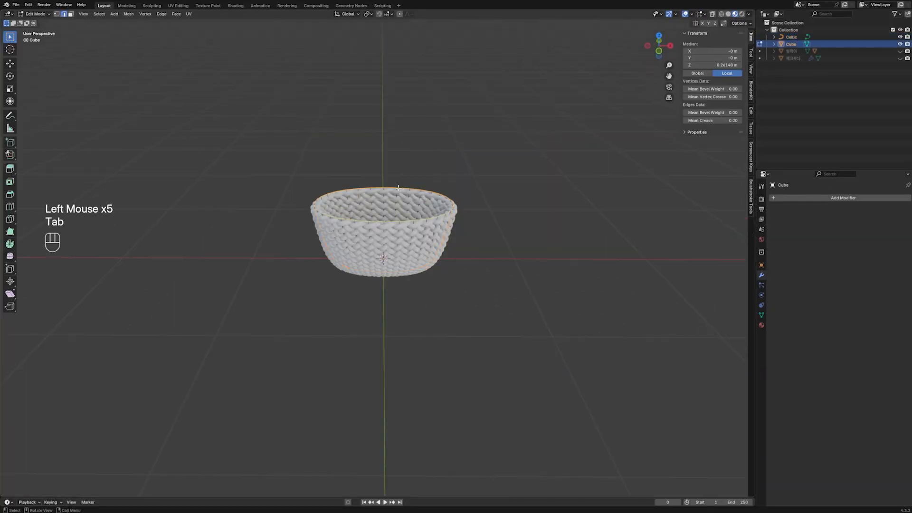
key(f)
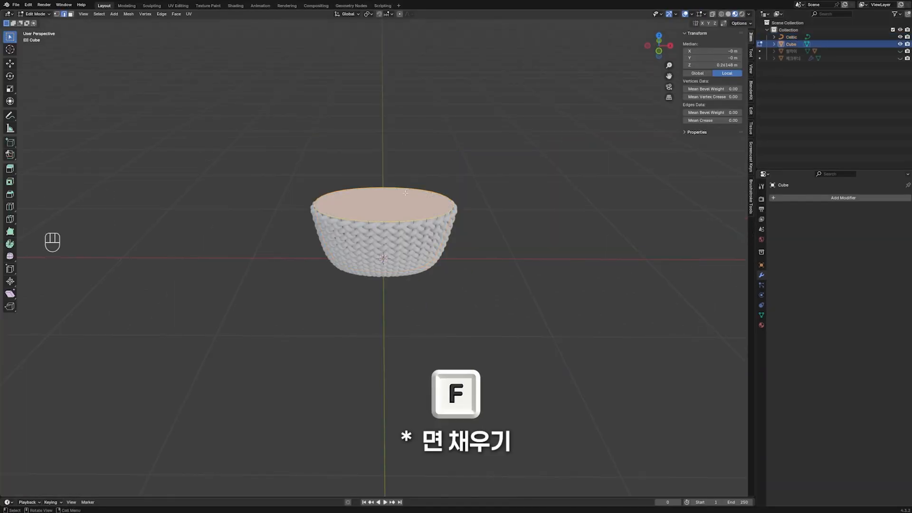
key(shift+d)
right_click(453, 190)
key(p)
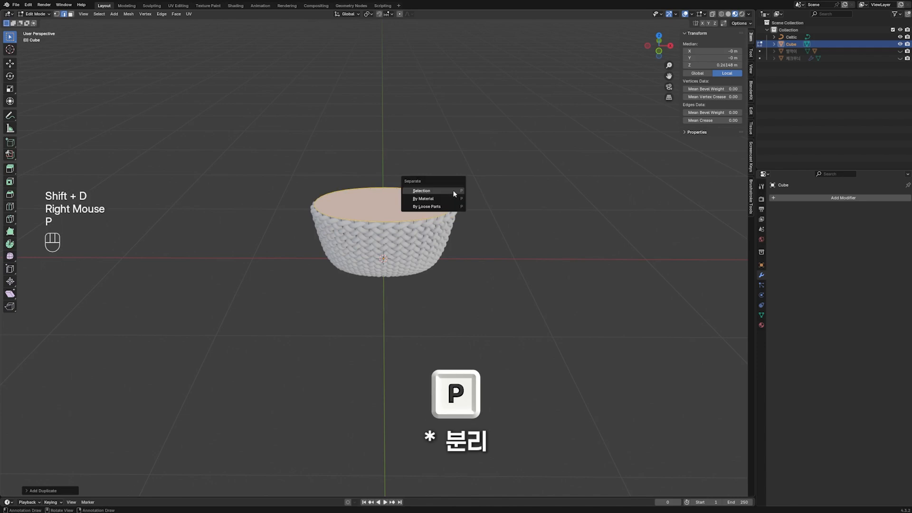
click(449, 187)
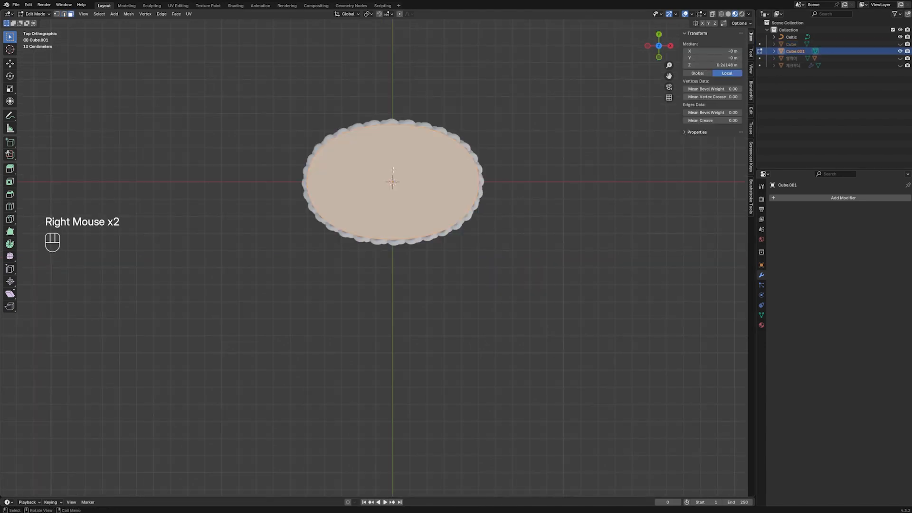
- Grid-fill the separated oval face
key(ctrl+f)
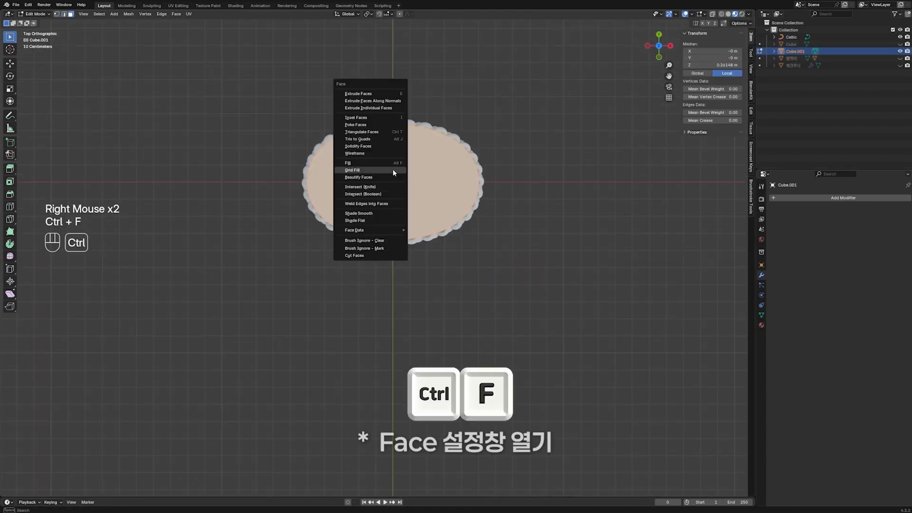
click(392, 169)
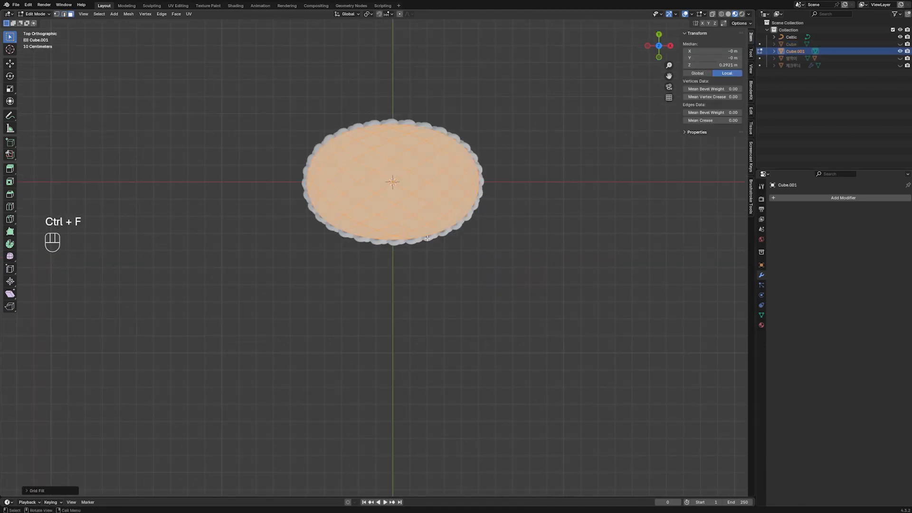
- Adjust the oval's grid fill to an offset of 4 and subdivide the resulting grid
key(F9)
drag(425, 273, 381, 258)
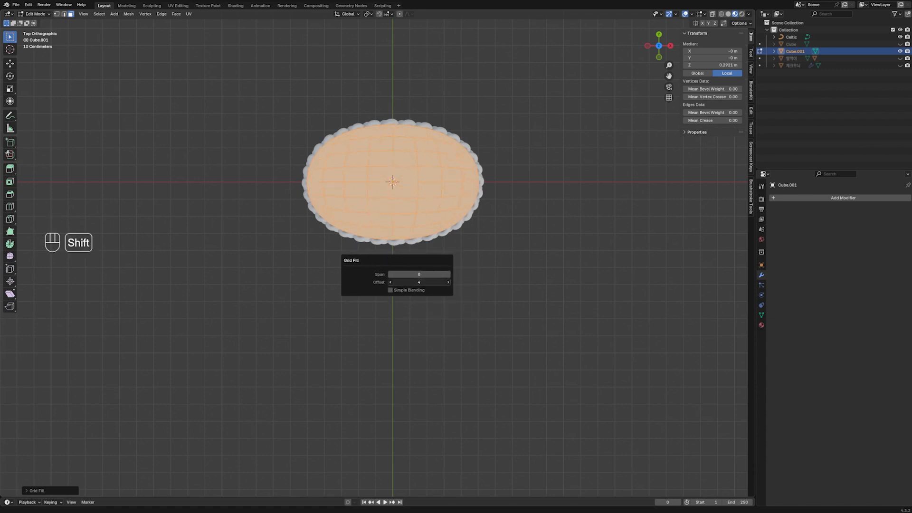
right_click(391, 192)
click(392, 192)
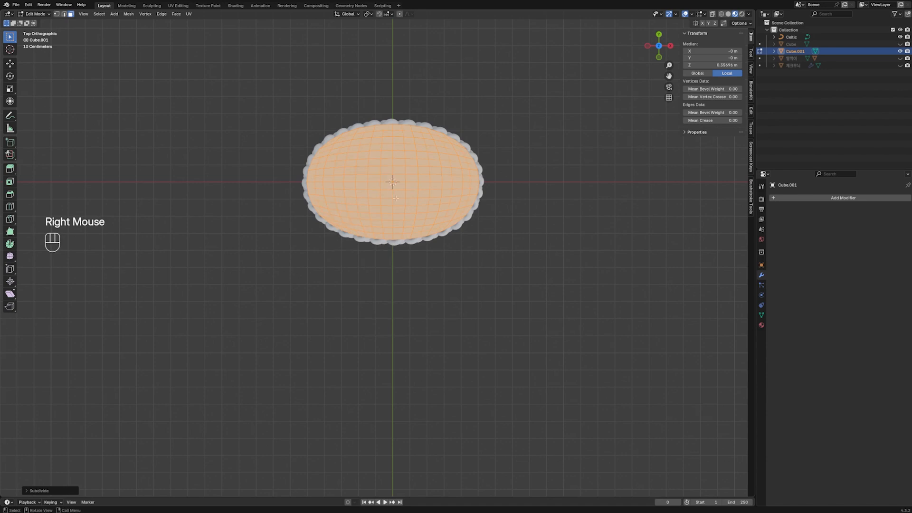
- Separate the right half of the oval grid into its own object and finish editing the mesh
click(415, 95)
drag(395, 116, 489, 272)
key(p)
click(456, 209)
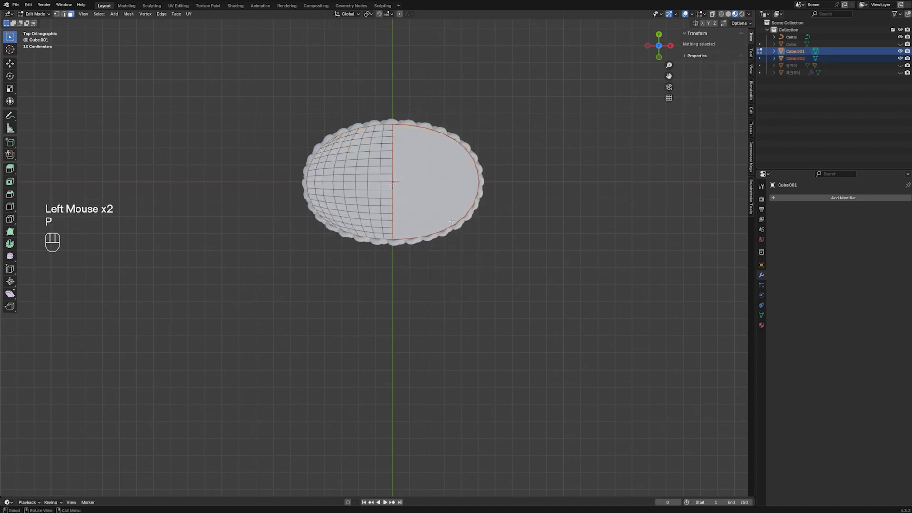
click(448, 163)
key(x)
click(477, 142)
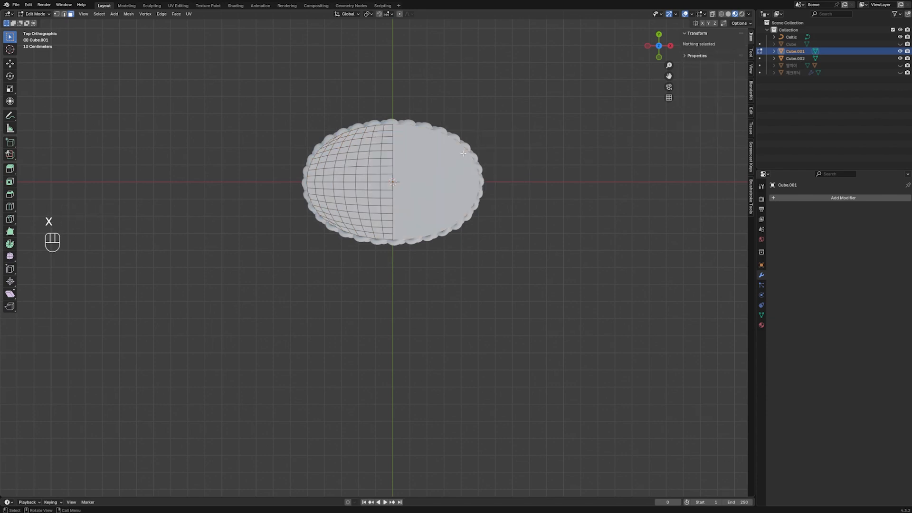
click(427, 186)
click(429, 250)
key(Tab)
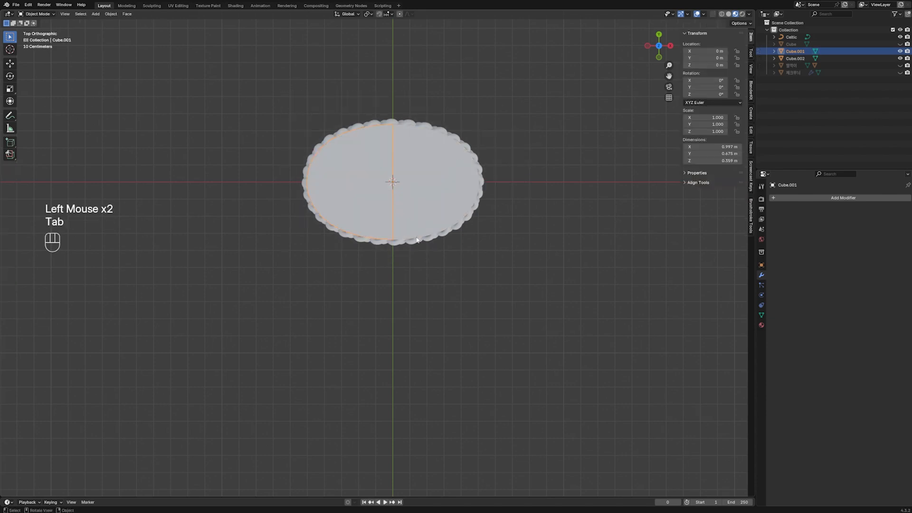
- Rename the left half of the oval lid as 바구니뚜껑L
click(349, 204)
key(F2)
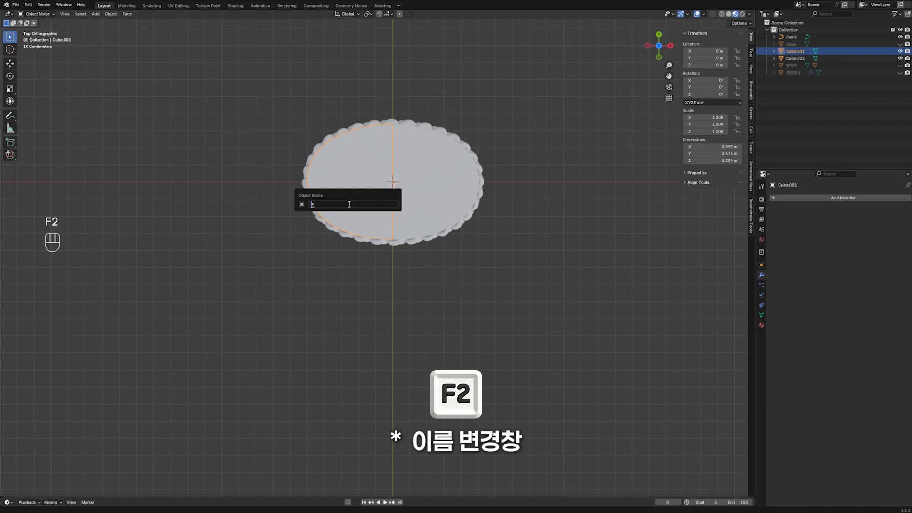
text(뚜껑L)
key(Left)
key(Left)
key(BackSpace)
key(BackSpace)
text(바구니)
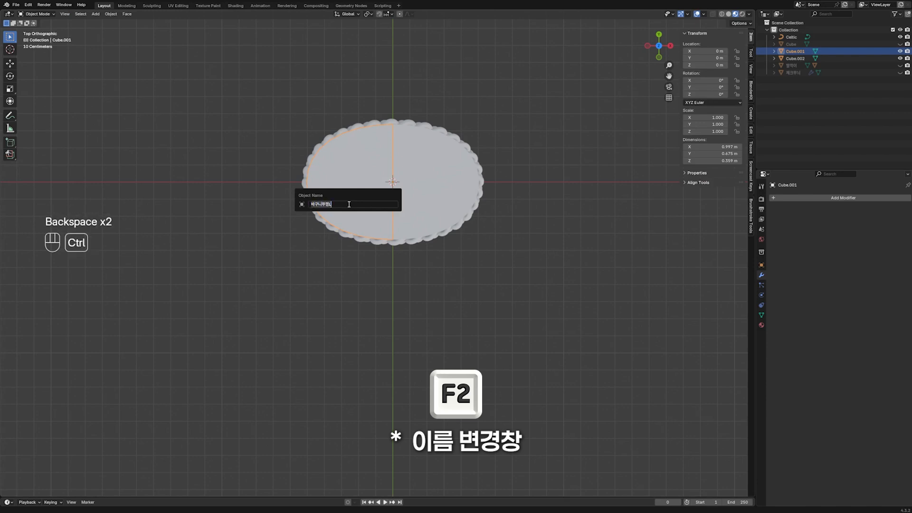
key(Return)
- Rename the right half of the oval lid as 바구니뚜껑R
click(444, 175)
key(F2)
text(바구니뚜껑)
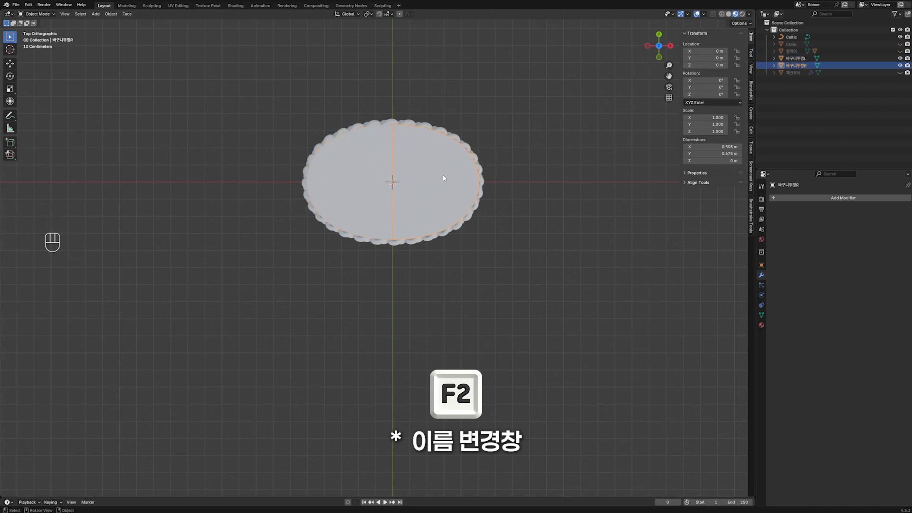
- Generate Celtic Links weave curves from the left and right lid halves
key(shift+a)
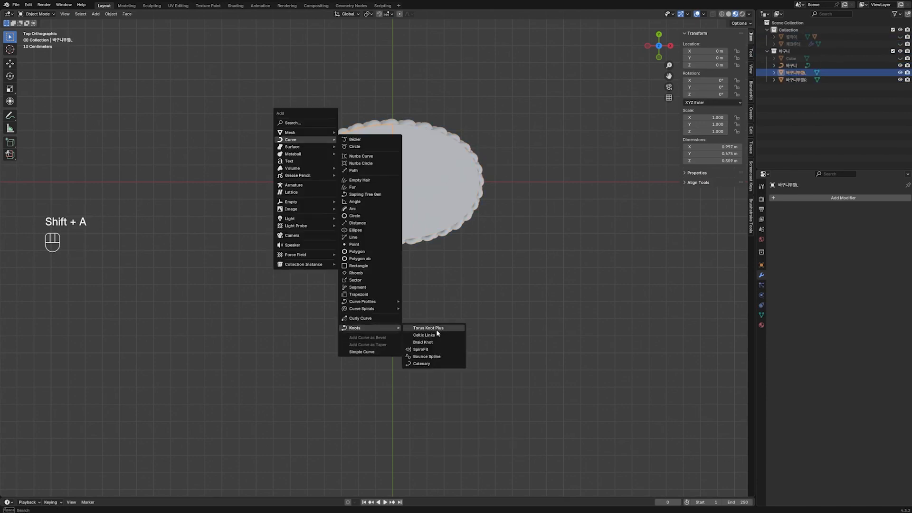
click(436, 328)
middle_drag(380, 270, 404, 257)
key(F9)
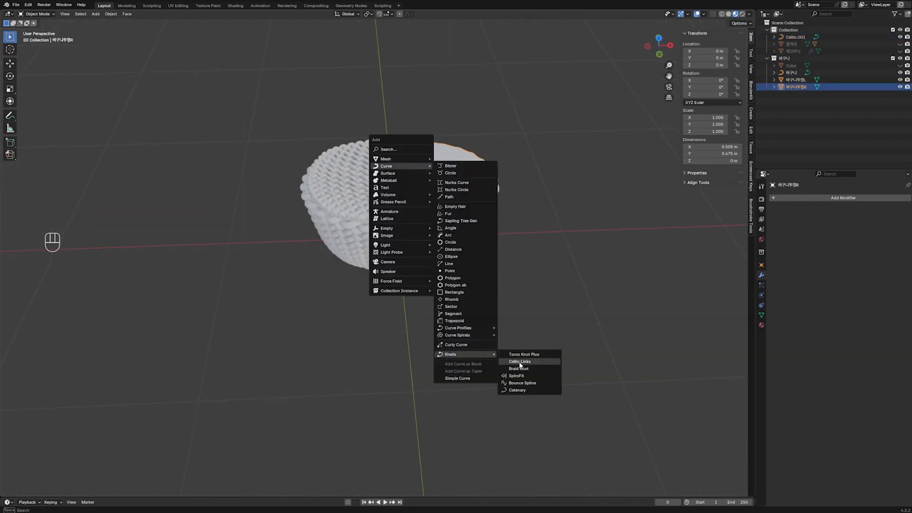
click(520, 363)
click(490, 304)
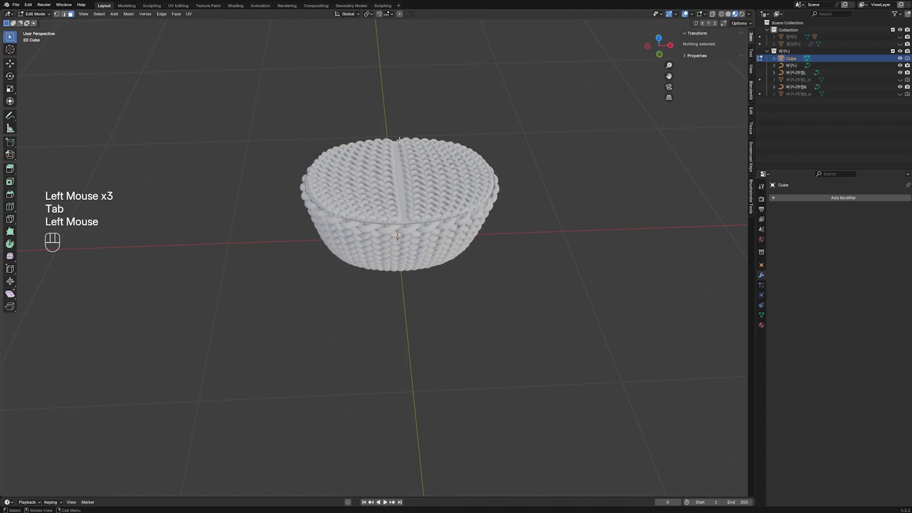
- Duplicate the rim edge loop of the basket's base mesh and separate it into its own object
key(ctrl+z)
key(ctrl+z)
key(ctrl+z)
key(2)
alt+click(497, 186)
key(shift+d)
right_click(504, 186)
key(p)
key(Tab)
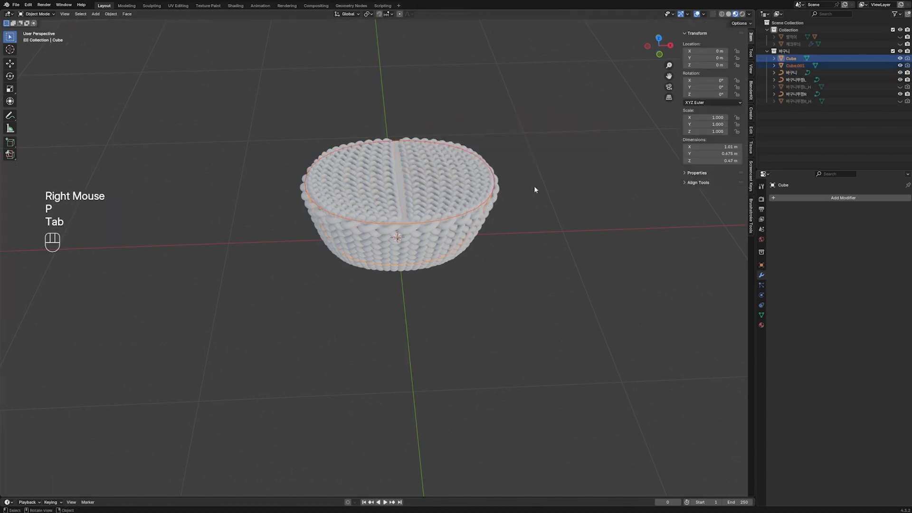
- Convert the separated rim loop to a curve
click(795, 65)
click(815, 65)
right_click(399, 162)
mouse_move(361, 183)
click(439, 190)
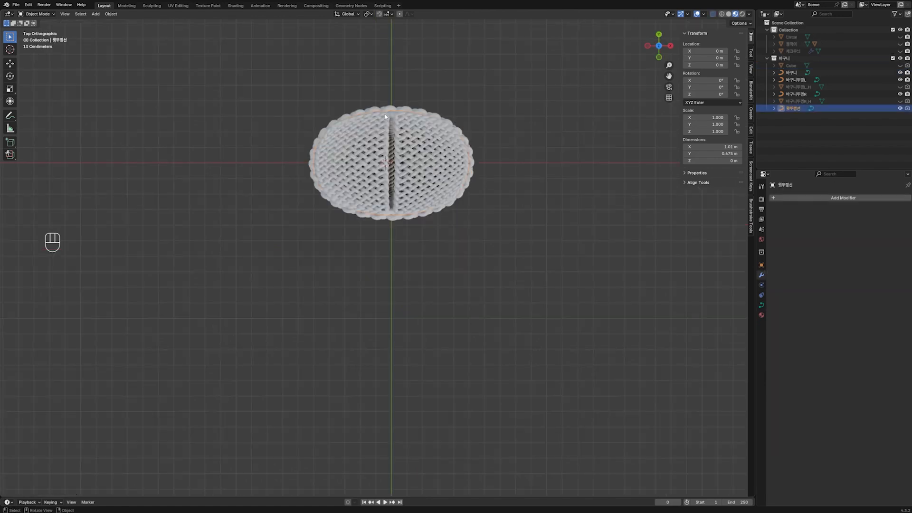
- Split the rim curve into two half outlines by separating a duplicate of its left half and deleting the original left points
key(Tab)
drag(274, 57, 392, 196)
drag(264, 71, 401, 246)
key(shift+d)
right_click(448, 172)
key(p)
drag(284, 102, 397, 230)
key(x)
key(Tab)
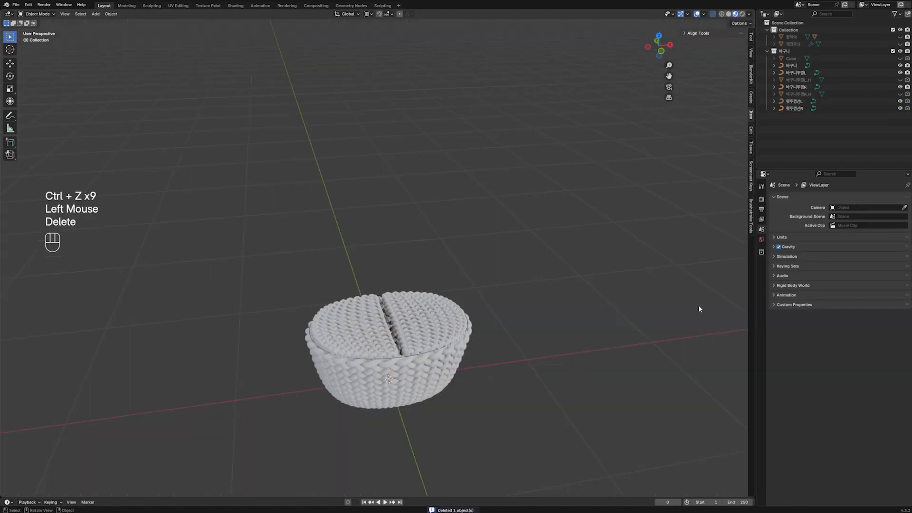
- Place the 3D cursor on the ground beside the basket and add a mesh circle there
shift+middle_drag(698, 305, 617, 236)
scroll(586, 243, down, 2)
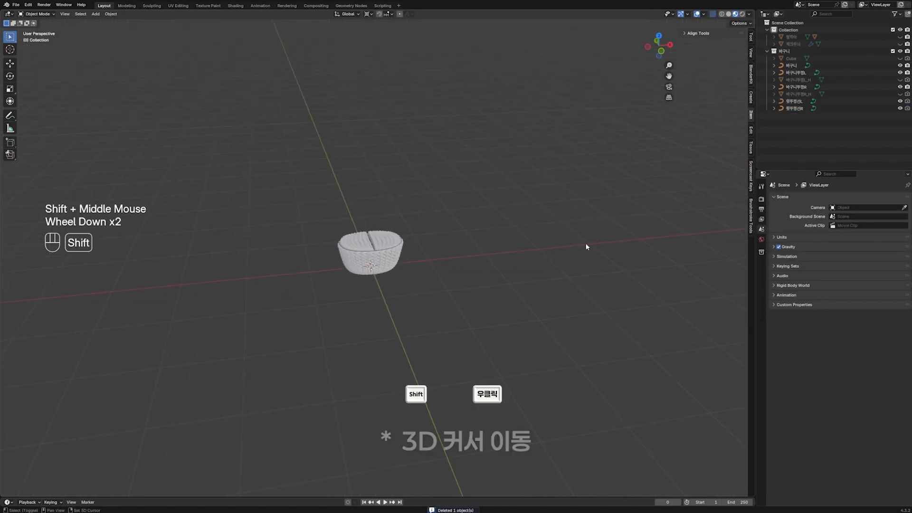
shift+right_click(590, 243)
key(shift+a)
click(613, 252)
shift+middle_drag(613, 252, 441, 173)
key(shift+a)
mouse_move(468, 209)
click(499, 225)
- Scale the new circle's mesh down to a small strand-sized profile in top view
key(Tab)
key(KP_7)
scroll(490, 226, up, 3)
key(s)
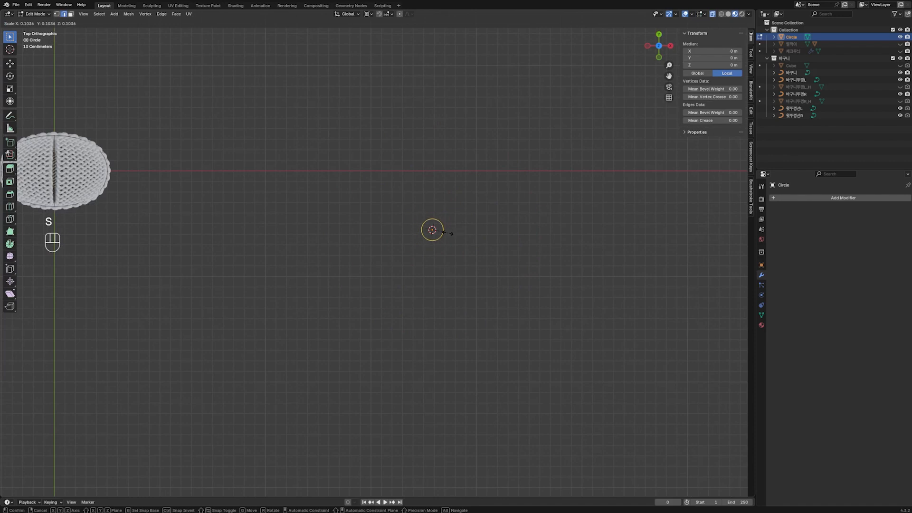
click(444, 231)
scroll(585, 169, up, 3)
key(KP_Decimal)
scroll(588, 175, down, 1)
key(s)
click(393, 256)
shift+middle_drag(393, 257, 467, 179)
key(s)
click(451, 183)
- Move the circle's mesh about 0.048 m along Y so it sits off its origin
key(Tab)
key(Tab)
key(g)
key(y)
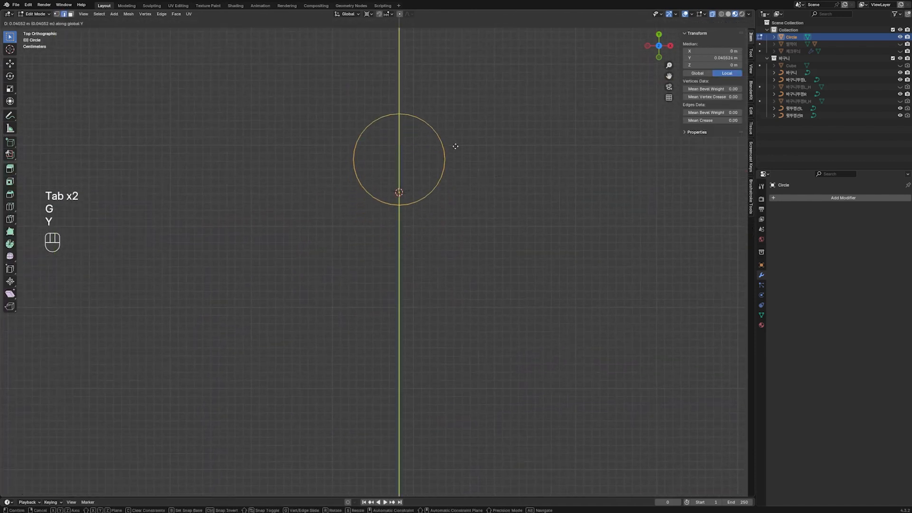
click(465, 151)
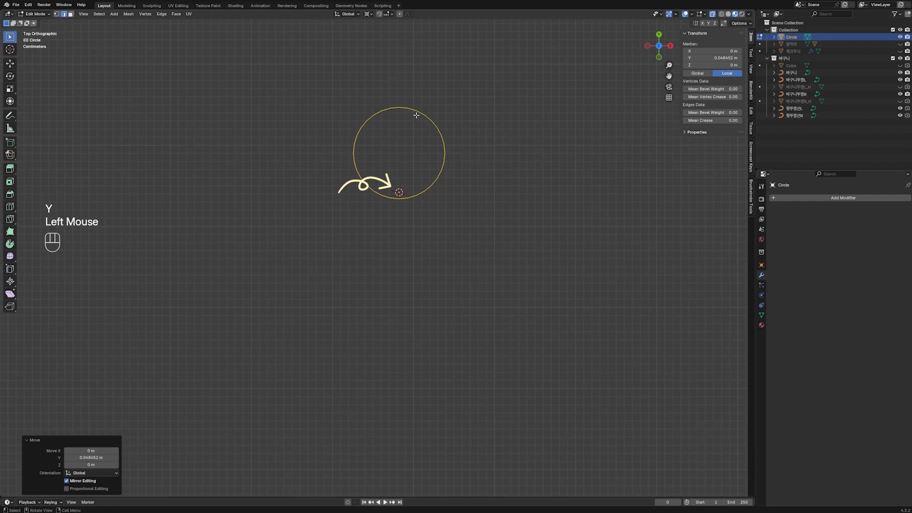
- Duplicate the circle with a 120° rotation around the 3D cursor and repeat it to get three overlapping circles
key(shift+d)
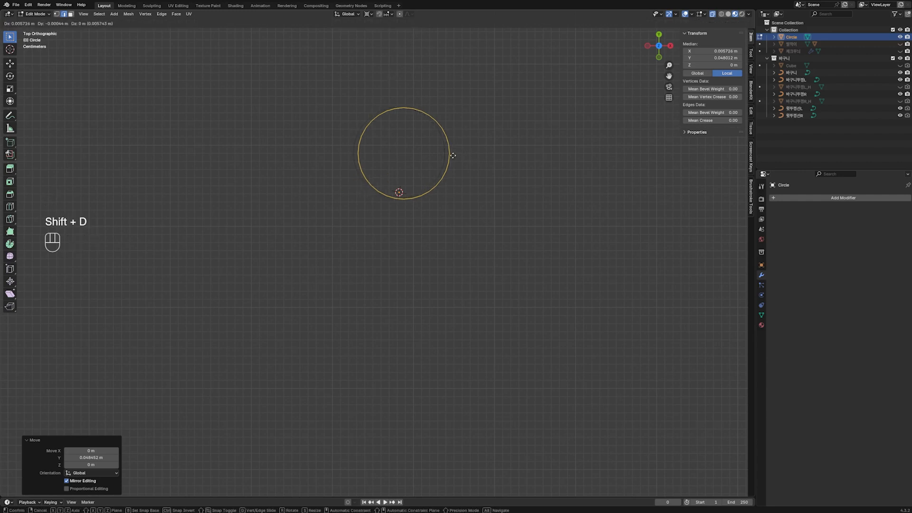
key(r)
key(KP_1)
key(KP_2)
key(KP_0)
key(KP_Enter)
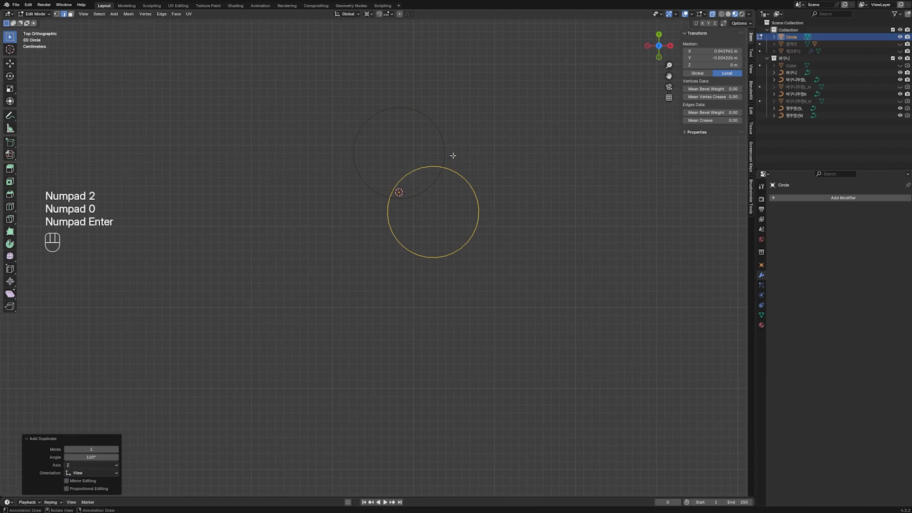
key(shift+r)
click(499, 218)
- Add a Screw modifier to the three circles and set its screw height to 1.1 m
middle_drag(498, 218, 523, 177)
scroll(492, 194, down, 2)
scroll(487, 206, down, 1)
scroll(487, 206, up, 1)
shift+middle_drag(456, 245, 492, 206)
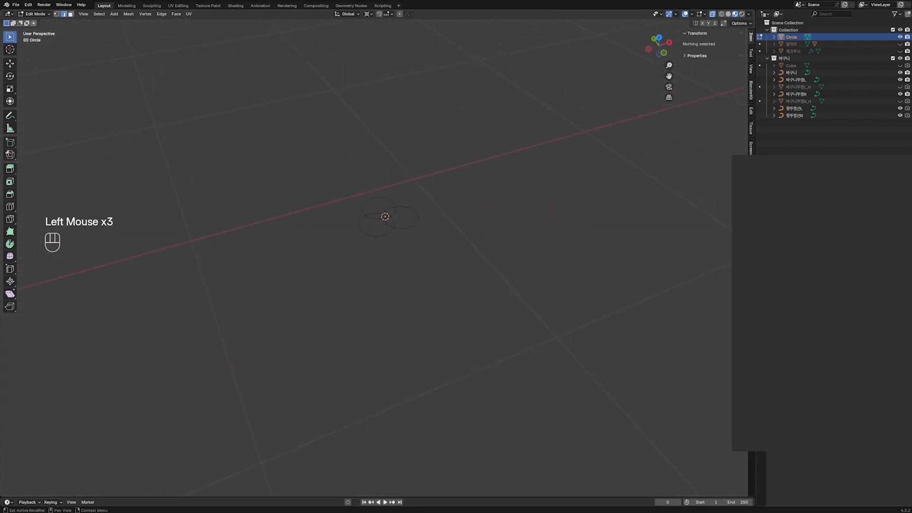
click(805, 197)
mouse_move(806, 192)
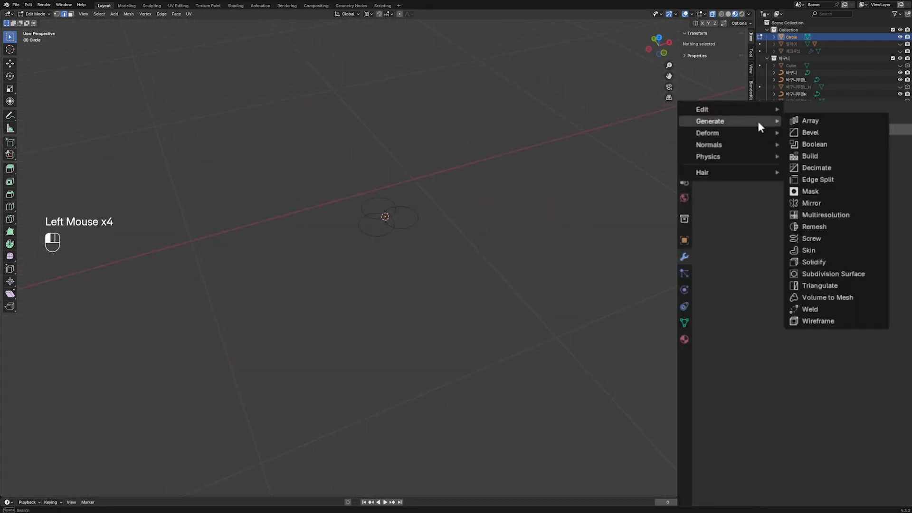
click(827, 239)
scroll(436, 251, down, 2)
mouse_move(853, 206)
mouse_down()
mouse_move(884, 205)
mouse_move(857, 206)
mouse_move(867, 206)
mouse_up()
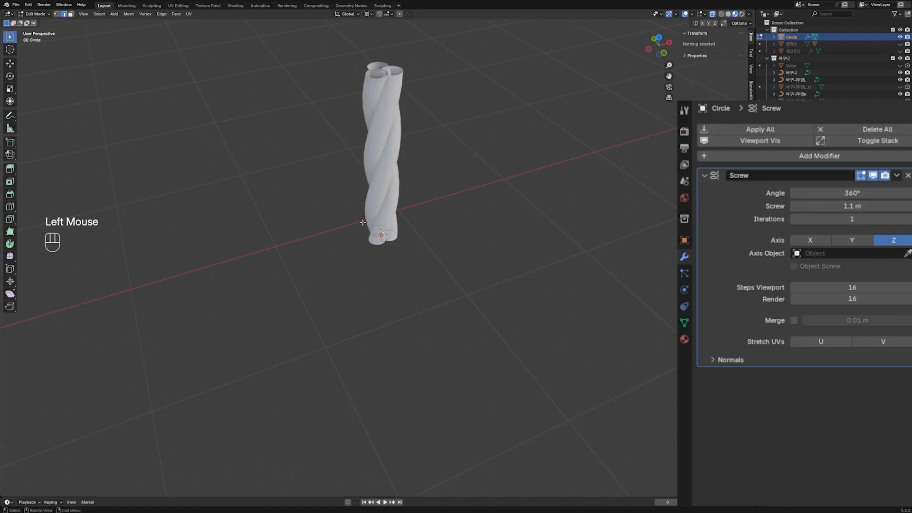
- Set the Screw modifier's iterations to 7 to lengthen the twisted rope
scroll(415, 459, down, 1)
scroll(416, 460, up, 1)
scroll(415, 459, down, 3)
mouse_move(857, 220)
mouse_down()
mouse_move(874, 220)
mouse_move(862, 220)
mouse_up()
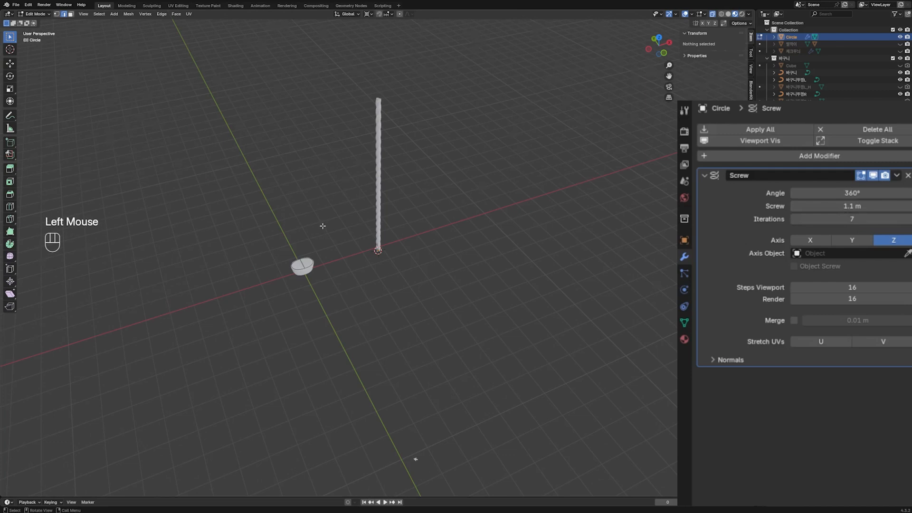
- Snap the 3D cursor to the right lid outline curve 윗뚜껑선R and move the rope object to the cursor
scroll(322, 226, up, 3)
shift+middle_drag(322, 227, 507, 138)
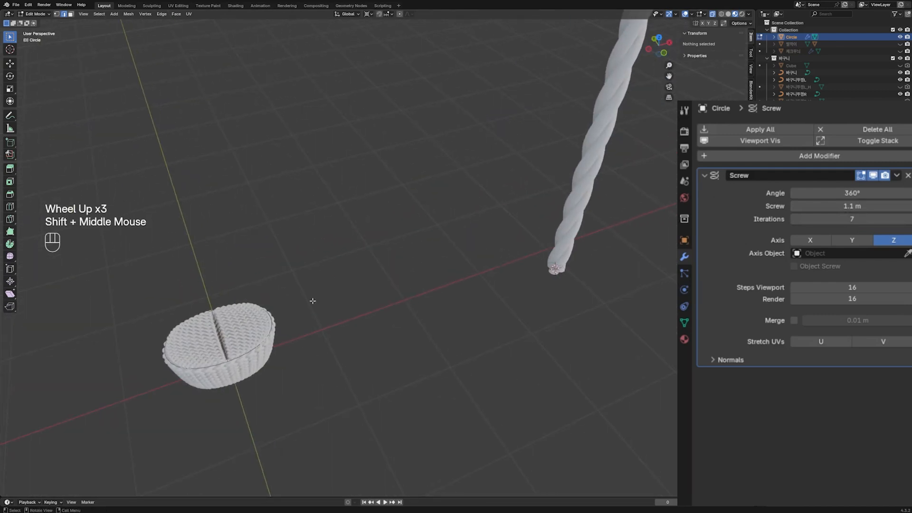
key(Tab)
click(277, 321)
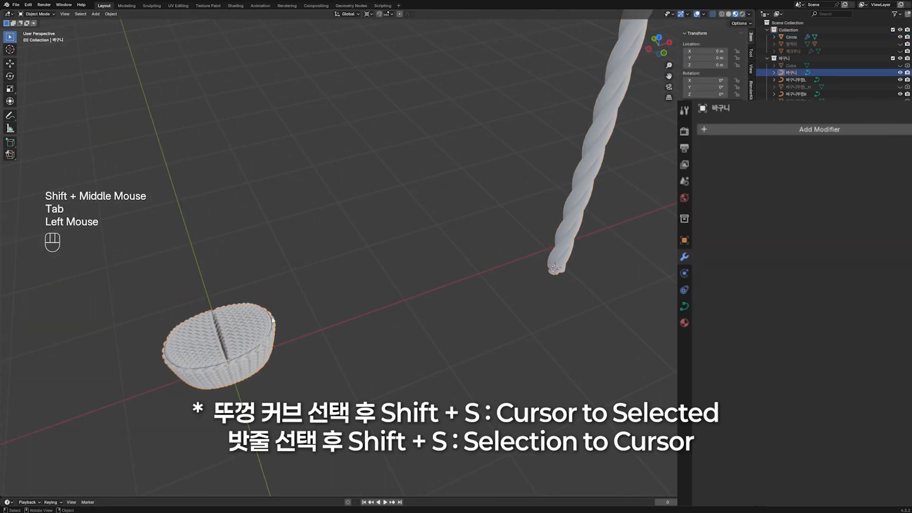
click(271, 321)
click(272, 320)
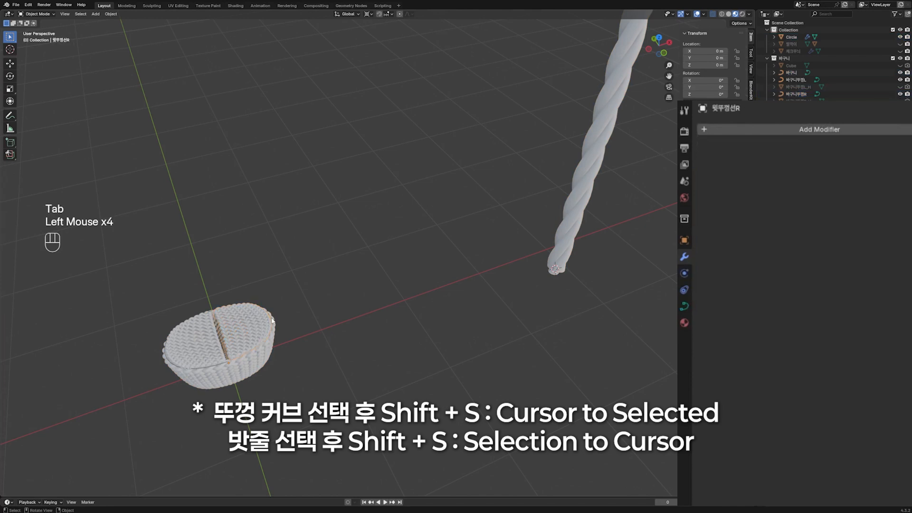
key(shift+s)
click(282, 376)
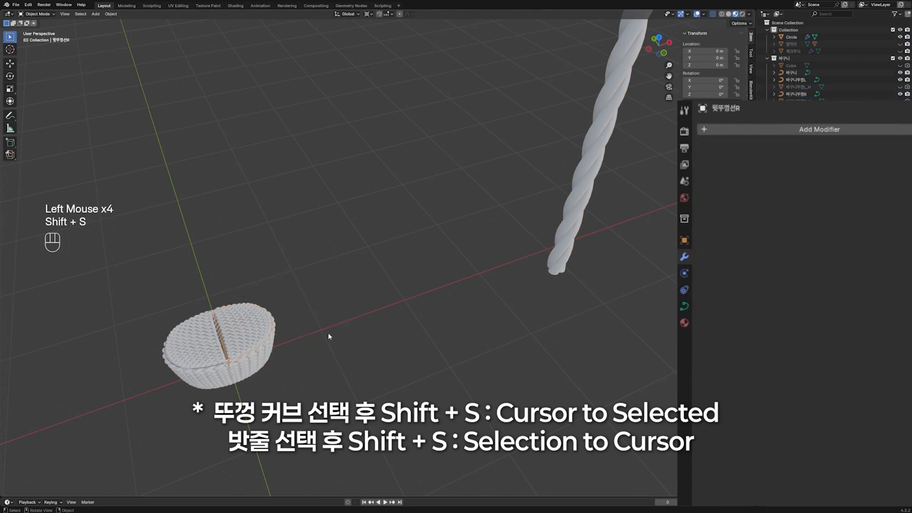
click(562, 228)
key(shift+s)
middle_drag(560, 204, 503, 366)
- Scale the rope's whole profile down and set the screw height to 0.35 m
key(Tab)
key(a)
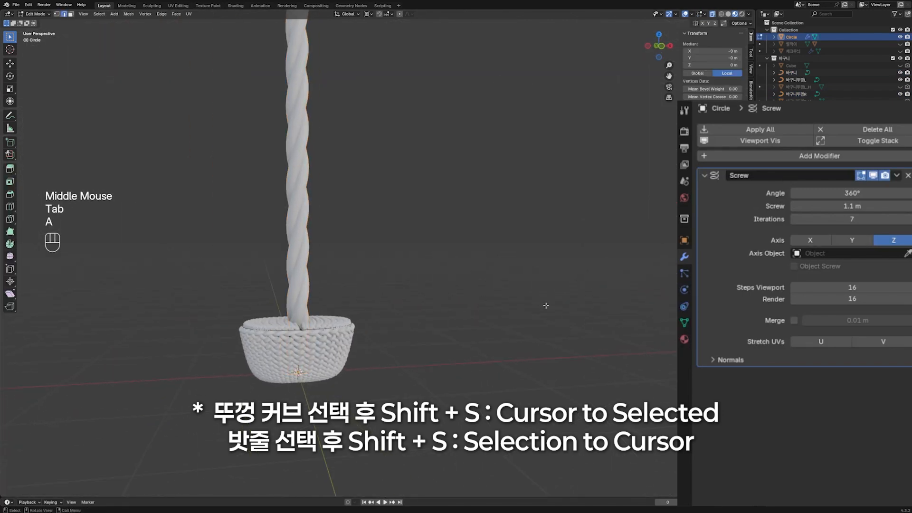
key(s)
click(419, 348)
mouse_move(852, 206)
shift+mouse_down()
mouse_move(836, 206)
mouse_move(855, 206)
shift+mouse_up()
- Add a Curve modifier to the rope with 윗뚜껑선R as the curve object and Z as the deform axis
key(Tab)
click(768, 156)
mouse_move(741, 162)
click(826, 185)
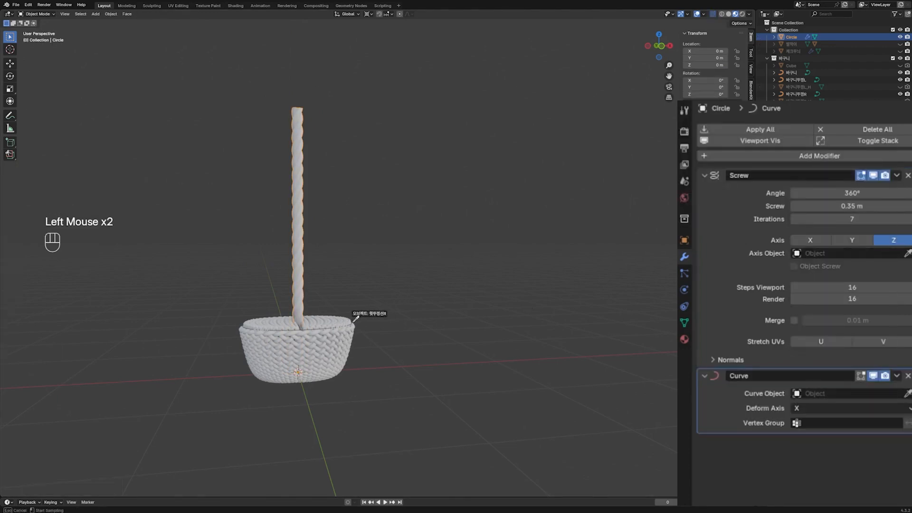
click(355, 319)
click(885, 409)
click(807, 444)
- Thin the rope's profile further and set the screw height to 0.21 m
scroll(343, 397, up, 2)
middle_drag(333, 362, 387, 306)
key(Tab)
key(s)
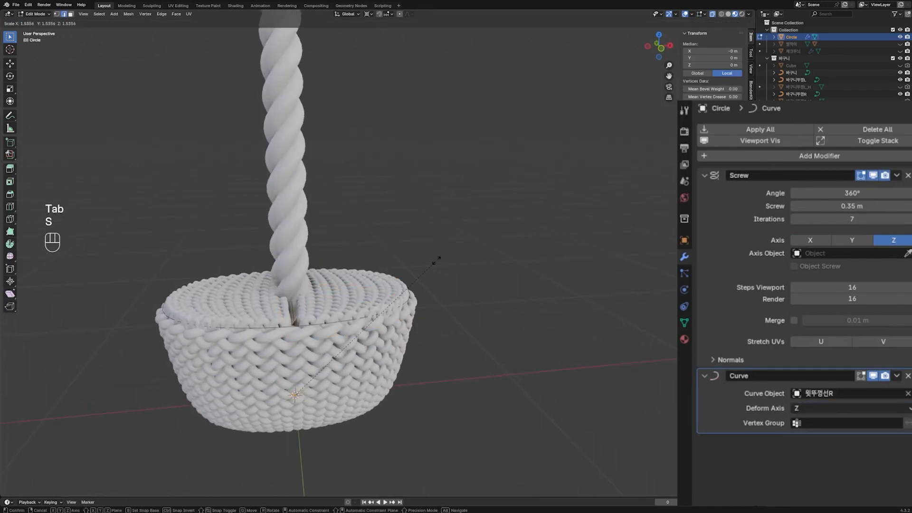
click(355, 338)
shift+drag(867, 206, 834, 206)
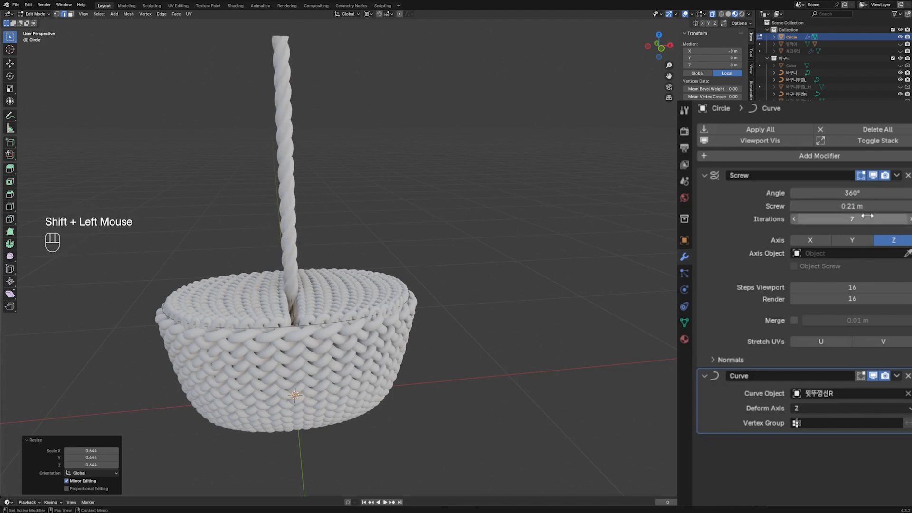
- Set the rope's Screw iterations to 10 and fine-tune the screw height to close it around the right lid outline
key(Tab)
middle_drag(521, 282, 523, 297)
click(910, 220)
click(910, 219)
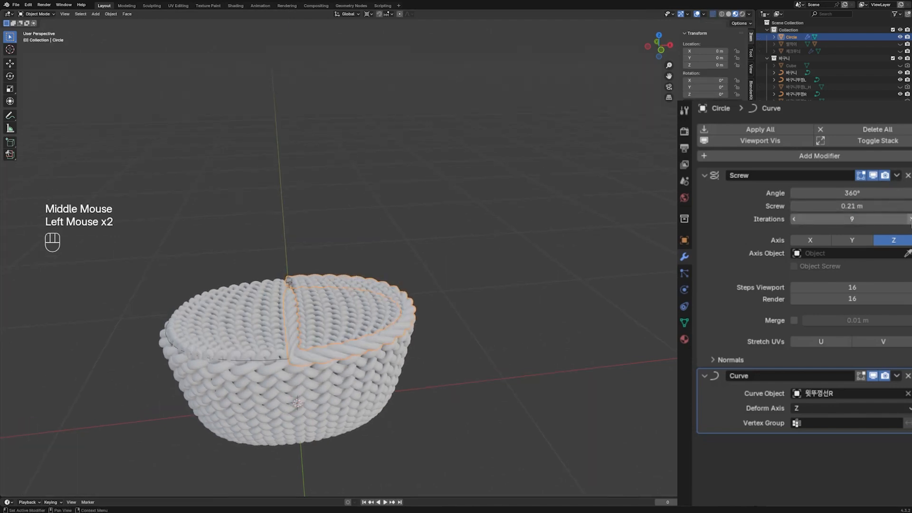
click(911, 220)
scroll(398, 266, up, 4)
shift+middle_drag(399, 267, 485, 257)
middle_drag(484, 257, 485, 293)
shift+drag(864, 207, 864, 207)
click(533, 272)
- Duplicate the rope in place and set the copy's Curve modifier to follow 윗뚜껑선L
scroll(499, 287, down, 5)
middle_drag(484, 305, 482, 297)
click(458, 309)
click(458, 309)
key(shift+s)
key(shift+d)
right_click(479, 307)
click(907, 394)
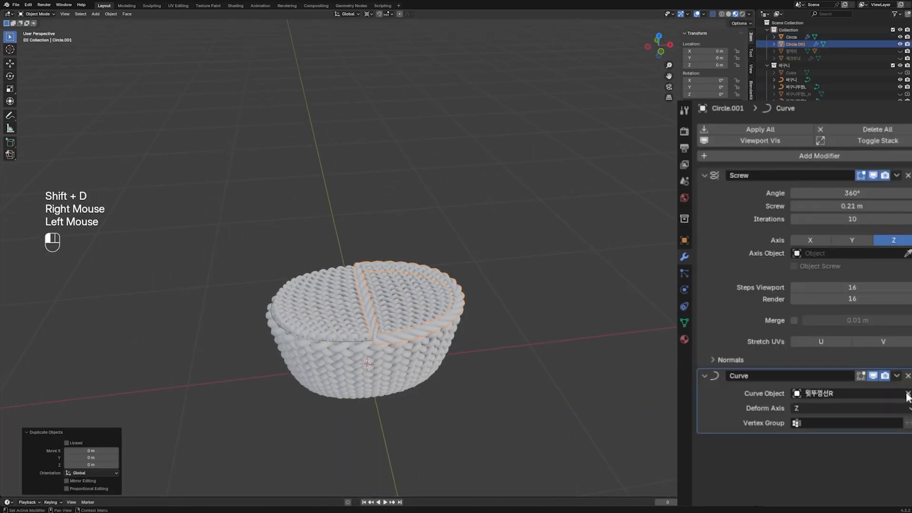
click(908, 394)
click(908, 394)
click(364, 338)
- Set the duplicated rope's iterations to 6 and its screw height to 0.225 m
click(796, 219)
click(796, 219)
click(796, 219)
click(797, 219)
shift+drag(834, 210, 844, 210)
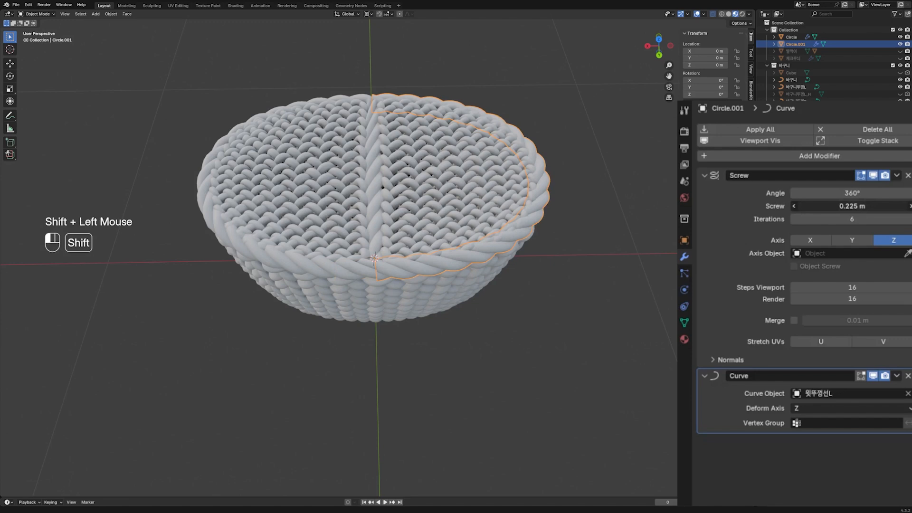
- Apply the left rope's modifiers and parent it to the left woven lid, keeping its transform
middle_drag(580, 267, 532, 278)
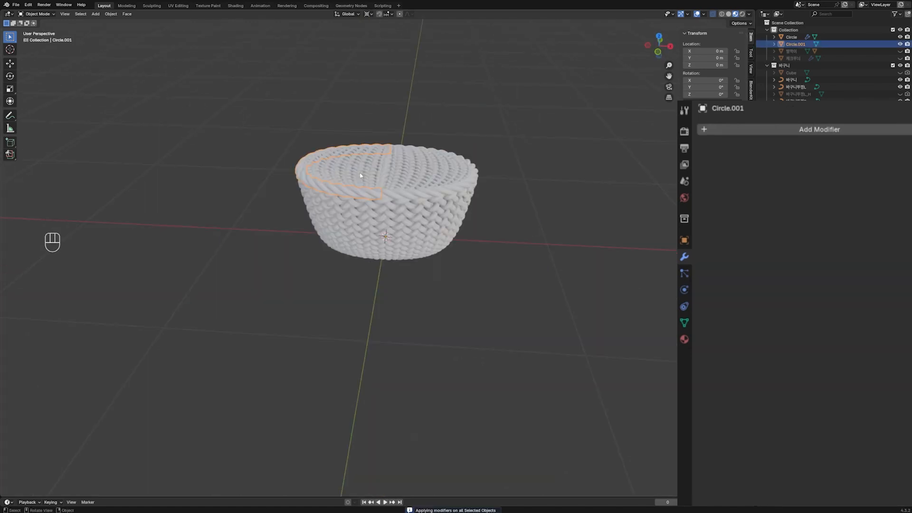
shift+click(359, 176)
key(ctrl+p)
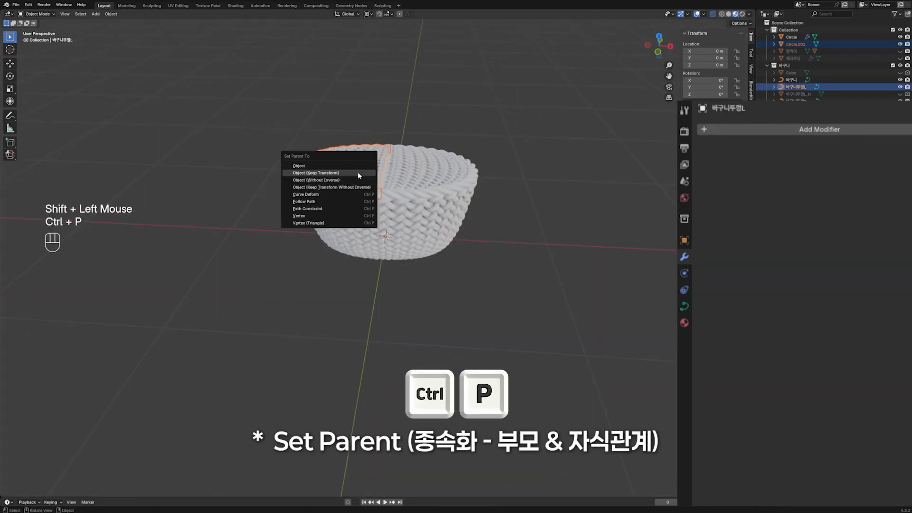
click(359, 176)
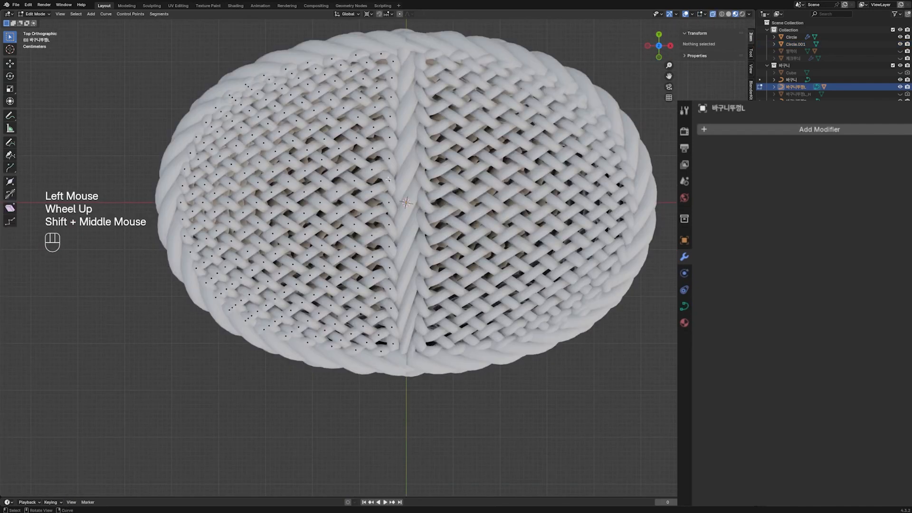
- Place the 3D cursor on the middle point of the left lid's hinge edge and set the lid's origin there
shift+click(388, 202)
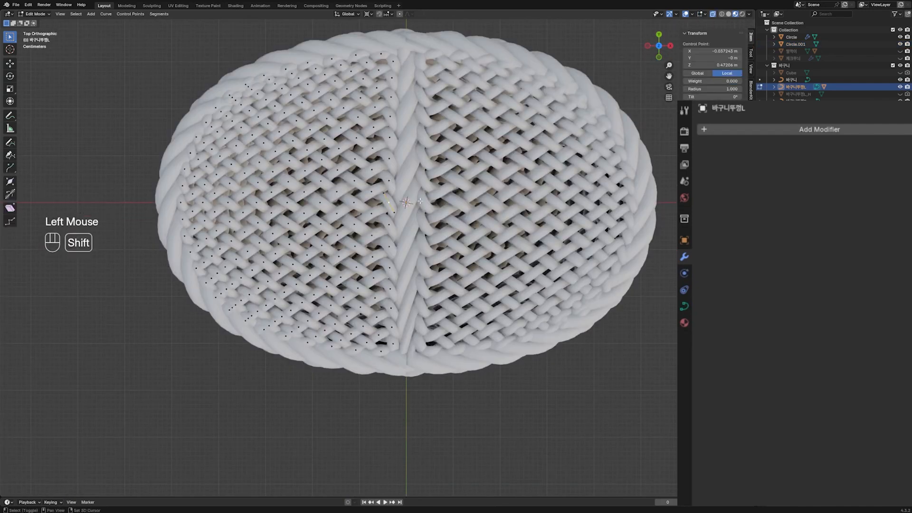
key(shift+s)
click(422, 294)
key(Tab)
right_click(387, 220)
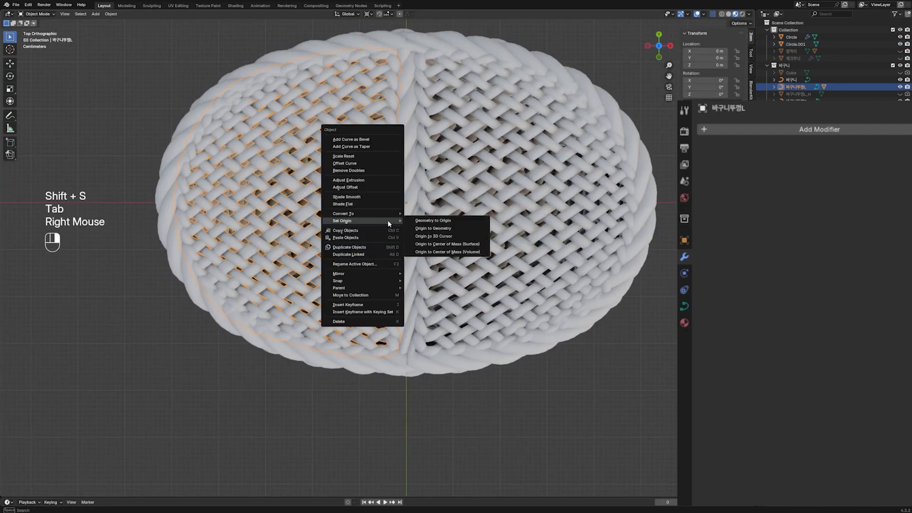
click(441, 237)
- Rotate the left lid about the Y axis around its hinge so it stands open
key(Tab)
scroll(418, 231, down, 3)
key(Tab)
middle_drag(417, 231, 363, 252)
key(r)
key(y)
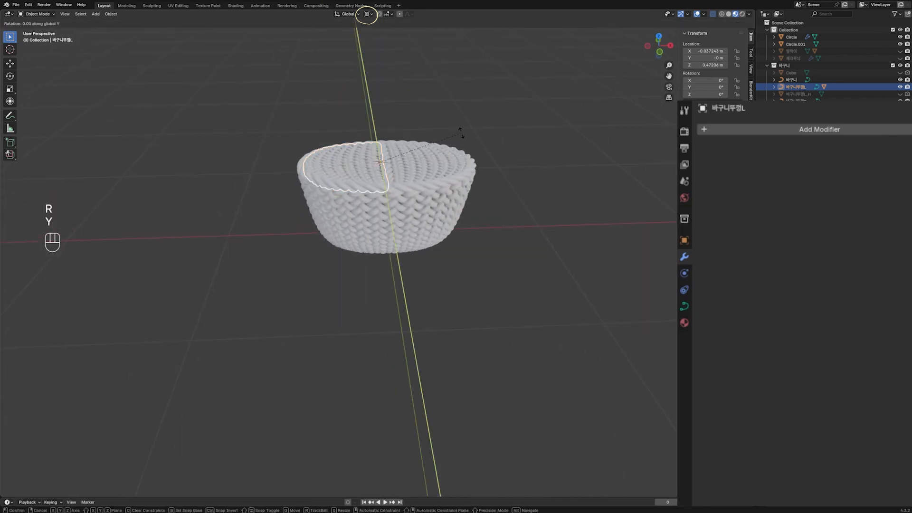
click(14, 353)
middle_drag(503, 279, 485, 281)
key(Tab)
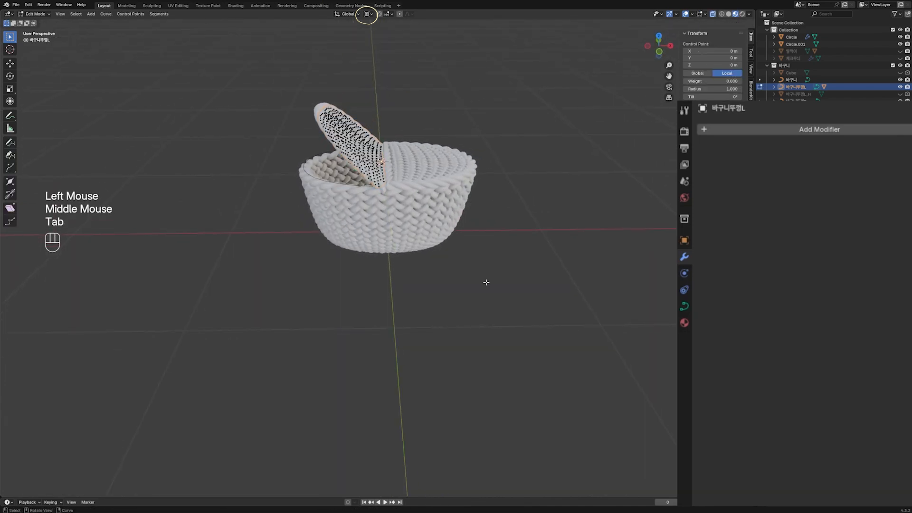
key(Tab)
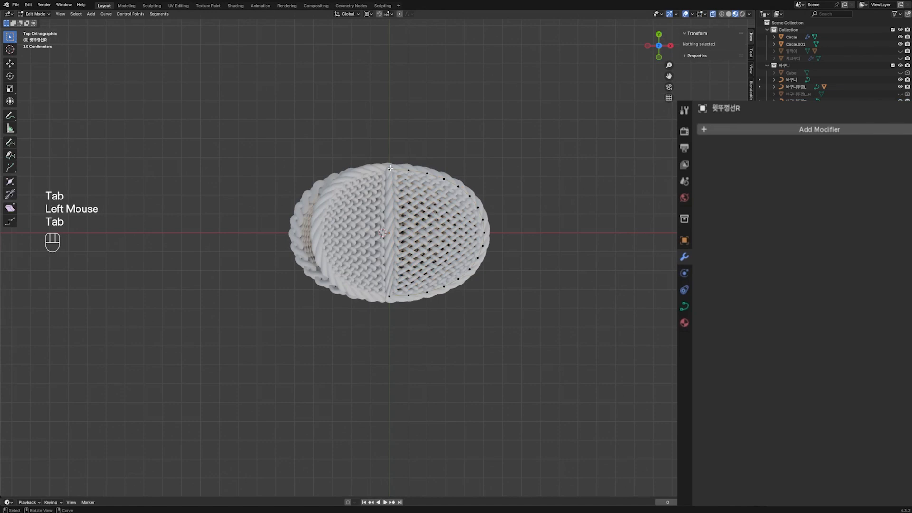
- Duplicate the two end points of the right lid outline in place and separate them as their own curve
click(390, 168)
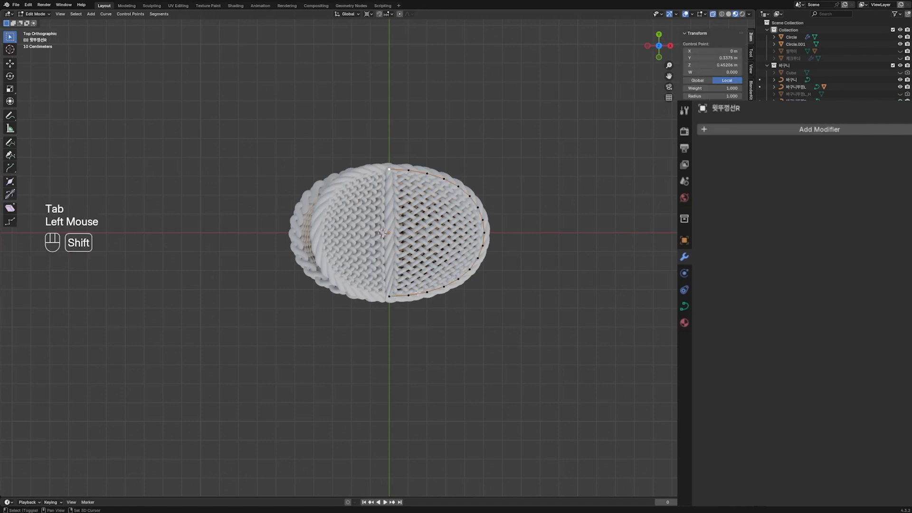
shift+middle_drag(421, 286, 425, 234)
shift+click(395, 244)
key(shift+d)
right_click(435, 220)
key(p)
middle_drag(495, 215, 640, 218)
- Subdivide the handle line 손잡이선 and open its number of cuts for editing
key(Tab)
right_click(387, 176)
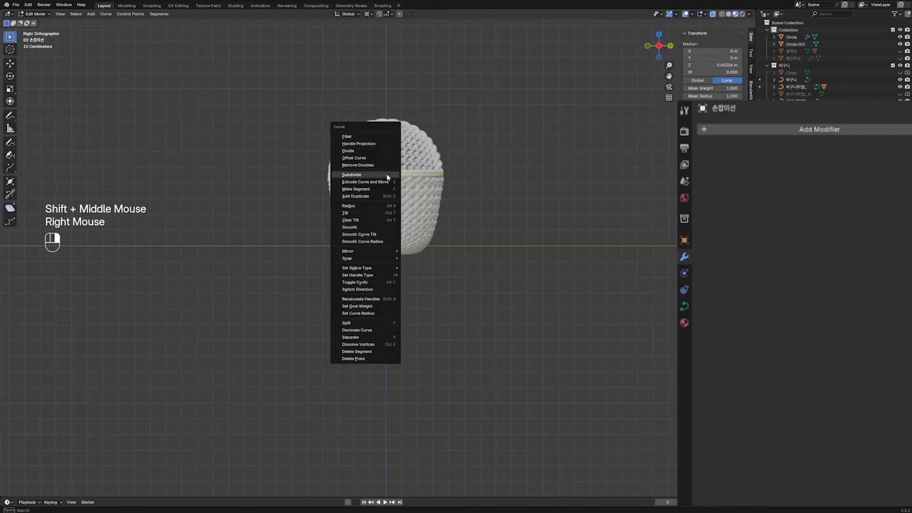
click(387, 177)
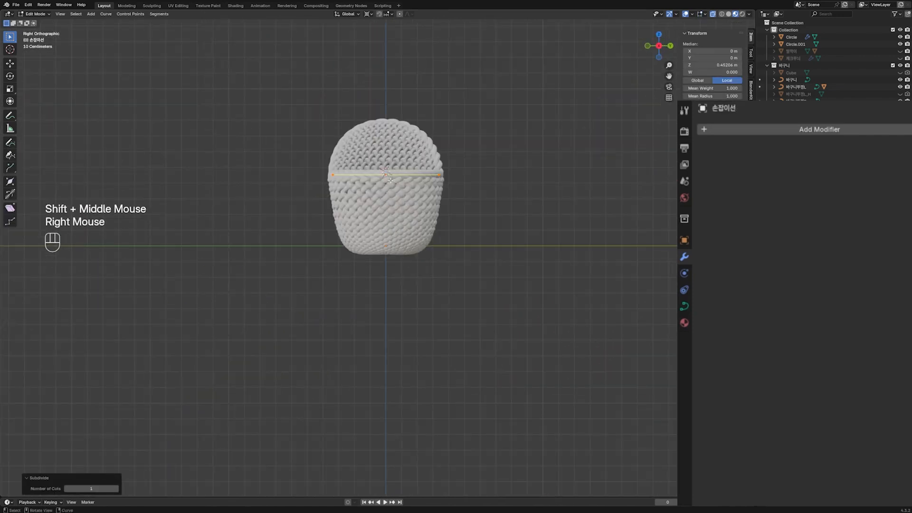
key(F9)
drag(429, 182, 374, 195)
click(418, 210)
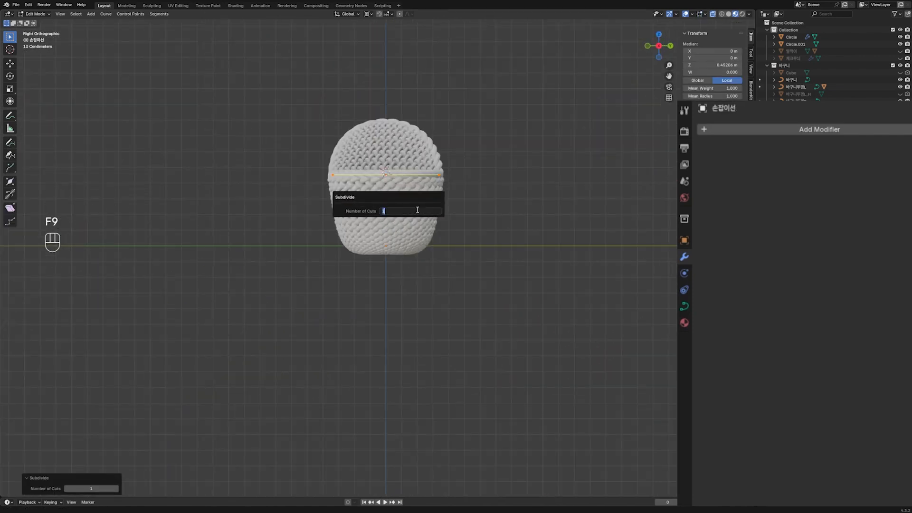
- Raise the middle point of the handle line along Z with proportional editing to form an arch above the basket
click(388, 176)
key(o)
key(g)
key(z)
click(397, 104)
middle_drag(427, 217, 521, 237)
key(Tab)
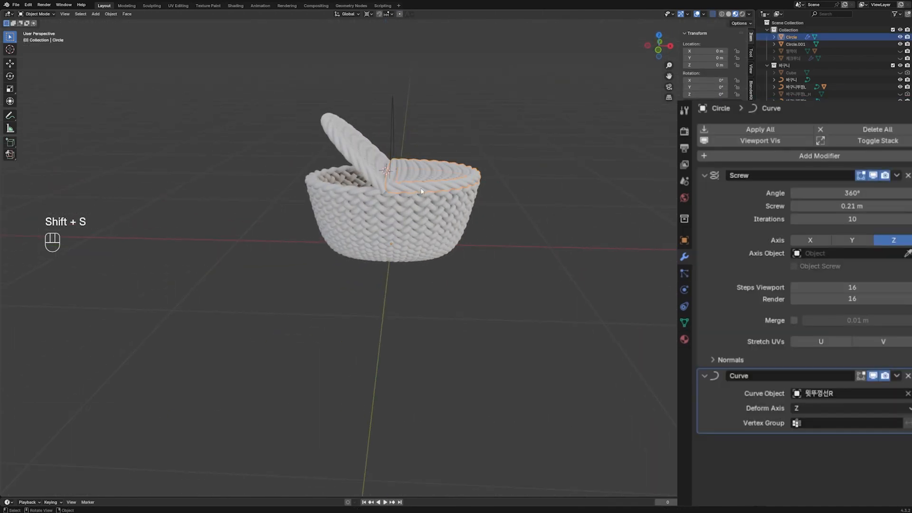
- Duplicate the right lid's rope in place and set the copy's Curve modifier to follow 손잡이선
middle_drag(421, 191, 404, 183)
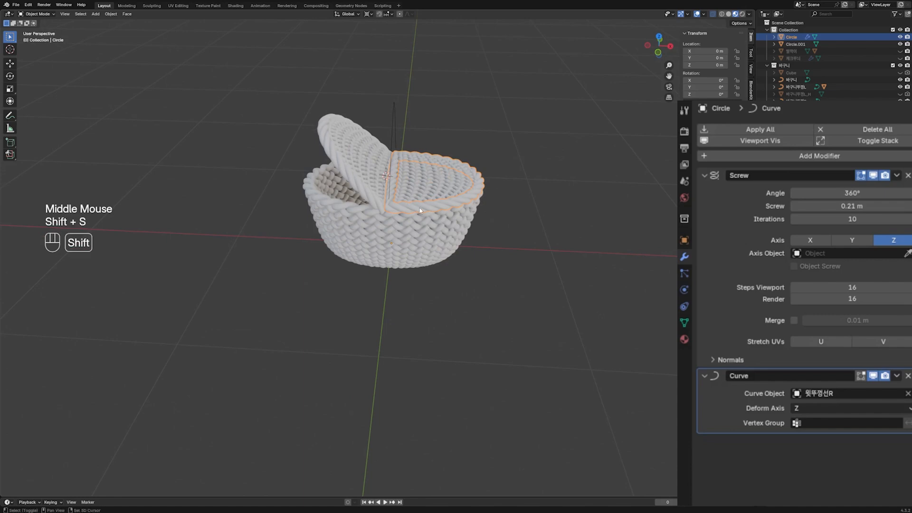
key(shift+d)
right_click(392, 176)
double_click(392, 175)
click(408, 207)
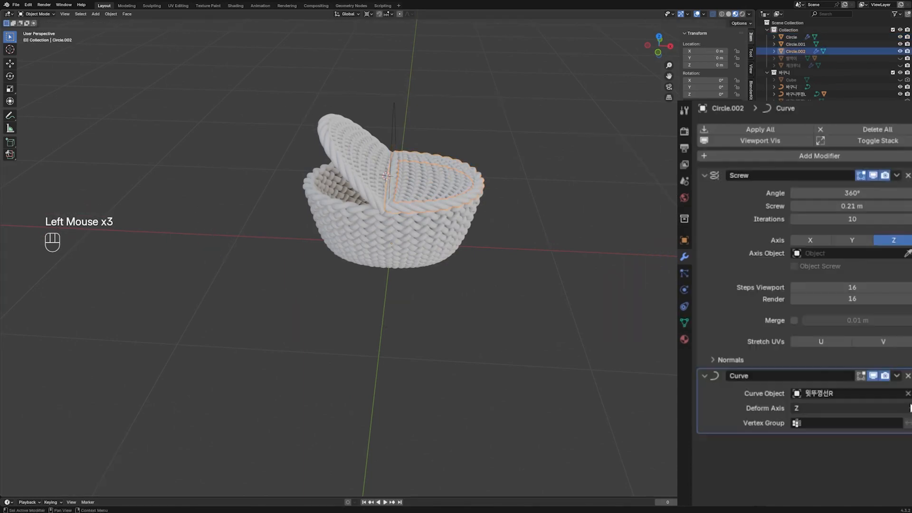
click(908, 393)
click(907, 394)
click(394, 131)
- Reduce the handle rope's screw height to 0.12 m
middle_drag(394, 143, 475, 149)
mouse_move(852, 206)
mouse_down()
mouse_move(817, 206)
mouse_move(846, 206)
mouse_up()
key(ctrl+z)
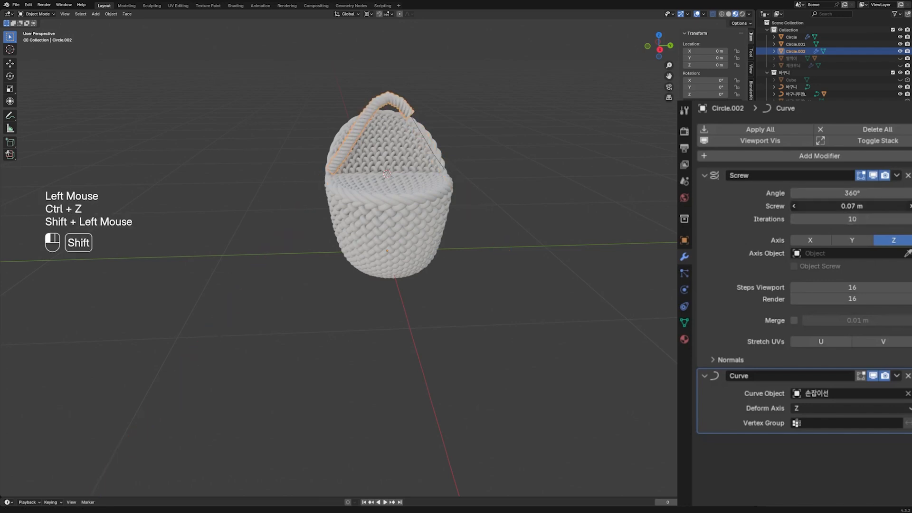
scroll(575, 174, up, 2)
shift+middle_drag(575, 174, 479, 250)
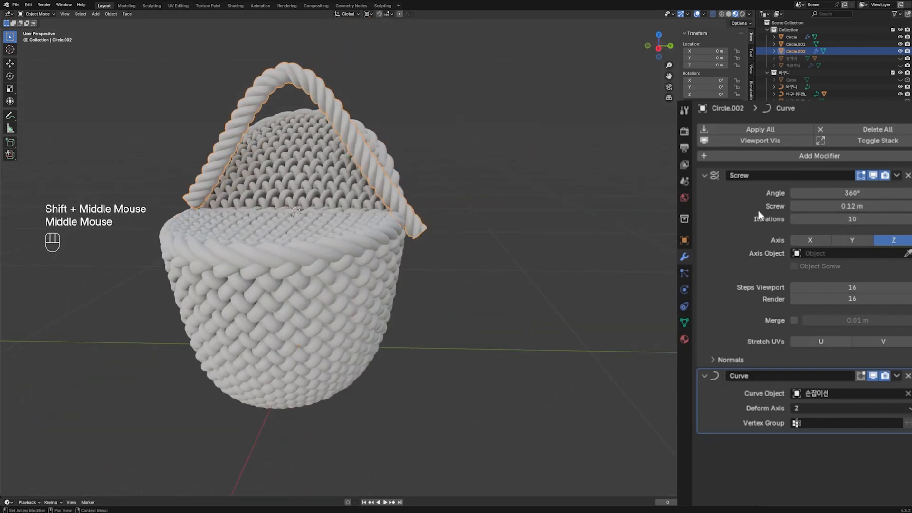
- Set the handle rope's Screw iterations to 9 and its screw height to 0.123 m
click(795, 219)
shift+drag(846, 205, 851, 206)
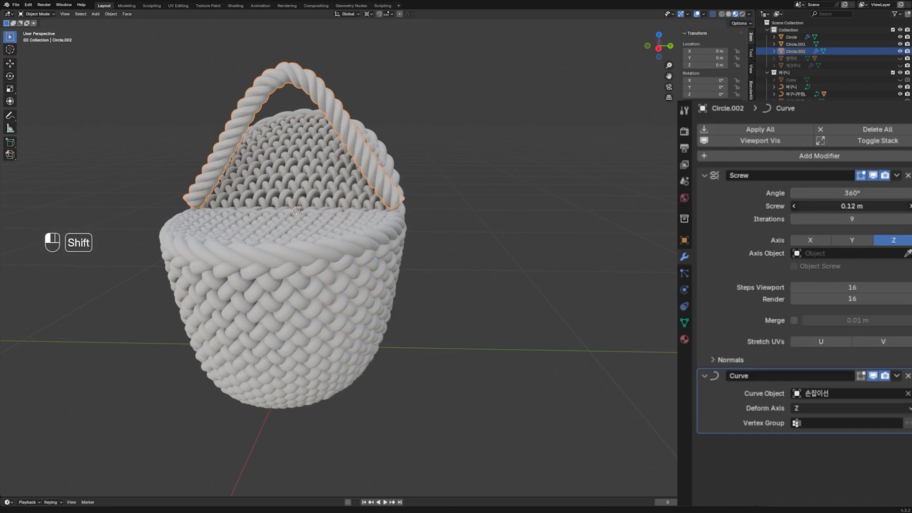
click(837, 206)
text(0.123)
key(Return)
- Lower the handle curve by about 0.004 m along Z so the rope ends meet the basket rim
click(375, 247)
middle_drag(447, 152, 573, 145)
drag(566, 137, 504, 157)
middle_drag(557, 145, 515, 148)
key(g)
key(z)
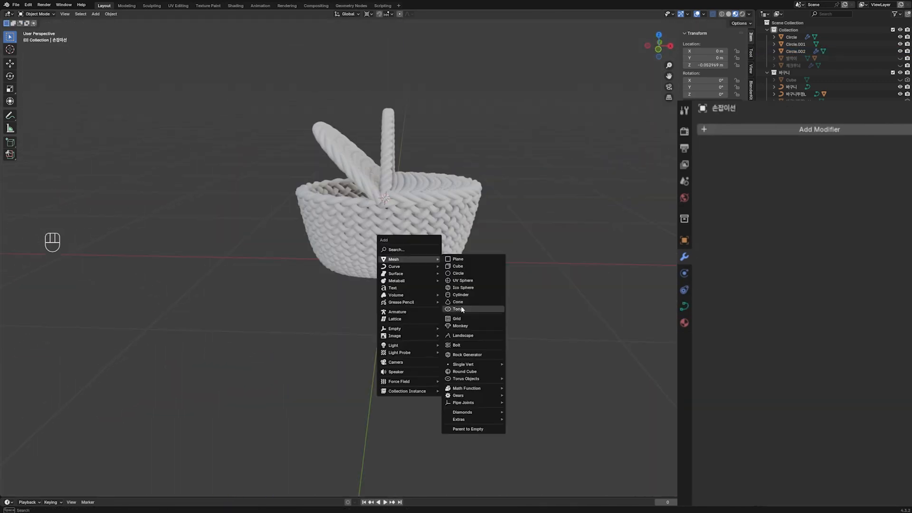
- Add a torus with 24 major segments at the handle's front end and scale it down
click(462, 311)
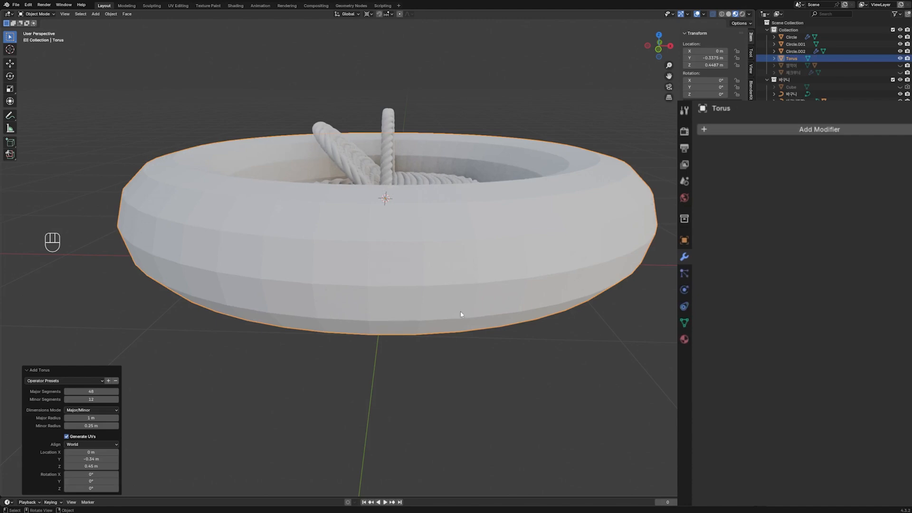
click(94, 392)
text(24)
key(Return)
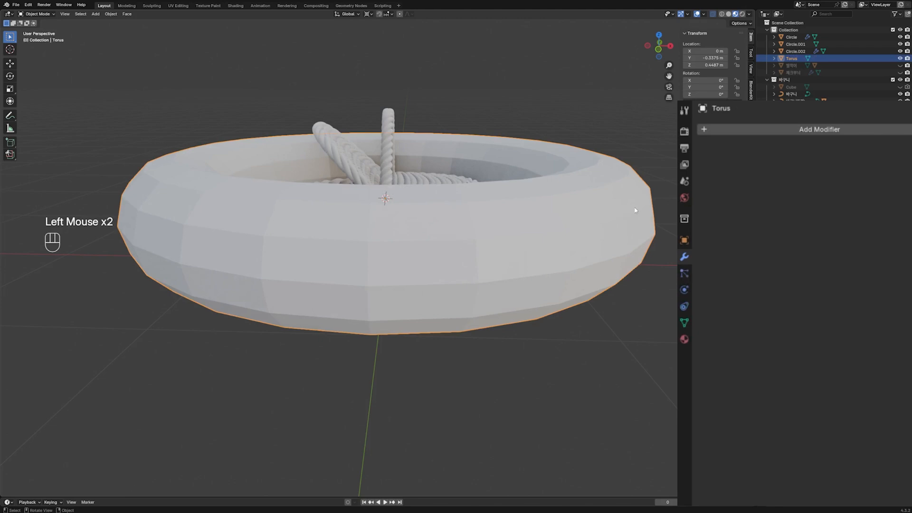
key(s)
click(412, 204)
right_drag(413, 204, 419, 207)
- Rotate the torus 90° about Y and shrink it to a small ring around the basket rim
key(r)
key(x)
key(y)
key(KP_9)
key(KP_0)
key(KP_Enter)
key(s)
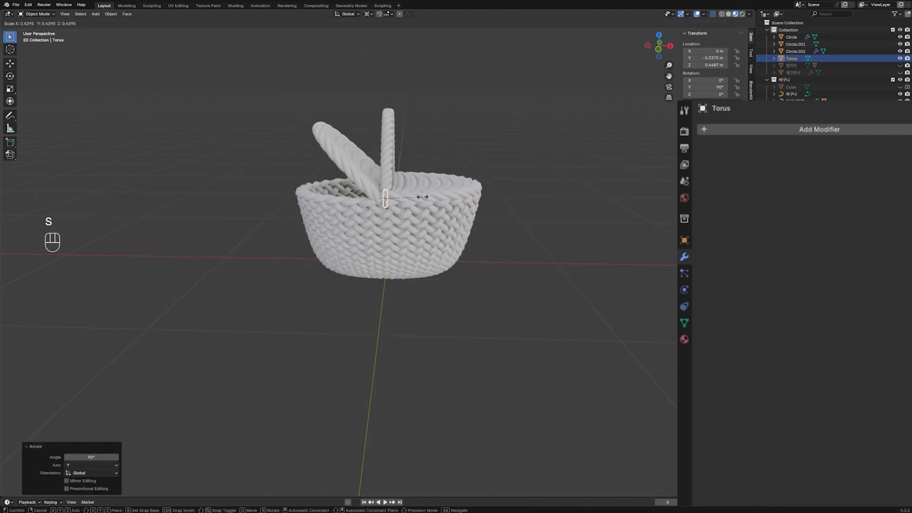
click(421, 195)
- Move the ring about -0.031 m along X and place a duplicate about 0.004 m further along X
key(KP_Decimal)
scroll(422, 240, down, 3)
middle_drag(421, 240, 399, 245)
key(KP_1)
key(g)
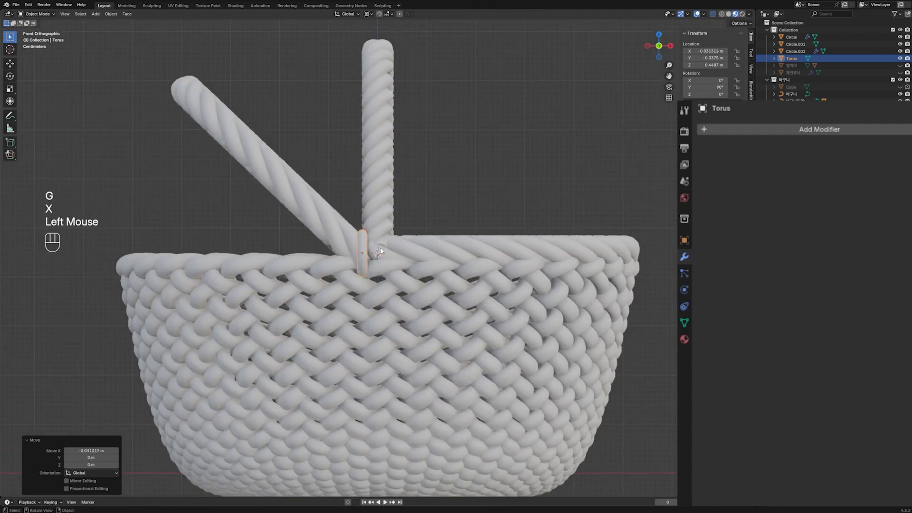
click(380, 246)
key(shift+d)
click(366, 253)
- Add an Array modifier to the duplicated ring with count 4 and relative offset X 0, Z 1
key(q)
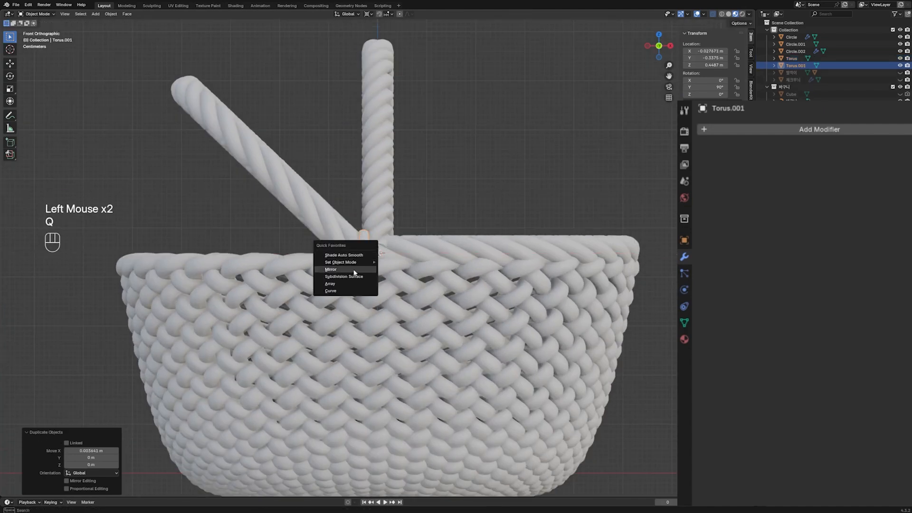
click(343, 282)
double_click(849, 241)
text(0)
key(Return)
double_click(849, 267)
text(1)
key(Return)
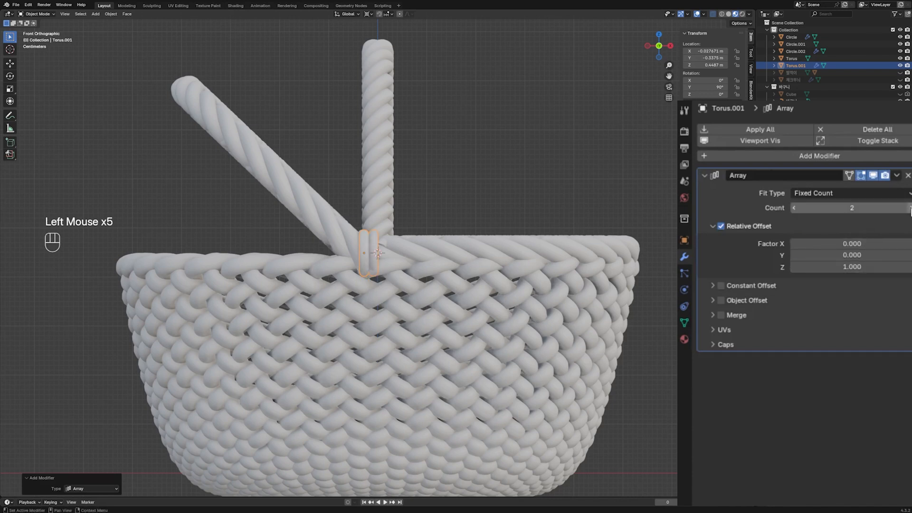
click(496, 175)
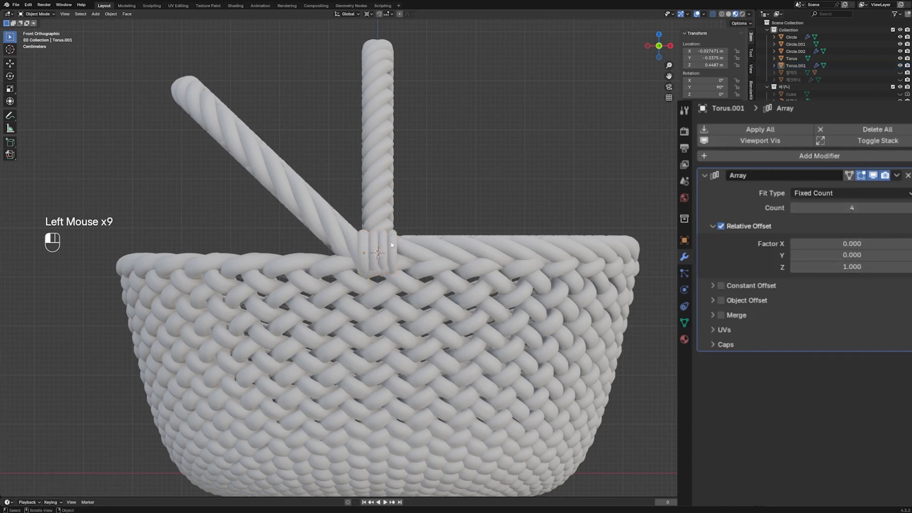
- Resize the arrayed ring's mesh, and scale the ring object along Y to about 0.82
key(Tab)
key(s)
click(516, 210)
key(Tab)
middle_drag(517, 212, 411, 256)
key(s)
key(y)
click(465, 279)
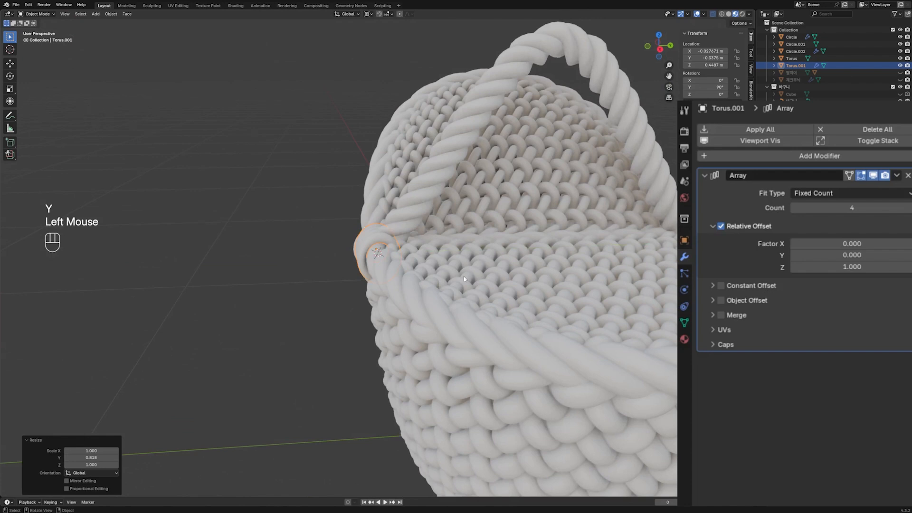
- Duplicate the arrayed ring set straight up along Z onto the lower part of the handle
middle_drag(464, 280, 399, 199)
key(Tab)
key(Tab)
key(shift+d)
key(z)
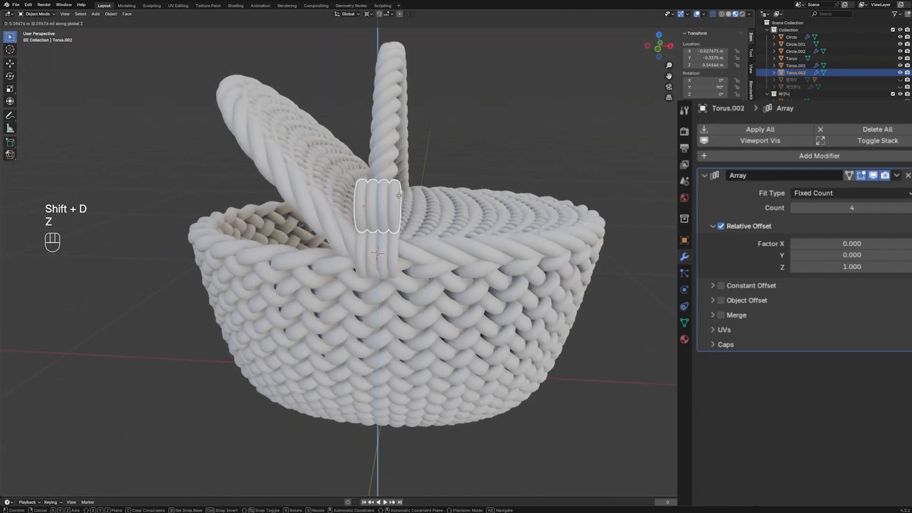
click(399, 196)
- Set the upper ring set's Y rotation to 0° and resize it to fit around the handle
text(ry090)
key(Return)
click(712, 89)
text(0)
key(Return)
middle_drag(413, 223, 414, 209)
key(s)
click(399, 190)
- Change the transform pivot point, then centre the upper ring set on the handle along X and lower it about 0.02 m
click(368, 14)
click(380, 55)
key(KP_1)
key(g)
key(x)
click(405, 209)
key(g)
key(z)
click(403, 210)
- Tilt the upper ring set about -43° around X to match the handle's slope and shift it along Y onto the rope
key(KP_3)
key(r)
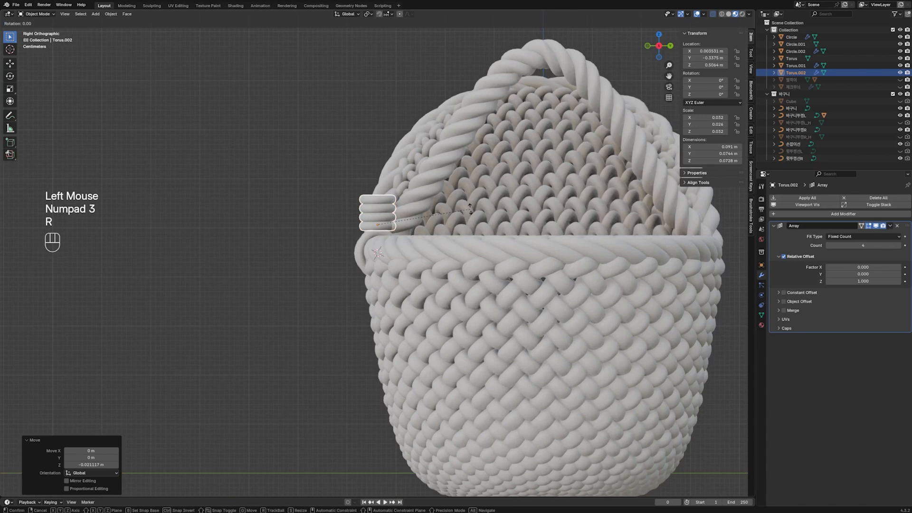
click(461, 215)
key(g)
key(y)
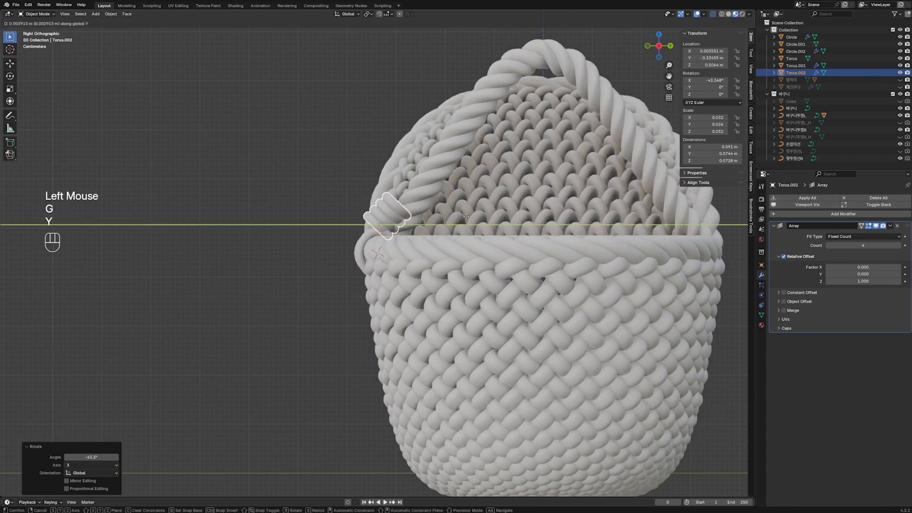
click(466, 220)
- Scale the upper ring set to 0.9 and slide it along its local Z toward the rim
middle_drag(465, 221, 549, 282)
key(g)
key(z)
key(z)
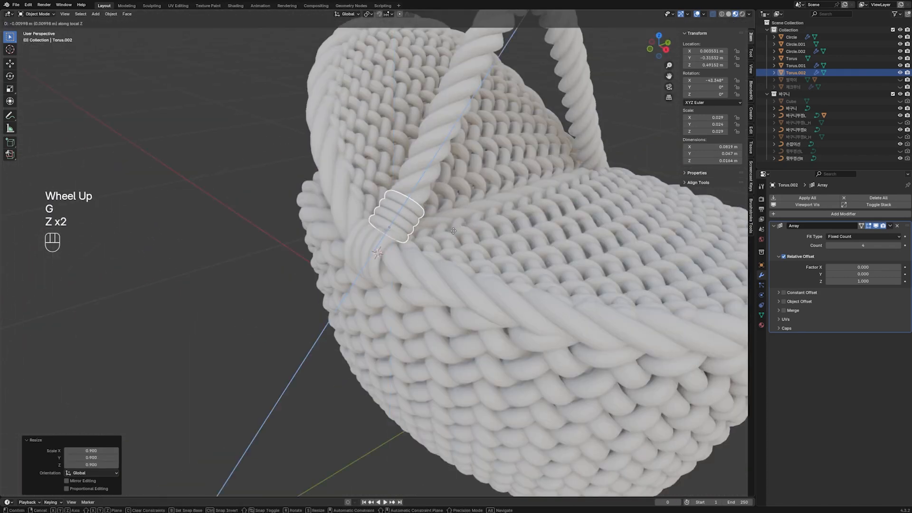
click(454, 231)
scroll(454, 230, down, 2)
middle_drag(454, 231, 483, 358)
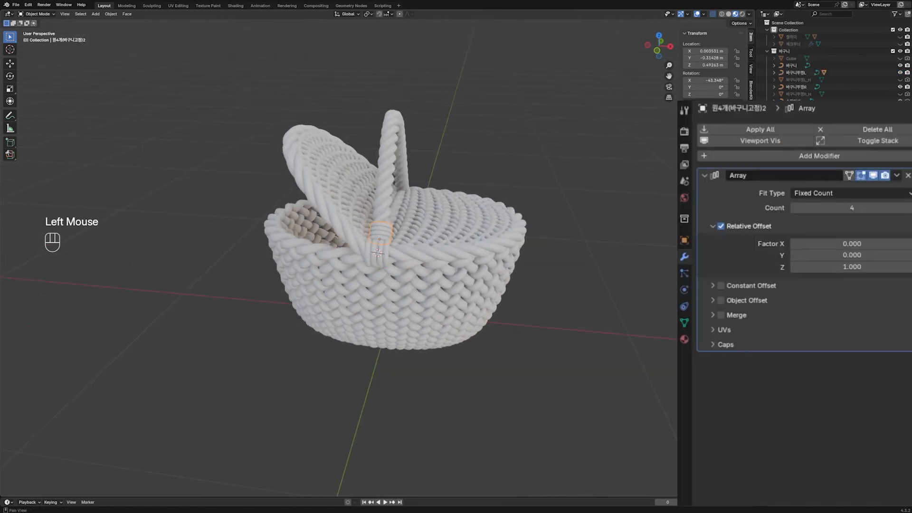
- Apply the Array modifiers of both ring sets and join them into one fastening object
click(767, 131)
click(380, 257)
click(768, 131)
click(383, 254)
key(Tab)
key(Tab)
shift+click(387, 235)
key(ctrl+j)
middle_drag(387, 235, 487, 256)
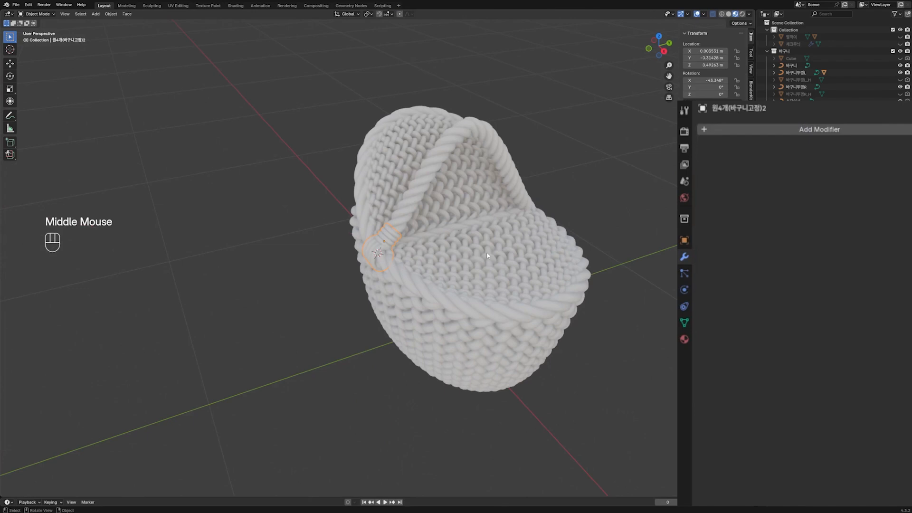
- Set the joined ring fastening's origin to the 3D cursor and add a Mirror modifier to it
scroll(487, 256, down, 2)
click(370, 201)
right_click(370, 202)
mouse_move(364, 232)
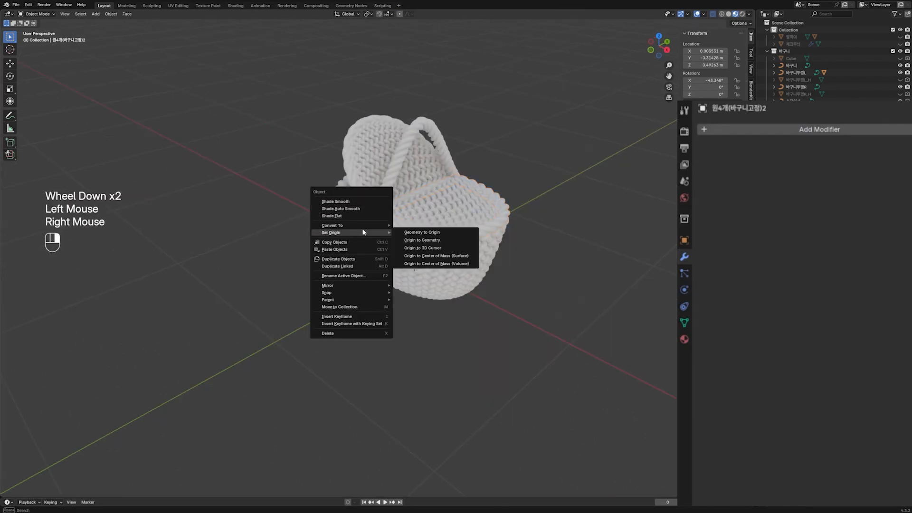
click(443, 248)
key(q)
click(376, 193)
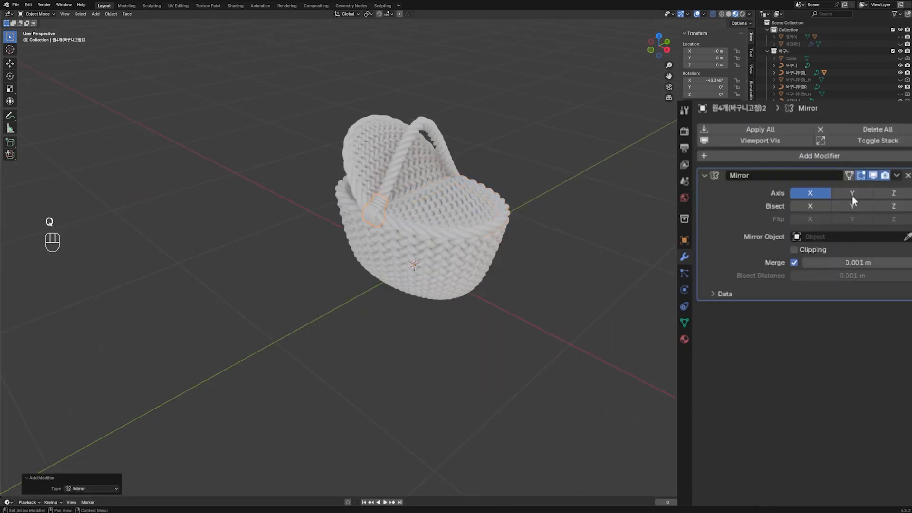
- Apply the ring fastening's rotation and mirror it along Y to the opposite side of the basket
key(ctrl+a)
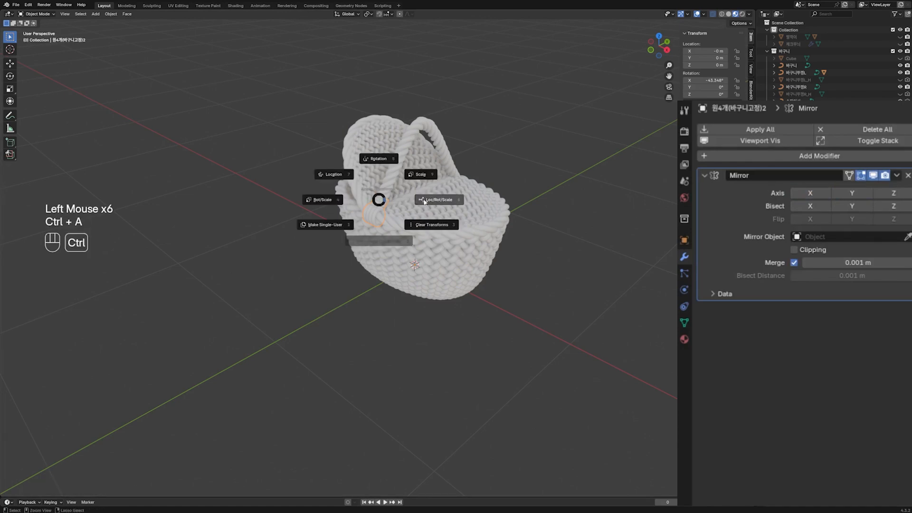
click(377, 157)
click(879, 194)
click(852, 193)
middle_drag(557, 197, 480, 271)
scroll(498, 275, down, 2)
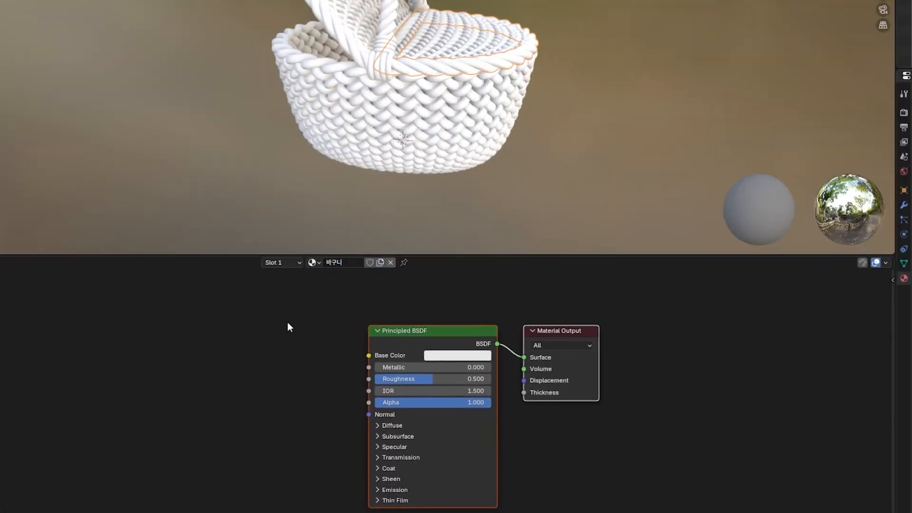
- Add a Wave Texture node to the lid rim's basket material and preview it on the model
key(shift+a)
text(wave)
key(Return)
click(265, 326)
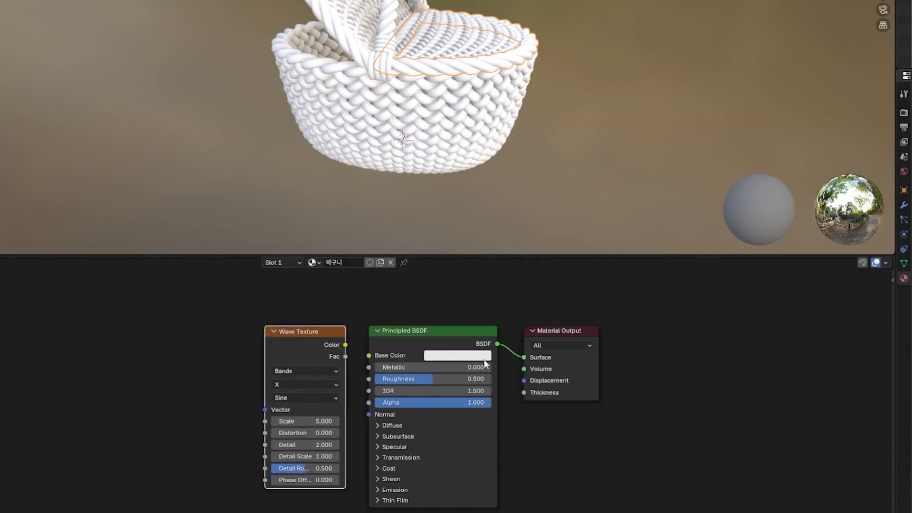
ctrl+shift+click(306, 333)
scroll(410, 66, up, 6)
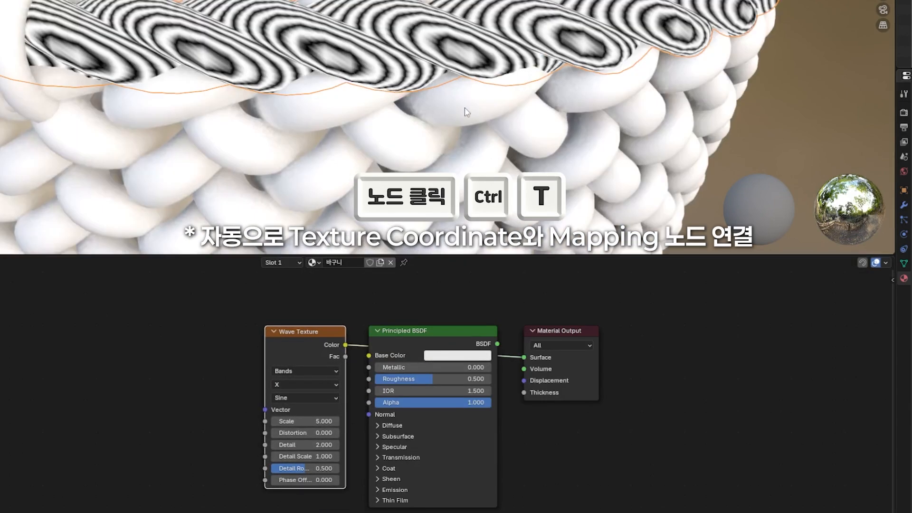
drag(308, 339, 304, 341)
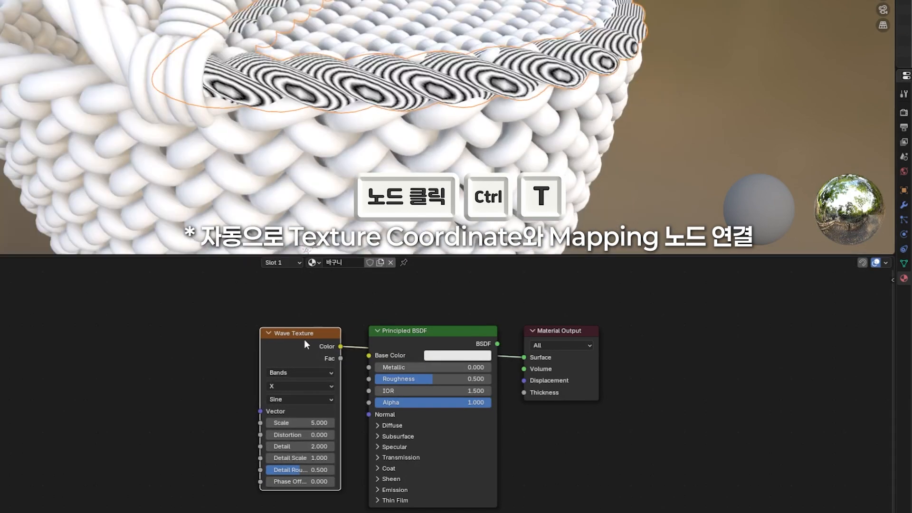
- Add Texture Coordinate and Mapping nodes to the Wave Texture and feed the Mapping vector from the Object output
key(ctrl+t)
drag(122, 318, 215, 377)
drag(202, 354, 216, 336)
click(172, 353)
drag(158, 384, 179, 375)
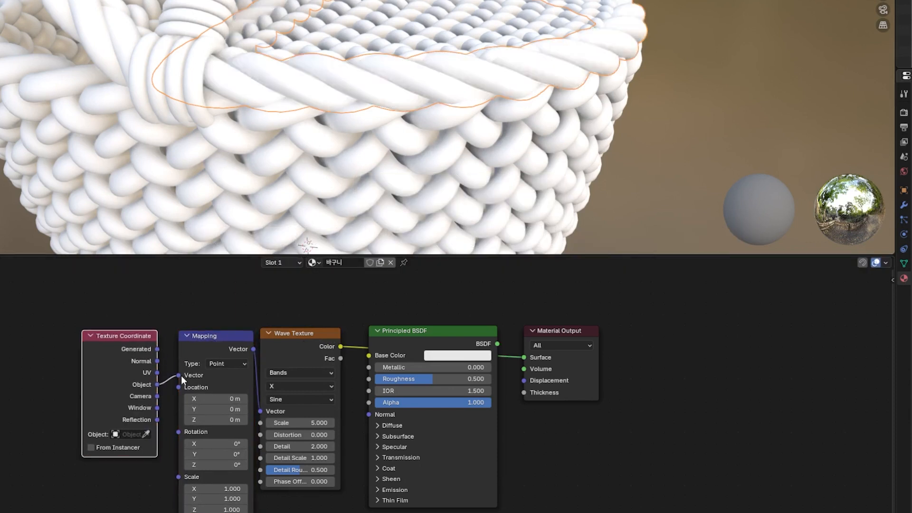
- Set the Wave Texture scale to 30 and the Mapping rotation around Z to 45°
click(304, 423)
text(30)
key(Return)
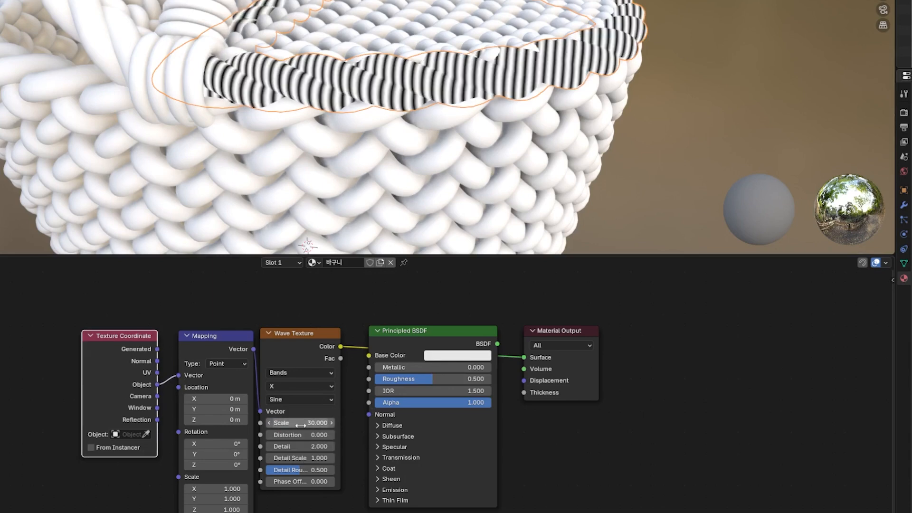
scroll(336, 41, up, 3)
mouse_move(204, 464)
mouse_down()
mouse_move(247, 465)
mouse_move(217, 464)
mouse_up()
text(5)
key(Return)
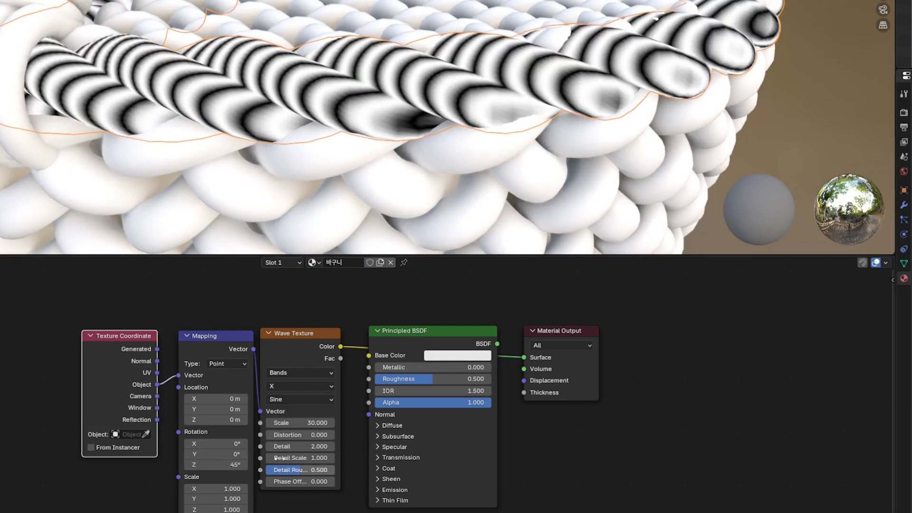
- Set the Wave Texture's distortion to 20 and its detail to 9
drag(300, 435, 332, 435)
click(306, 434)
text(20)
key(Return)
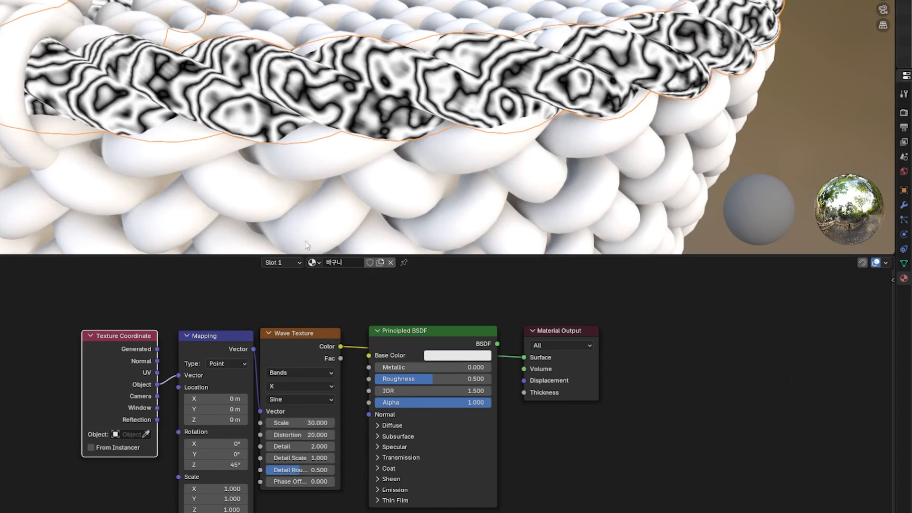
drag(311, 450, 356, 451)
click(305, 448)
text(9)
key(Return)
scroll(353, 136, up, 2)
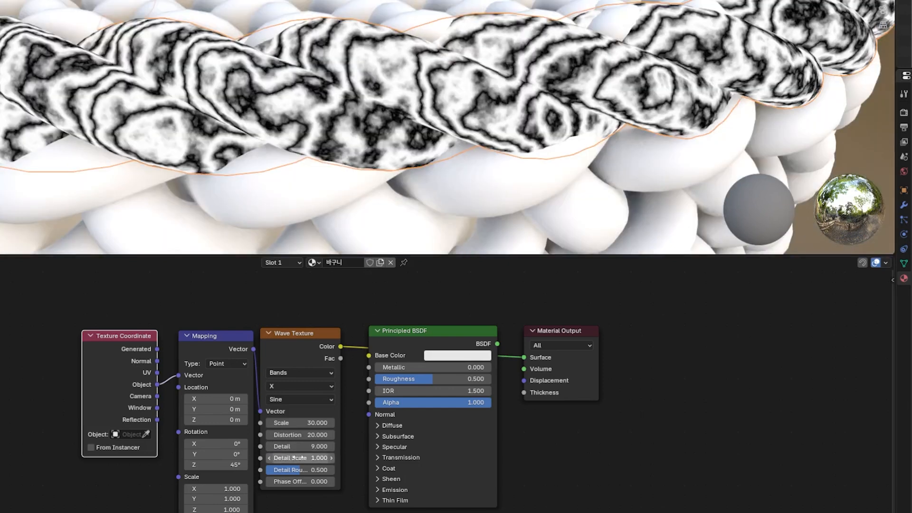
- Set the Wave Texture's detail scale to 2 and raise its detail roughness to about 0.962
drag(311, 458, 332, 458)
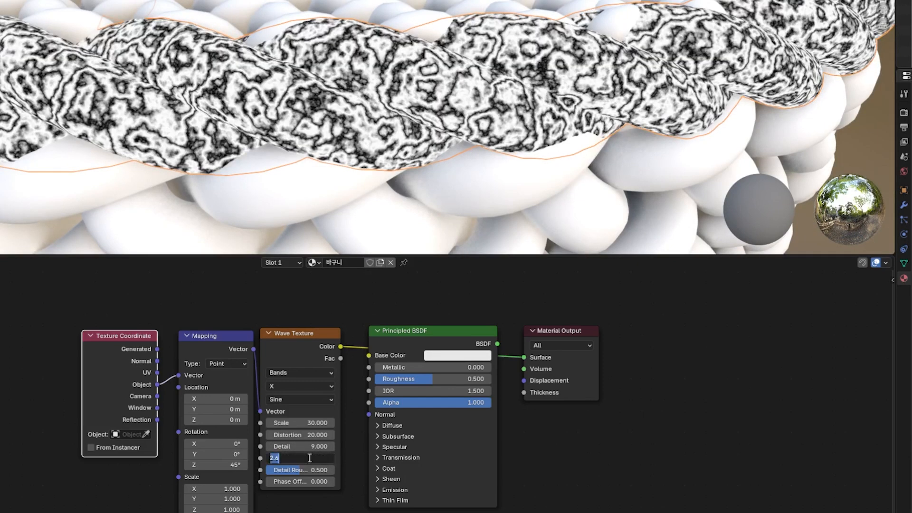
text(2)
key(Return)
drag(303, 472, 332, 471)
click(332, 471)
click(300, 508)
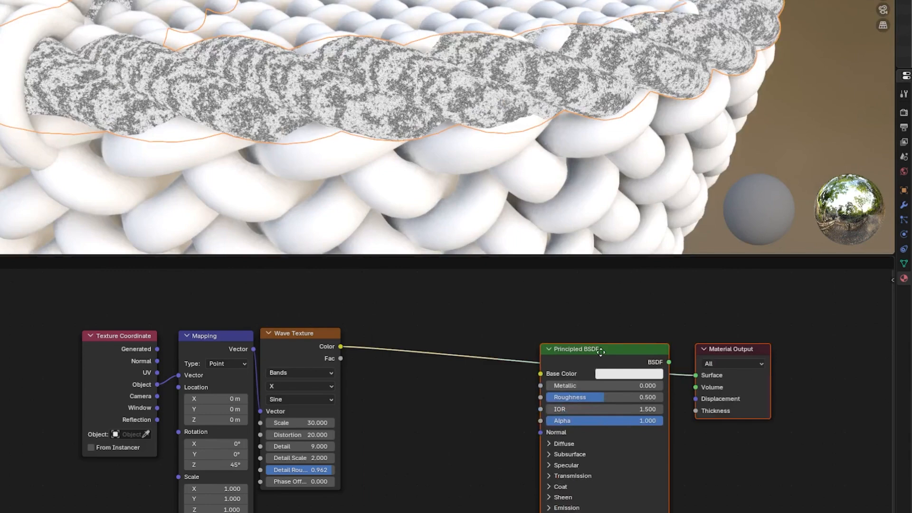
- Insert a Color Ramp after the Wave Texture and move its black stop to about 0.773
key(shift+a)
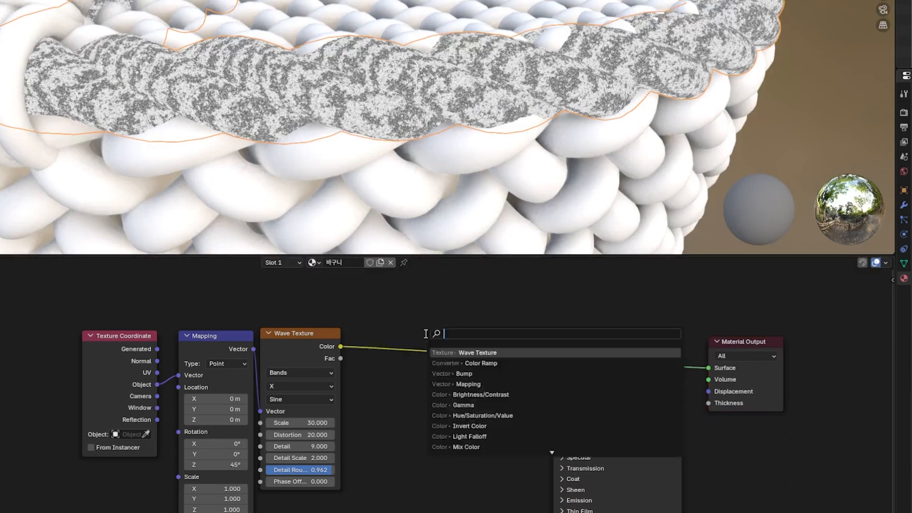
text(color)
key(Return)
click(376, 391)
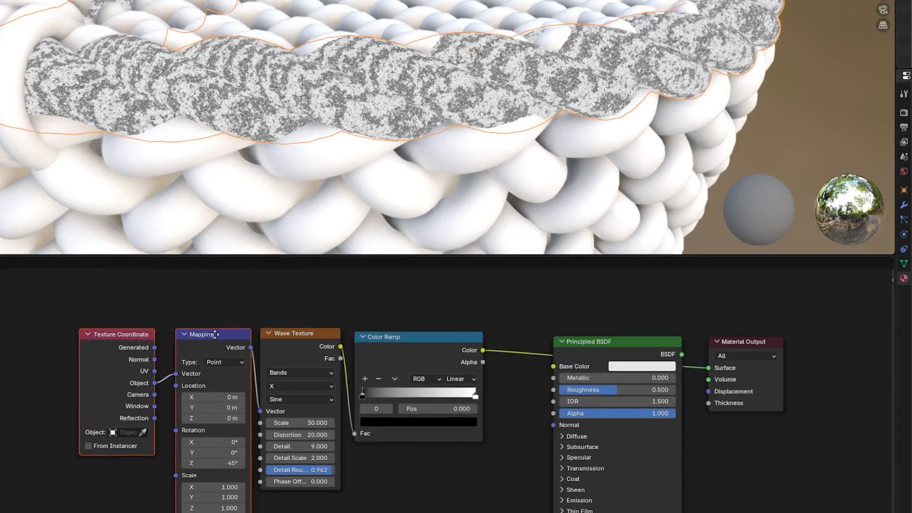
drag(365, 394, 452, 391)
middle_drag(485, 473, 380, 497)
- Duplicate the Color Ramp and insert the copy between the first ramp and the Principled BSDF
click(323, 360)
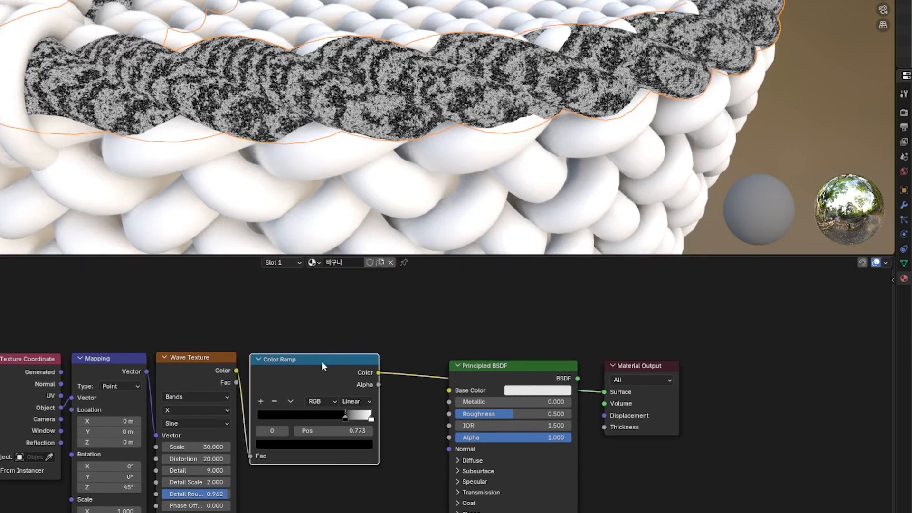
key(shift+d)
click(443, 365)
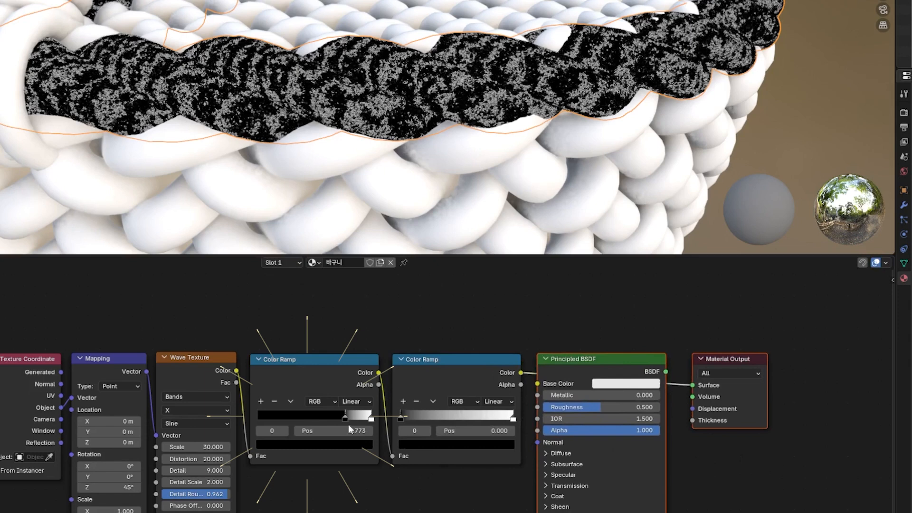
- Colour the second Color Ramp's start stop dark brown and its end stop light brown
click(414, 444)
key(Return)
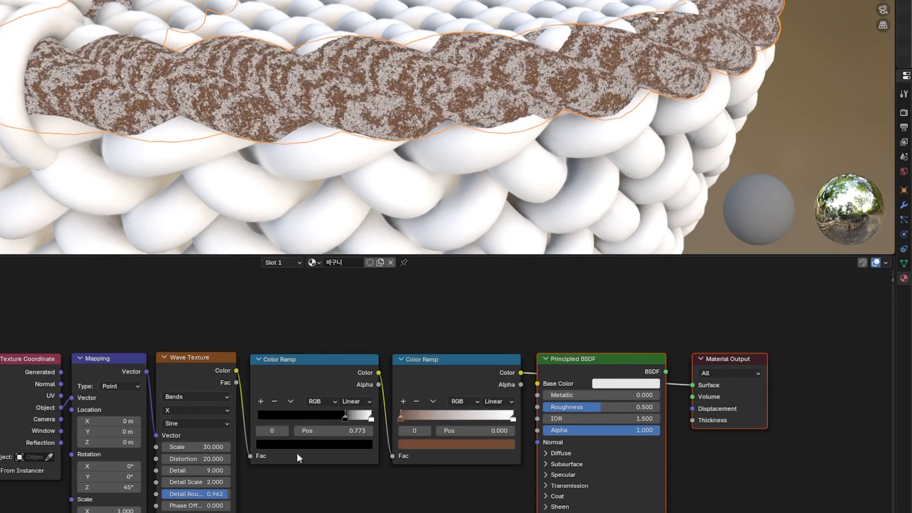
click(513, 420)
click(482, 444)
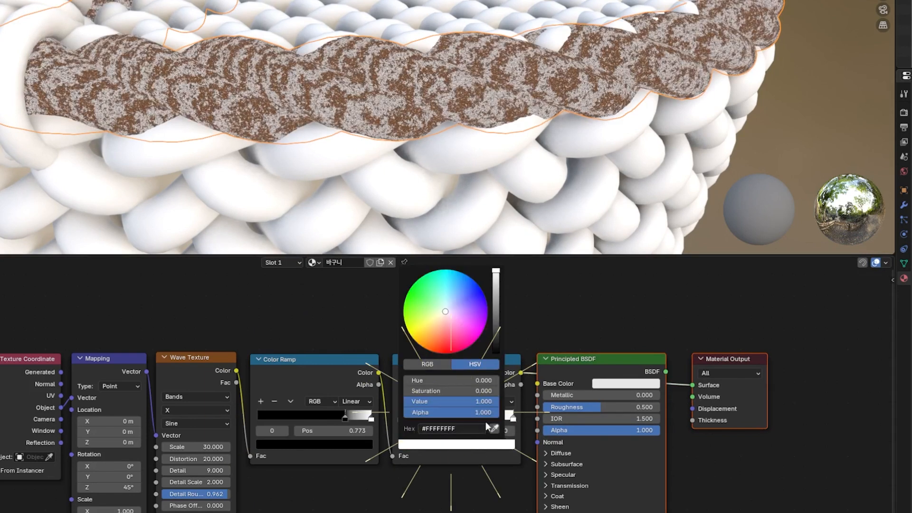
key(Return)
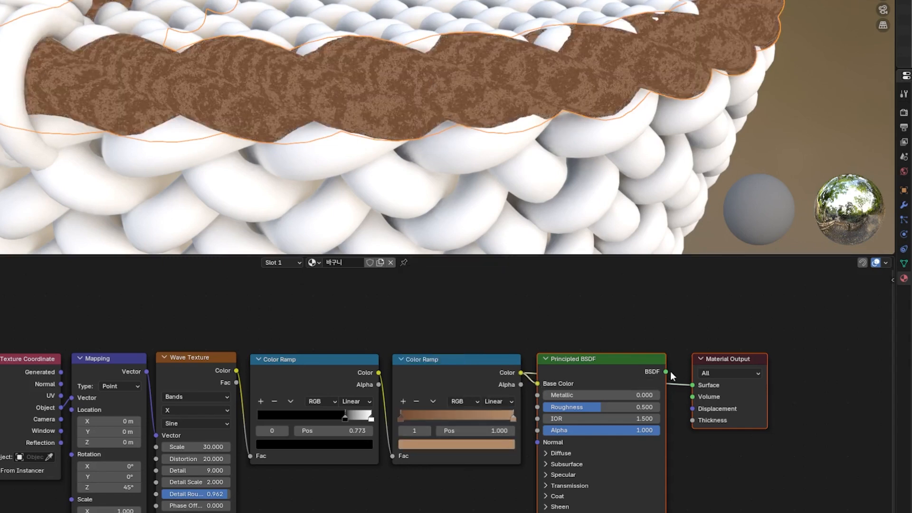
- Connect the Principled BSDF to the Material Output's Surface input and check the brown rope rim
drag(688, 384, 690, 385)
scroll(398, 180, down, 3)
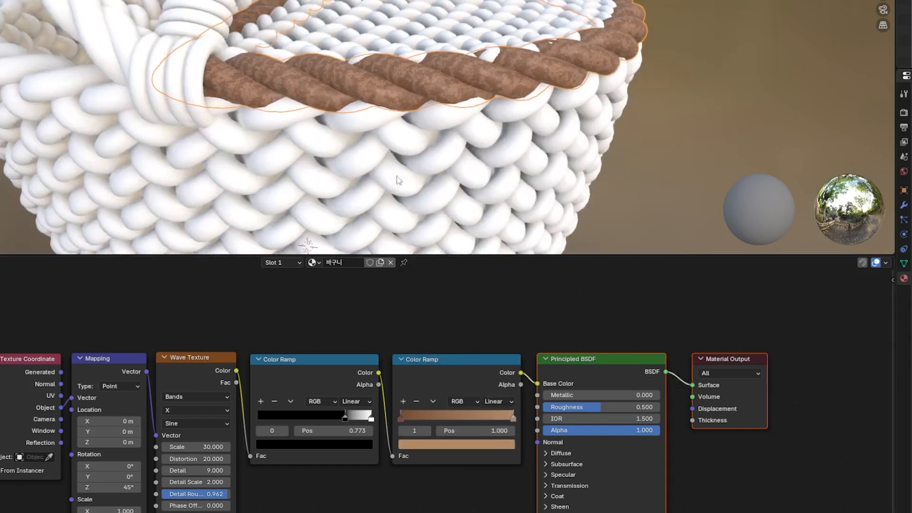
scroll(372, 109, up, 3)
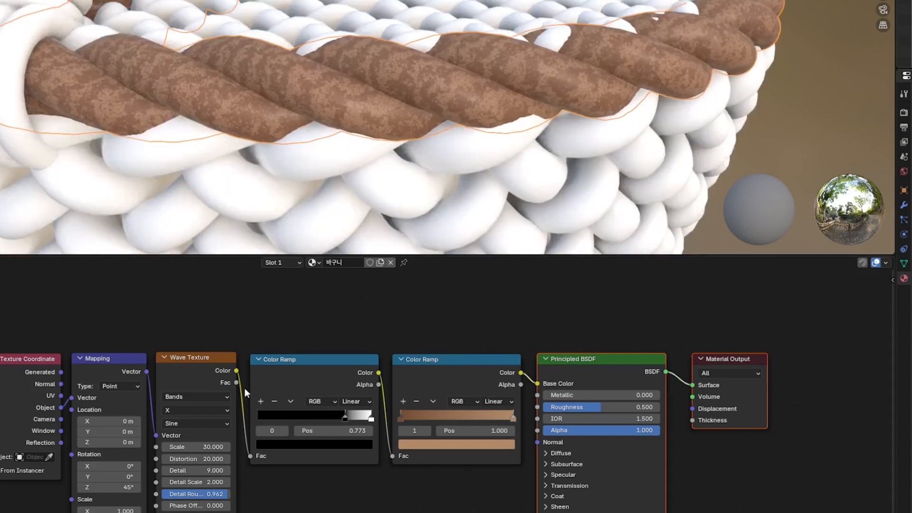
- Try a Wave Texture scale of 60 and undo it
text(60)
key(Return)
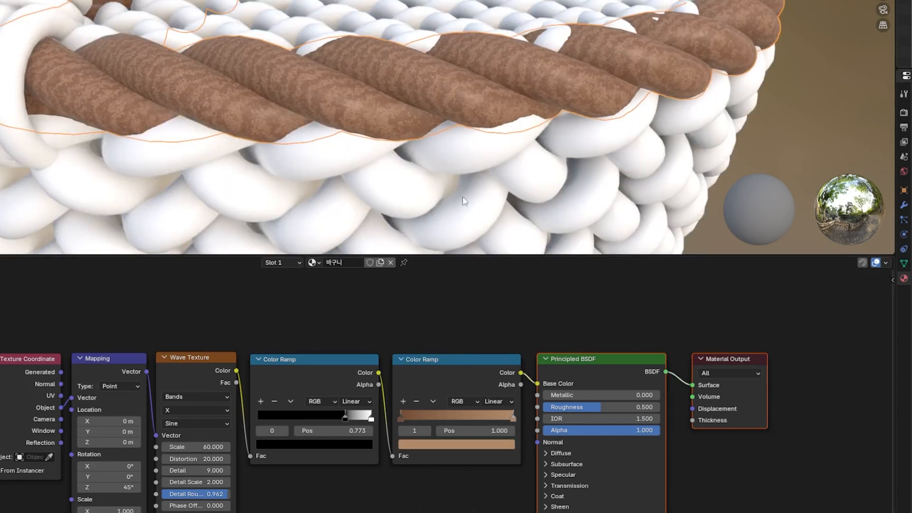
key(ctrl+z)
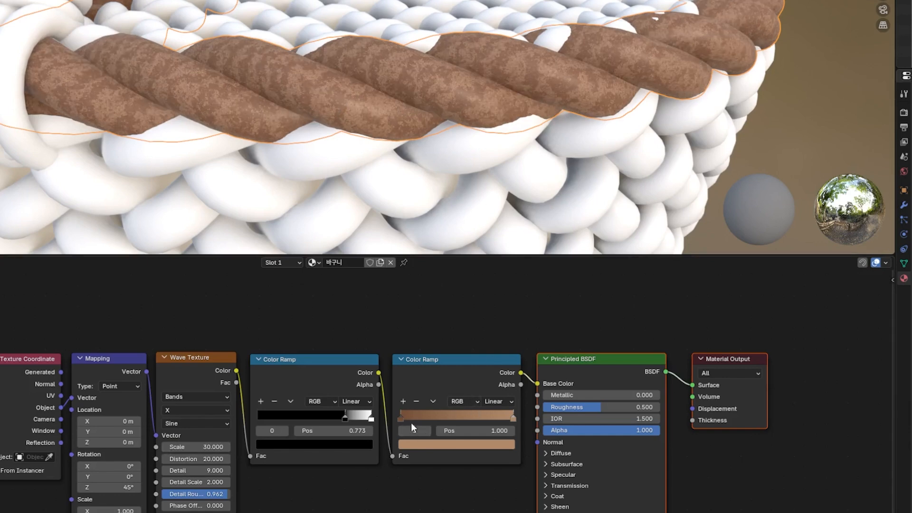
- Link the lid rim's brown material to all the other basket parts
click(412, 418)
scroll(280, 51, down, 5)
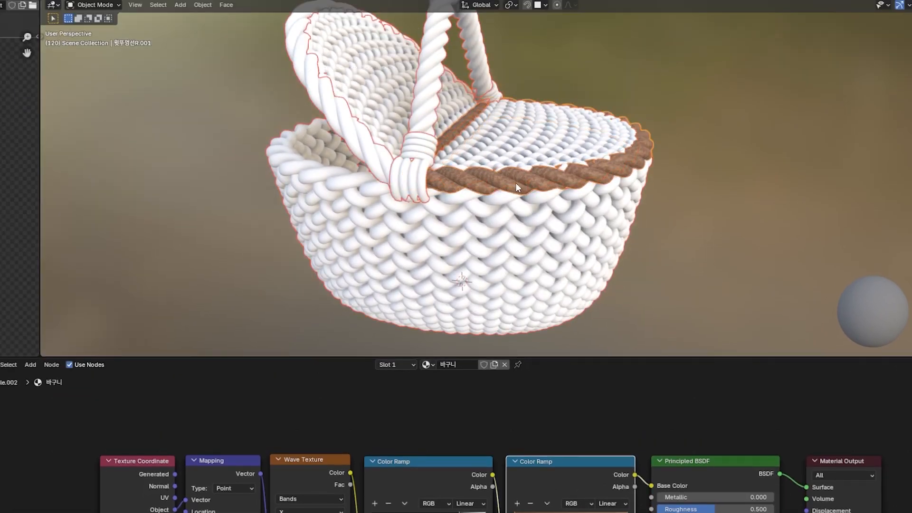
key(ctrl+l)
click(516, 184)
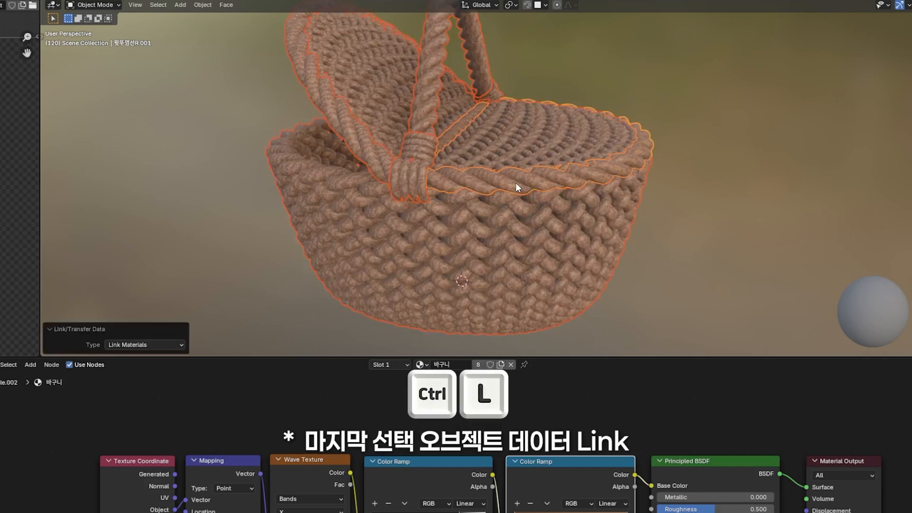
middle_drag(440, 227, 503, 170)
- Select the woven basket body and feed its material's Mapping vector from the UV output instead of Object
click(547, 195)
middle_drag(547, 194, 497, 253)
scroll(382, 297, up, 2)
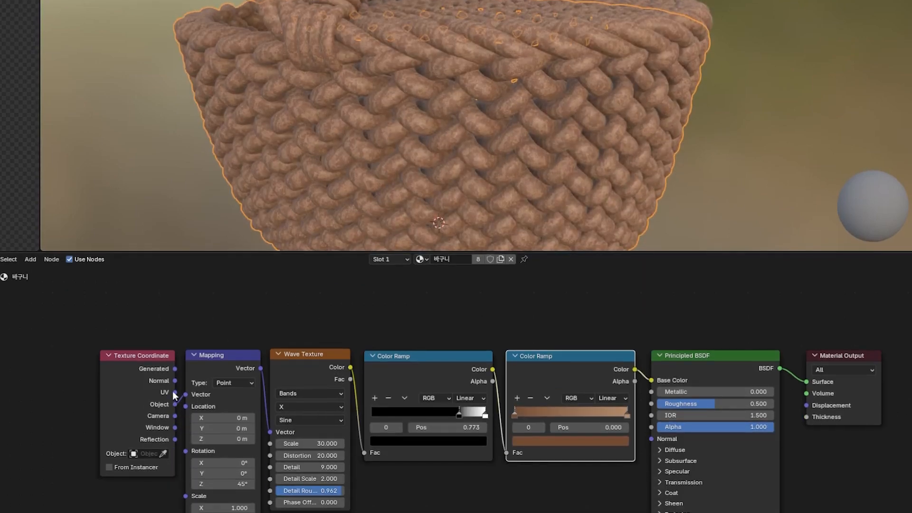
drag(173, 396, 174, 392)
middle_drag(417, 90, 429, 161)
scroll(440, 137, up, 4)
scroll(441, 115, down, 5)
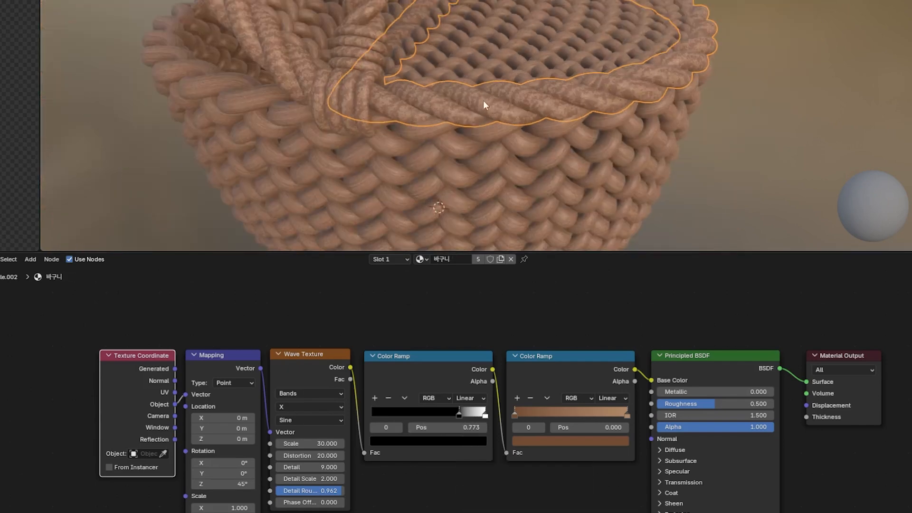
- Try a Wave Texture scale of 300 on the lid rim's material and settle on 150
scroll(483, 100, up, 4)
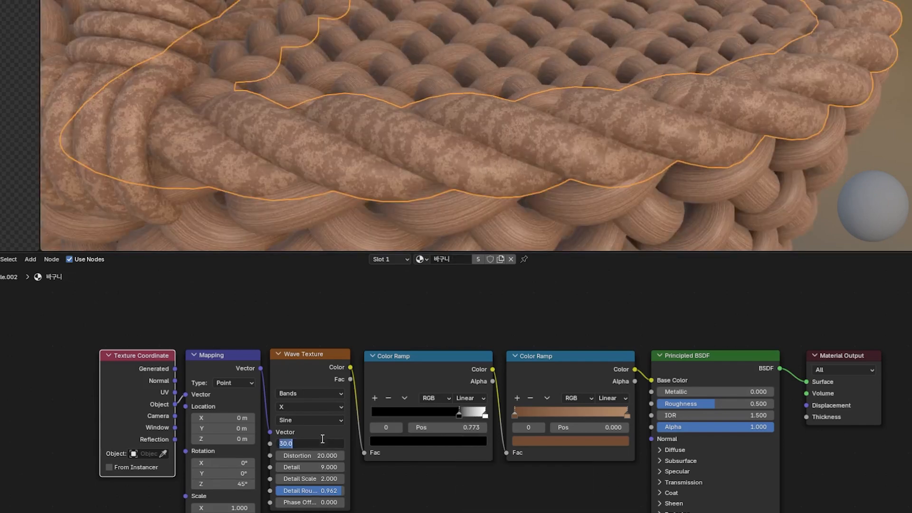
key(Return)
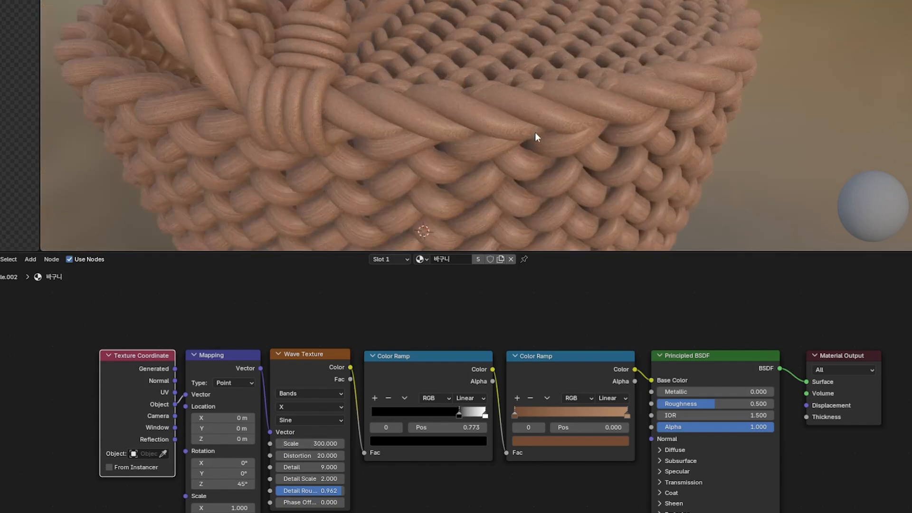
click(570, 125)
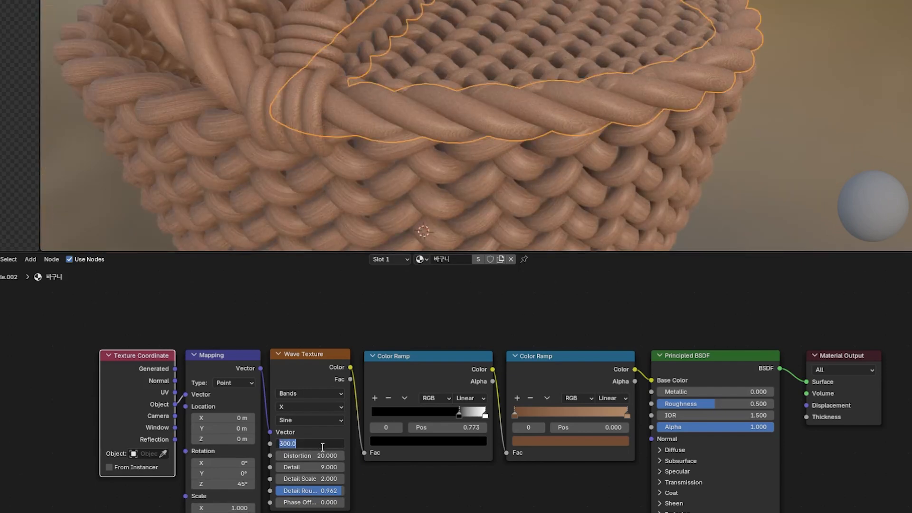
click(803, 104)
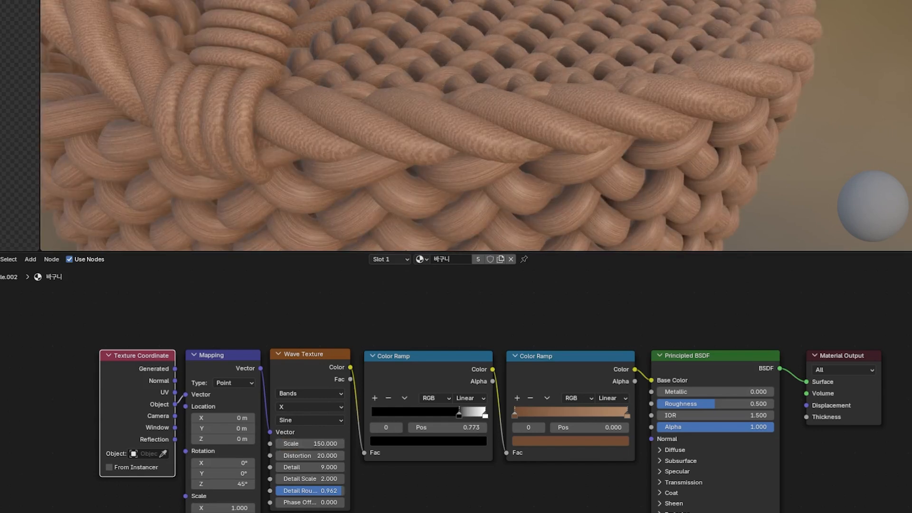
scroll(323, 64, down, 8)
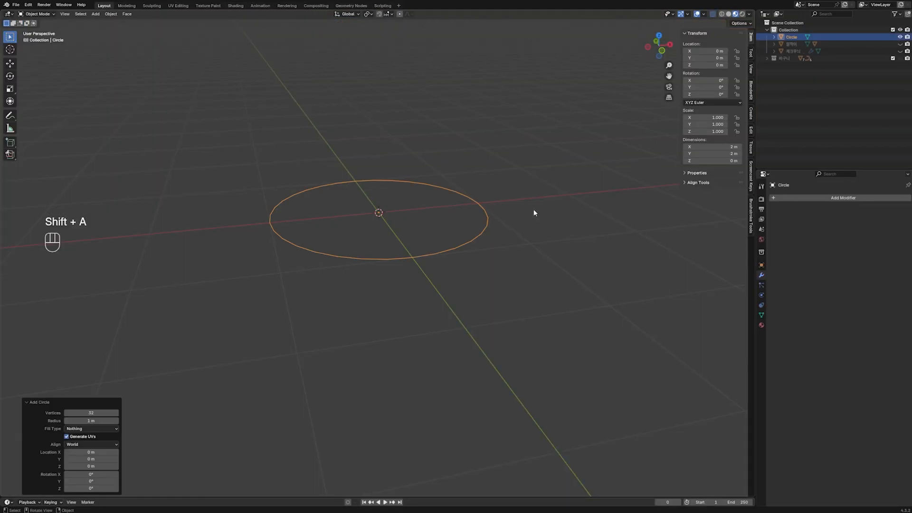
- Scale the circle down to about 0.51 m in diameter and fill it with a face
key(s)
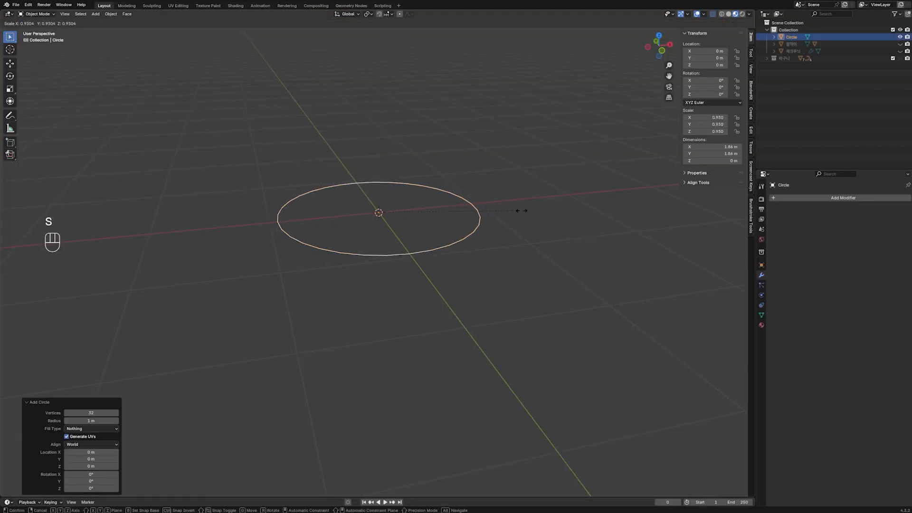
click(418, 211)
key(Tab)
middle_drag(417, 210, 435, 209)
key(f)
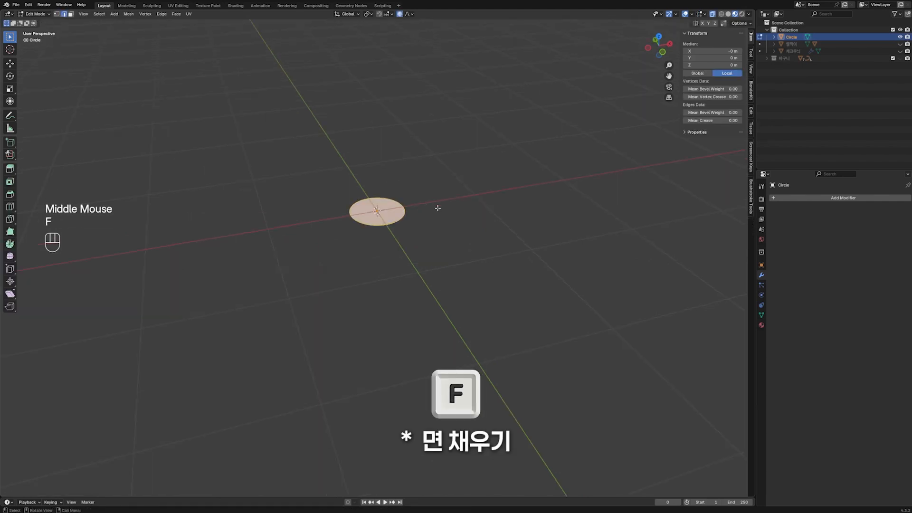
- Extrude the circle's face vertically by about 0.055 m to form a tabletop disc
key(ctrl+z)
key(KP_1)
key(e)
click(471, 196)
key(Tab)
middle_drag(468, 198, 436, 299)
- Shade the tabletop disc with Auto Smooth and raise it 0.3 m along Z
right_click(380, 163)
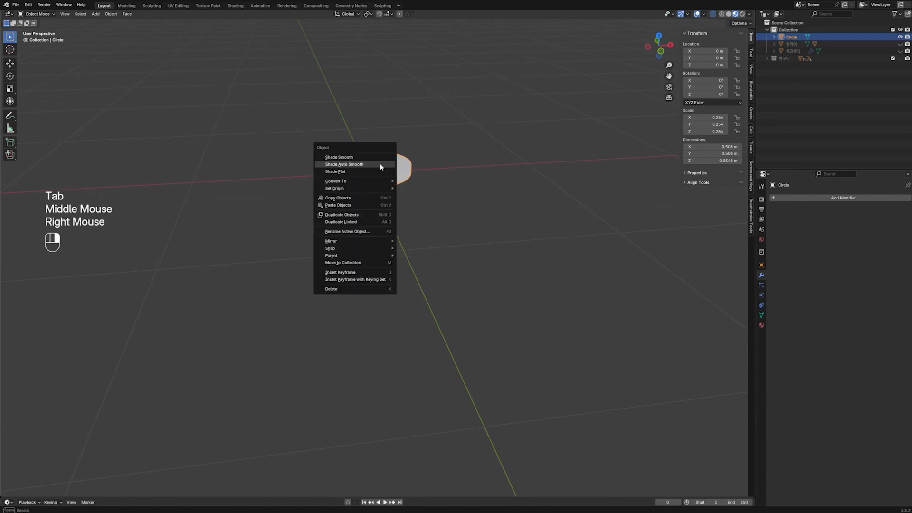
click(380, 164)
text(g)
text(z)
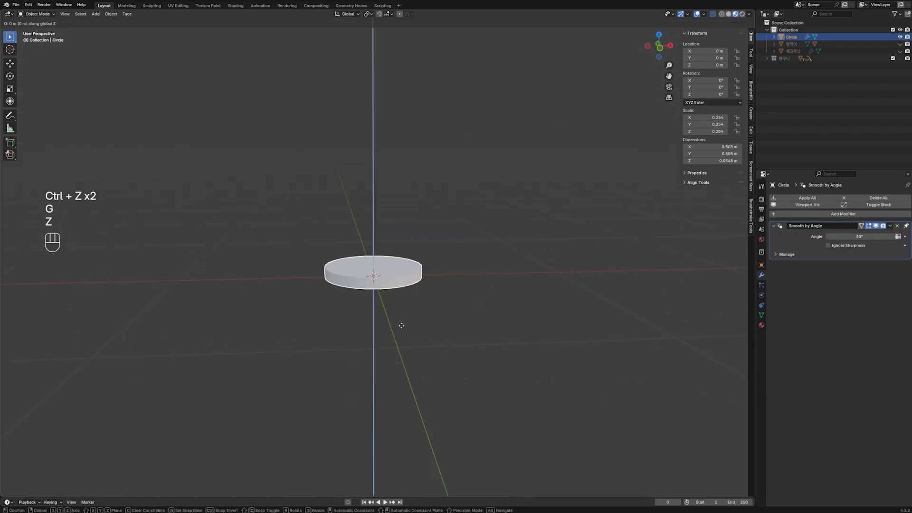
text(0.3)
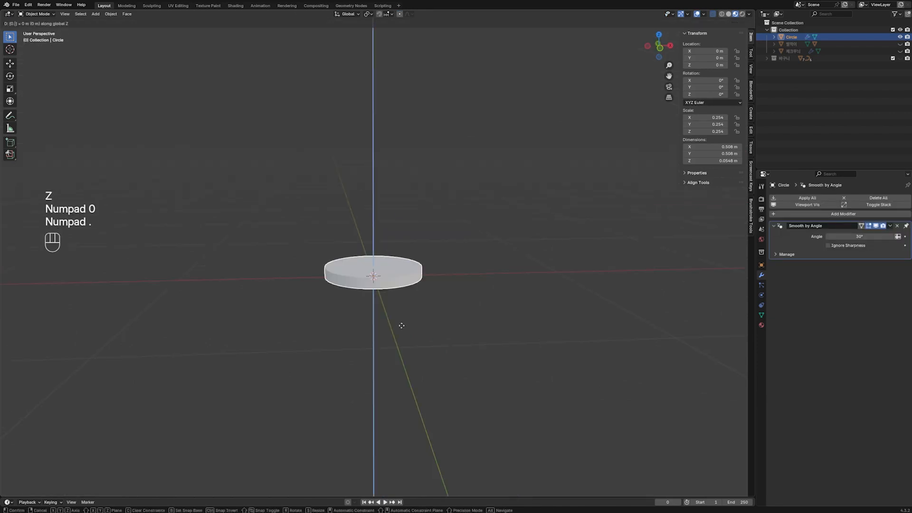
key(KP_Enter)
mouse_move(401, 329)
middle_down()
mouse_move(411, 332)
mouse_move(398, 332)
middle_up()
- Add a cube mesh at the origin and move its geometry up 1 m along Z in Edit Mode
key(shift+a)
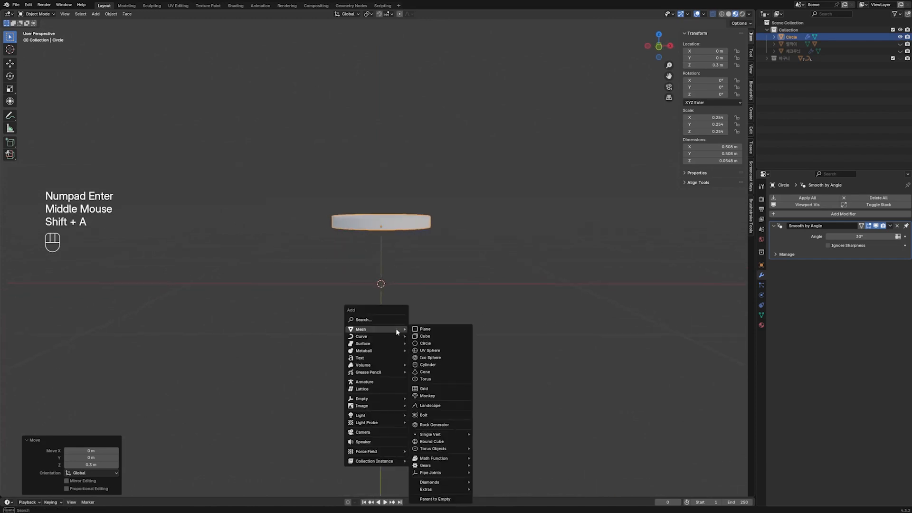
click(420, 331)
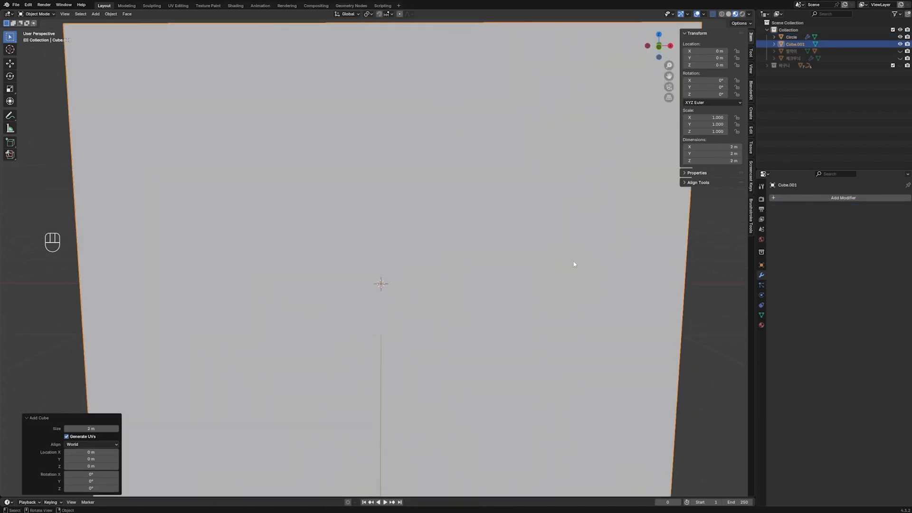
scroll(574, 264, down, 2)
shift+middle_drag(486, 304, 489, 265)
key(Tab)
key(g)
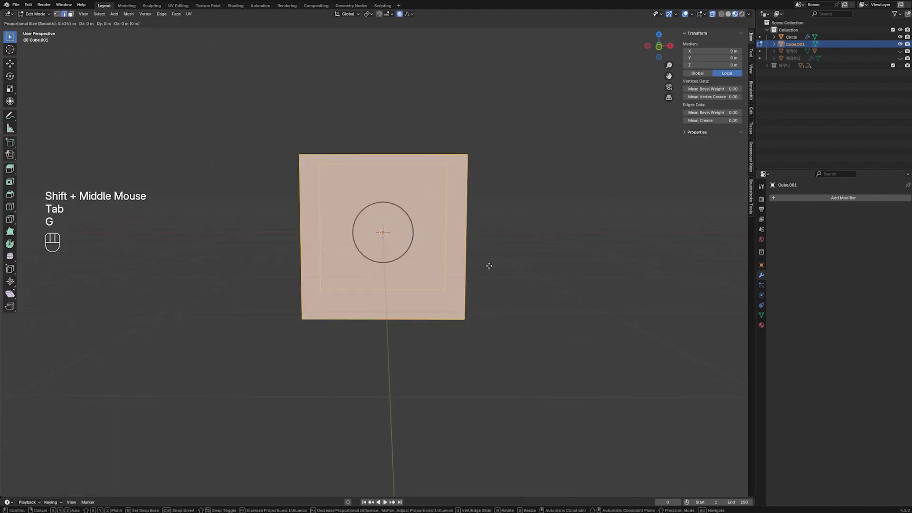
key(z)
key(KP_1)
key(KP_Enter)
shift+middle_drag(421, 288, 417, 361)
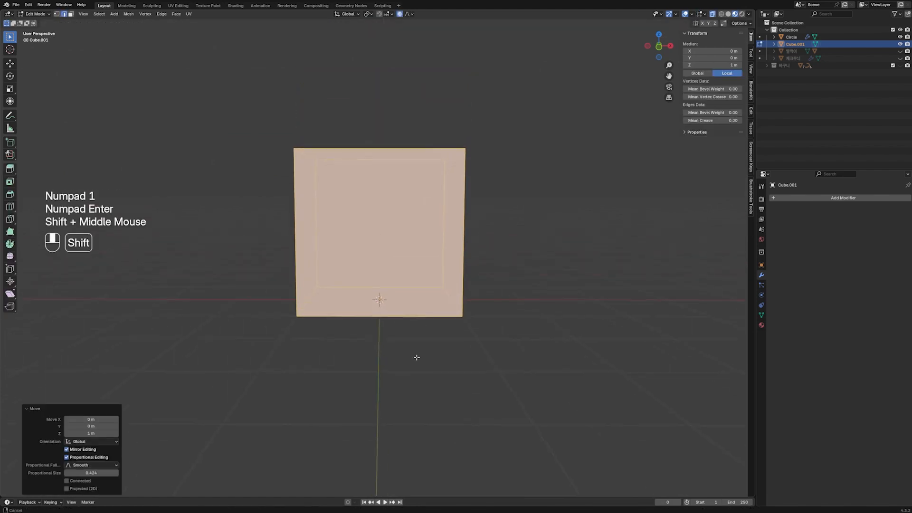
- Set the cube's X, Y and Z dimensions to 0.3 m
key(Tab)
drag(734, 161, 732, 146)
text(0.3)
key(Return)
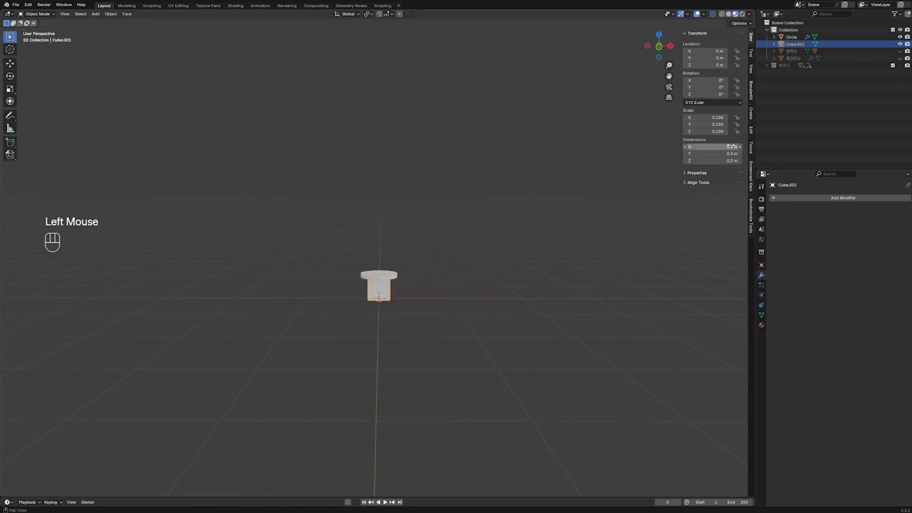
- Scale the cube in X and Y only, excluding Z, into a leg about 0.067 m thick
scroll(397, 306, up, 3)
mouse_move(399, 319)
middle_down()
mouse_move(397, 306)
mouse_move(403, 349)
mouse_move(406, 322)
mouse_move(401, 333)
middle_up()
click(402, 332)
key(s)
key(shift+z)
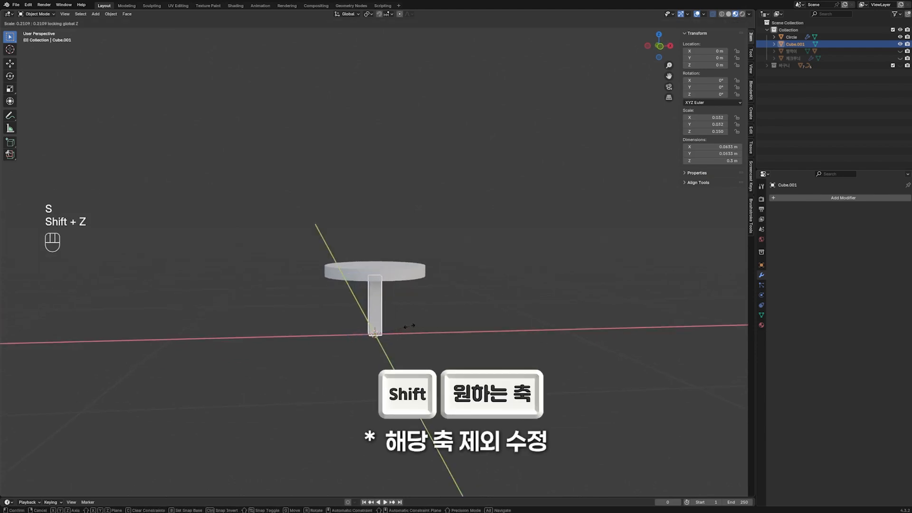
- Move the leg along Y to about 0.14 m from the tabletop's centre
key(Tab)
key(g)
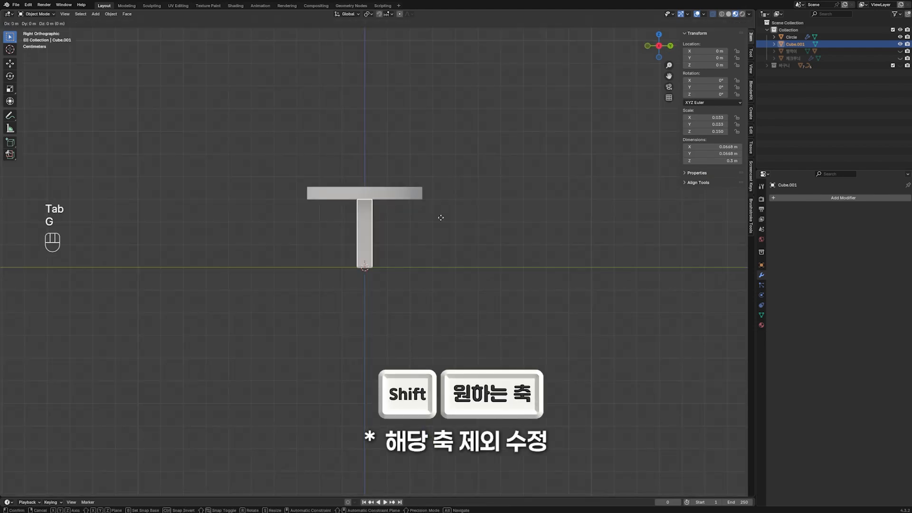
key(y)
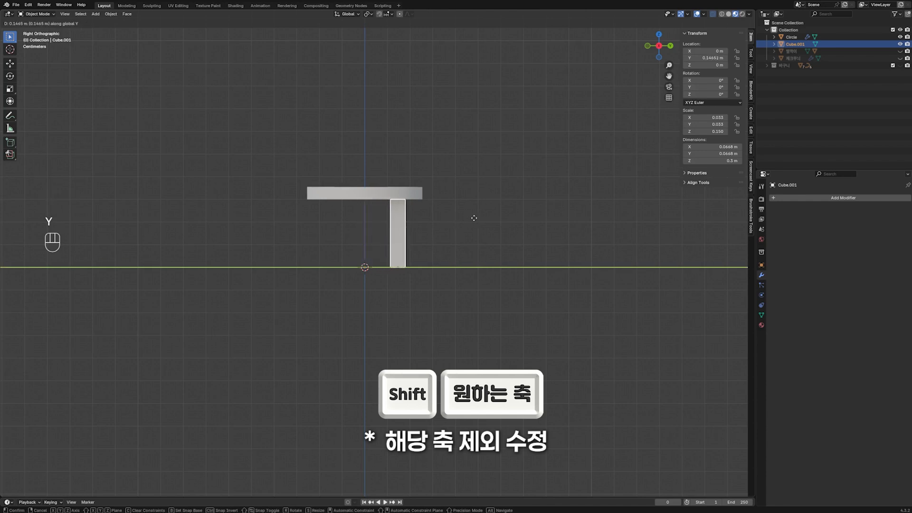
click(473, 218)
- Slant the leg by moving its top face about -0.29 m along Y
key(Tab)
click(403, 204)
key(ctrl+z)
click(407, 217)
click(406, 218)
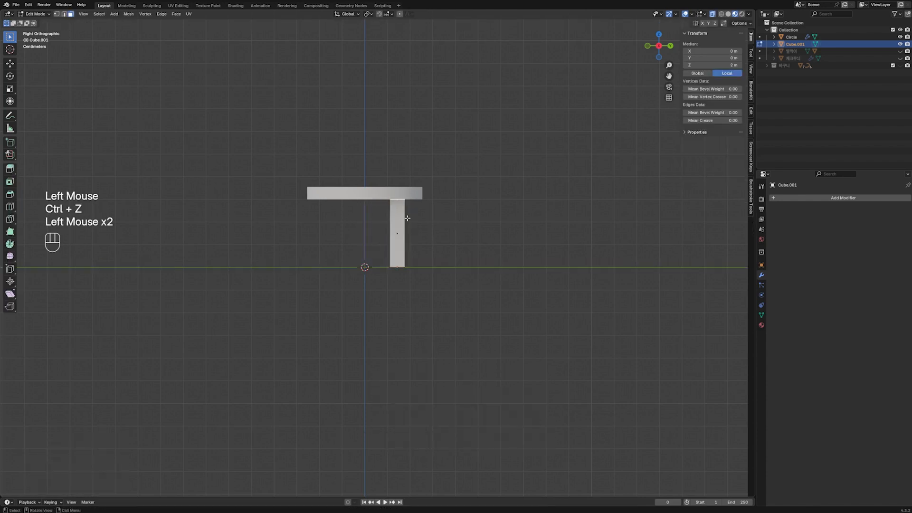
key(g)
key(y)
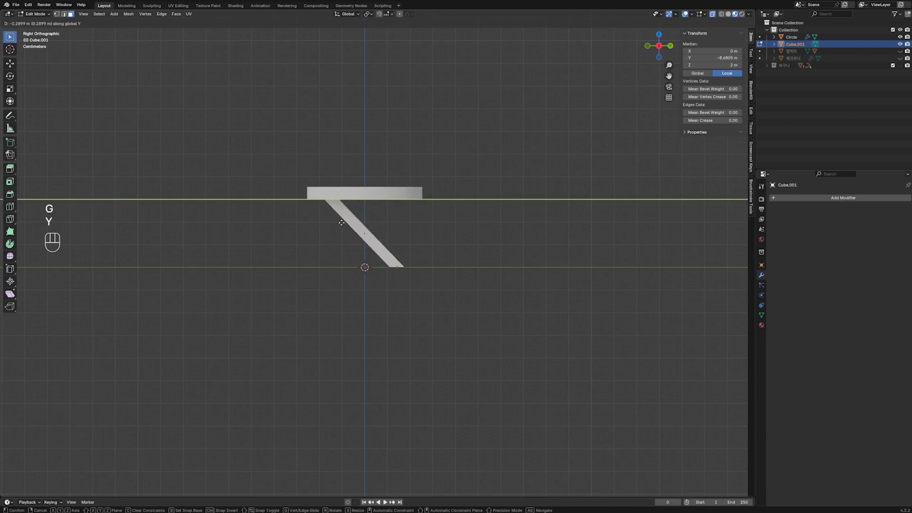
click(341, 222)
key(Tab)
- Move the slanted leg to about 0.11 m in X and thin it to about 0.029 m along X
key(g)
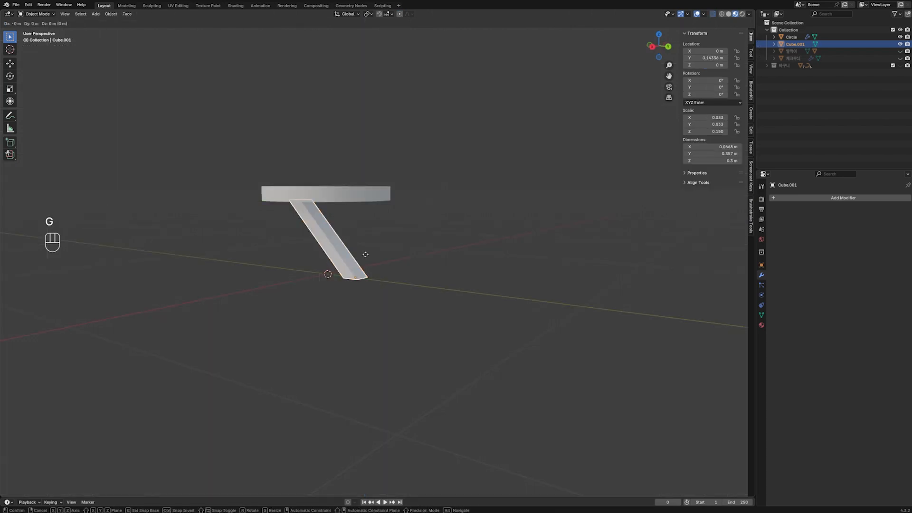
key(x)
click(346, 263)
middle_drag(346, 281, 390, 295)
key(s)
key(x)
click(407, 299)
- Duplicate the slanted leg in place and rotate the copy 180° about Z
key(shift+d)
right_click(422, 298)
text(r180)
key(KP_Enter)
- Move the copied leg to about -0.145 m in Y and 0.14 m in X so it crosses the first leg
key(KP_3)
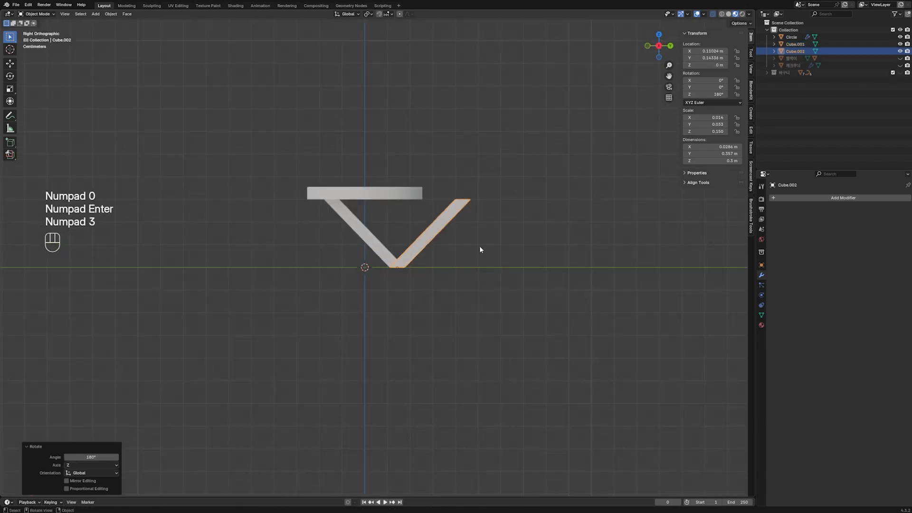
key(g)
key(y)
click(418, 298)
middle_drag(418, 298, 372, 269)
key(g)
key(x)
click(365, 273)
- Nudge the copied leg about -0.0018 m along X so it sits flush against the first leg
key(KP_1)
scroll(366, 274, up, 2)
shift+middle_drag(560, 224, 435, 268)
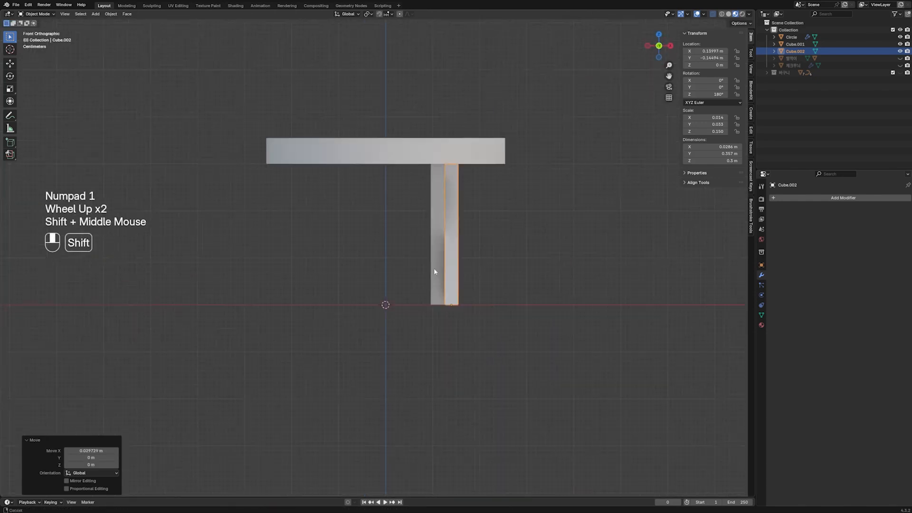
scroll(545, 244, up, 2)
key(g)
key(x)
click(544, 240)
middle_drag(544, 241, 401, 287)
- Place the 3D cursor where the two legs cross and add a Bolt mesh there
key(KP_3)
scroll(435, 285, down, 2)
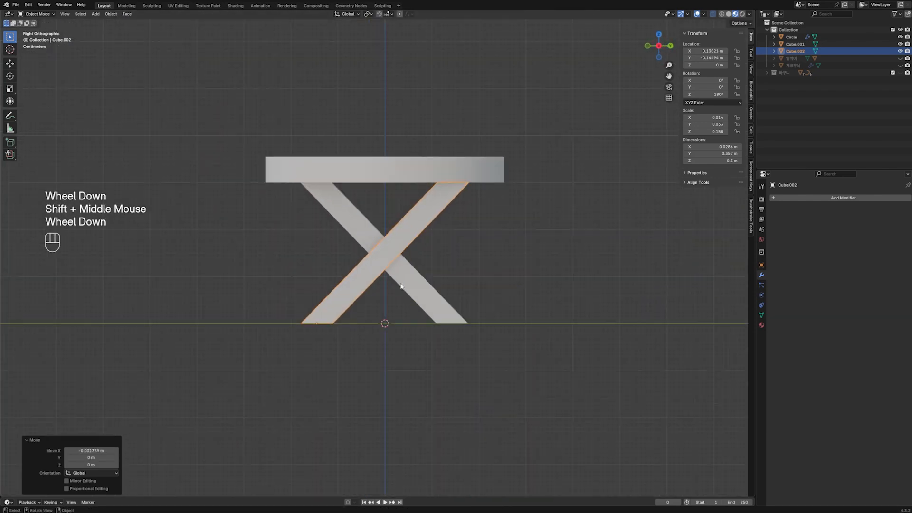
shift+right_click(385, 252)
shift+right_click(385, 252)
shift+right_click(385, 252)
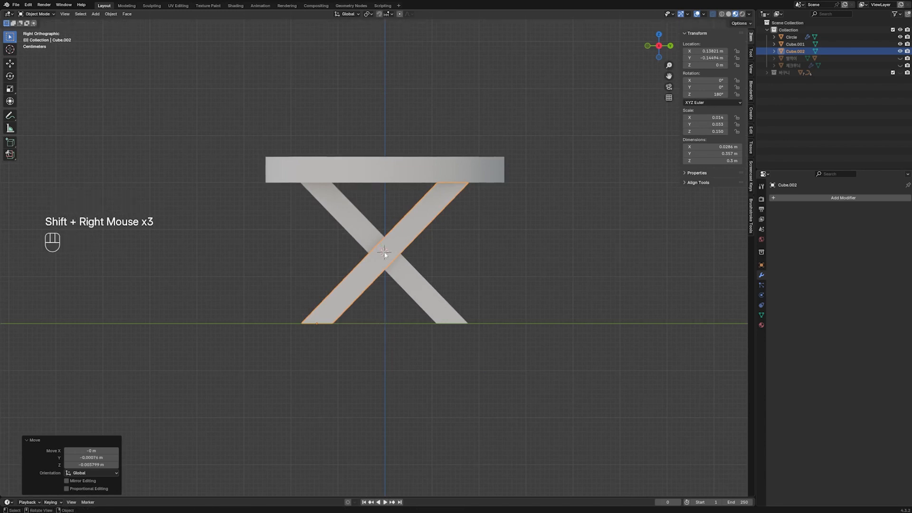
key(shift+a)
key(shift+a)
mouse_move(357, 218)
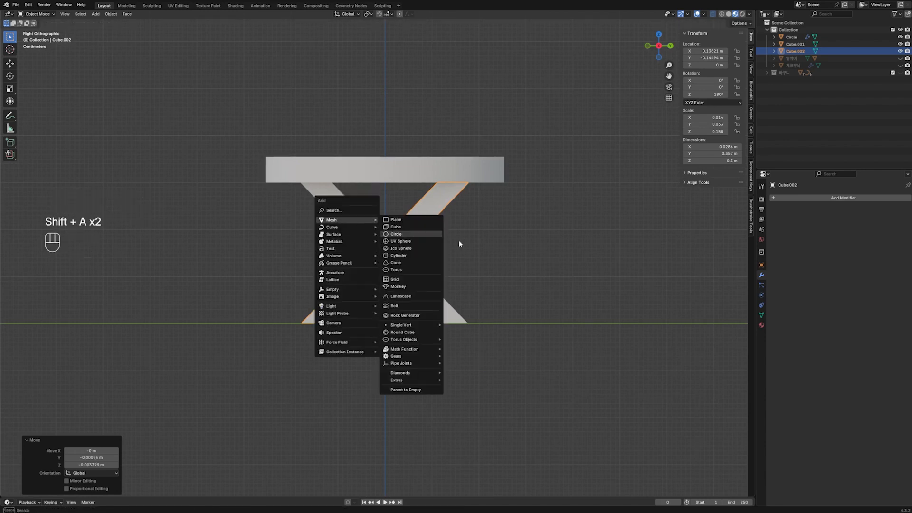
click(423, 306)
- Set the new bolt's Y rotation to 90°
key(KP_Decimal)
scroll(384, 271, down, 2)
scroll(384, 271, down, 2)
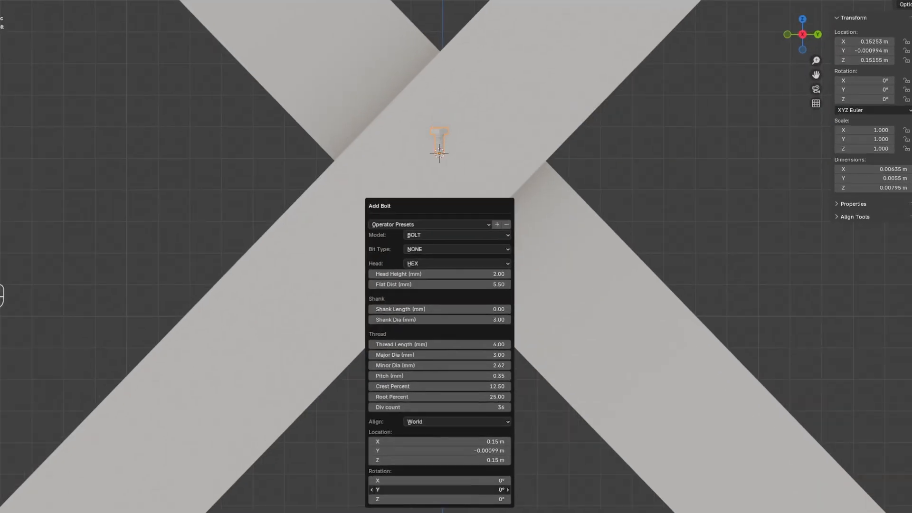
click(482, 488)
text(90)
key(Return)
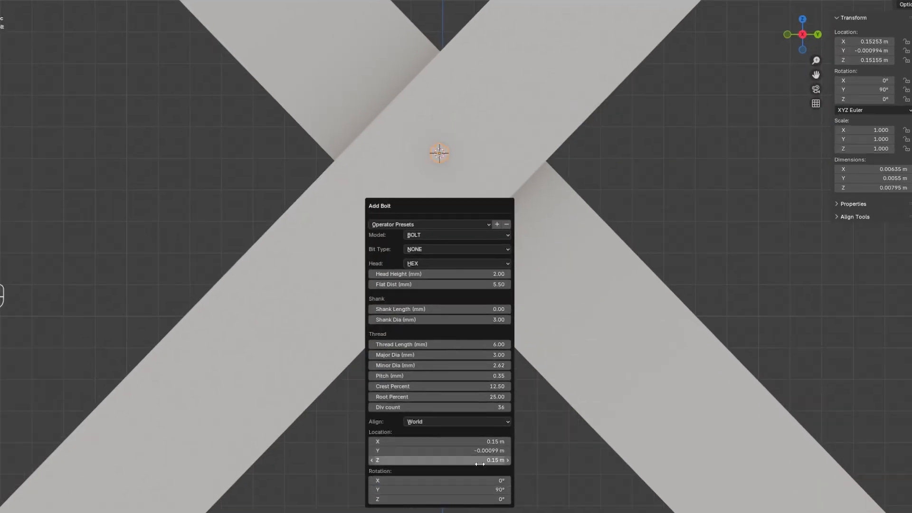
- Set the bolt head's Flat Dist to 18 mm
mouse_move(475, 284)
mouse_down()
mouse_move(504, 284)
mouse_move(490, 284)
mouse_up()
click(468, 284)
text(18)
key(Return)
middle_drag(651, 146, 669, 334)
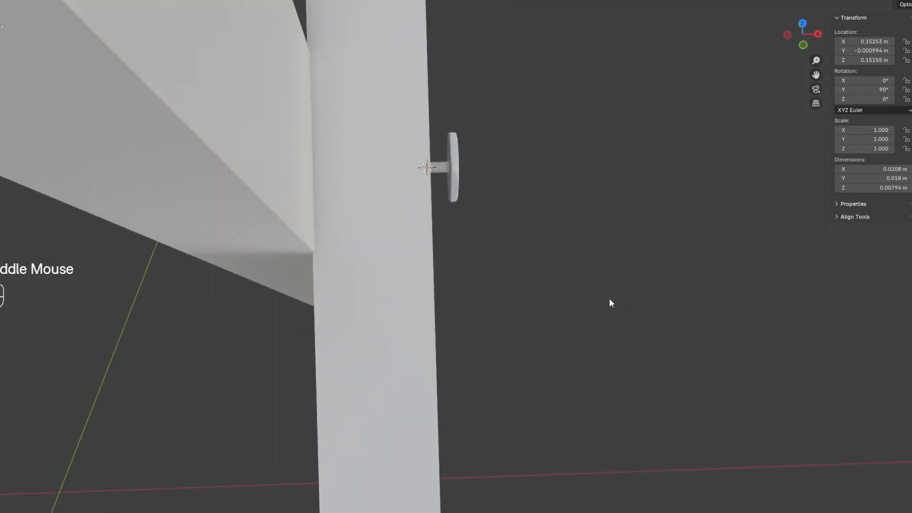
- Increase the bolt's head height to about 5 mm and shorten its thread length
key(F9)
drag(605, 183, 526, 122)
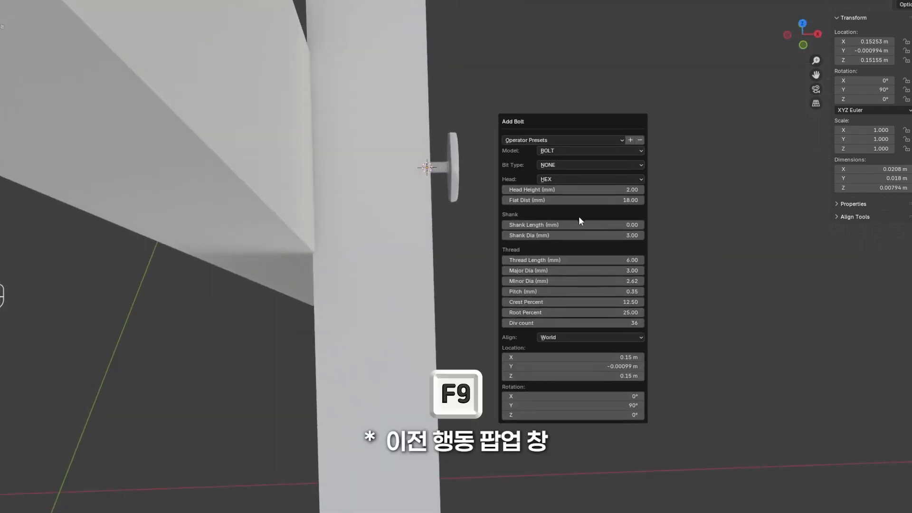
drag(600, 190, 618, 190)
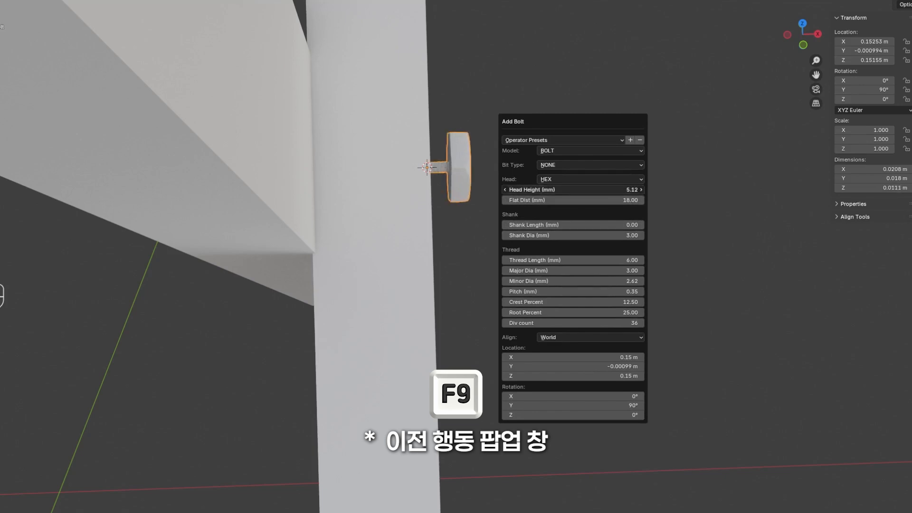
drag(593, 260, 620, 270)
- Move the bolt inward along X to seat its head against the crossed legs
middle_drag(480, 266, 452, 226)
click(459, 197)
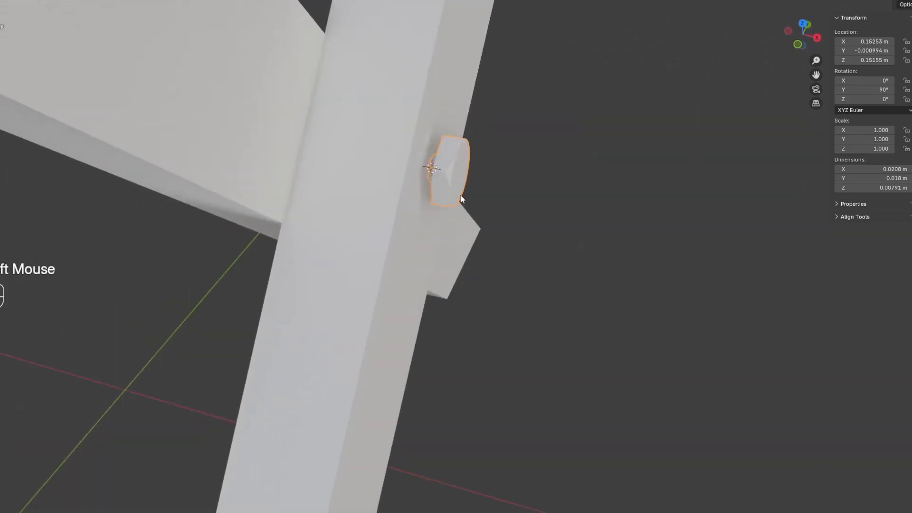
key(g)
key(x)
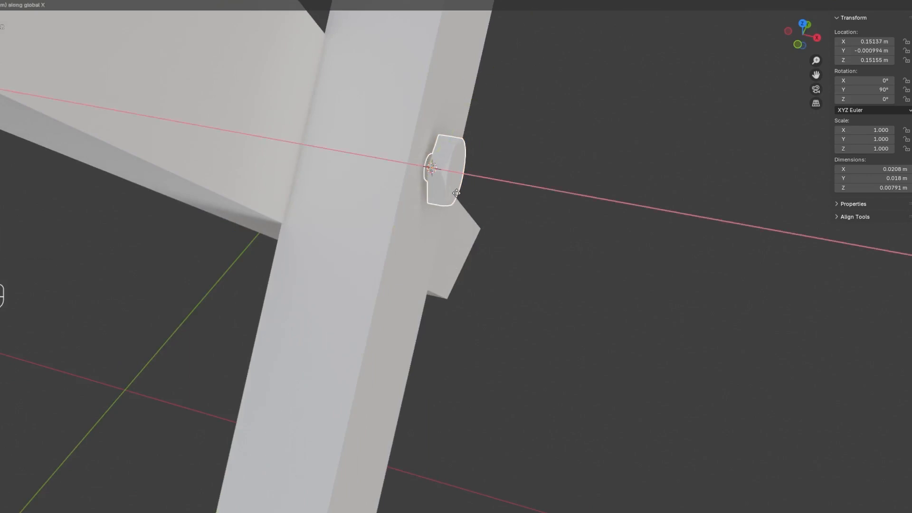
click(452, 190)
- Join the two crossed legs into one object
middle_drag(552, 255, 393, 245)
scroll(388, 180, down, 2)
middle_drag(394, 245, 416, 244)
click(394, 221)
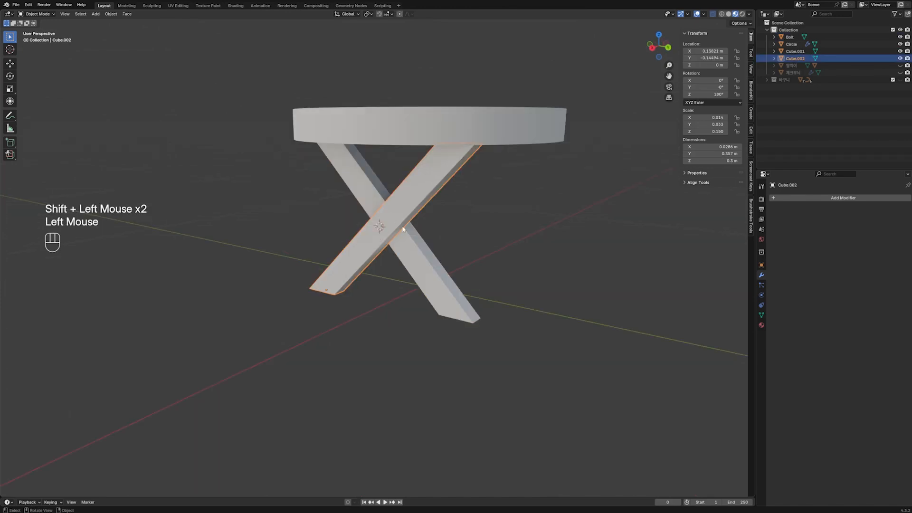
shift+click(408, 246)
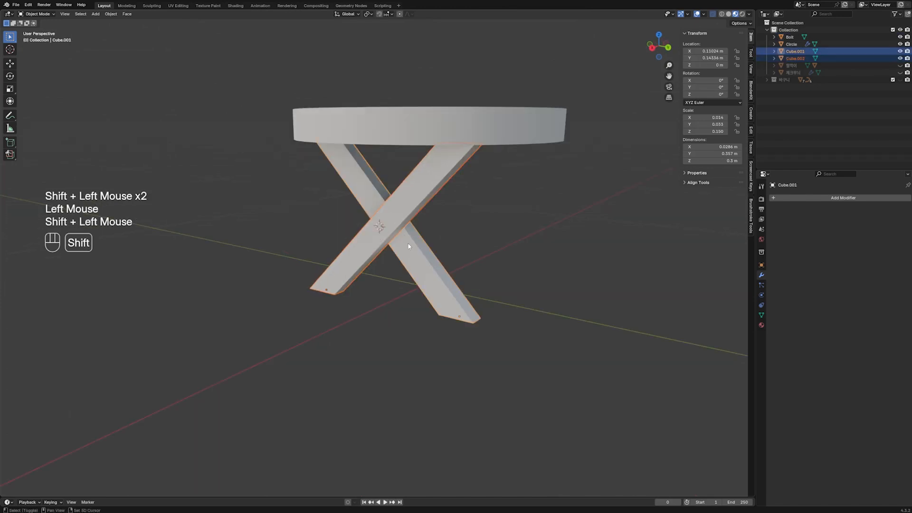
key(ctrl+j)
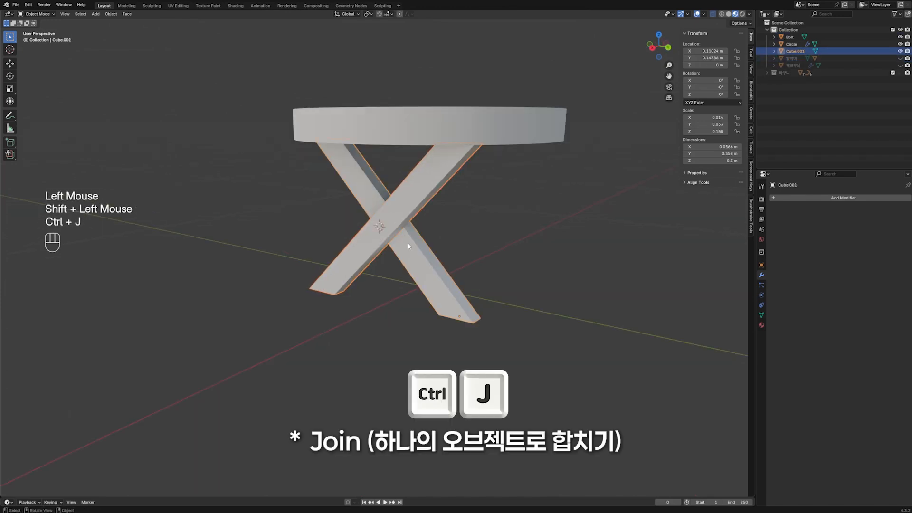
- Reset the 3D cursor to the world origin and set the joined legs' origin to the 3D cursor
middle_drag(401, 234, 440, 271)
key(shift+c)
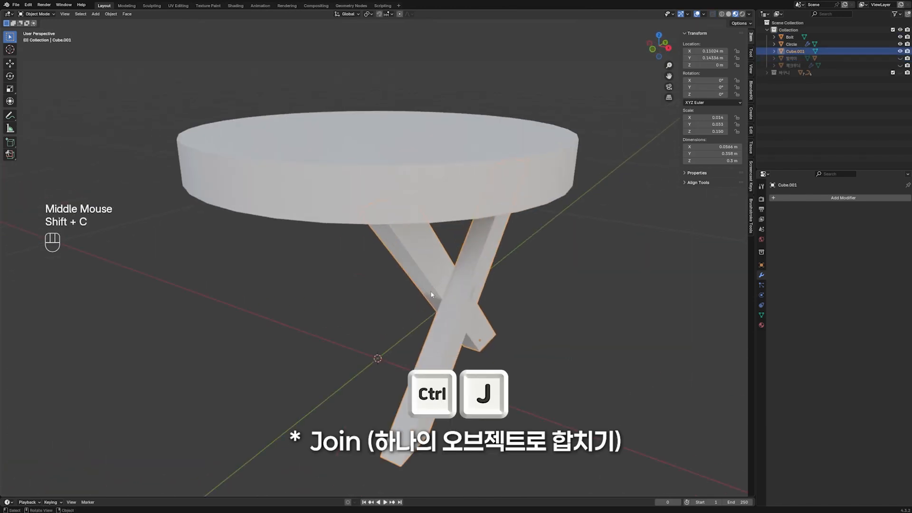
scroll(421, 335, down, 3)
middle_drag(421, 335, 392, 269)
shift+middle_drag(442, 285, 433, 230)
right_click(404, 217)
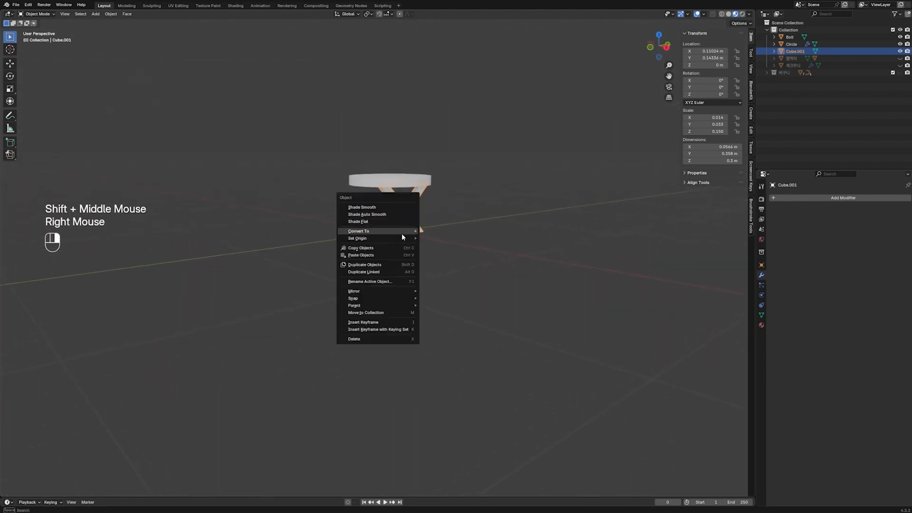
mouse_move(407, 240)
click(463, 257)
middle_drag(378, 219, 445, 284)
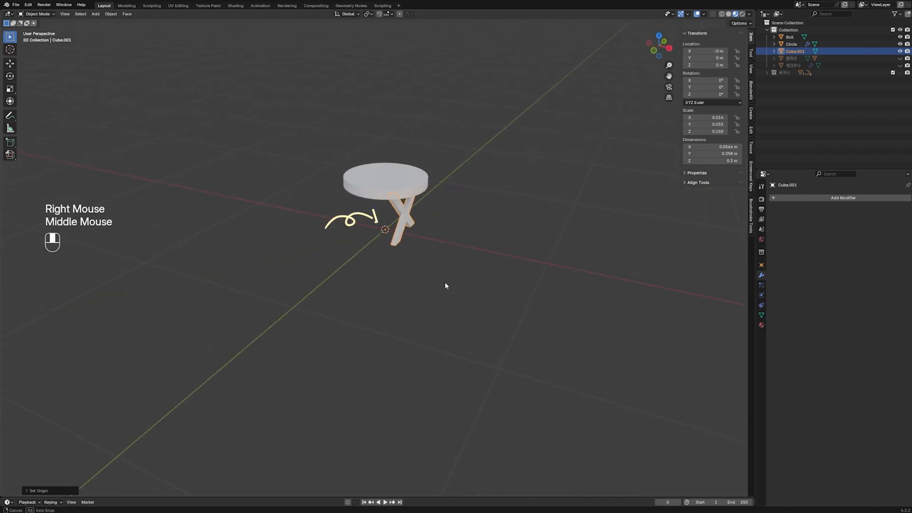
- Add a Mirror modifier to the joined crossed legs to duplicate them on the opposite side of the table
key(q)
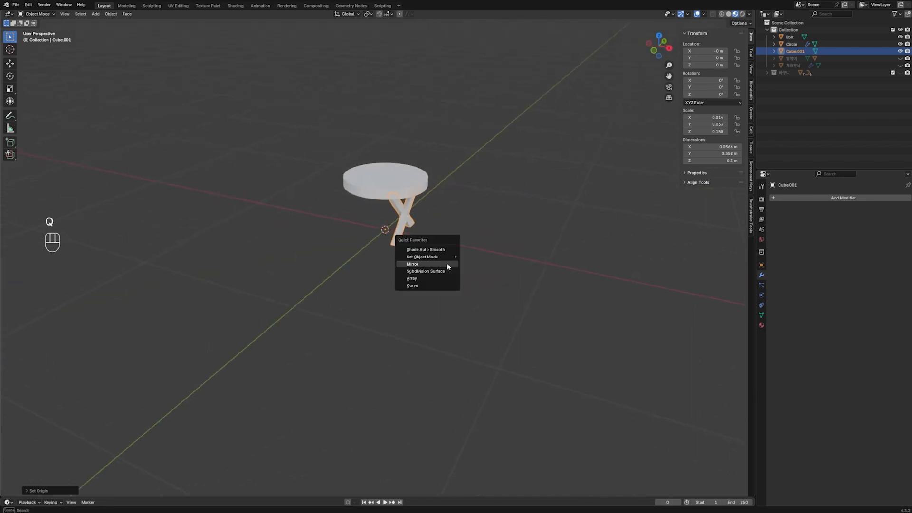
click(447, 266)
middle_drag(448, 266, 453, 189)
scroll(409, 243, up, 3)
- Set the bolt's origin to the 3D cursor
click(453, 188)
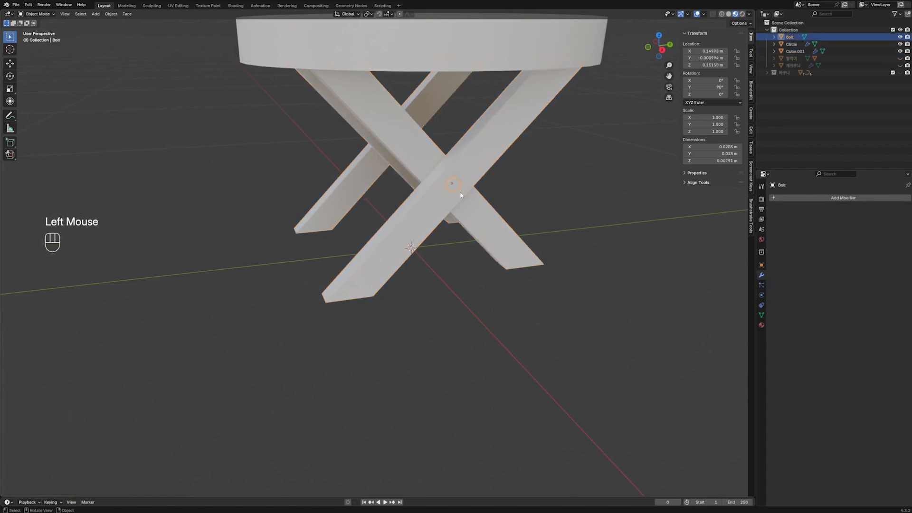
right_click(460, 193)
mouse_move(463, 184)
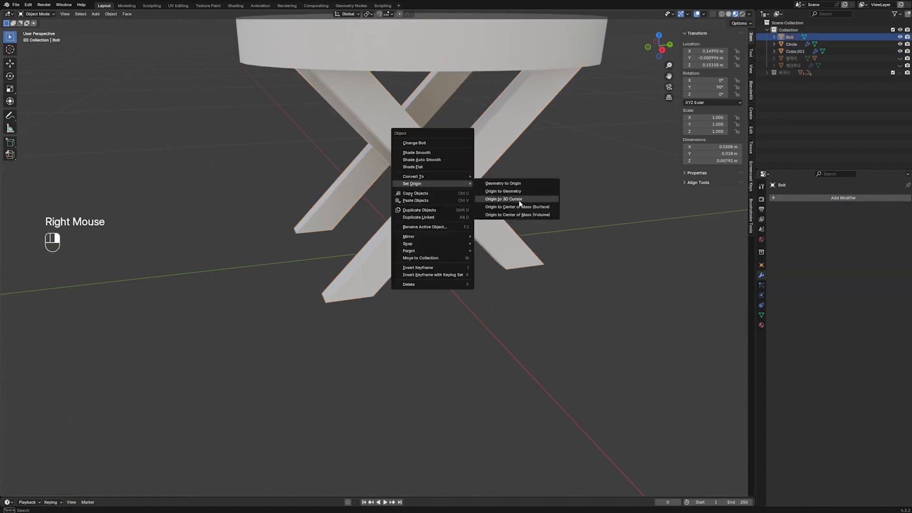
click(519, 203)
- Add a Mirror modifier to the bolt and switch its mirror axis off X to duplicate it onto the opposite legs
key(q)
click(469, 196)
click(838, 236)
click(862, 236)
middle_drag(408, 238, 474, 238)
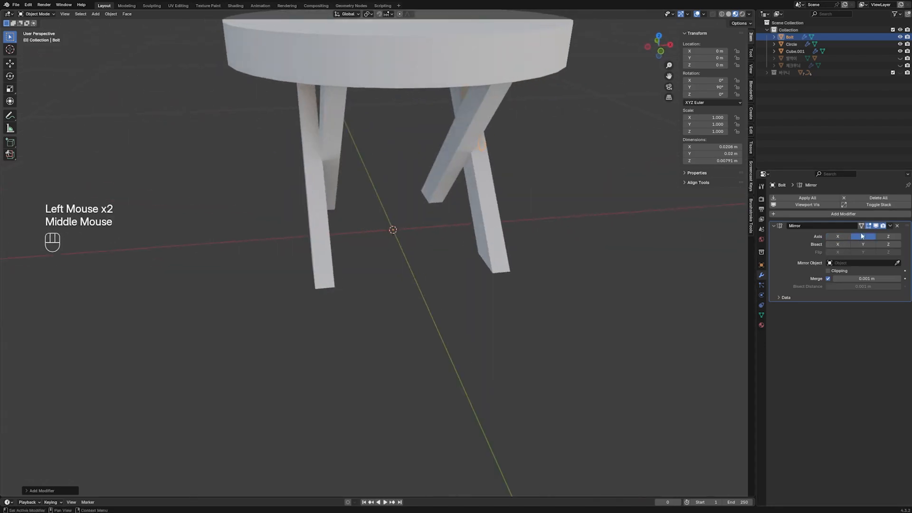
- Add a plane at the world origin and rotate it 90° about X to stand upright
click(370, 278)
middle_drag(369, 277, 435, 292)
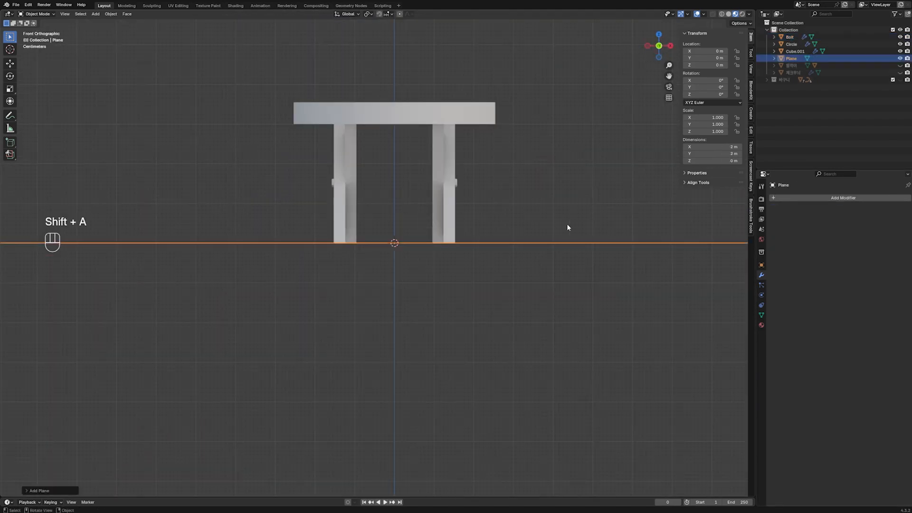
key(r)
key(x)
key(KP_9)
key(KP_0)
key(KP_Enter)
- Scale the plane into a horizontal strip about 0.36 m wide and 0.067 m high, spanning both leg pairs
key(s)
click(428, 233)
key(s)
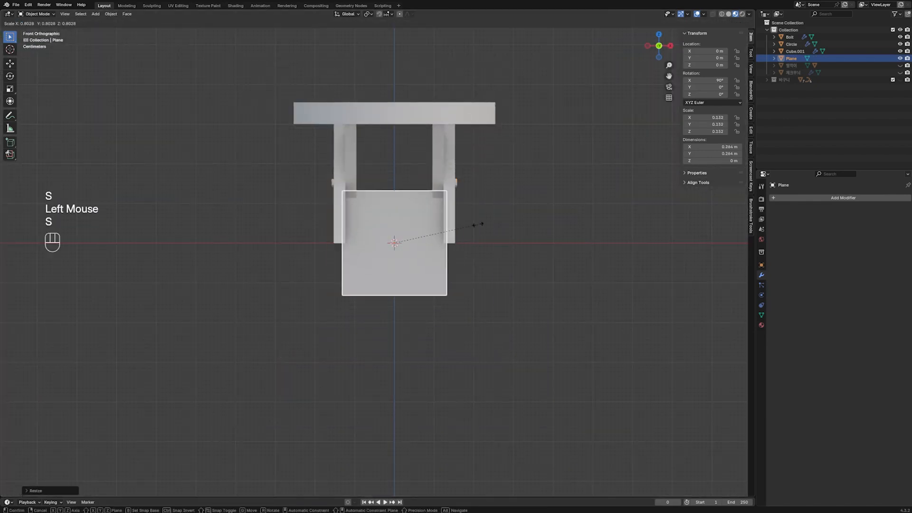
click(504, 222)
key(s)
key(z)
click(455, 244)
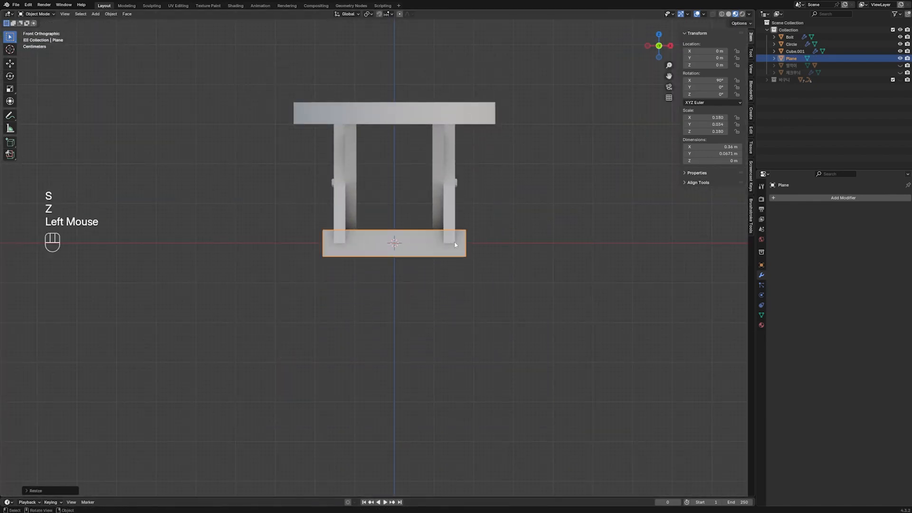
- Raise the strip, tilt it to about 45° parallel to the slanted leg, and move it against the leg's lower outer edge
key(g)
key(z)
key(r)
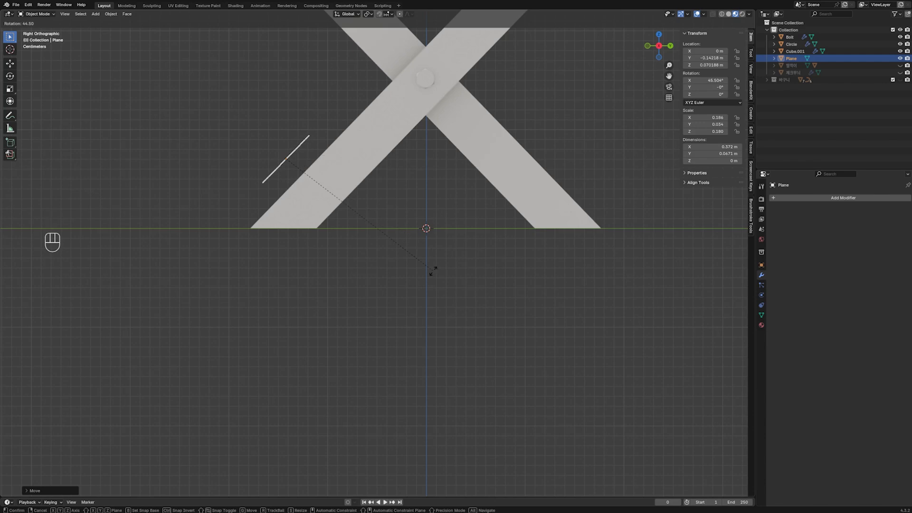
click(433, 272)
key(g)
key(z)
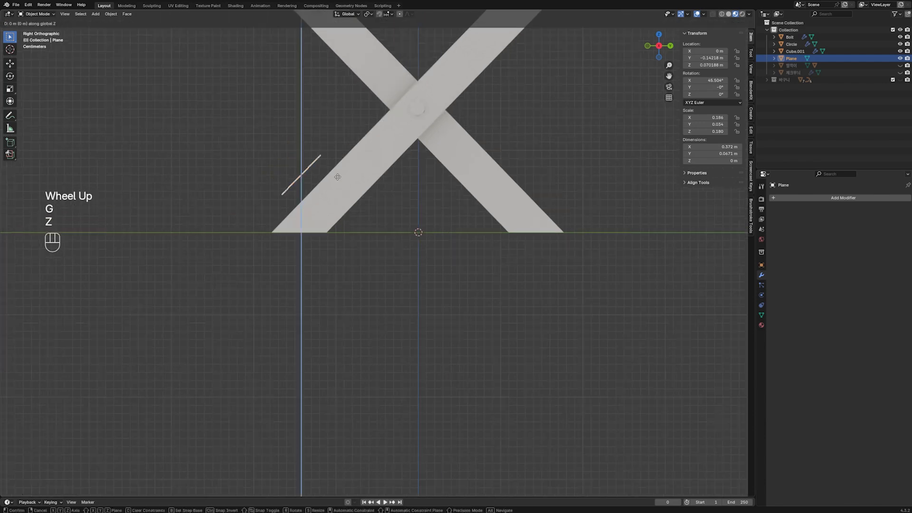
key(z)
click(352, 187)
- Extrude the strip into a crossbar about 0.015 m thick and set its origin to the 3D cursor
key(Tab)
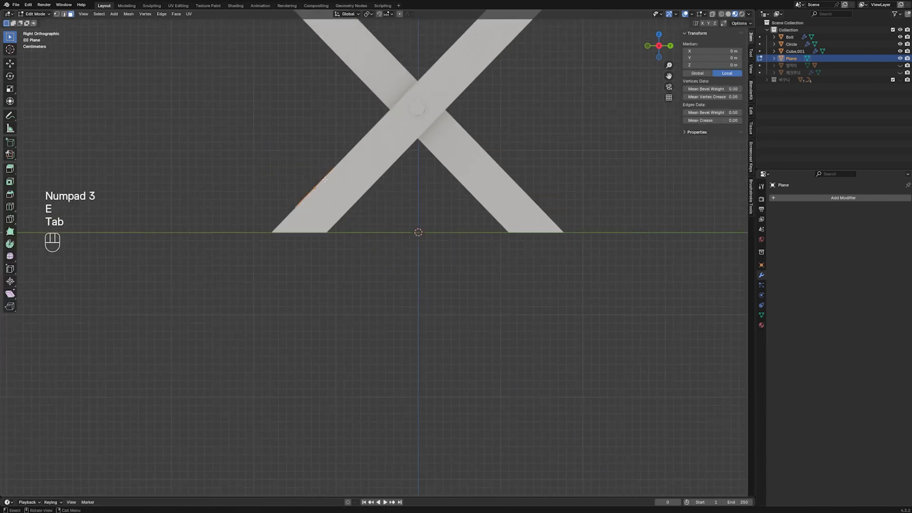
key(e)
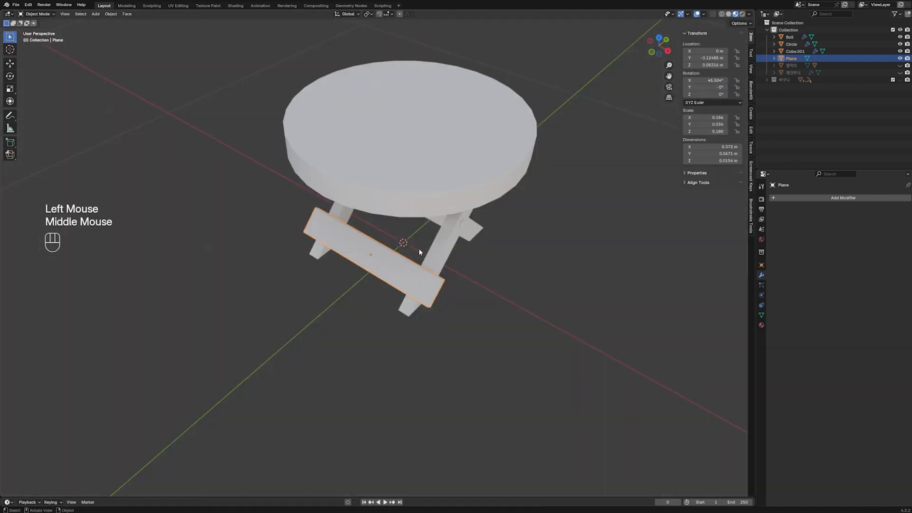
right_click(418, 248)
click(456, 285)
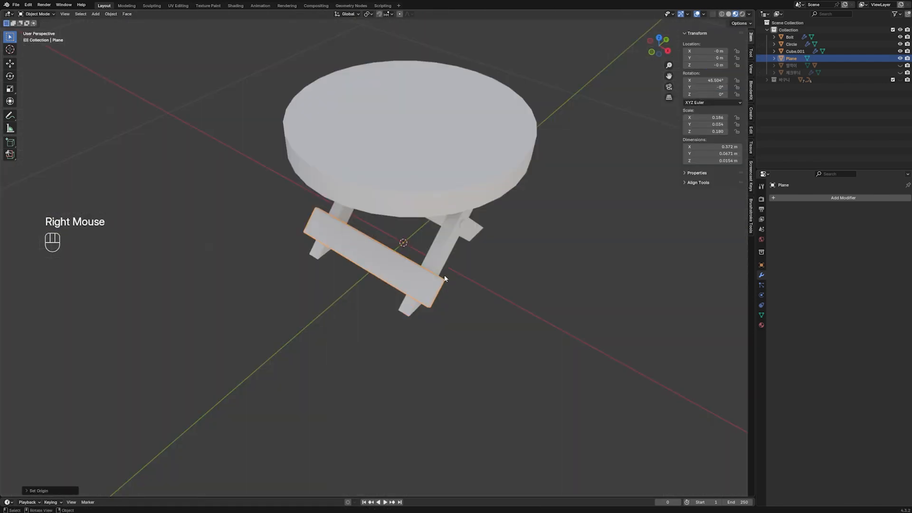
- Add a Mirror modifier to the crossbar and try out its X, Y and Z axes
key(q)
middle_drag(558, 277, 523, 233)
click(839, 236)
click(862, 237)
click(862, 237)
click(886, 237)
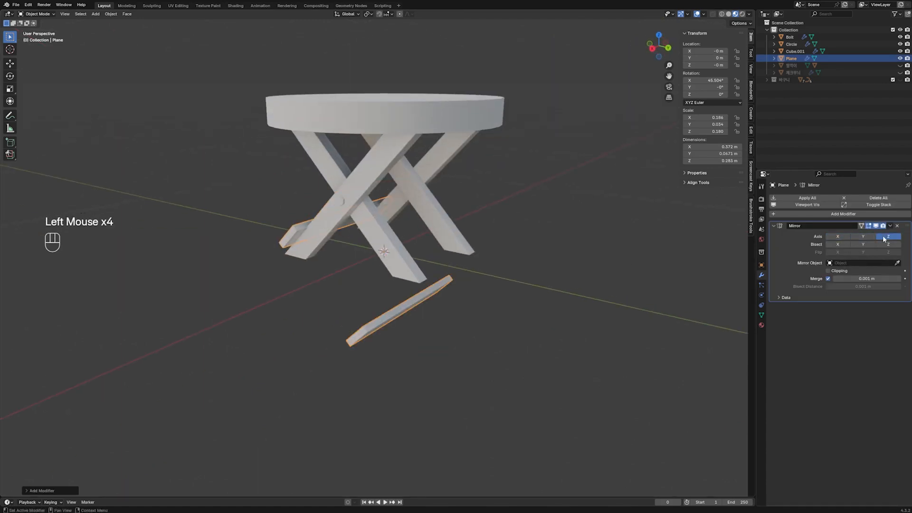
click(887, 237)
- Apply the crossbar's transforms and mirror it along the Y axis
middle_drag(354, 216, 372, 245)
click(372, 247)
key(shift+a)
click(362, 235)
key(ctrl+a)
click(419, 234)
click(865, 236)
click(512, 282)
- Add a Noise Texture node before the Principled BSDF in the tabletop's 나무 material
middle_drag(512, 281, 552, 298)
scroll(543, 288, down, 3)
scroll(478, 300, down, 2)
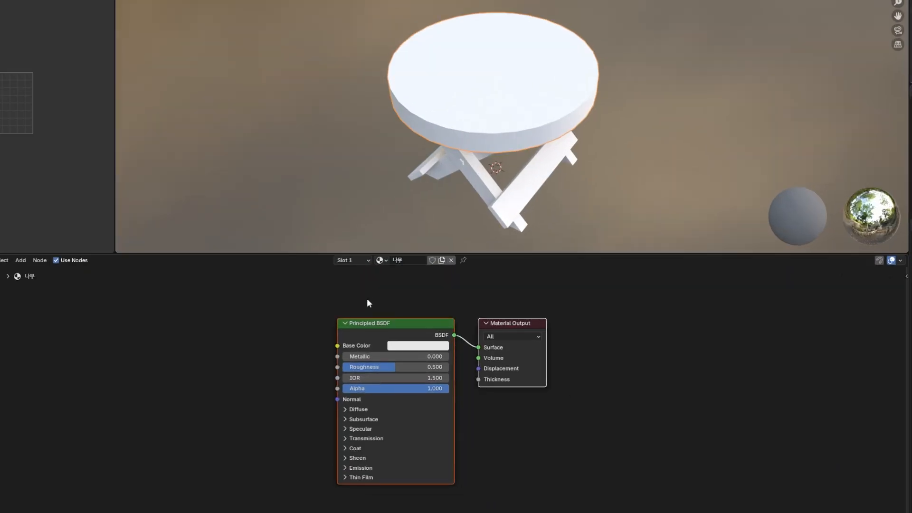
click(367, 300)
key(shift+a)
text(nois)
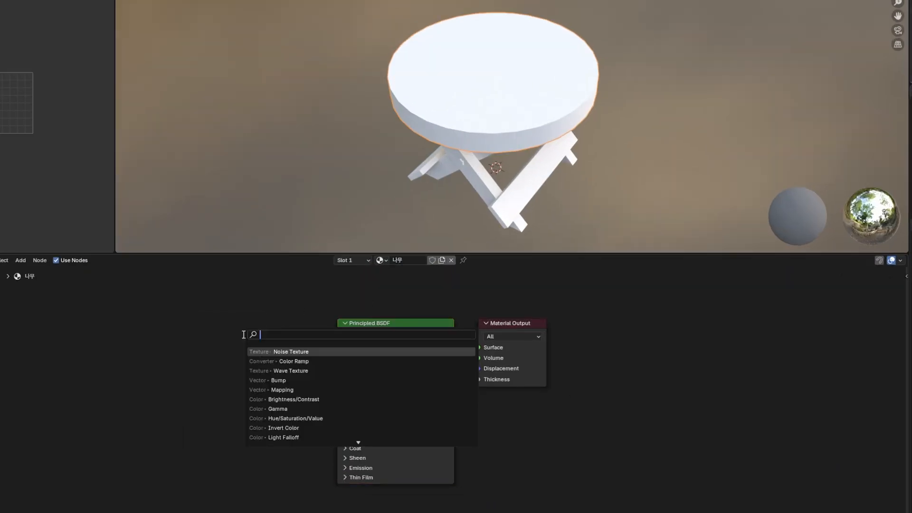
key(Return)
click(265, 328)
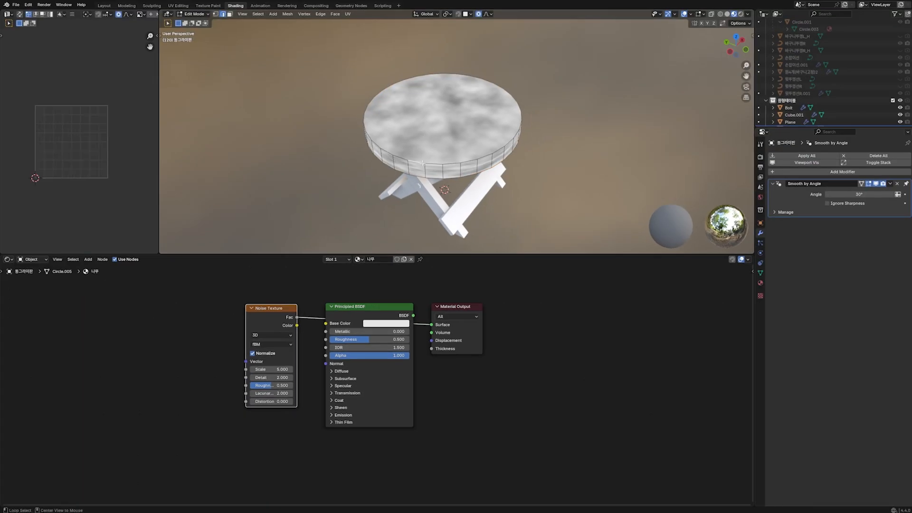
- Mark the tabletop's upper and lower rim loops and one vertical side edge as UV seams
alt+click(430, 167)
alt+shift+click(429, 178)
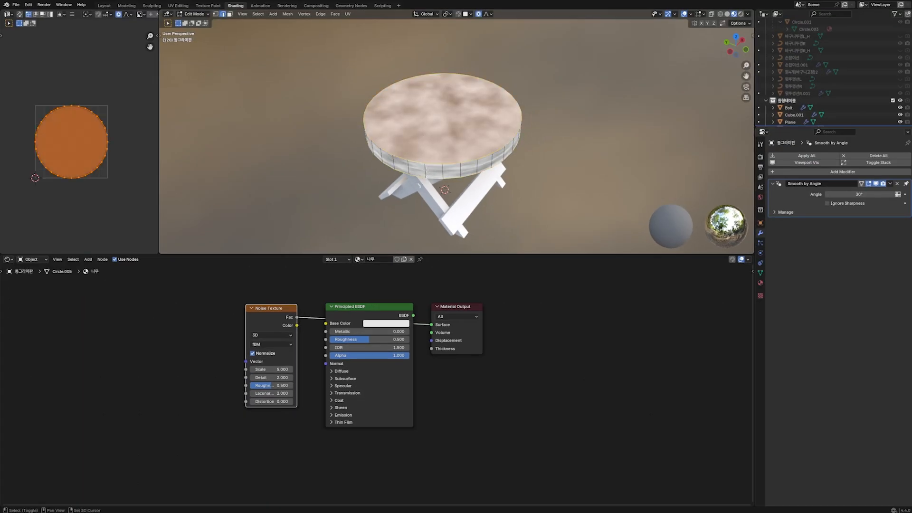
key(u)
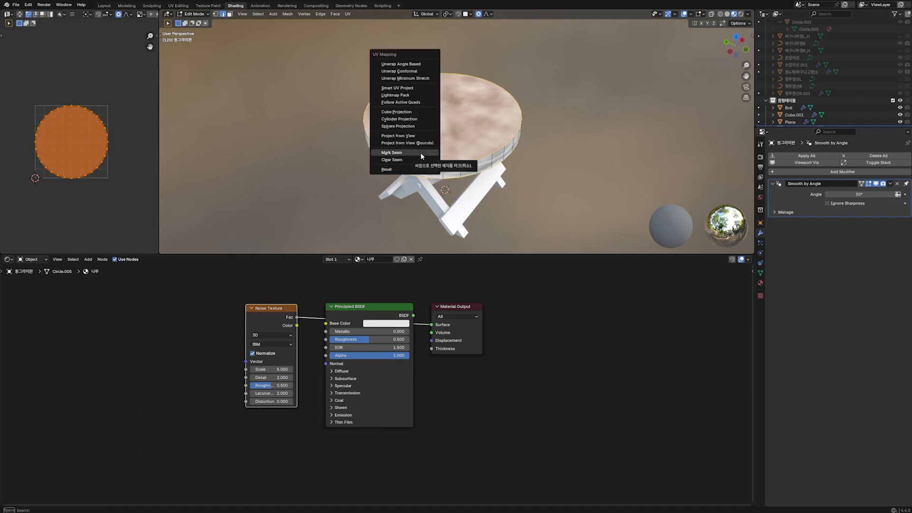
click(421, 152)
- Unwrap the whole tabletop with the Angle Based method and a margin of 0.2
key(a)
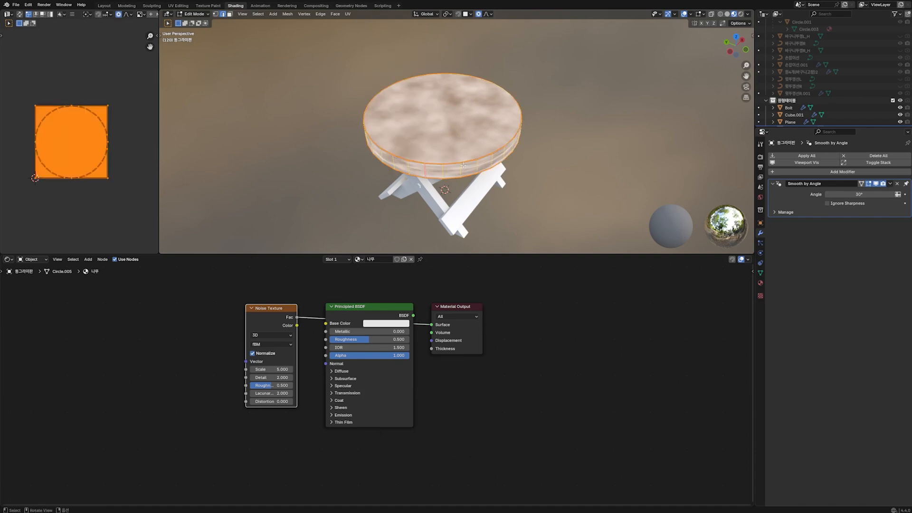
key(u)
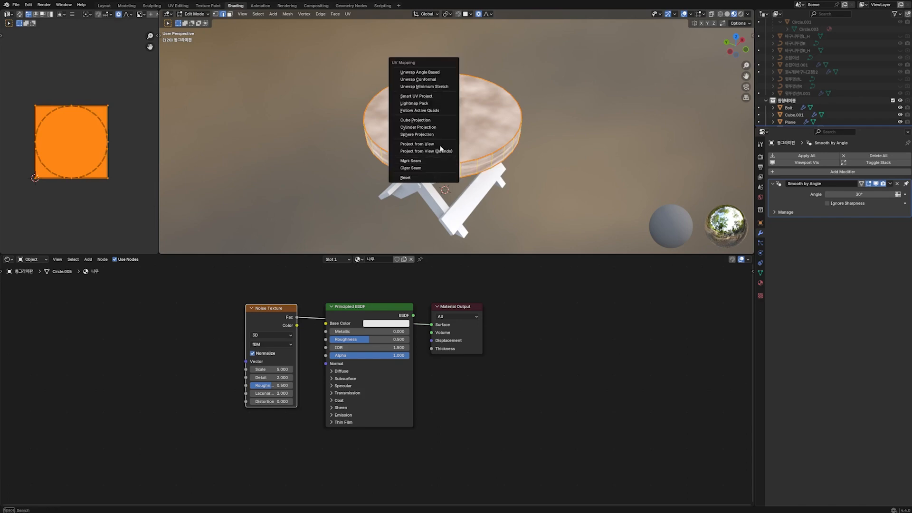
click(442, 72)
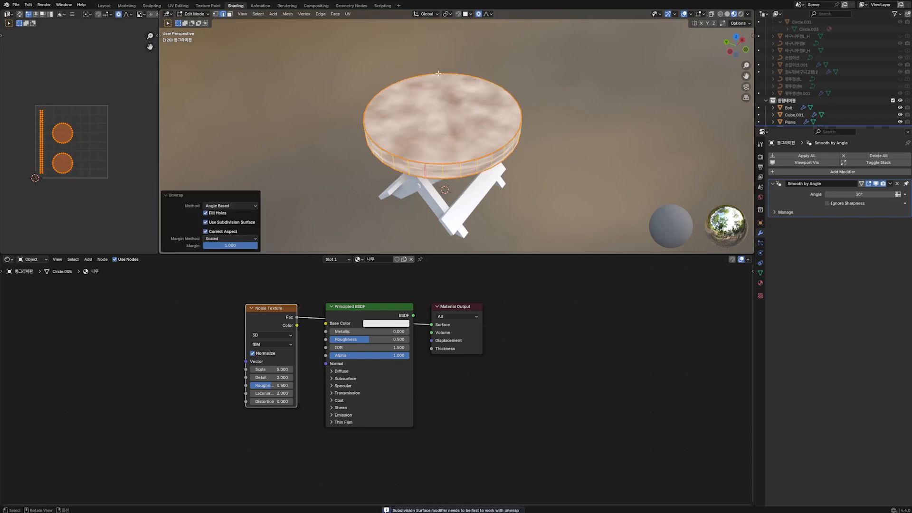
drag(257, 246, 204, 246)
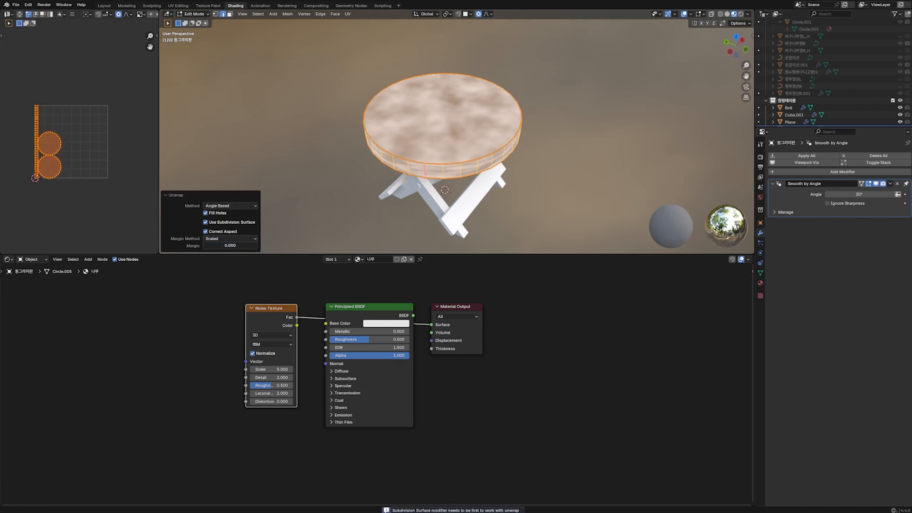
text(0.2)
key(Return)
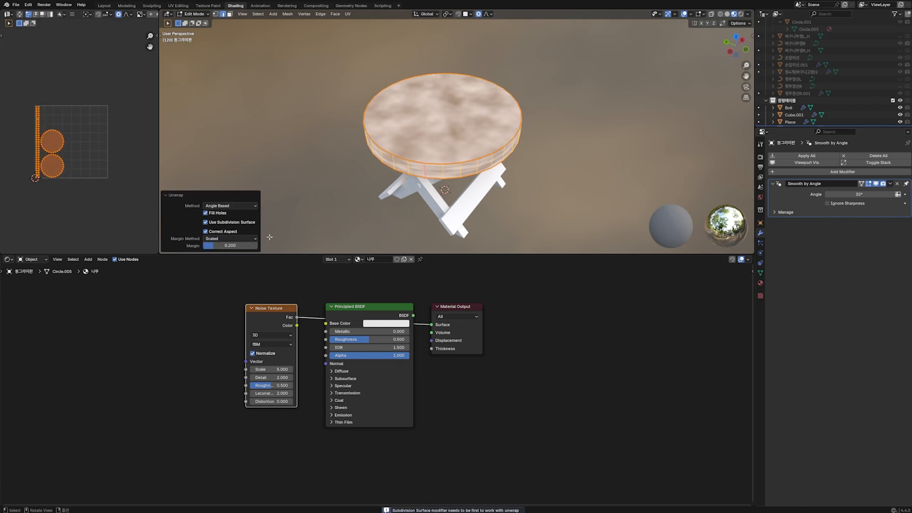
key(alt+a)
- Add a level 2 Subdivision Surface modifier to the tabletop
scroll(470, 144, up, 4)
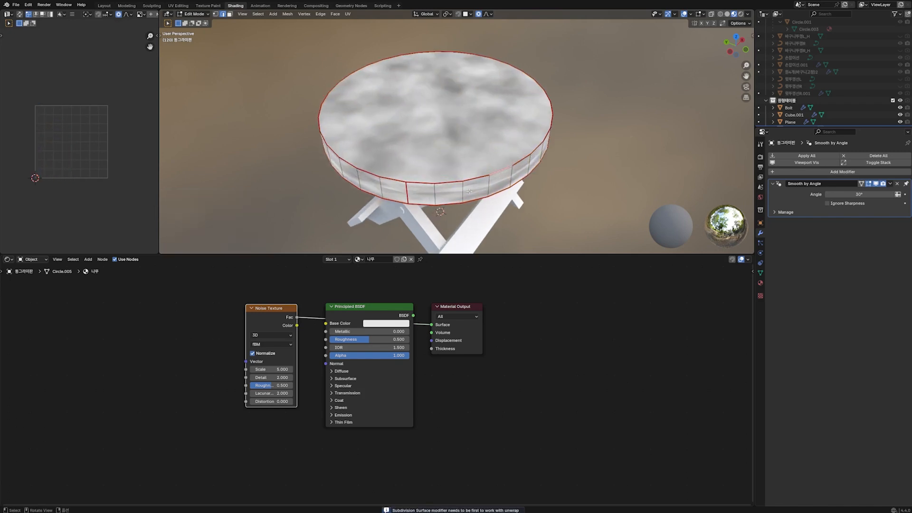
scroll(376, 209, down, 1)
mouse_move(368, 214)
middle_down()
mouse_move(374, 202)
mouse_move(364, 207)
middle_up()
key(Tab)
scroll(374, 202, up, 1)
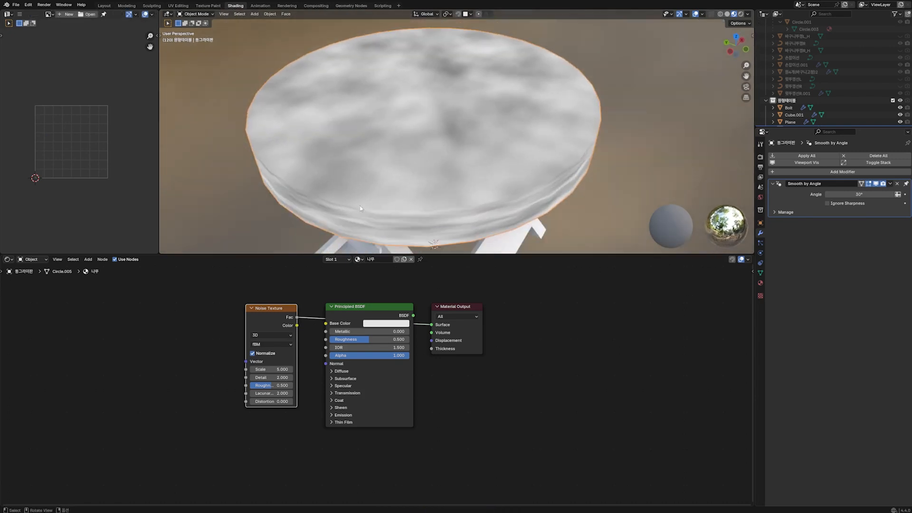
key(ctrl+2)
- Set the mean crease of the tabletop's upper and lower rim edge loops to 1
key(Tab)
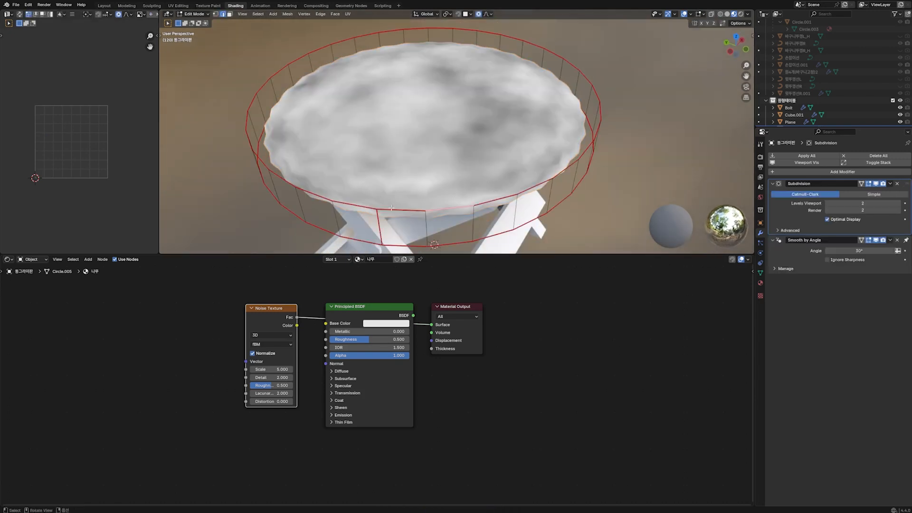
alt+click(391, 208)
alt+shift+click(411, 243)
key(n)
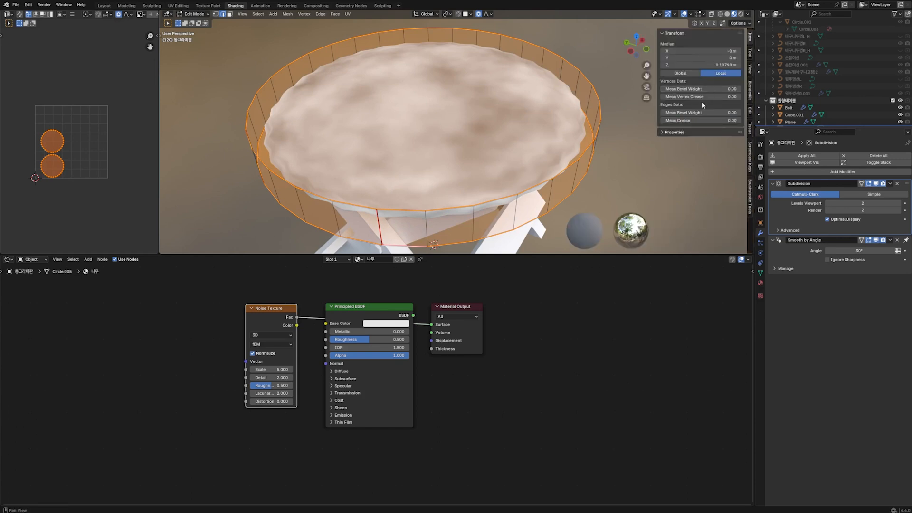
drag(703, 120, 727, 120)
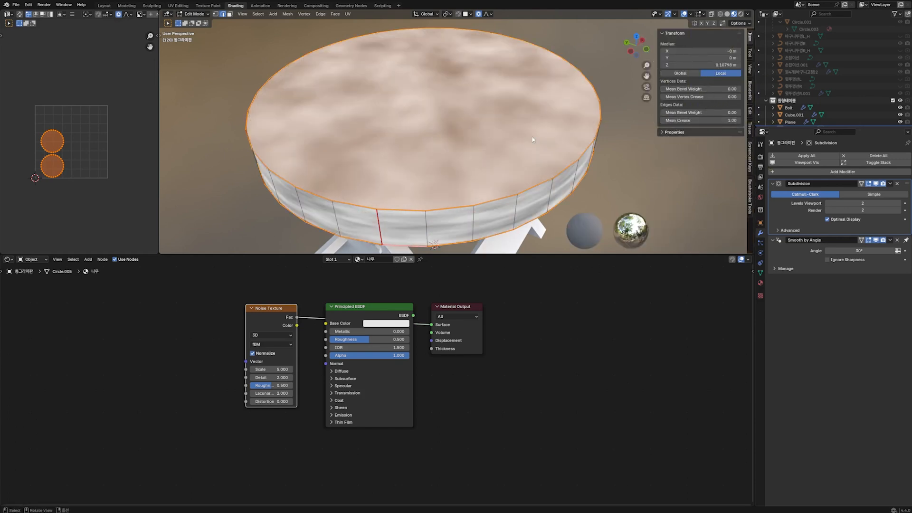
key(Tab)
- Add Texture Coordinate and Mapping nodes to the Noise Texture and feed the UV output into the Mapping vector
click(272, 308)
key(ctrl+t)
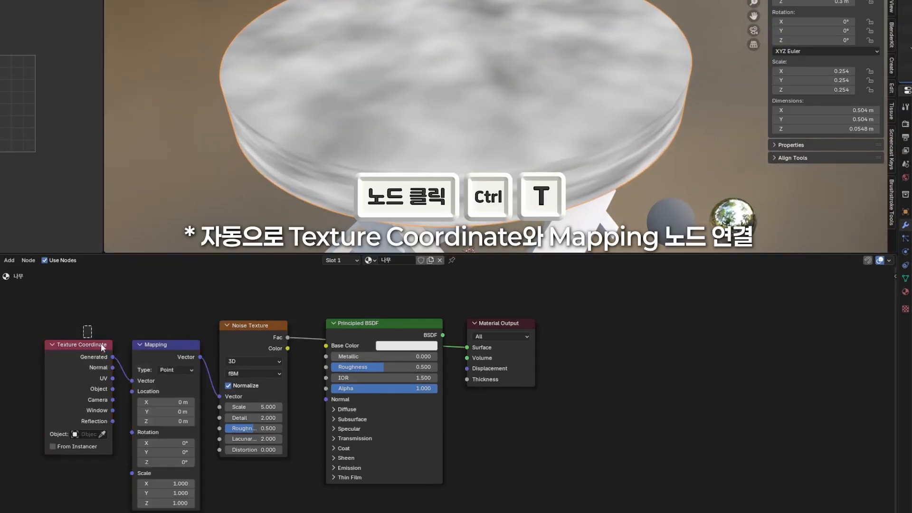
drag(101, 343, 106, 325)
drag(119, 360, 138, 363)
- Set the Noise Texture's scale to 12 and the Mapping node's Y scale to 5 to stretch the noise into grain
scroll(468, 156, down, 5)
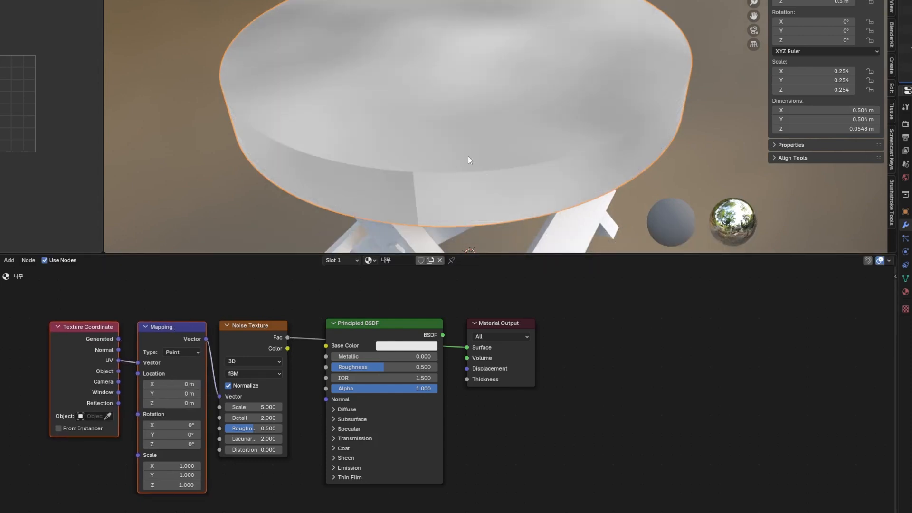
middle_drag(539, 59, 539, 73)
mouse_move(254, 407)
mouse_down()
mouse_move(285, 407)
mouse_move(254, 410)
mouse_up()
drag(157, 475, 200, 475)
key(KP_7)
click(171, 475)
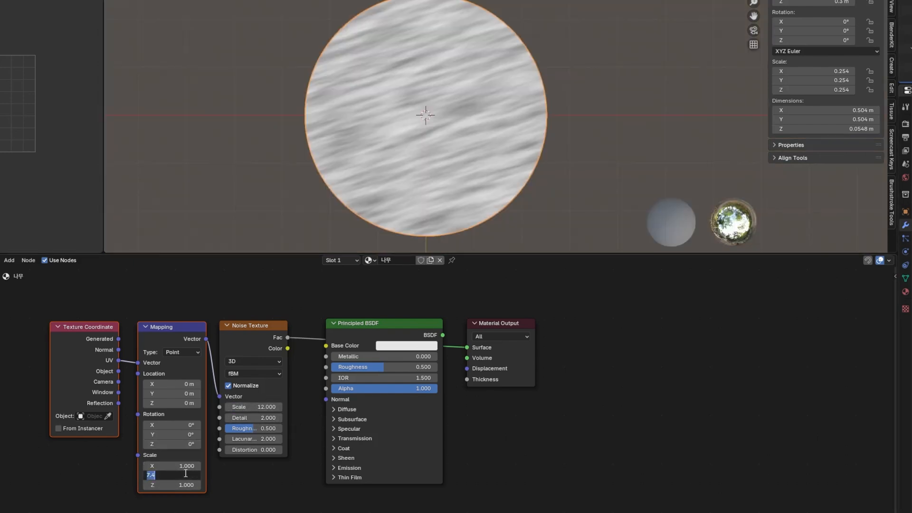
text(5)
key(Return)
- Set the Noise Texture's detail to 10 and roughness to 0.3
click(279, 418)
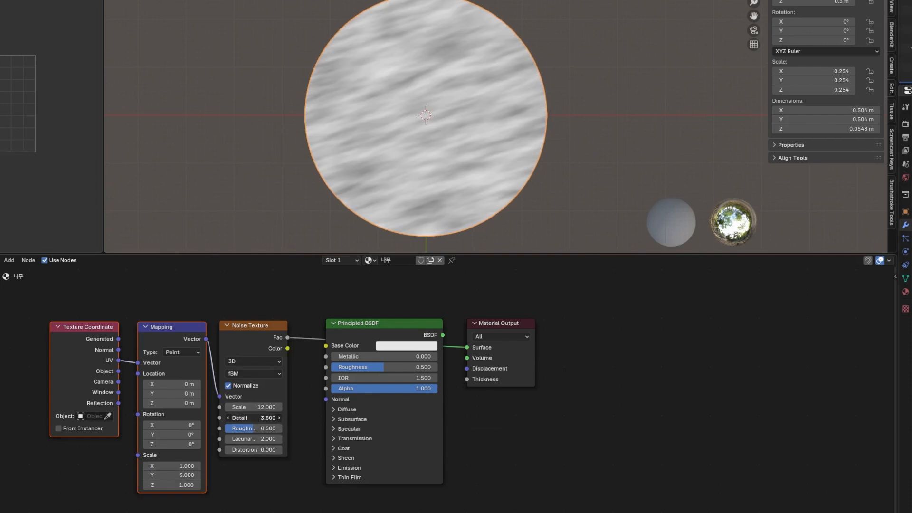
drag(259, 417, 283, 439)
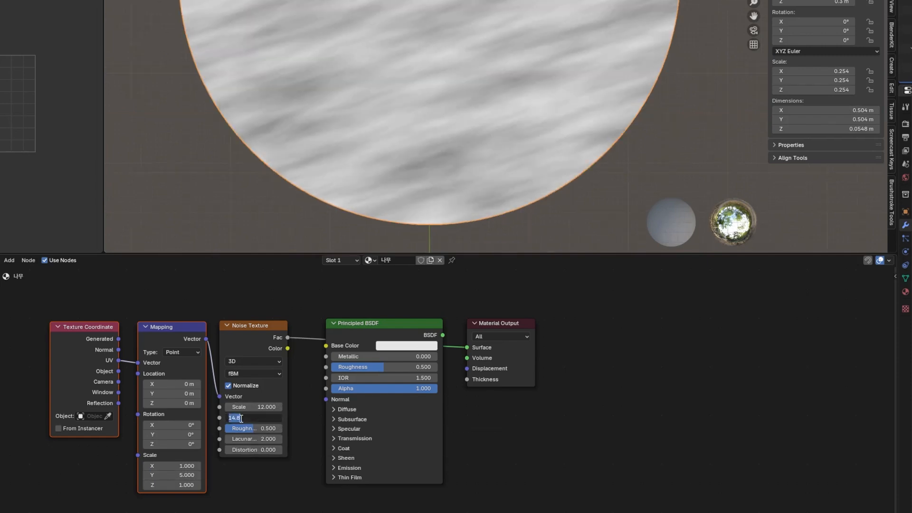
text(10)
key(Return)
scroll(503, 91, down, 1)
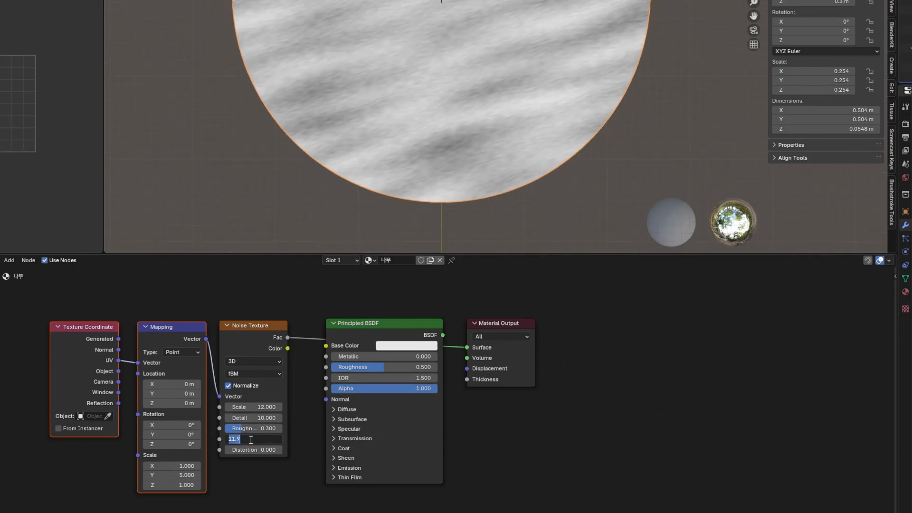
- Set the Noise Texture's lacunarity to 10 and distortion to 1.02
scroll(510, 234, up, 2)
drag(247, 449, 257, 449)
text(1.02)
key(Return)
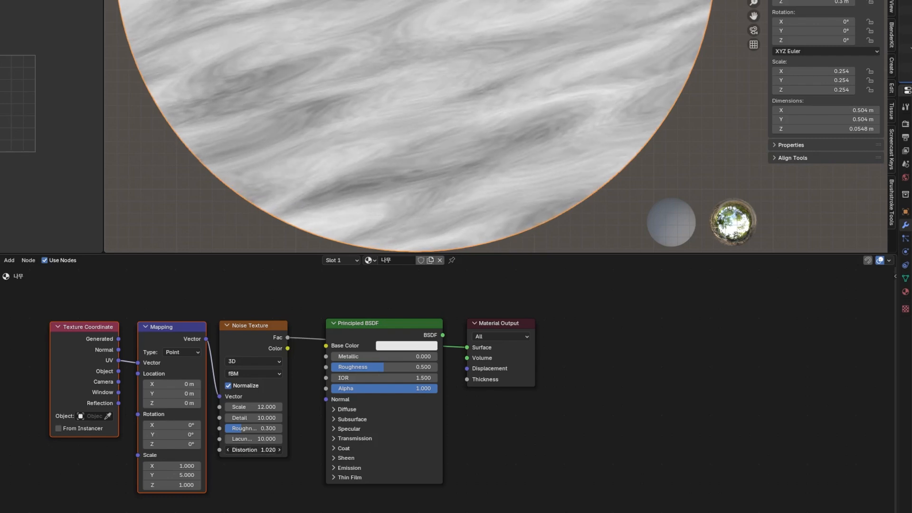
- Move the Principled BSDF and Material Output aside and insert a Color Ramp between the Noise Texture and the shader
scroll(434, 139, down, 3)
drag(529, 291, 395, 321)
key(g)
click(514, 320)
click(290, 301)
key(shift+a)
click(318, 323)
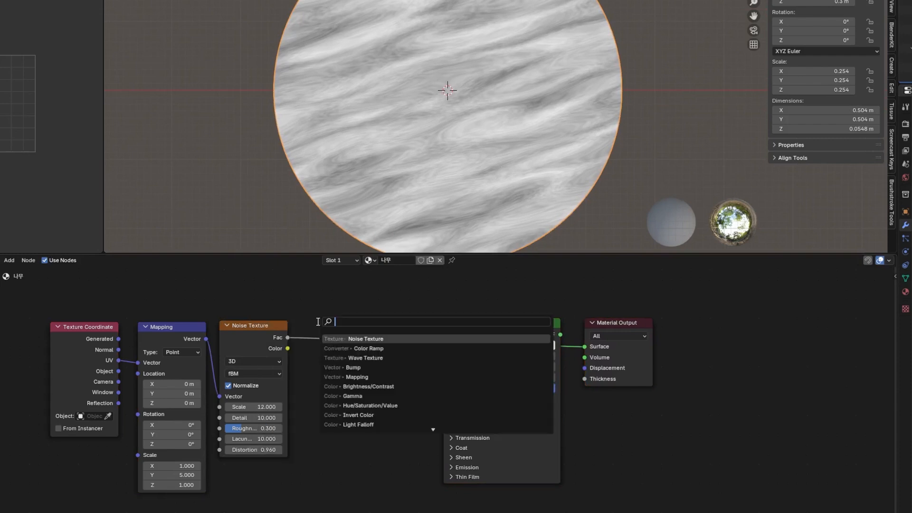
click(328, 350)
click(308, 317)
- Set the Color Ramp's dark stop to #7F5539FF and its light stop to a light tan
click(375, 398)
click(369, 383)
key(ctrl+v)
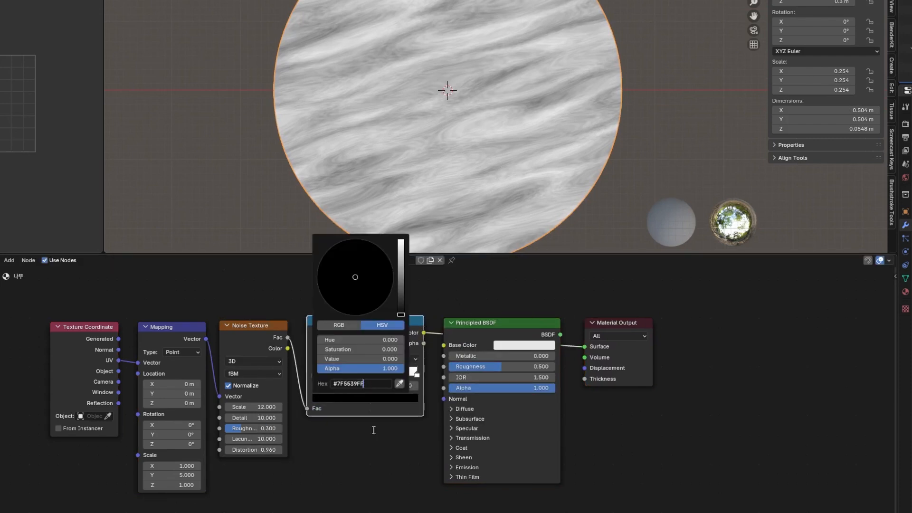
key(Return)
click(417, 374)
click(379, 398)
click(371, 383)
key(ctrl+v)
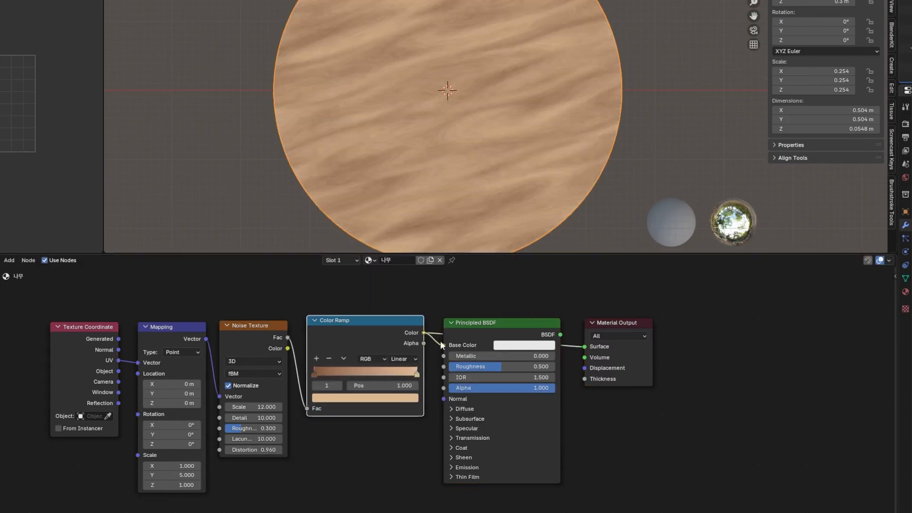
- Connect the Color Ramp's color output to the Base Color and move the dark stop to position 0.150
drag(441, 345, 443, 344)
middle_drag(470, 171, 454, 104)
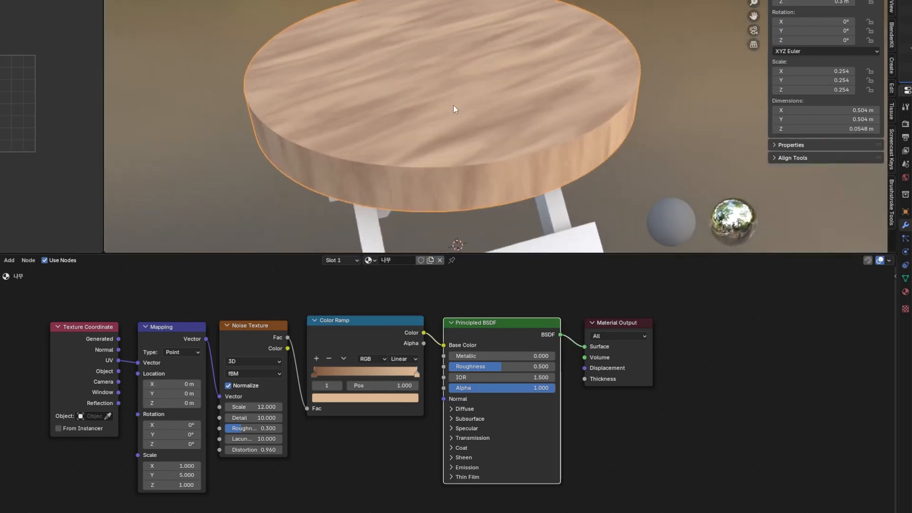
mouse_move(314, 374)
mouse_down()
mouse_move(352, 375)
mouse_move(329, 374)
mouse_up()
middle_drag(523, 209, 532, 156)
- Add a Bump node, feeding the Noise Texture's Fac into its Height and its Normal output into the Principled BSDF
key(shift+a)
text(bump)
click(381, 454)
click(317, 438)
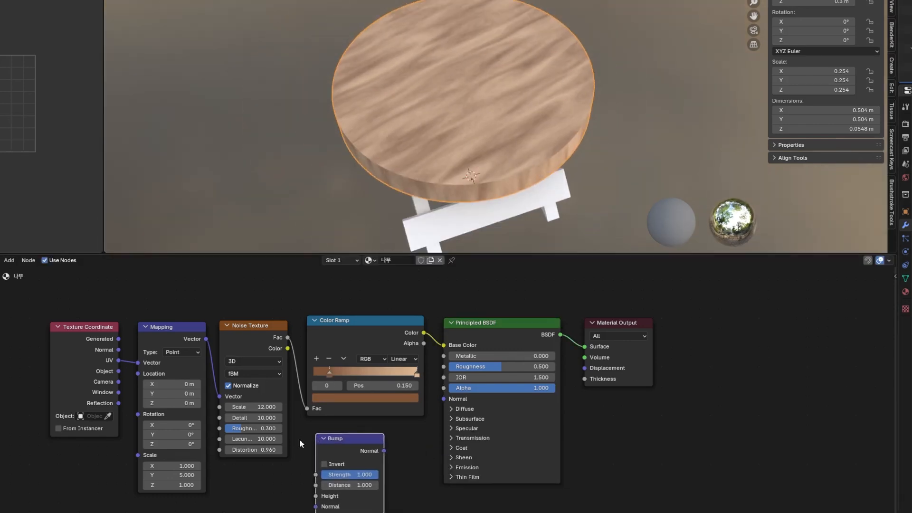
drag(288, 338, 313, 494)
drag(383, 450, 444, 398)
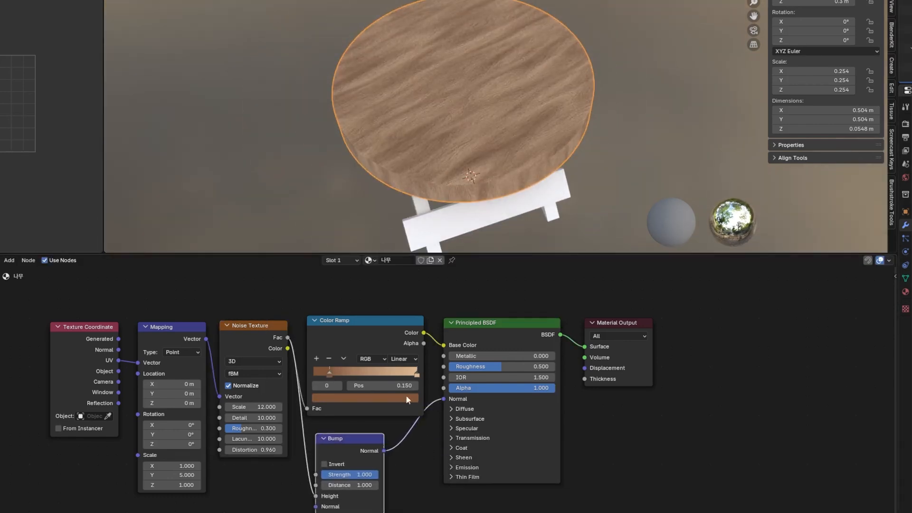
- Set the Bump node's strength and distance to 0.2
scroll(417, 192, up, 4)
middle_drag(418, 193, 432, 156)
scroll(449, 208, up, 3)
click(363, 474)
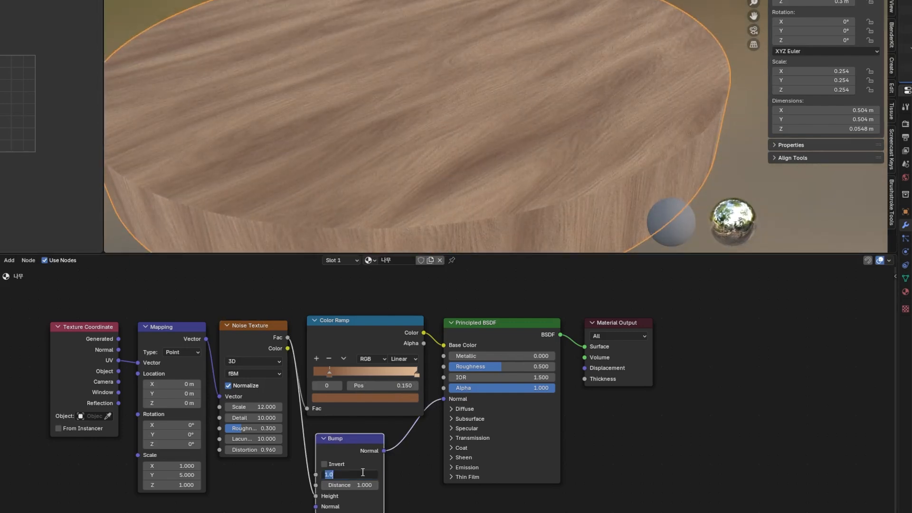
text(0.2)
key(Return)
middle_drag(405, 149, 482, 167)
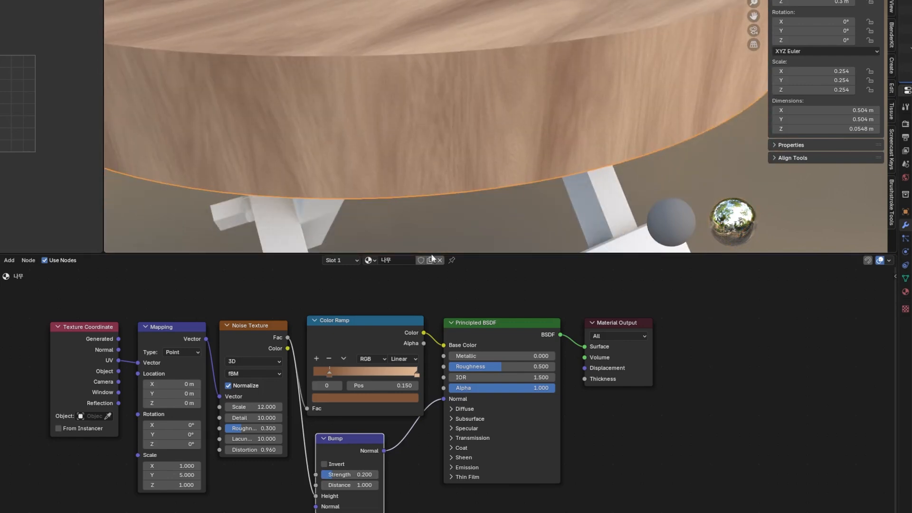
- Link the tabletop's wood material to the table's legs and lower planks
scroll(512, 147, down, 6)
middle_drag(511, 147, 513, 187)
middle_drag(594, 216, 332, 128)
click(461, 168)
shift+click(465, 71)
key(ctrl+l)
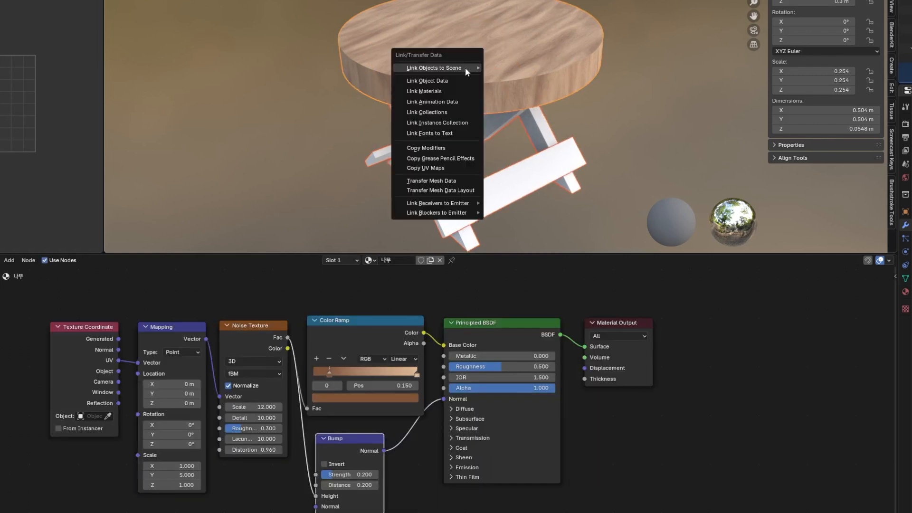
click(455, 91)
click(614, 138)
- Unwrap the table's lower plank with a cube projection
middle_drag(508, 190, 561, 166)
click(499, 185)
key(Tab)
key(u)
click(469, 250)
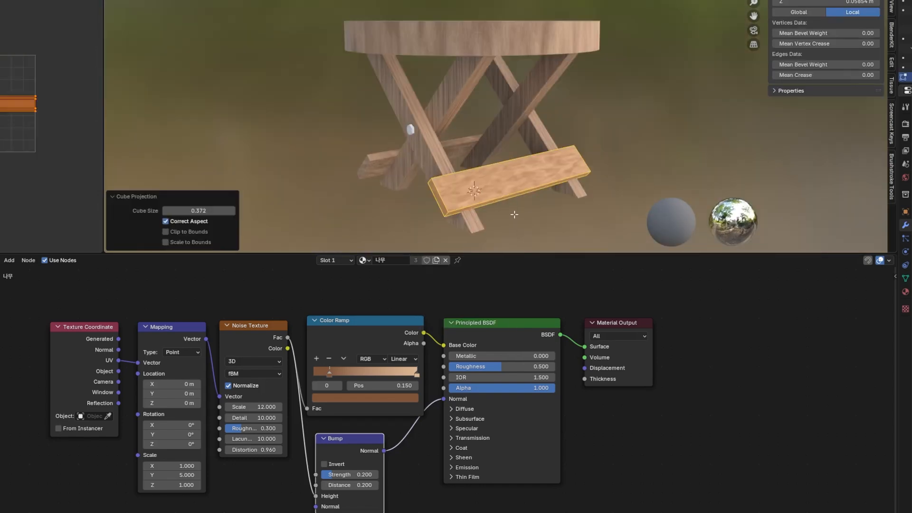
middle_drag(514, 214, 512, 234)
- Rotate the lower plank's UVs by 90° to turn the direction of its wood grain
click(510, 181)
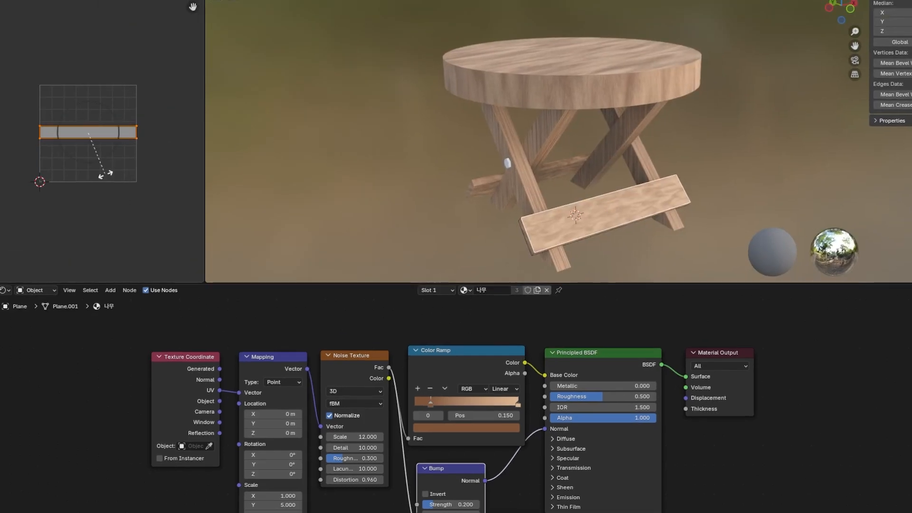
text(90)
key(Return)
click(629, 251)
scroll(611, 180, up, 6)
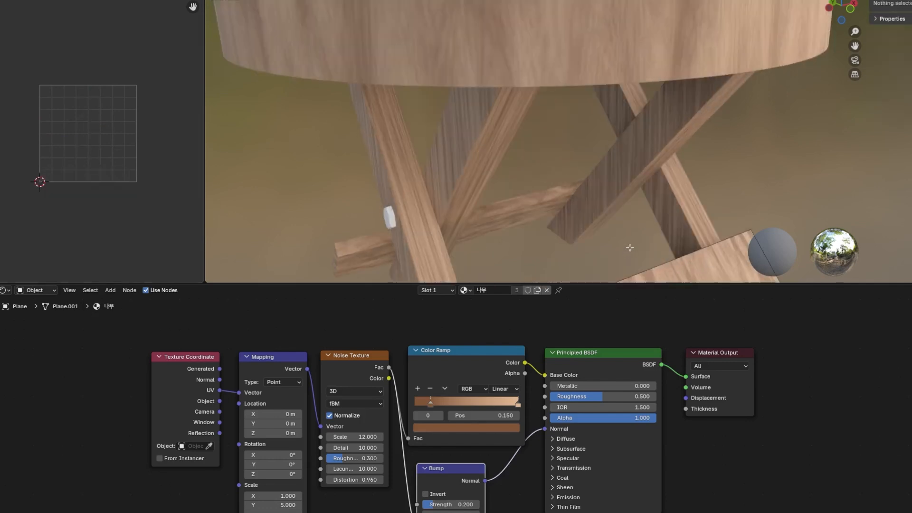
scroll(611, 179, down, 4)
middle_drag(611, 179, 537, 173)
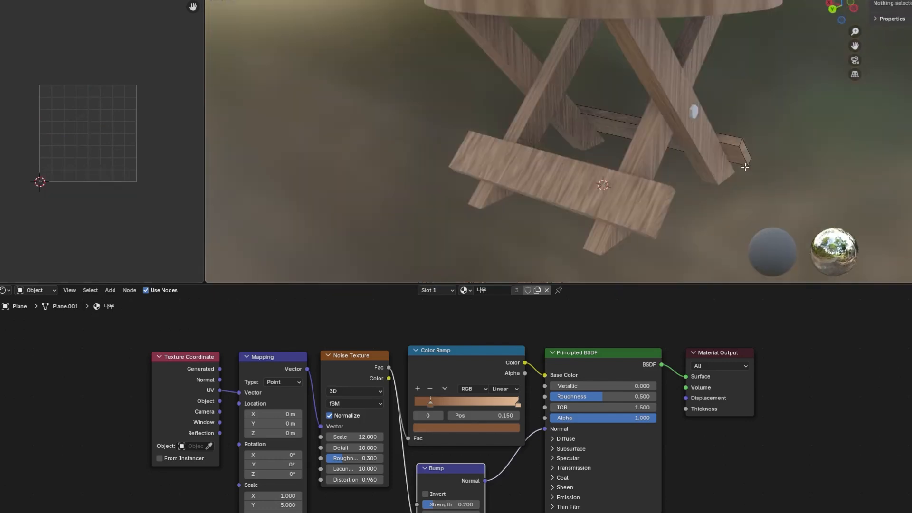
- Give the bolt through the table legs a new material with a roughness of 0.1 and a dark base color
key(Tab)
click(690, 110)
middle_drag(691, 110, 626, 176)
click(516, 289)
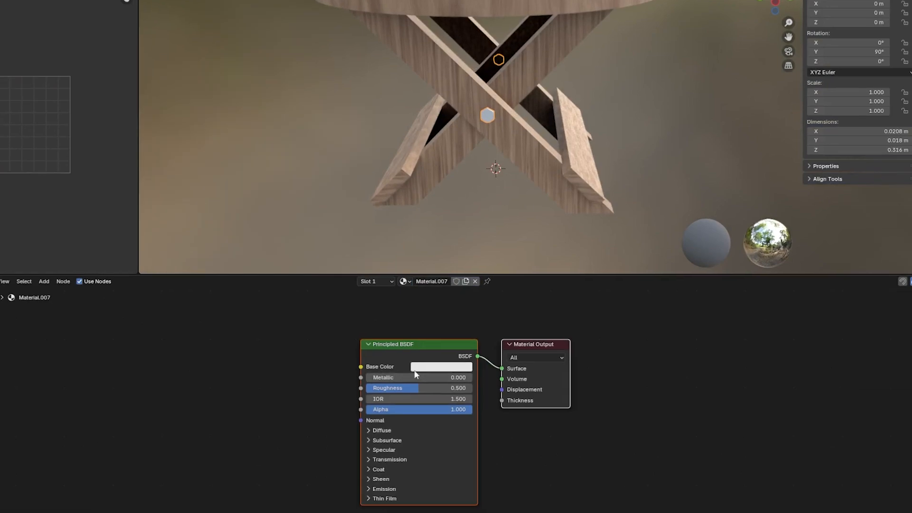
scroll(382, 143, up, 6)
middle_drag(382, 142, 480, 178)
double_click(404, 386)
text(0.1)
key(Return)
click(436, 363)
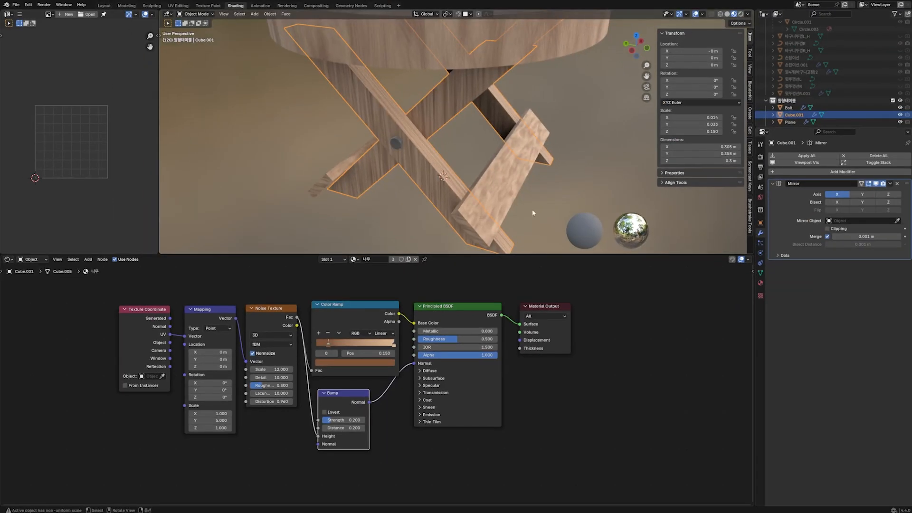
scroll(622, 211, down, 5)
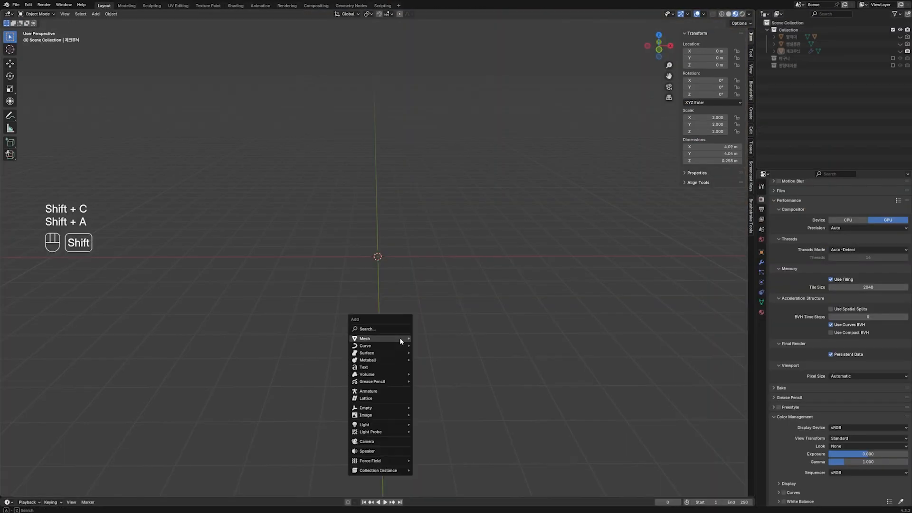
- Add a cylinder with a radius of 0.07 m and a depth of 0.1 m
mouse_move(375, 338)
click(428, 206)
key(F9)
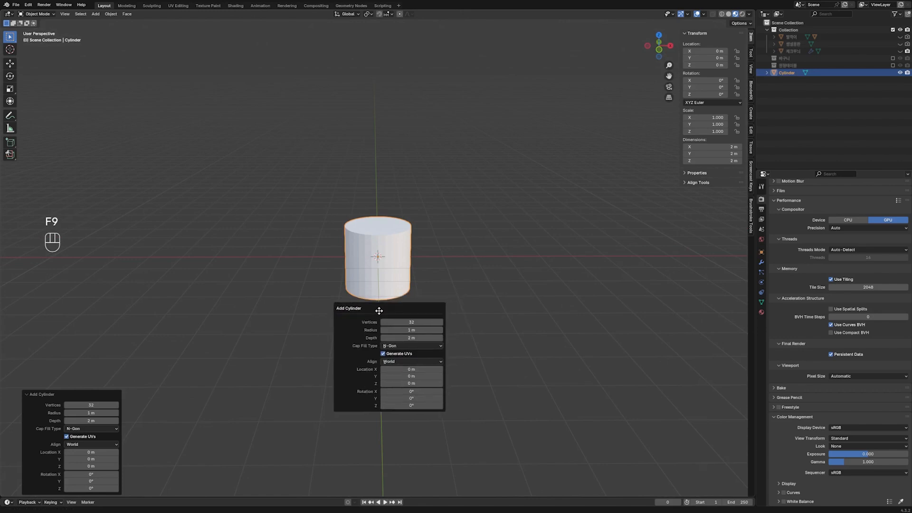
click(414, 333)
text(0.07)
key(Tab)
text(0.1)
key(Return)
- Select the vertices of the cylinder's top rim and reduce the selection to every other one with Checker Deselect
key(KP_Decimal)
scroll(375, 263, down, 3)
middle_drag(403, 269, 392, 285)
key(Tab)
scroll(392, 286, up, 1)
scroll(392, 286, down, 1)
scroll(392, 286, up, 1)
key(KP_1)
key(alt+z)
click(309, 121)
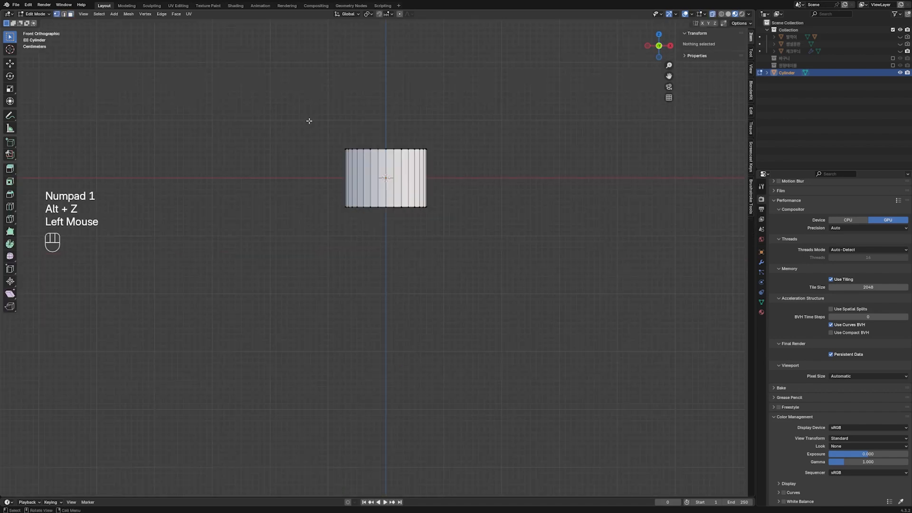
drag(301, 113, 428, 171)
click(103, 15)
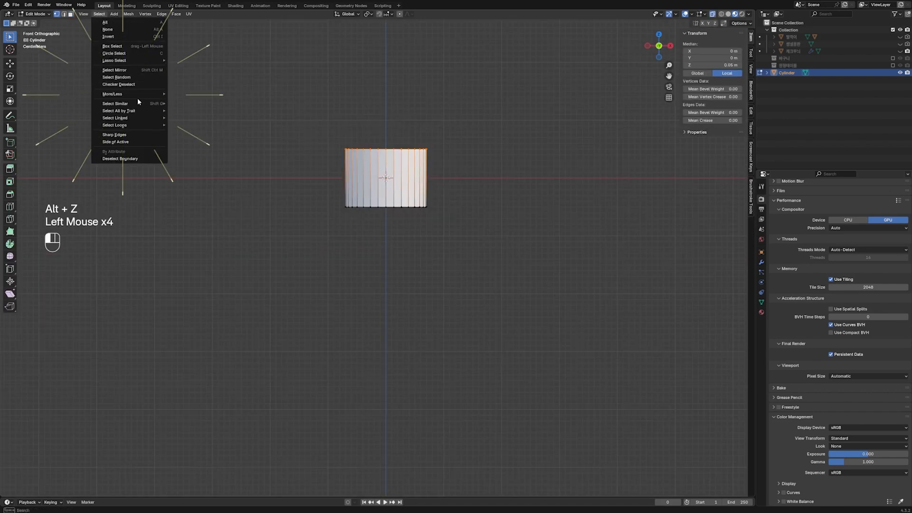
click(122, 85)
- Scale the alternate top rim vertices outward to about 1.16 to form a fluted edge
key(KP_7)
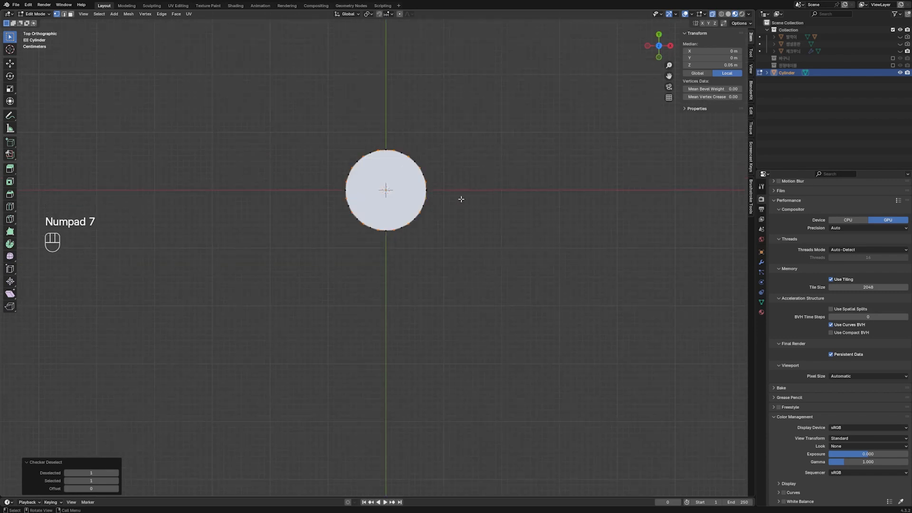
scroll(455, 194, up, 1)
key(s)
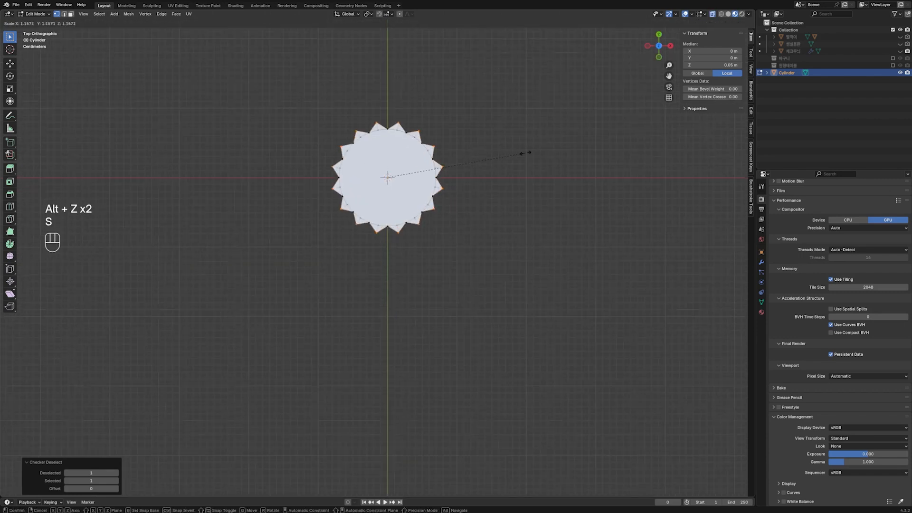
click(526, 153)
- Scale the cylinder's bottom down to about 0.73 to taper it into a cup
key(Tab)
key(KP_1)
key(ctrl+z)
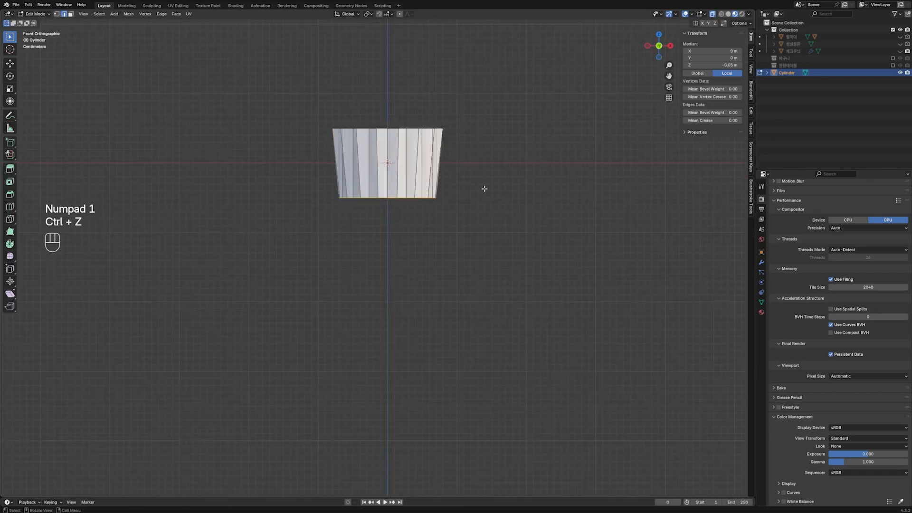
key(s)
click(473, 191)
- Extrude the cup's bottom down by about 0.005 m and scale it slightly inward, undoing any stray changes
key(e)
click(481, 192)
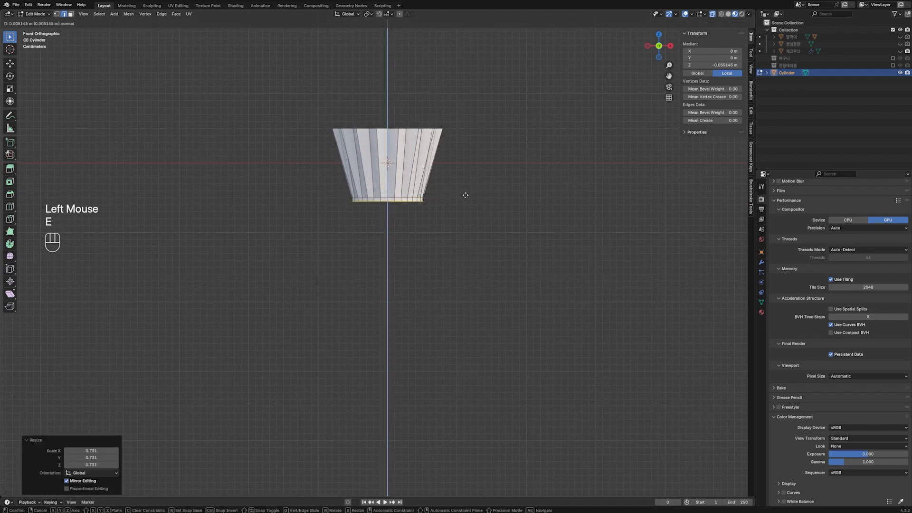
key(s)
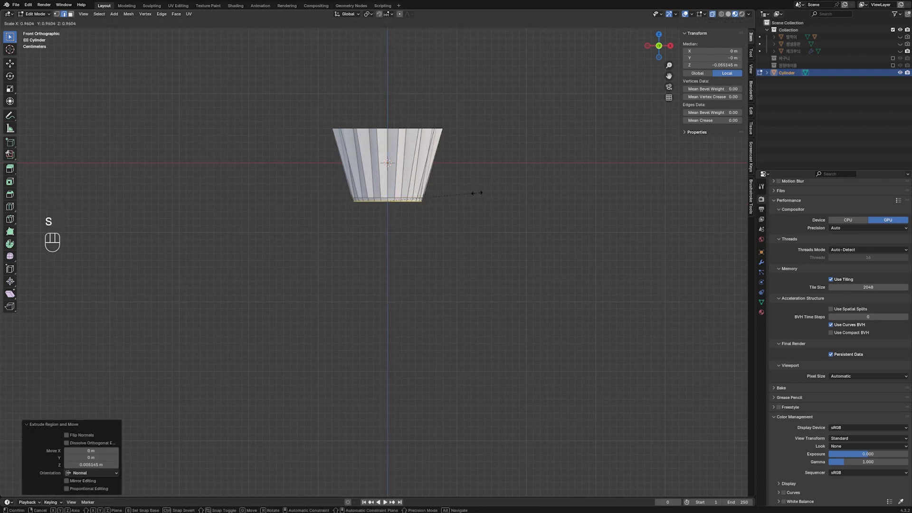
click(477, 193)
key(ctrl+z)
key(ctrl+z)
key(ctrl+z)
key(ctrl+z)
key(ctrl+z)
- Delete the top face of the fluted cup to open it
middle_drag(477, 190, 470, 230)
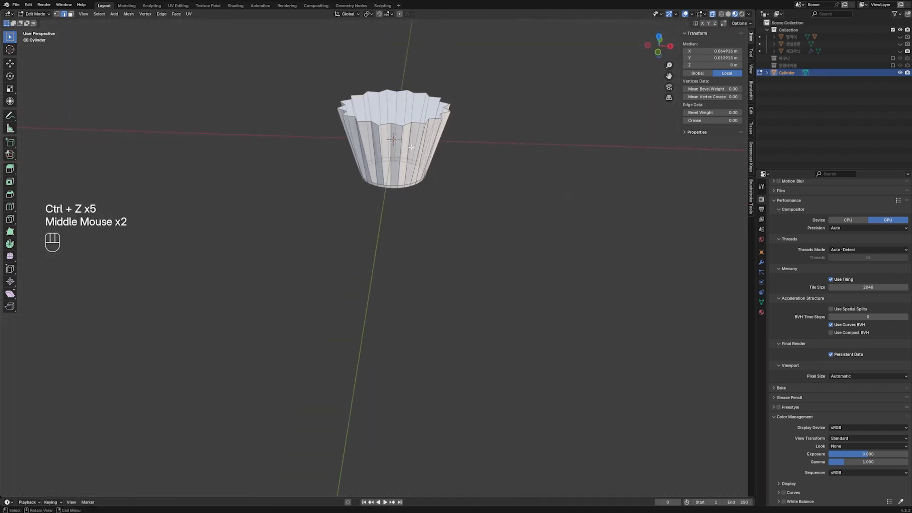
key(3)
click(423, 124)
key(x)
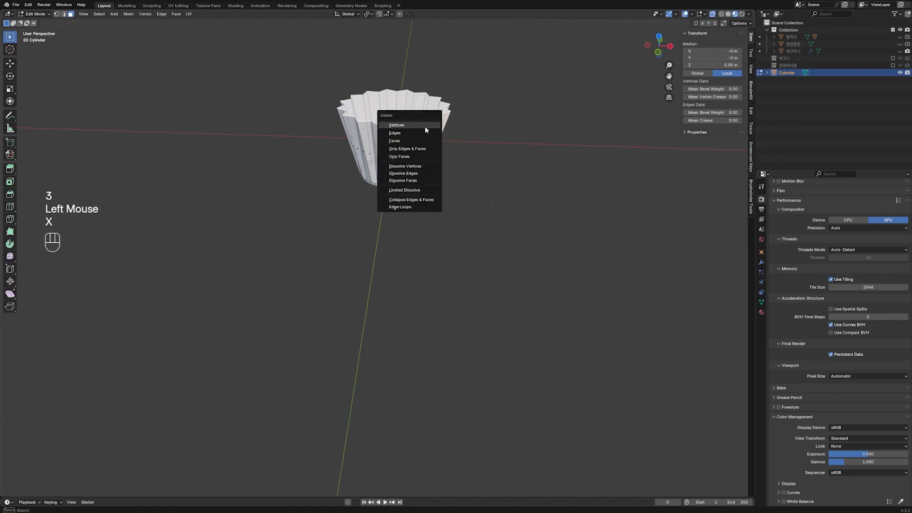
click(401, 140)
- Add a level 2 Subdivision modifier to the cup and shade it smooth
key(Tab)
click(415, 135)
key(ctrl+2)
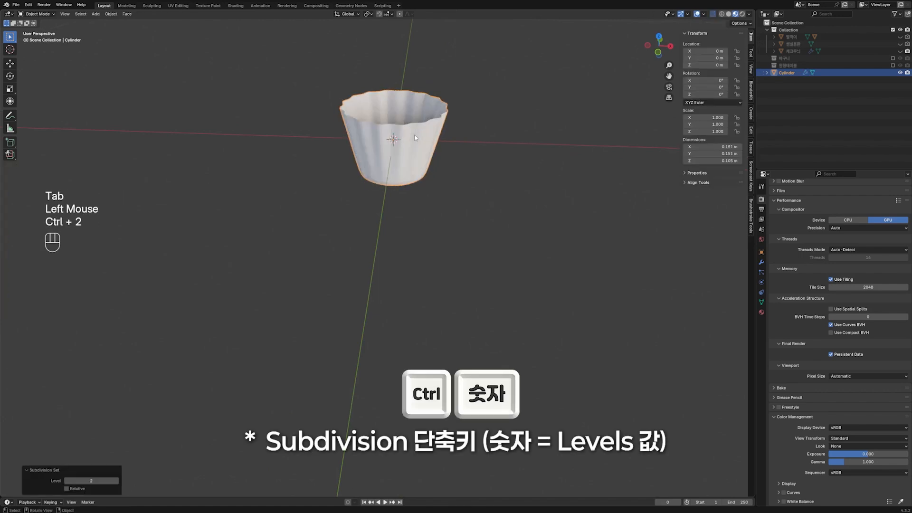
right_click(413, 139)
click(413, 139)
click(412, 140)
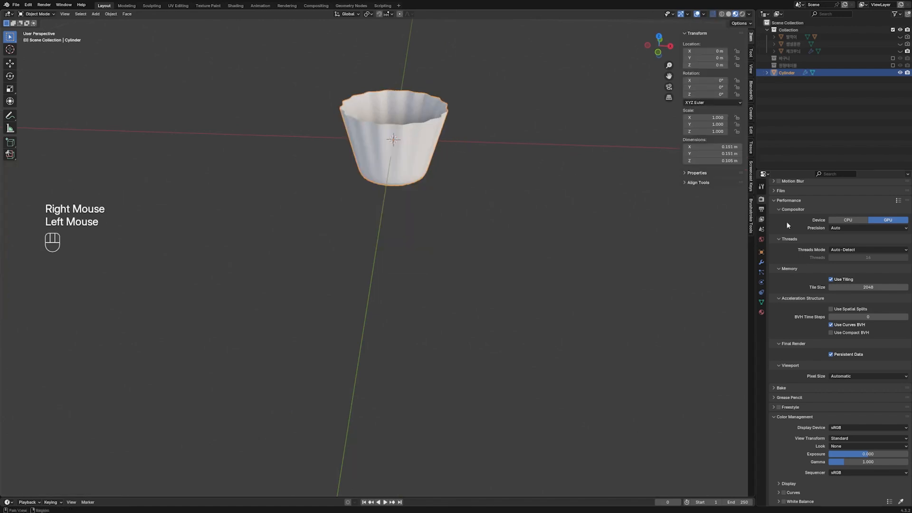
- Add a Solidify modifier to the cup with a thickness of 0.003 m
click(762, 262)
click(818, 155)
mouse_move(744, 203)
click(810, 340)
key(KP_7)
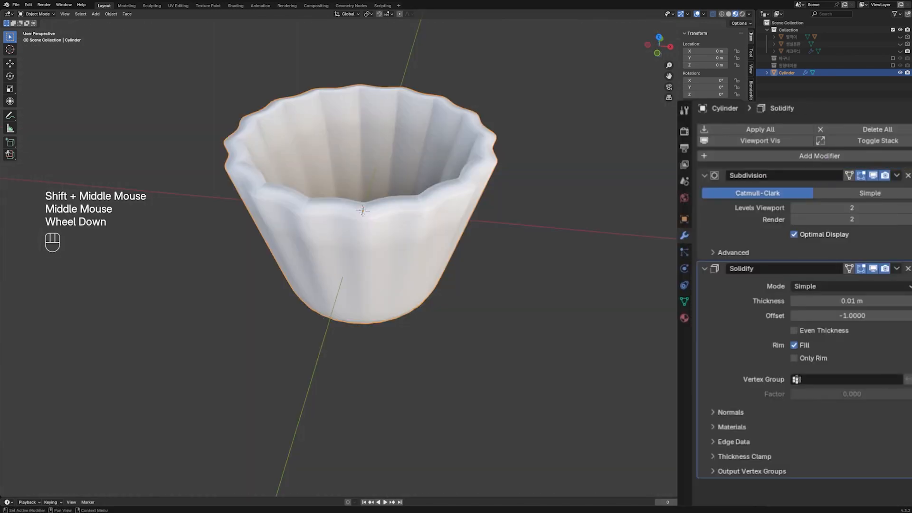
shift+drag(852, 301, 819, 301)
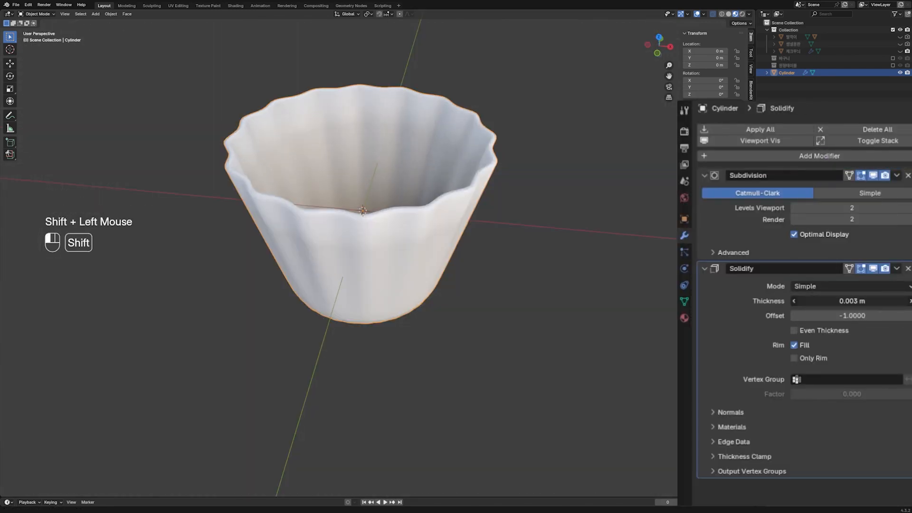
- Cut one edge loop around the cup just below the rim, with a slide factor of about -0.766
shift+middle_drag(450, 259, 480, 217)
scroll(465, 255, down, 3)
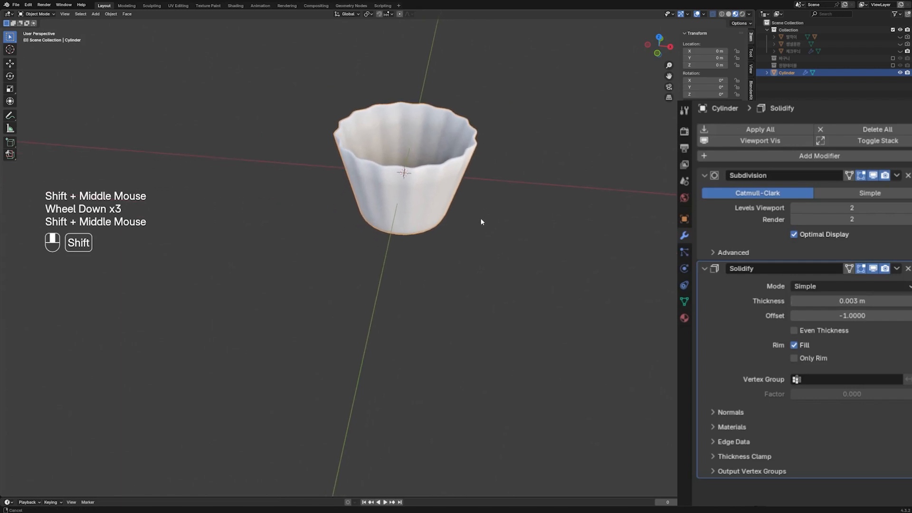
click(440, 188)
key(Tab)
key(ctrl+r)
click(435, 187)
click(443, 166)
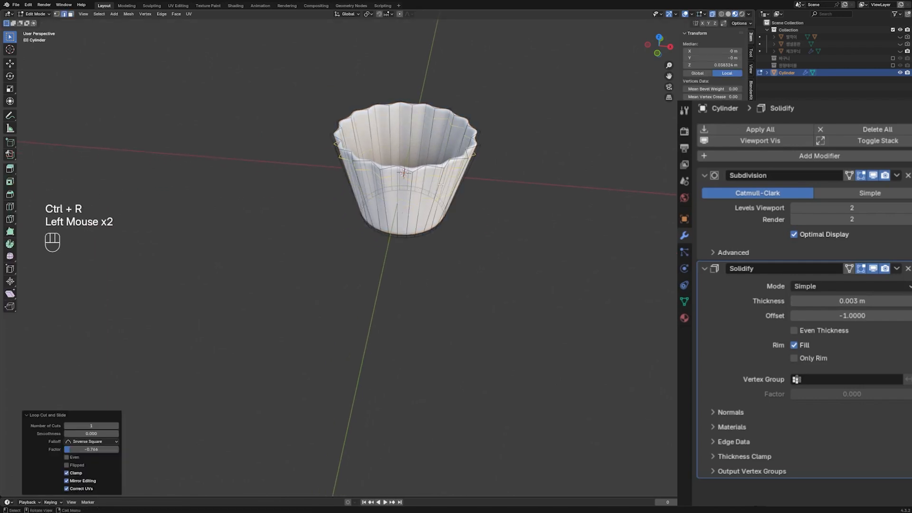
- Duplicate the new edge loop in place and separate it into its own object
key(shift+d)
right_click(441, 187)
key(p)
key(Tab)
- Select the separated loop, remove its Solidify modifier and open its mesh for editing
click(480, 202)
click(451, 170)
click(450, 170)
click(451, 170)
click(450, 171)
click(450, 170)
click(450, 171)
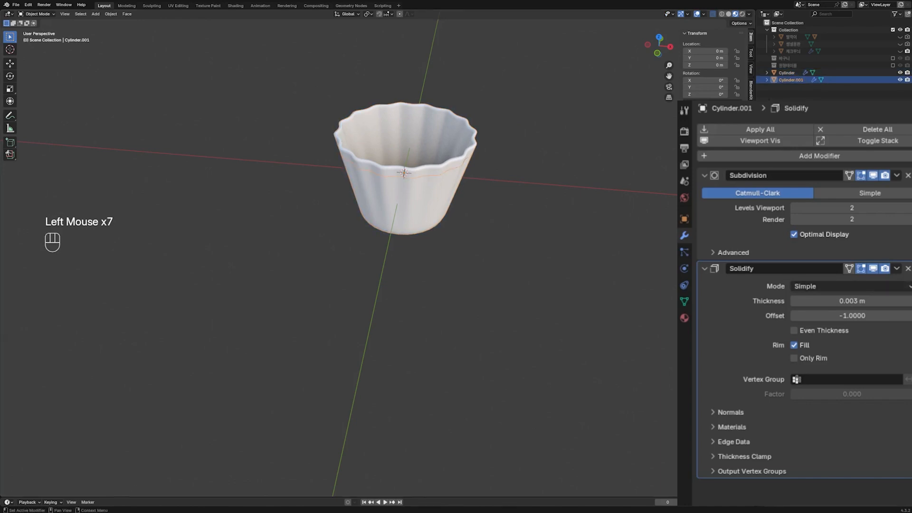
click(504, 172)
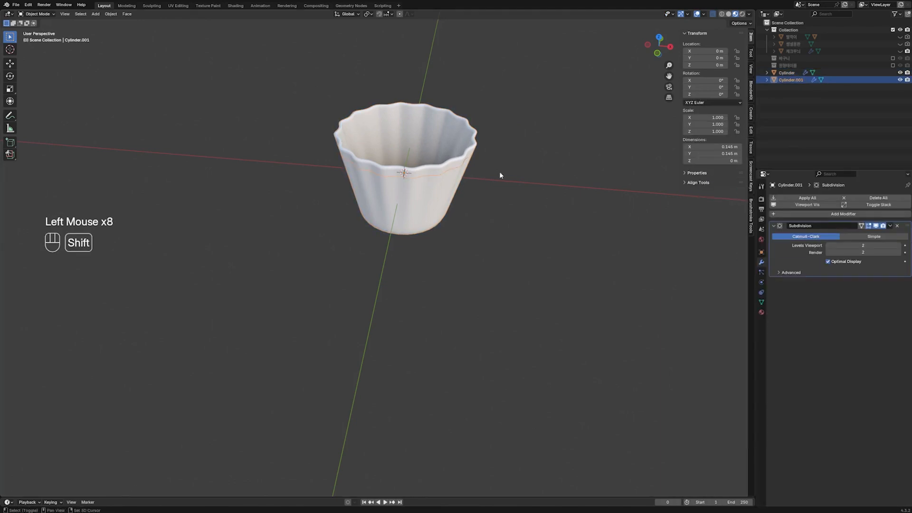
key(Tab)
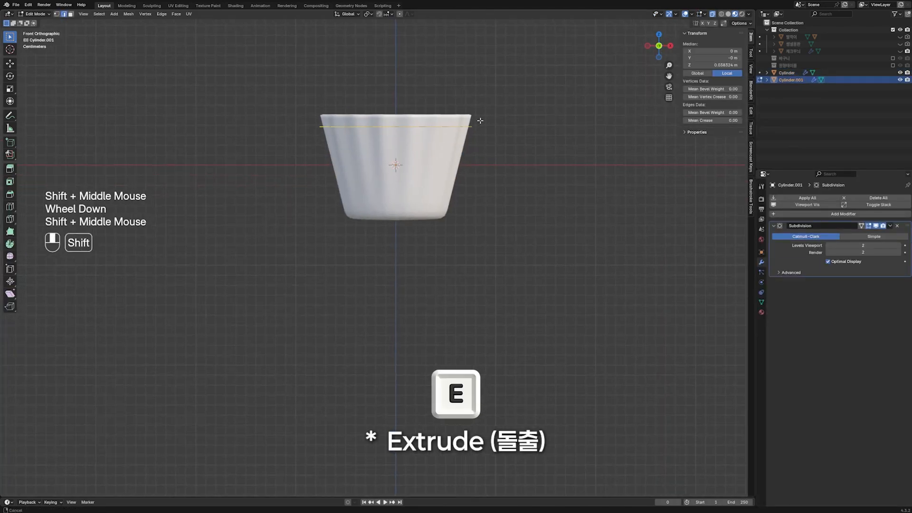
- Extrude the separated loop up along Z by about 0.023 m, and extrude it again higher with the new ring scaled inward
key(e)
key(z)
click(480, 98)
middle_drag(480, 98, 463, 180)
scroll(466, 152, down, 2)
key(e)
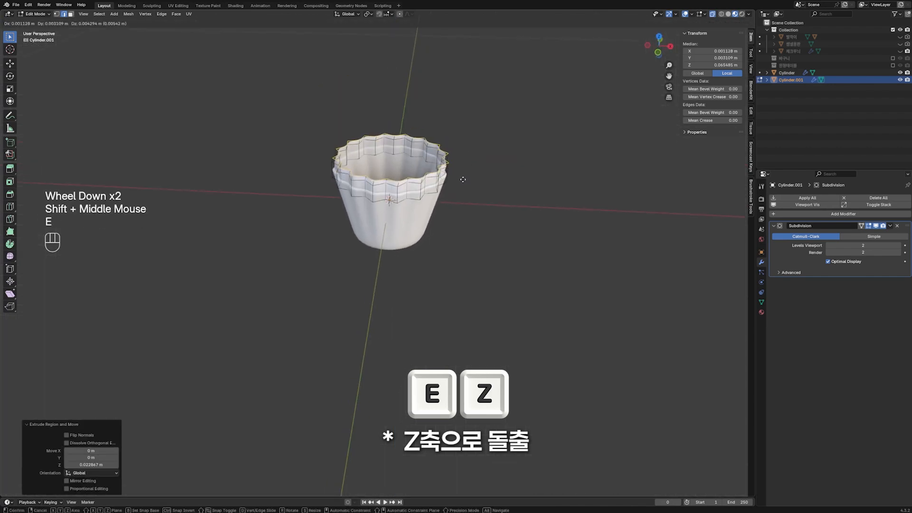
key(z)
click(464, 172)
key(s)
click(457, 175)
- Select the filling's inner top edge loop and round it with To Sphere at factor 1
alt+shift+click(434, 180)
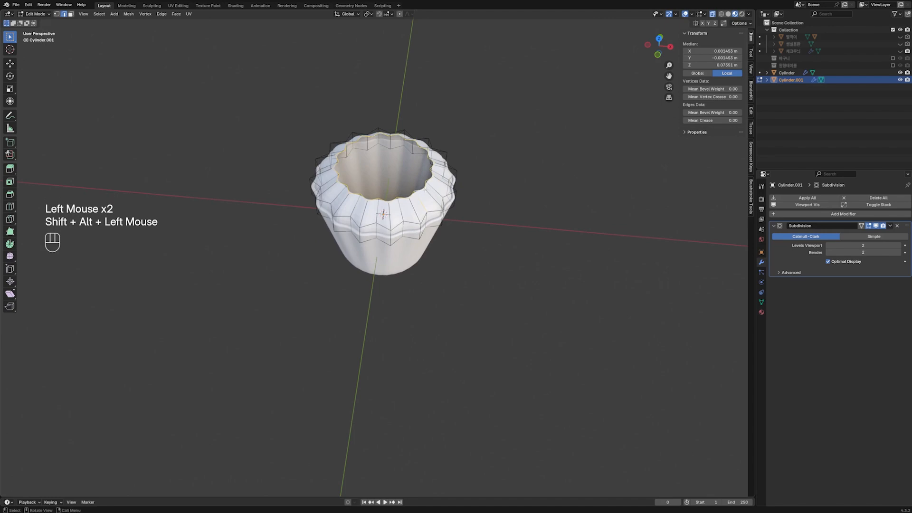
click(433, 180)
alt+shift+click(433, 180)
alt+shift+click(432, 180)
key(shift+alt+s)
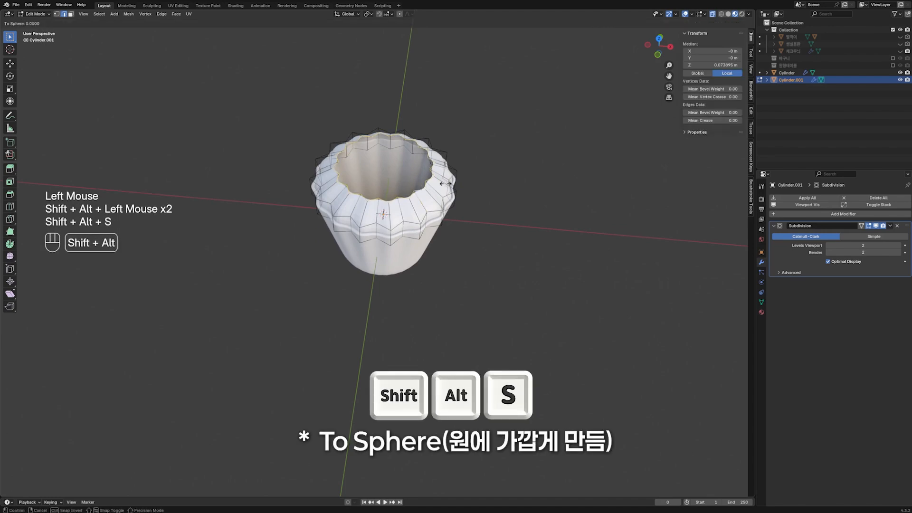
alt+shift+click(103, 149)
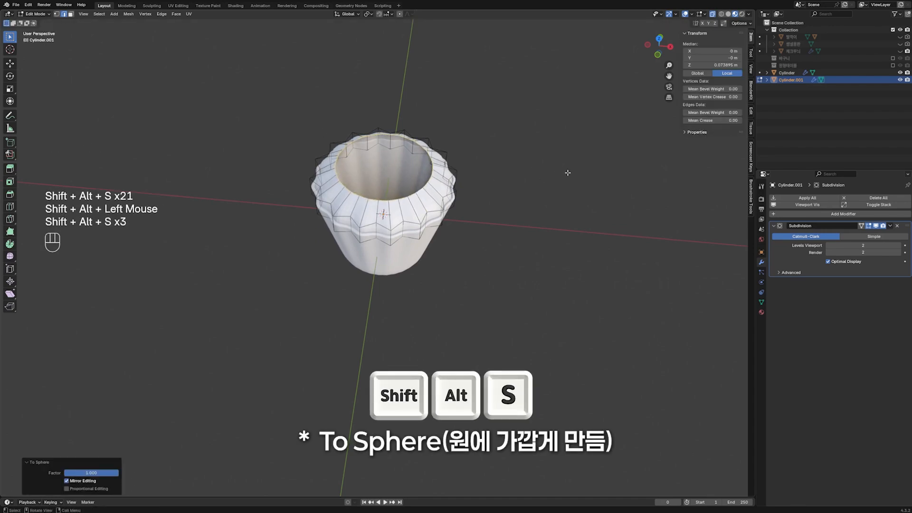
- Extrude the round loop inward at a scale of about 0.302 and merge the innermost ring at its center
key(e)
key(s)
click(440, 168)
key(i)
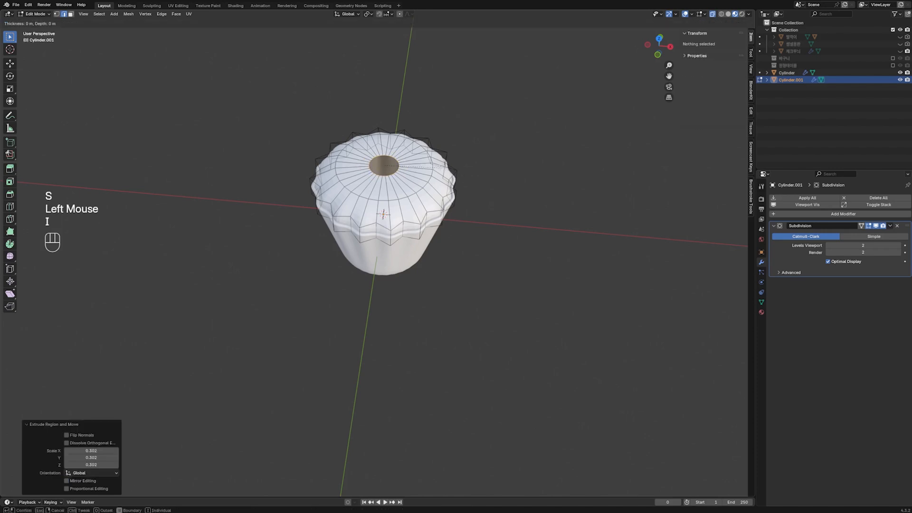
click(440, 166)
key(ctrl+z)
key(m)
click(440, 166)
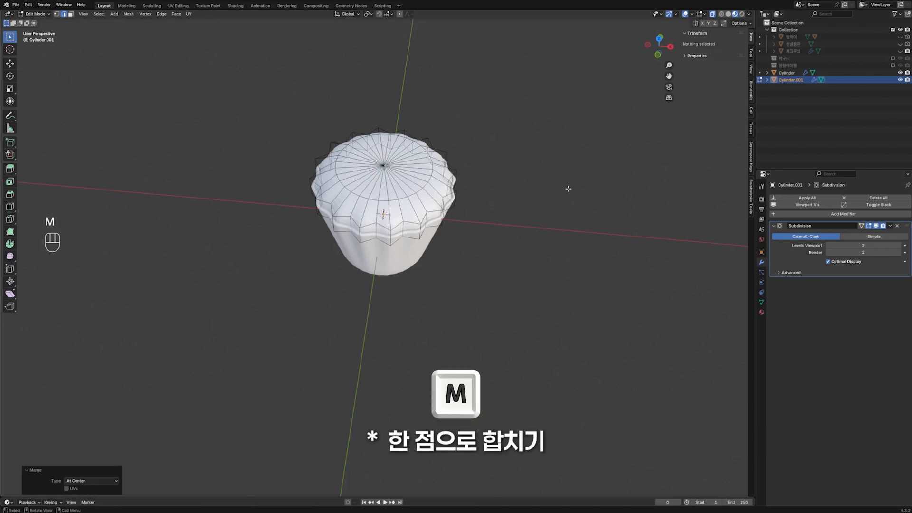
- Finish editing the filling's mesh and shade the object smooth
key(Tab)
click(373, 161)
right_click(373, 161)
click(372, 161)
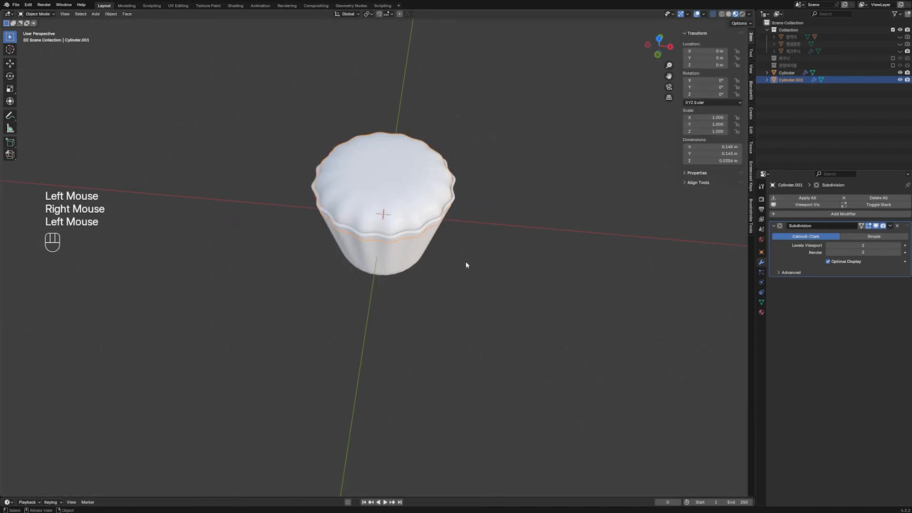
- Add a 3D Archimedean spiral curve at the top of the filling with 3 turns, radius 0.04 and height -0.02
key(shift+a)
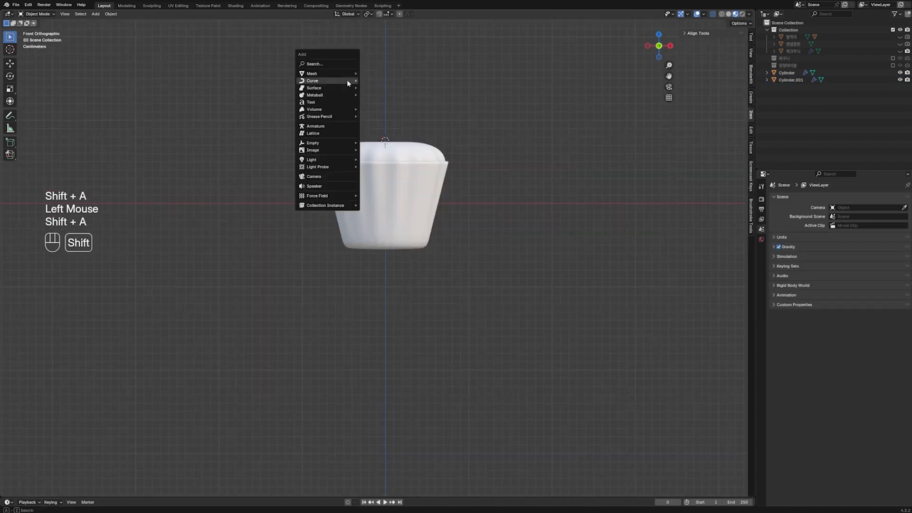
mouse_move(347, 81)
mouse_move(384, 249)
click(453, 253)
drag(139, 298, 689, 368)
double_click(163, 249)
shift+drag(154, 313, 142, 291)
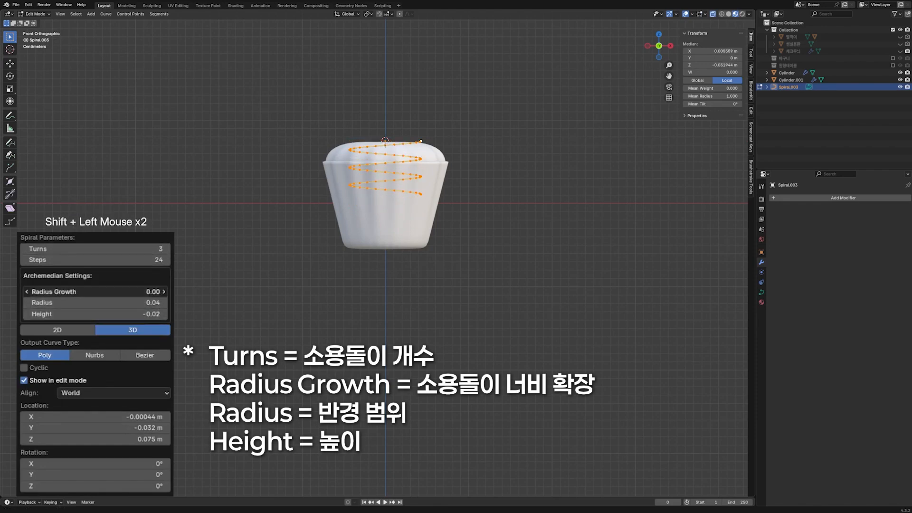
- Set the spiral's radius growth to 0.02, radius to 0.01, height to -0.03 and Z location to 0.15 m
shift+drag(146, 438, 119, 123)
mouse_move(152, 292)
shift+mouse_down()
mouse_move(136, 291)
mouse_move(153, 302)
mouse_move(145, 303)
shift+mouse_up()
shift+drag(145, 291, 152, 314)
shift+drag(155, 439, 159, 439)
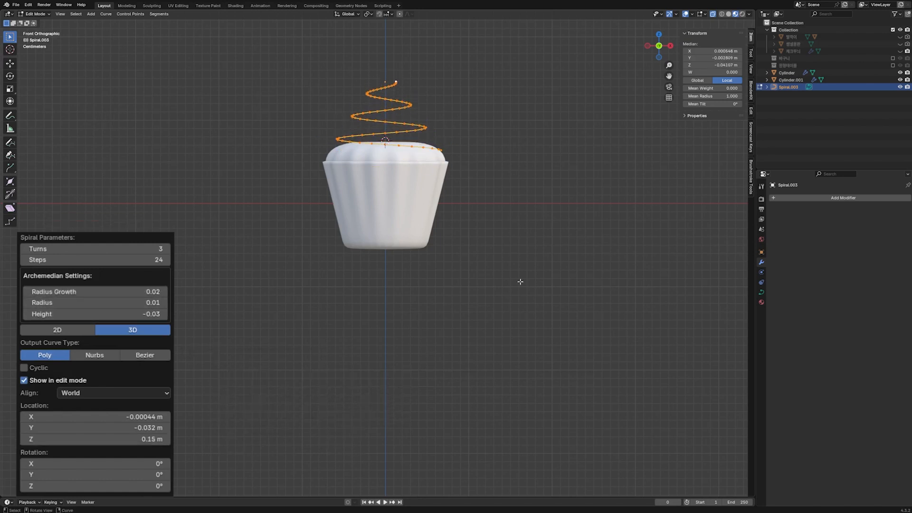
- Add a mesh circle with 16 vertices beside the cup
key(shift+a)
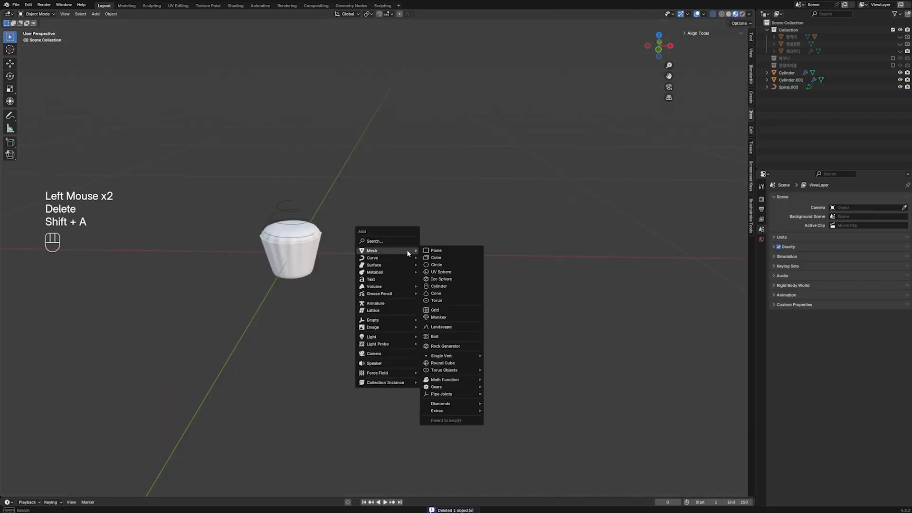
click(441, 264)
key(F9)
drag(399, 351, 375, 314)
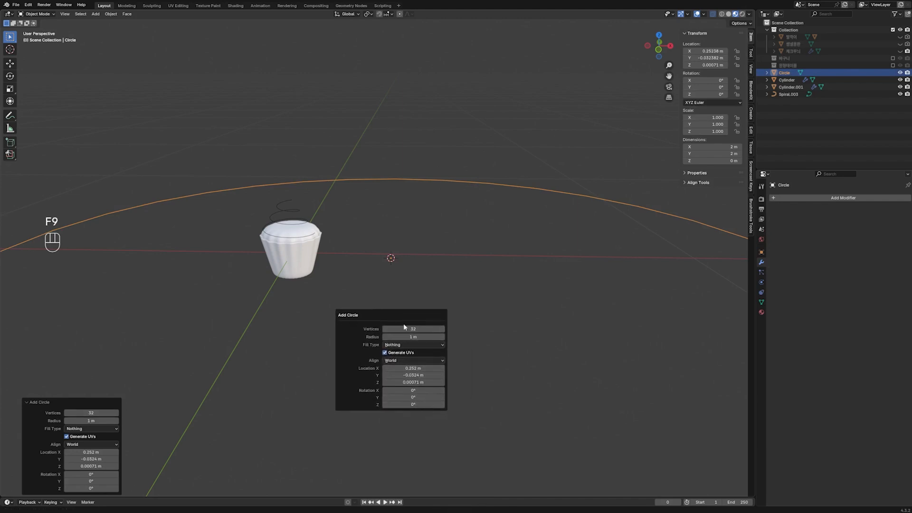
key(Return)
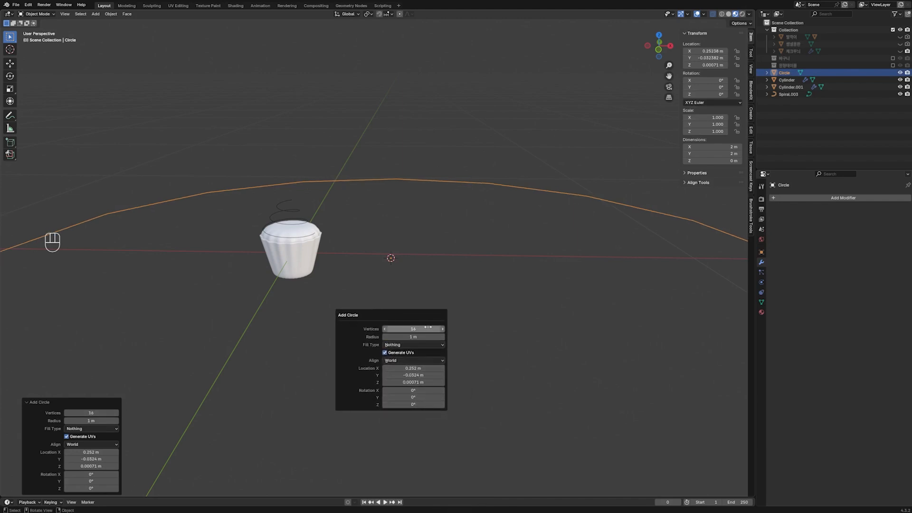
- Scale the circle down to about 0.051 m across
click(531, 228)
shift+middle_drag(533, 228, 537, 178)
key(s)
double_click(666, 171)
key(s)
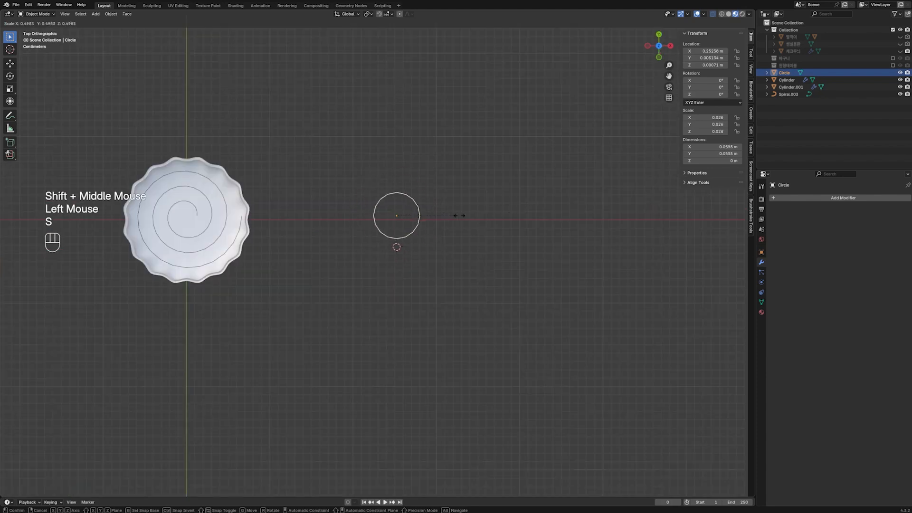
click(417, 210)
scroll(417, 210, up, 2)
- Checker-deselect the circle's vertices and scale the remaining ones to about 0.587 to form an eight-pointed star
key(Tab)
click(101, 14)
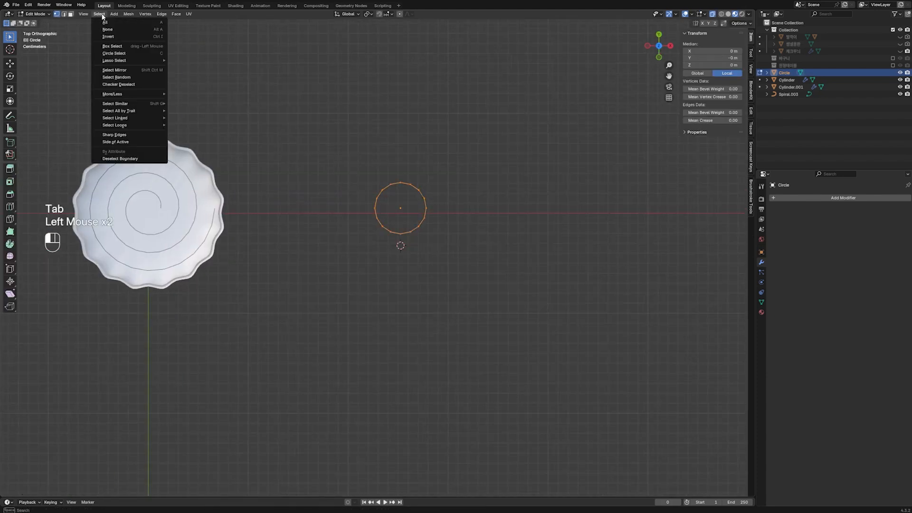
click(118, 84)
key(s)
click(476, 202)
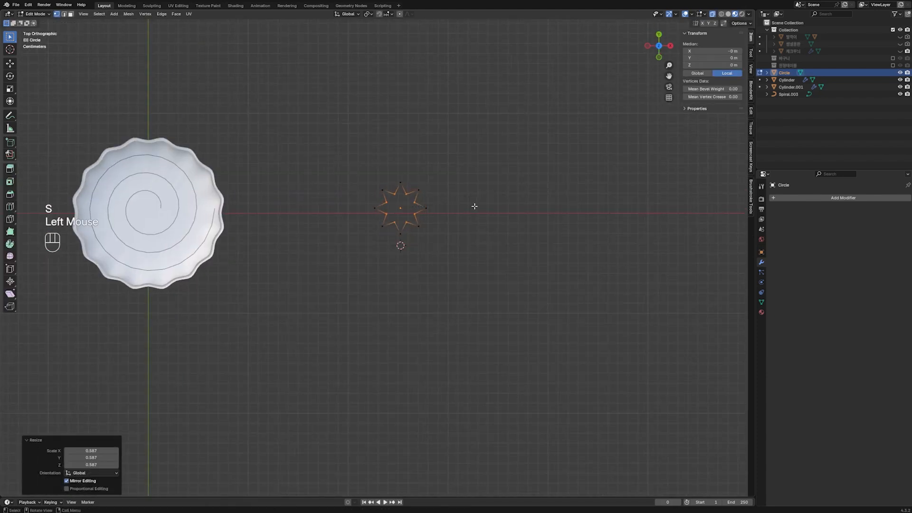
- Apply rotation and scale to the star outline
key(ctrl+z)
key(ctrl+a)
click(384, 214)
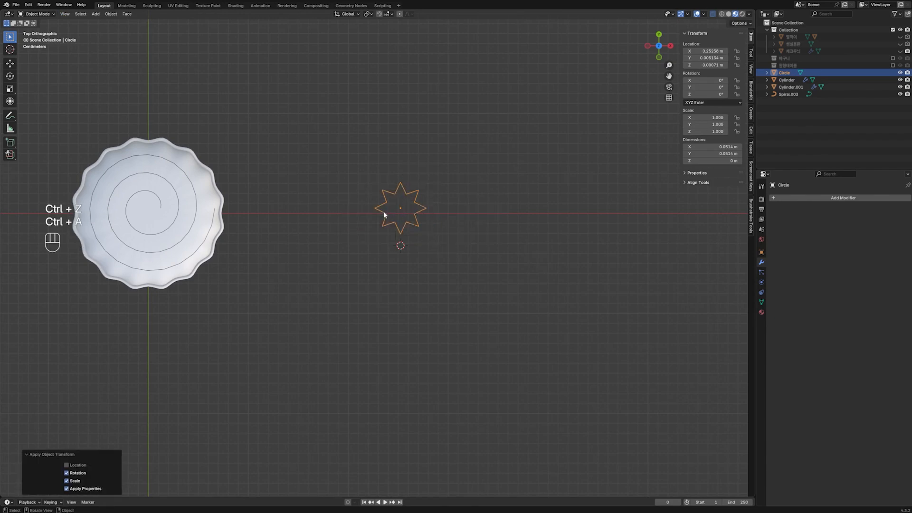
- Add a Screw modifier to the star with a screw offset of 0.09 m along Z
click(834, 198)
mouse_move(804, 125)
click(837, 238)
middle_drag(489, 294, 489, 211)
mouse_move(813, 208)
mouse_down()
mouse_move(843, 208)
mouse_move(813, 207)
mouse_move(822, 207)
mouse_up()
scroll(395, 234, down, 2)
shift+middle_drag(396, 237, 408, 261)
- Add a Curve modifier to the twisted star and assign the spiral as its curve object
click(804, 157)
mouse_move(784, 167)
click(849, 186)
click(850, 393)
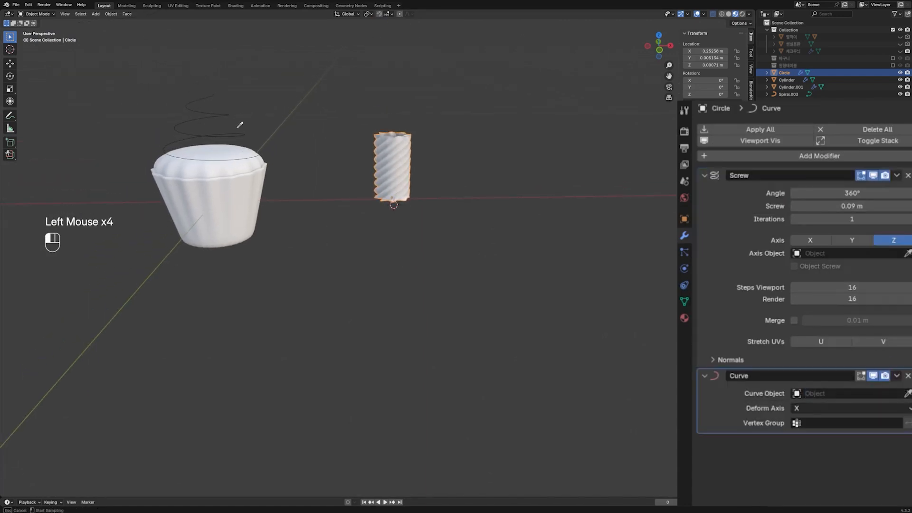
click(237, 129)
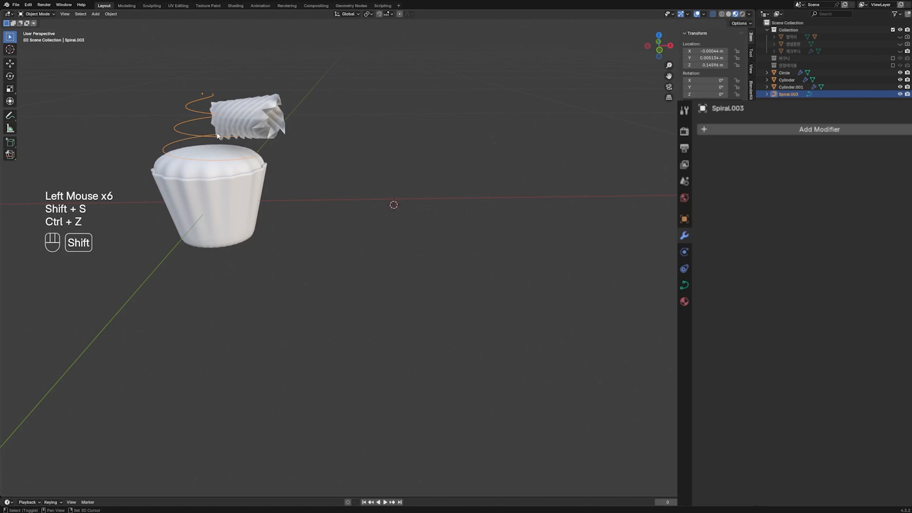
- Snap the 3D cursor to the spiral and snap the twisted star object to the cursor
key(shift+s)
click(218, 176)
click(257, 106)
key(shift+s)
click(258, 28)
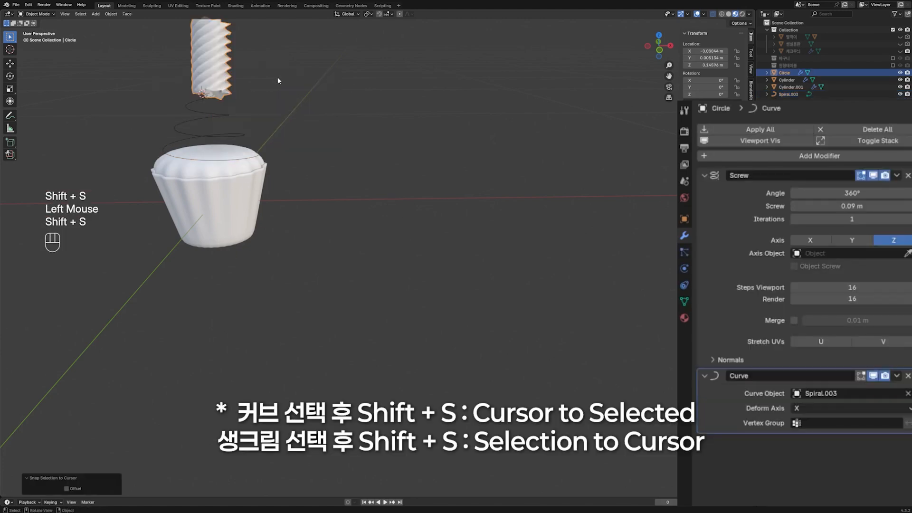
- Set the Curve modifier's deform axis to Z
click(857, 407)
click(851, 430)
shift+middle_drag(432, 276, 466, 300)
middle_drag(465, 299, 487, 316)
shift+middle_drag(487, 316, 484, 284)
middle_drag(565, 265, 573, 264)
- Set the Screw modifier to 6 iterations and a screw offset of 0.13 m so the cream covers the filling
click(910, 219)
click(911, 220)
click(911, 220)
click(911, 220)
click(911, 219)
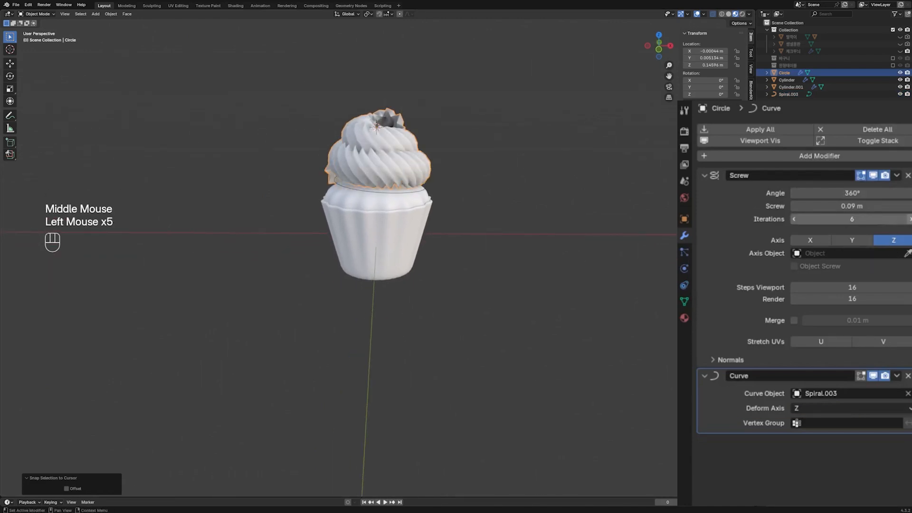
mouse_move(880, 206)
shift+mouse_down()
mouse_move(902, 206)
mouse_move(893, 206)
shift+mouse_up()
click(797, 225)
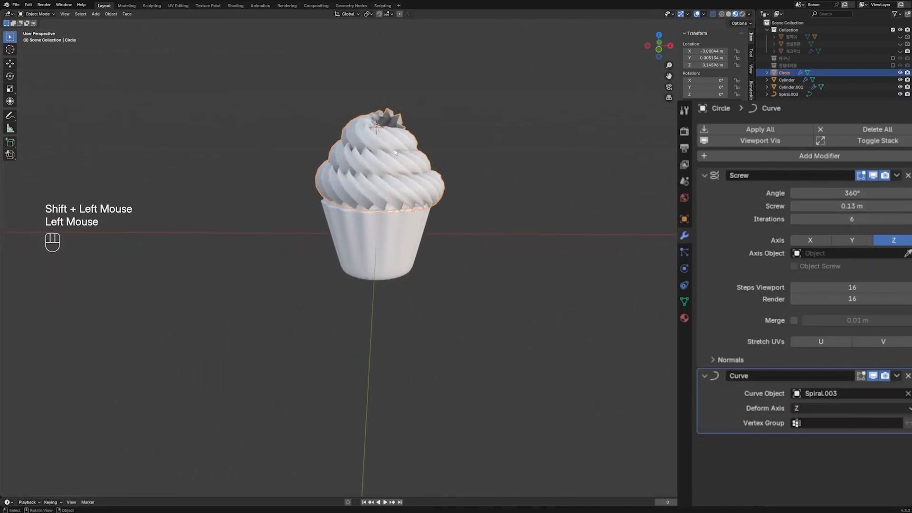
- Add a level 2 Subdivision modifier to the cream and set the Screw modifier's viewport and render steps to 8
key(ctrl+2)
mouse_move(487, 198)
middle_down()
mouse_move(429, 205)
mouse_move(489, 198)
mouse_move(482, 205)
middle_up()
double_click(853, 286)
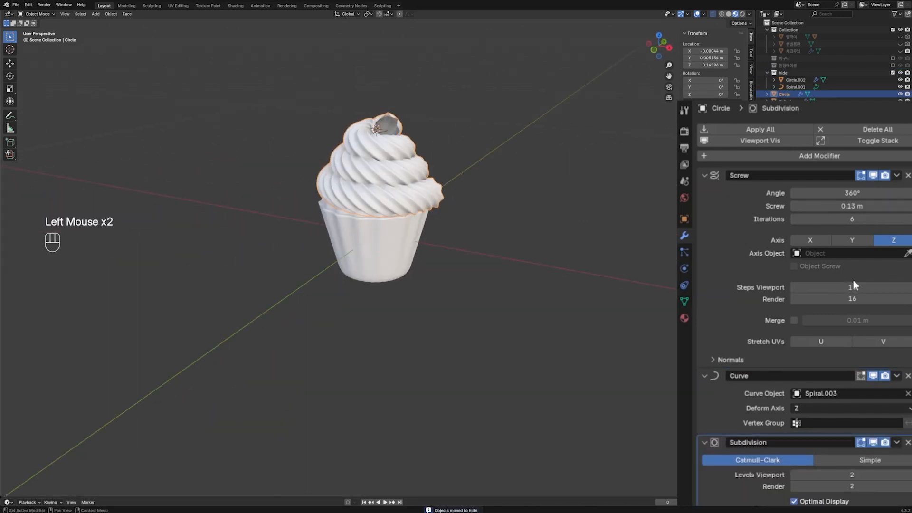
key(Return)
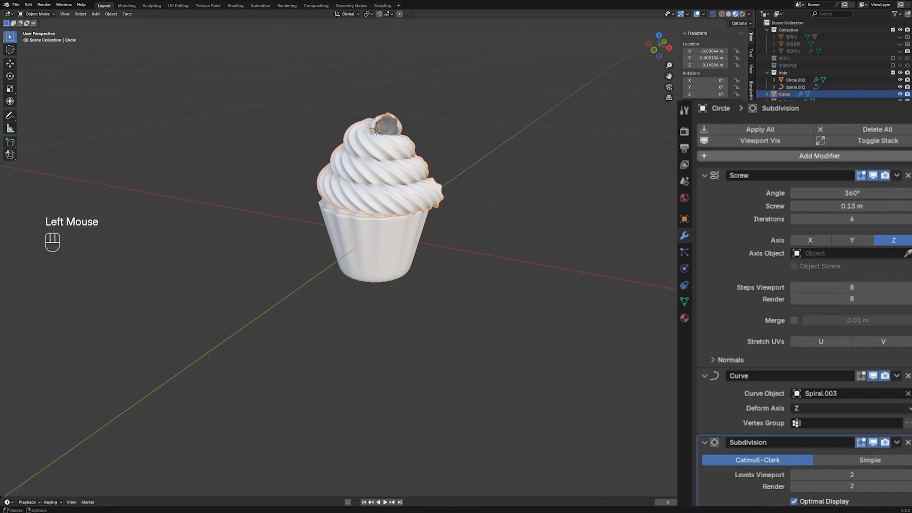
- Apply the cream's Screw and Curve modifiers and delete the spiral curve
click(896, 175)
click(890, 188)
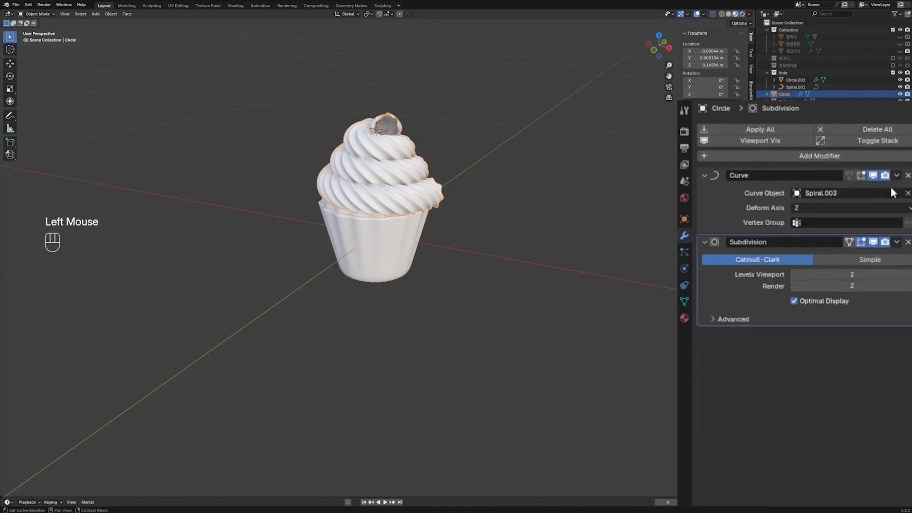
click(897, 175)
click(893, 189)
click(462, 171)
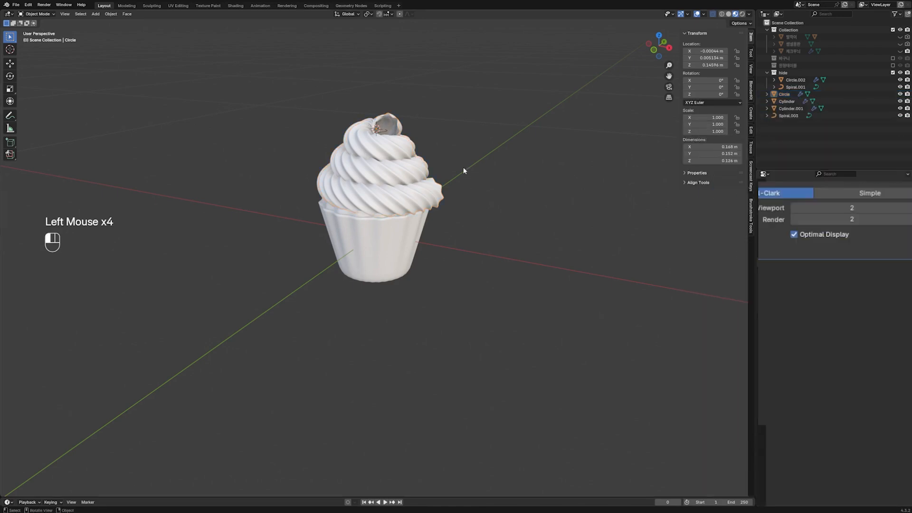
click(436, 176)
- Fill the open lower end of the cream swirl with a face and scale that face to about 0.673
key(Tab)
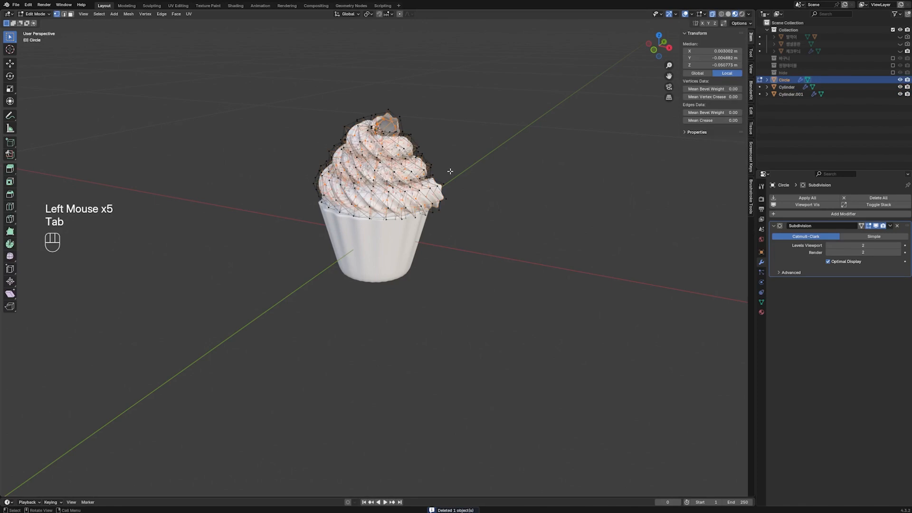
middle_drag(450, 172, 361, 205)
key(alt+z)
key(2)
alt+click(353, 206)
key(f)
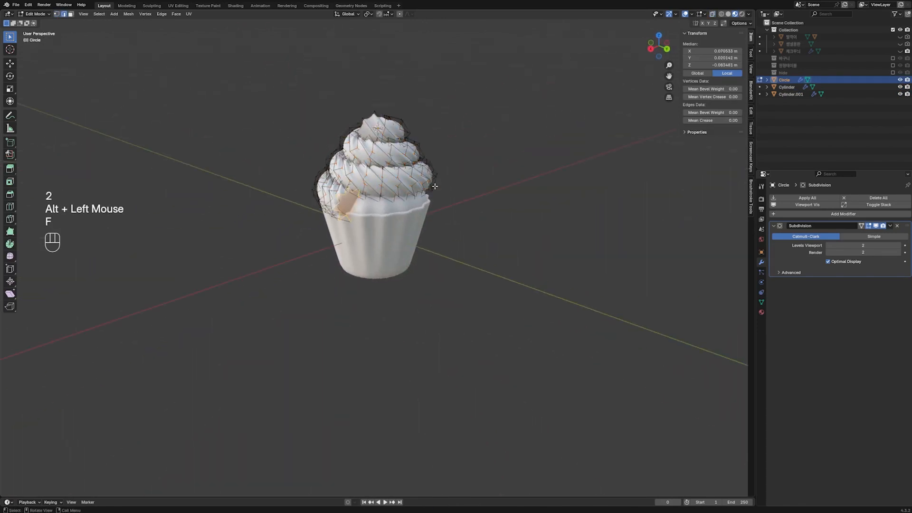
key(s)
click(400, 122)
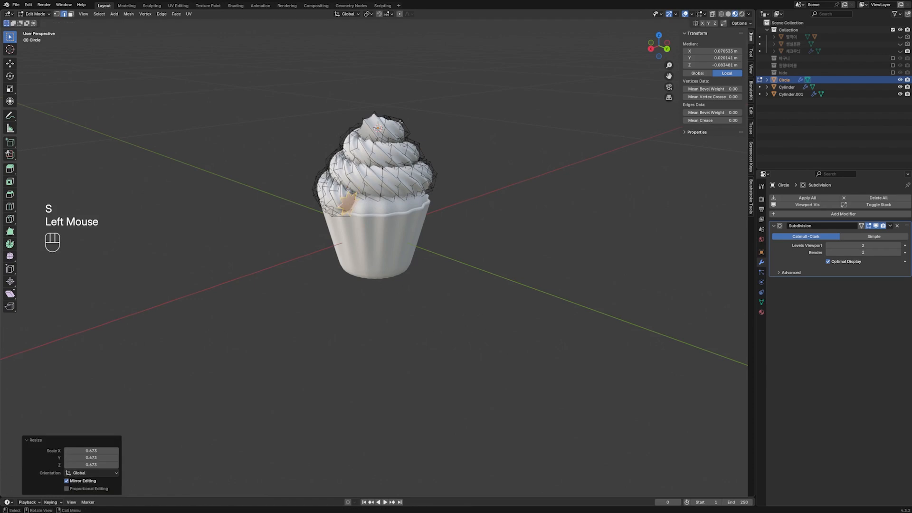
- Turn on proportional editing and move the cream's lower end face with an adjusted influence radius
click(405, 14)
scroll(356, 164, up, 2)
shift+middle_drag(356, 164, 397, 313)
middle_click(397, 313)
key(g)
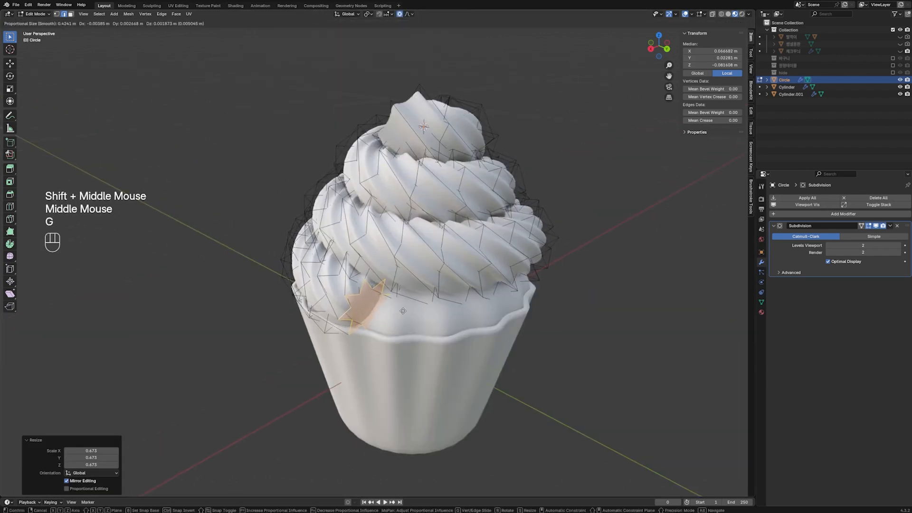
scroll(402, 310, up, 3)
key(y)
key(x)
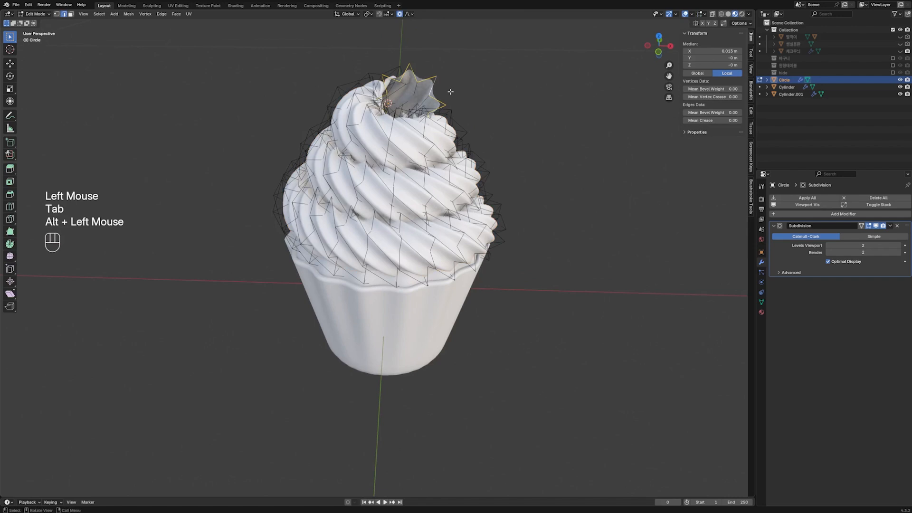
- Fill the open upper end of the cream swirl with a face and rotate it about the X axis
key(f)
mouse_move(491, 92)
middle_down()
mouse_move(418, 77)
mouse_move(479, 96)
middle_up()
key(r)
key(x)
click(537, 137)
- Extrude the cream's upper end face, scale it into a tip and move it along Z with proportional editing
key(e)
click(510, 99)
key(s)
click(458, 90)
key(g)
key(z)
scroll(457, 114, up, 5)
scroll(455, 124, down, 1)
click(455, 126)
- Place the 3D cursor just above the cream and add a cylinder there
shift+right_click(498, 164)
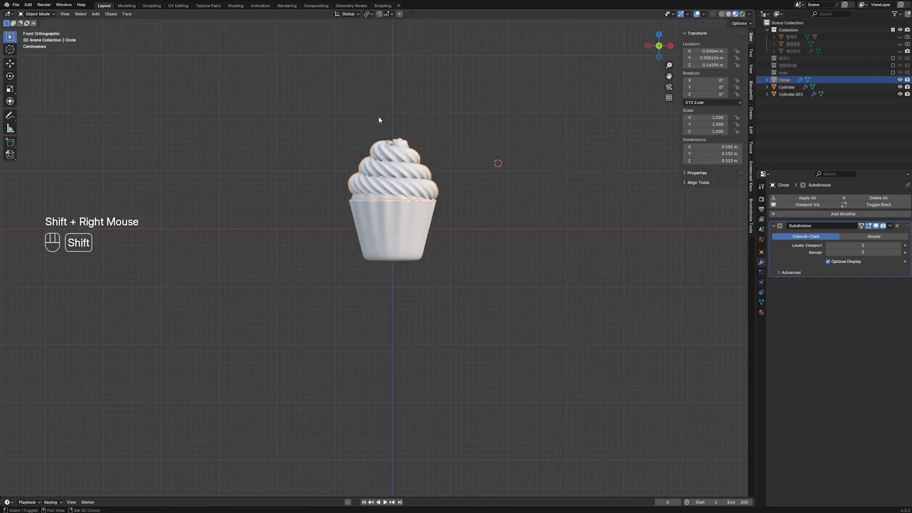
shift+right_click(379, 118)
shift+middle_drag(378, 119, 387, 173)
scroll(394, 164, up, 3)
key(shift+a)
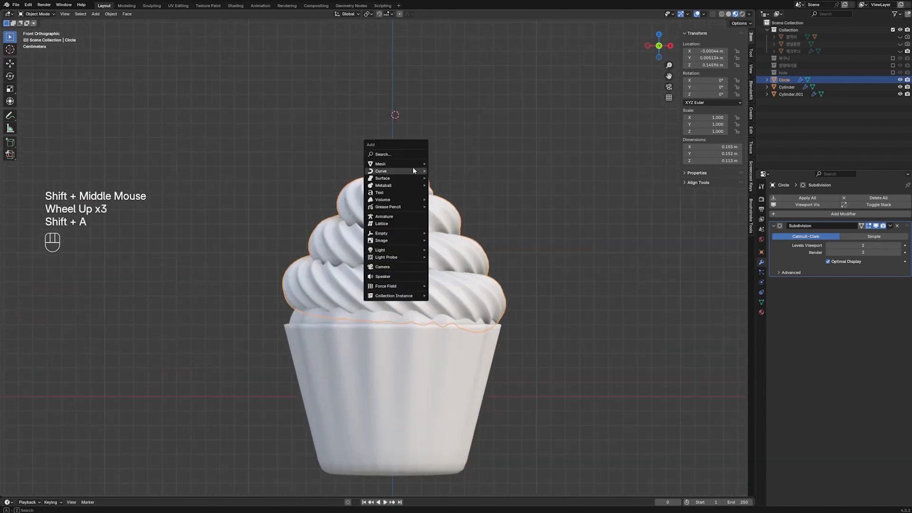
mouse_move(404, 164)
click(447, 199)
- Scale the cylinder uniformly to about 0.094 and thin it in X and Y only, forming a small rod
key(s)
click(460, 102)
key(s)
key(shift+z)
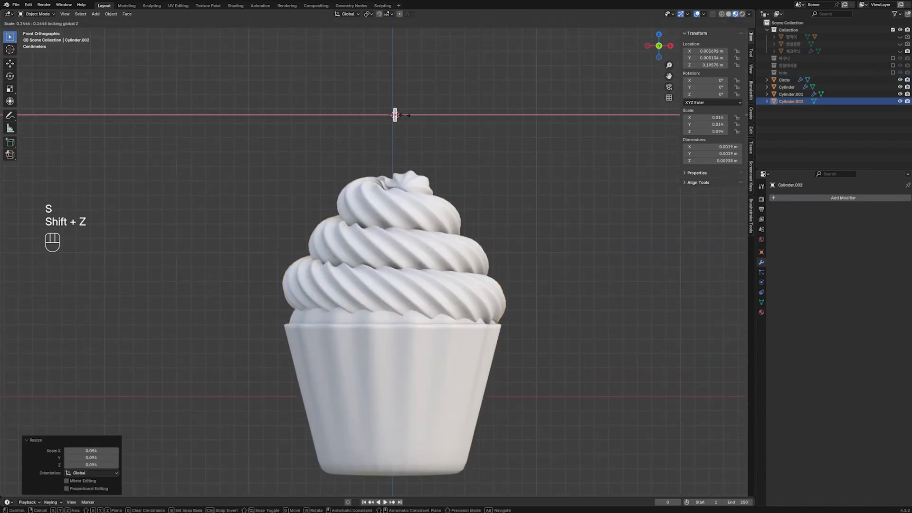
click(402, 115)
- Apply the small cylinder's scale and open its mesh for editing
scroll(403, 115, up, 2)
shift+middle_drag(402, 115, 387, 256)
key(ctrl+a)
key(Tab)
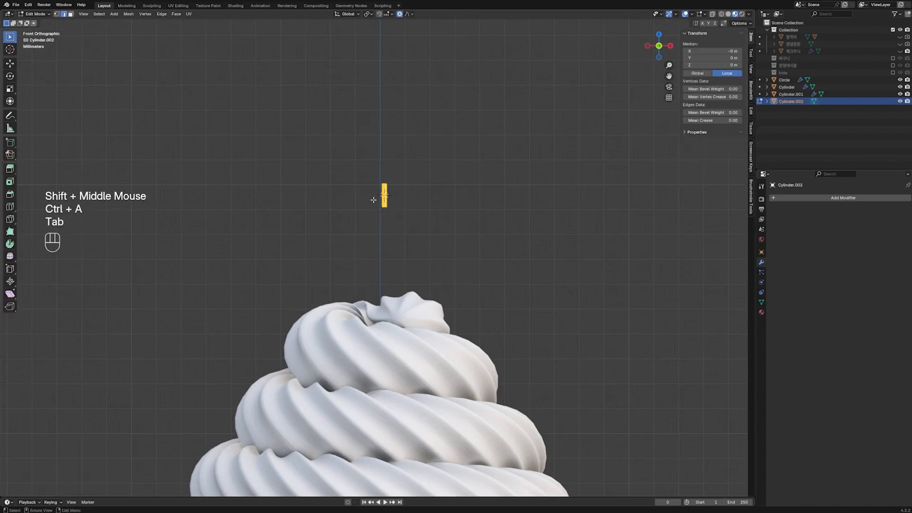
- Bevel the edge loops at both ends of the small rod with 4 segments, forming fully rounded caps
scroll(389, 183, up, 3)
key(KP_Decimal)
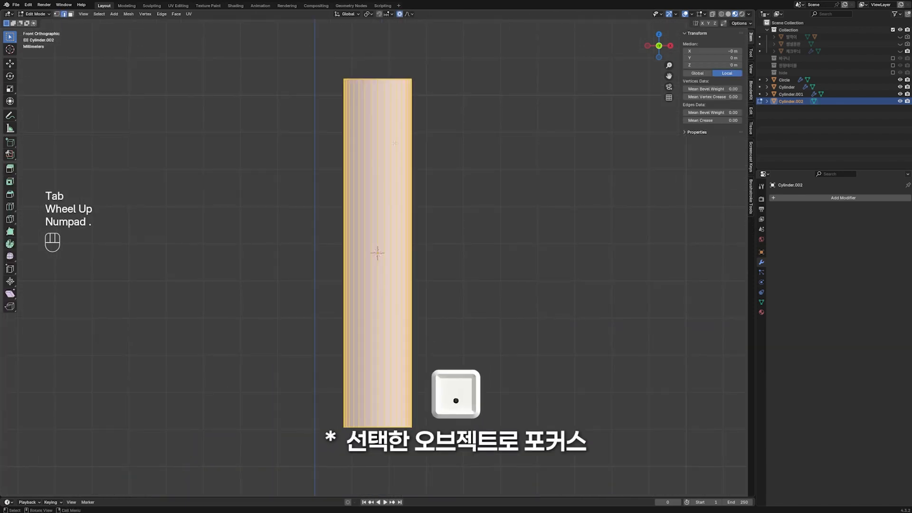
click(381, 77)
alt+click(386, 79)
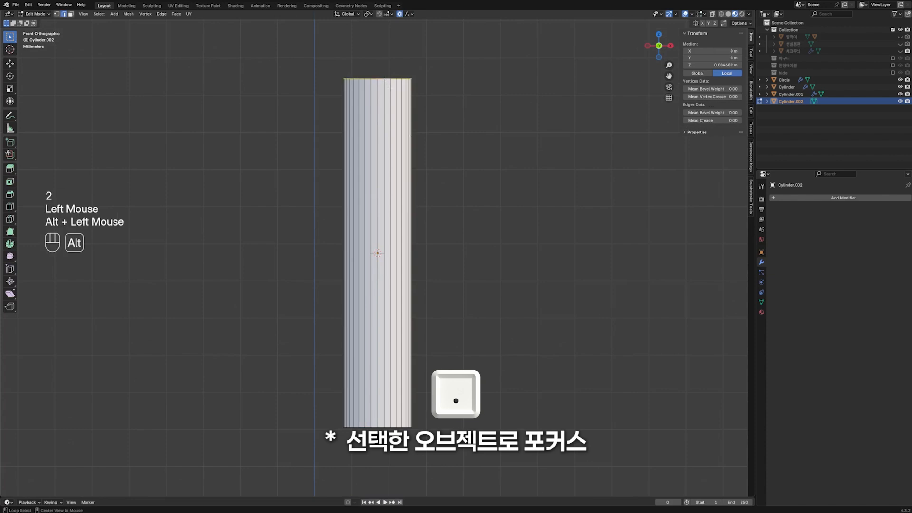
alt+shift+click(443, 426)
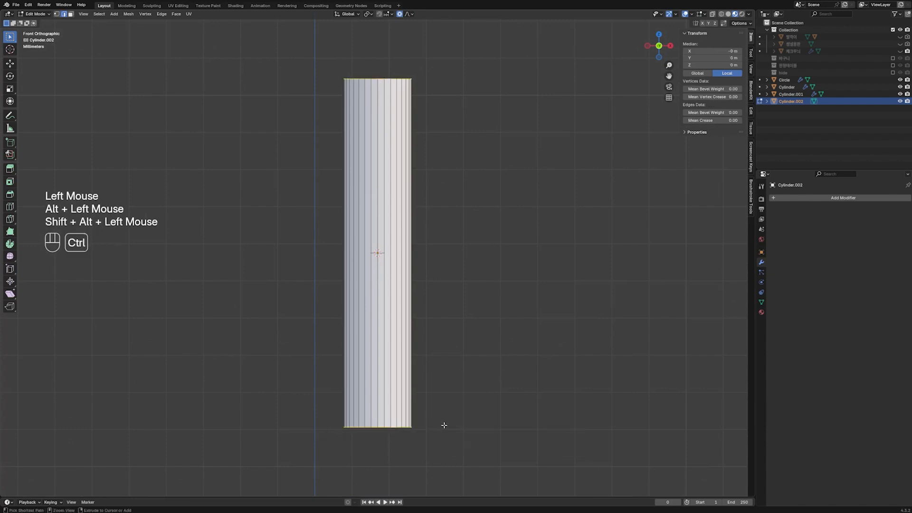
key(ctrl+b)
scroll(513, 404, up, 2)
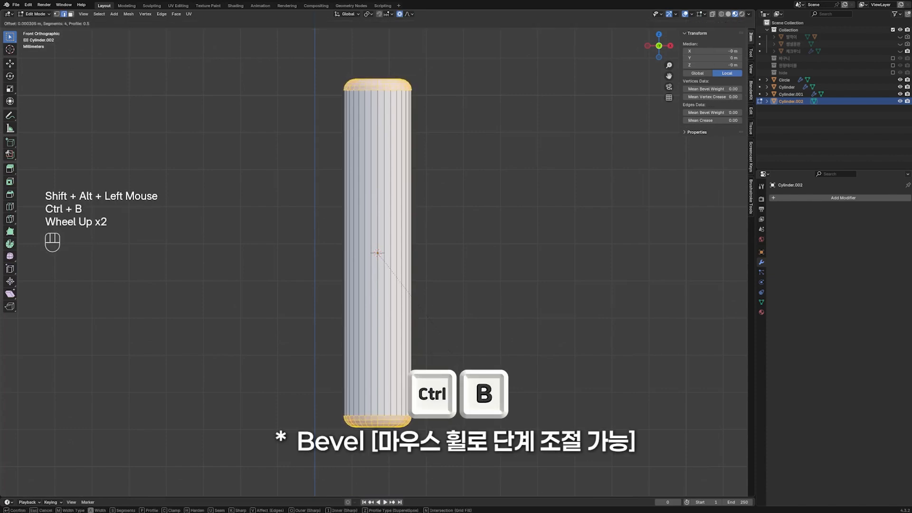
click(540, 390)
- Add five evenly spaced loop cuts along the rod's length and leave mesh editing
key(ctrl+r)
scroll(402, 253, up, 2)
click(402, 252)
right_click(447, 279)
scroll(447, 278, down, 1)
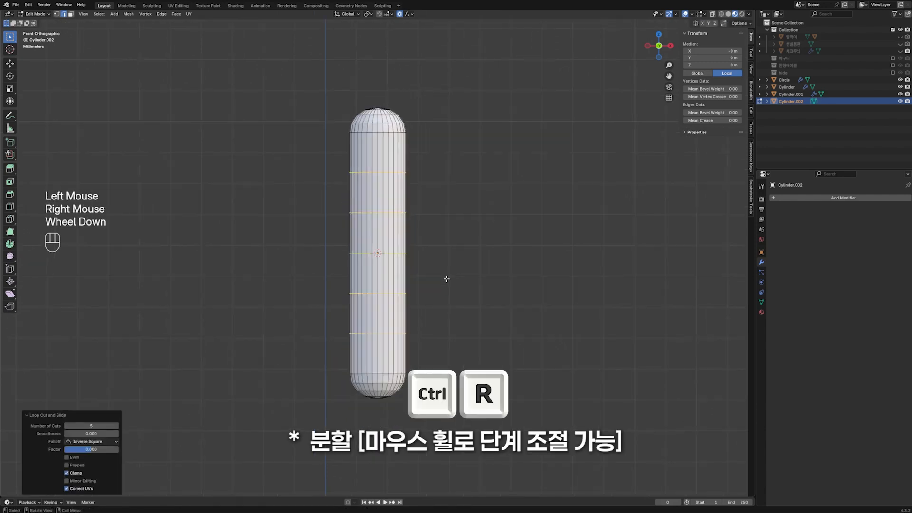
scroll(446, 279, down, 1)
key(Tab)
- Add a Simple Deform modifier to the rod, set to Bend around the Y axis
click(833, 199)
mouse_move(827, 197)
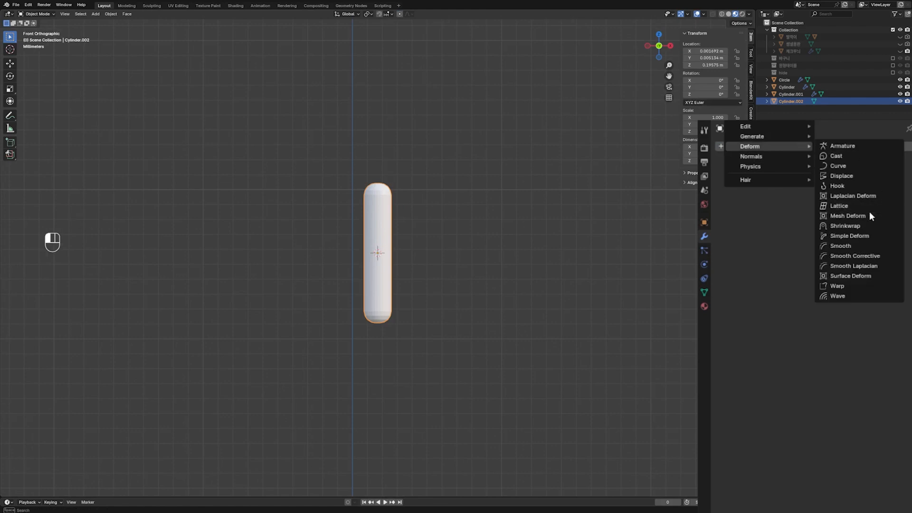
click(854, 236)
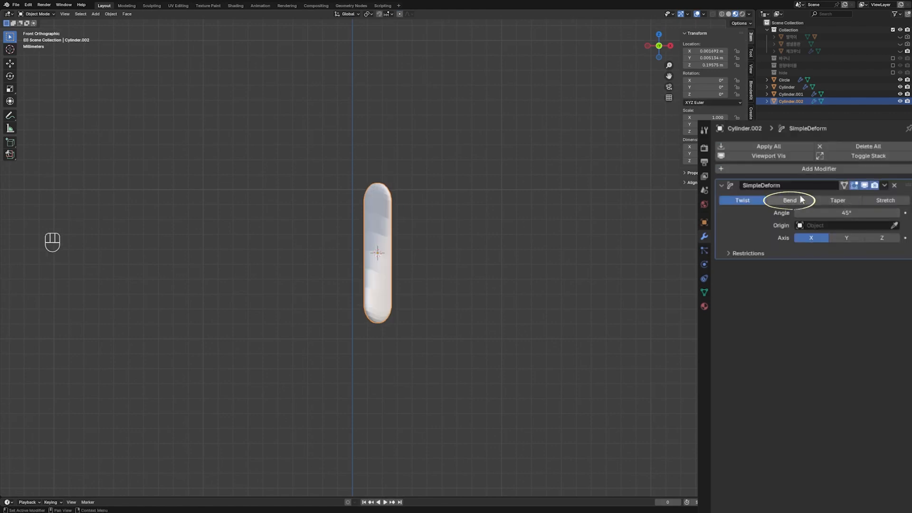
click(802, 200)
click(847, 237)
- Shade the bent rod smooth and rename it 스프링클
click(400, 202)
key(Tab)
key(Tab)
click(398, 201)
right_click(397, 201)
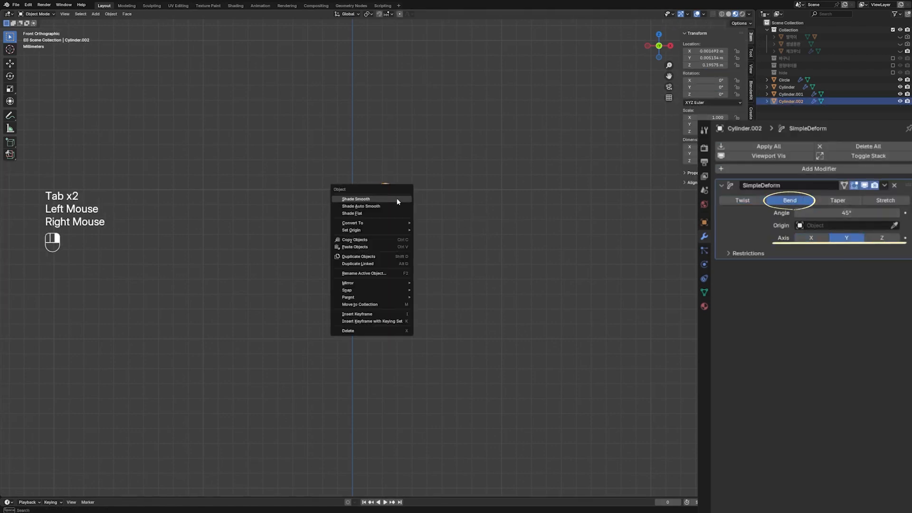
click(398, 202)
key(F2)
text(ㅂ)
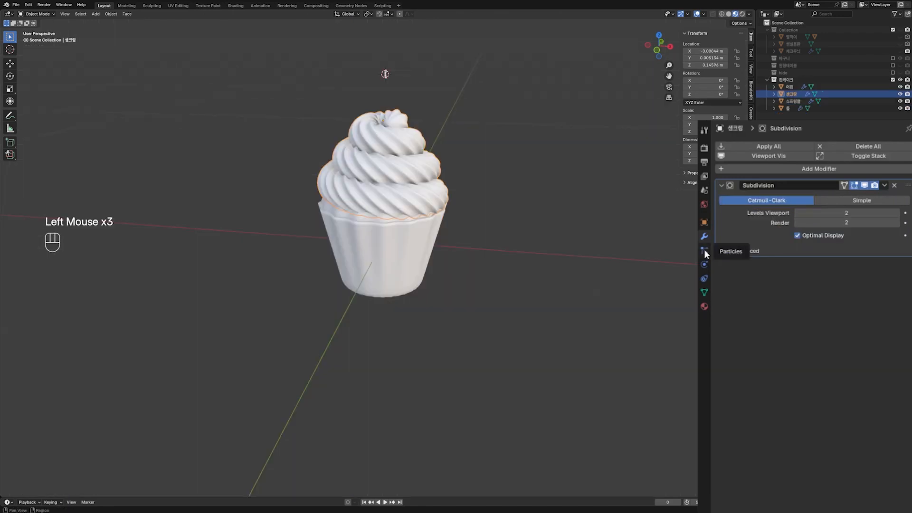
- Add a particle system to the cream object and name its particle settings 컵케이크
click(705, 250)
click(908, 146)
click(791, 188)
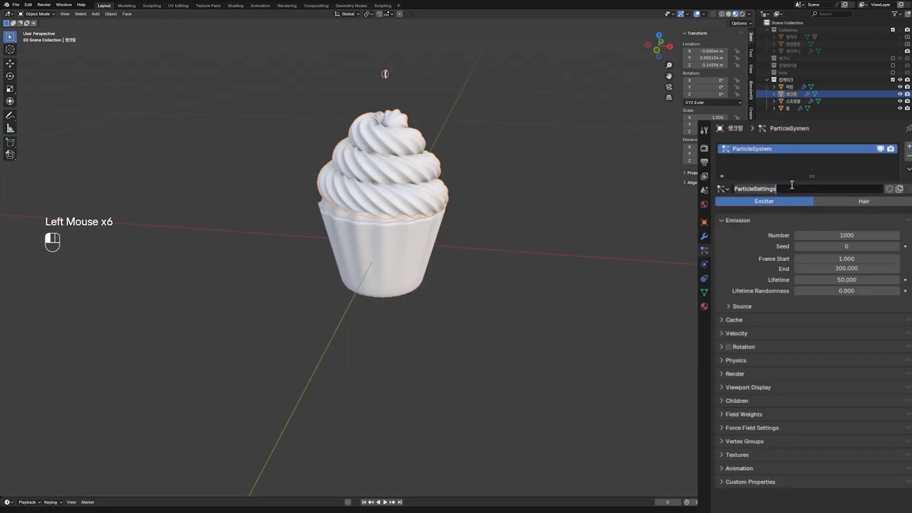
- Set the particle emission to end at frame 1, with a lifetime of 500 and 300 particles
click(846, 268)
text(1)
key(Return)
double_click(849, 280)
text(500)
key(Return)
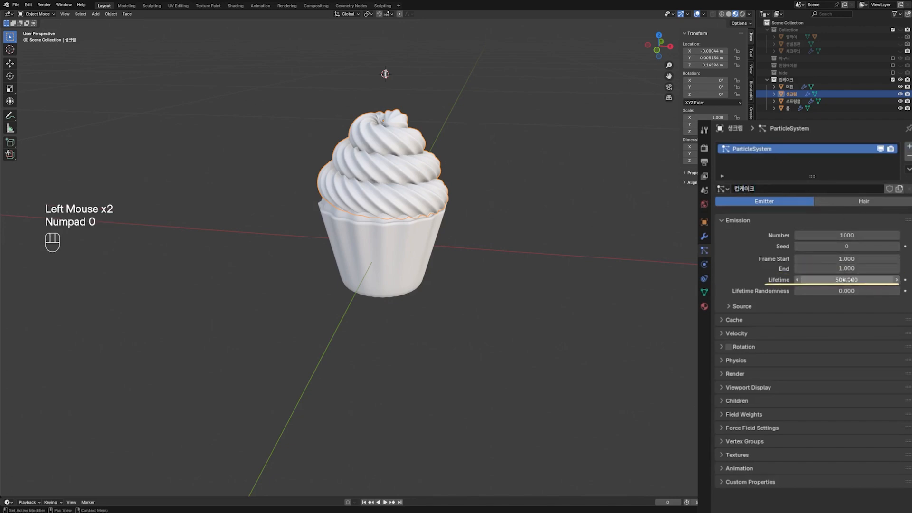
click(845, 234)
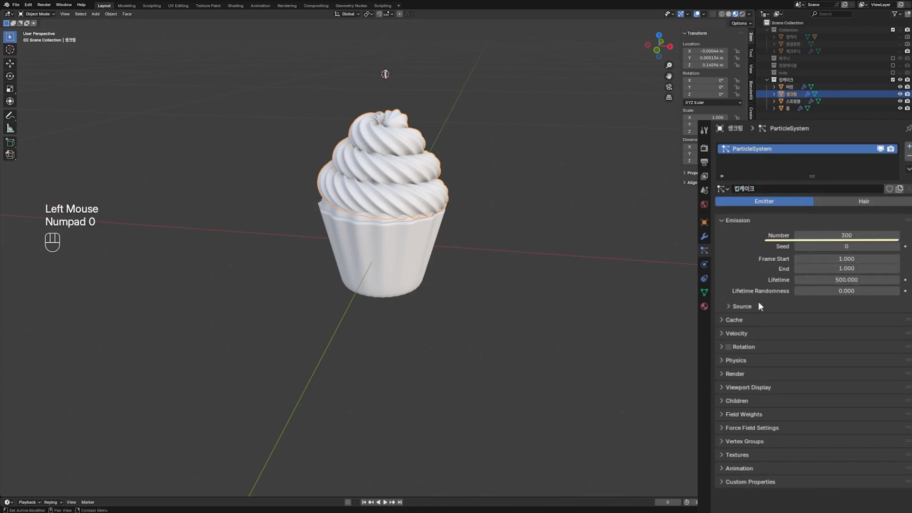
- Render the particles as instances of the 스프링클 object with scale 0.62 and scale randomness about 0.516
click(725, 373)
click(852, 389)
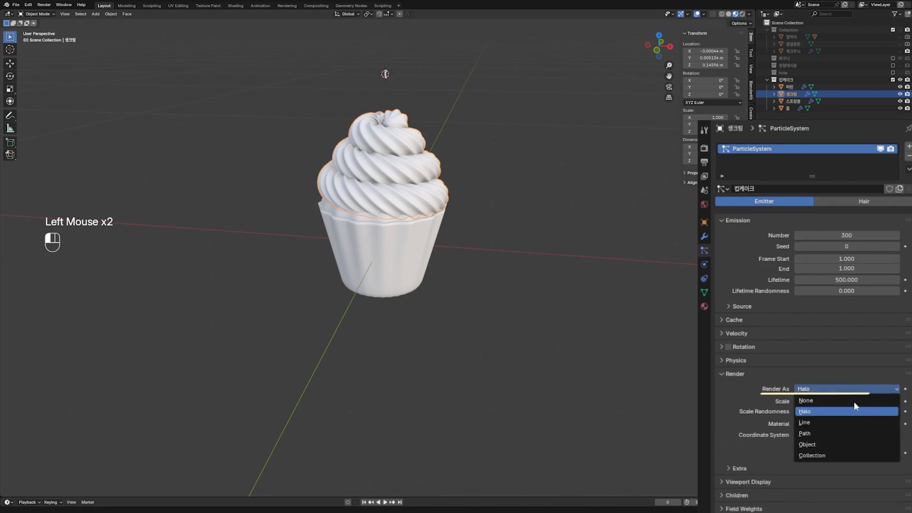
click(813, 445)
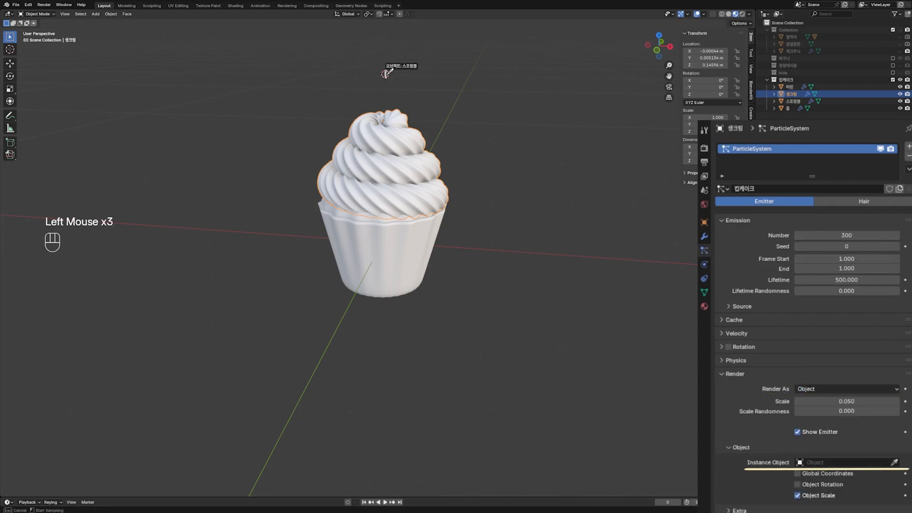
click(897, 401)
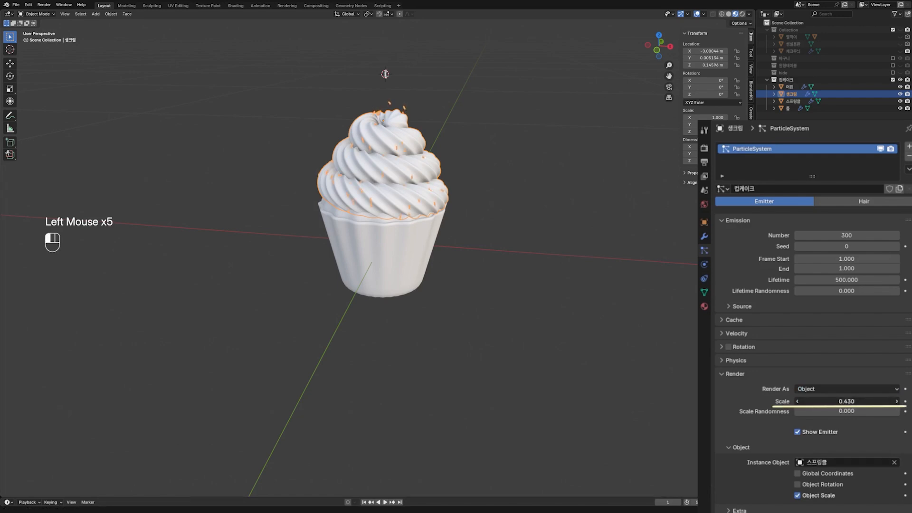
drag(847, 401, 870, 411)
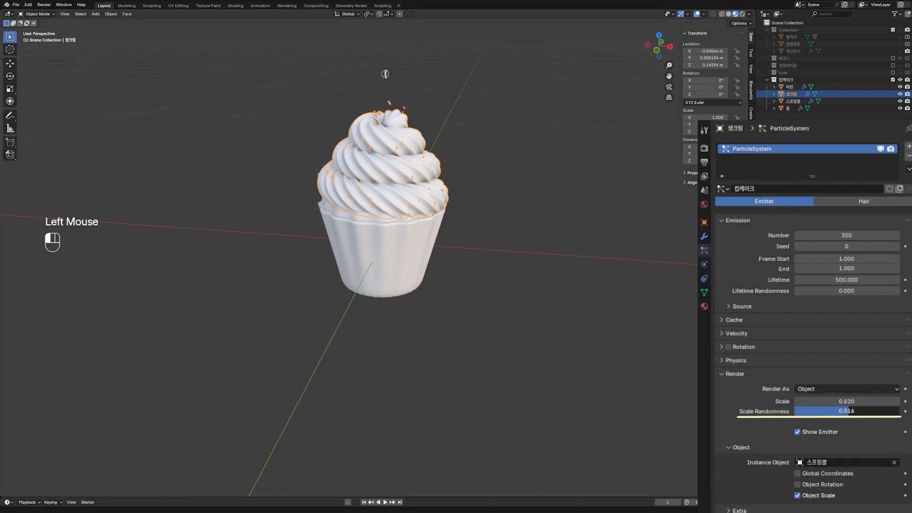
- Set the render scale of the whipped cream's sprinkle particles to 0.8
scroll(469, 248, up, 1)
shift+middle_drag(469, 247, 471, 293)
scroll(473, 238, up, 2)
shift+middle_drag(475, 214, 477, 287)
scroll(494, 286, down, 1)
click(545, 280)
click(843, 401)
text(.8)
key(Return)
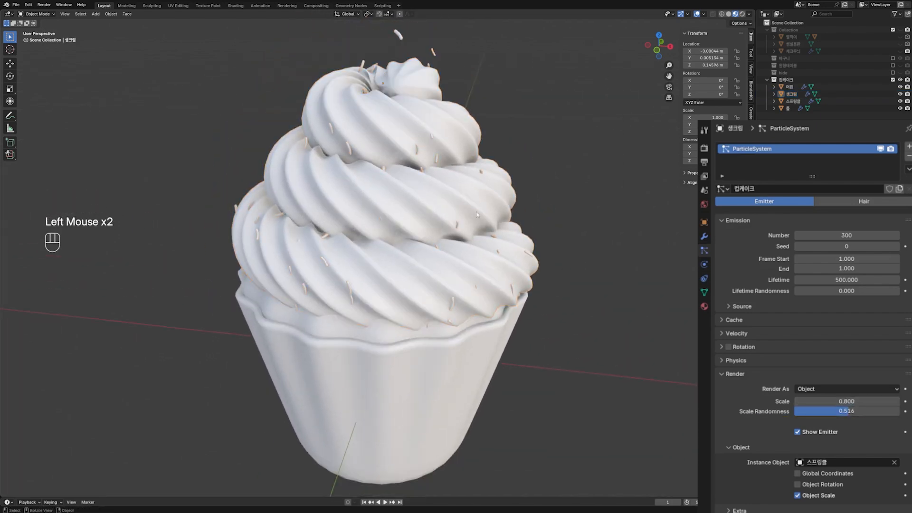
- Change the distribution of the particle emission source to Random
click(740, 307)
click(873, 343)
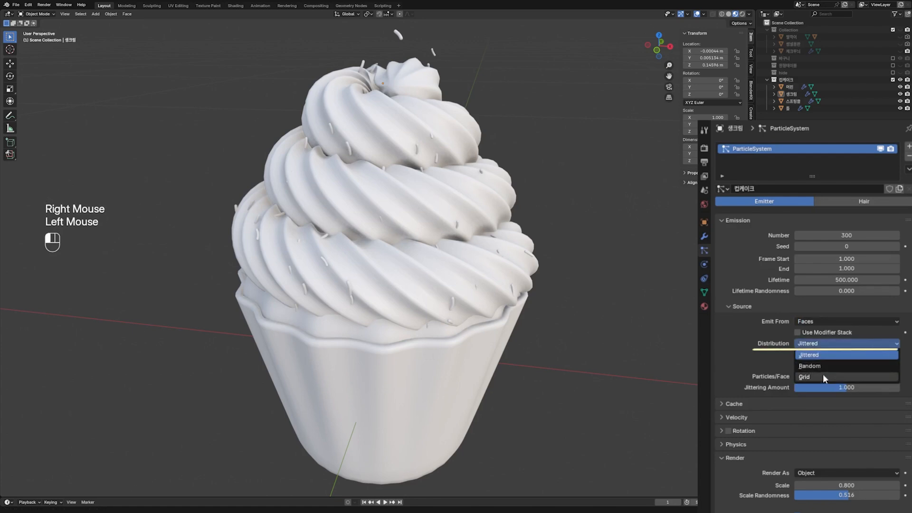
click(827, 365)
click(765, 148)
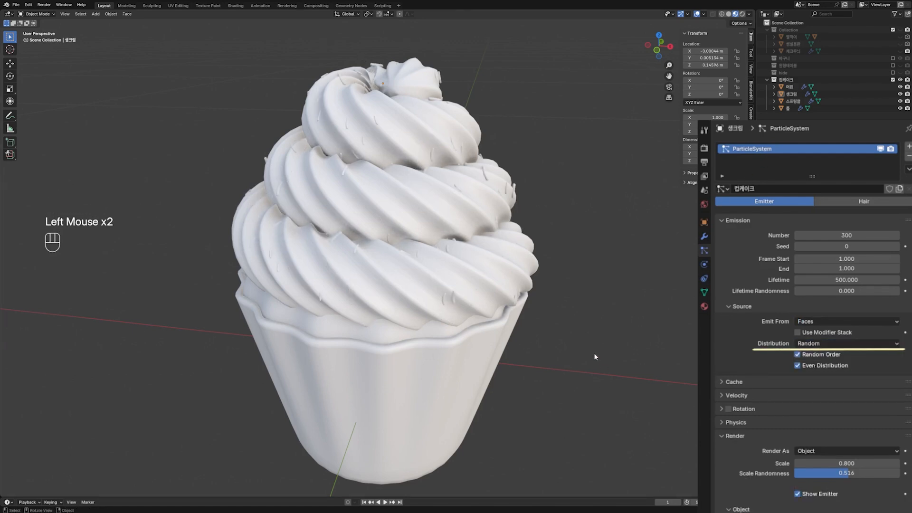
mouse_move(569, 312)
middle_down()
mouse_move(586, 323)
mouse_move(605, 320)
mouse_move(586, 298)
middle_up()
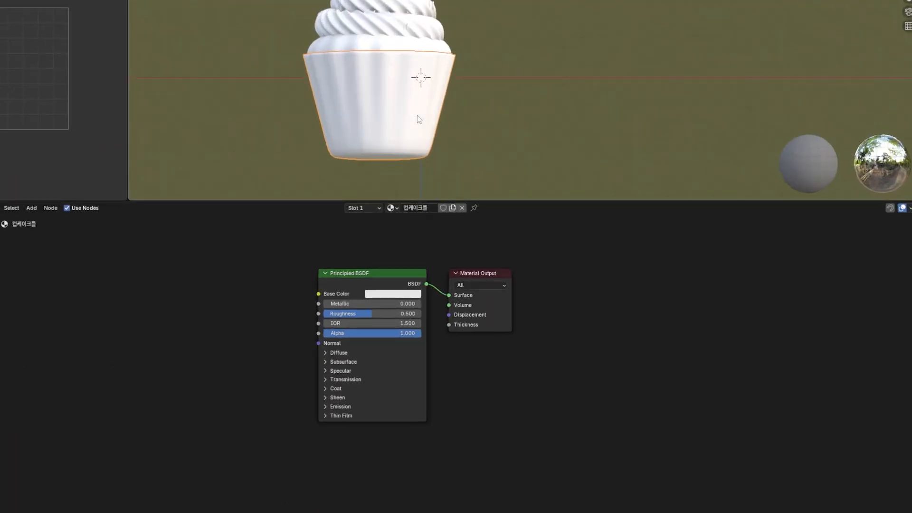
- Add a Wave Texture with Texture Coordinate and Mapping nodes to the cupcake liner's material, driving the mapping from UV
scroll(418, 117, up, 1)
shift+middle_drag(446, 133, 511, 131)
middle_drag(366, 267, 485, 269)
key(shift+a)
text(wave)
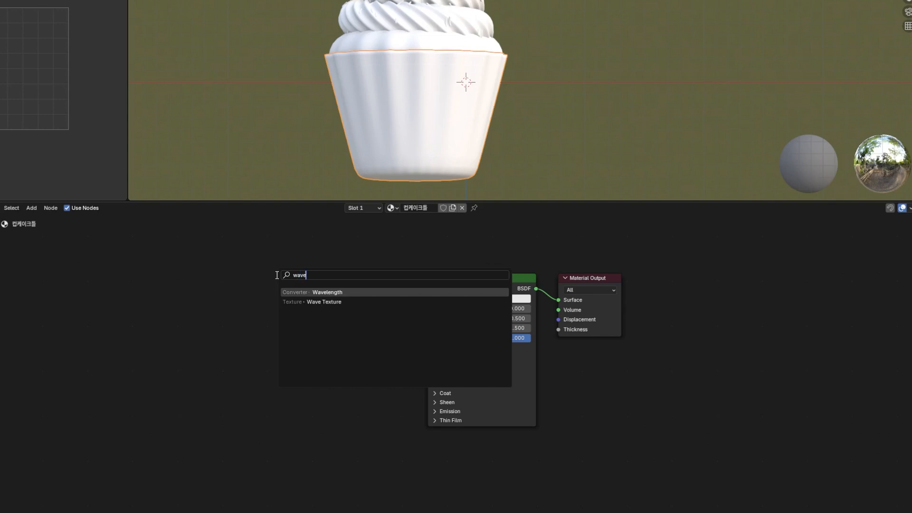
click(324, 302)
click(380, 279)
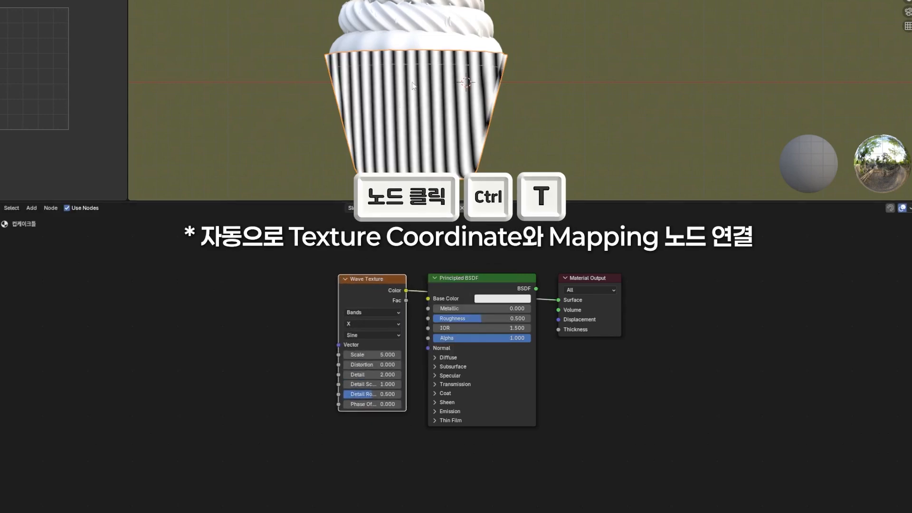
key(ctrl+t)
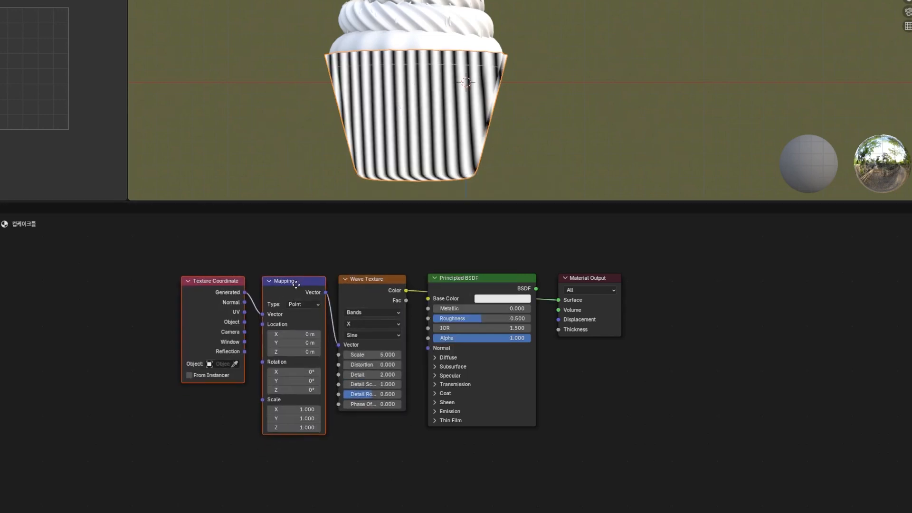
drag(244, 313, 262, 314)
- Unwrap the liner mesh with a Cylinder Projection and enable Clip to Bounds
key(Tab)
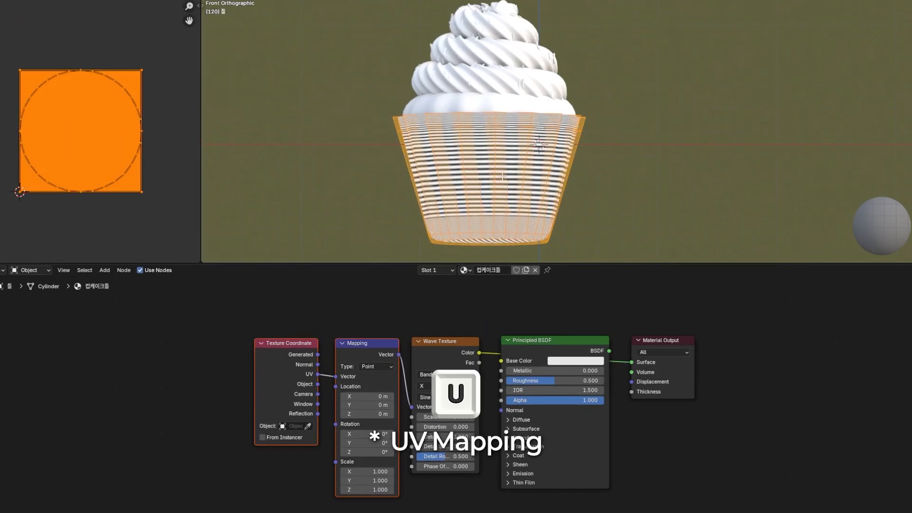
key(u)
click(470, 109)
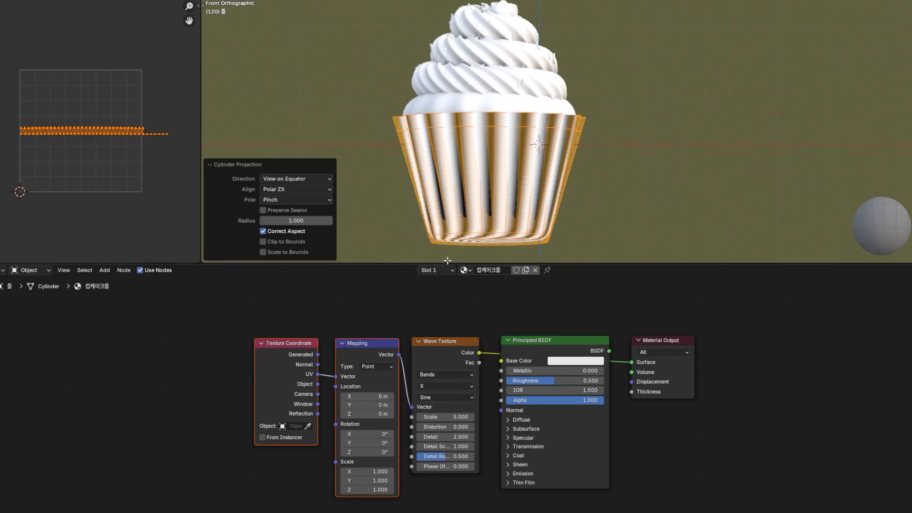
middle_drag(450, 214, 471, 189)
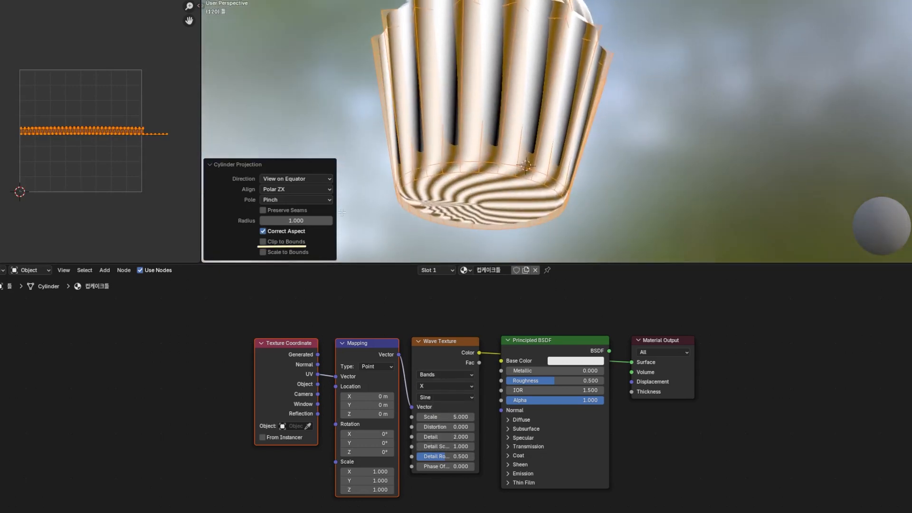
click(263, 242)
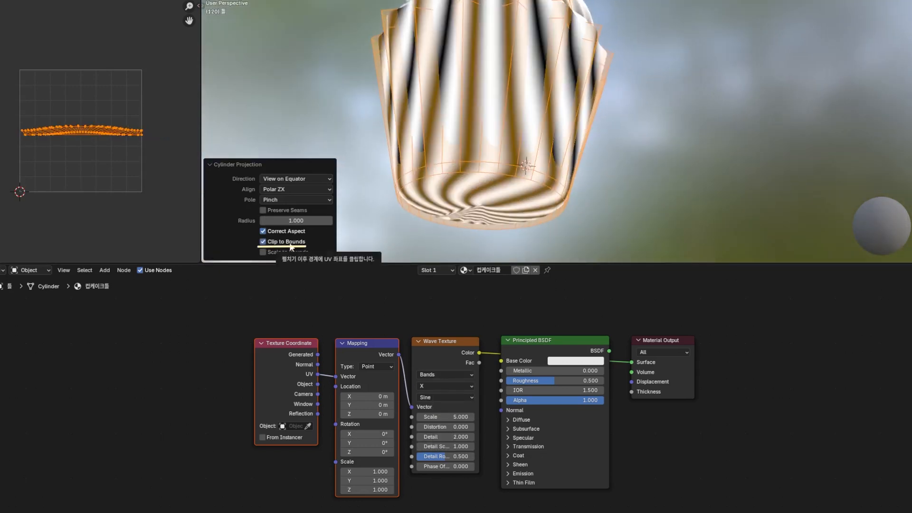
- Set the cylinder projection's direction to Align to Object and return to the front view
middle_drag(456, 162, 442, 178)
click(297, 180)
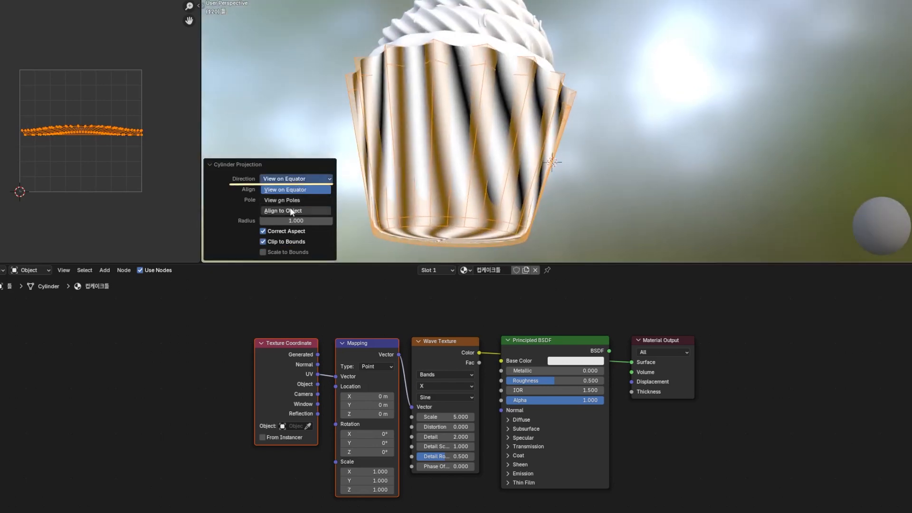
click(292, 211)
middle_drag(542, 161, 569, 198)
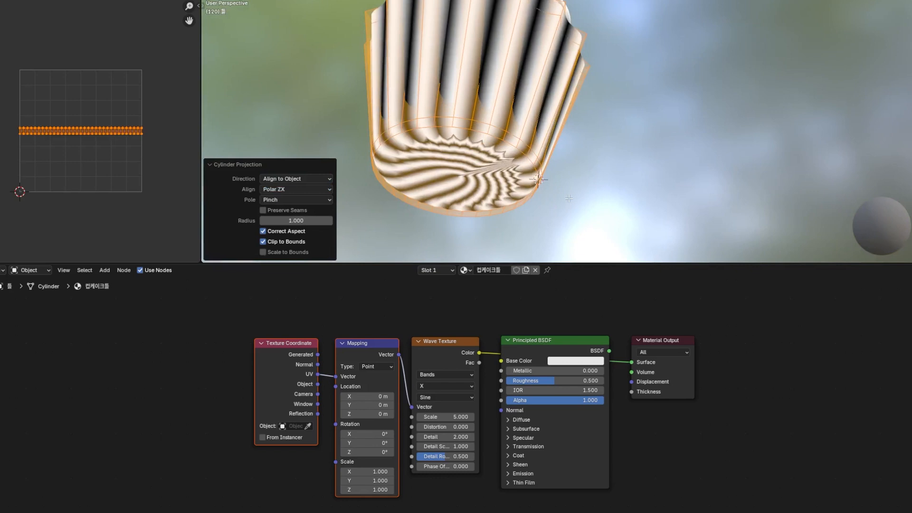
key(KP_1)
key(Tab)
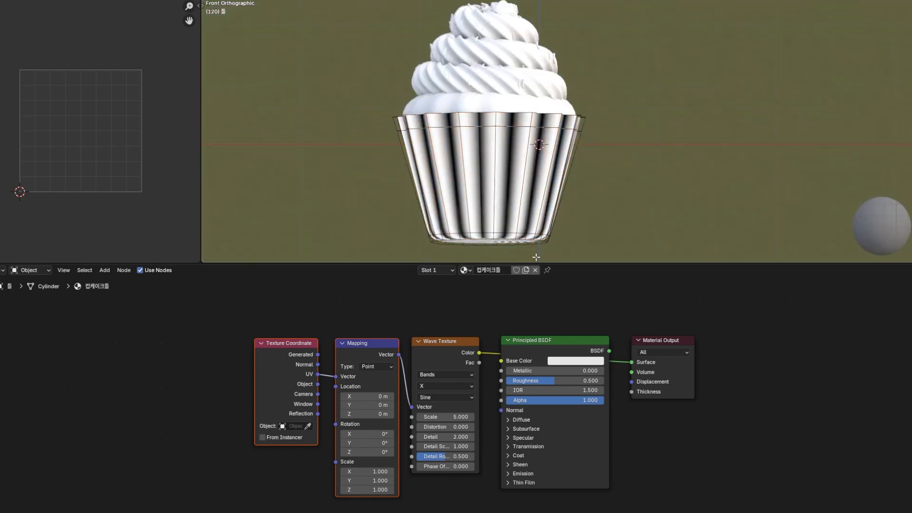
- Set the Wave Texture's scale to 8 and return the liner to Object Mode
double_click(455, 416)
text(8)
key(Return)
key(Tab)
- Move the shader and output nodes aside and insert a Color Ramp after the Wave Texture
drag(708, 311, 697, 341)
key(shift+a)
text(color)
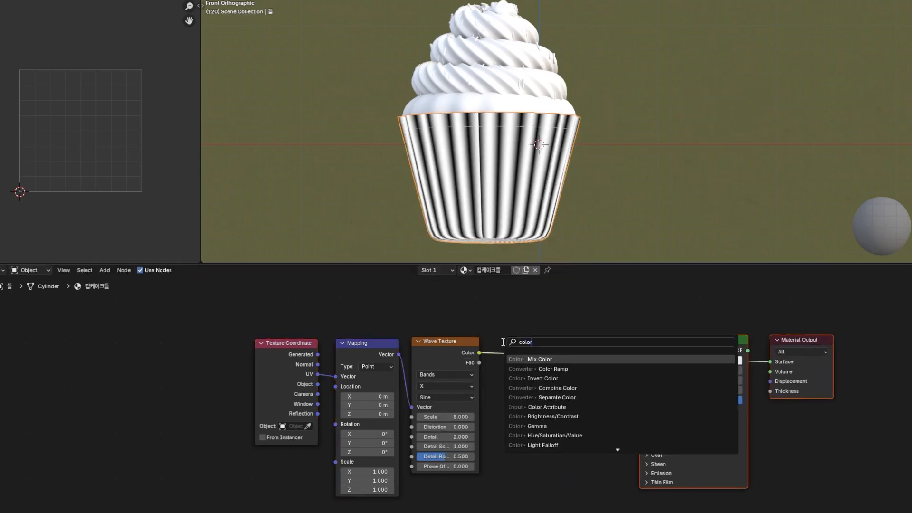
click(553, 369)
- Colour the Color Ramp's first stop #FFA1B5FF and its last stop a muted dusty pink
click(535, 410)
click(561, 395)
key(ctrl+v)
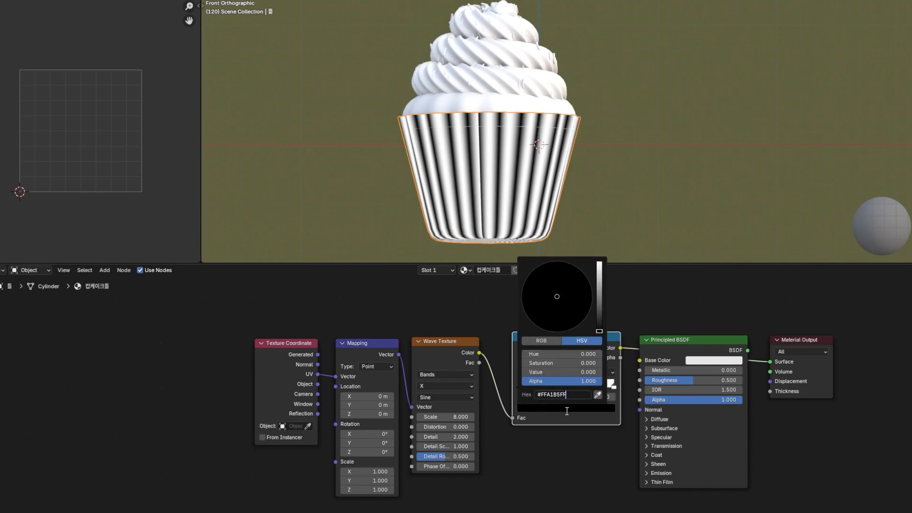
key(Return)
click(614, 387)
click(590, 413)
click(551, 391)
key(ctrl+v)
key(Return)
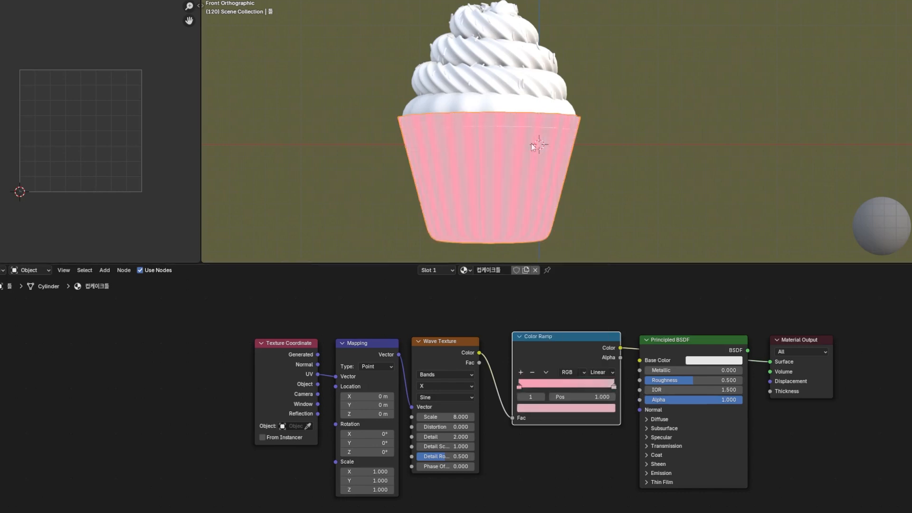
- Add a Noise Texture below the Wave Texture and preview it on the liner
key(shift+a)
text(nois)
key(Return)
click(436, 373)
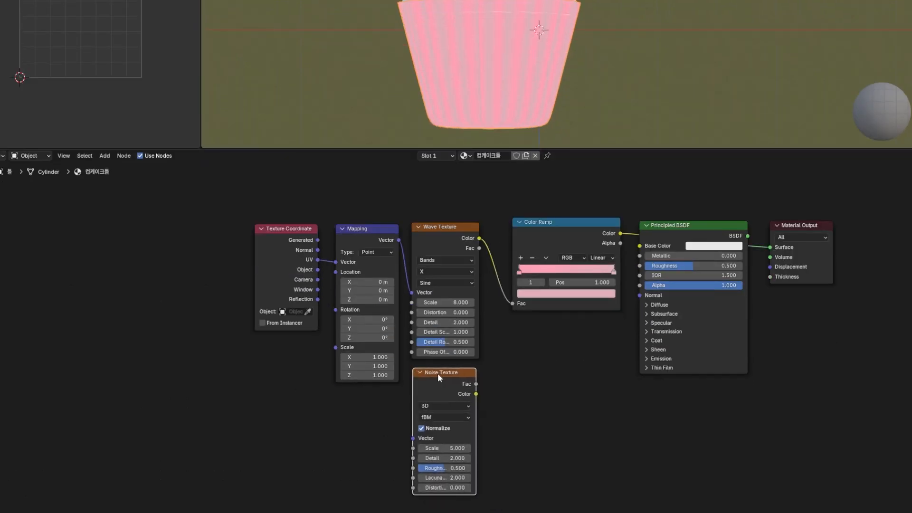
ctrl+shift+click(382, 420)
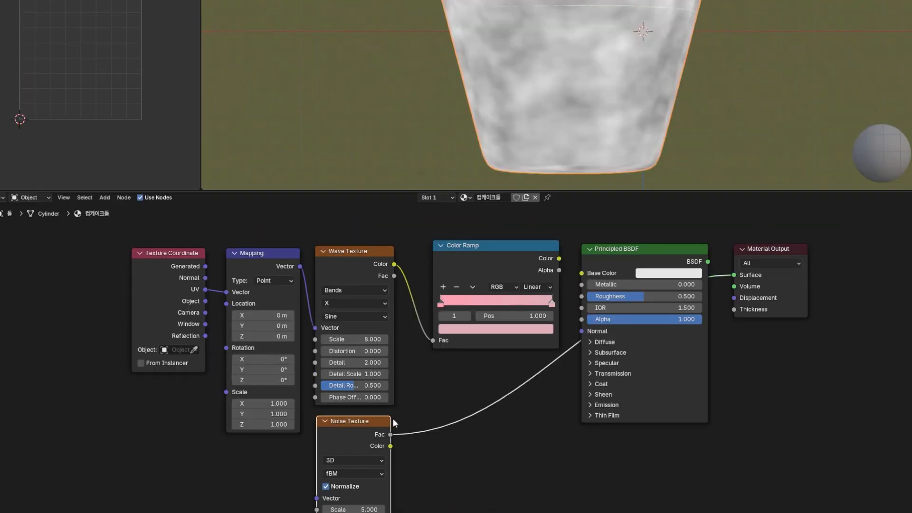
- Set the Noise Texture's scale to 30
middle_drag(464, 461, 493, 411)
double_click(396, 459)
text(30)
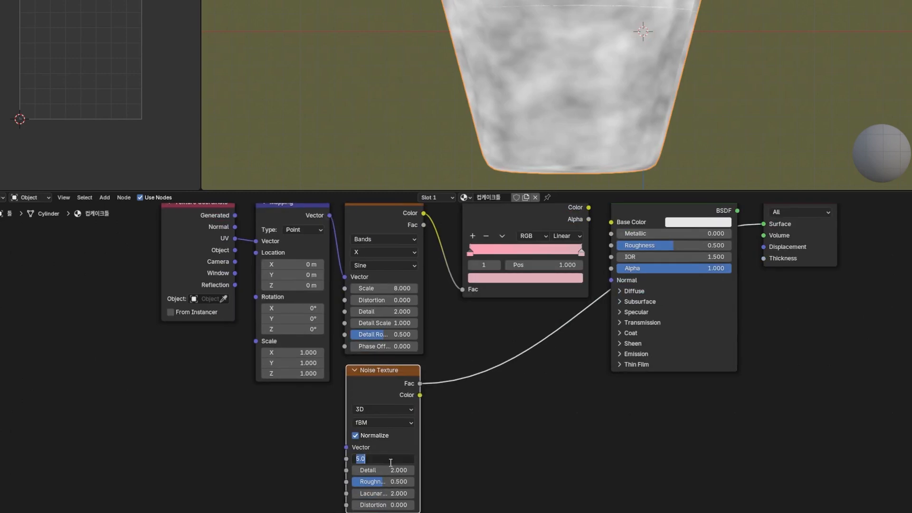
key(Return)
- Duplicate the Color Ramp and insert the copy after the Noise Texture's Fac output
middle_drag(551, 308, 535, 329)
click(491, 218)
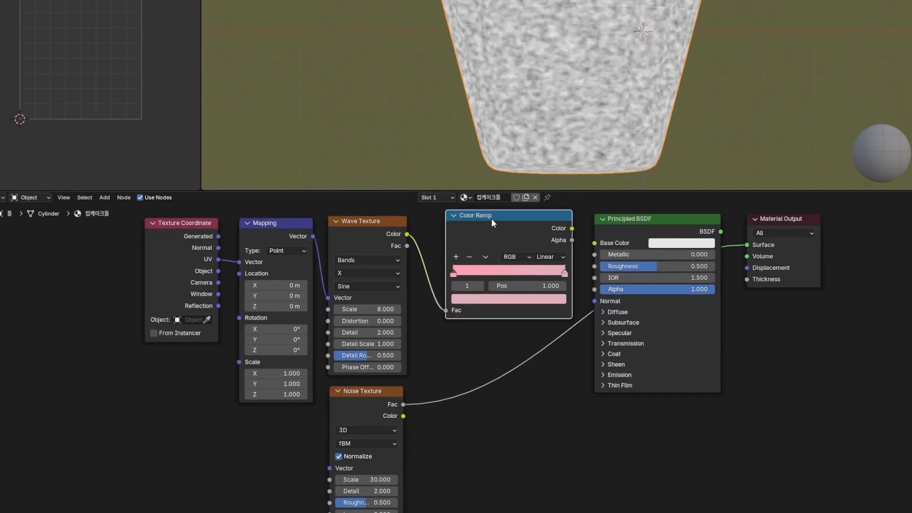
key(shift+d)
click(496, 338)
drag(526, 339, 523, 361)
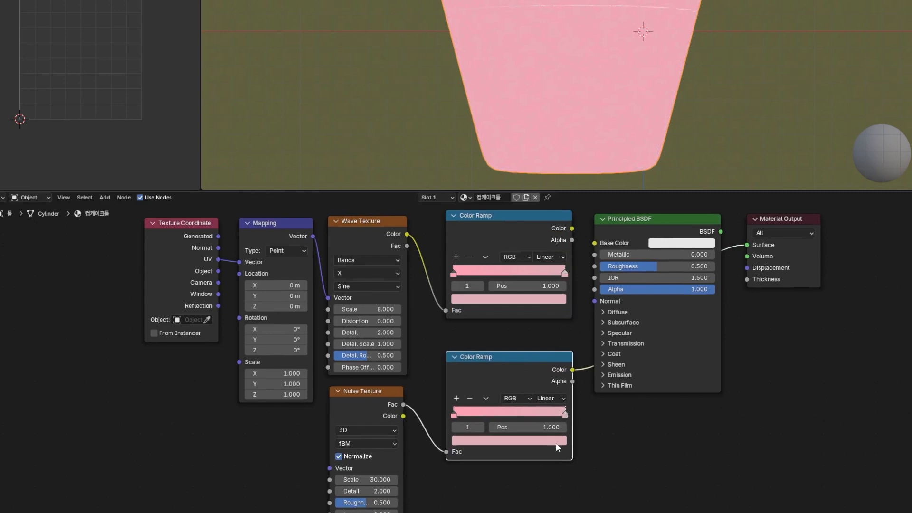
- Change the last stop of the noise Color Ramp to a paler pink
click(508, 440)
click(648, 448)
middle_drag(648, 449, 629, 452)
- Combine both Color Ramps with a Mix node and move the Principled BSDF and Material Output away to make room
click(497, 221)
shift+click(488, 358)
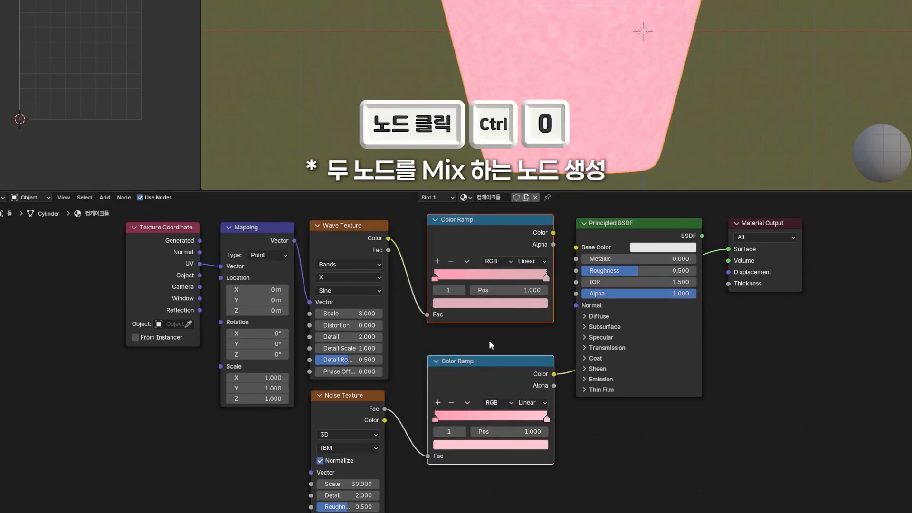
key(ctrl+0)
click(746, 221)
shift+click(689, 227)
drag(689, 227, 803, 225)
- Set the Mix factor to 0.7, connect its result to the Principled BSDF's Base Color, and position the node between the ramps and shader
click(601, 316)
drag(613, 313, 612, 261)
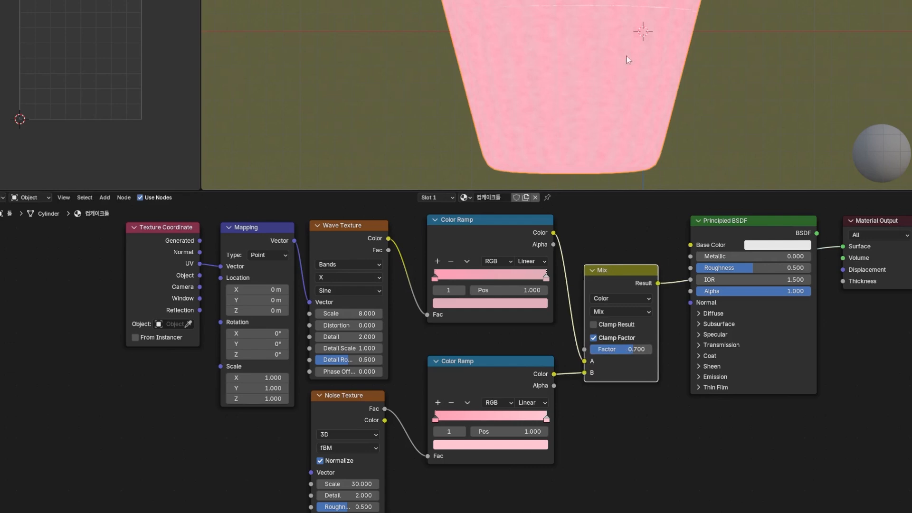
drag(662, 284, 691, 244)
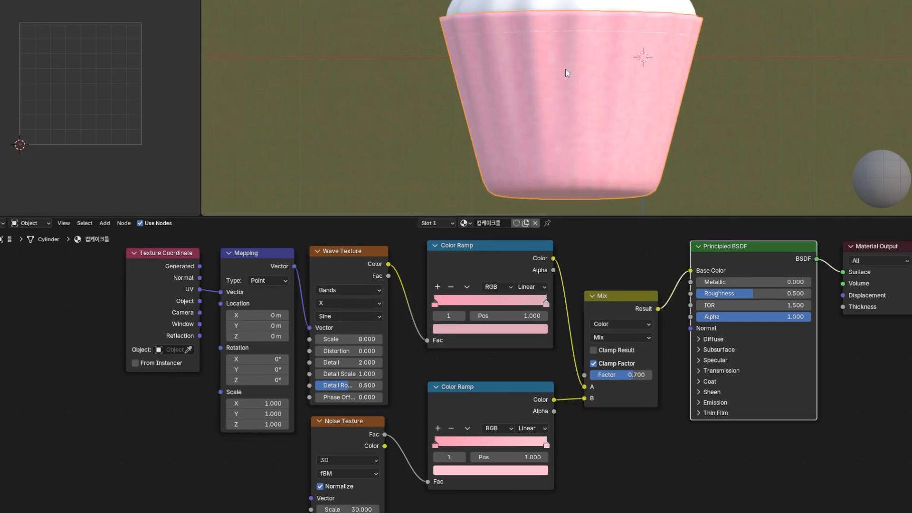
drag(623, 298, 628, 256)
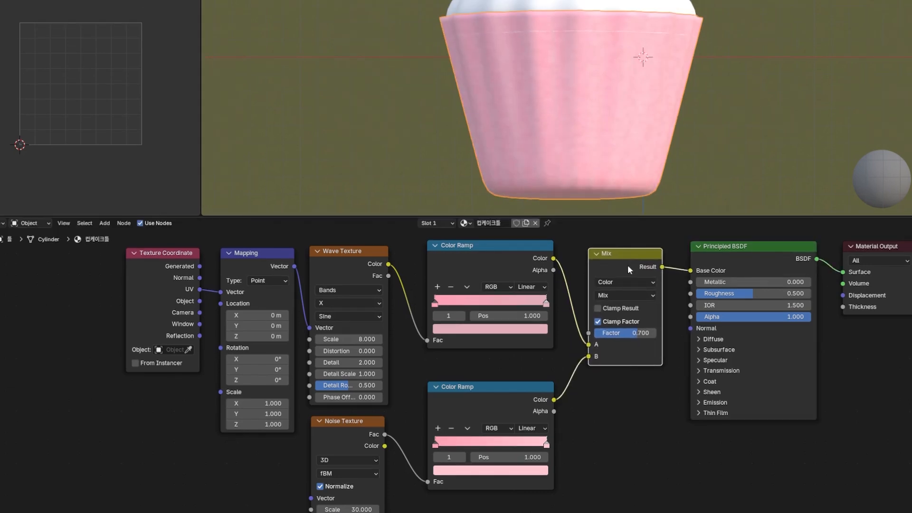
- Add a Bump node, feeding the wave Color Ramp's colour into Height and its output into the Principled BSDF's Normal
key(shift+a)
text(bump)
click(641, 461)
click(639, 457)
drag(554, 258, 602, 455)
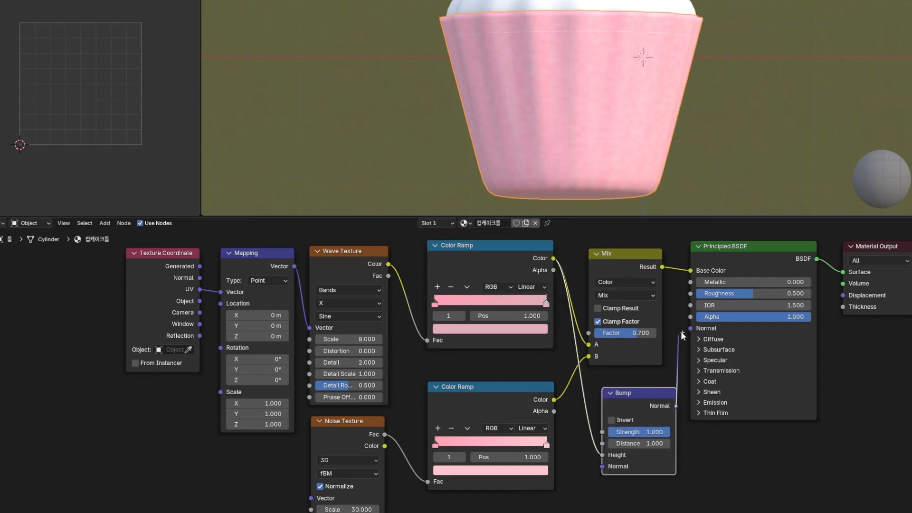
drag(676, 406, 691, 328)
- Set the Bump node's strength to 0.5
click(652, 431)
text(0.)
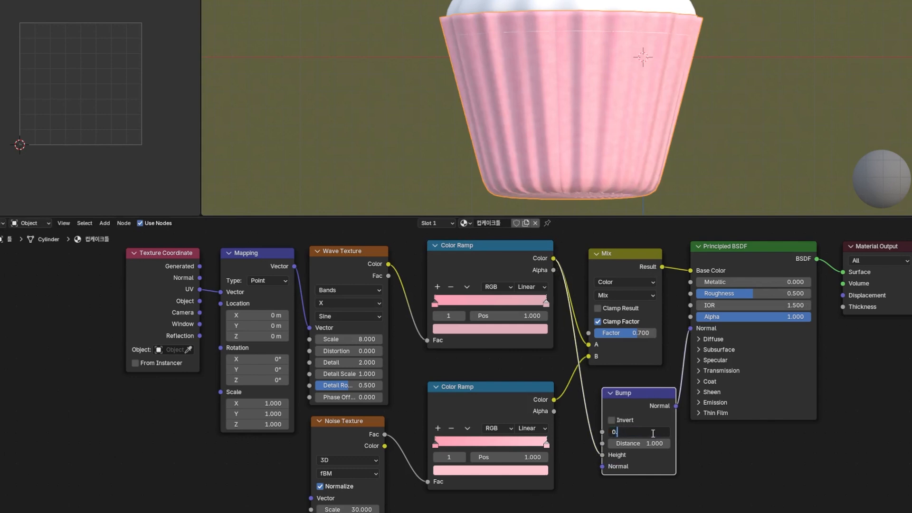
text(5)
key(Return)
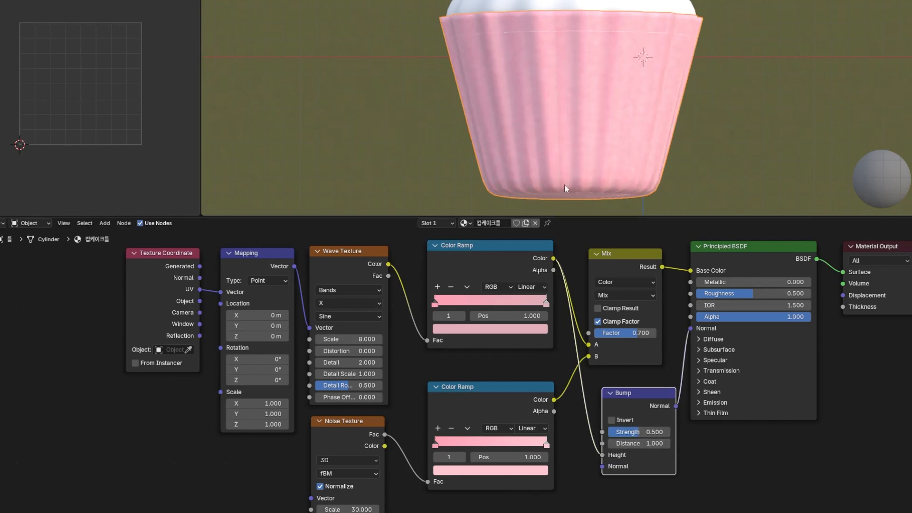
- Set the Principled BSDF's roughness to 0.8
click(756, 291)
text(0.8)
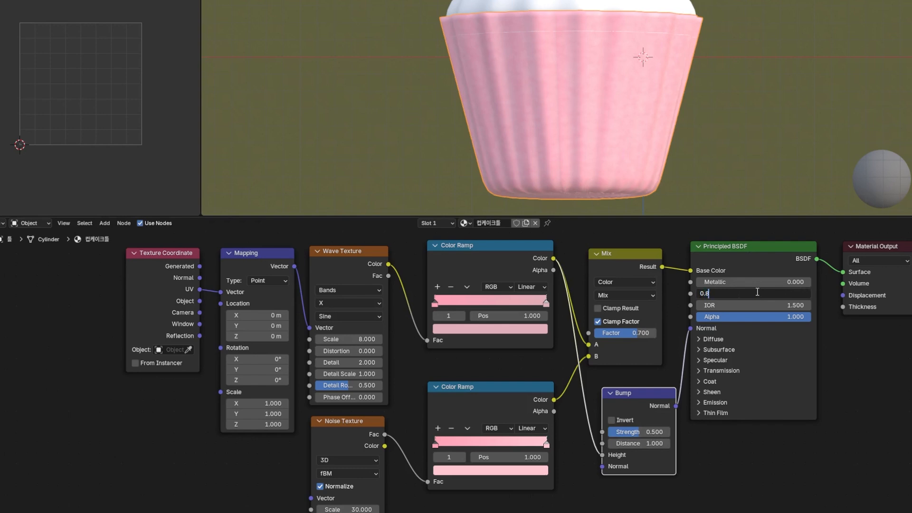
key(Return)
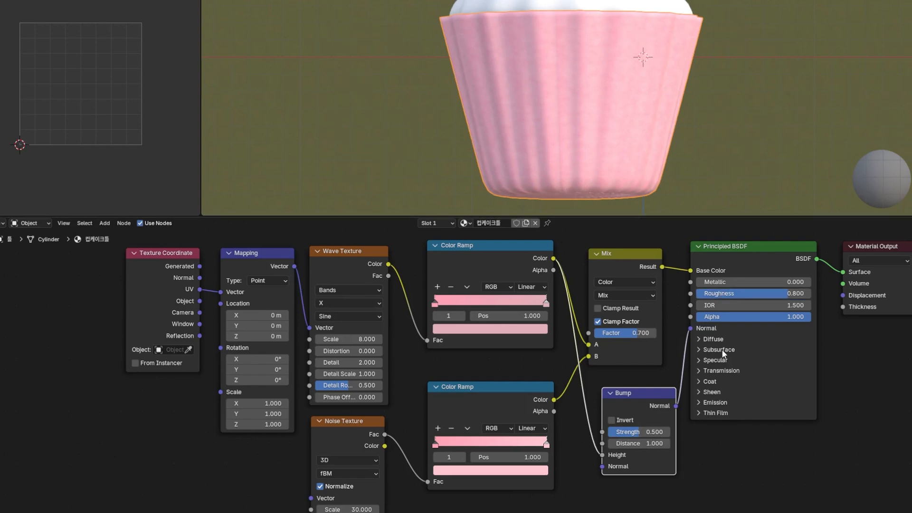
- Set the liner shader's subsurface method to Christensen-Burley with a weight of 0.5
click(719, 350)
click(756, 362)
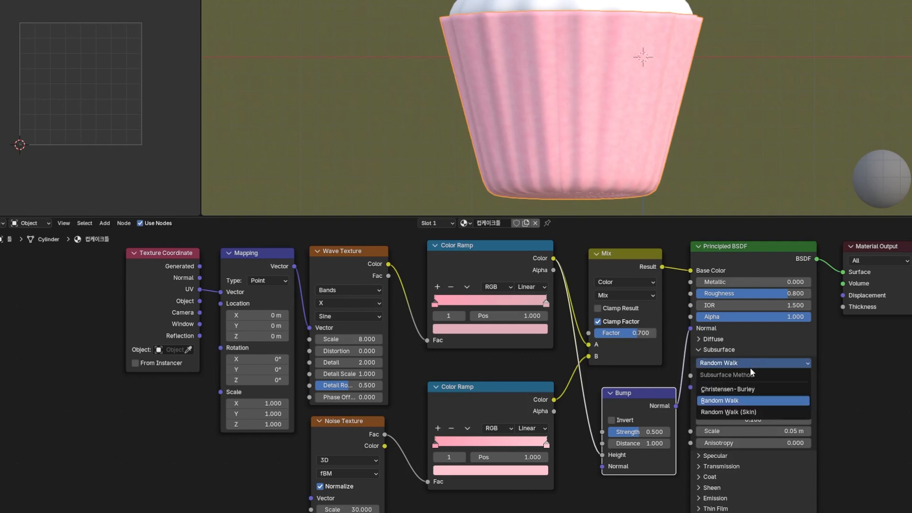
click(736, 386)
click(775, 374)
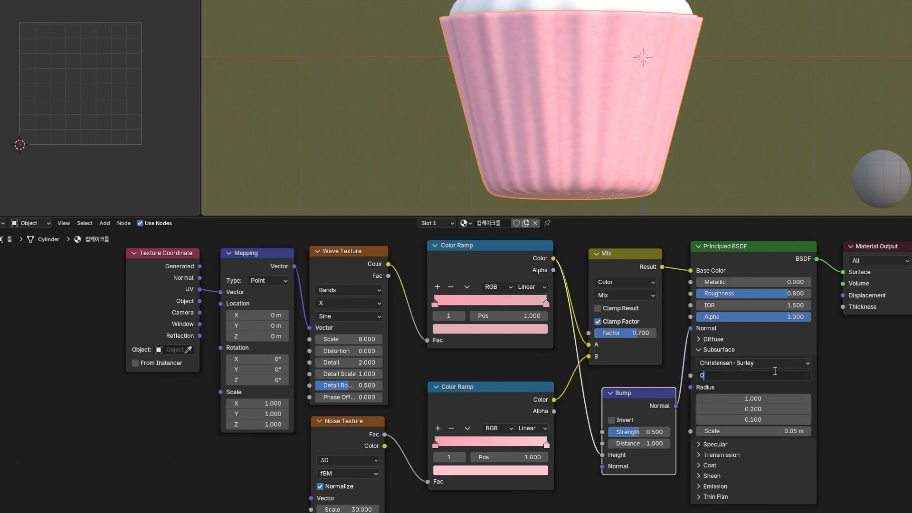
text(.5)
key(Return)
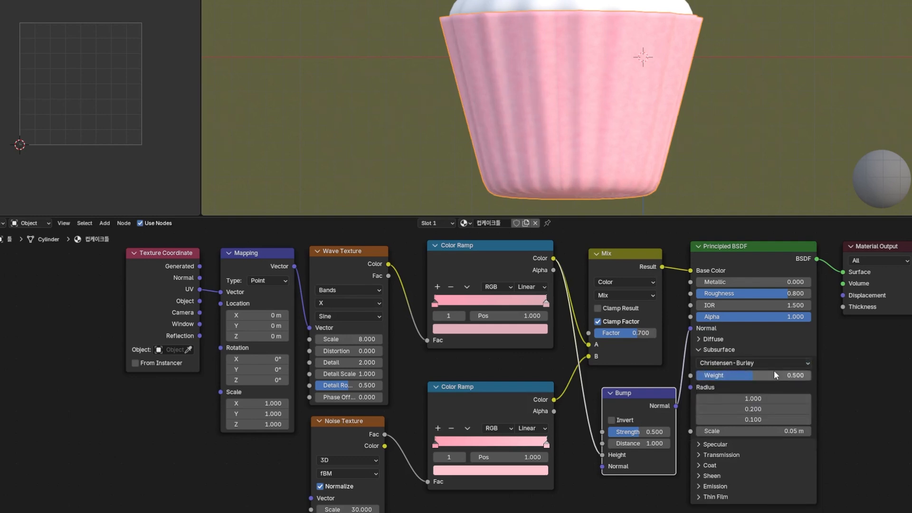
click(865, 390)
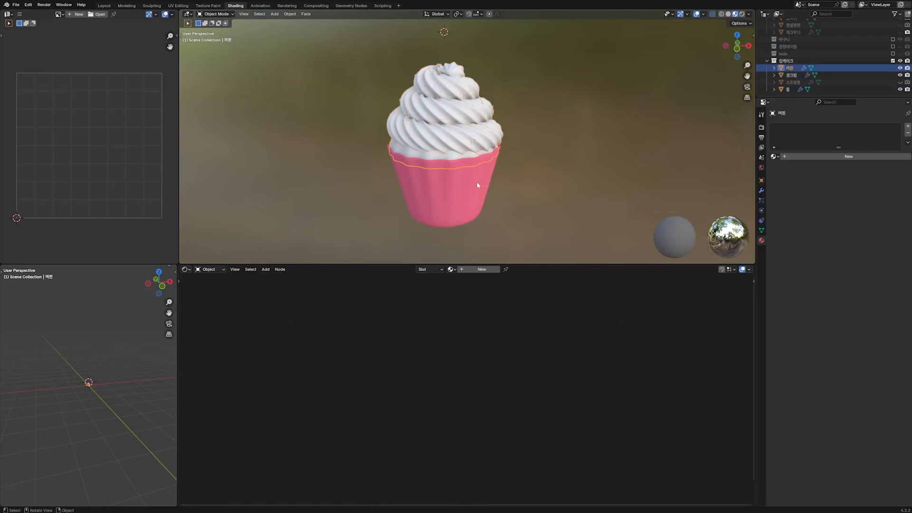
- Create a new material for the muffin object and name it 머핀
click(480, 269)
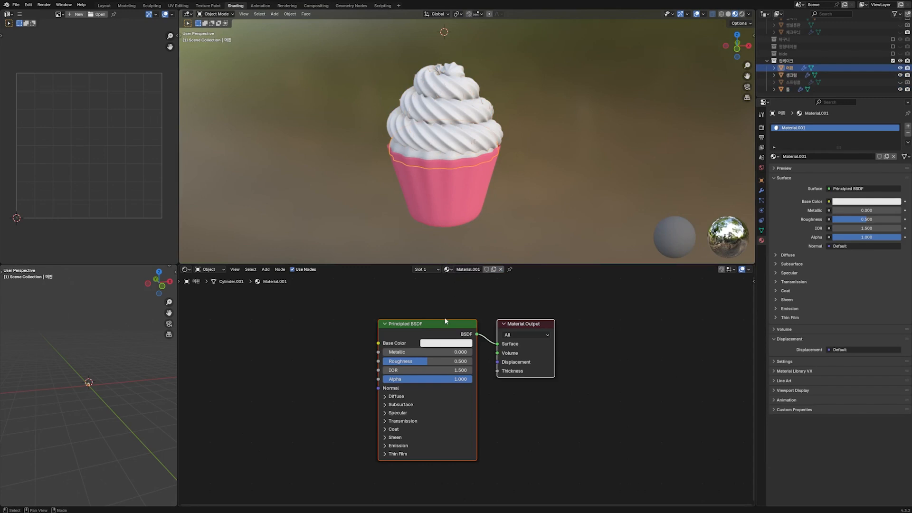
double_click(468, 269)
text(a)
key(Return)
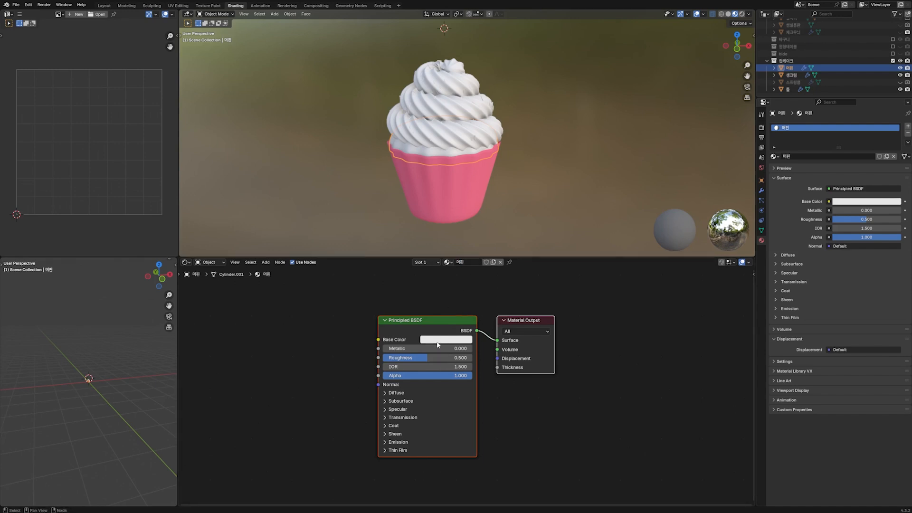
- Add a Noise Texture node to the muffin material with linked Texture Coordinate and Mapping nodes
key(shift+a)
text(nois)
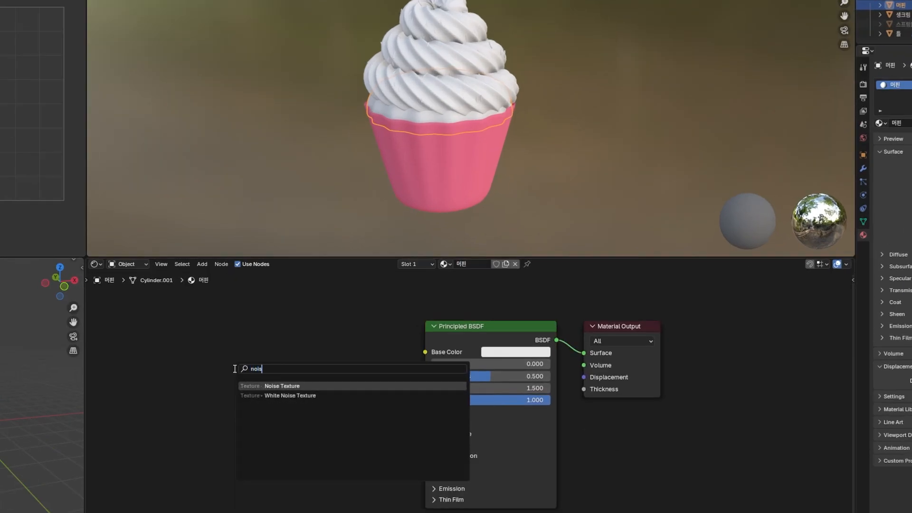
key(Return)
click(213, 317)
middle_drag(271, 352, 363, 368)
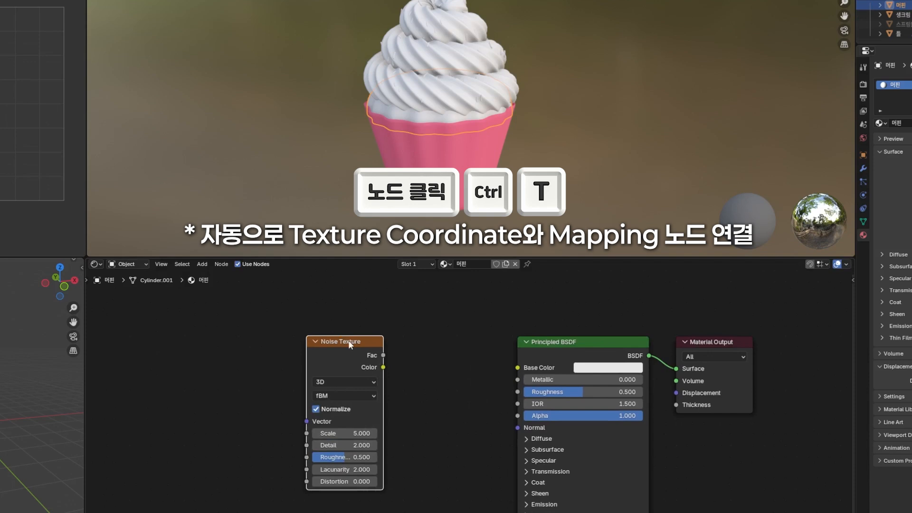
key(ctrl+t)
- Isolate the muffin in the viewport and check its mesh in Edit Mode
key(slash)
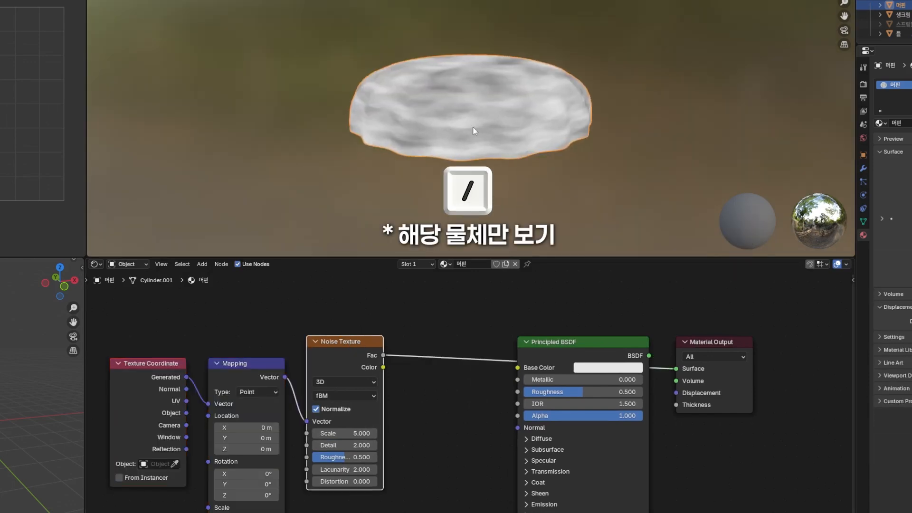
key(Tab)
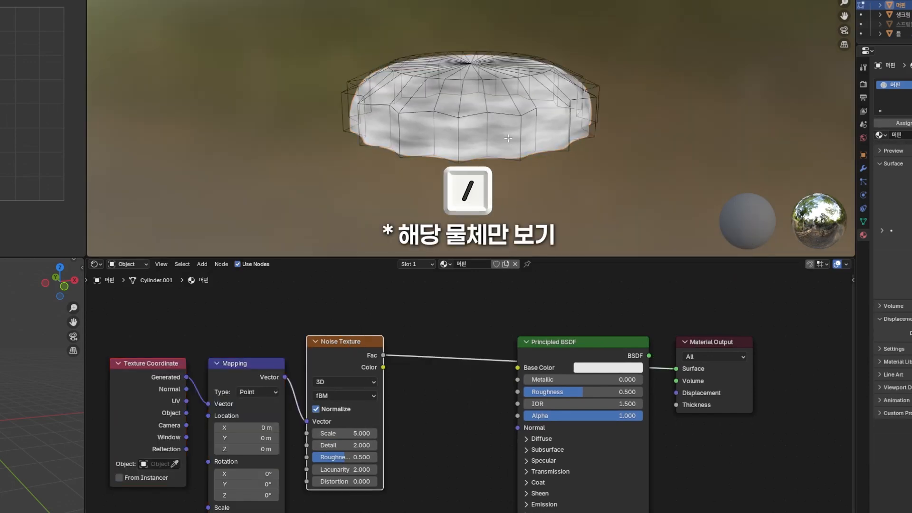
key(Tab)
- Set the Noise Texture's scale to 10, detail to 5 and roughness to 0.7
double_click(340, 433)
text(10)
key(Return)
drag(342, 445, 365, 445)
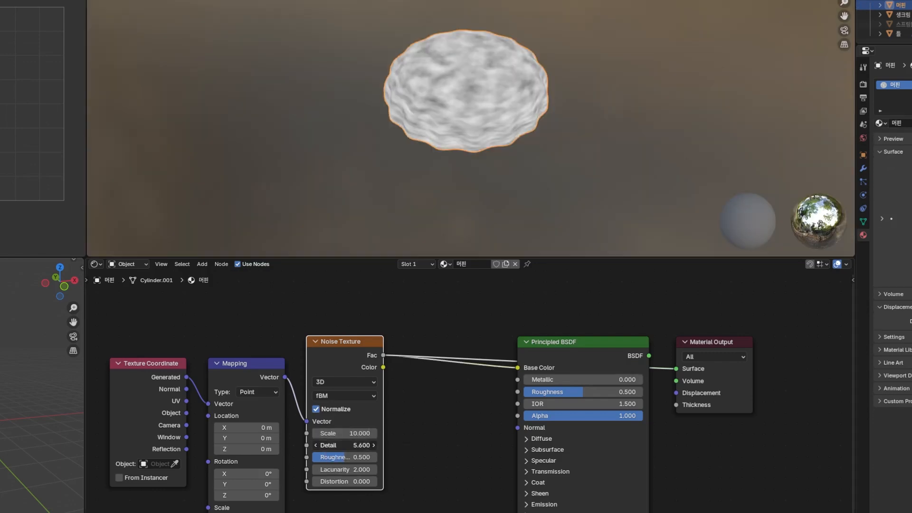
double_click(356, 445)
text(5.3)
key(Return)
mouse_move(363, 458)
mouse_down()
mouse_move(376, 458)
mouse_move(358, 457)
mouse_up()
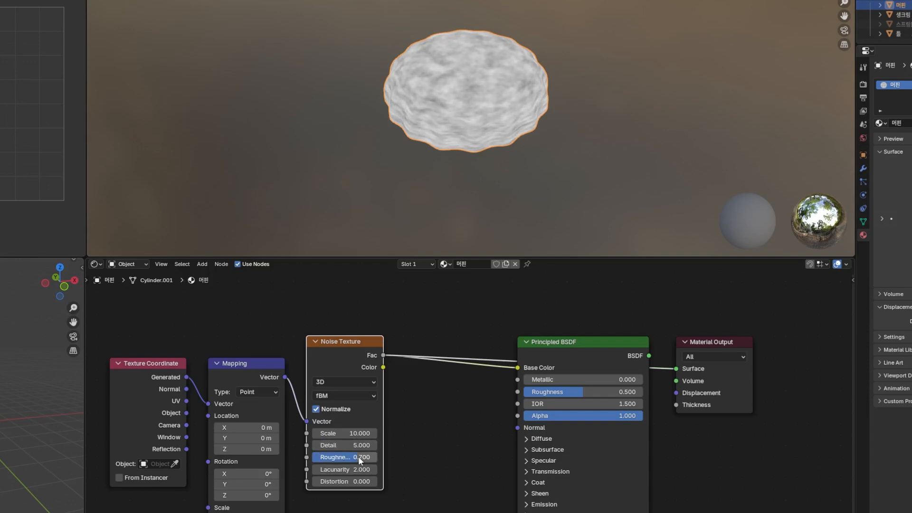
- Insert a Color Ramp node between the Noise Texture and the Principled BSDF
scroll(264, 315, down, 2)
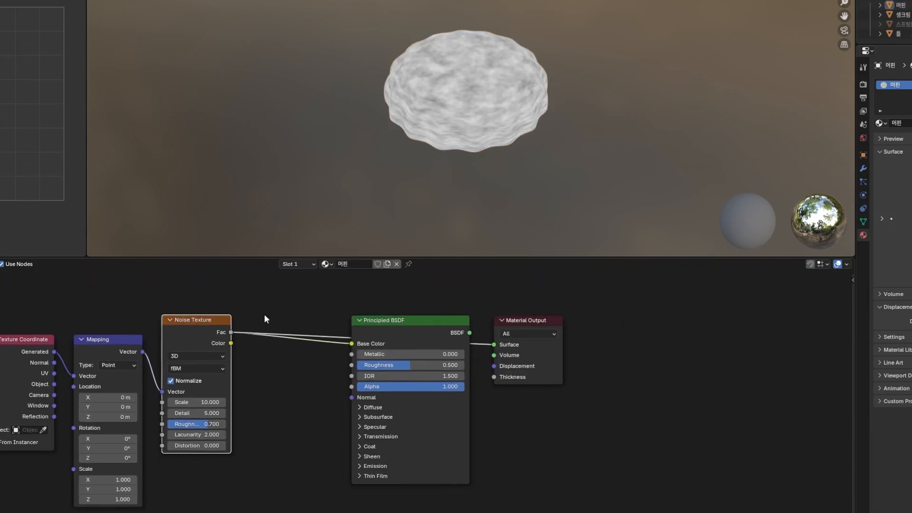
middle_drag(264, 314, 325, 305)
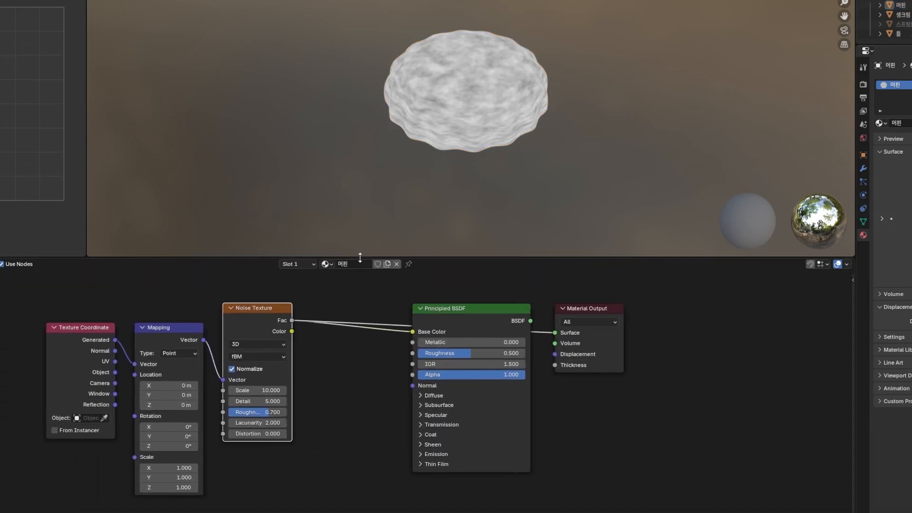
drag(360, 258, 360, 234)
click(359, 302)
key(shift+a)
click(360, 303)
text(color)
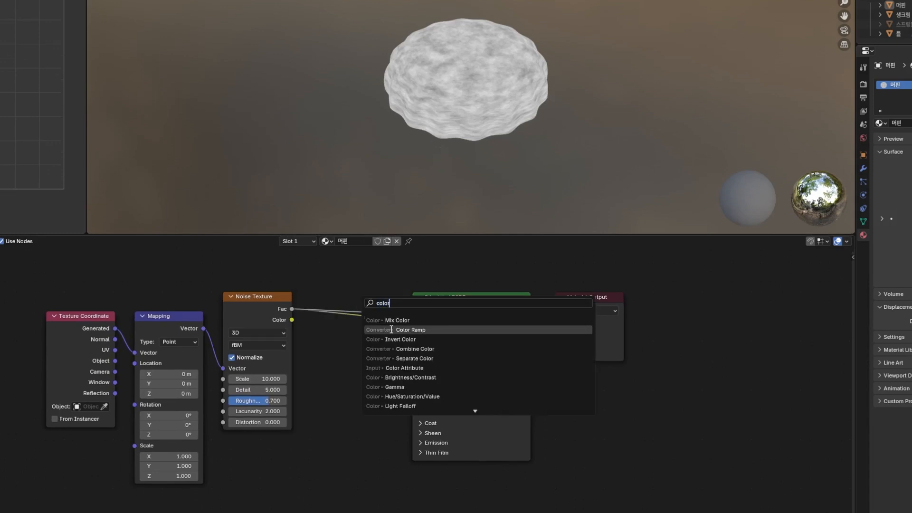
click(393, 330)
click(323, 291)
- Space the Principled BSDF and Material Output away from the Color Ramp and shift the Texture Coordinate and Mapping nodes up
shift+click(587, 298)
drag(475, 298, 612, 300)
drag(34, 290, 209, 353)
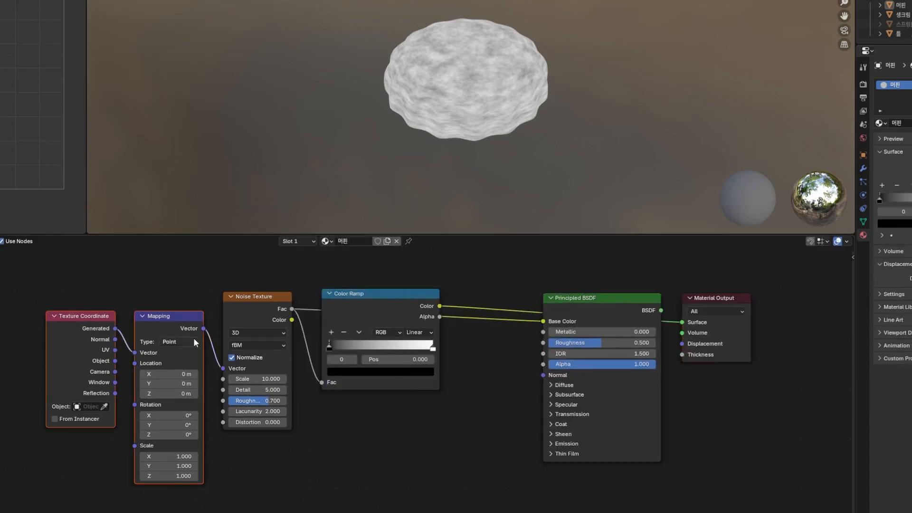
drag(171, 316, 172, 298)
- Recolour the ramp's white stop golden yellow and its black stop a darker tan brown
click(373, 343)
click(328, 367)
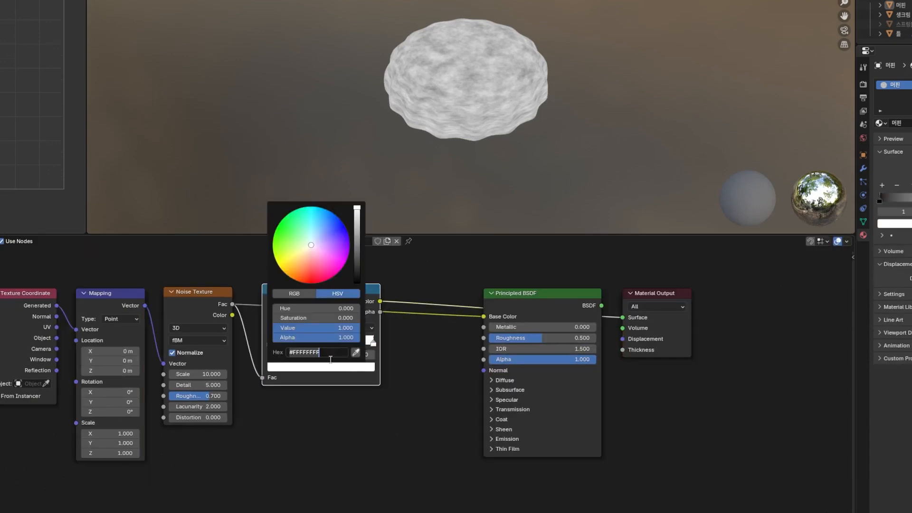
key(ctrl+v)
click(270, 343)
click(328, 367)
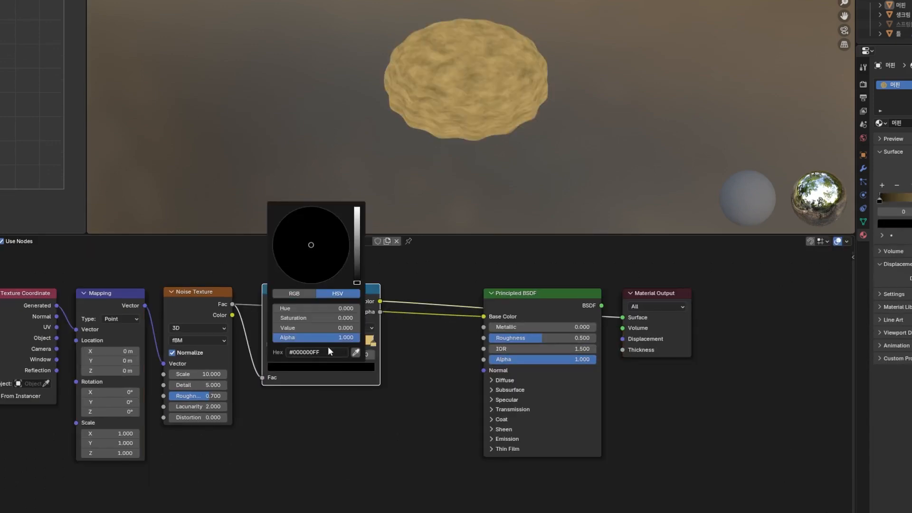
key(ctrl+v)
mouse_move(358, 218)
mouse_down()
mouse_move(357, 255)
mouse_move(357, 233)
mouse_up()
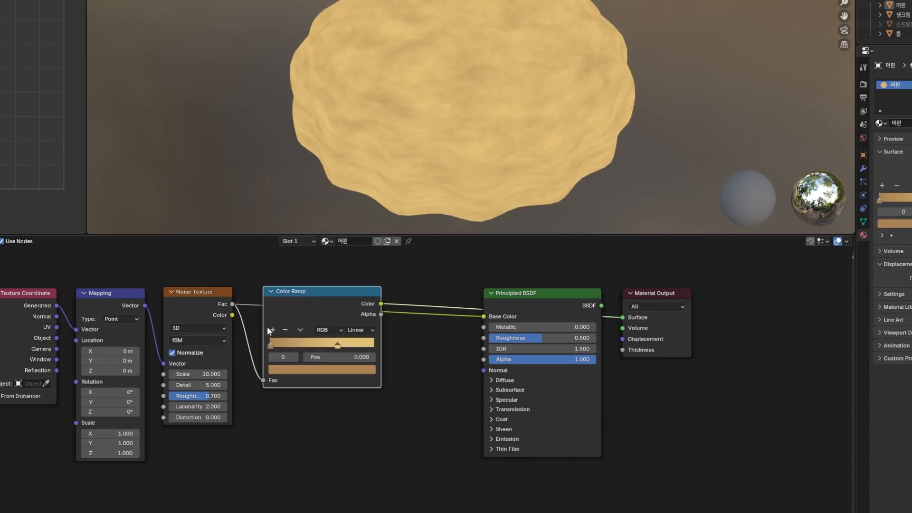
- Add a Color Ramp stop at position 0.175 and connect the ramp's Color output to the Principled BSDF's Base Color
click(273, 329)
drag(298, 344, 288, 344)
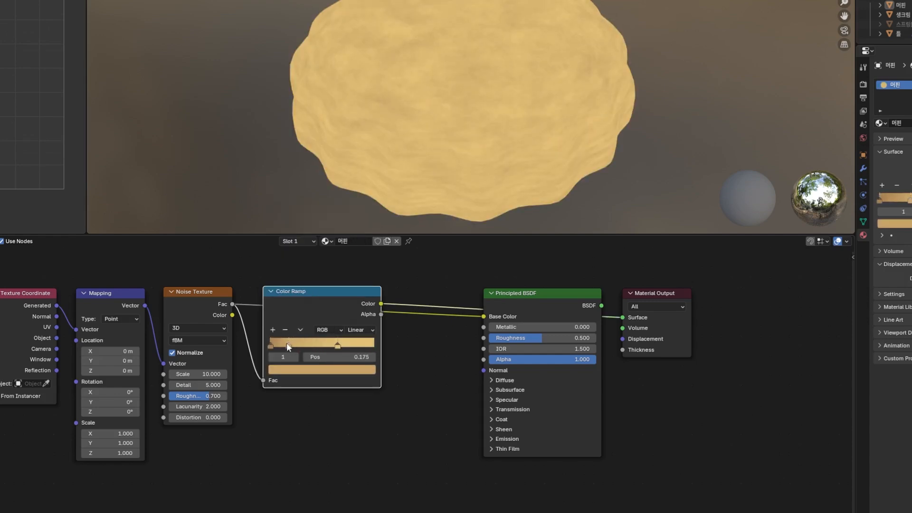
ctrl+shift+click(497, 296)
drag(381, 304, 484, 316)
- Insert a Hue/Saturation/Value node between the Color Ramp and the Principled BSDF's Base Color
key(shift+a)
text(hue)
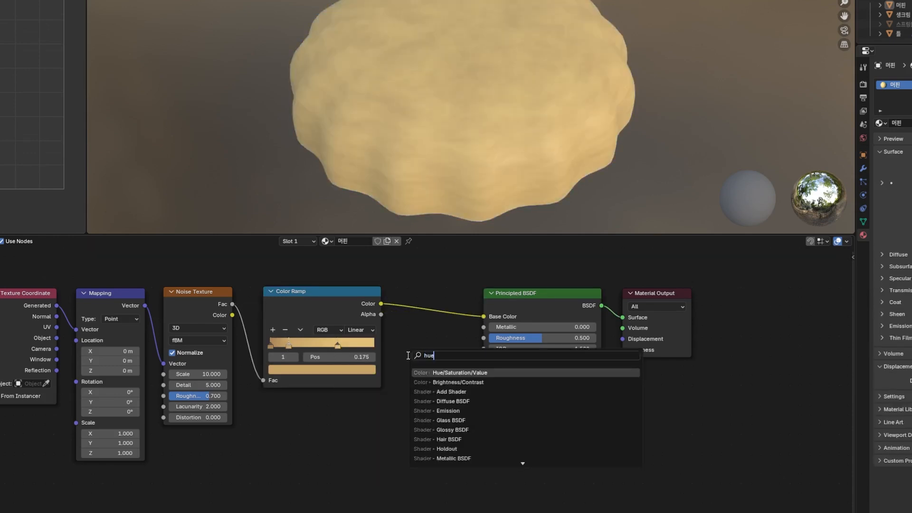
key(Return)
click(413, 294)
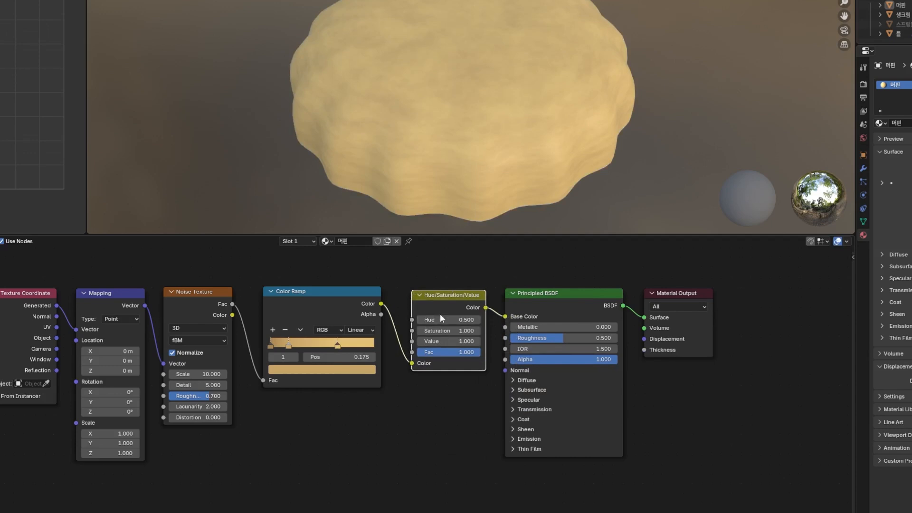
- Set the Hue/Saturation/Value node's value to 1.3 and saturation to 1.1
drag(461, 341, 505, 341)
click(461, 341)
text(1)
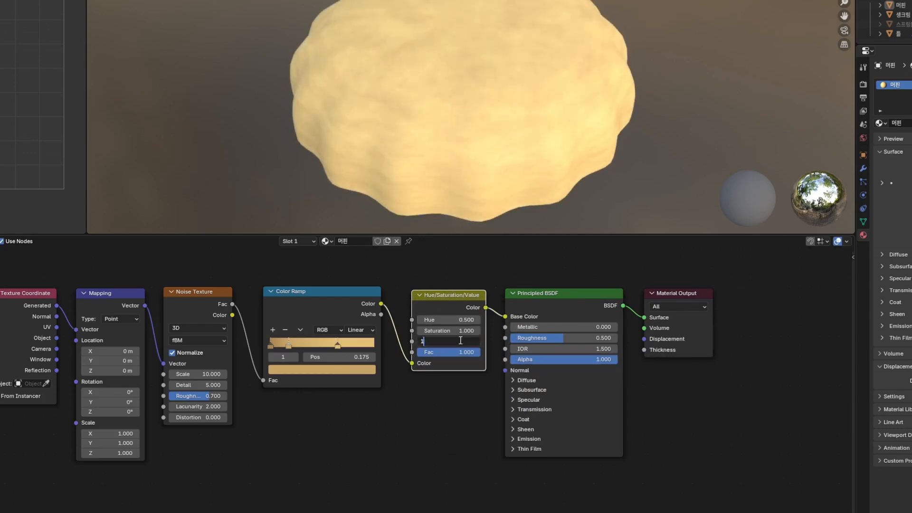
text(.3)
key(Return)
click(456, 330)
text(1.1)
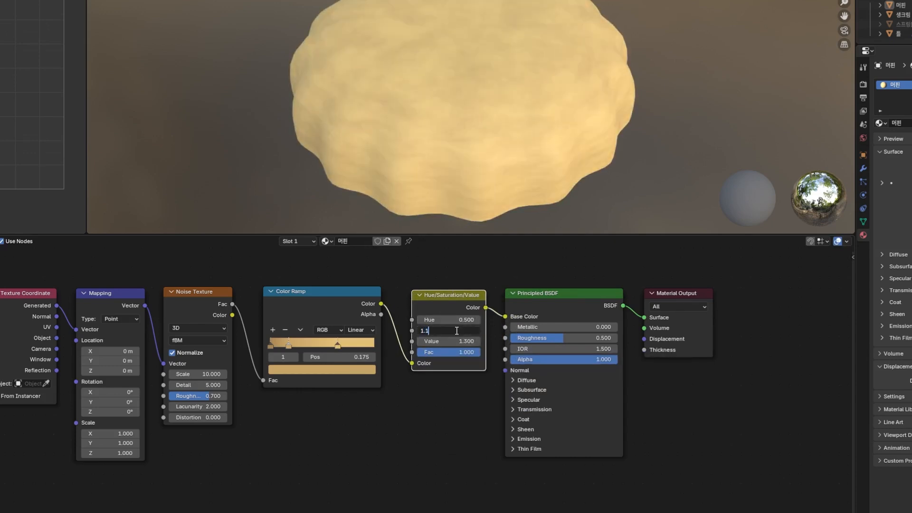
key(Return)
- Add a Bump node, feeding the Noise Texture's Fac into Height and its output into the Principled BSDF's Normal
click(275, 436)
key(shift+a)
text(bump)
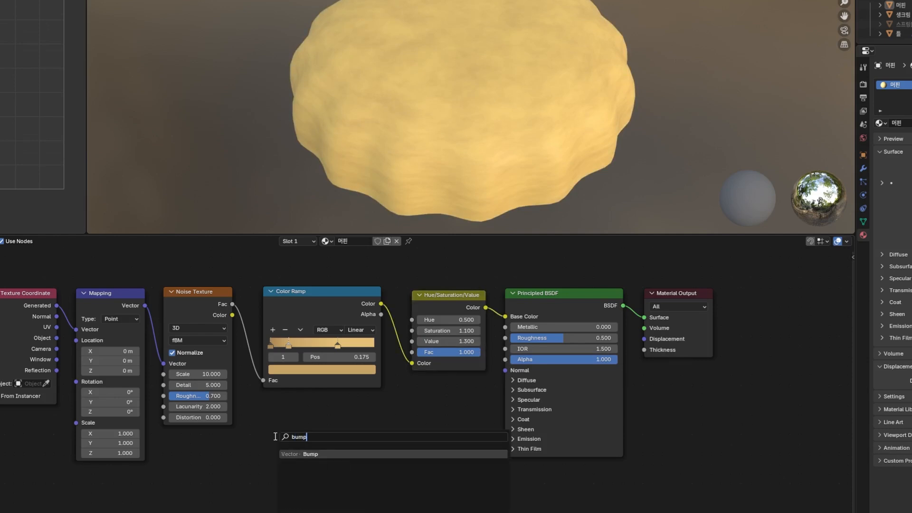
key(Return)
click(285, 404)
drag(232, 304, 270, 468)
drag(334, 415, 505, 370)
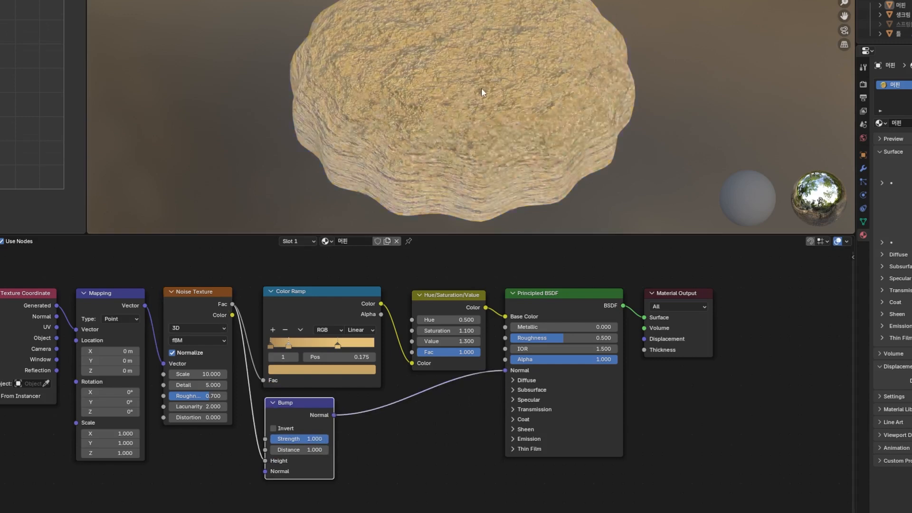
- Set the muffin's Bump strength to 0.1
click(326, 439)
text(0)
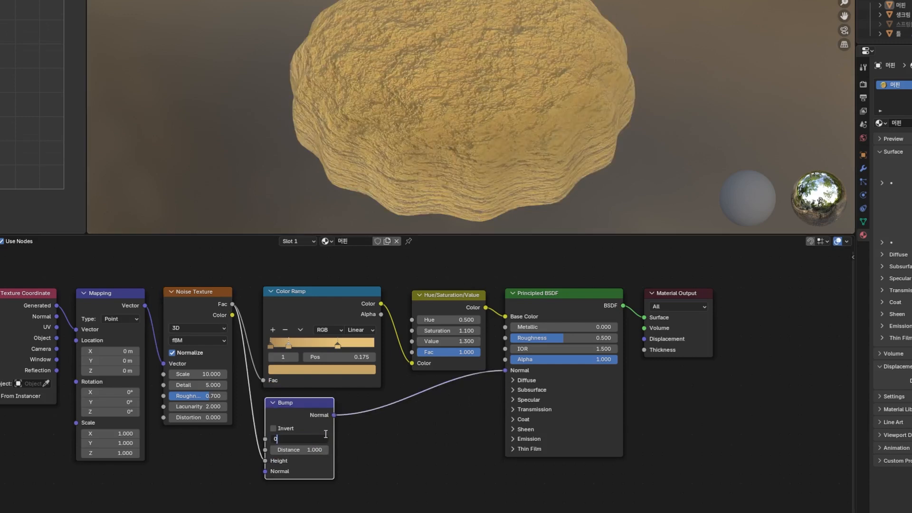
text(.1)
key(Return)
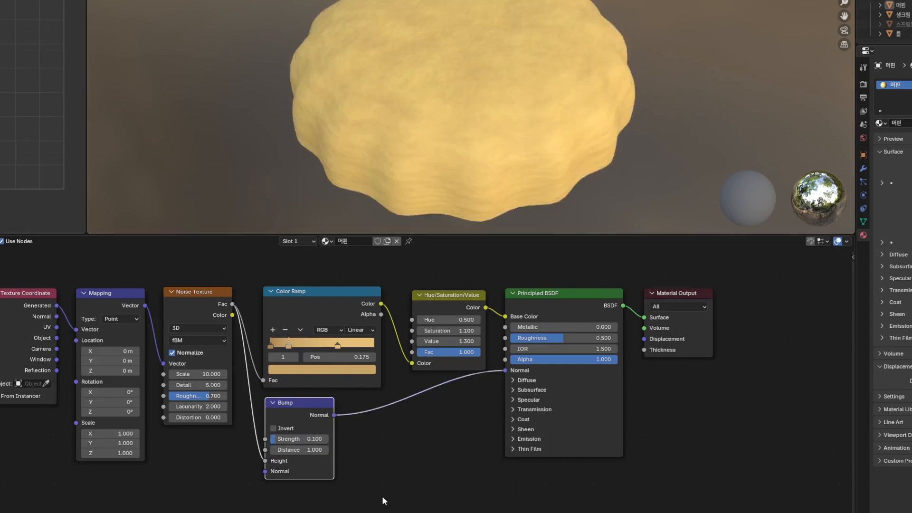
- Add a Voronoi Texture node below the noise nodes and connect the Mapping's Vector output to it
scroll(252, 493, down, 2)
key(shift+a)
text(vor)
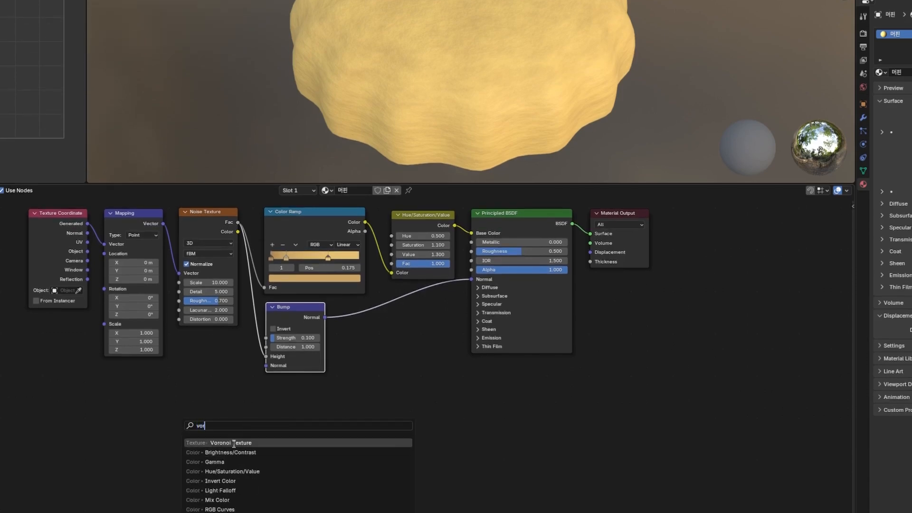
key(Return)
click(183, 391)
drag(162, 224, 184, 477)
- Preview the Voronoi Texture on the muffin and set its scale to 30
middle_drag(296, 450, 275, 396)
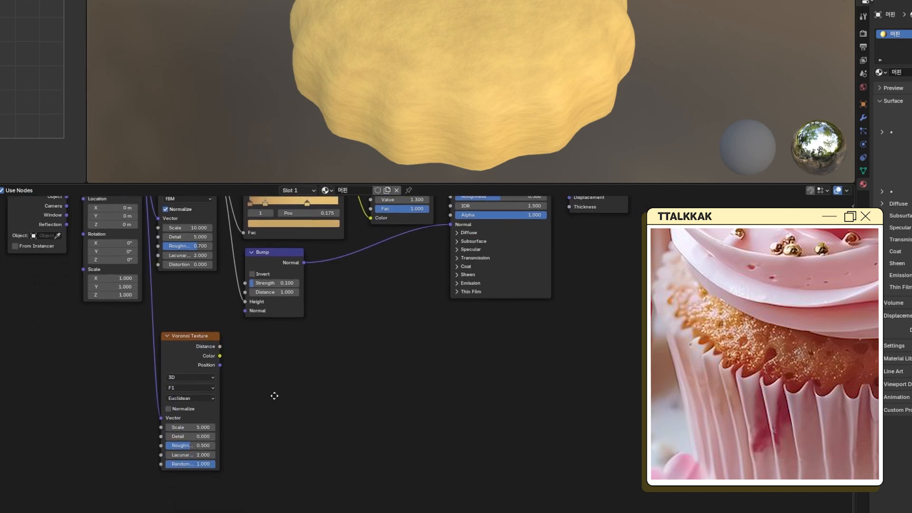
ctrl+shift+click(207, 340)
click(203, 426)
text(330)
key(Return)
click(200, 427)
text(30)
key(Return)
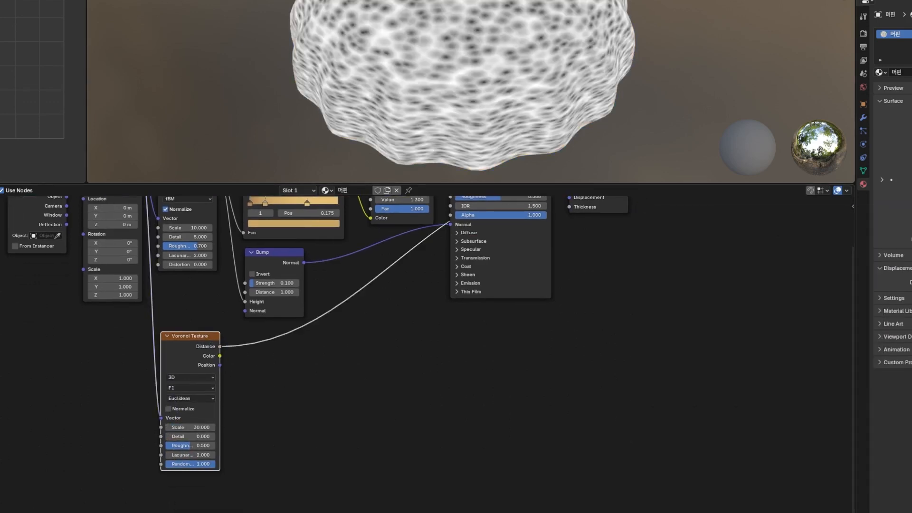
- Add a Color Ramp fed by the Voronoi Texture's Distance and nudge its black stop slightly inward
key(shift+a)
text(color ramp)
key(Return)
click(259, 331)
drag(267, 383, 270, 383)
- Reuse the noise ramp's golden yellow #E3C076 for the white stop of the Voronoi Color Ramp
click(307, 203)
click(308, 223)
click(354, 384)
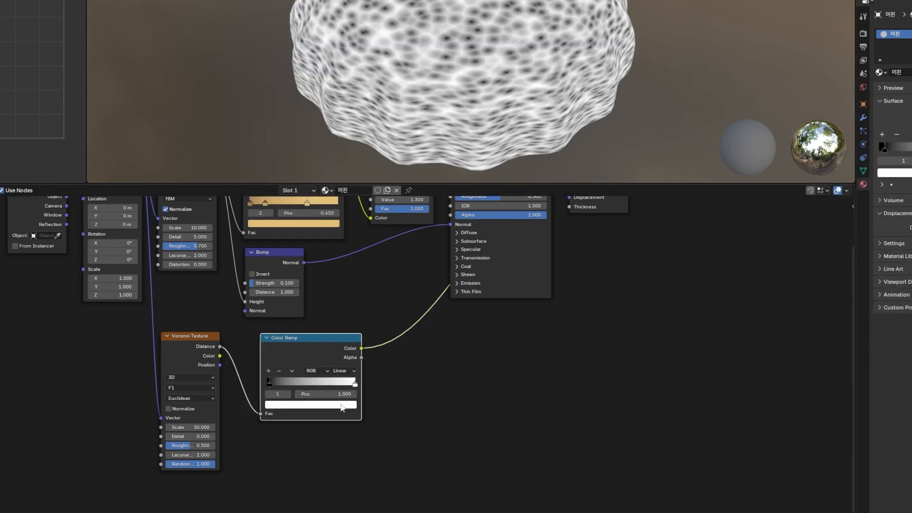
click(341, 406)
text(#E3C076FF)
- Recolour the Voronoi ramp's black stop, starting from #E3C076 and darkening it to a brown of about #75531F
click(269, 382)
click(286, 405)
text(#E3C076FF)
drag(342, 271, 341, 302)
drag(327, 363, 309, 354)
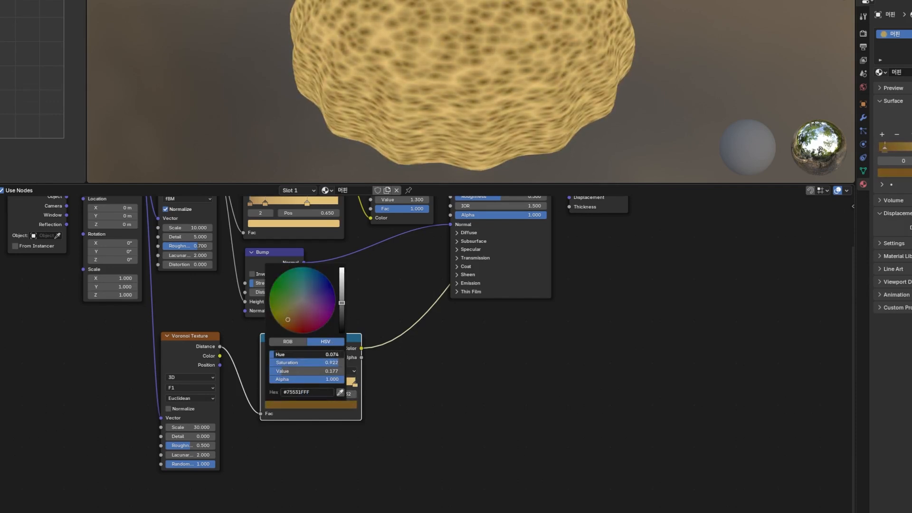
- Move the Voronoi ramp's brown stop slightly inward and its yellow stop to 0.227, and set the Voronoi scale to 25
click(270, 381)
mouse_move(355, 383)
mouse_down()
mouse_move(275, 384)
mouse_move(292, 383)
mouse_up()
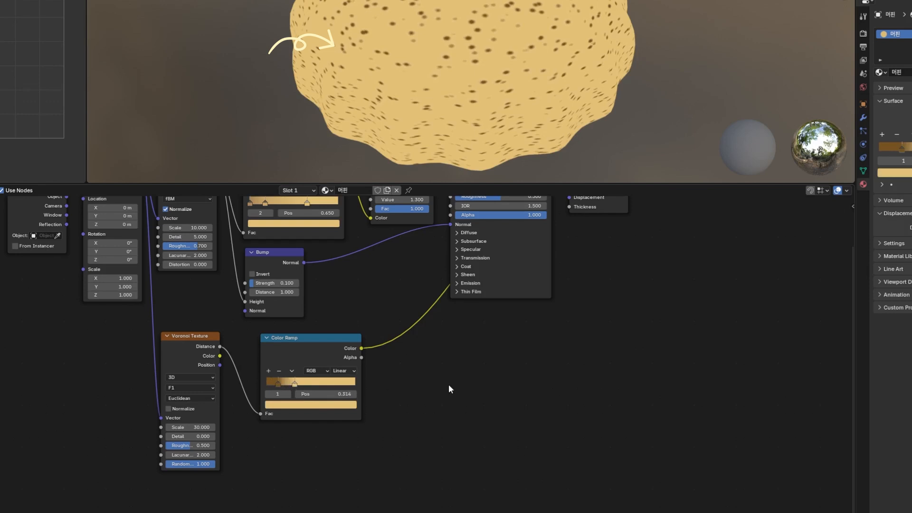
double_click(208, 426)
text(25)
key(Return)
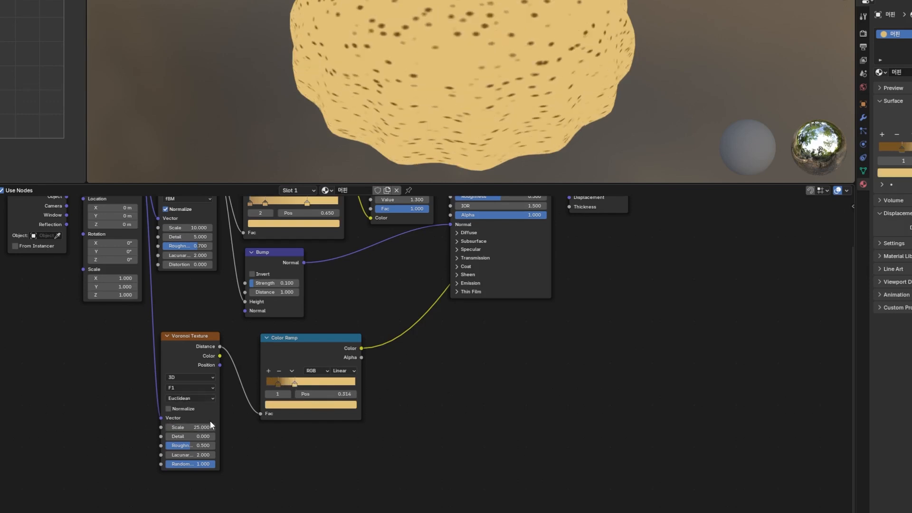
mouse_move(293, 385)
mouse_down()
mouse_move(269, 382)
mouse_move(286, 381)
mouse_up()
- Move the Principled BSDF and Material Output nodes further away from the Hue/Saturation/Value node
scroll(475, 266, down, 2)
middle_drag(475, 266, 330, 316)
drag(523, 217, 362, 231)
key(g)
click(489, 242)
- Insert a Mix Color node between Hue/Saturation/Value and Base Color, feeding the Voronoi Color Ramp's colour into B
key(shift+a)
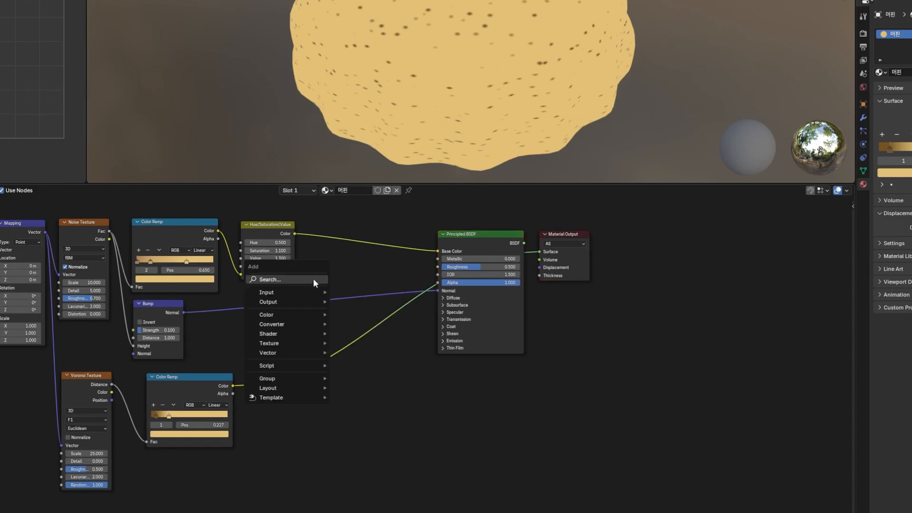
text(mix)
key(Return)
click(378, 239)
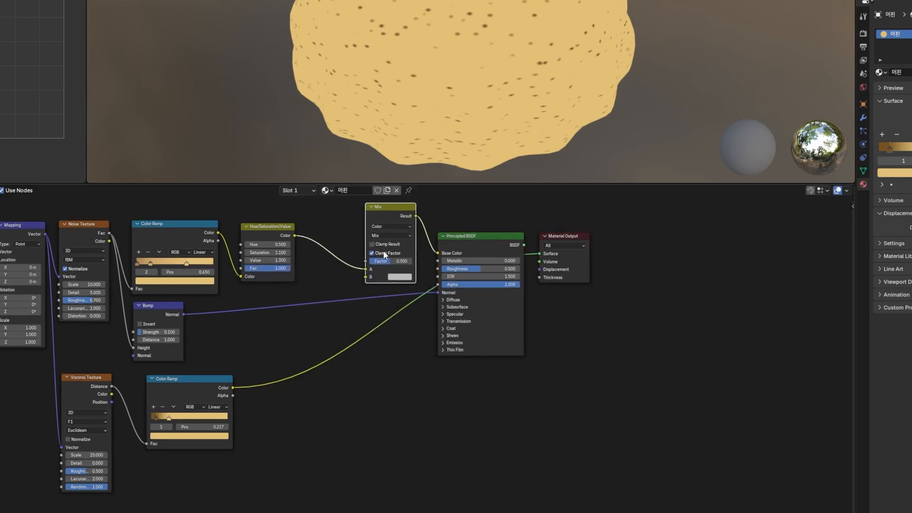
drag(232, 389, 365, 277)
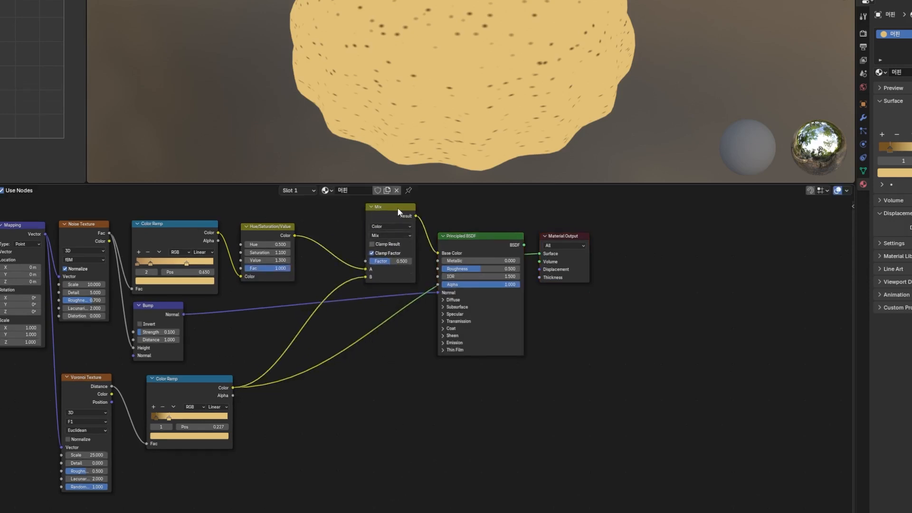
ctrl+shift+click(465, 238)
drag(389, 208, 368, 227)
- Preview the Voronoi Color Ramp's output on the muffin
mouse_move(234, 481)
middle_down()
mouse_move(322, 297)
mouse_move(307, 357)
middle_up()
click(252, 255)
ctrl+shift+click(252, 255)
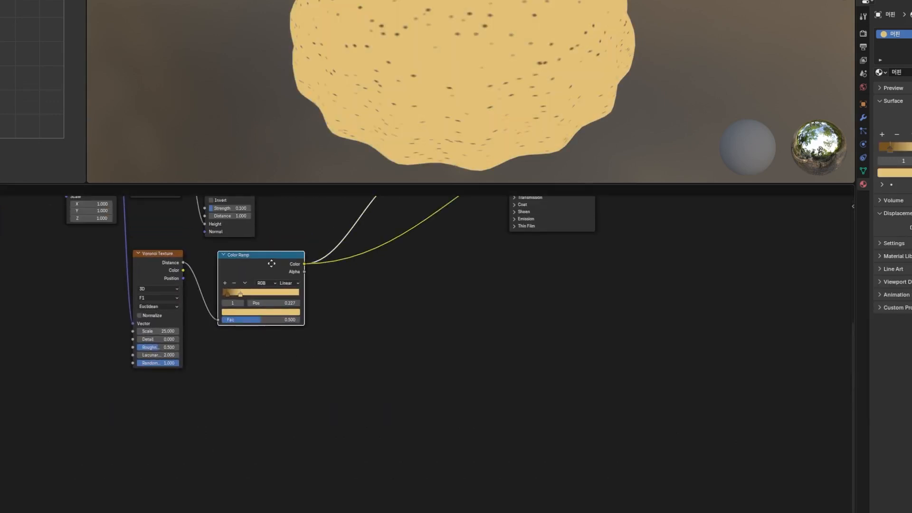
- Place a duplicate of the Voronoi Color Ramp below the original, feed the Voronoi Distance into its Fac, and make its brown stop black
click(271, 342)
drag(184, 262, 218, 402)
click(228, 376)
click(260, 394)
click(257, 312)
drag(257, 312, 254, 305)
drag(235, 351, 234, 366)
text(0)
key(Return)
click(388, 367)
- Recolour the duplicated ramp's yellow stop to pure white
click(245, 375)
click(246, 395)
click(256, 304)
drag(287, 282, 288, 270)
click(246, 396)
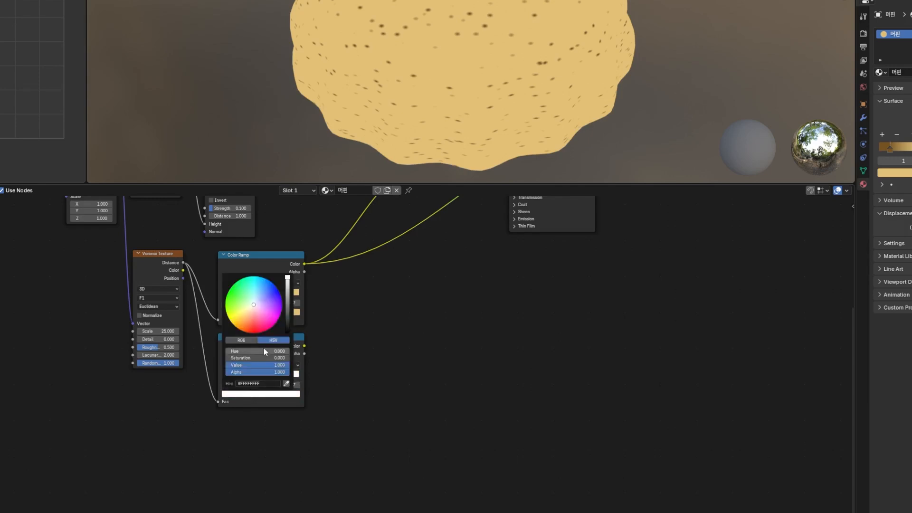
- Add a Displacement node below the Principled BSDF and feed the black-and-white ramp's colour into its Height
middle_drag(331, 388, 300, 420)
key(shift+a)
click(360, 355)
text(disp)
key(Return)
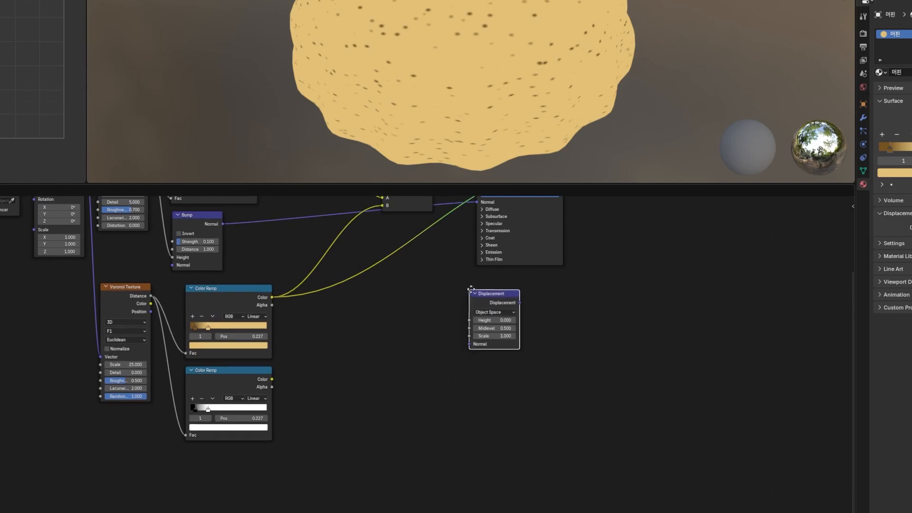
click(482, 279)
drag(272, 379, 480, 311)
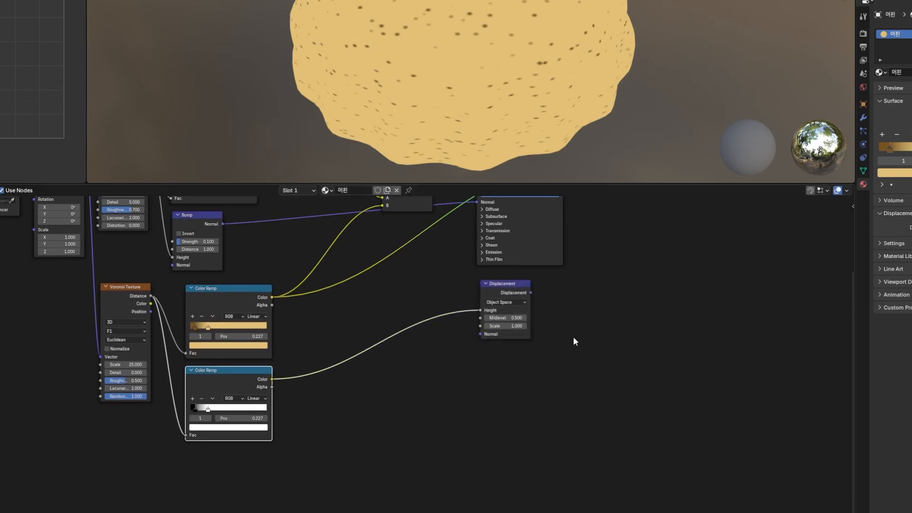
- Connect the Displacement node to the Material Output's Displacement and send the Principled BSDF back to the Surface
middle_drag(573, 341, 325, 486)
drag(348, 288, 437, 288)
drag(283, 437, 426, 324)
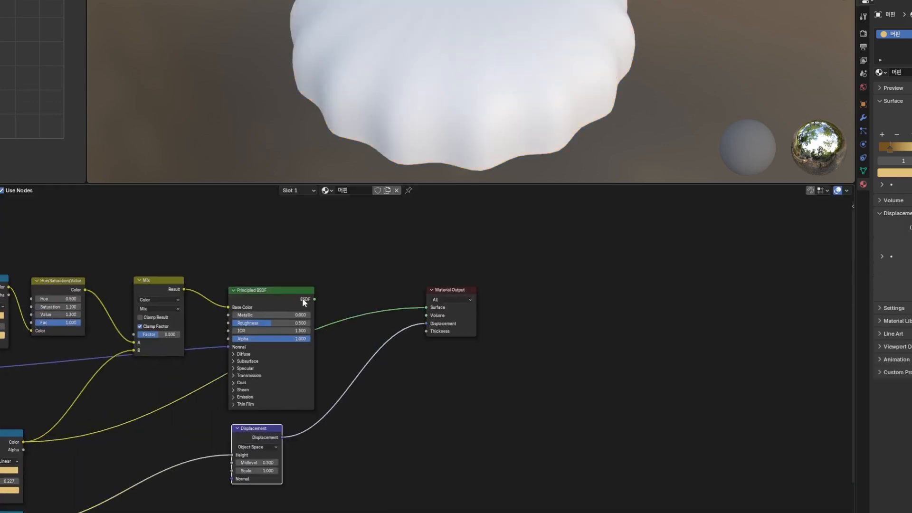
ctrl+shift+click(303, 299)
scroll(559, 107, up, 2)
middle_drag(474, 342, 695, 200)
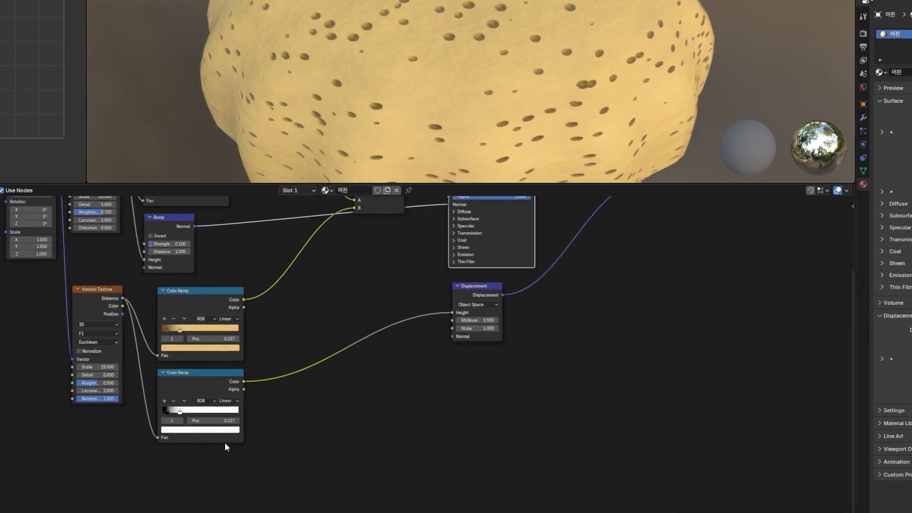
- Set the black-and-white ramp's white stop to 0.118, the Displacement scale to 0.050 and the Voronoi scale to 20
drag(179, 413, 169, 412)
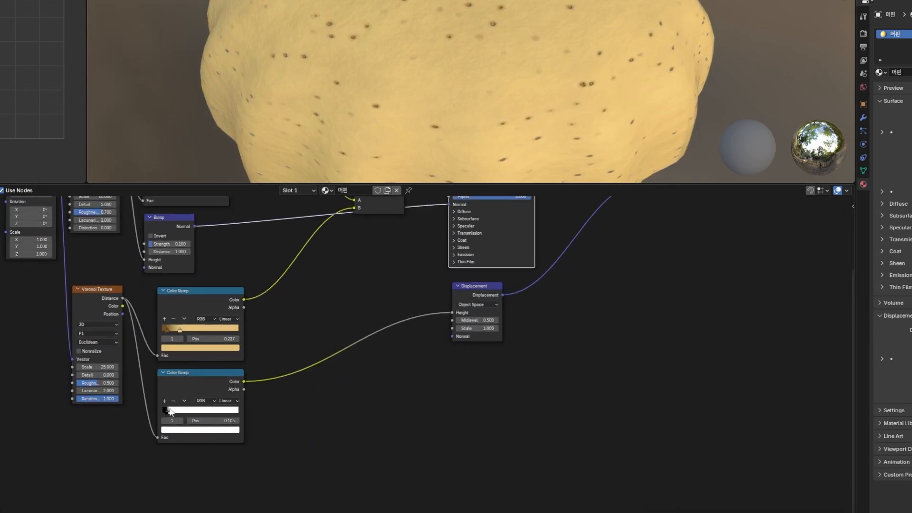
click(167, 413)
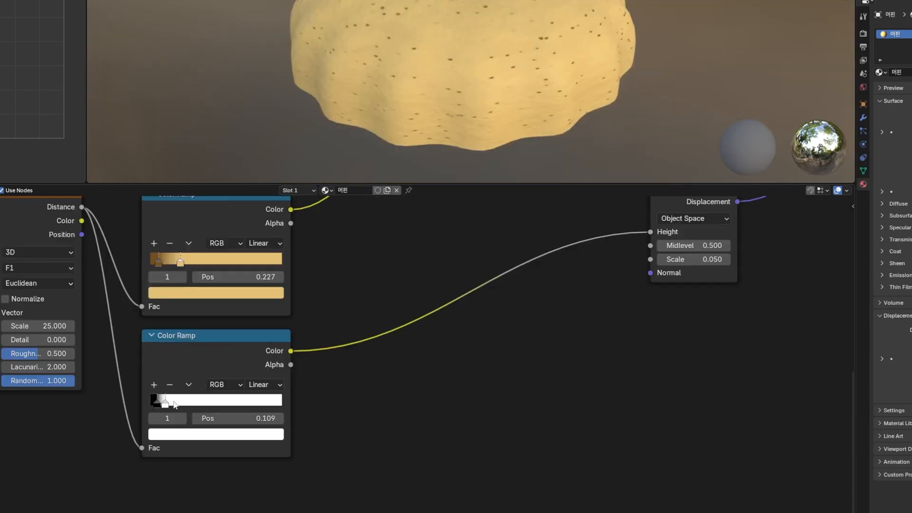
drag(164, 403, 165, 403)
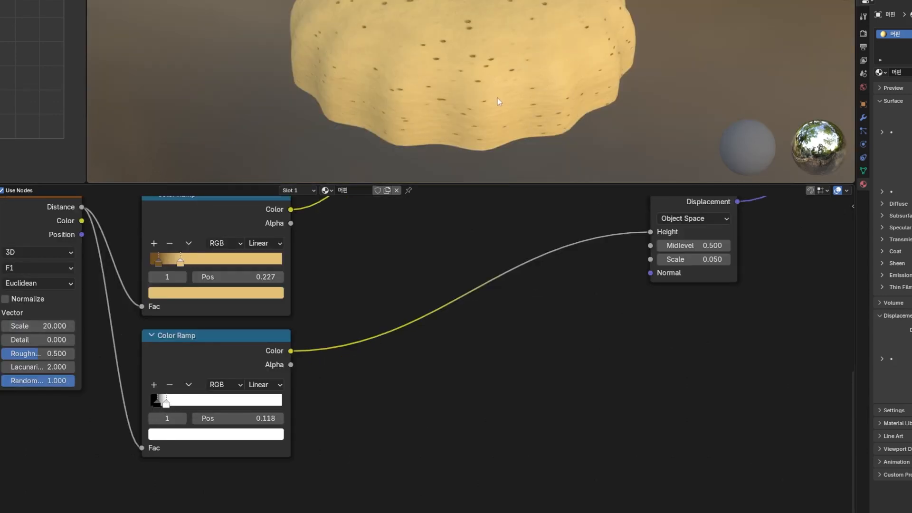
middle_drag(494, 98, 500, 128)
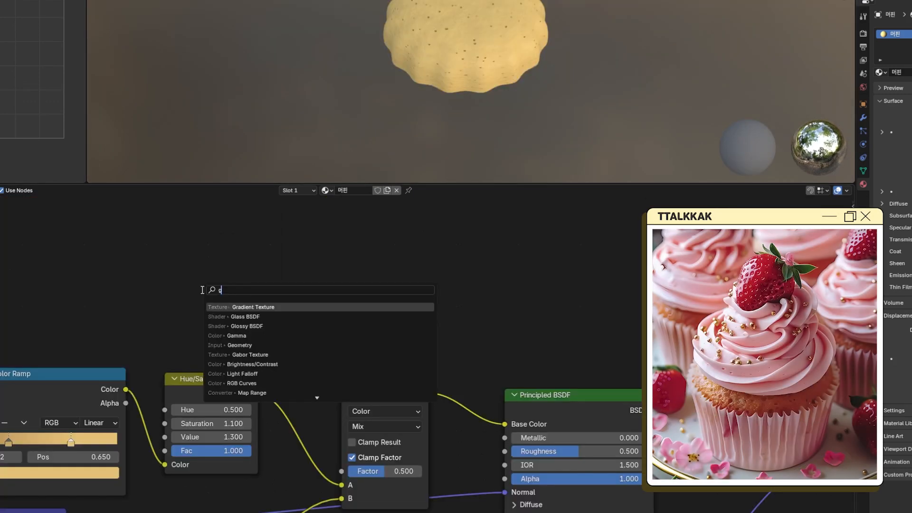
- Add a Gradient Texture with Mapping and Texture Coordinate nodes above the existing muffin colour nodes
text(ra)
click(230, 308)
click(190, 242)
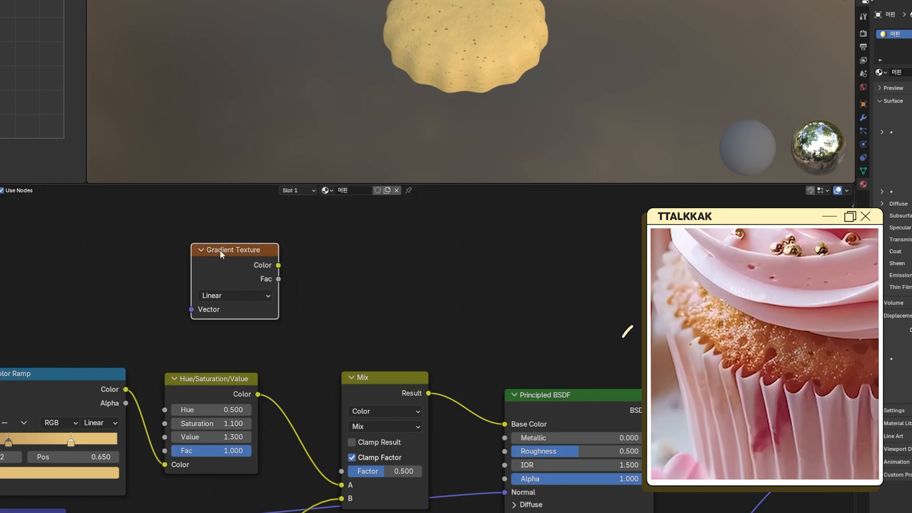
key(ctrl+t)
scroll(226, 251, down, 2)
drag(83, 269, 207, 319)
drag(188, 296, 178, 229)
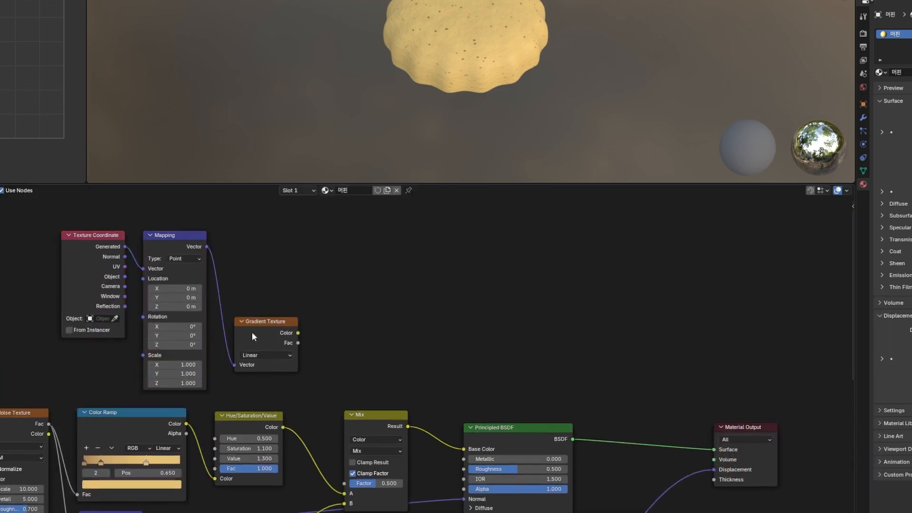
drag(255, 315, 241, 234)
- Preview the Gradient Texture on the muffin and set its Mapping rotation to 90° on Y
ctrl+shift+click(257, 240)
double_click(188, 335)
text(90)
key(Return)
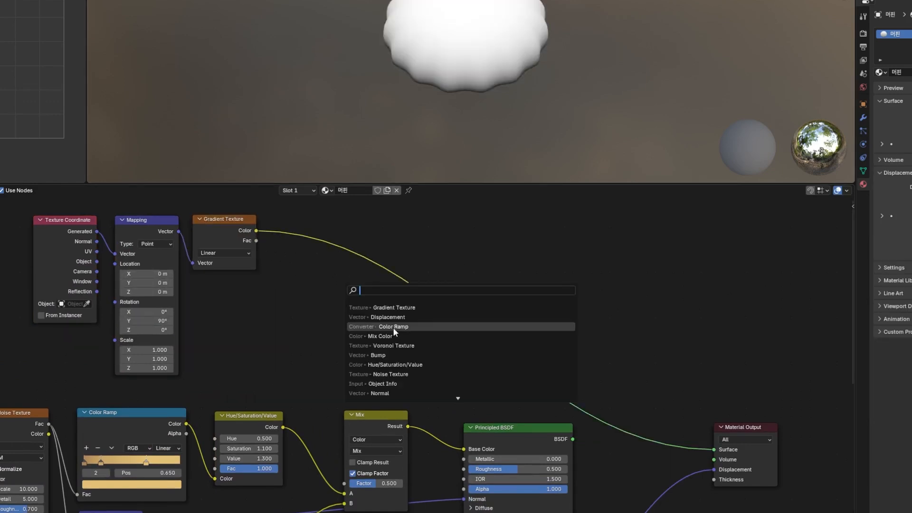
- Insert a Color Ramp after the Gradient Texture and move its black stop to 0.400
click(395, 326)
click(323, 224)
drag(317, 271, 341, 270)
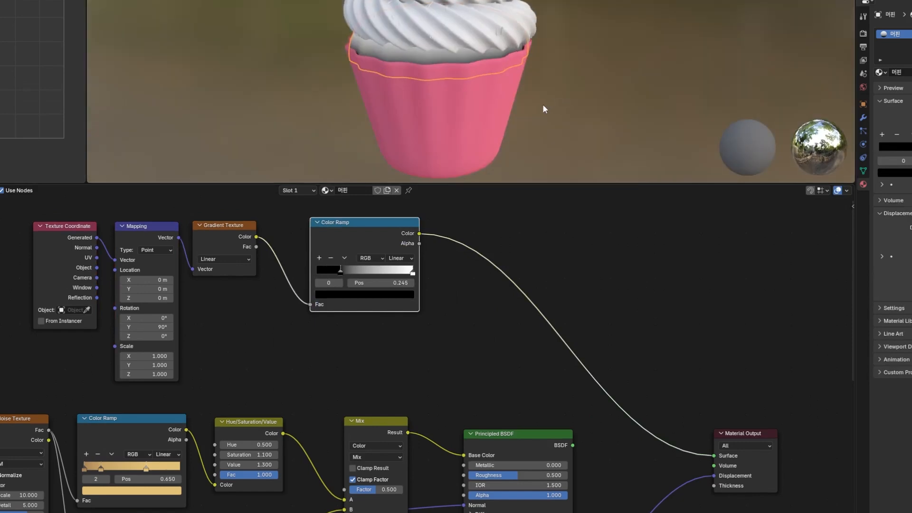
drag(341, 266, 358, 268)
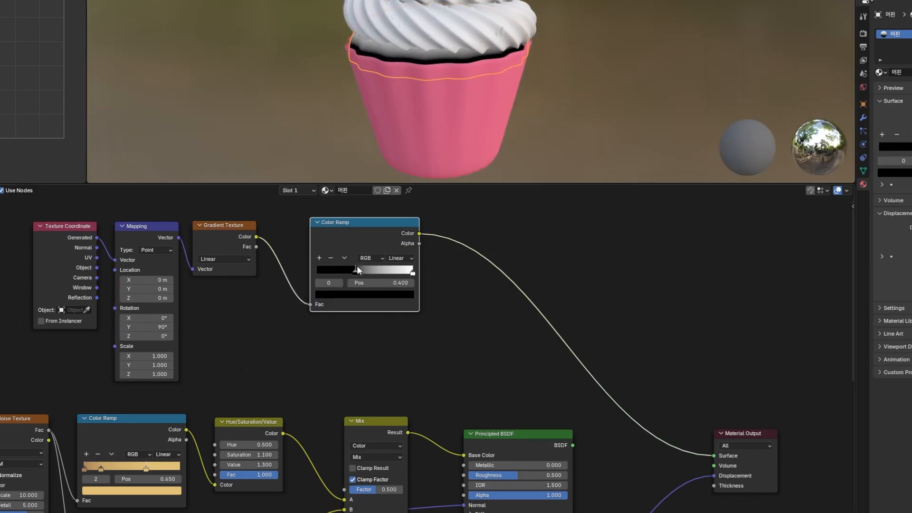
- Recolour the gradient ramp's white stop with the noise ramp's golden yellow and its black stop with a reddish brown
click(145, 491)
click(375, 293)
click(378, 294)
key(ctrl+v)
key(Return)
middle_drag(538, 379, 425, 367)
click(256, 283)
middle_drag(289, 369, 196, 350)
- Insert a duplicate of the Mix node before the Principled BSDF, with the gradient ramp's colour in B and a factor of 0.825
click(190, 401)
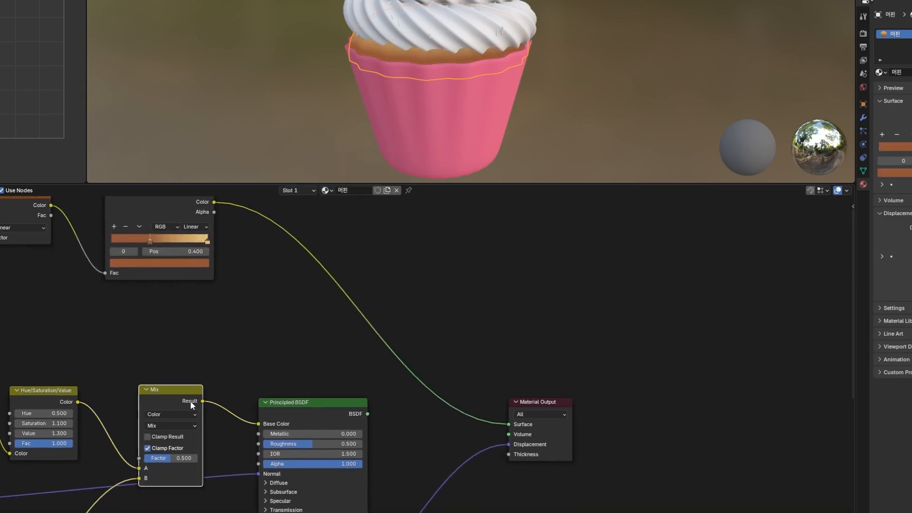
key(shift+d)
click(261, 390)
ctrl+shift+click(393, 413)
drag(253, 380, 267, 374)
drag(214, 202, 234, 462)
drag(572, 341, 293, 361)
click(302, 361)
drag(416, 392, 442, 392)
drag(291, 437, 308, 437)
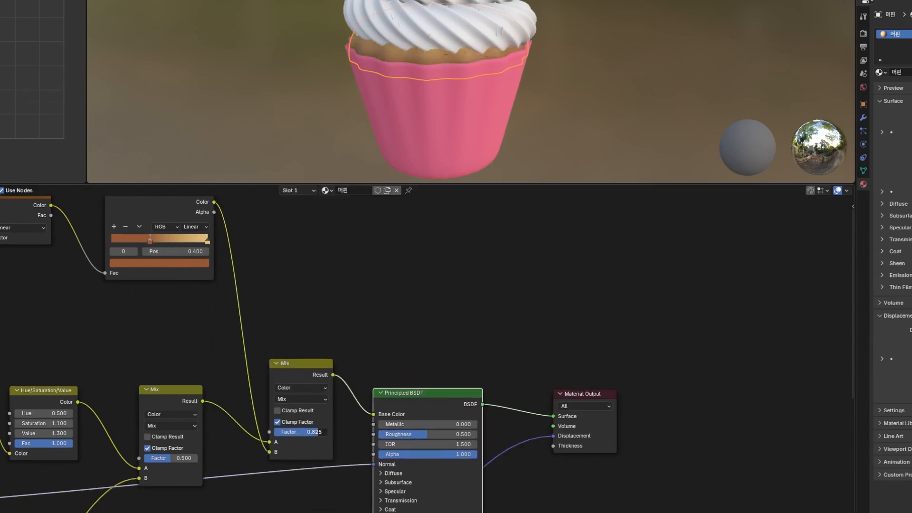
- Add a middle stop to the gradient ramp, shift the stops toward the brown end and place the yellow one at 0.668
drag(207, 241, 201, 241)
drag(150, 241, 148, 241)
click(114, 227)
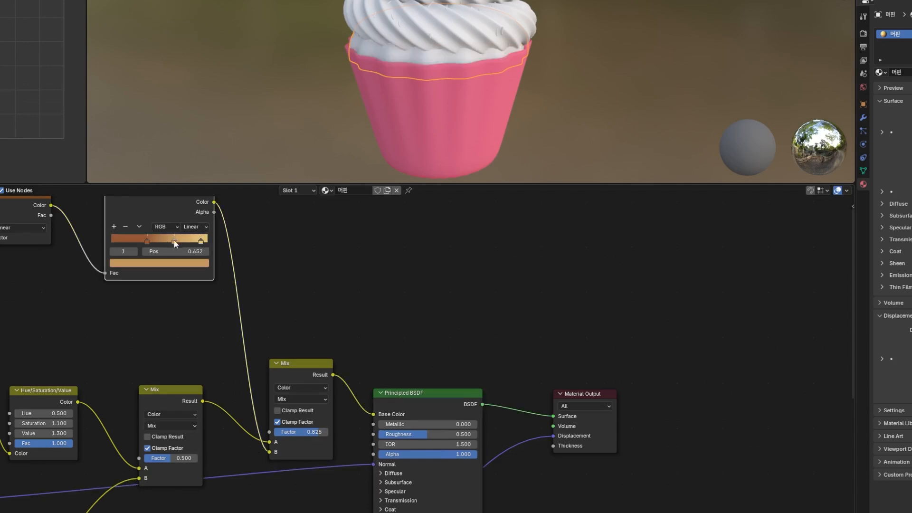
scroll(432, 89, up, 3)
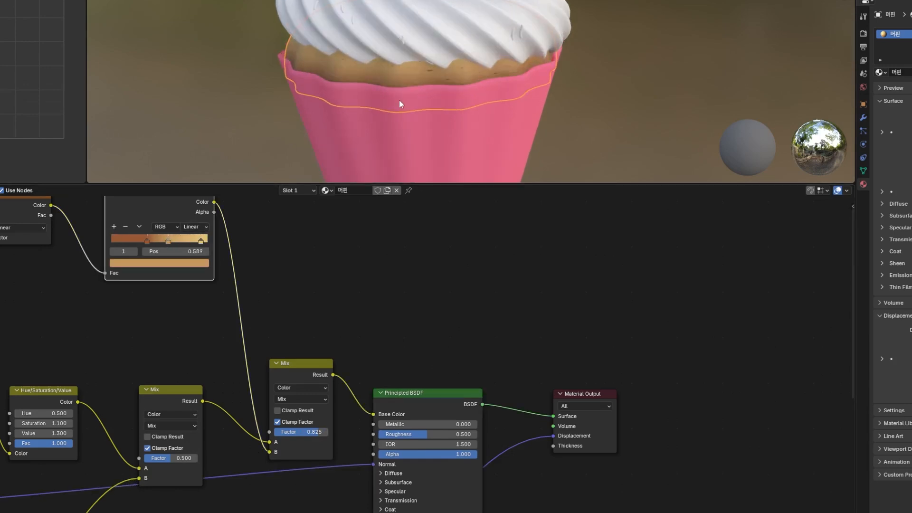
mouse_move(165, 243)
mouse_down()
mouse_move(155, 241)
mouse_move(173, 242)
mouse_up()
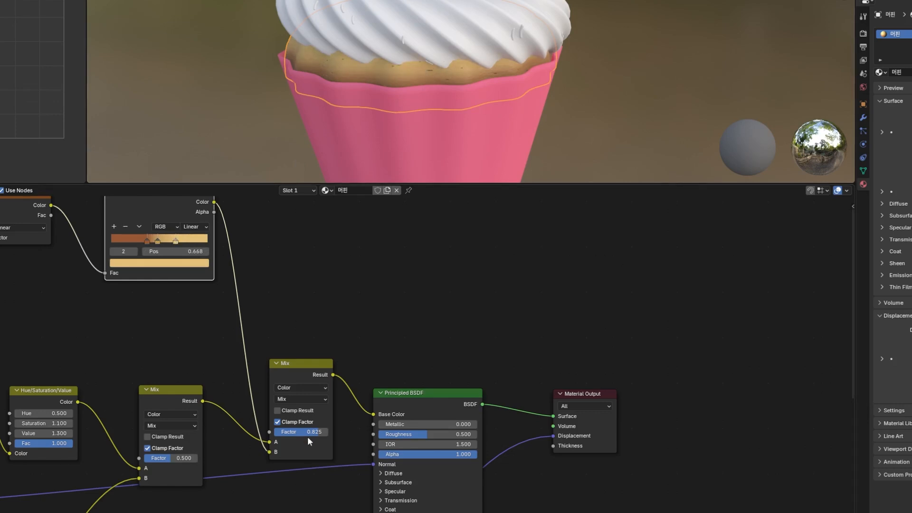
- Scale the whipped cream down slightly and adjust its height along Z so it sits on the muffin
key(KP_Divide)
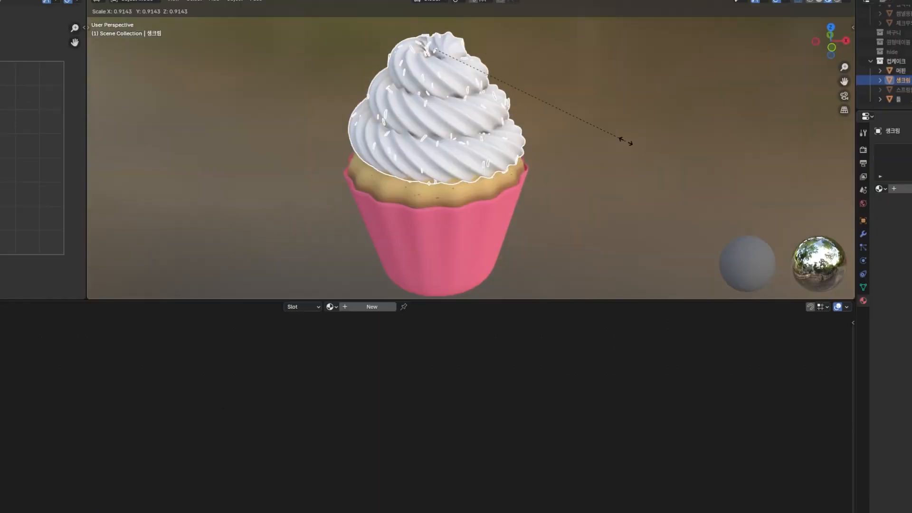
key(KP_1)
key(s)
click(574, 87)
key(g)
key(z)
click(580, 90)
key(s)
click(587, 90)
middle_drag(543, 122, 566, 112)
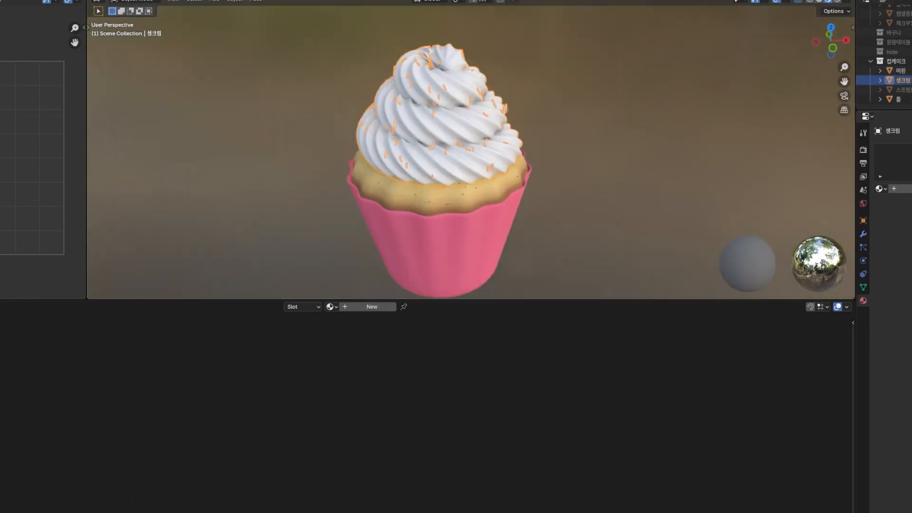
- Create a material named 생크림 for the whipped cream with an off-white base colour, #DADFD4
click(372, 307)
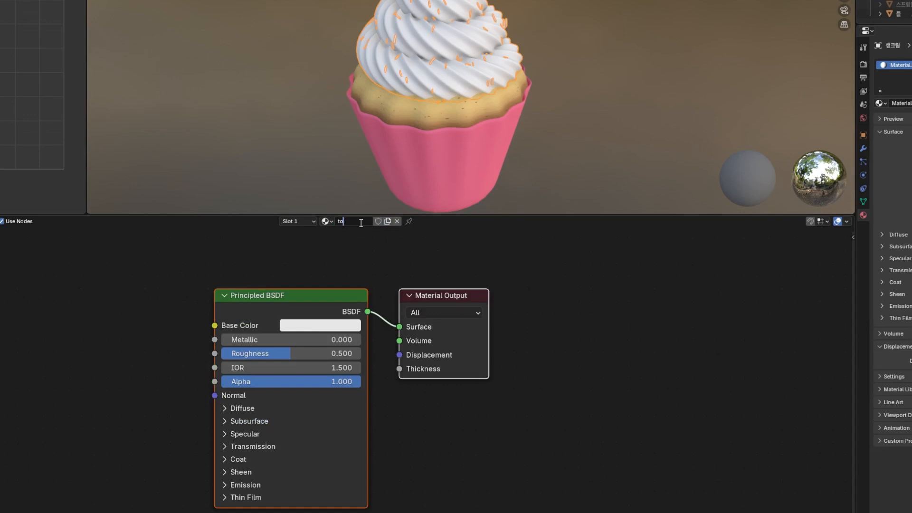
click(334, 326)
drag(396, 127, 396, 130)
drag(337, 168, 336, 167)
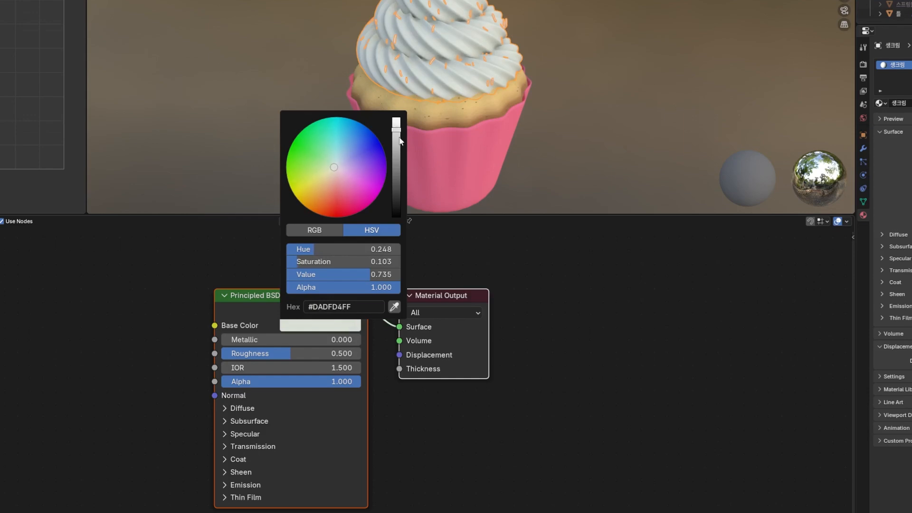
- Set the cream's subsurface method to Christensen-Burley, with weight 1 and all three radius values at 1
click(259, 421)
click(318, 437)
click(276, 466)
middle_drag(466, 421, 491, 357)
drag(316, 389, 385, 388)
drag(330, 418, 330, 442)
text(1)
key(Return)
click(425, 405)
shift+middle_drag(449, 53, 454, 119)
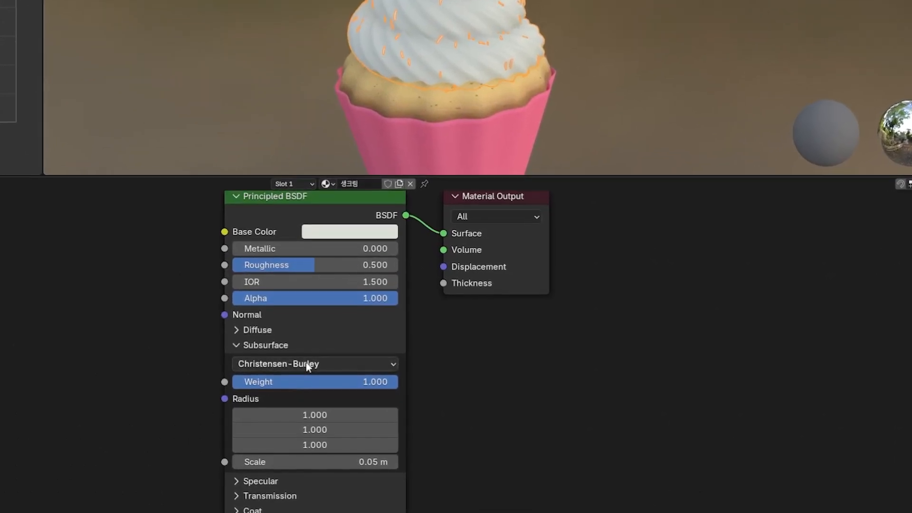
- Reduce the whipped cream's subsurface weight to 0.5
click(369, 383)
text(.5)
key(Return)
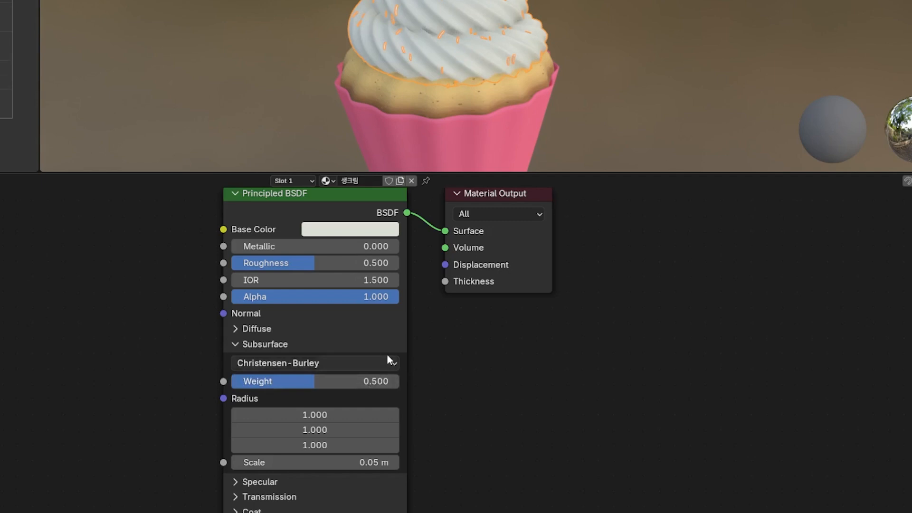
click(271, 343)
- Try a roughness of 0.2 on the whipped cream and settle on 0.4
click(314, 262)
text(.2)
key(Return)
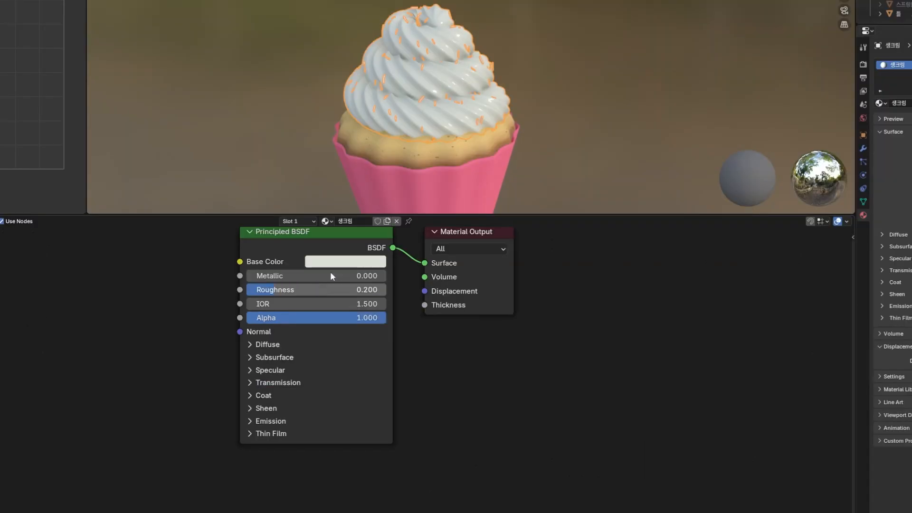
click(361, 289)
text(.4)
key(Return)
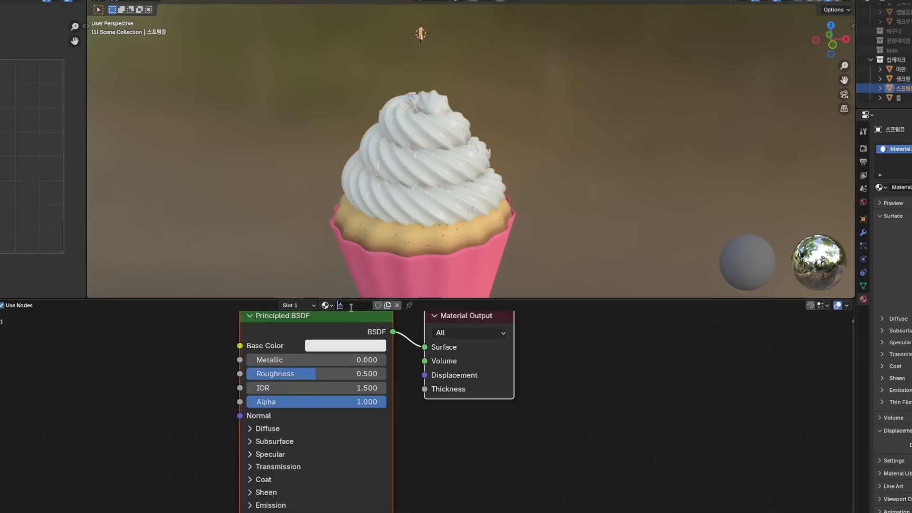
- Name the sprinkle material 스프링클 and feed a new Color Ramp into its Base Color
scroll(449, 436, down, 3)
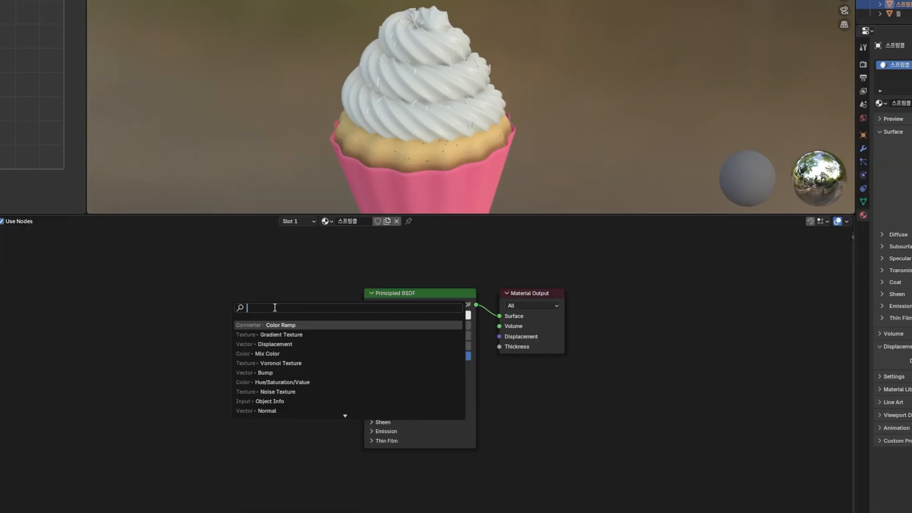
click(271, 325)
click(285, 300)
drag(320, 315, 364, 315)
ctrl+shift+click(385, 306)
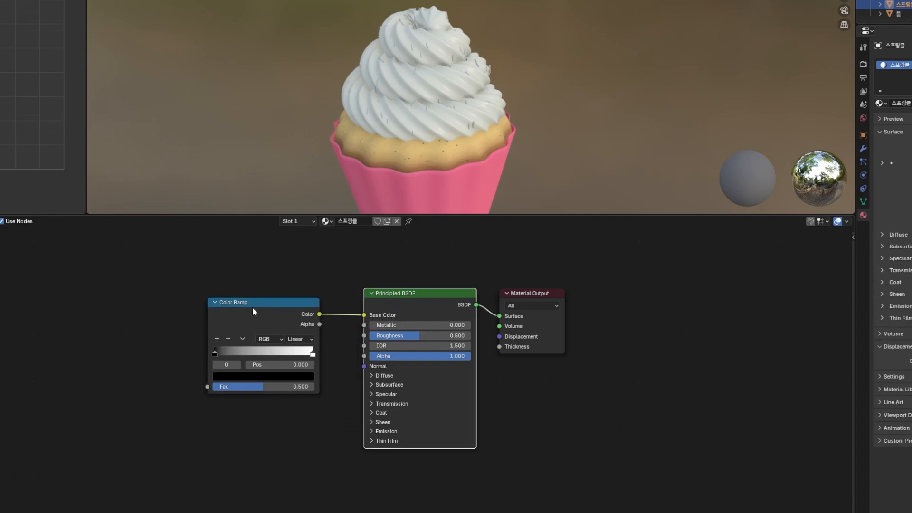
- Add an Object Info node and feed its Random output into the sprinkle Color Ramp's Fac
middle_drag(268, 319, 365, 313)
key(shift+a)
text(ob)
click(230, 324)
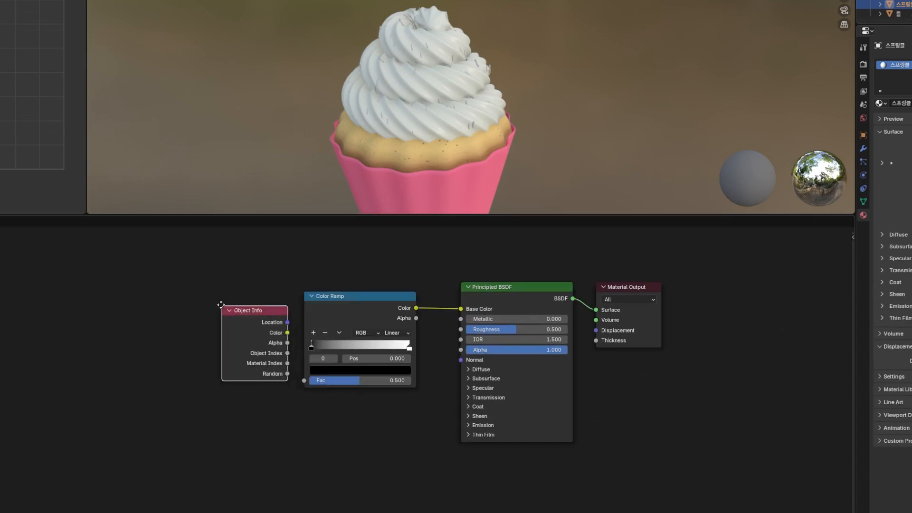
click(250, 334)
drag(274, 353, 304, 380)
- Set the sprinkle ramp's interpolation to Constant and add a third stop, with the last stop at 0.527
scroll(455, 128, up, 1)
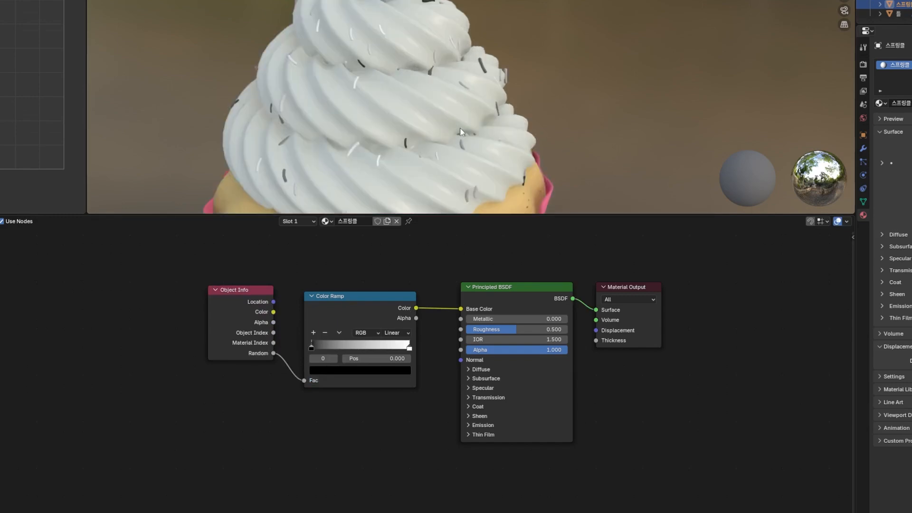
scroll(461, 129, up, 1)
click(394, 333)
click(399, 397)
shift+middle_drag(494, 146, 552, 122)
drag(410, 349, 365, 349)
click(313, 332)
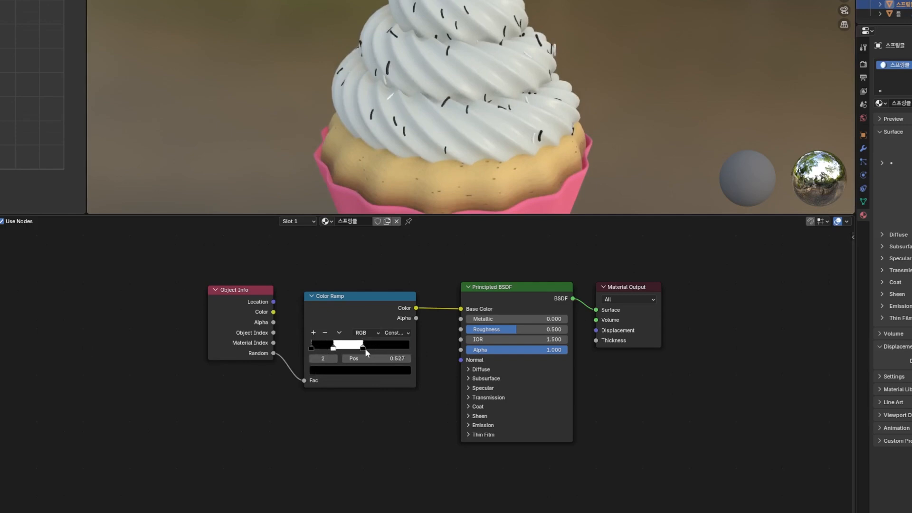
- Colour the sprinkle ramp's three stops pink #EF476F, yellow #FFD166 and green #06D6A0
click(361, 370)
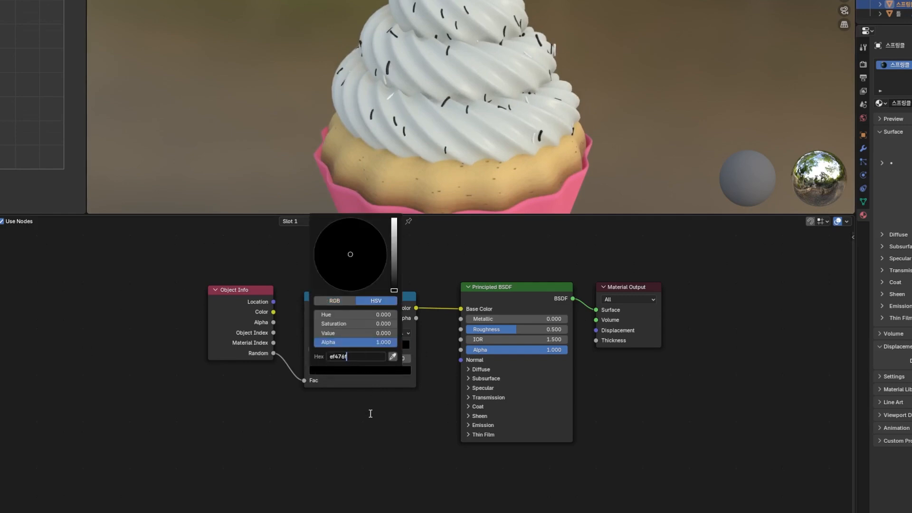
key(Return)
click(353, 370)
click(354, 357)
text(ffd166)
key(Return)
click(361, 358)
text(06d6a0)
key(Return)
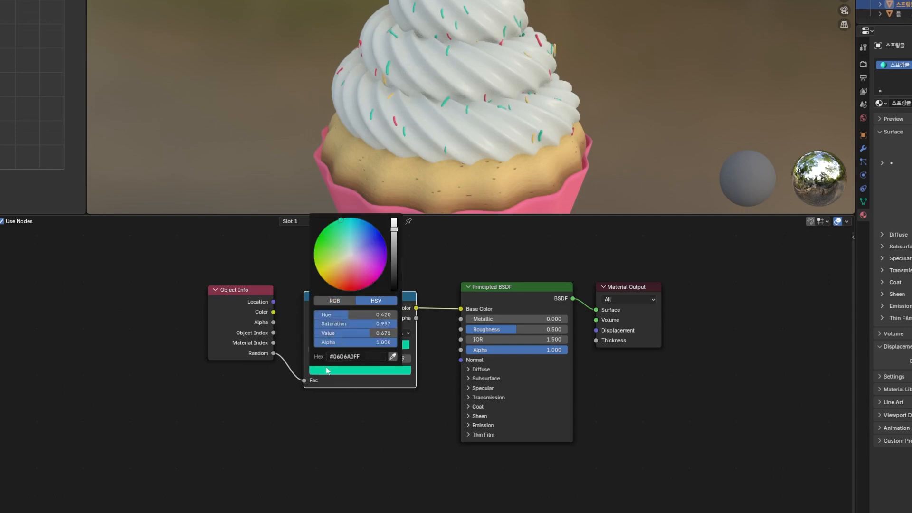
- Add a fourth stop to the sprinkle ramp, placing the last stop at 0.784 with the blue colour #118AB2
click(313, 332)
mouse_move(352, 349)
mouse_down()
mouse_move(389, 351)
mouse_move(364, 350)
mouse_up()
click(387, 351)
click(377, 372)
click(357, 355)
text(118ab2)
key(Return)
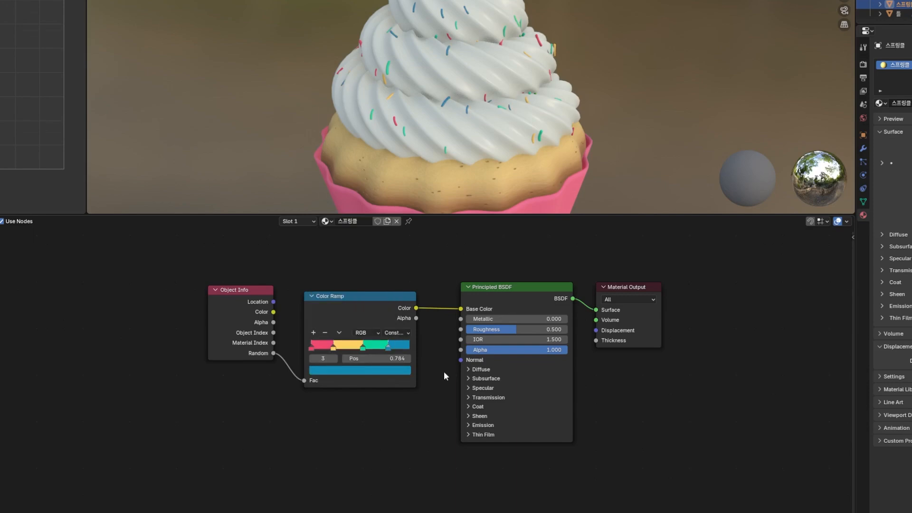
- Add a cube above the cupcake and scale it down to about 0.051 m wide
scroll(641, 78, down, 3)
scroll(641, 109, up, 2)
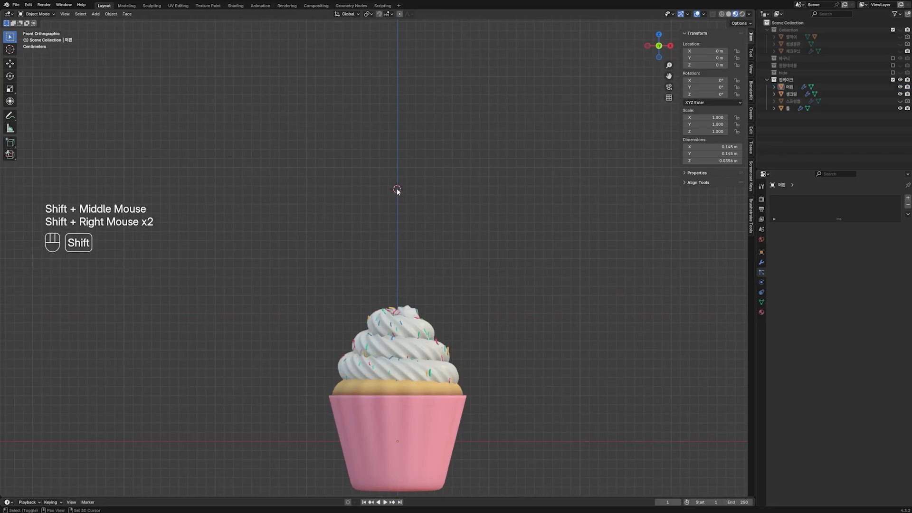
key(shift+a)
mouse_move(400, 191)
click(442, 208)
key(s)
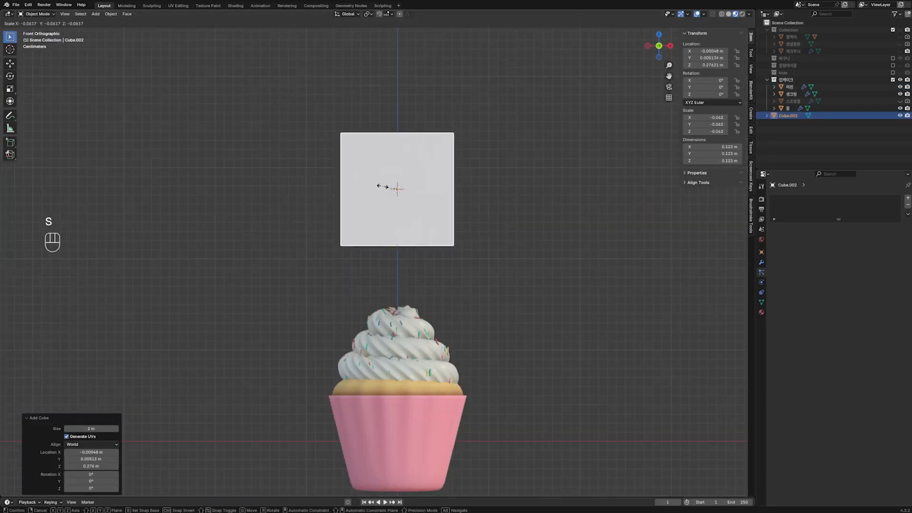
click(429, 202)
scroll(483, 178, up, 2)
key(s)
click(429, 158)
- Apply the cube's scale and add a Subdivision Surface modifier at level 3
key(ctrl+a)
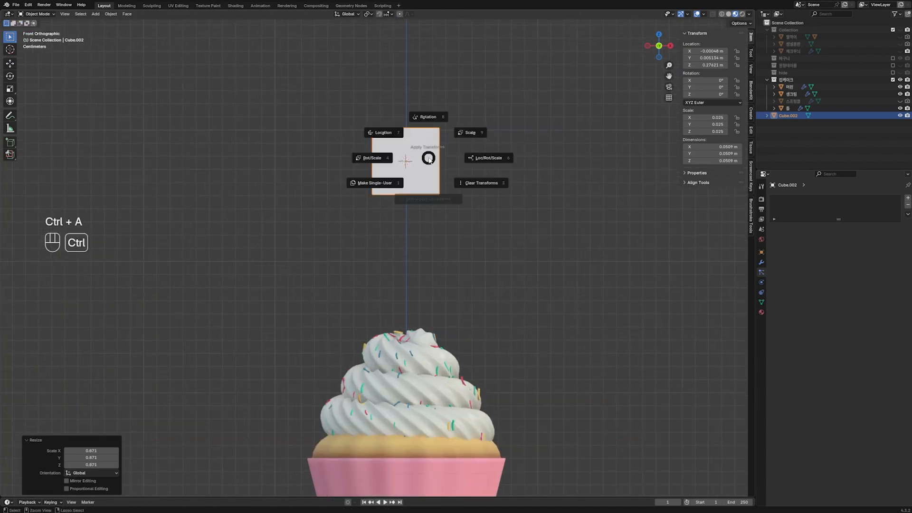
click(470, 132)
key(ctrl+3)
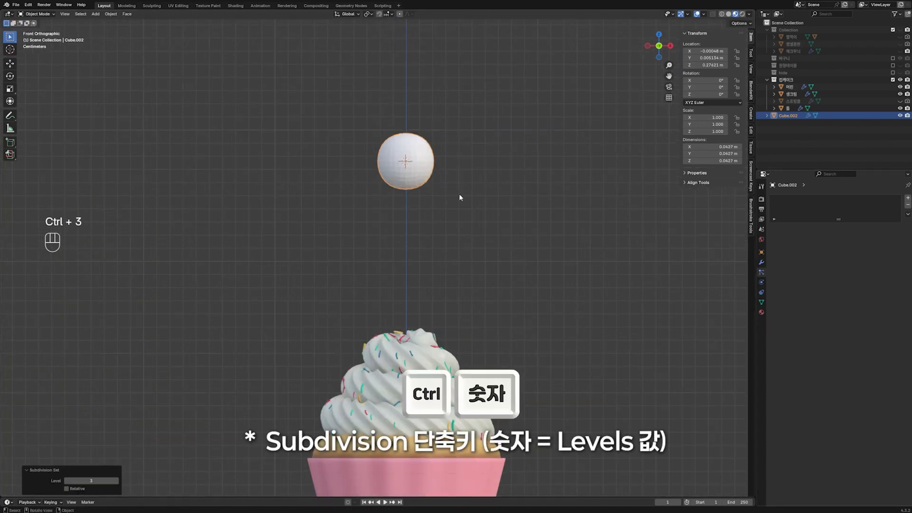
- Cut a horizontal edge loop around the middle of the cube
key(Tab)
scroll(429, 184, up, 2)
shift+middle_drag(447, 168, 421, 223)
scroll(421, 200, up, 1)
scroll(430, 190, down, 1)
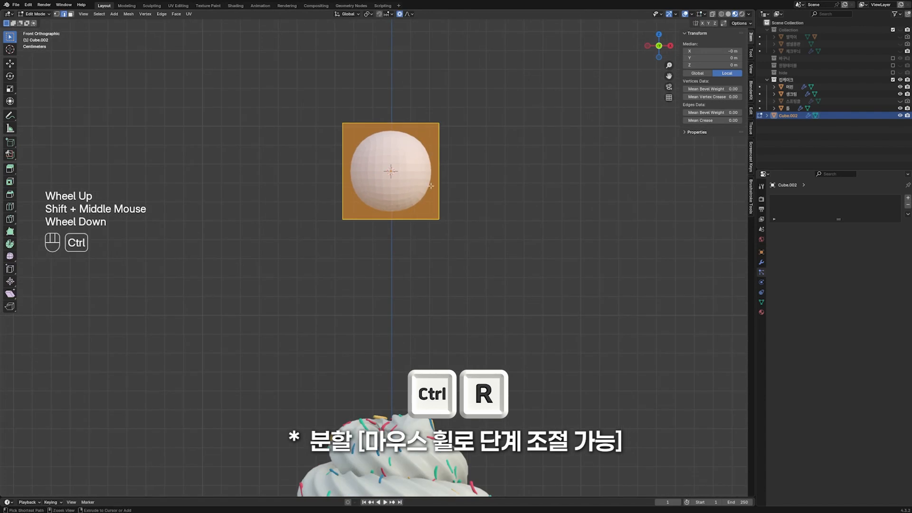
key(ctrl+r)
click(430, 183)
- Scale the cube's bottom face inward with proportional editing to taper the shape like a strawberry
key(alt+z)
drag(327, 203, 461, 240)
middle_drag(480, 237, 551, 228)
key(KP_1)
key(s)
scroll(475, 219, up, 3)
scroll(461, 222, down, 5)
key(ctrl+z)
key(ctrl+z)
key(s)
click(445, 221)
- Cut another horizontal loop in the shape's upper half and scale its top face slightly inward
key(ctrl+r)
double_click(435, 151)
click(323, 103)
drag(323, 103, 500, 134)
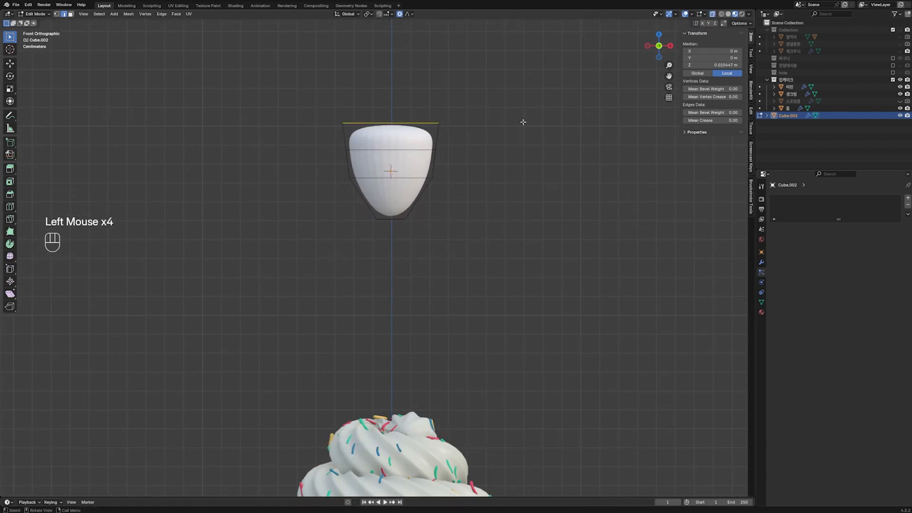
key(s)
scroll(475, 129, up, 5)
click(464, 122)
key(Tab)
- Add a Decimate modifier that turns the strawberry mesh into diamond-shaped faces, and apply all its modifiers
click(761, 262)
click(832, 214)
mouse_move(802, 145)
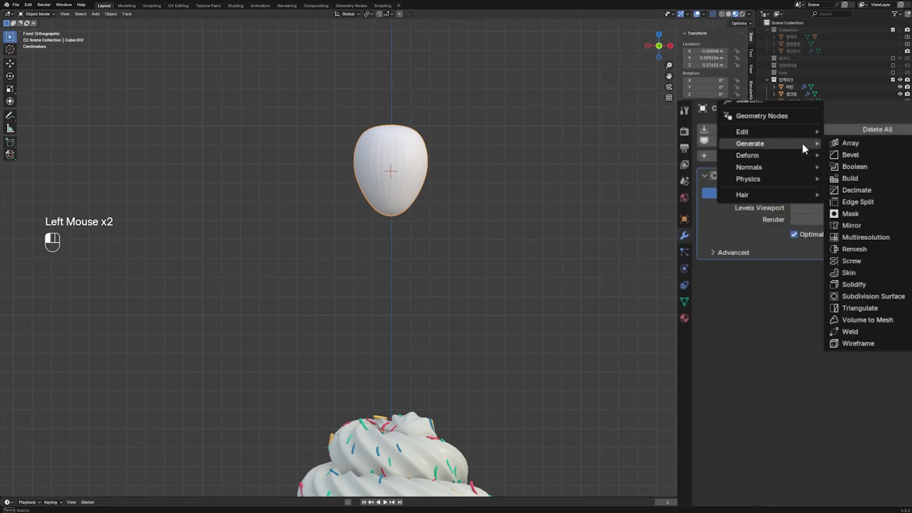
click(868, 193)
click(815, 285)
click(908, 301)
click(462, 182)
click(748, 140)
click(748, 140)
click(748, 140)
click(747, 139)
click(751, 129)
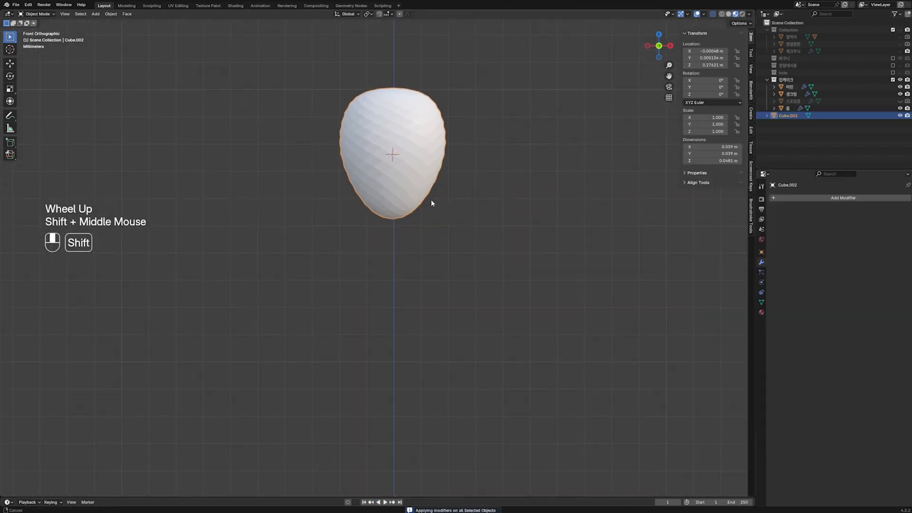
- Bevel all edges of the strawberry mesh by about 0.0005 m with one segment
key(Tab)
key(a)
shift+click(455, 176)
key(ctrl+z)
key(3)
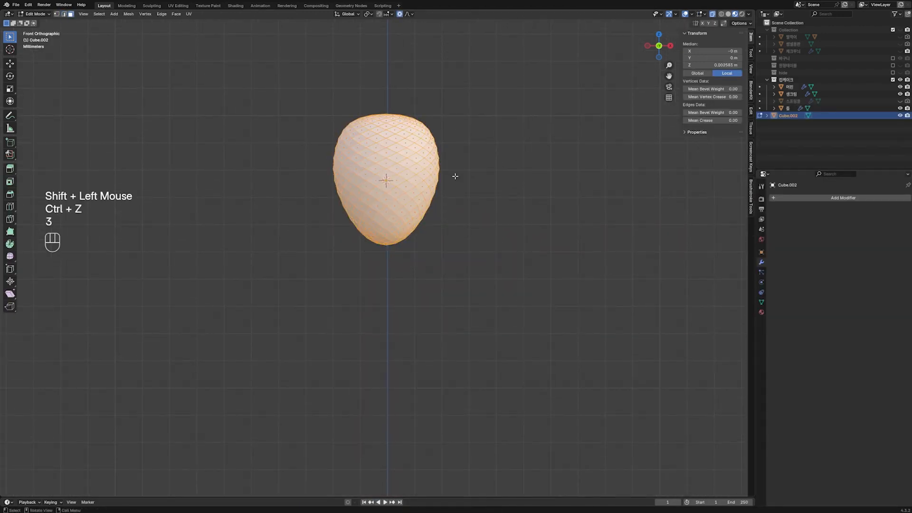
key(ctrl+b)
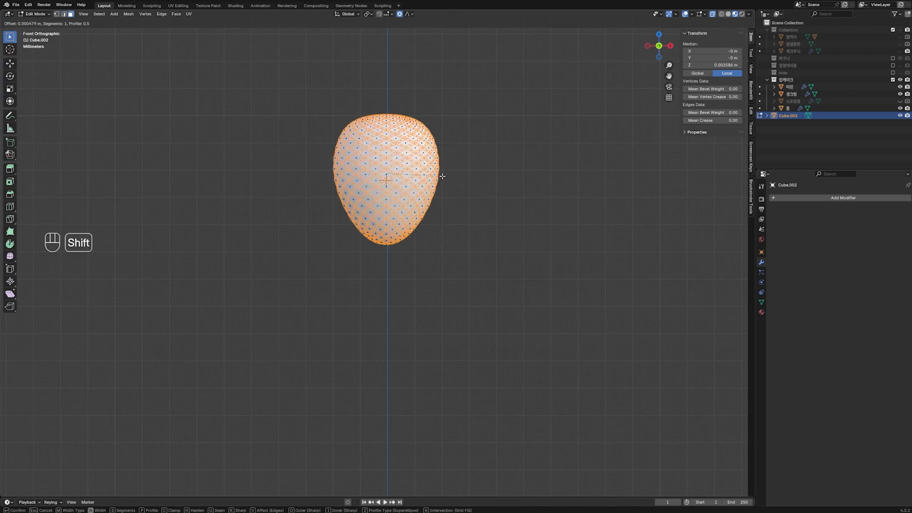
shift+click(442, 176)
- Invert the selection and extrude the diamond faces inward along their normals by about 0.00109 m
key(ctrl+i)
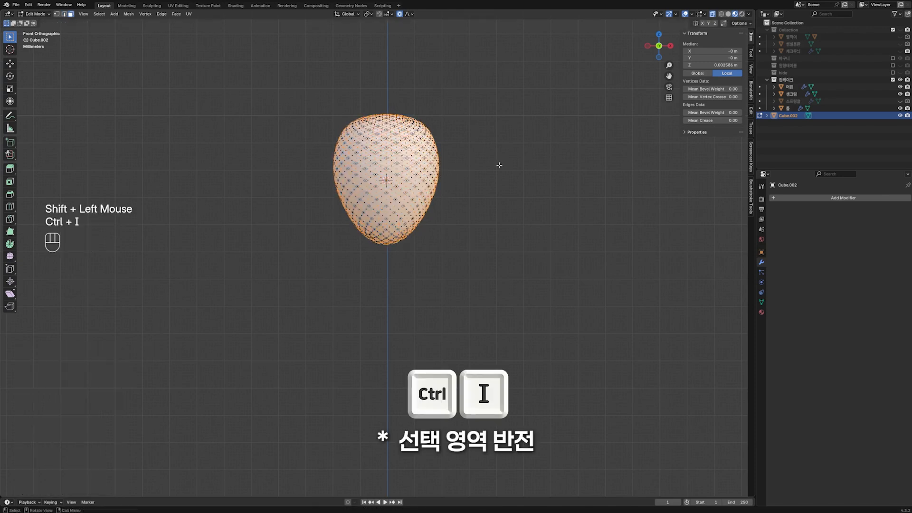
key(alt+e)
click(450, 122)
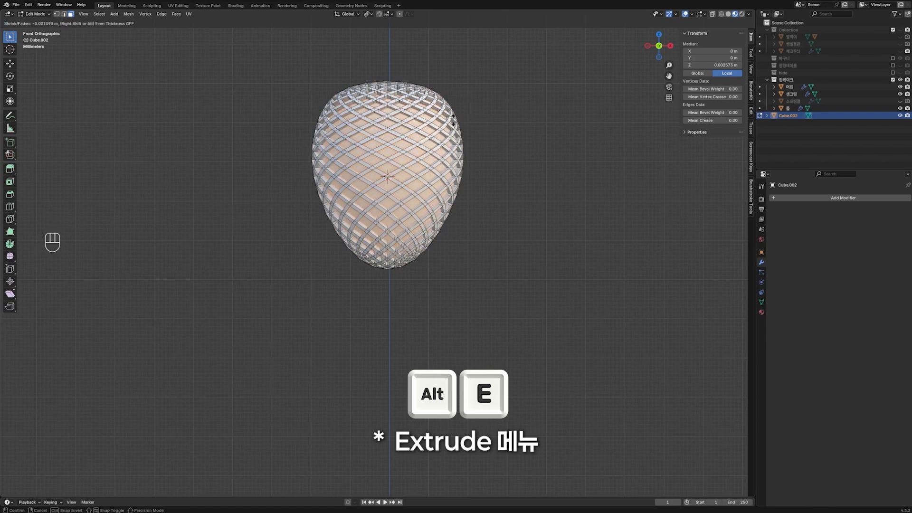
click(453, 120)
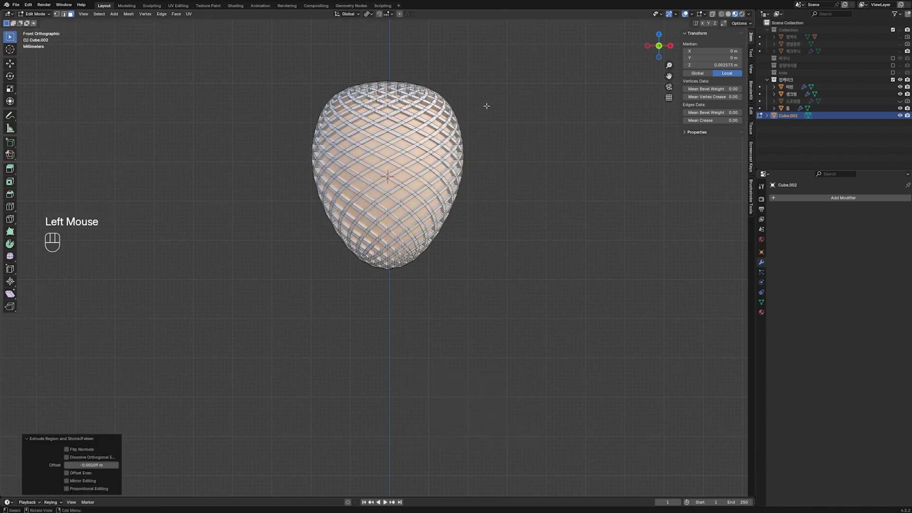
- Try scaling the extruded faces to 0.997 around the Median Point pivot
click(368, 14)
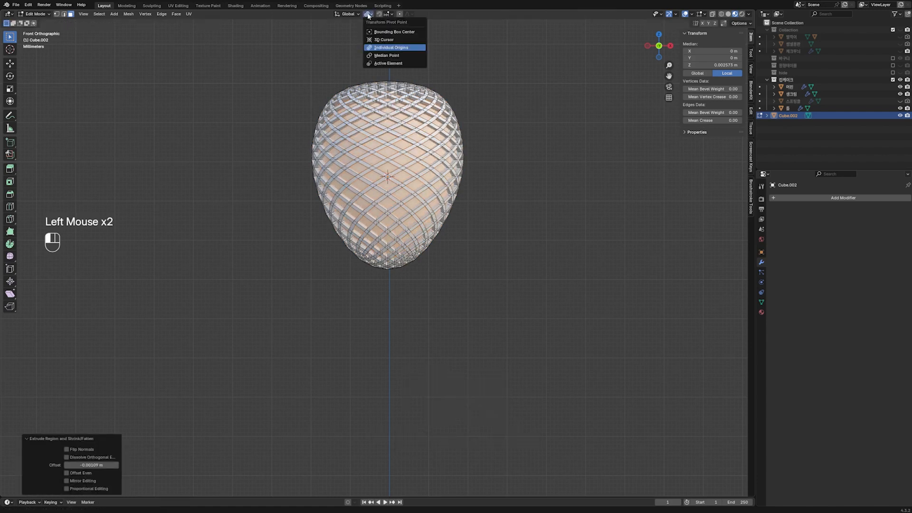
click(382, 55)
key(s)
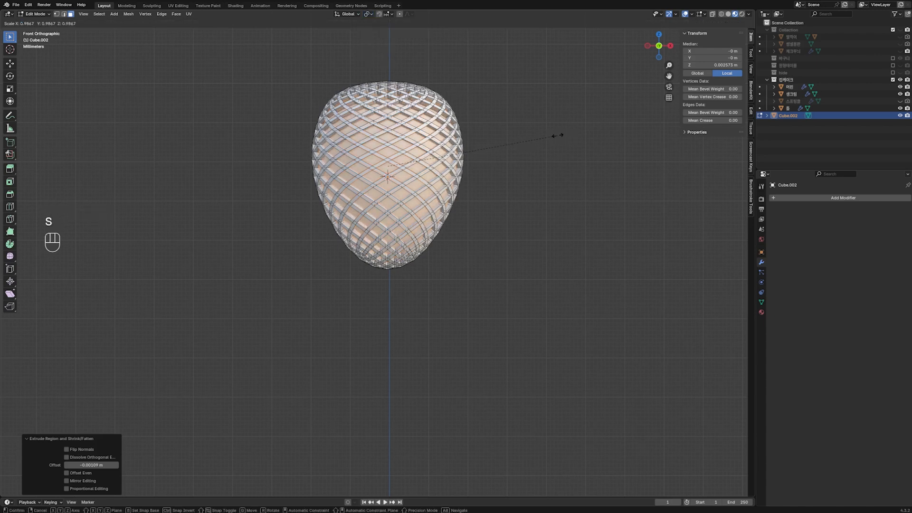
shift+click(550, 135)
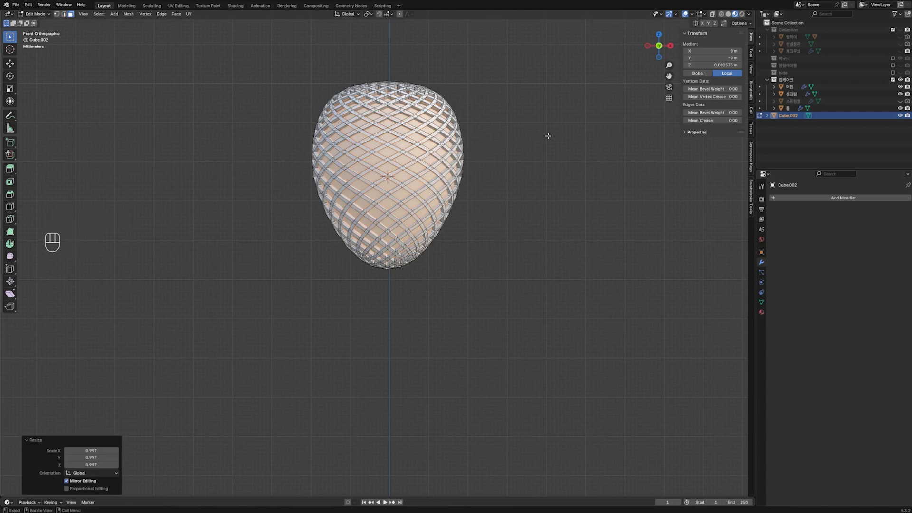
click(548, 135)
key(ctrl+z)
key(ctrl+z)
click(369, 14)
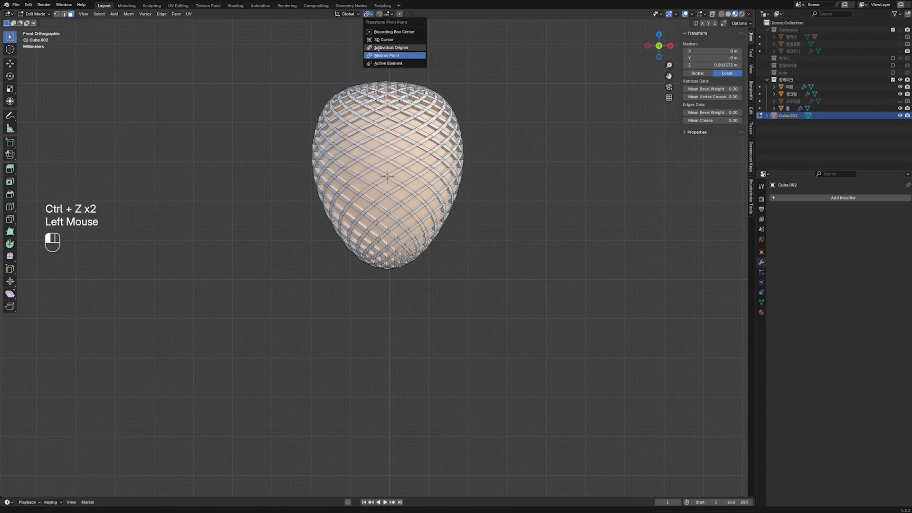
- Inset the pit faces about 0.00044 m and scale them to 0.379, stretching them along Z by about 3.2
key(i)
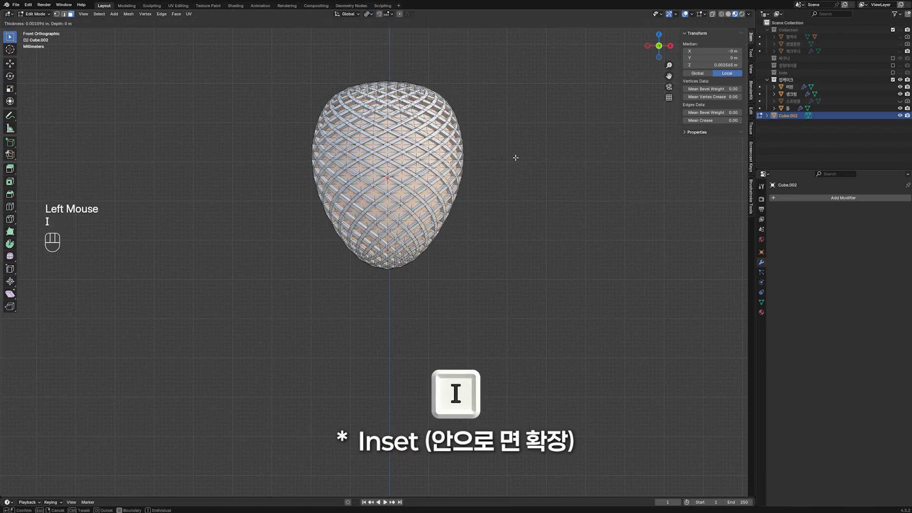
click(517, 157)
key(s)
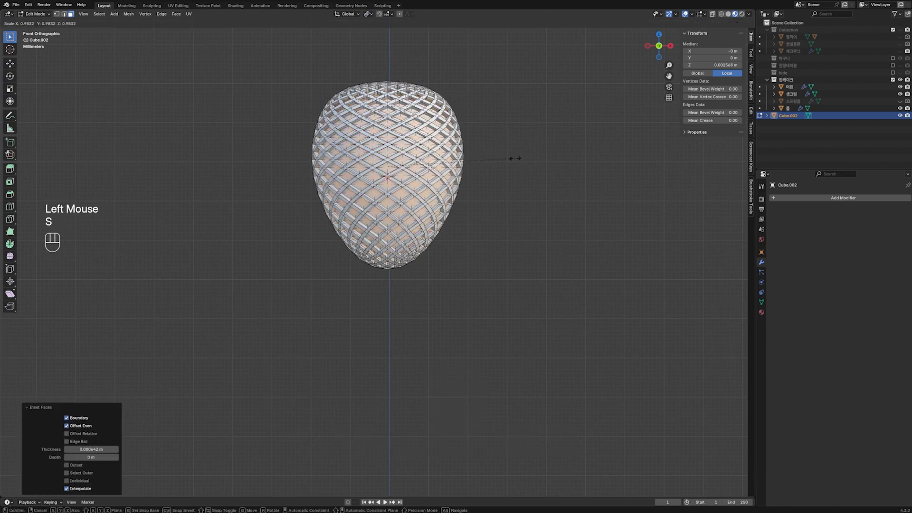
click(446, 163)
key(s)
key(z)
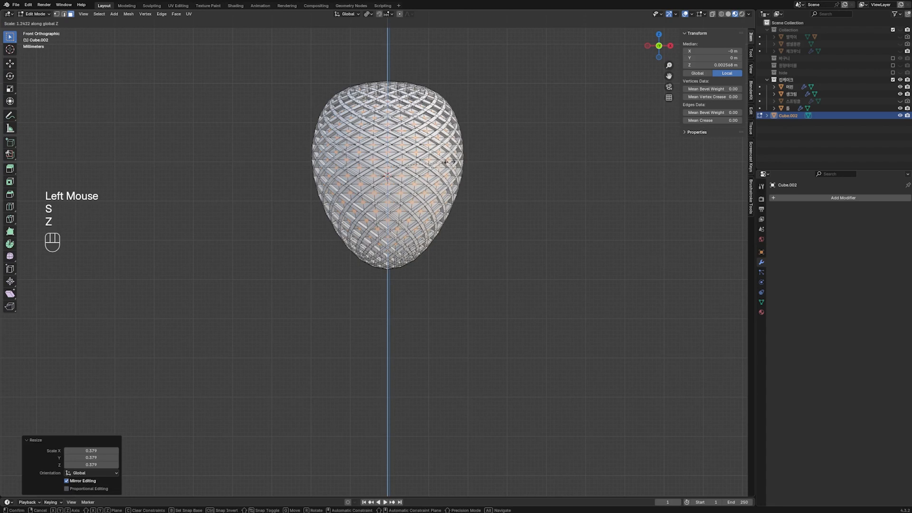
click(543, 137)
- Extrude the narrow seed faces outward along their normals
key(alt+e)
click(447, 170)
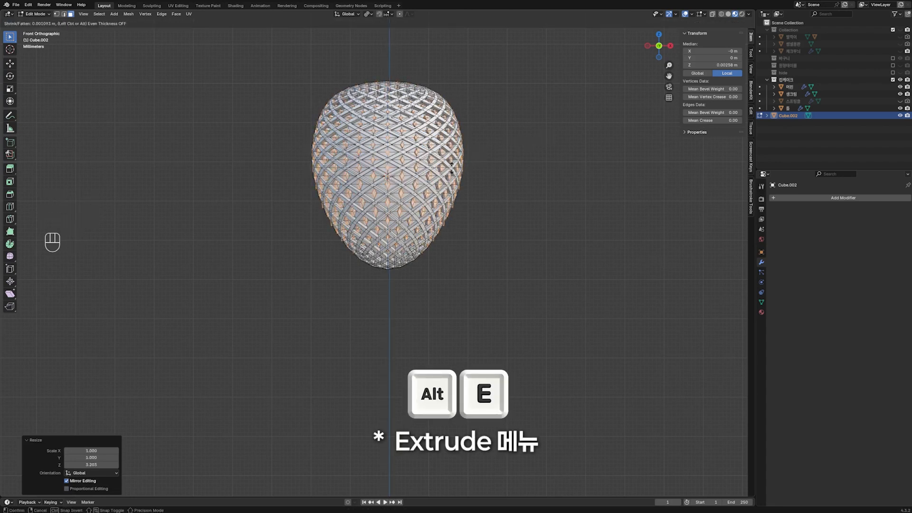
click(452, 167)
key(Tab)
- Add a level 2 Subdivision Surface modifier to the strawberry and shade it smooth
click(511, 159)
key(ctrl+2)
click(491, 157)
click(492, 158)
right_click(411, 142)
click(440, 150)
right_click(432, 141)
click(432, 141)
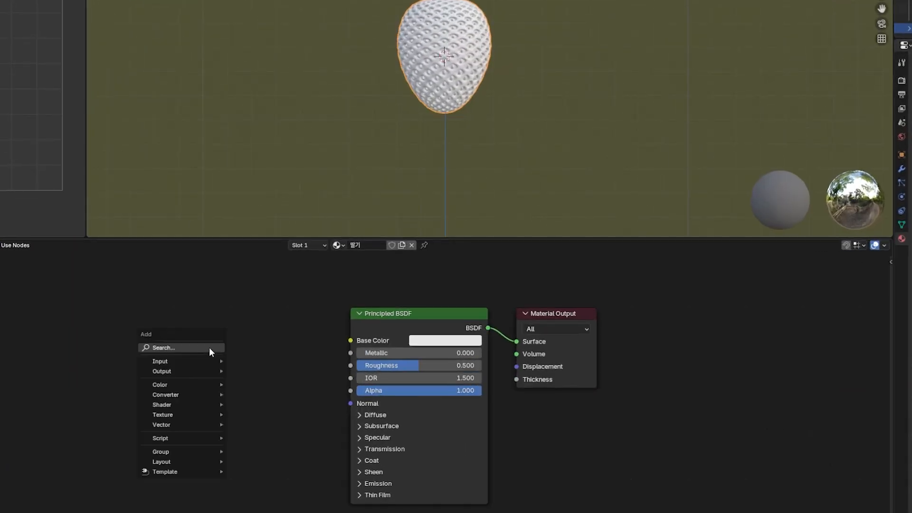
- Add a Gradient Texture with Mapping and Texture Coordinate nodes to the strawberry material, rotating the mapping 90° on Y
click(210, 348)
click(229, 386)
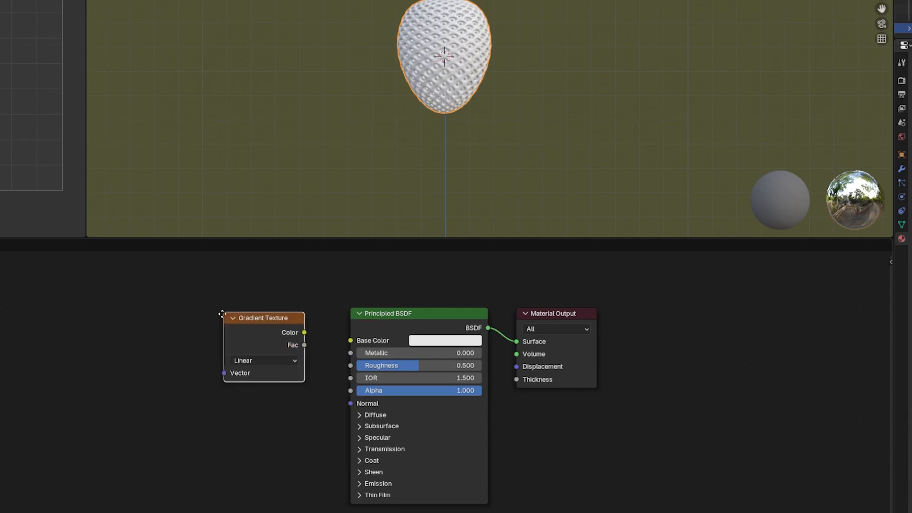
click(161, 309)
key(ctrl+t)
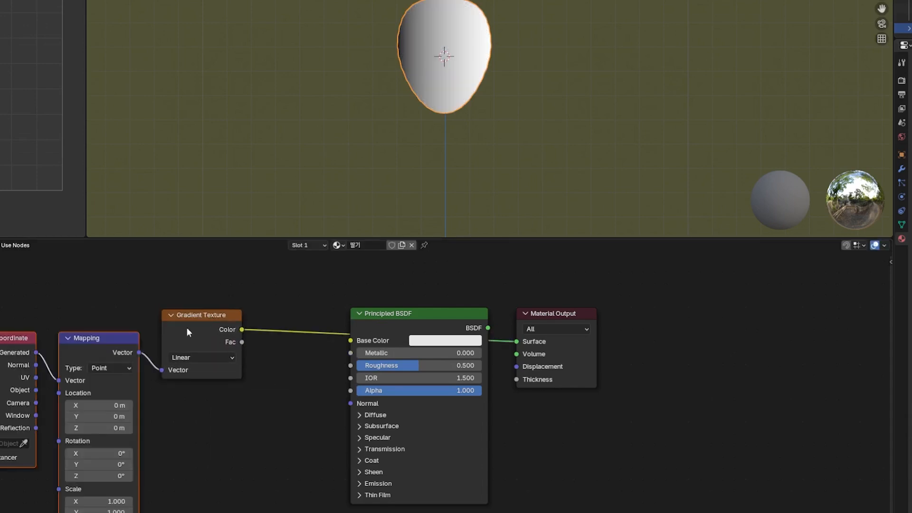
click(116, 464)
text(90)
key(Return)
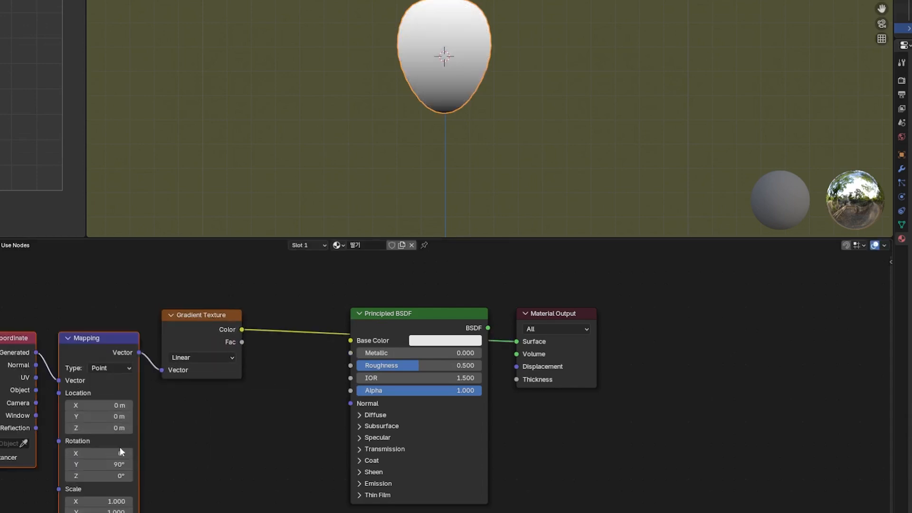
drag(113, 428, 121, 427)
key(ctrl+z)
- Add a Color Ramp after the Gradient Texture, shifting the neighbouring nodes to make room for it
click(227, 412)
drag(227, 412, 24, 397)
drag(85, 335, 85, 315)
click(266, 431)
key(shift+a)
click(271, 434)
click(309, 471)
click(294, 310)
drag(604, 404, 464, 327)
drag(466, 314, 581, 312)
- Move the ramp's first stop close to the end and colour it red, with the last stop orange #E3660D
drag(283, 371, 399, 395)
click(368, 424)
click(333, 404)
key(ctrl+v)
key(Return)
click(424, 394)
click(382, 424)
click(352, 402)
key(ctrl+v)
key(Return)
- Add a third stop to the strawberry ramp and colour the last stop at 1.000 pale pink
click(286, 376)
click(385, 423)
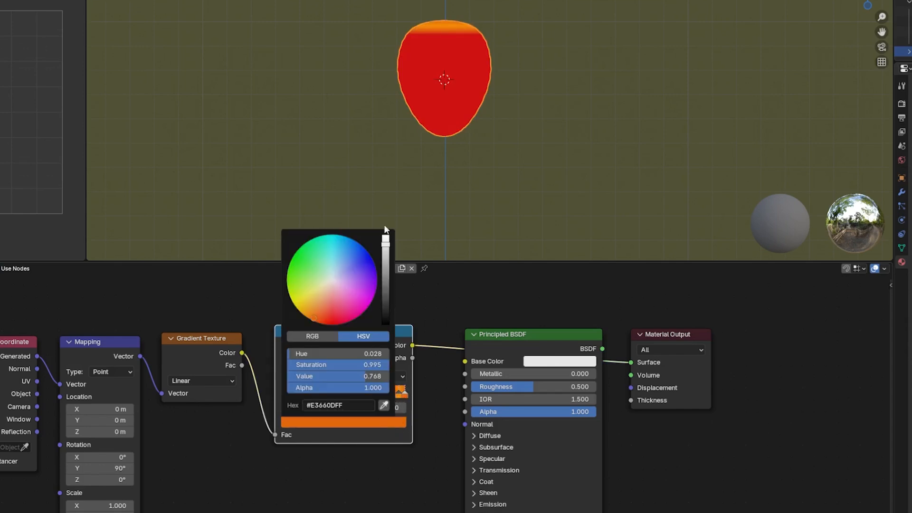
drag(381, 367, 316, 367)
drag(330, 288, 329, 291)
click(430, 304)
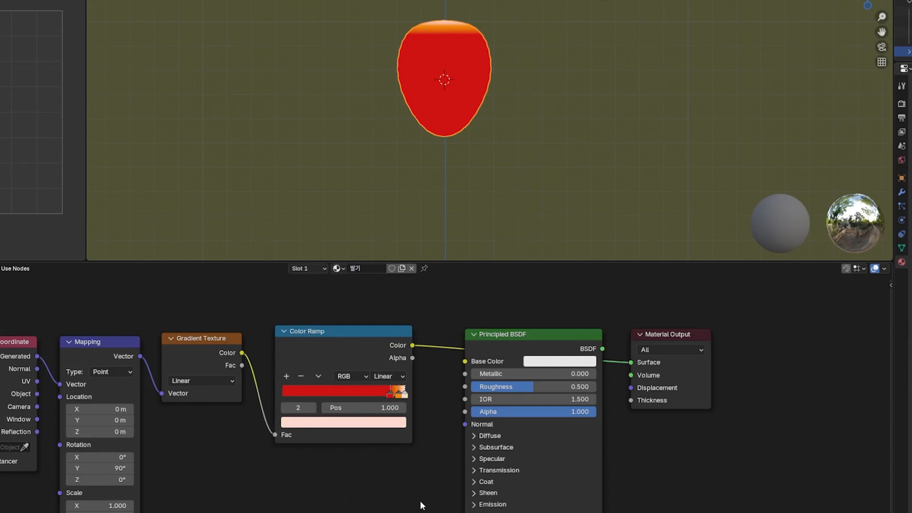
- Set the ramp's interpolation to B-Spline and connect its Color output to the Principled BSDF's Base Color
click(390, 375)
click(385, 439)
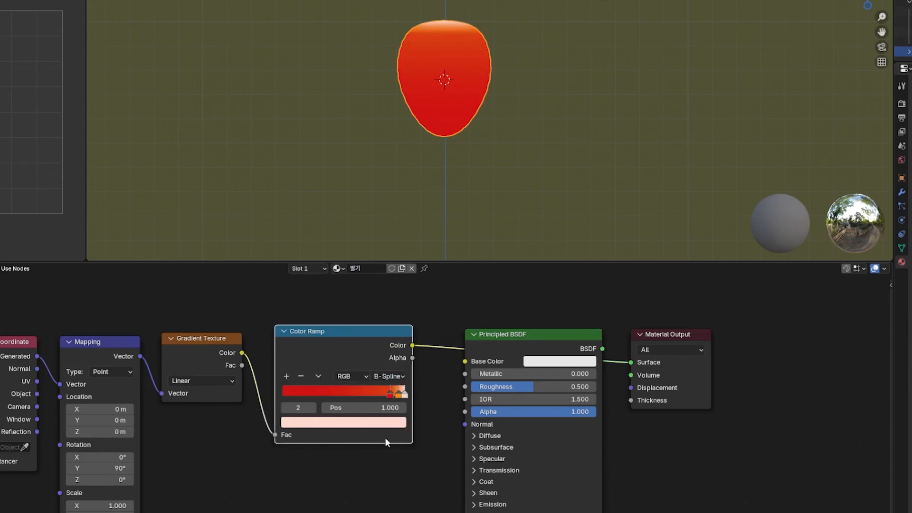
ctrl+shift+click(530, 329)
drag(412, 345, 466, 361)
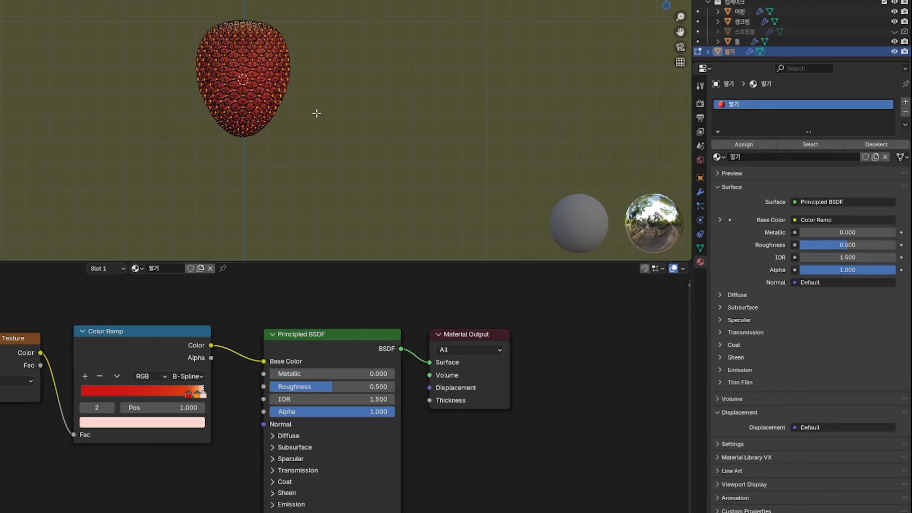
- Add a second material slot to the strawberry with a new material named 딸기씨
click(905, 102)
click(765, 173)
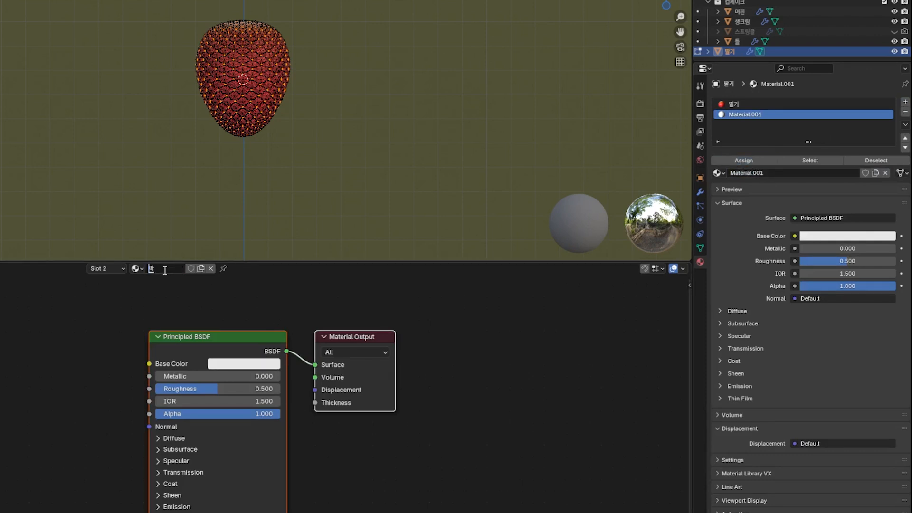
click(315, 308)
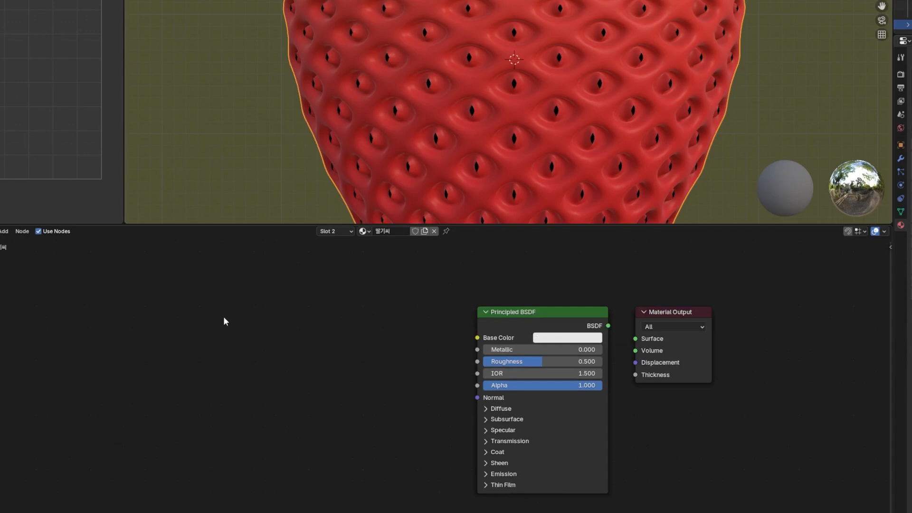
- Paste the gradient and Color Ramp nodes into the seed material and set the mapping's Y rotation to 0°
key(ctrl+v)
click(249, 321)
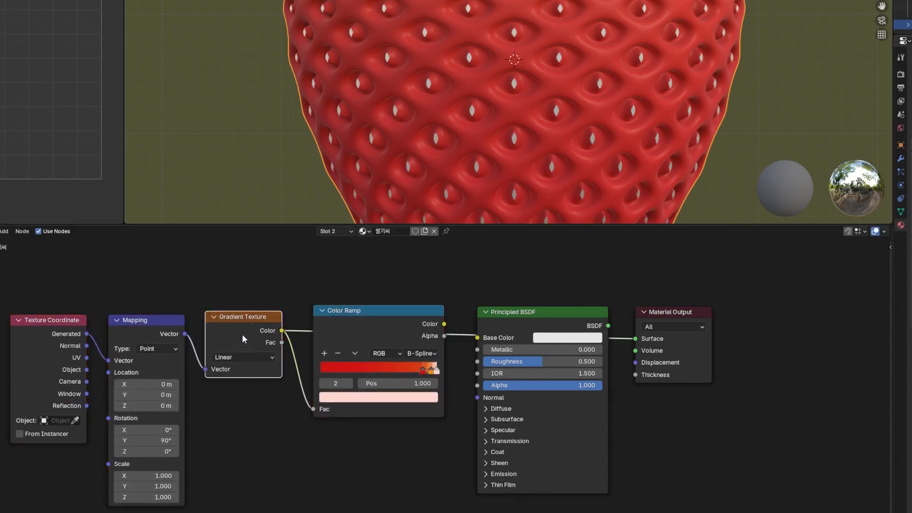
click(160, 441)
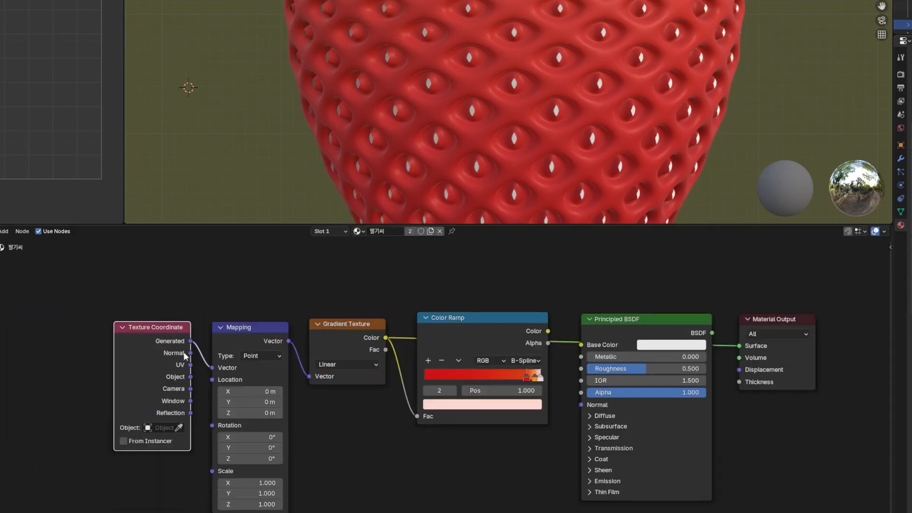
- Set the seed material's Gradient Texture to Spherical and feed the UV coordinates into its Mapping node
click(340, 368)
click(338, 442)
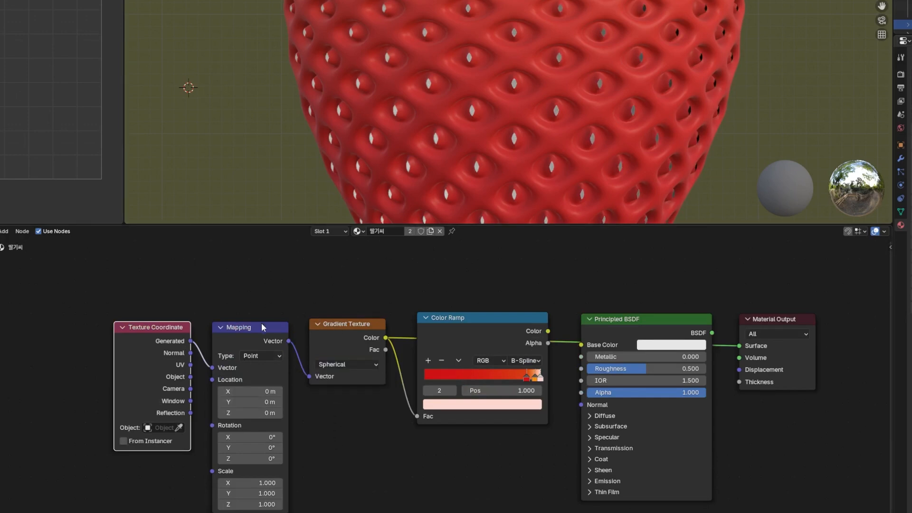
drag(207, 369, 211, 369)
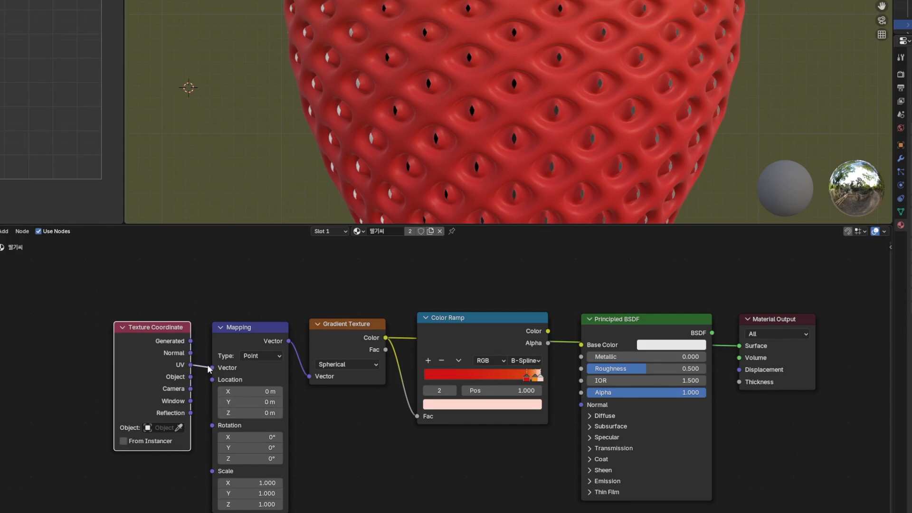
- Set the seed material's mapping location to -1 m in X and Y and its scale to 2 on all axes
drag(192, 359, 191, 356)
key(Escape)
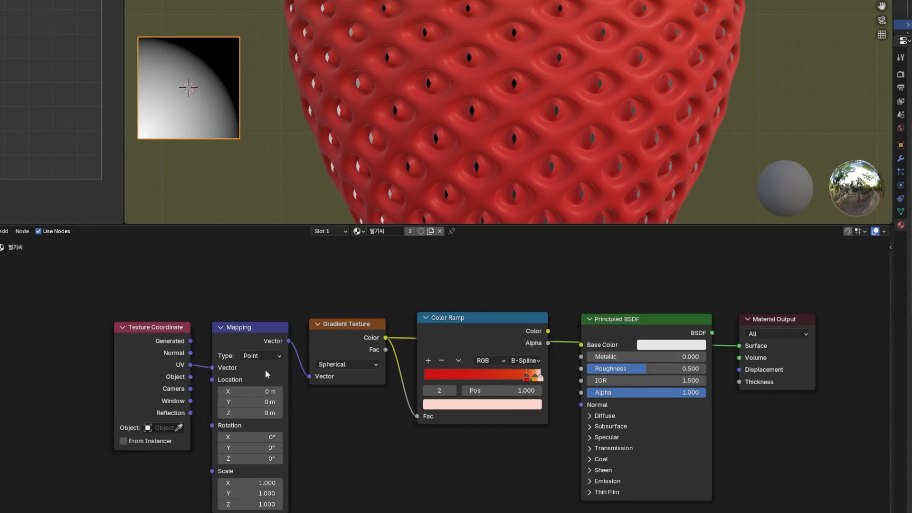
drag(266, 402, 264, 392)
text(0.5)
drag(277, 483, 277, 506)
key(Return)
text(2)
key(Return)
drag(267, 392, 259, 402)
- Reset the UV mapping of the strawberry's selected seed faces
click(422, 163)
key(Tab)
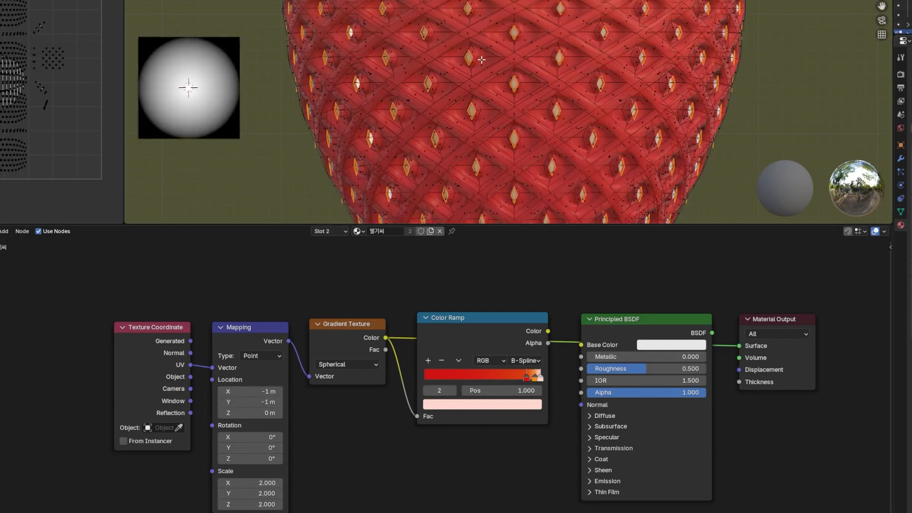
key(u)
click(569, 130)
key(u)
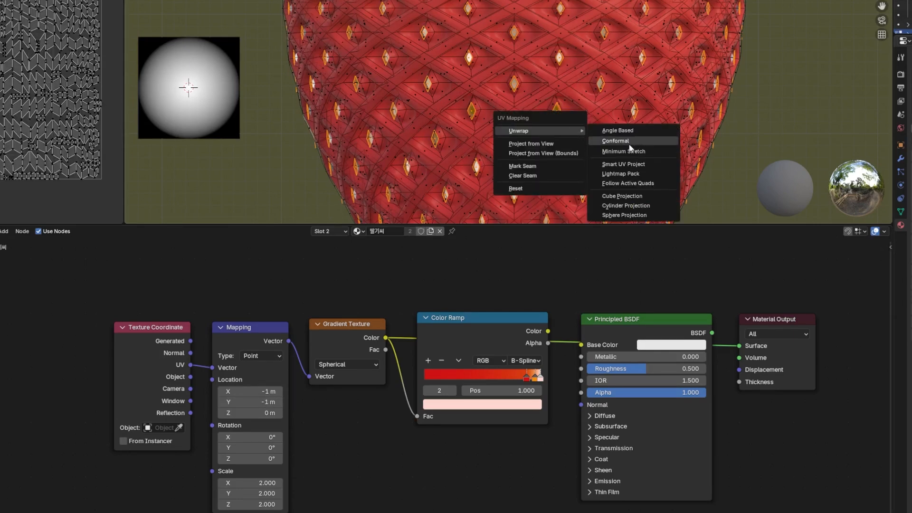
click(561, 186)
click(539, 190)
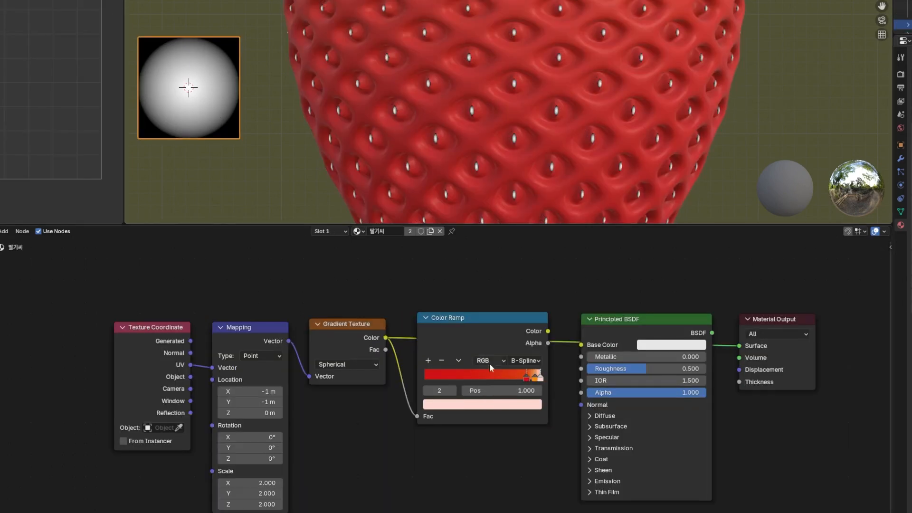
- Replace the seed material's Color Ramp with a new one feeding Base Color, and move its black stop to about 0.177
click(525, 378)
click(499, 321)
key(x)
key(shift+a)
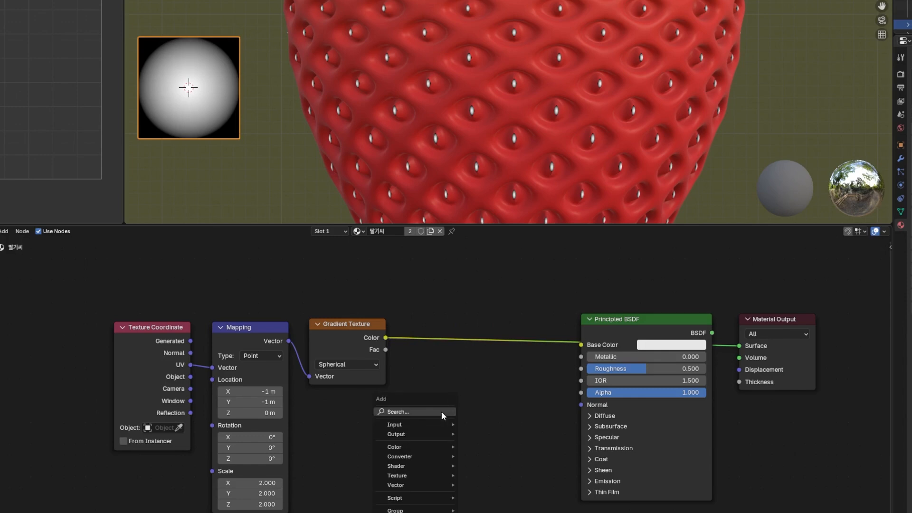
text(col)
key(Return)
click(443, 307)
drag(540, 314, 502, 324)
drag(414, 380, 433, 380)
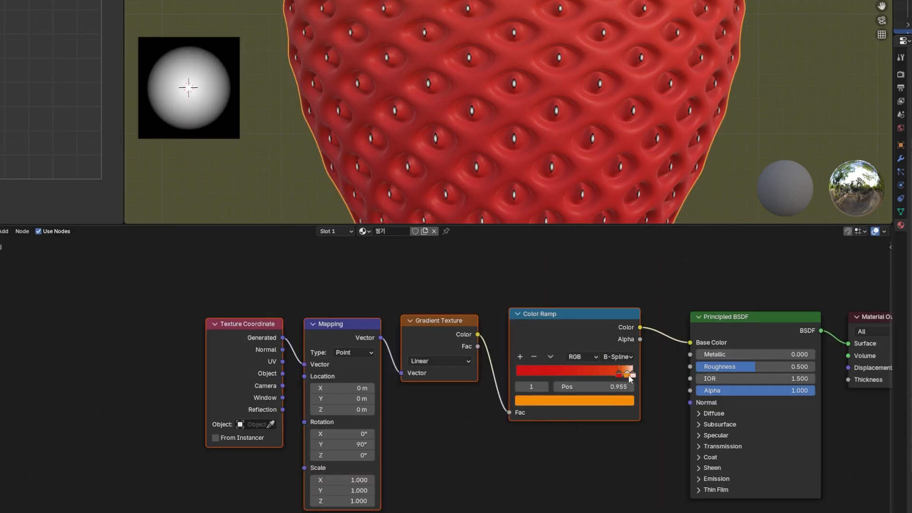
- Color the seed ramp's first stop orange #F48C06FF and paste the copied color into its last stop
click(601, 399)
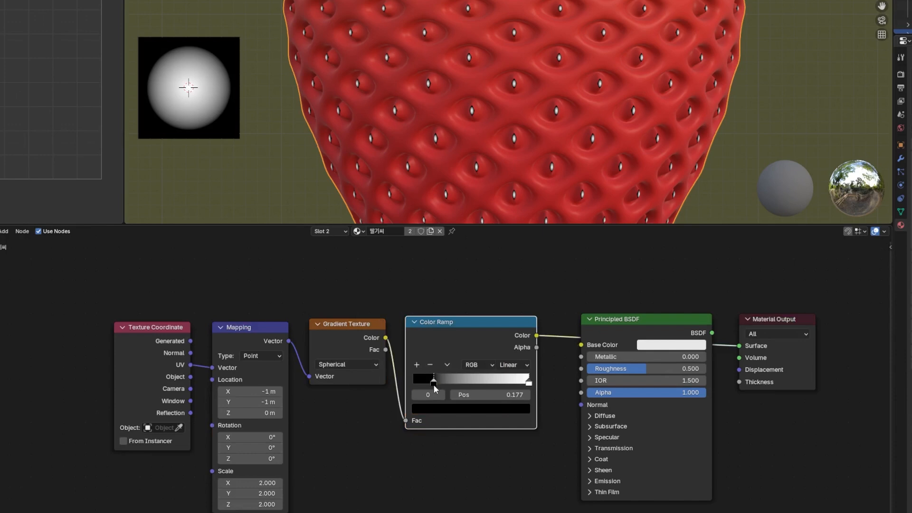
click(444, 413)
click(463, 392)
text(#F48C04FF)
key(Return)
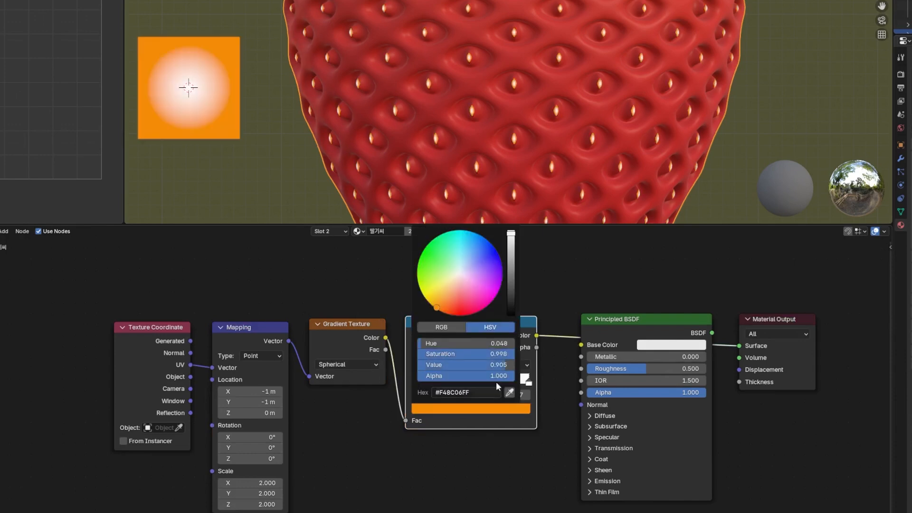
click(530, 385)
click(529, 384)
click(518, 411)
key(ctrl+v)
key(Return)
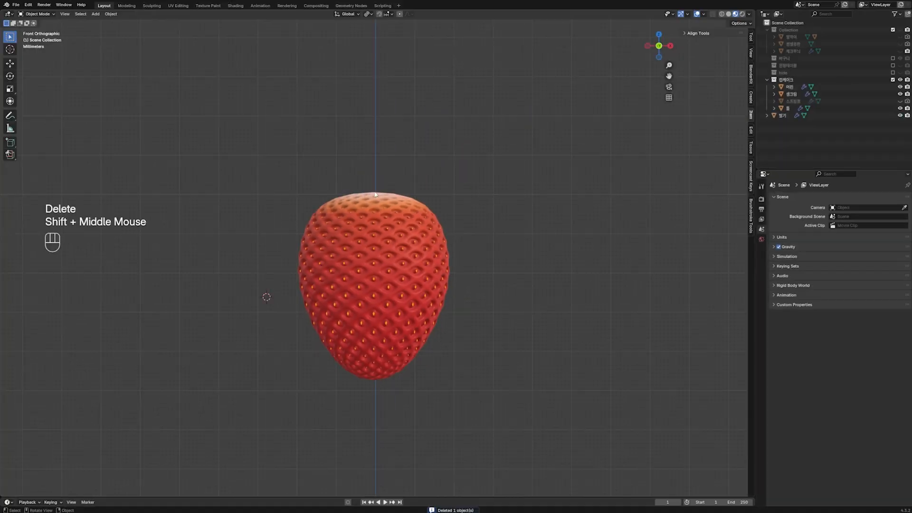
- Snap the 3D cursor to the center of the strawberry's top
key(KP_7)
shift+middle_drag(375, 188, 378, 143)
click(377, 143)
key(Tab)
click(378, 122)
key(shift+s)
click(378, 152)
key(Tab)
middle_drag(378, 209, 381, 175)
- Add the green leaf reference image at the 3D cursor and scale it down to about 0.003
key(shift+a)
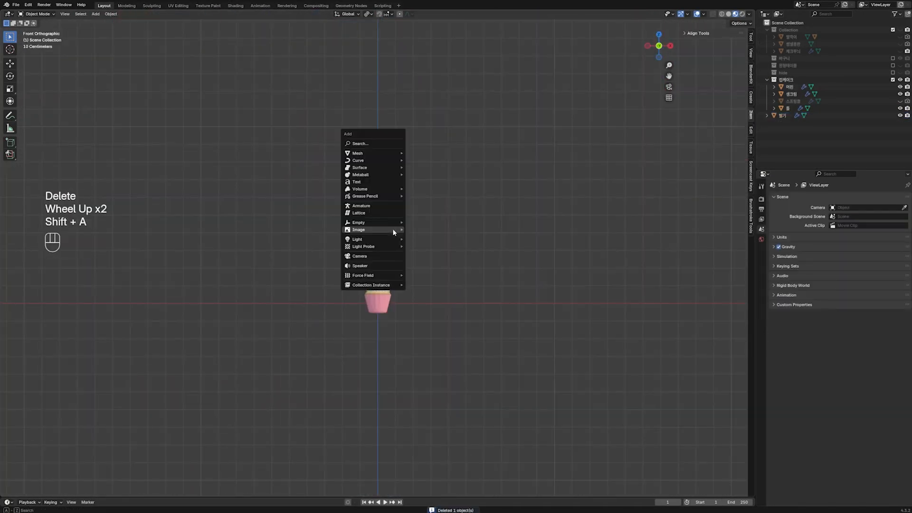
mouse_move(392, 229)
click(428, 230)
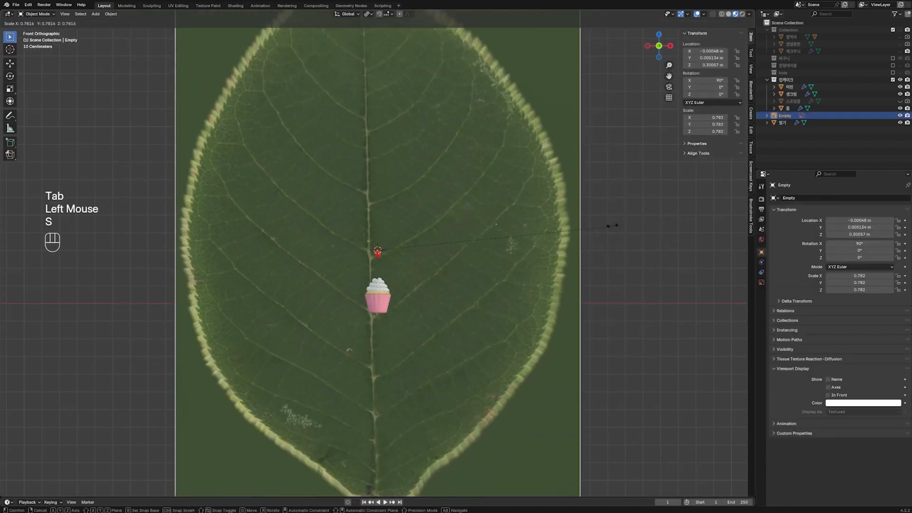
click(404, 237)
scroll(403, 238, up, 2)
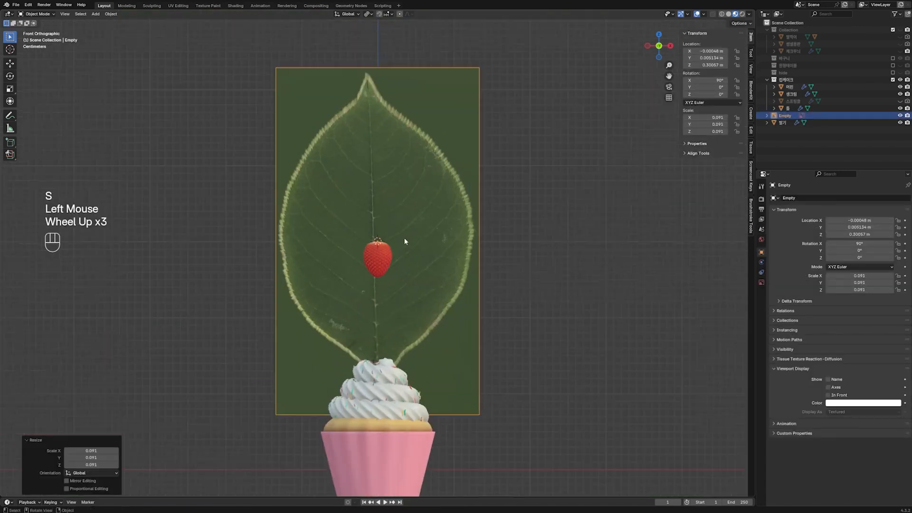
scroll(403, 237, up, 1)
key(s)
click(378, 241)
- Move the leaf reference image up along Z so it stands just above the strawberry
scroll(404, 173, up, 3)
key(g)
key(z)
click(402, 145)
- Add a plane at the 3D cursor and rotate it 90° about X
key(shift+a)
click(403, 89)
key(r)
key(x)
key(9)
key(KP_0)
key(KP_Enter)
- Scale the plane to the leaf's size and stretch it along Z to about 8 mm by 14 mm
key(s)
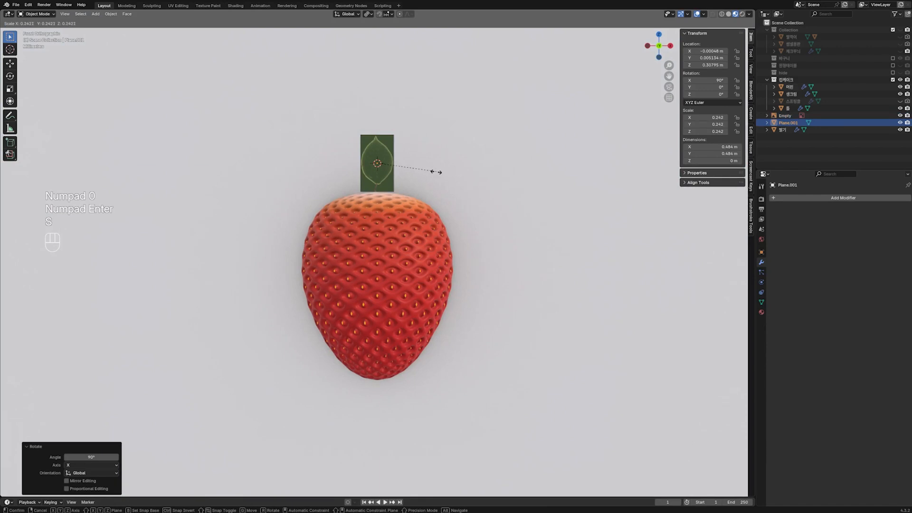
click(435, 171)
key(s)
click(394, 162)
key(s)
key(z)
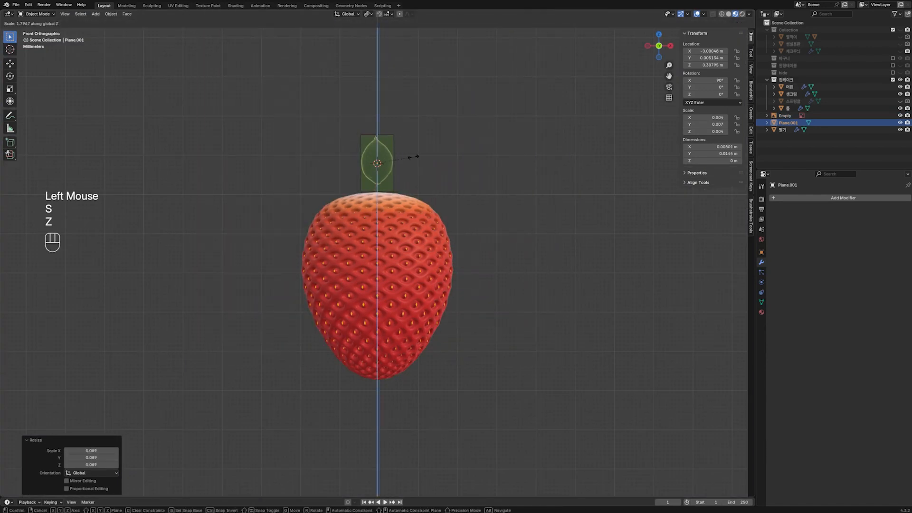
click(414, 157)
- Apply the plane's rotation and scale
scroll(414, 156, up, 2)
shift+middle_drag(414, 157, 431, 217)
key(KP_Decimal)
key(ctrl+a)
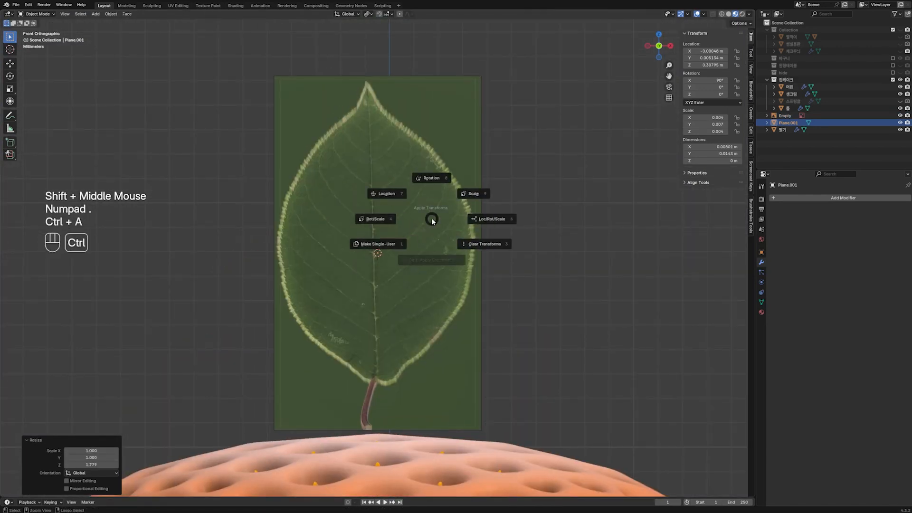
key(x)
click(341, 208)
- Add five evenly spaced horizontal loop cuts across the leaf plane
key(Tab)
key(ctrl+r)
scroll(461, 217, up, 3)
scroll(461, 223, down, 2)
scroll(459, 237, up, 1)
click(456, 249)
right_click(457, 249)
- Narrow the plane's top edge and its first cut row to match the upper part of the leaf outline
key(1)
drag(261, 77, 494, 102)
key(s)
click(381, 85)
drag(271, 130, 537, 178)
key(s)
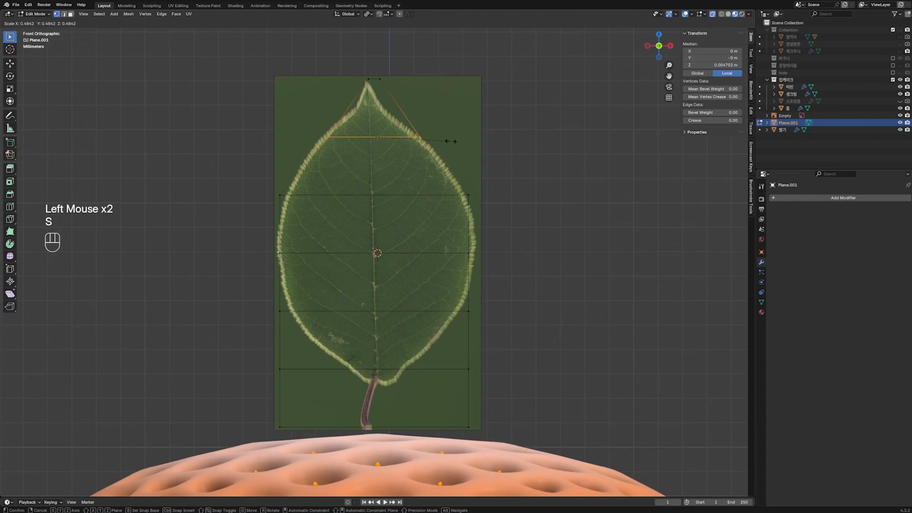
click(451, 141)
- Scale the second and fourth cut rows to the width of the leaf outline
drag(272, 186, 494, 205)
key(s)
click(485, 206)
drag(277, 305, 496, 325)
key(s)
click(481, 325)
- Narrow the lowest cut row to the leaf's width and slide its vertices up along the edges
drag(274, 362, 498, 377)
click(407, 373)
key(g)
key(g)
click(416, 351)
- Narrow the plane's bottom edge, move it up to the leaf's base and merge its vertices at center
drag(268, 440, 535, 409)
key(s)
click(386, 420)
key(g)
click(415, 368)
key(m)
click(379, 364)
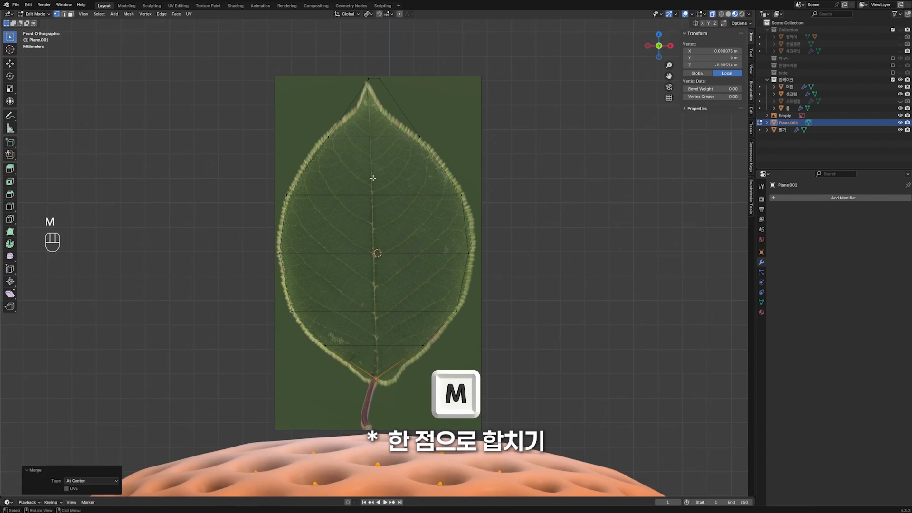
- Slide the right vertex of the uppermost cut row inward onto the leaf outline
click(421, 138)
key(g)
key(g)
click(412, 136)
- Lower the plane's top edge to the base of the leaf's tip, narrow it and form a merged point at the tip
drag(346, 65, 406, 92)
key(m)
click(406, 94)
key(ctrl+z)
key(g)
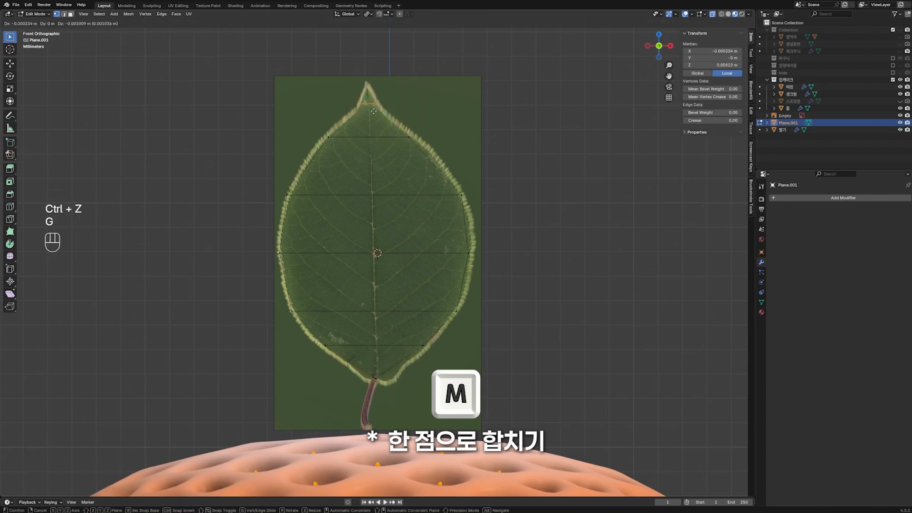
click(373, 110)
key(s)
click(374, 109)
key(m)
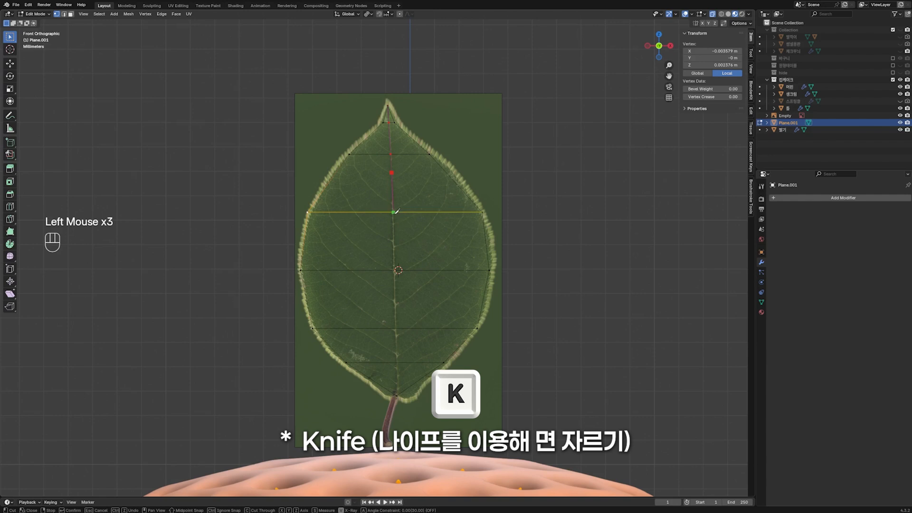
- Knife-cut a central midrib line and a curved lengthwise line on each side of it through the leaf mesh
click(364, 338)
click(343, 270)
click(351, 212)
click(374, 153)
click(389, 120)
key(Return)
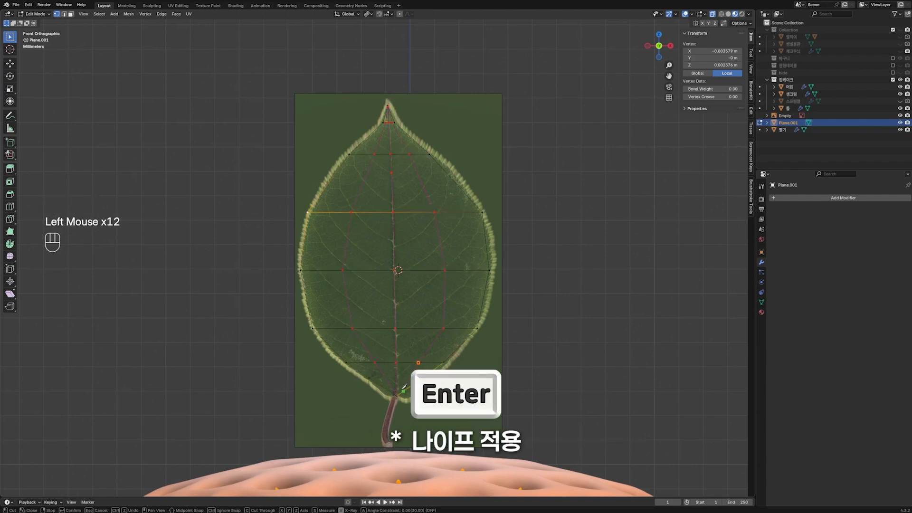
click(403, 390)
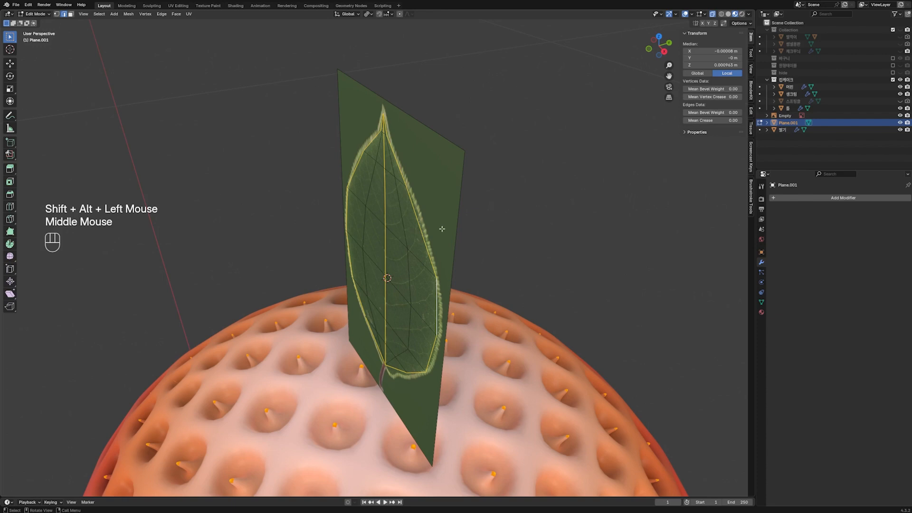
- Leave mesh editing and hide the leaf reference image
key(Tab)
click(761, 252)
click(785, 116)
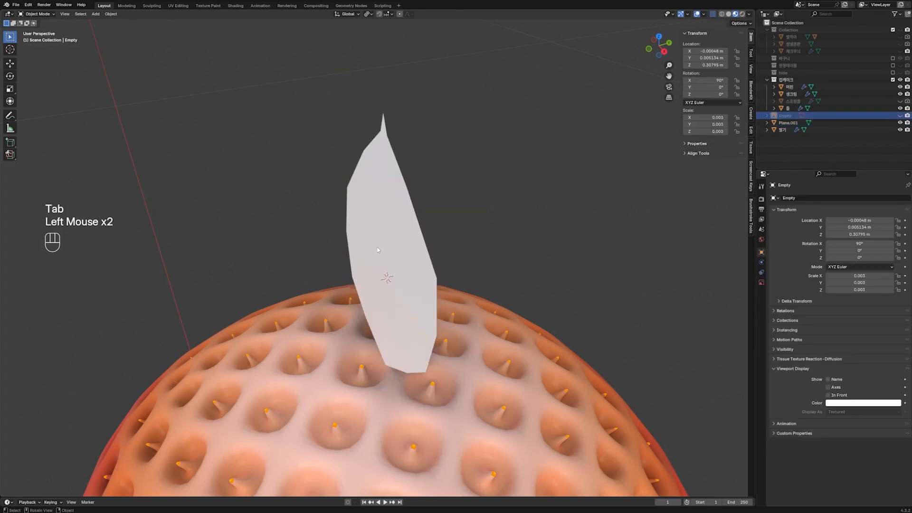
- Add a Subdivision modifier with level 2 to the leaf mesh
click(378, 250)
key(Tab)
key(Tab)
scroll(408, 259, down, 2)
middle_drag(409, 259, 427, 248)
scroll(428, 263, down, 1)
key(ctrl+2)
click(401, 226)
- Move the leaf's selected midrib and outline edges about 0.5 mm along Y
key(Tab)
key(g)
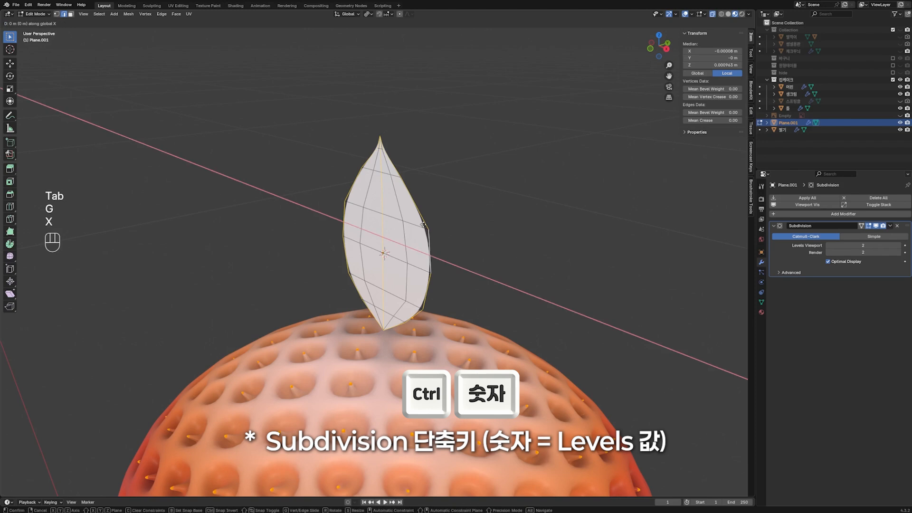
key(x)
key(y)
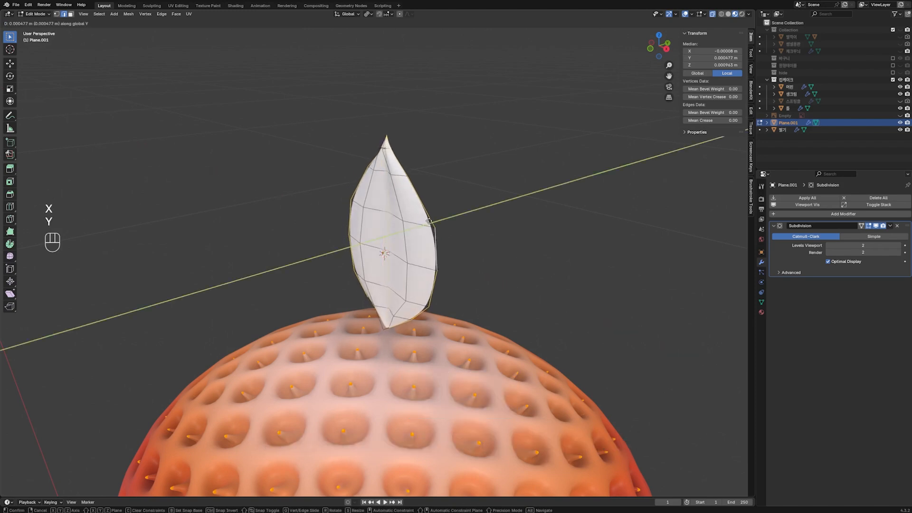
click(429, 221)
- Select the lengthwise edge loops beside the leaf's midrib and move them about 0.3 mm in negative Y
alt+click(416, 223)
alt+shift+click(415, 222)
alt+shift+click(416, 223)
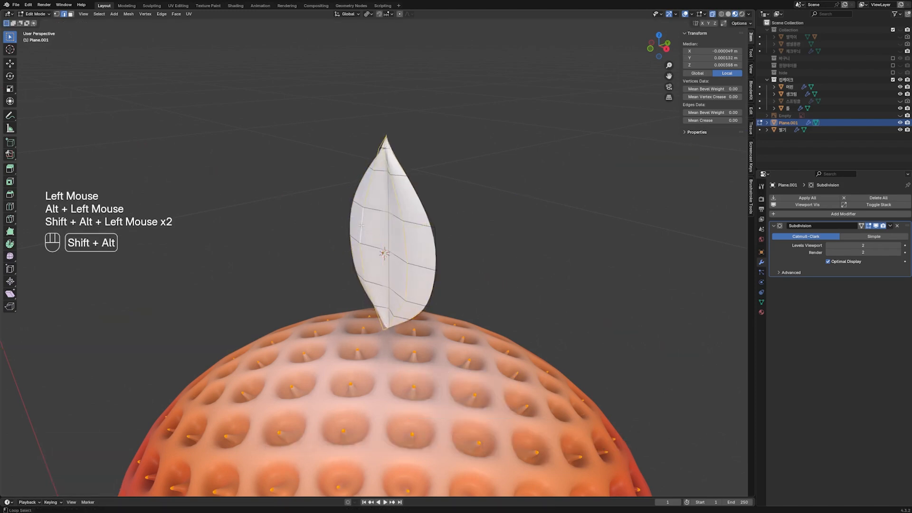
key(g)
key(x)
key(y)
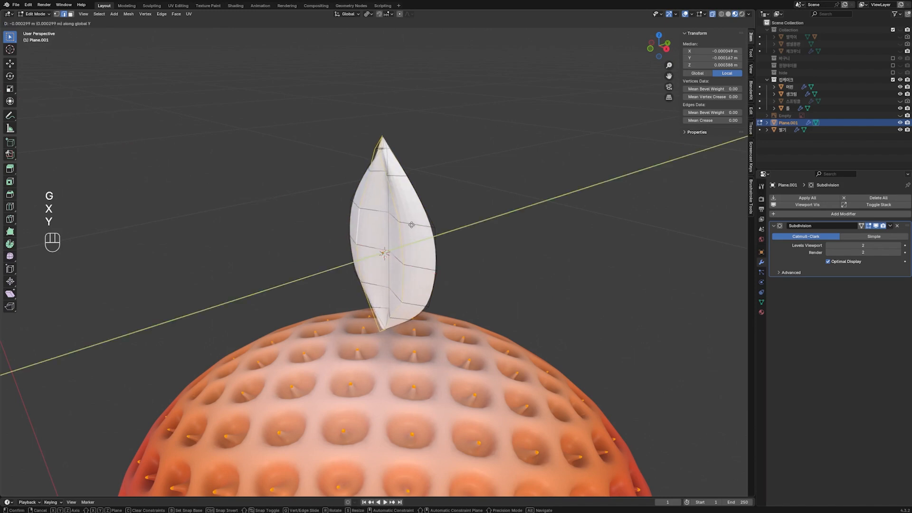
click(414, 225)
- Return the leaf to Object Mode and shade it smooth
key(Tab)
right_click(407, 204)
mouse_move(414, 226)
middle_down()
mouse_move(408, 204)
mouse_move(433, 246)
middle_up()
click(408, 203)
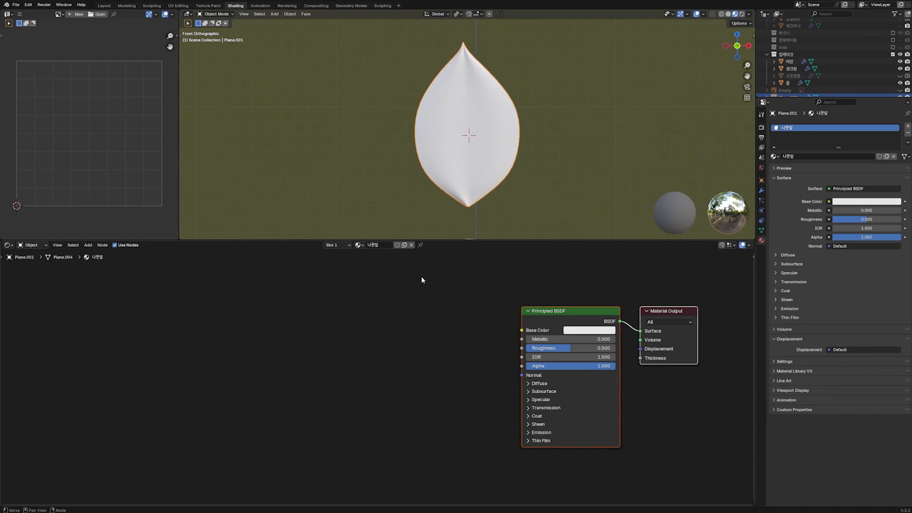
- Load the six GreenLeaf09_1K_front texture maps onto the leaf's Principled BSDF using Principled Texture Setup
middle_drag(418, 279, 283, 297)
scroll(278, 293, down, 3)
click(394, 329)
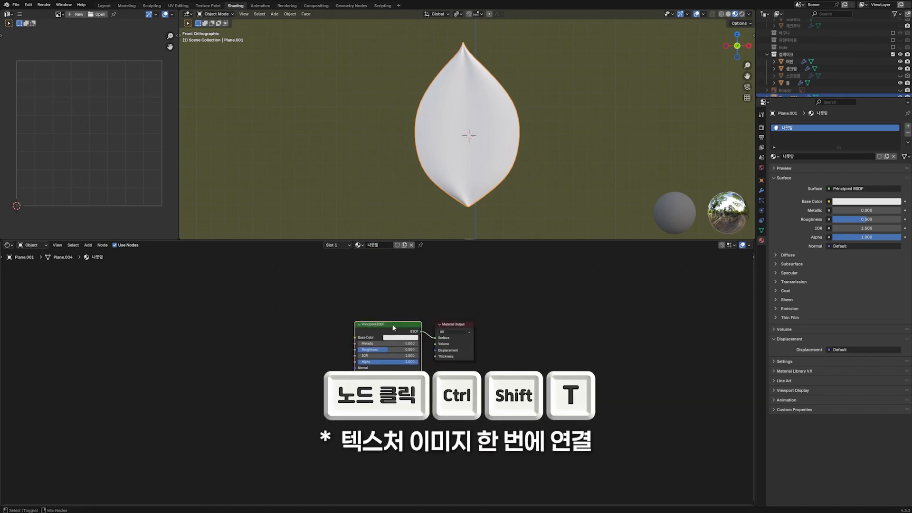
key(ctrl+shift+t)
click(606, 173)
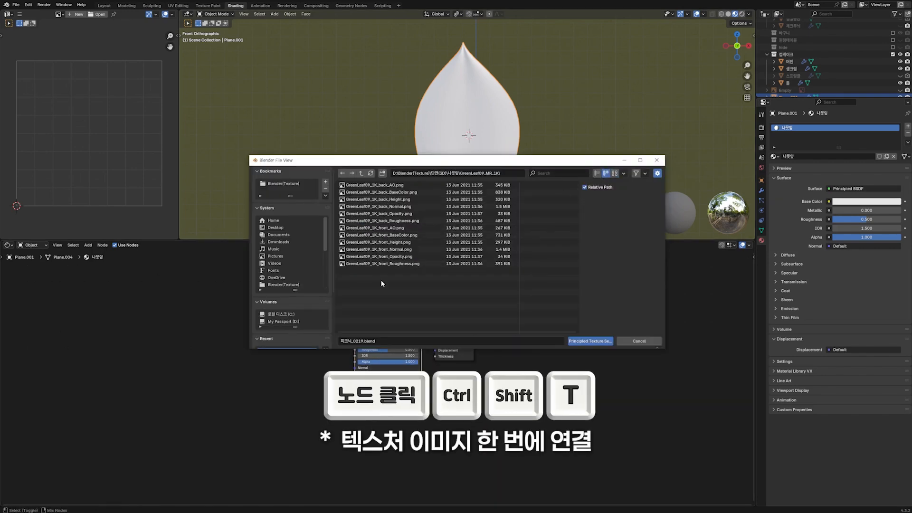
drag(401, 260, 344, 183)
click(591, 341)
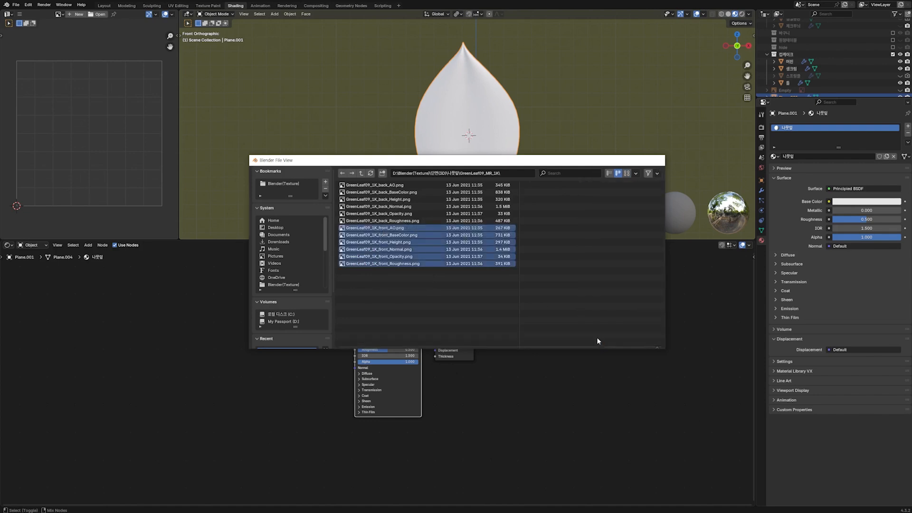
middle_drag(360, 295, 493, 321)
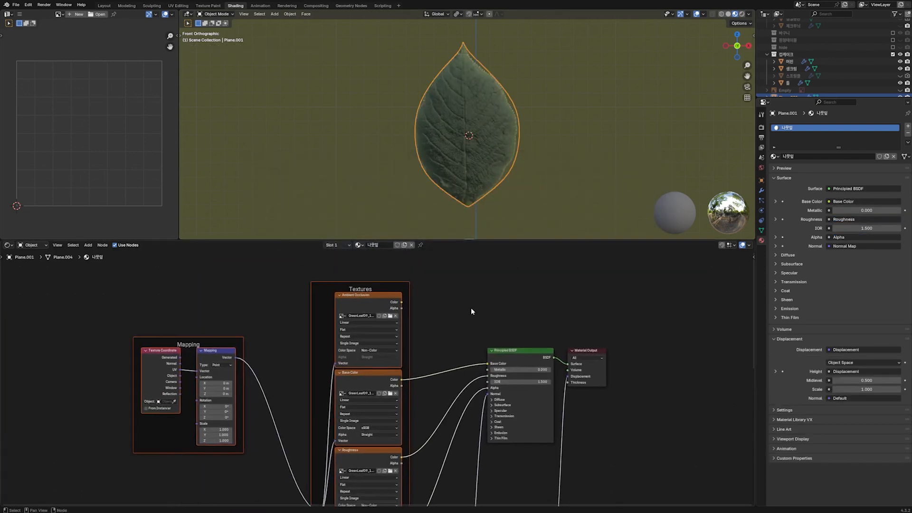
- Delete the Ambient Occlusion texture node and set the Displacement node's scale to 0.05
click(368, 295)
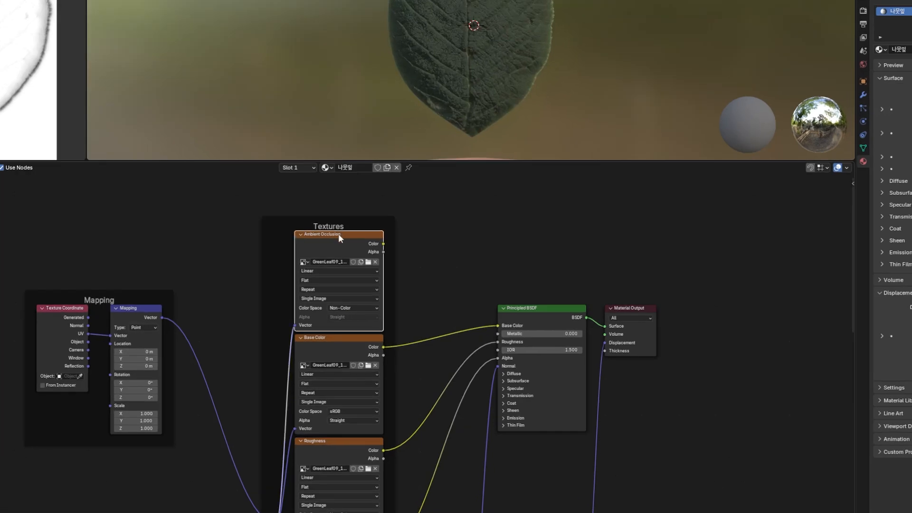
key(x)
middle_drag(466, 295, 404, 433)
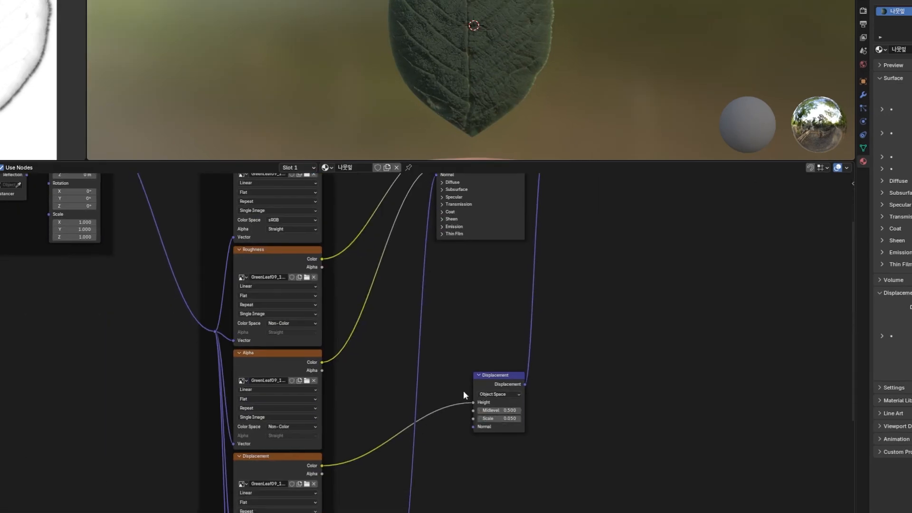
- Set the leaf material's Normal Map strength to 0.1
middle_drag(464, 390, 476, 281)
key(Return)
scroll(499, 73, up, 3)
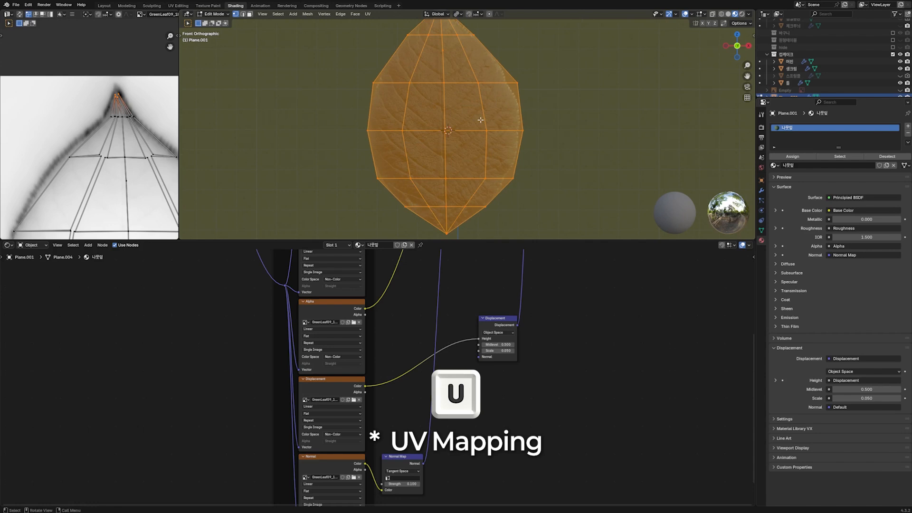
- Try an unwrap of the whole leaf mesh for its UV layout
key(u)
click(520, 135)
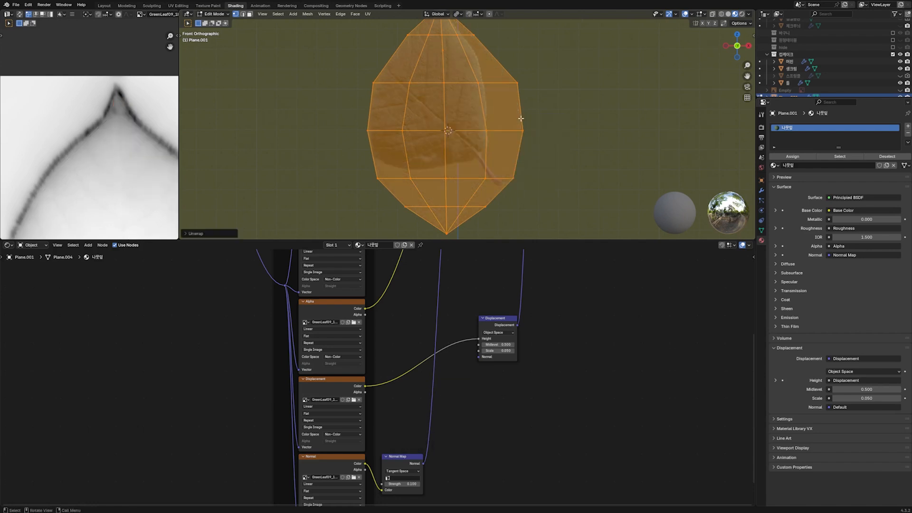
scroll(46, 142, down, 2)
scroll(47, 142, down, 5)
- Project the leaf's UVs from the front view, then scale and move them to fit the leaf shape in the texture
key(u)
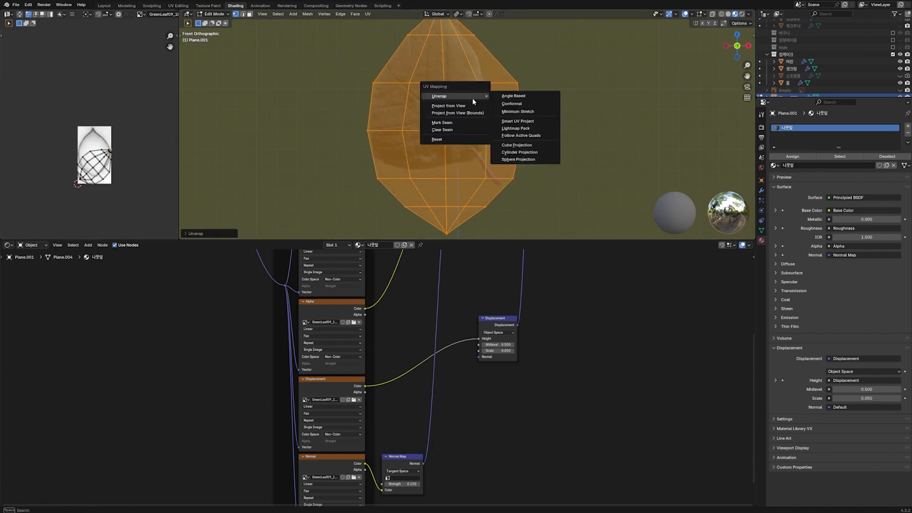
click(458, 106)
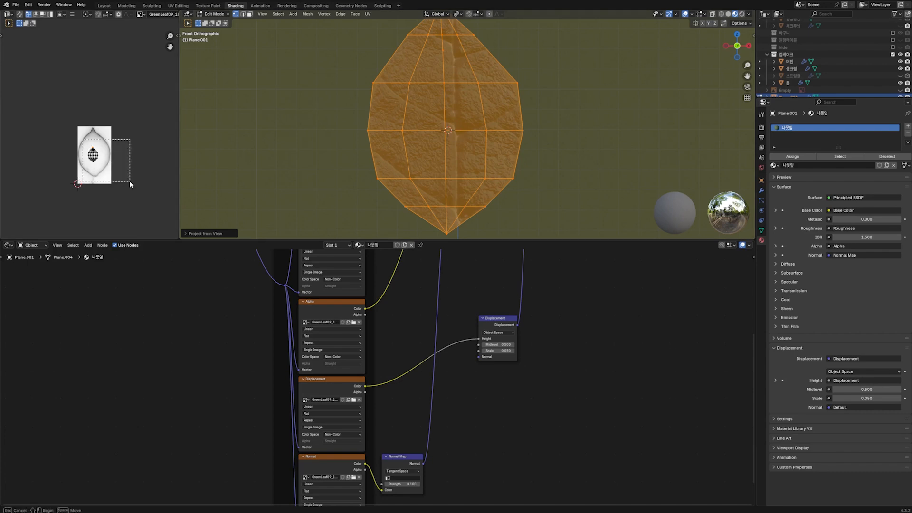
key(s)
click(29, 153)
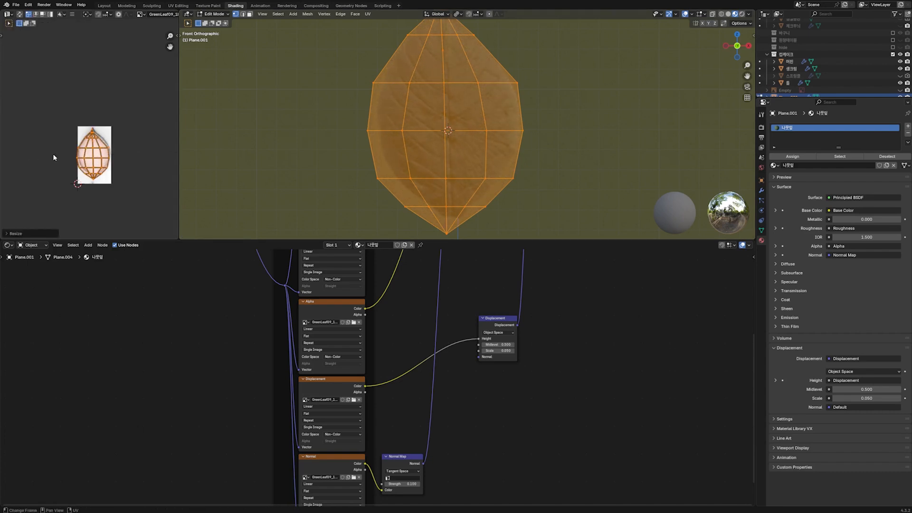
key(g)
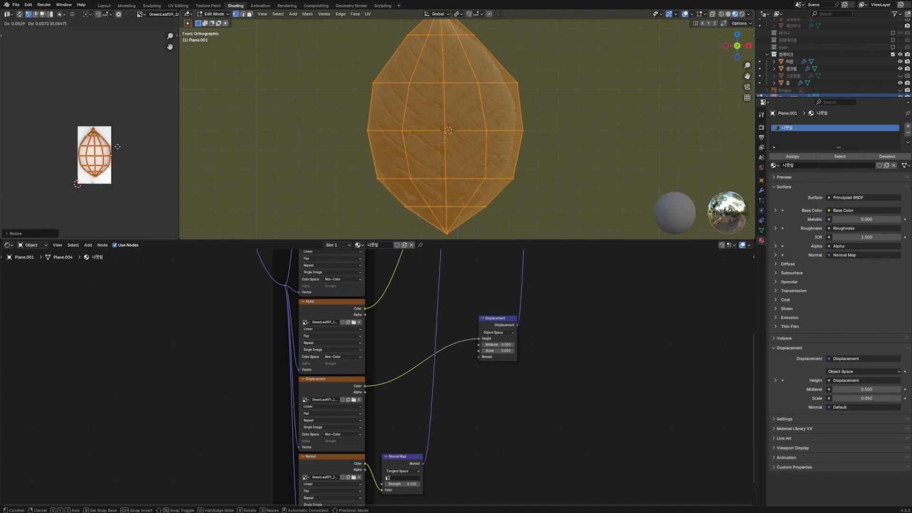
click(116, 146)
key(Tab)
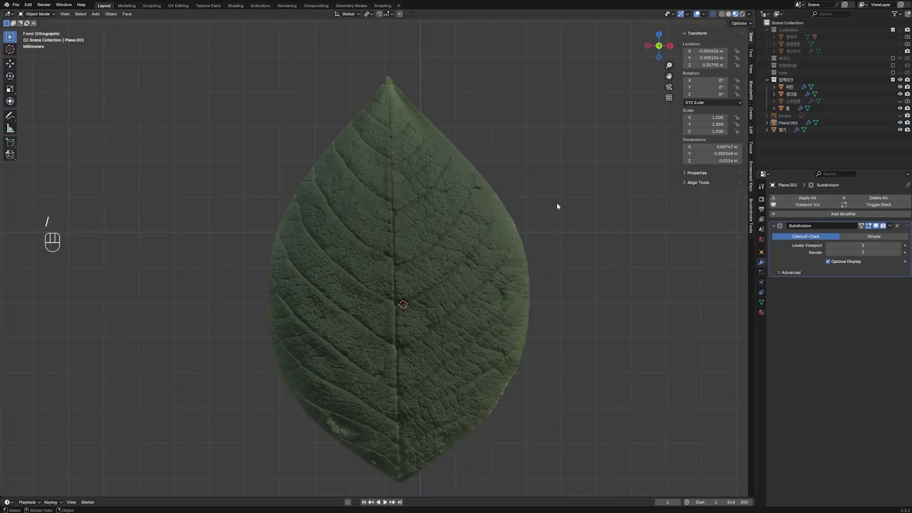
- Snap the 3D cursor to the selected center point on top of the strawberry
scroll(557, 202, down, 2)
middle_drag(557, 202, 444, 312)
click(403, 306)
key(Tab)
key(shift+s)
key(Tab)
- Snap the leaf to the 3D cursor at the strawberry's top center
click(381, 242)
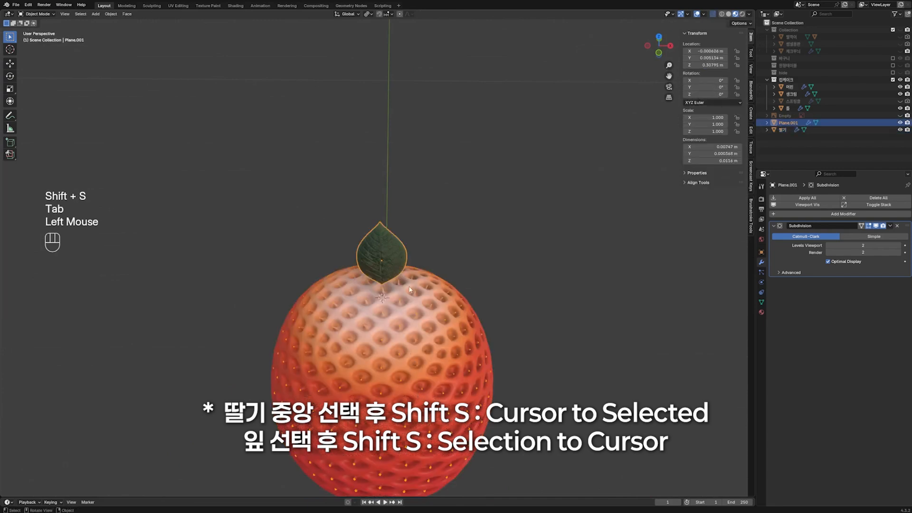
key(shift+s)
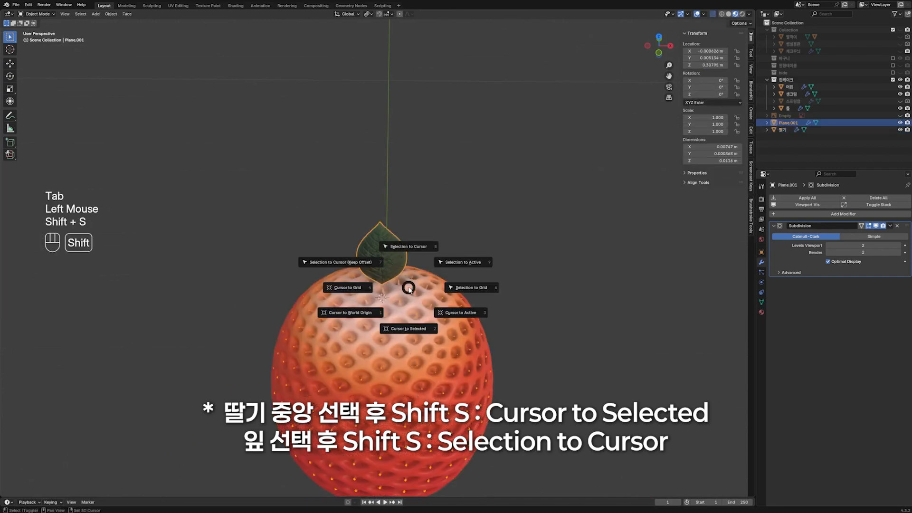
click(422, 211)
key(ctrl+z)
- Rotate the leaf -90° about the X axis
text(r)
text(x)
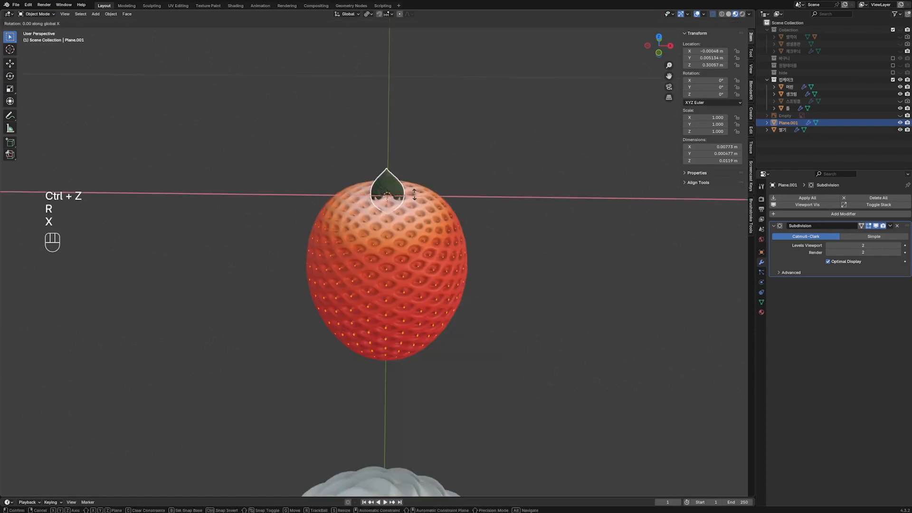
text(-90)
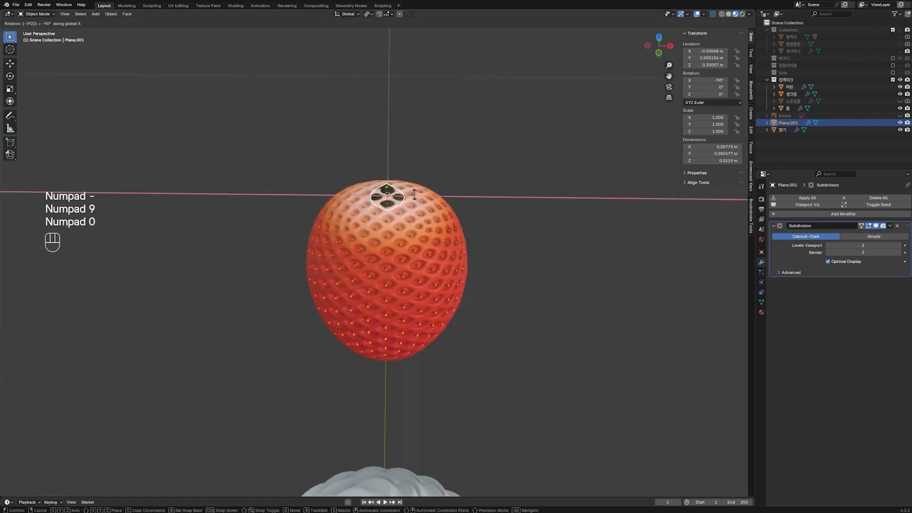
key(KP_Enter)
- In Edit Mode, move the whole leaf mesh along Y so its tip passes the strawberry's outer edge from above
shift+middle_drag(408, 198, 385, 280)
scroll(380, 295, up, 2)
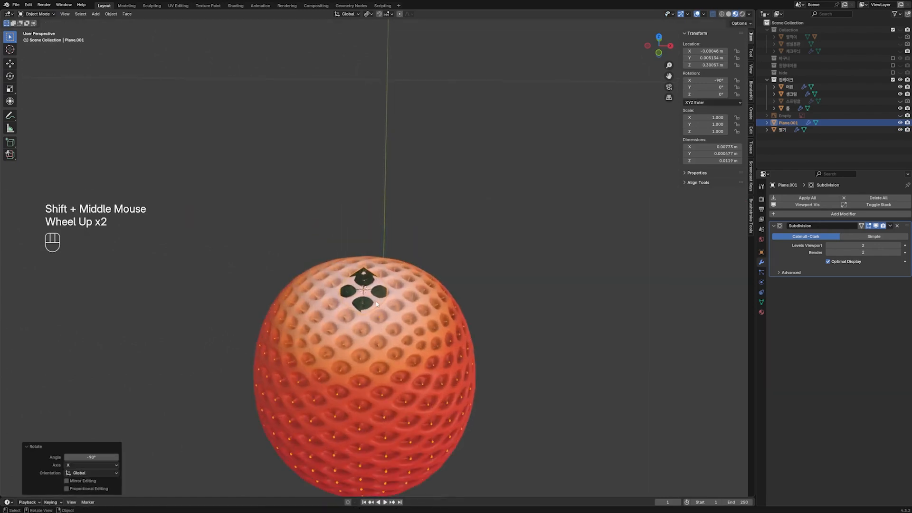
key(Tab)
key(g)
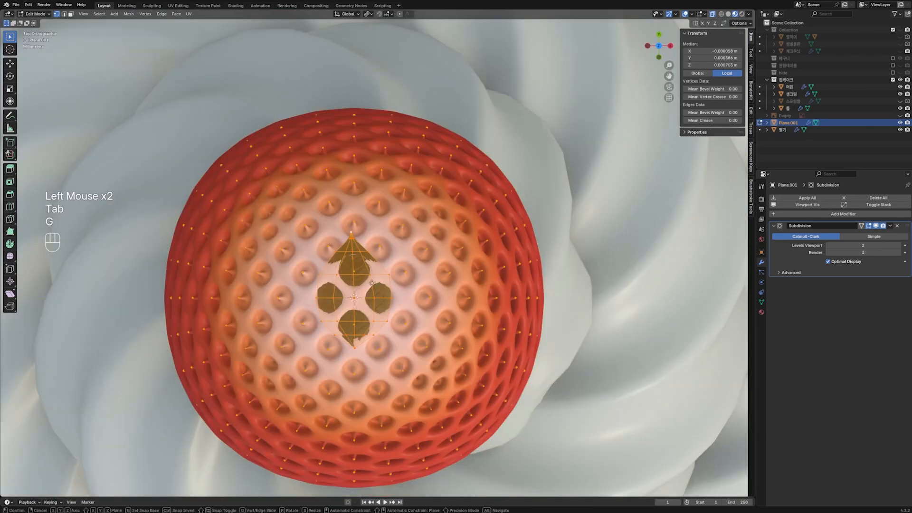
key(y)
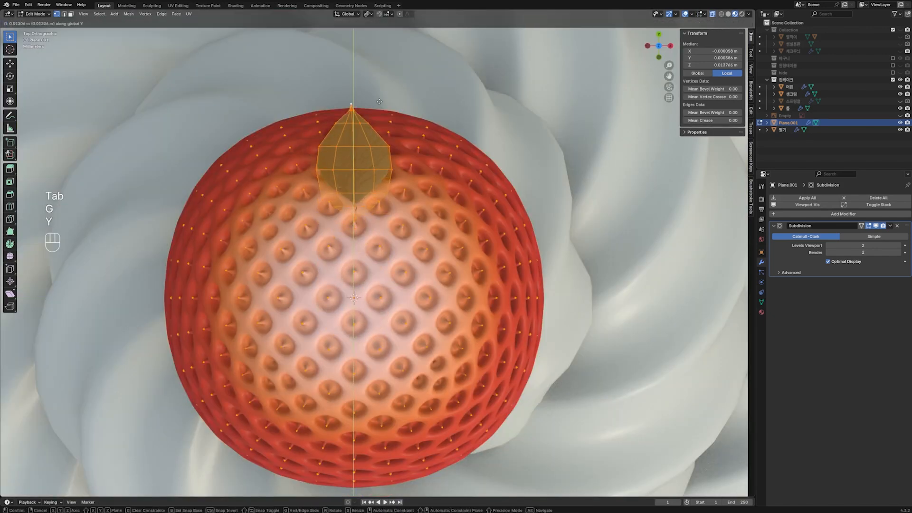
click(381, 95)
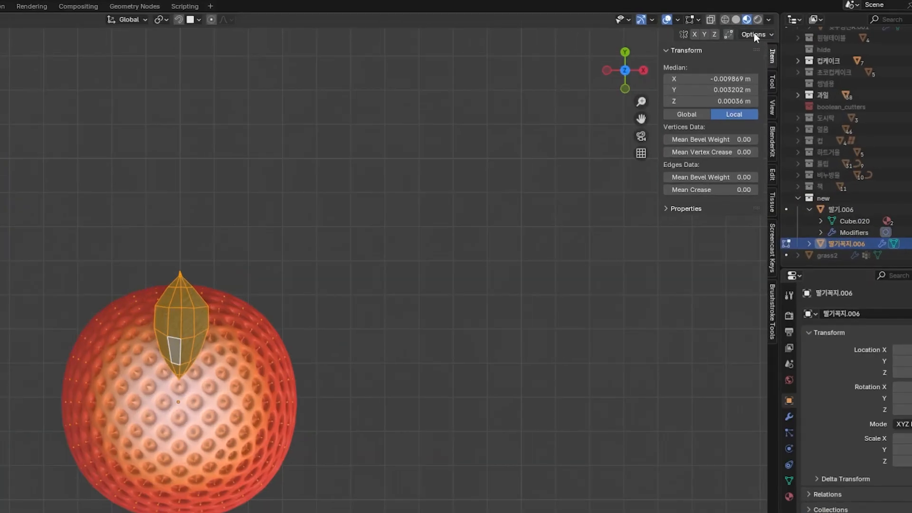
- Try moving the sample strawberry's leaf mesh along Y under different Edit Mode options, undoing each move
click(738, 23)
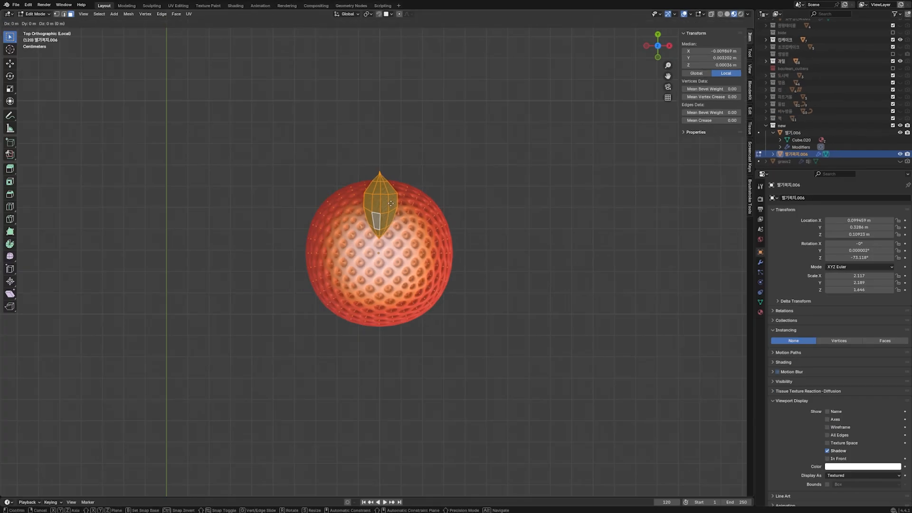
key(g)
key(y)
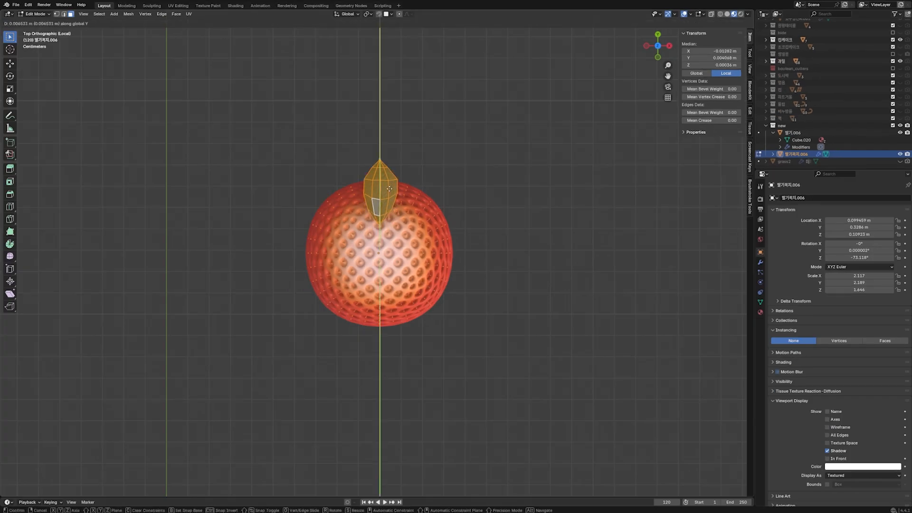
click(395, 81)
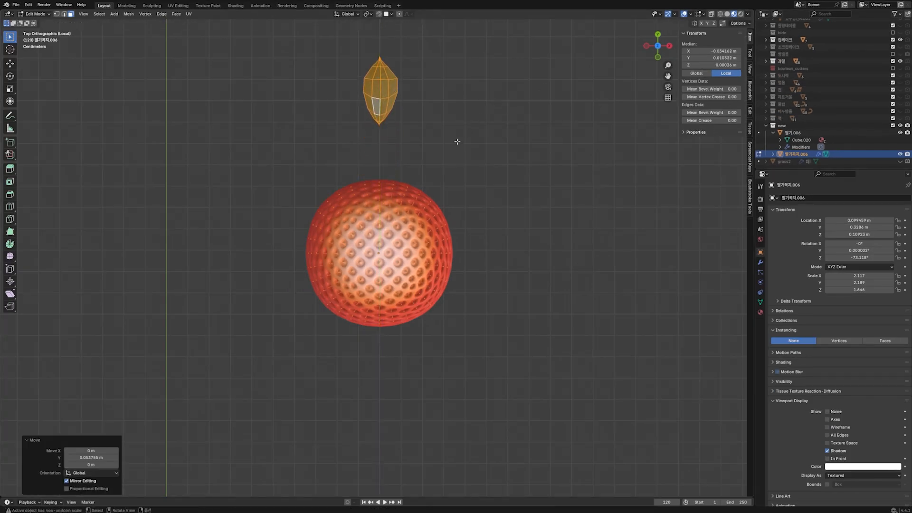
key(ctrl+z)
click(737, 26)
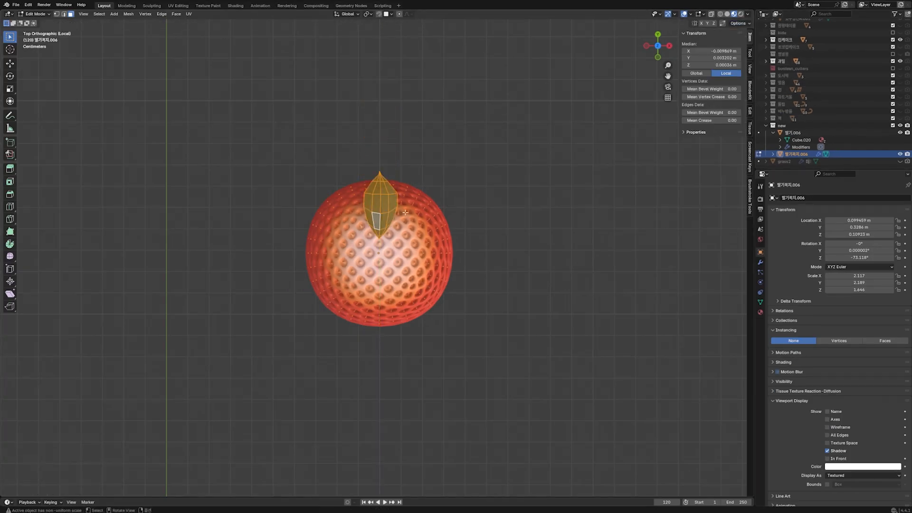
key(g)
key(y)
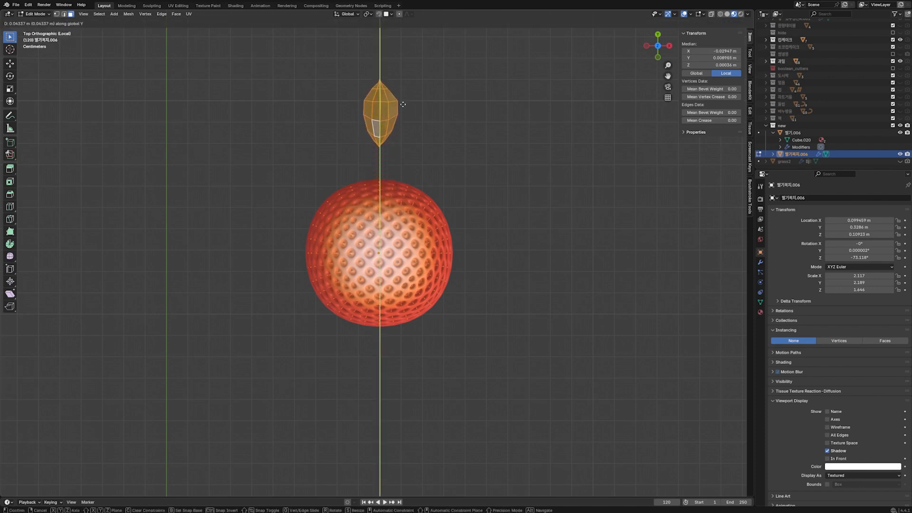
click(406, 89)
key(ctrl+z)
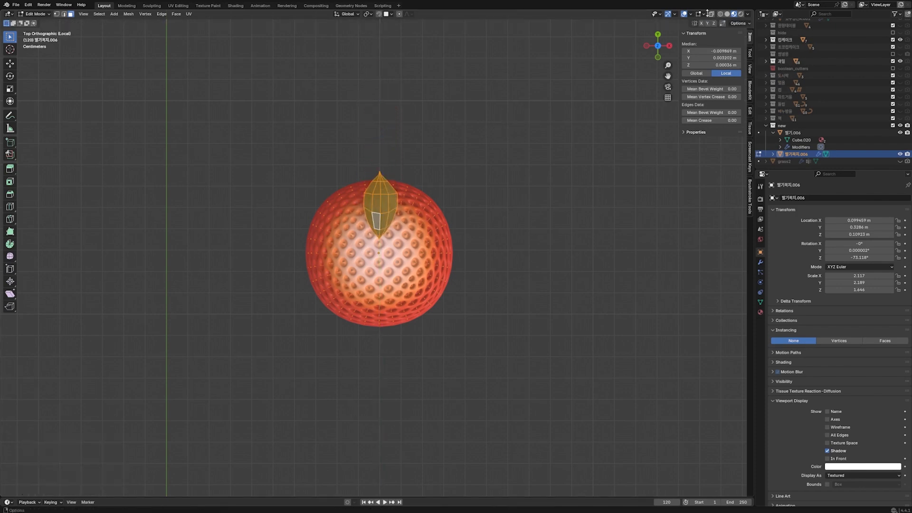
click(737, 23)
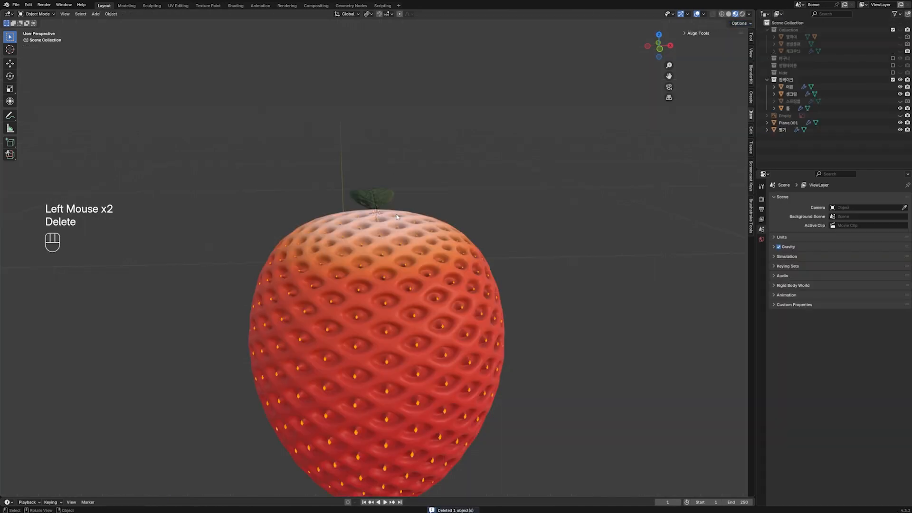
- Add a Plain Axes empty at the strawberry's top center
middle_drag(375, 237, 380, 222)
key(shift+a)
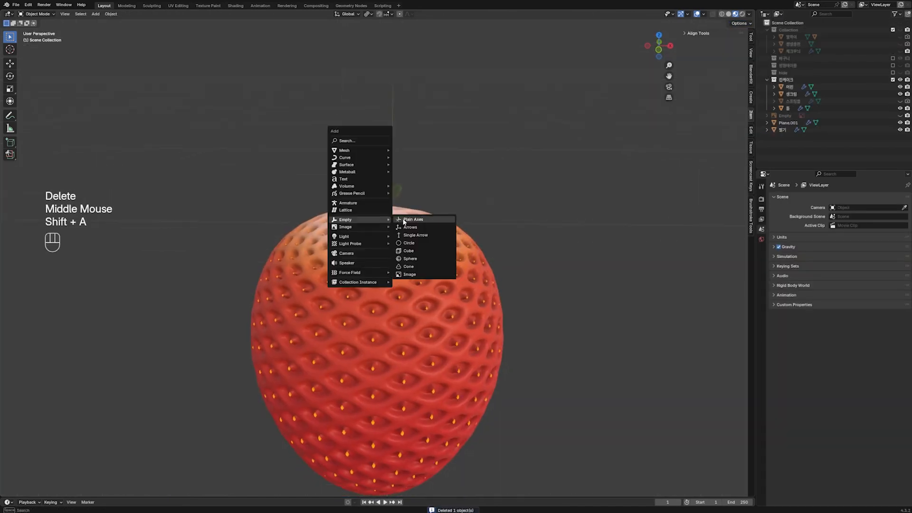
click(404, 220)
- Apply the rotation and scale of the leaf object
click(380, 192)
key(ctrl+a)
click(333, 195)
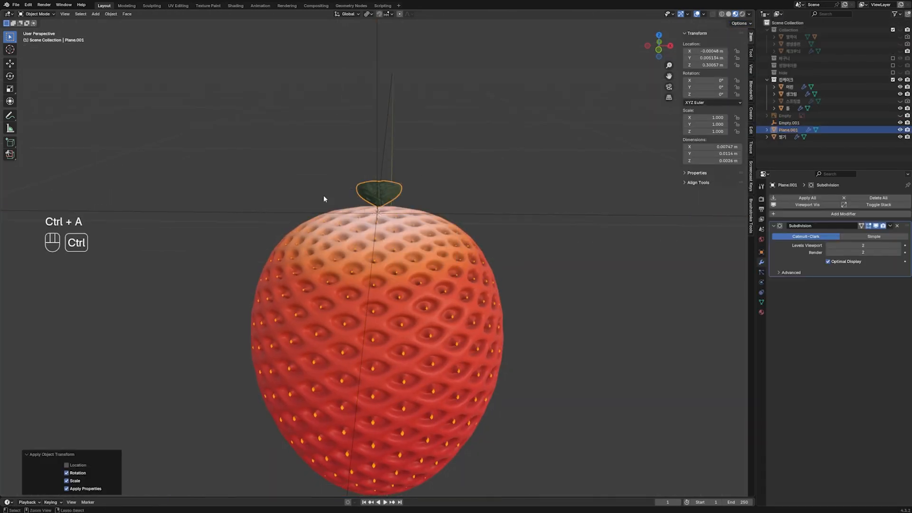
- Add an Array modifier to the leaf with a count of 10
click(829, 212)
click(847, 213)
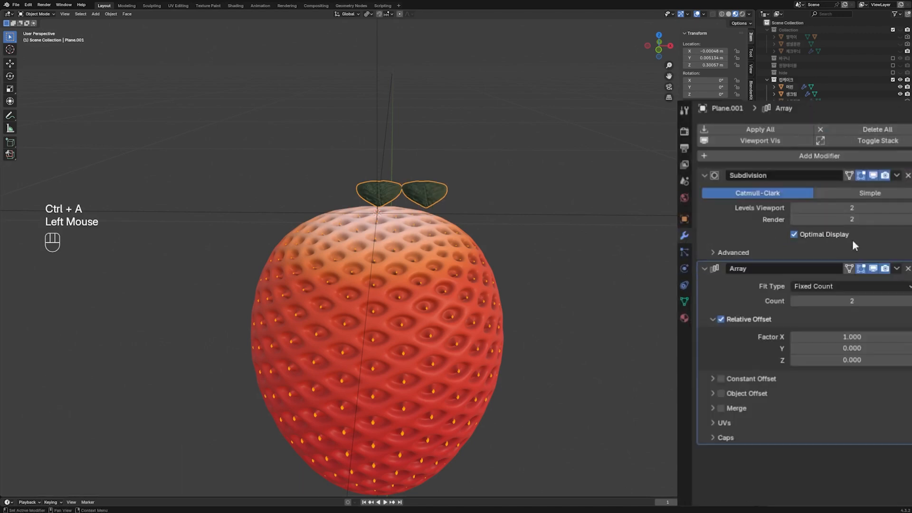
click(840, 301)
text(10)
key(Return)
- Disable the array's Relative Offset and enable Object Offset with the new empty as its object
click(721, 319)
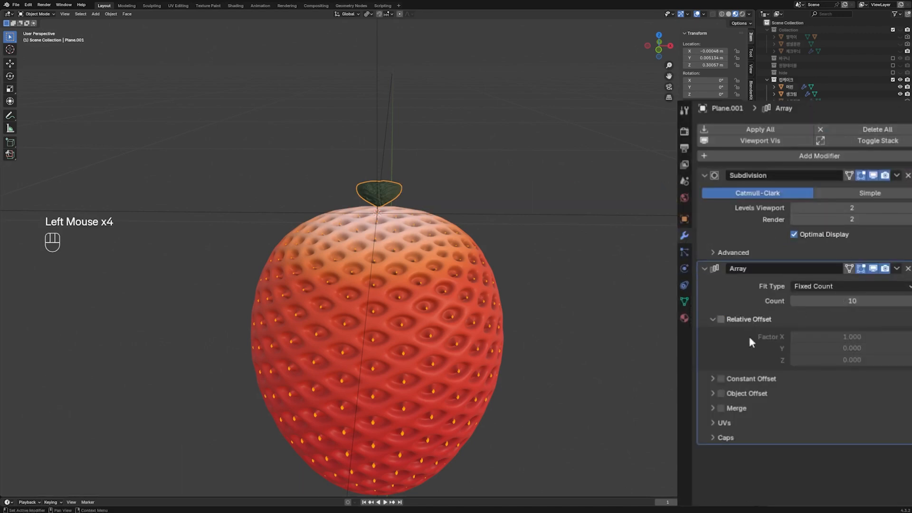
click(711, 394)
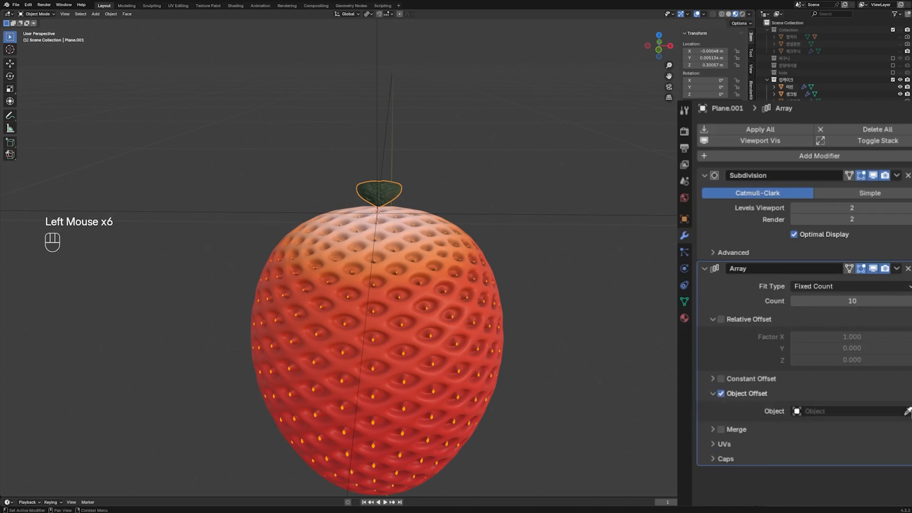
click(544, 219)
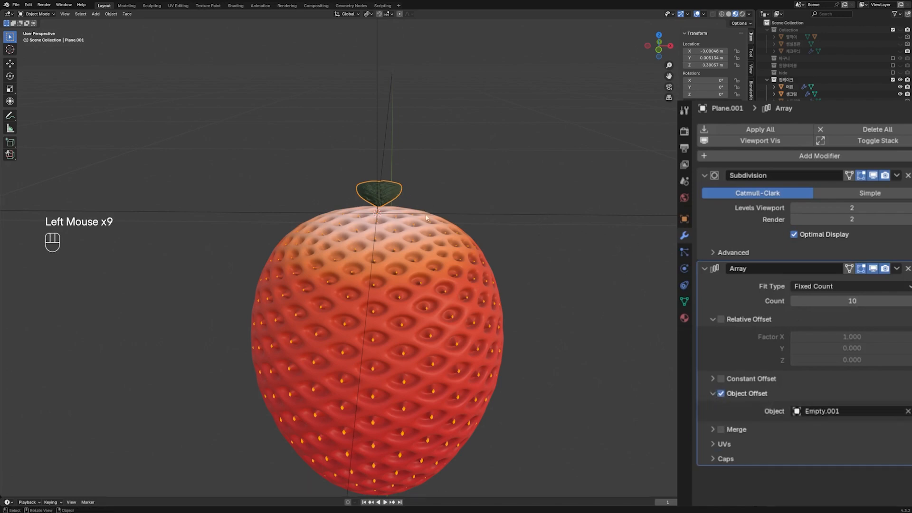
- Rotate the array's offset empty about -16° around the Z axis to fan out the leaves
click(449, 211)
key(r)
key(z)
click(485, 233)
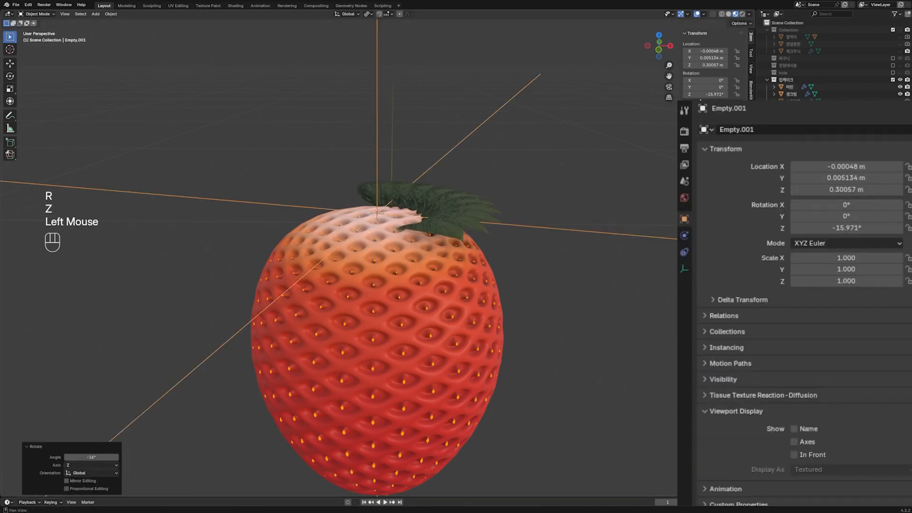
- Set the offset empty's Z rotation to 360/10 degrees to spread the leaves evenly around the strawberry's top
double_click(711, 94)
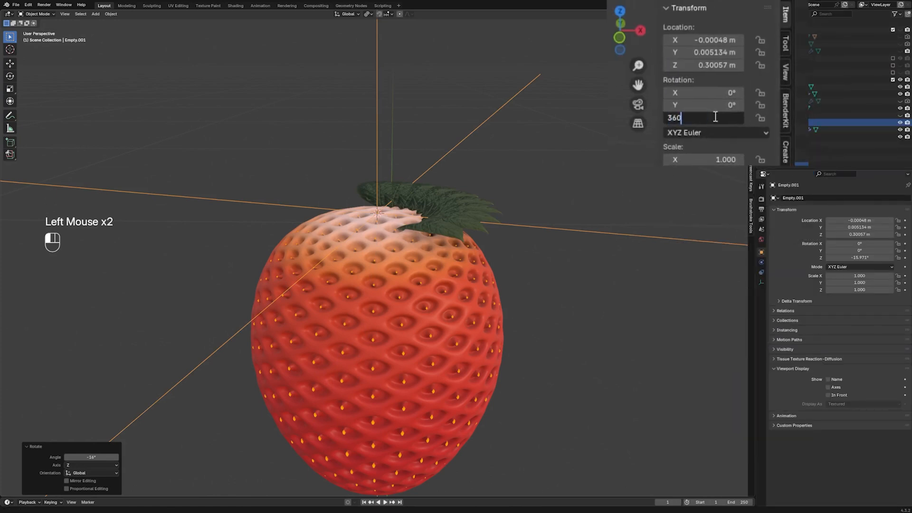
text(360/10)
key(Return)
middle_drag(547, 223, 521, 179)
- Apply the leaf's Array modifier and delete the empty that controlled its offset
click(516, 174)
click(468, 194)
click(463, 195)
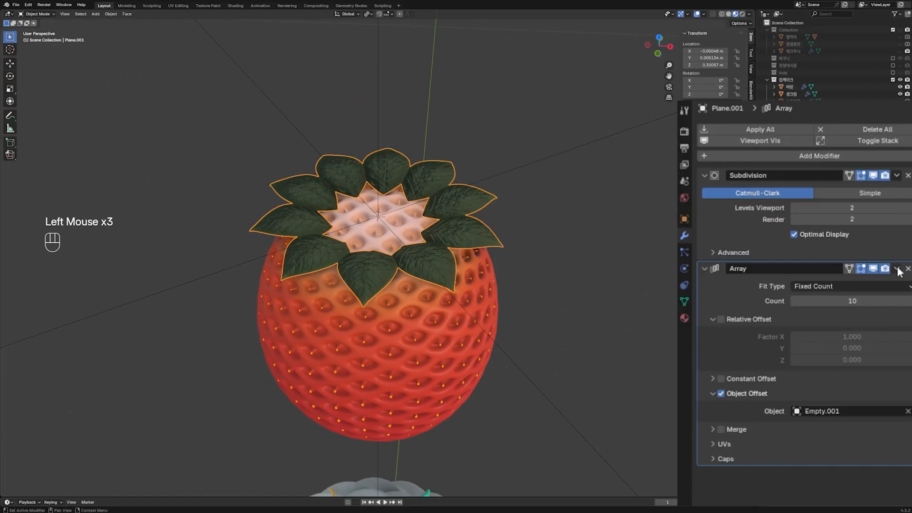
click(898, 268)
click(872, 279)
click(706, 129)
key(Delete)
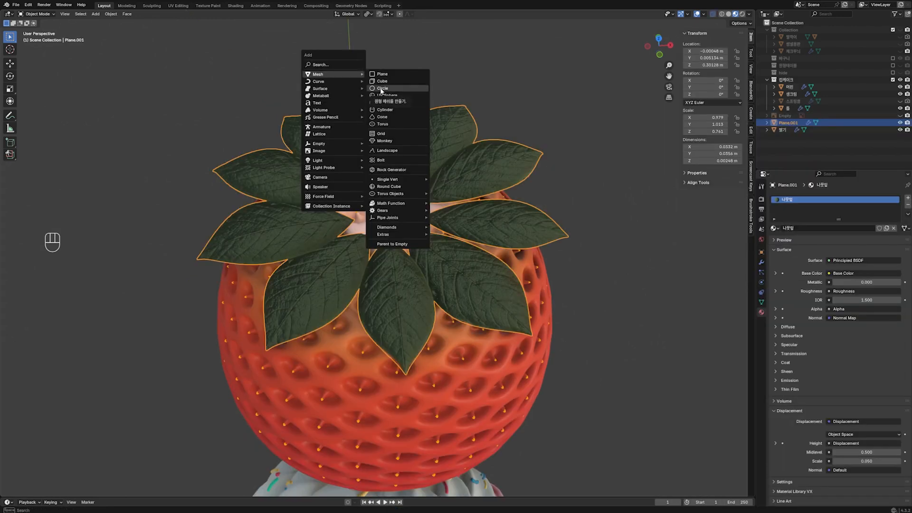
- Add a mesh circle and scale it down to ring the opening at the center of the leaves
click(383, 98)
key(s)
click(397, 205)
key(s)
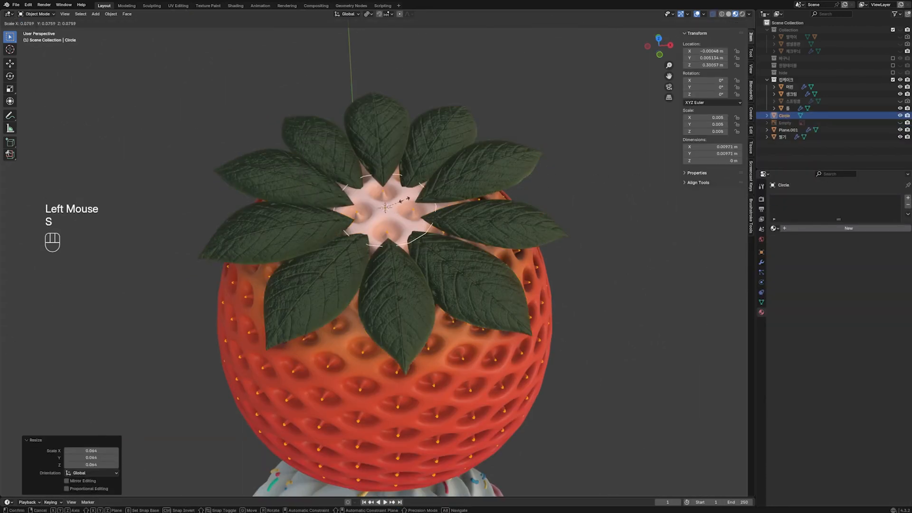
click(407, 200)
middle_drag(407, 199, 437, 194)
- Extrude the circle up about 0.0005 m, inward at 0.622 scale and down into a ring, with level 2 subdivision
key(e)
key(Tab)
key(e)
key(z)
click(437, 194)
key(e)
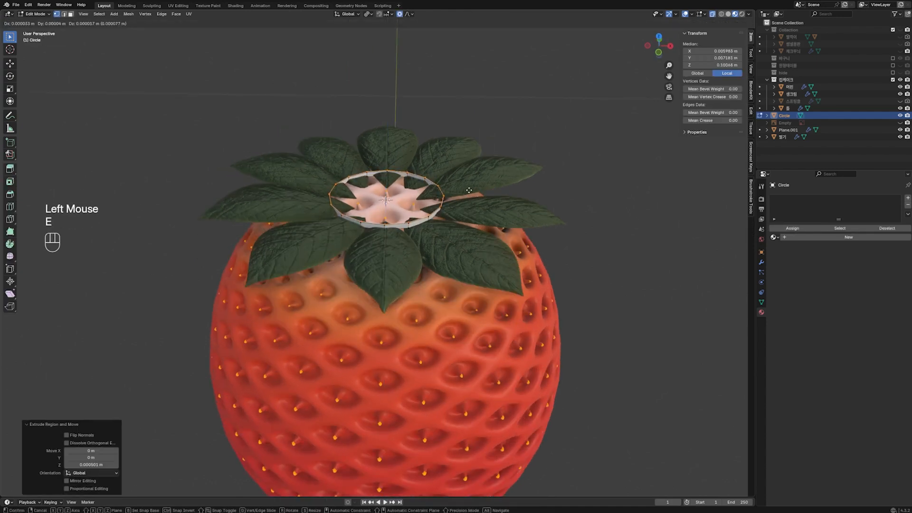
key(s)
click(434, 196)
key(e)
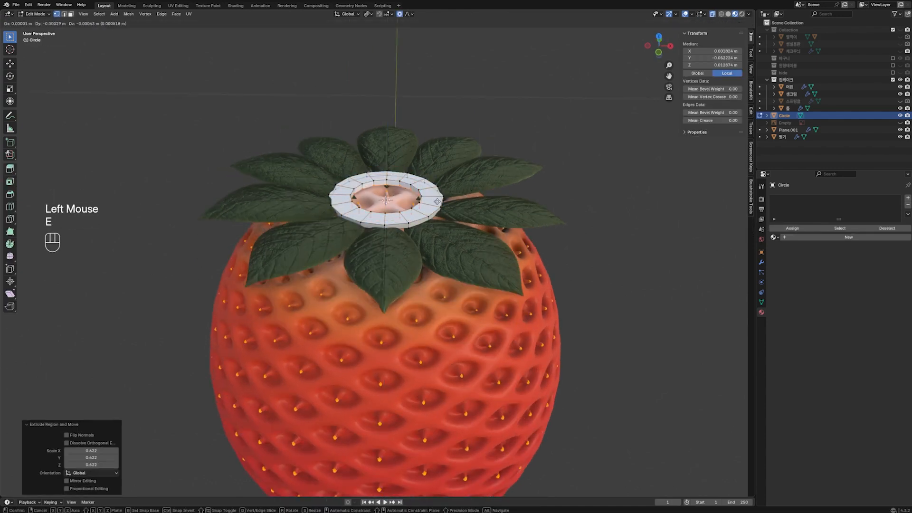
click(426, 199)
key(Tab)
key(ctrl+2)
- Scale the ring's inner edge loops inward in top view to narrow the center hole
scroll(426, 199, up, 2)
middle_drag(465, 123, 454, 138)
alt+click(442, 212)
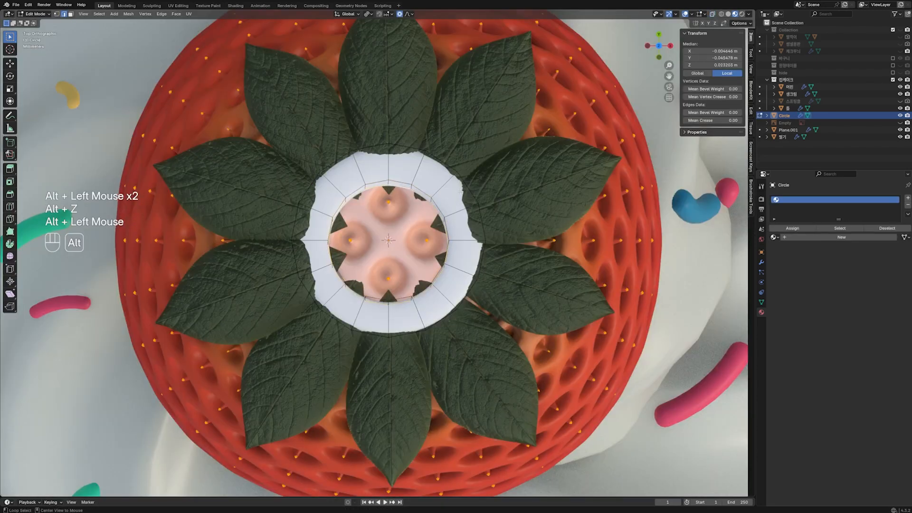
key(alt+z)
key(alt+z)
key(alt+z)
key(alt+z)
key(alt+z)
key(alt+z)
key(alt+z)
alt+shift+click(442, 213)
key(s)
click(455, 211)
alt+click(422, 217)
key(s)
scroll(453, 222, up, 3)
scroll(442, 218, up, 8)
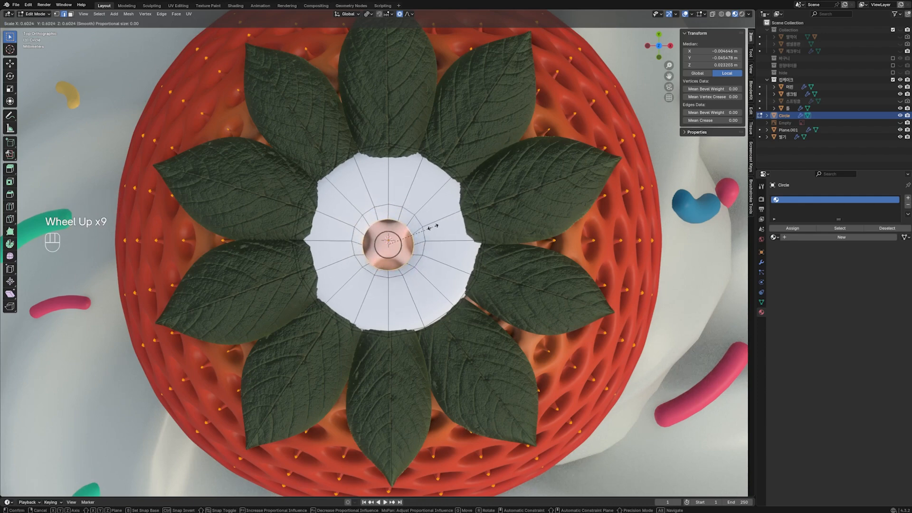
click(440, 216)
middle_drag(440, 217, 397, 186)
- Select the ring's radial edges and bevel them with a width of 0.0198 m and one segment
key(ctrl+z)
key(ctrl+KP_Add)
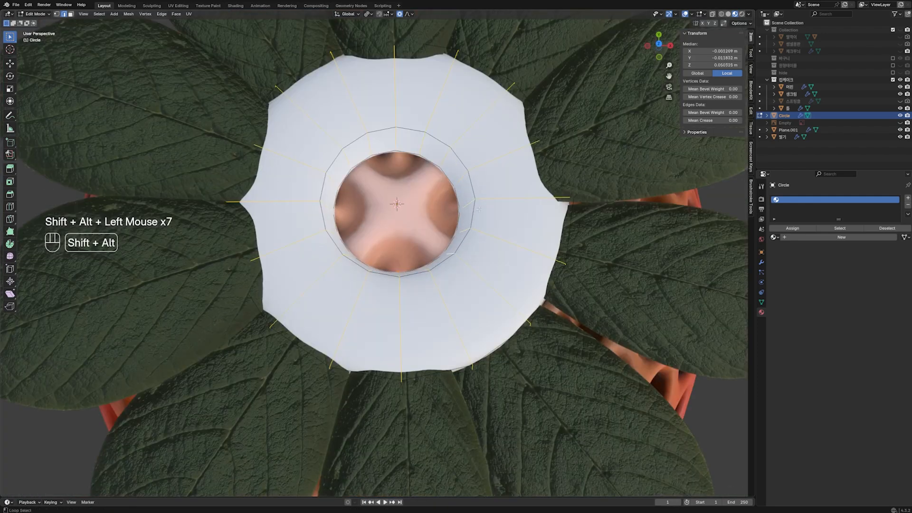
key(ctrl+b)
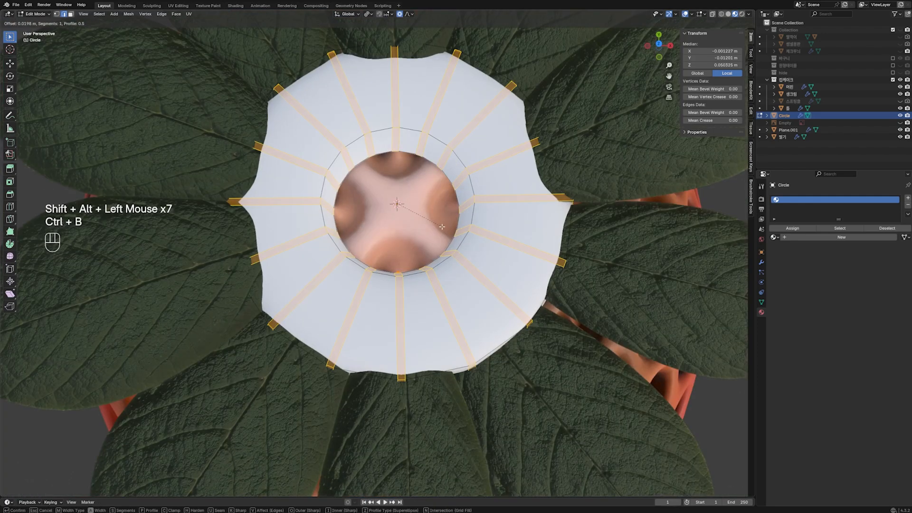
click(442, 227)
- Extrude the beveled radial strips along their normals to form grooves around the ring
middle_drag(442, 227, 435, 211)
key(alt+e)
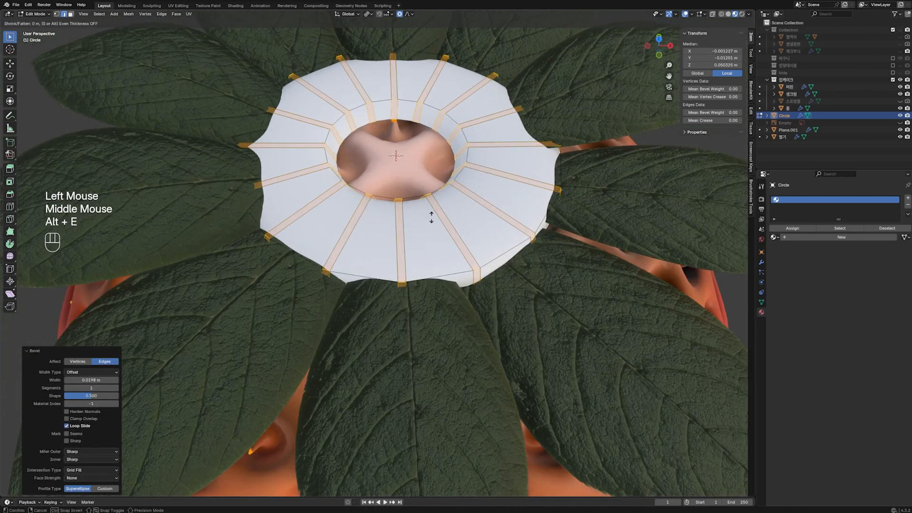
click(427, 192)
key(Tab)
middle_drag(418, 200, 369, 158)
scroll(427, 192, down, 2)
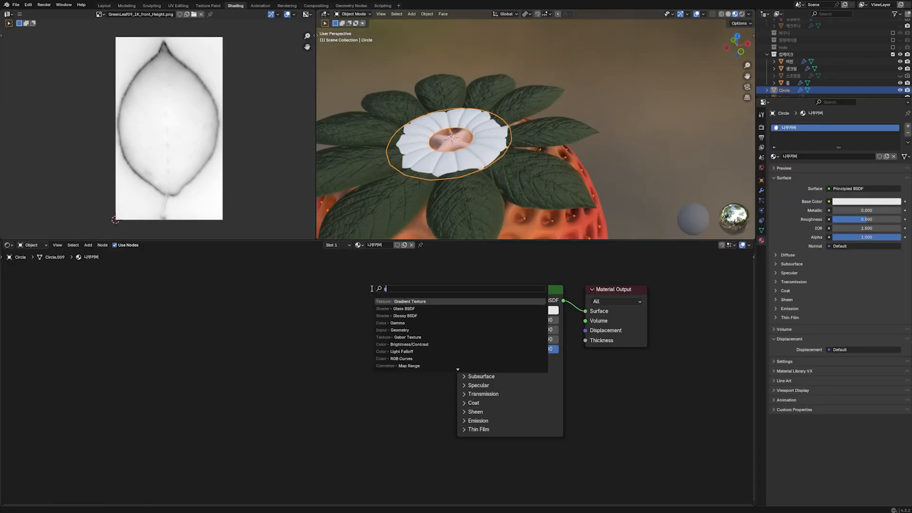
- Add a Gradient Texture with Texture Coordinate and Mapping nodes to the ring's material and preview it
key(Return)
click(356, 291)
key(ctrl+t)
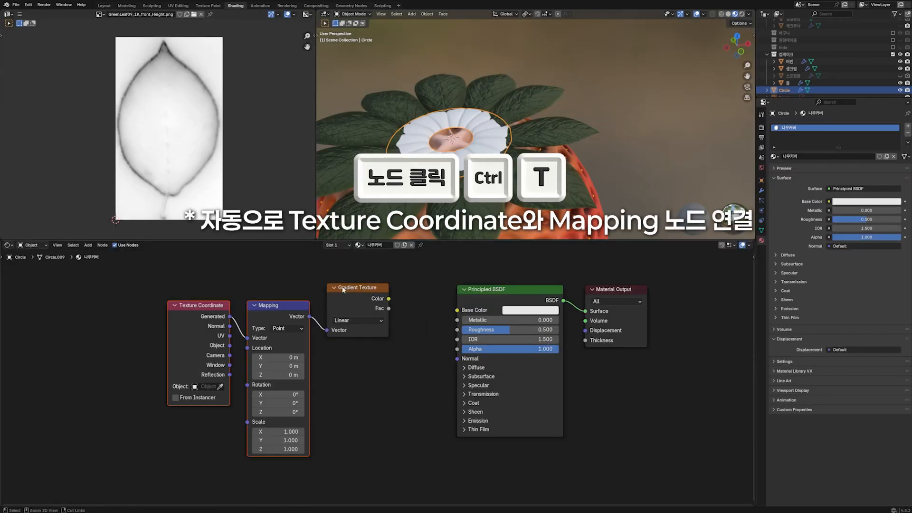
ctrl+shift+click(360, 291)
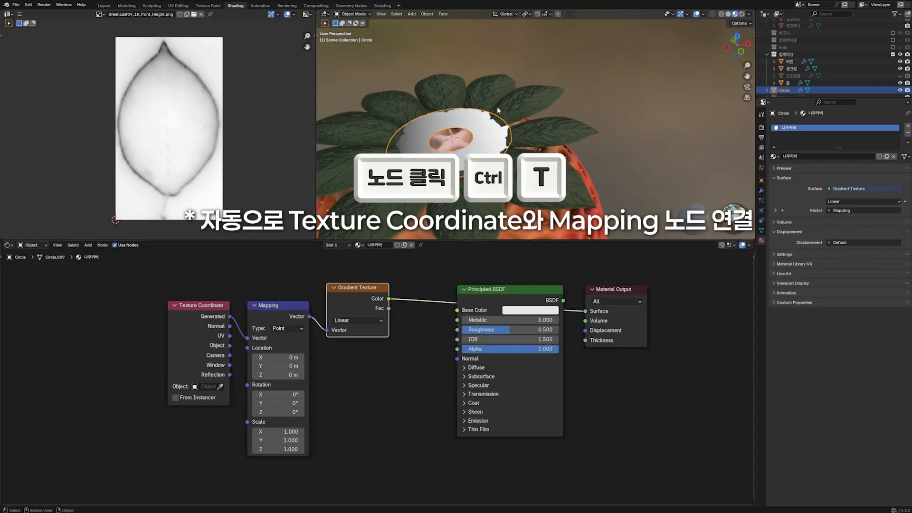
- Apply the ring's rotation and scale and view it from the top
key(ctrl+a)
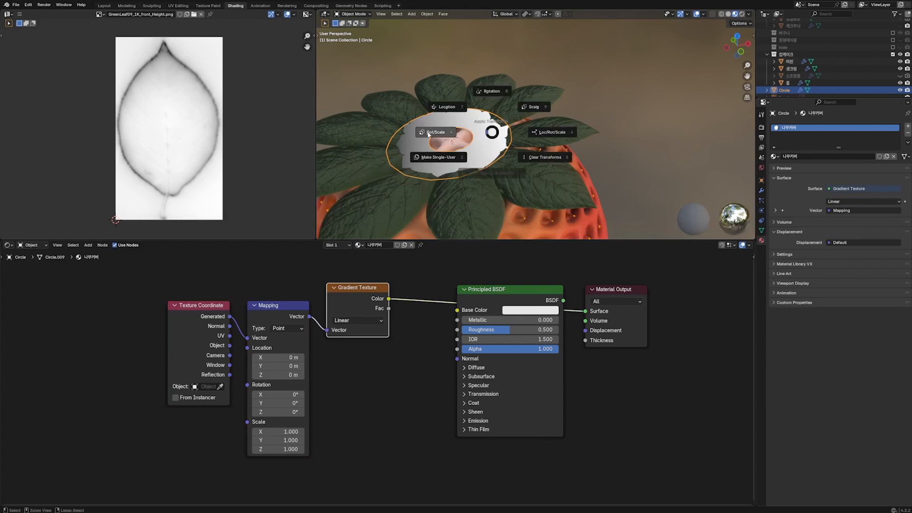
click(511, 147)
key(KP_7)
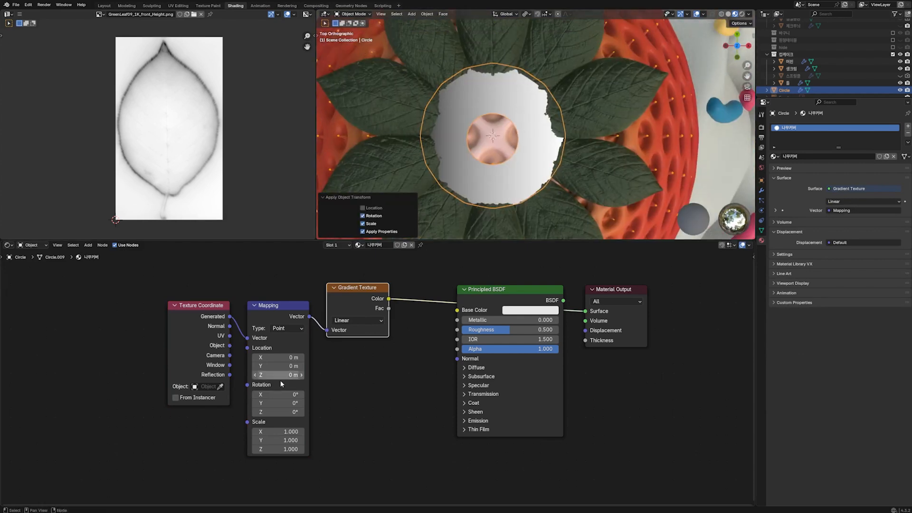
- Set the Mapping node's Y rotation to 90° and tidy the position of the gradient's input nodes
click(288, 403)
text(90)
key(Return)
drag(269, 299, 271, 279)
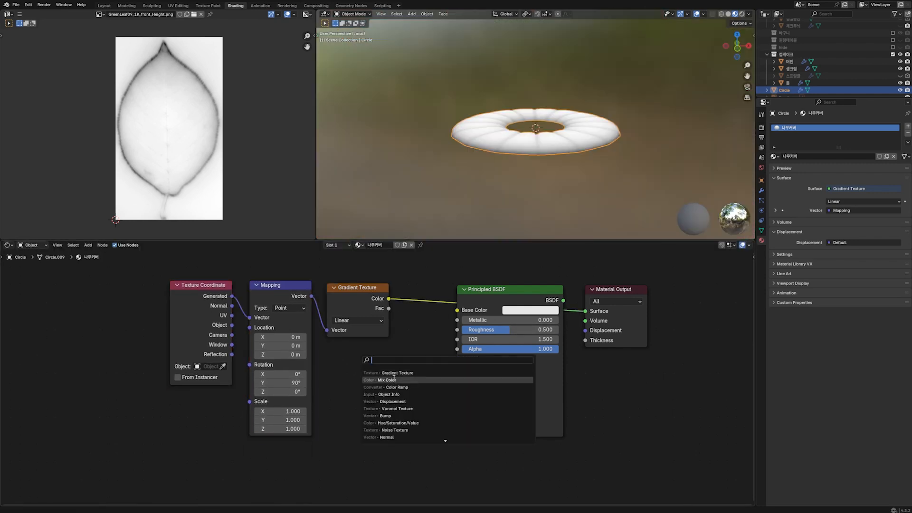
- Insert a Color Ramp after the Gradient Texture and adjust its stops to control the tan-to-green blend on the ring
key(Return)
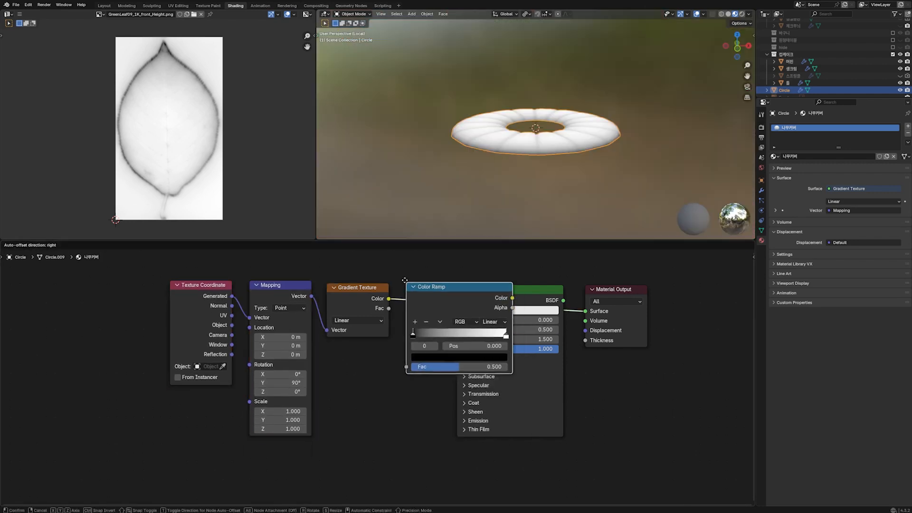
click(404, 277)
drag(424, 334, 462, 329)
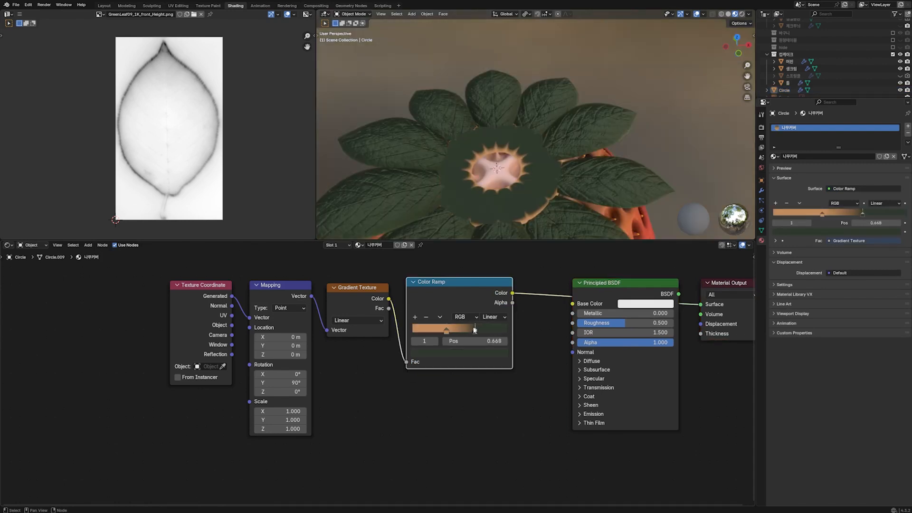
drag(485, 329, 480, 329)
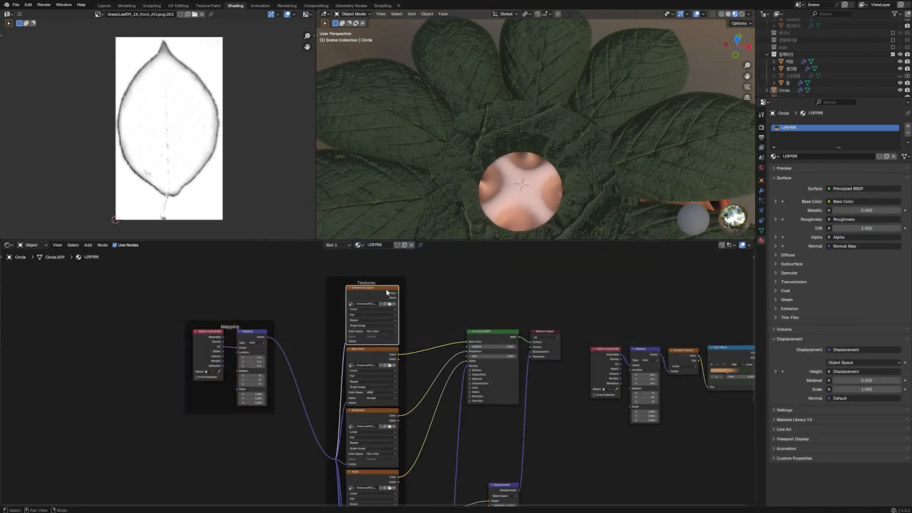
- Move the gradient nodes above the leaf textures and mix the Color Ramp into the Principled BSDF's base color
middle_drag(589, 361, 523, 402)
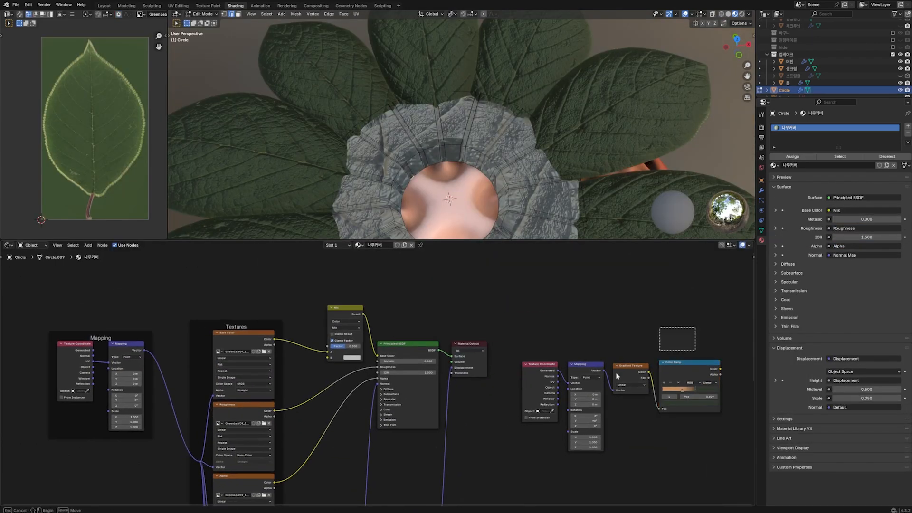
drag(593, 366, 182, 285)
drag(309, 287, 348, 403)
ctrl+shift+click(351, 370)
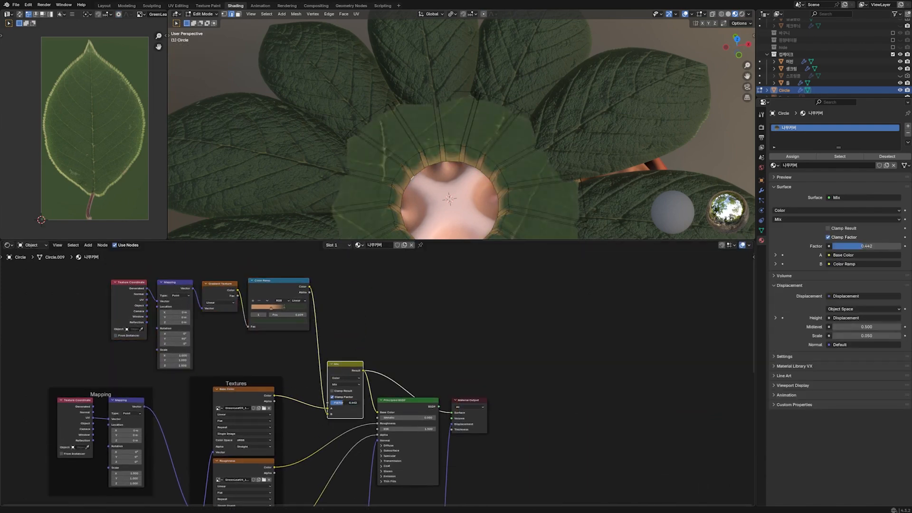
ctrl+shift+click(391, 402)
click(409, 349)
middle_drag(495, 174, 494, 154)
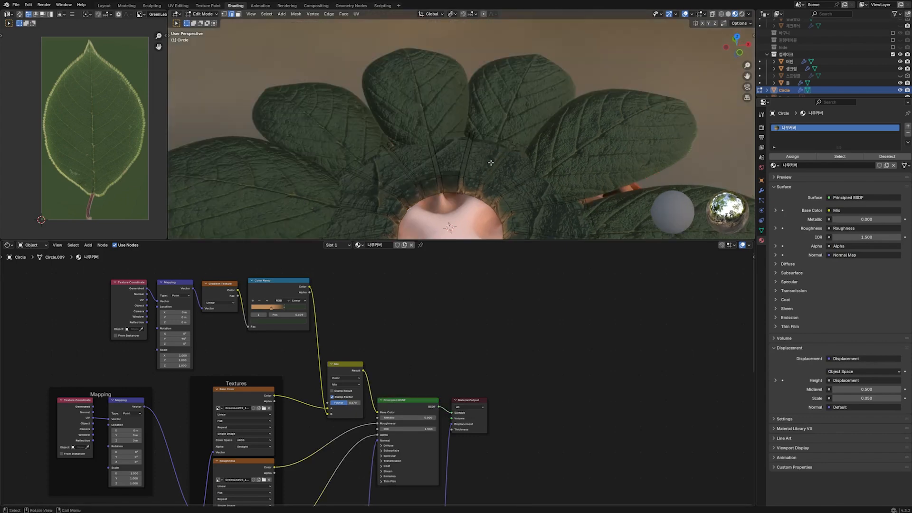
- Shift the Color Ramp's dark green stop outward to widen the tan area around the ring's hole
key(Tab)
click(284, 322)
drag(297, 246, 297, 247)
drag(285, 309, 300, 311)
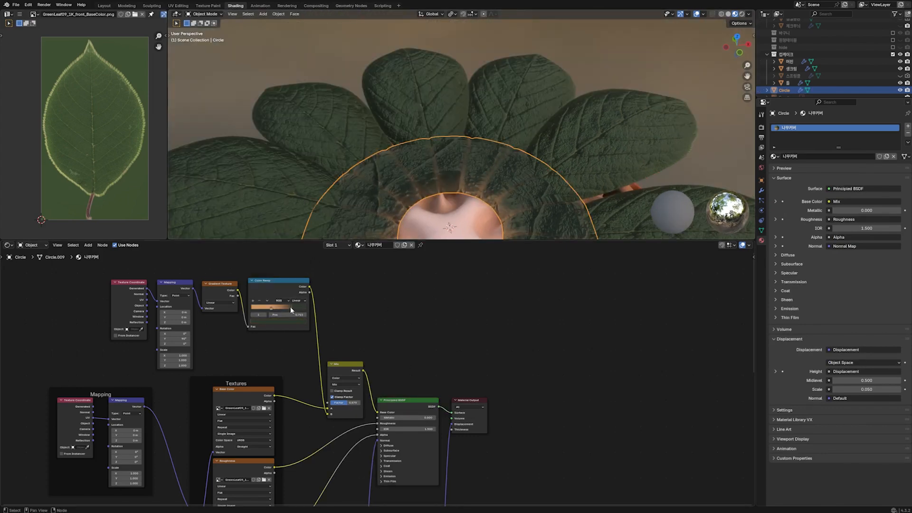
- Scale the ring's selected lower loop to 0.391 in front view
key(Tab)
key(s)
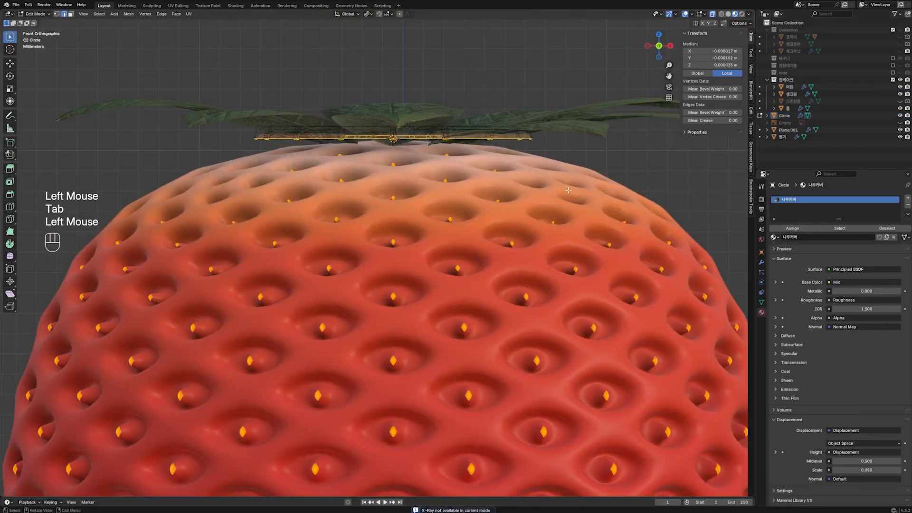
key(s)
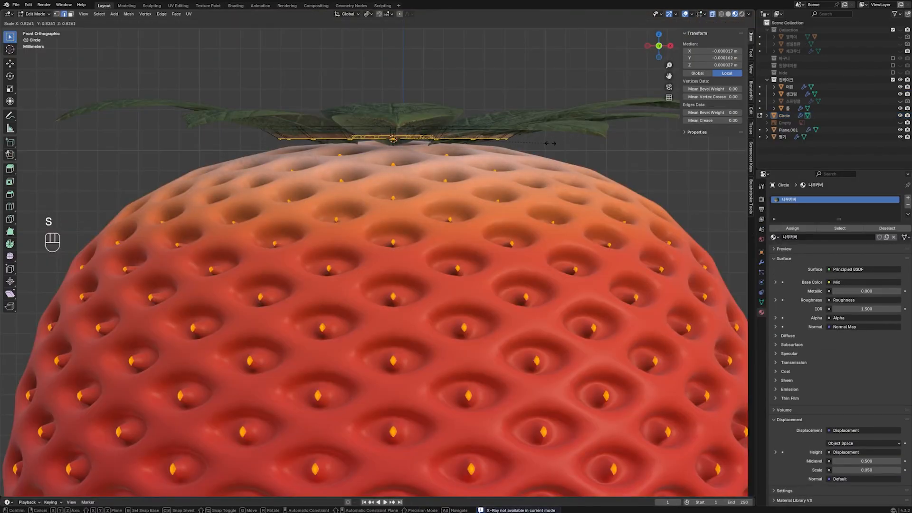
click(454, 148)
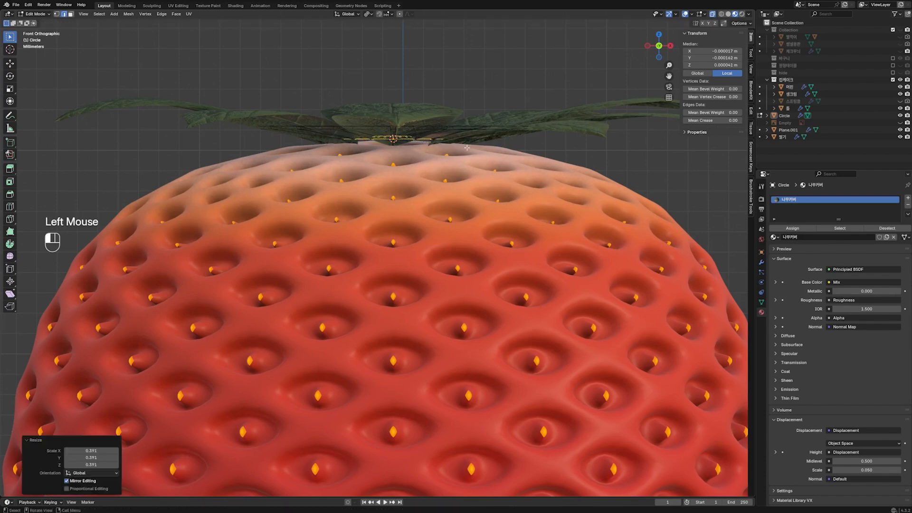
middle_drag(455, 148, 446, 208)
- Lower the strawberry along Z onto the tip of the cupcake's frosting
key(Tab)
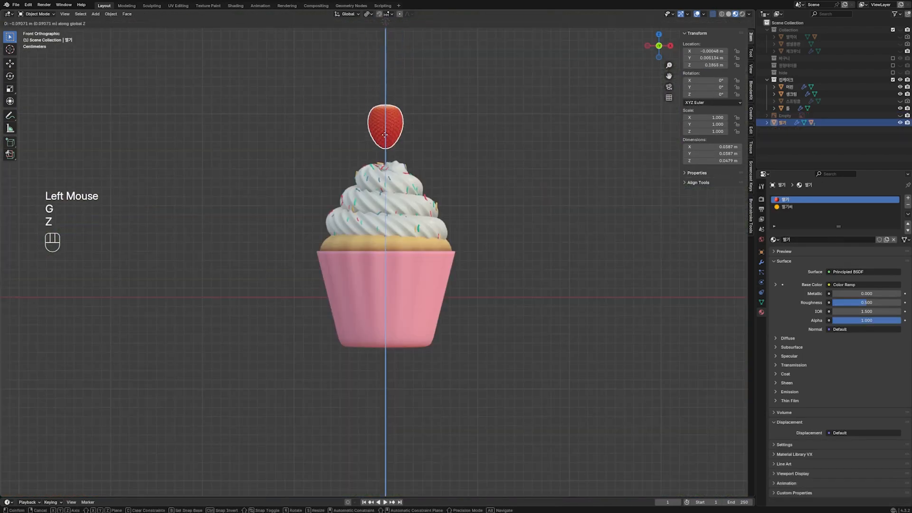
click(385, 165)
- Duplicate the cupcake without its strawberry and place the copy beside the original along the X axis
key(b)
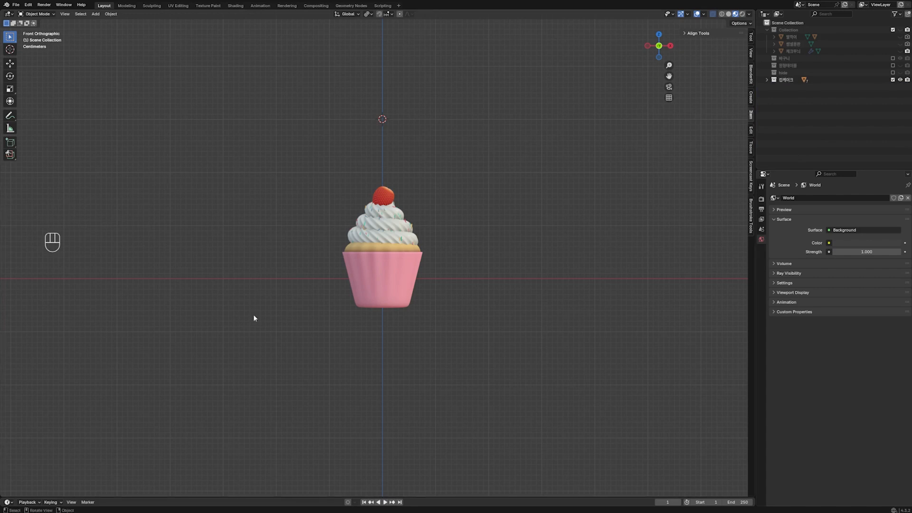
drag(455, 319, 342, 217)
key(shift+d)
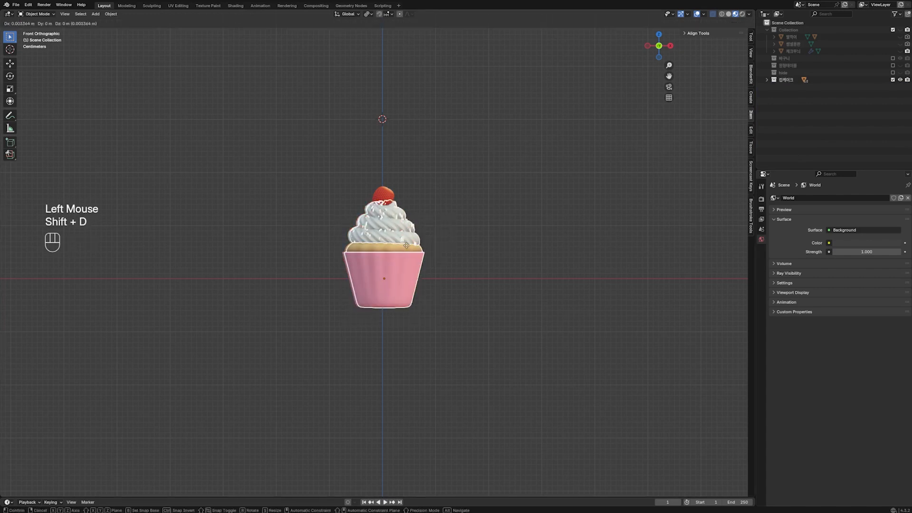
key(x)
click(538, 245)
shift+middle_drag(449, 300, 329, 293)
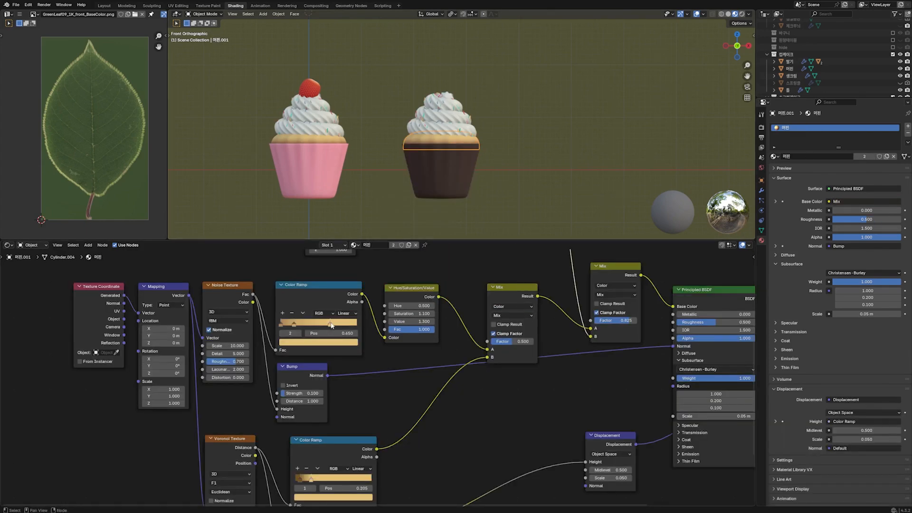
- Paste dark chocolate browns into the stops of the Noise Texture's Color Ramp in the 다크머핀 material
click(319, 342)
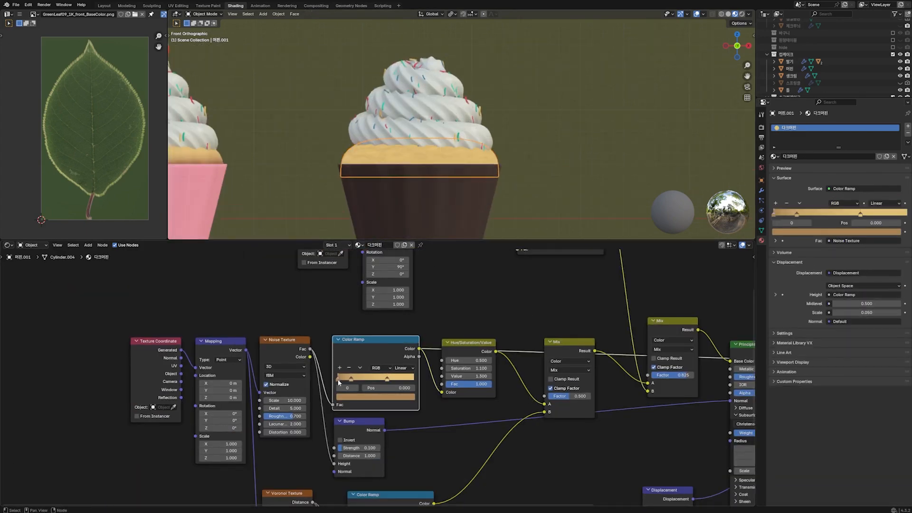
click(388, 379)
click(376, 397)
key(ctrl+v)
click(351, 379)
click(370, 397)
key(ctrl+v)
drag(351, 379, 348, 380)
click(387, 397)
click(387, 380)
click(387, 396)
- Remove a stop from the Noise Texture's Color Ramp and add a new one in its place
click(348, 379)
click(349, 368)
click(341, 368)
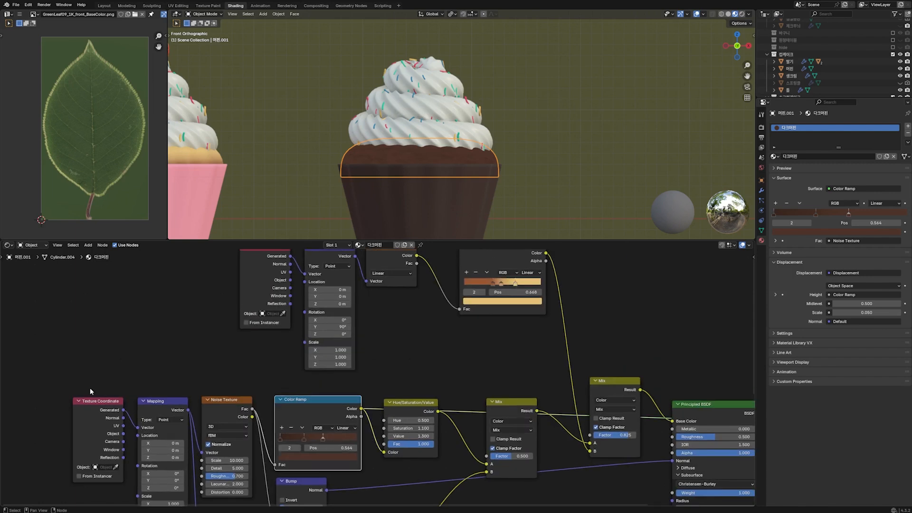
- Paste brown colors into the stops of the Gradient Texture's Color Ramp on the copied muffin
click(512, 301)
key(ctrl+v)
key(ctrl+v)
click(494, 284)
click(499, 302)
- Preview the gradient's Color Ramp, paste the brown hex color into its first stop and darken it
ctrl+shift+click(504, 310)
click(505, 301)
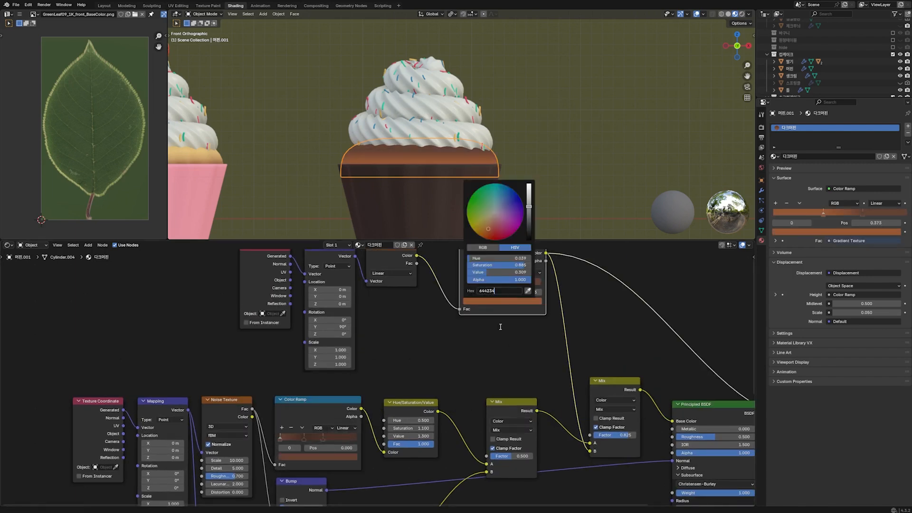
key(ctrl+v)
click(505, 301)
drag(528, 217, 529, 224)
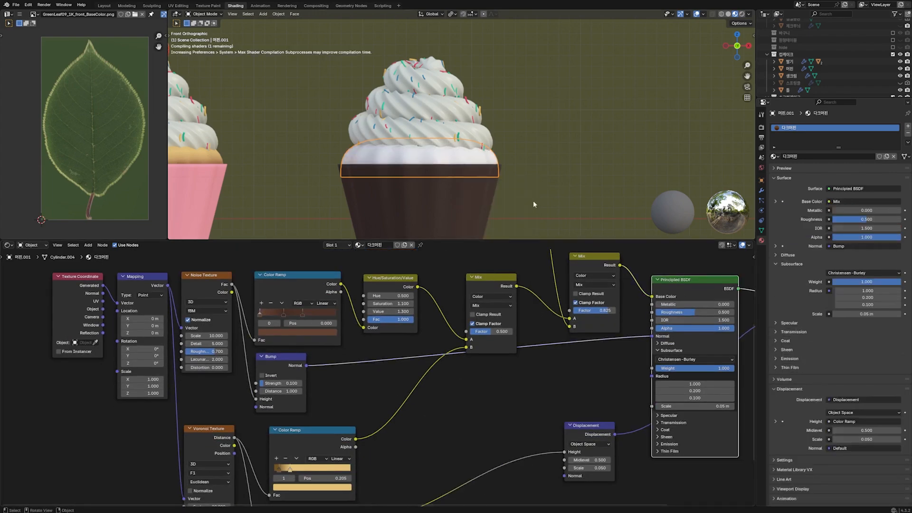
- Recolor the stops of the Voronoi Texture's Color Ramp in the 다크머핀 material to chocolate browns
click(285, 466)
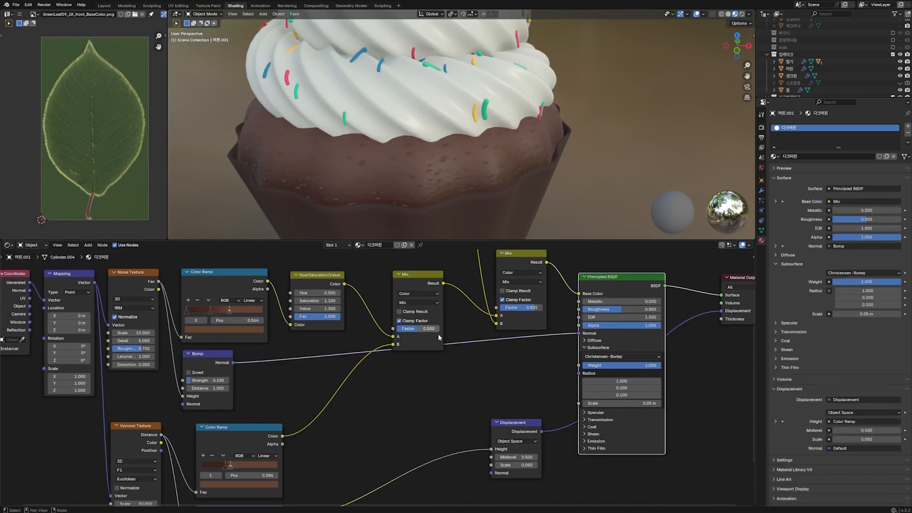
scroll(430, 187, down, 3)
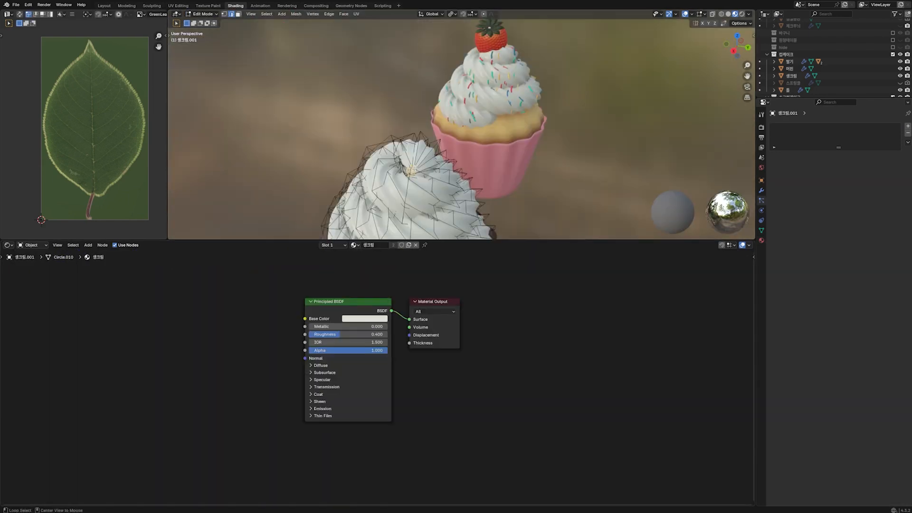
- Grow the selection around the peak of the copied whipped cream and delete its edges
key(ctrl+KP_Add)
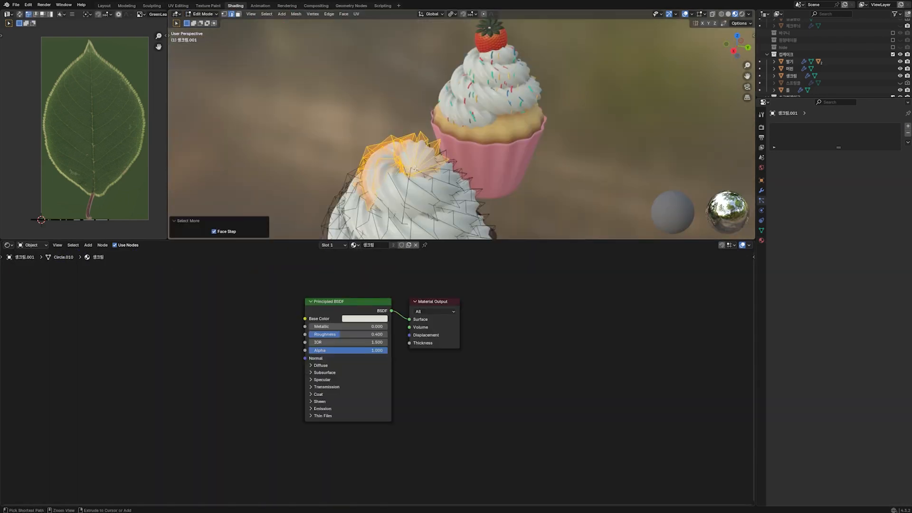
middle_drag(415, 168, 390, 190)
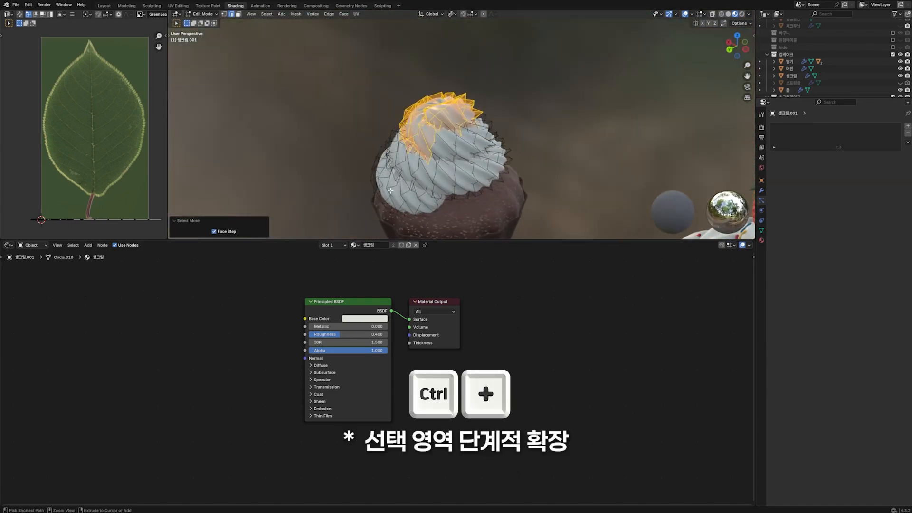
key(x)
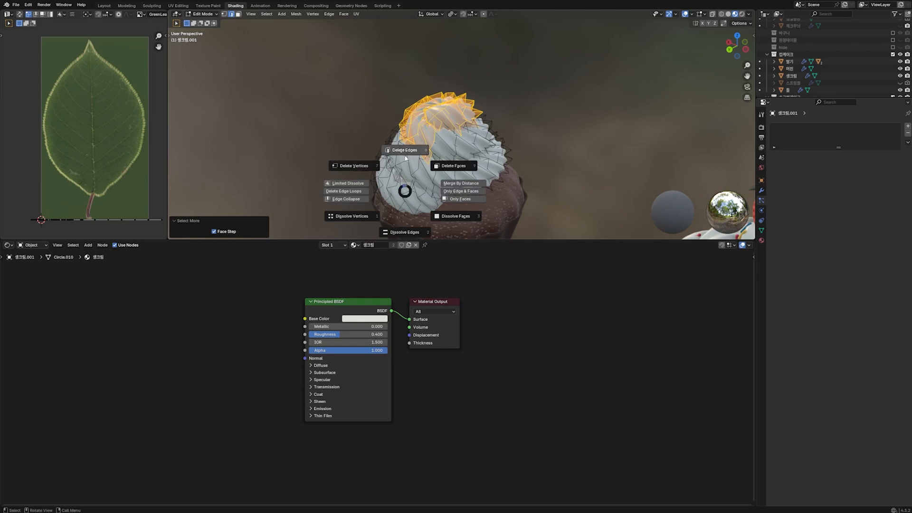
click(406, 158)
- Turn on proportional editing, then shrink and rotate the cut end of the whipped cream swirl
middle_drag(411, 158, 529, 136)
key(o)
key(s)
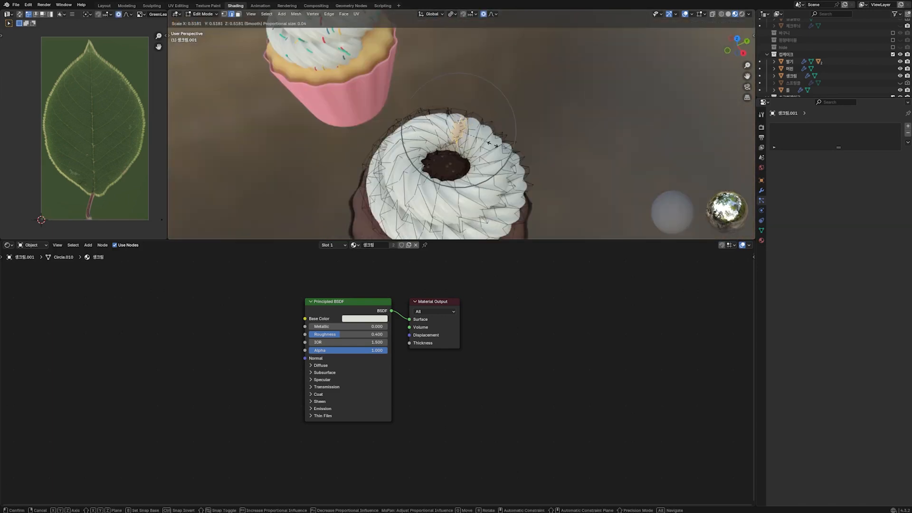
click(493, 144)
key(r)
click(494, 142)
- Move and rotate the swirl's open end from the top view with a wider proportional influence, tucking it into the ring
key(KP_7)
click(492, 14)
key(g)
scroll(521, 136, down, 12)
click(526, 124)
key(r)
click(541, 144)
key(g)
scroll(544, 148, down, 4)
click(549, 155)
key(r)
click(549, 172)
key(g)
click(560, 178)
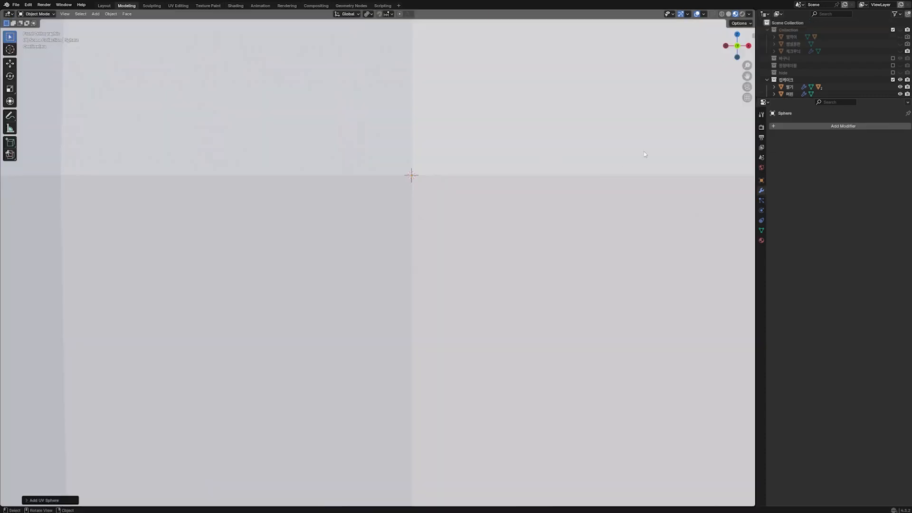
- Scale the UV sphere above the frosting down to cherry size and flatten it slightly along Z
key(s)
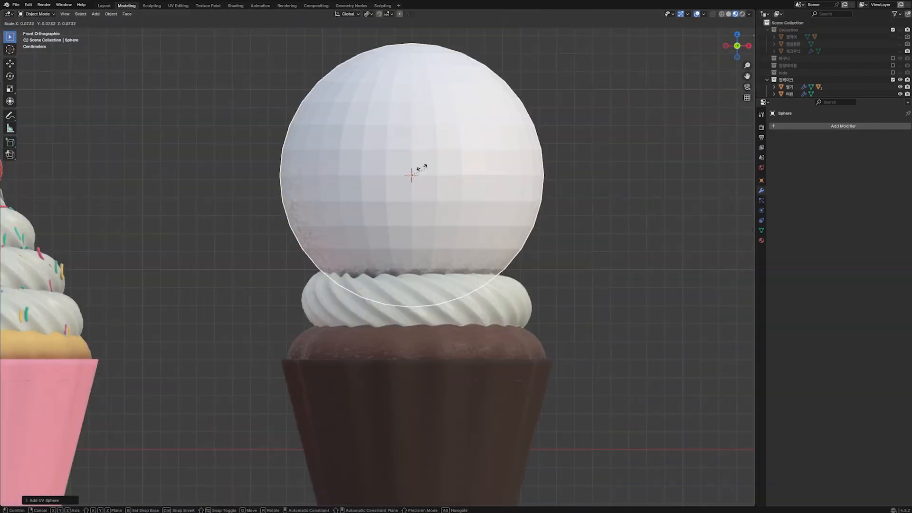
click(419, 170)
key(s)
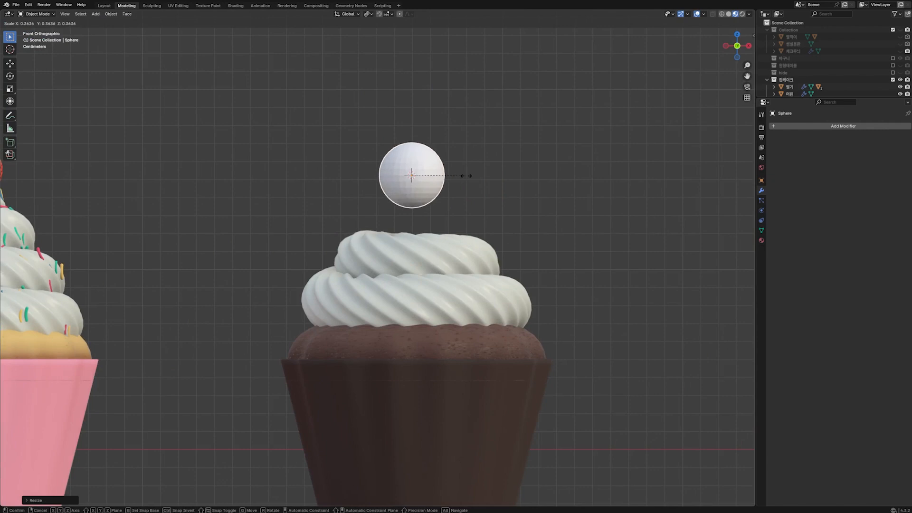
key(z)
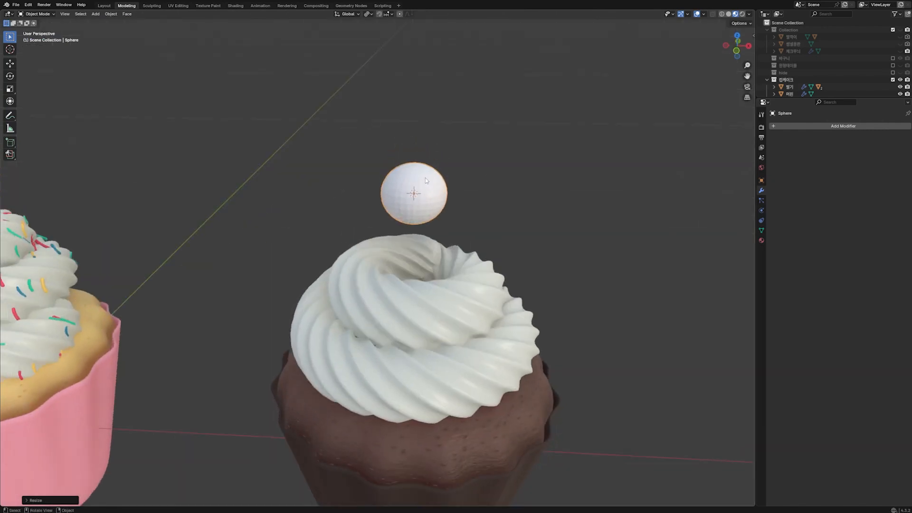
- Shape the sphere into a cherry with proportional editing, denting its top along Z and nudging its side
key(KP_7)
key(KP_1)
key(g)
key(z)
key(o)
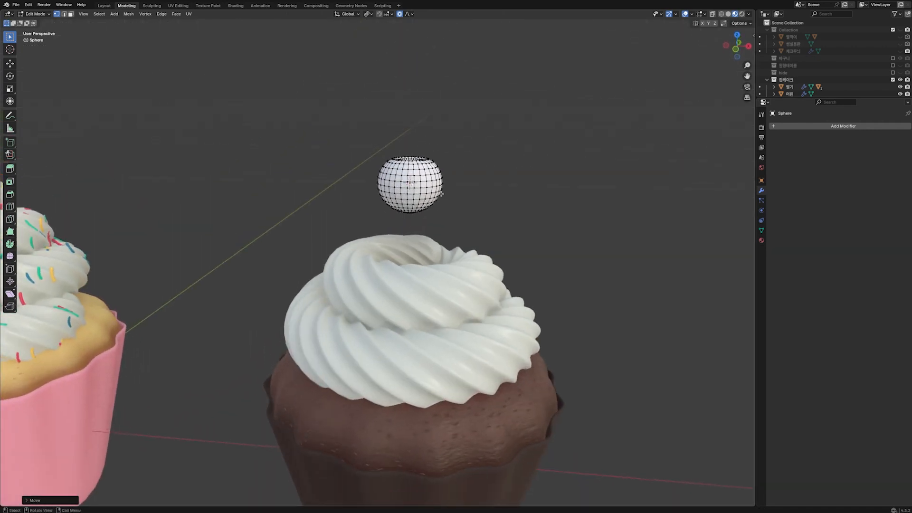
key(KP_1)
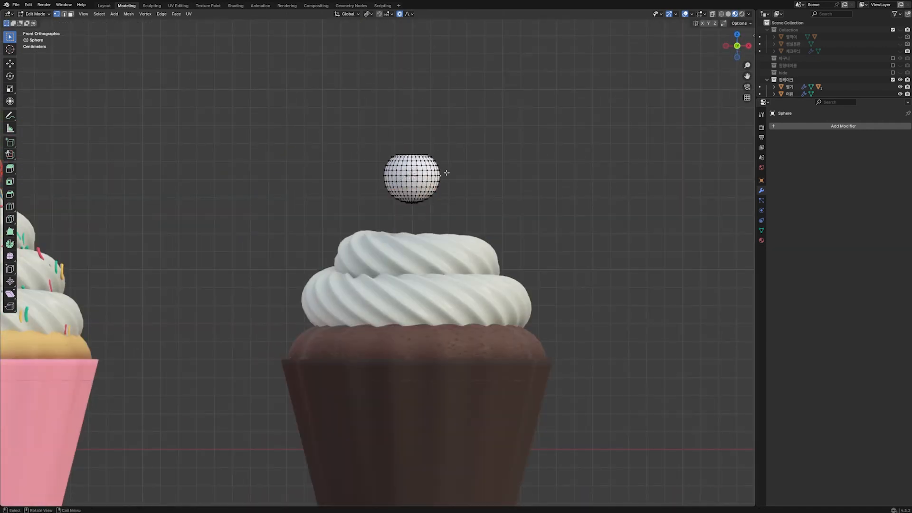
click(443, 176)
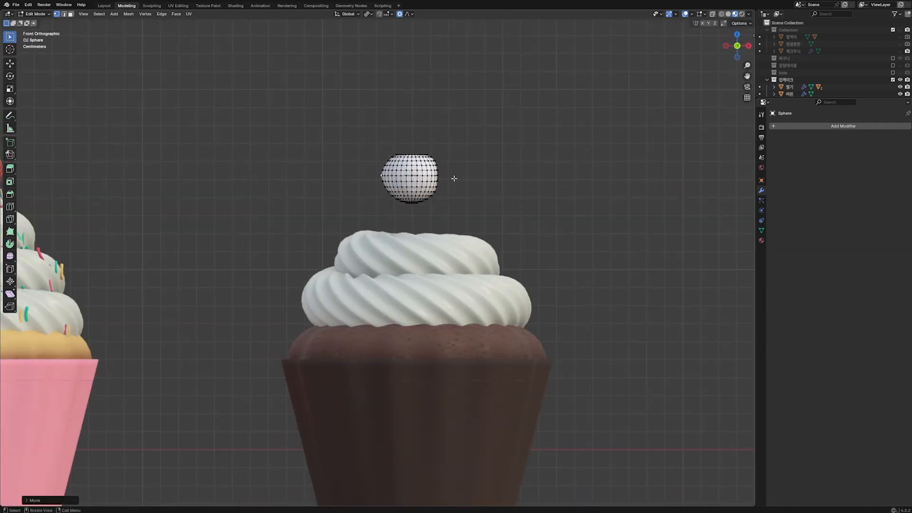
middle_drag(442, 177, 399, 202)
key(Tab)
- Add a cube in the cherry's top dent and scale it down, including along Z
key(shift+a)
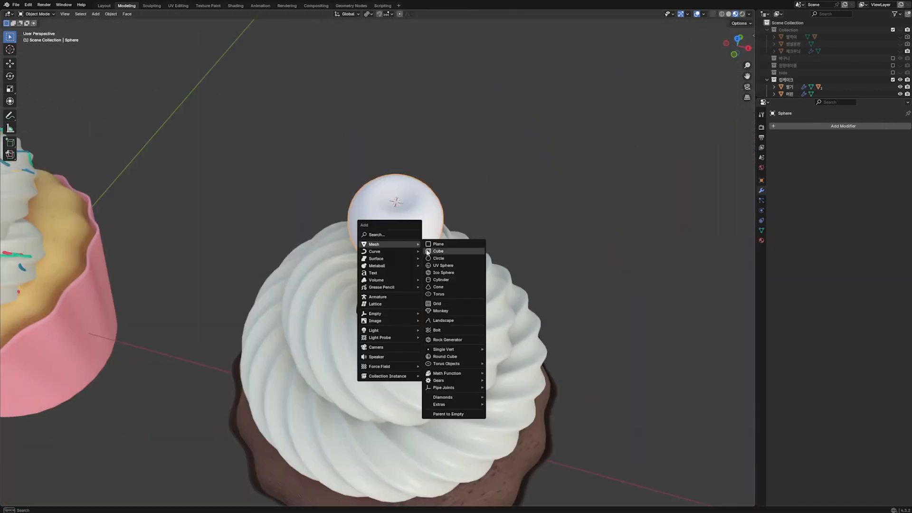
click(427, 252)
key(KP_1)
key(s)
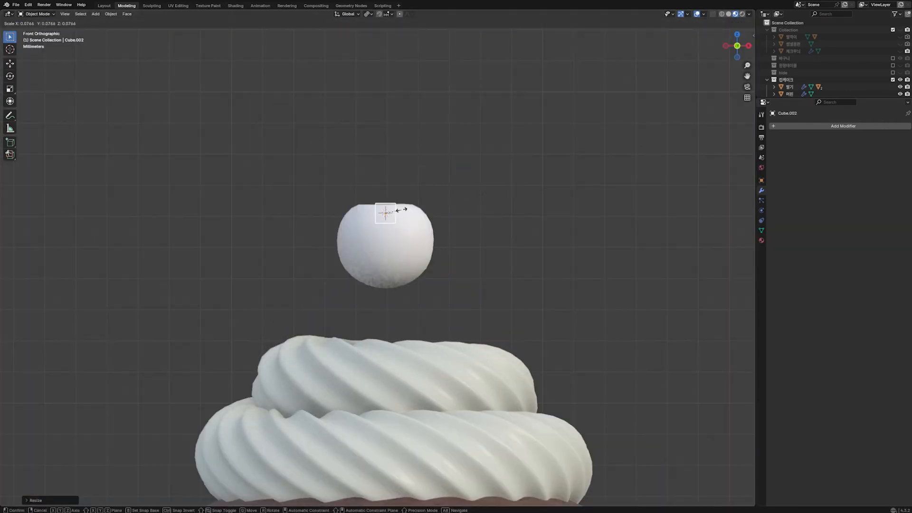
key(z)
click(406, 198)
key(s)
click(403, 199)
- Undo the last two resizes of the cube and scale it to the thickness of a stem
middle_drag(404, 200, 409, 234)
scroll(409, 233, up, 4)
key(ctrl+z)
key(ctrl+z)
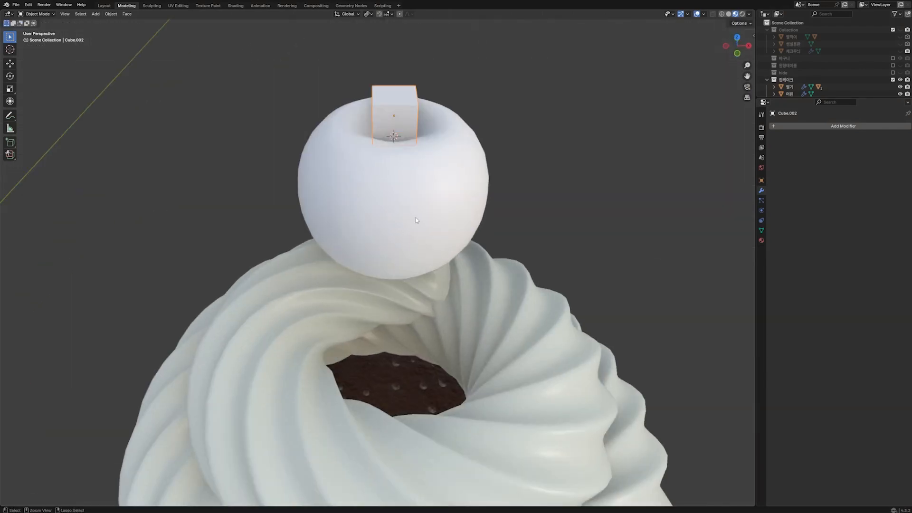
key(s)
click(418, 129)
- Add a level 2 Subdivision modifier to the cube and extrude its top face upward as a stem
key(ctrl+2)
key(KP_1)
key(Tab)
click(408, 133)
key(e)
click(423, 80)
shift+middle_drag(448, 122, 435, 175)
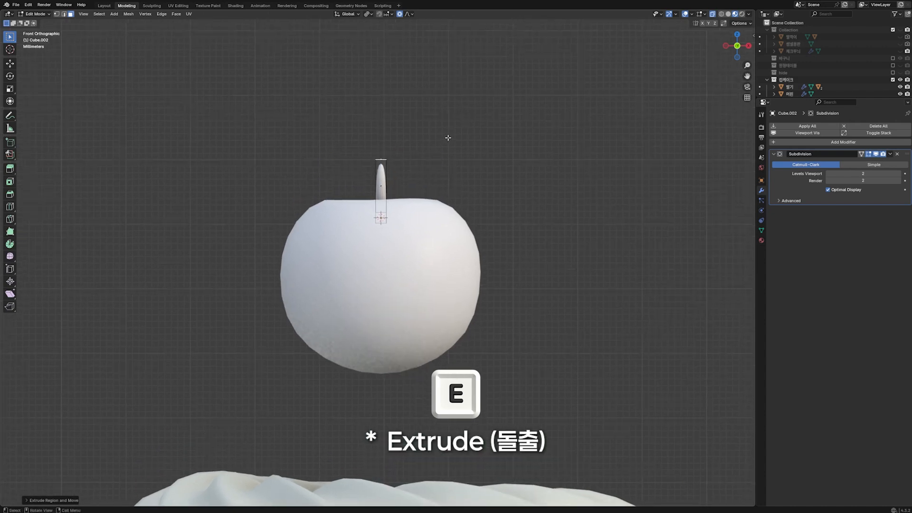
- Extrude the stem's top face upward two more times to lengthen it
key(e)
click(534, 42)
shift+middle_drag(452, 92, 448, 122)
key(e)
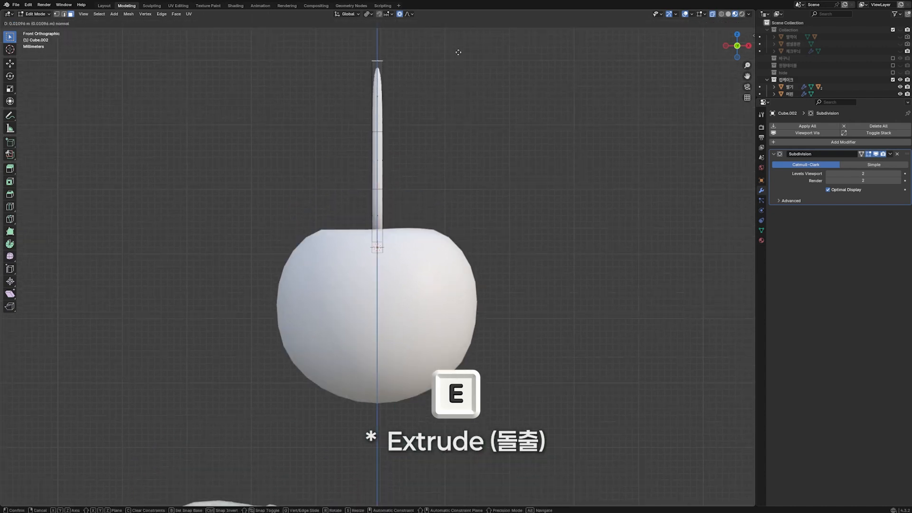
click(459, 50)
- Bend the stem sideways into a curve by rotating and moving its tip with proportional editing
key(r)
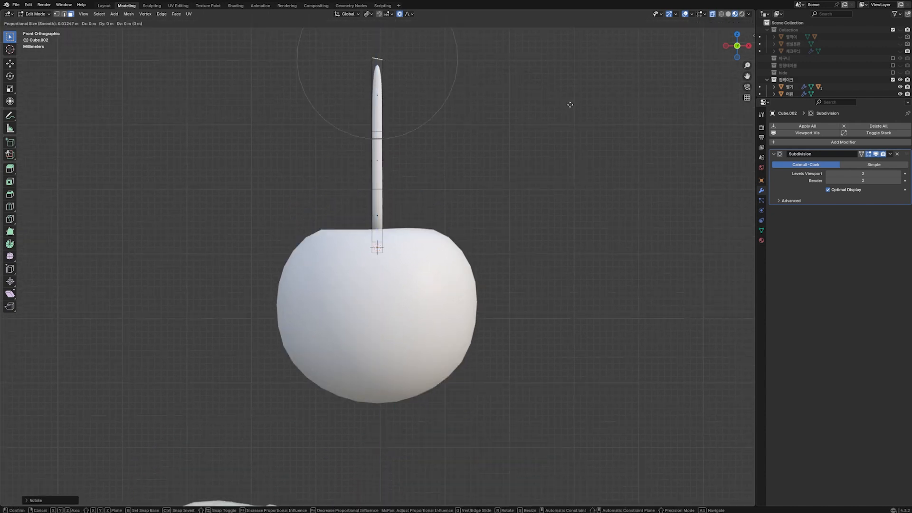
click(570, 103)
key(g)
scroll(640, 138, down, 10)
click(642, 141)
key(r)
click(629, 295)
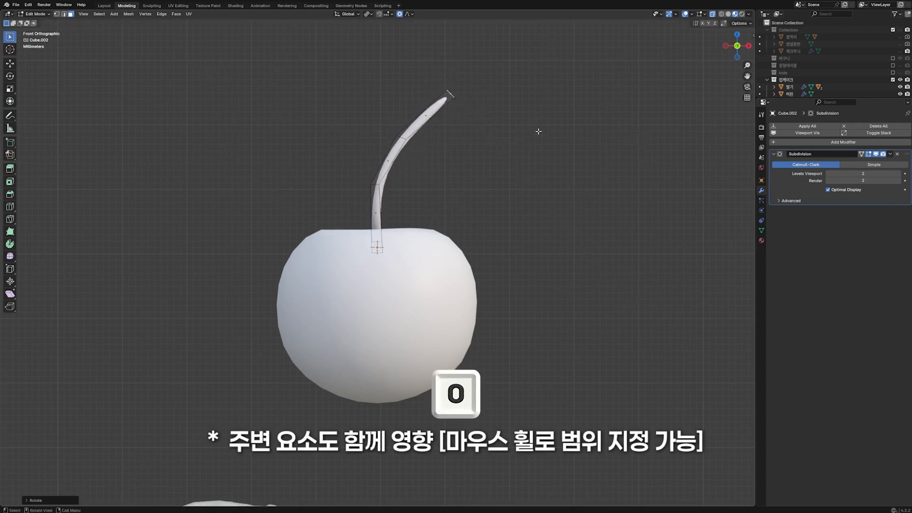
- Widen the stem's tip and slide the edge loop just below it along the stem
key(s)
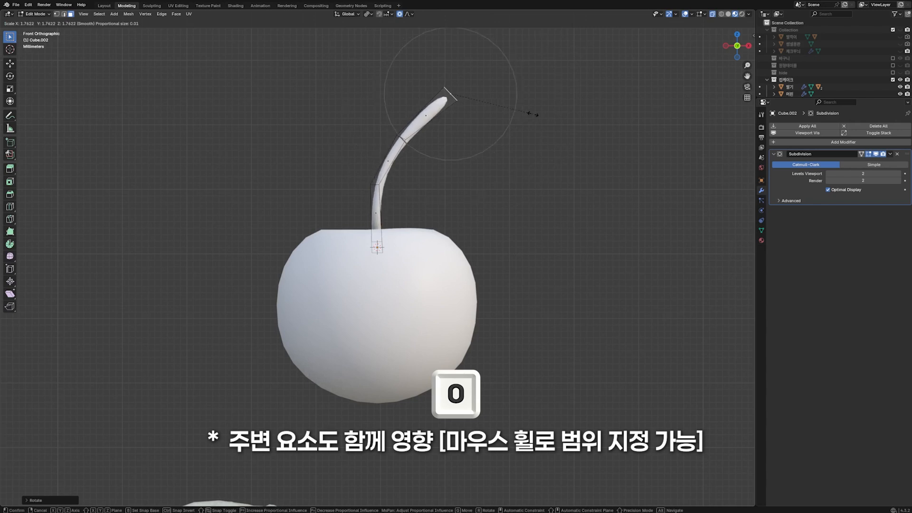
scroll(533, 114, up, 5)
click(549, 113)
key(g)
key(g)
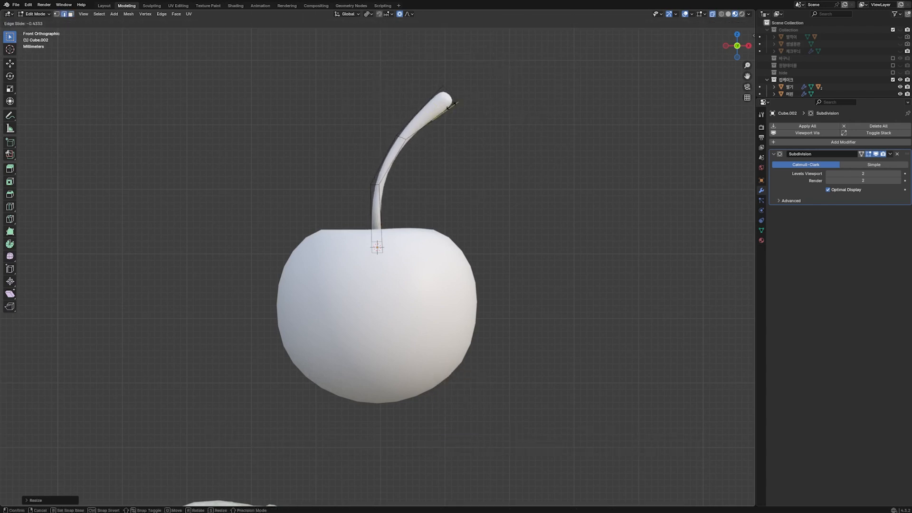
- Thin the stem at its middle edge loop, then add a loop cut near its base and scale it
click(407, 134)
key(s)
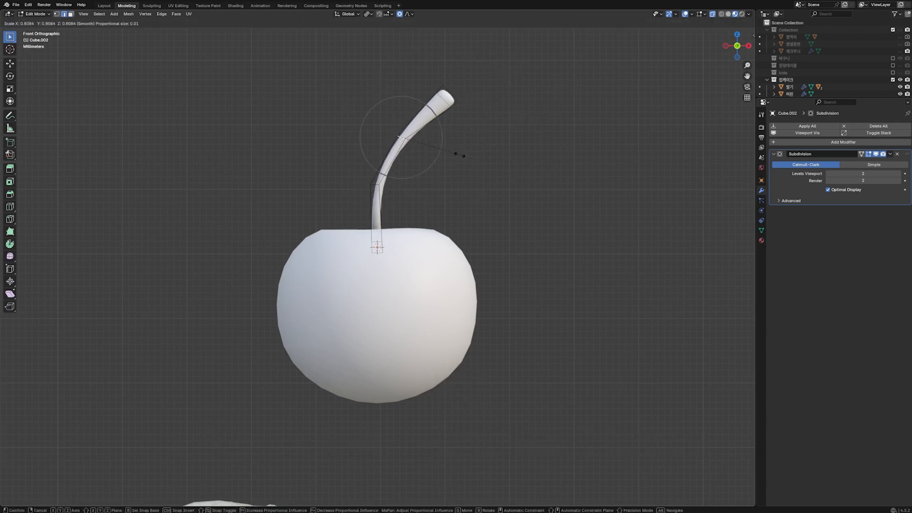
click(435, 151)
key(ctrl+r)
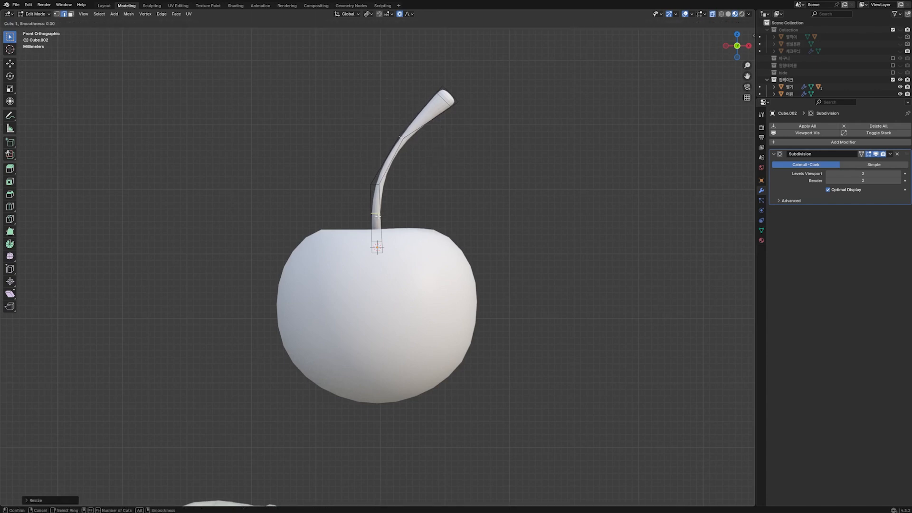
click(383, 238)
key(s)
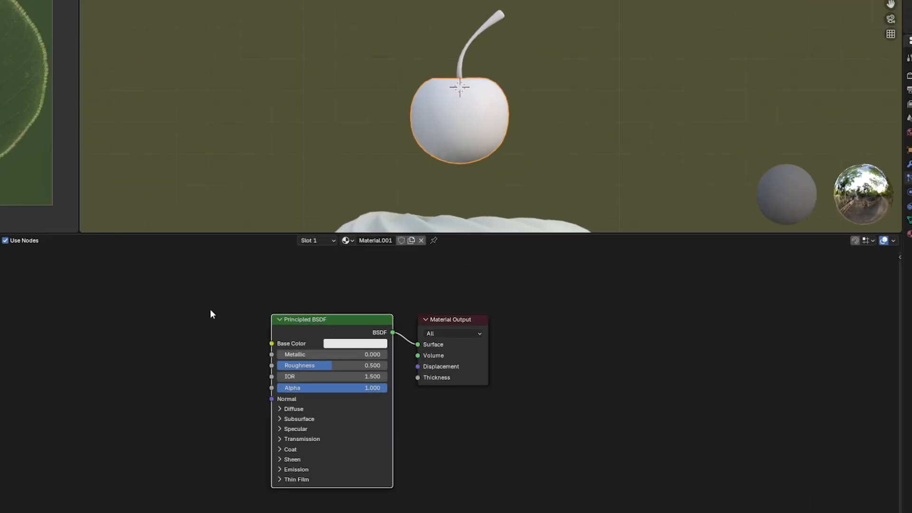
- Paste a red hex color as the cherry material's Base Color and set Roughness to 0.2
click(355, 343)
click(371, 328)
key(ctrl+v)
key(Return)
click(339, 365)
text(0.2)
key(Return)
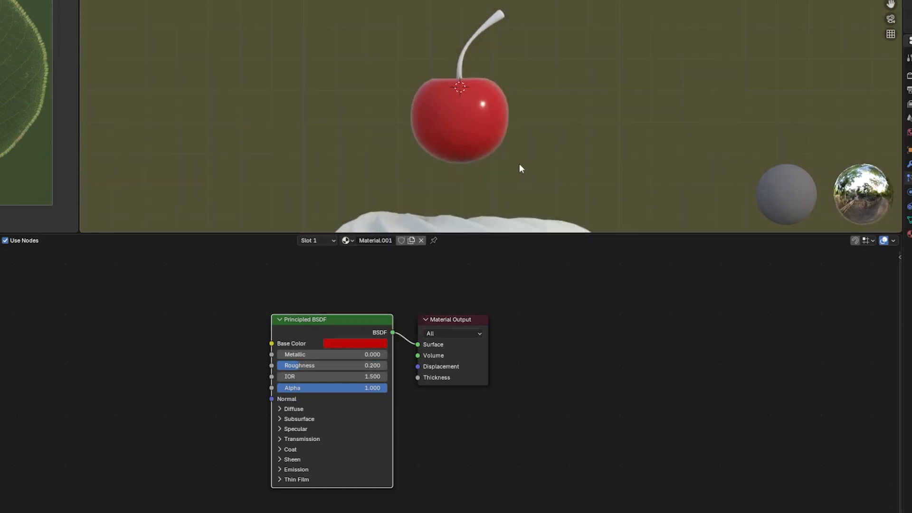
- Add and preview a Noise Texture with mapping nodes in the cherry material, with Scale 2.4 and Detail 8
middle_drag(199, 339, 263, 340)
key(shift+a)
text(noi)
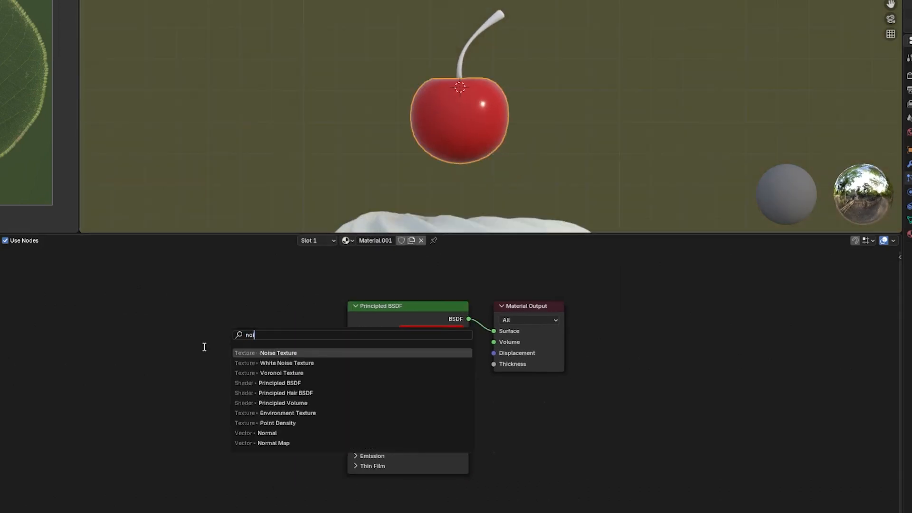
key(Return)
click(140, 301)
ctrl+shift+click(178, 306)
key(ctrl+t)
mouse_move(181, 392)
mouse_down()
mouse_move(226, 392)
mouse_move(169, 392)
mouse_up()
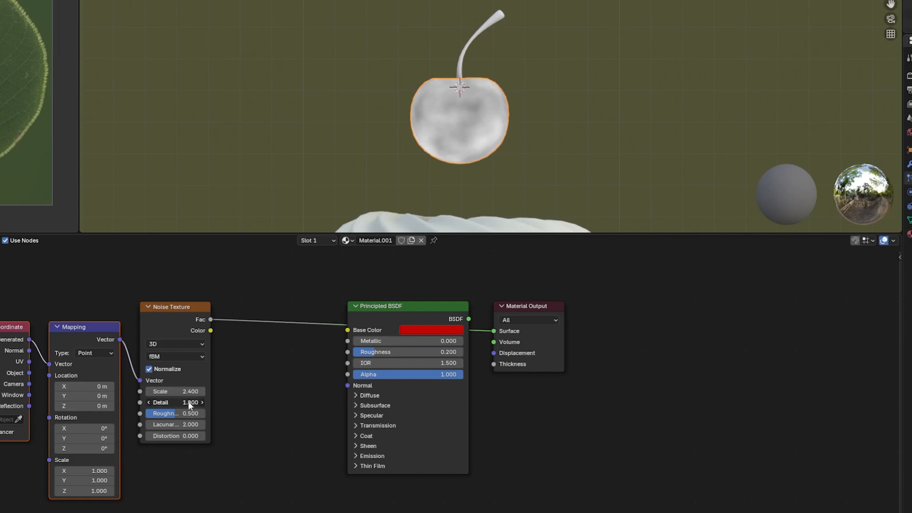
- Add a Color Ramp after the Noise Texture and connect its Color to the Principled BSDF's Base Color
key(shift+a)
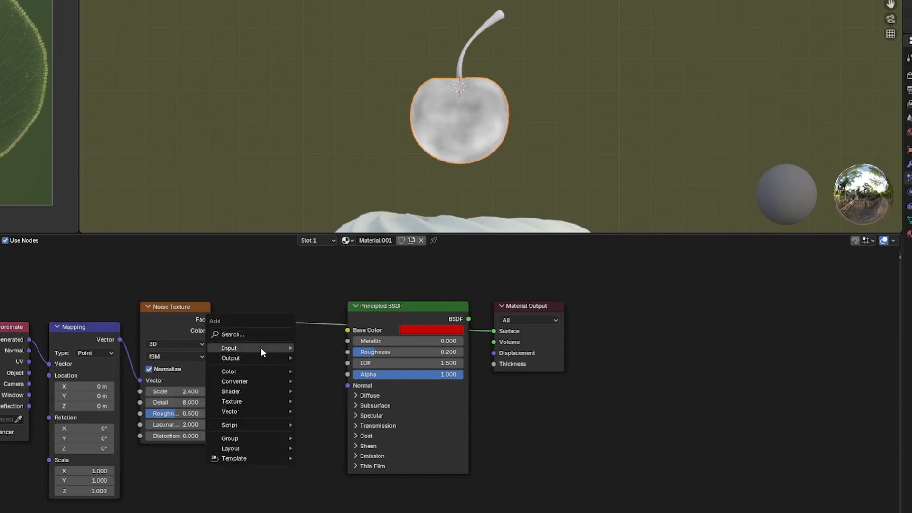
text(c)
click(295, 357)
click(264, 300)
drag(518, 280, 441, 352)
key(g)
click(590, 349)
drag(371, 314, 468, 328)
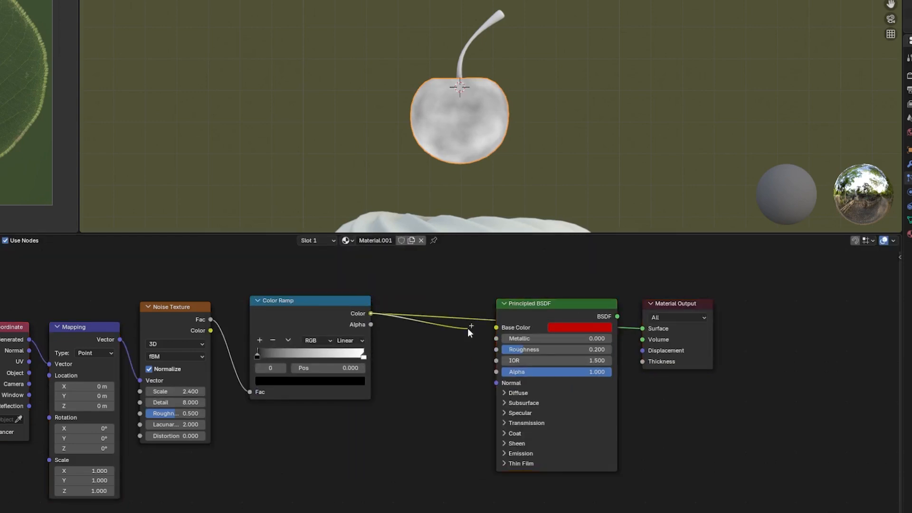
- Paste the red hex color into the Color Ramp's white stop
click(363, 356)
click(328, 381)
click(318, 366)
key(ctrl+v)
key(Return)
- Paste a dark red into the Color Ramp's black stop and preview the full Principled BSDF on the cherry
click(257, 356)
click(304, 382)
click(317, 366)
key(ctrl+v)
key(Return)
drag(348, 242, 347, 284)
ctrl+shift+click(561, 306)
click(563, 119)
scroll(563, 118, up, 3)
- Add a second Color Ramp fed by the Noise Texture's Fac and connect its Color to Roughness
key(shift+a)
click(320, 443)
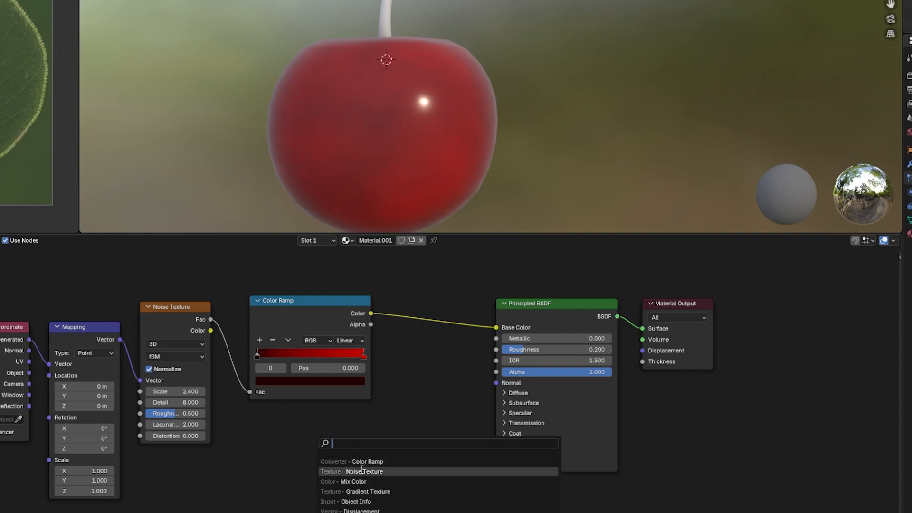
click(364, 461)
click(364, 460)
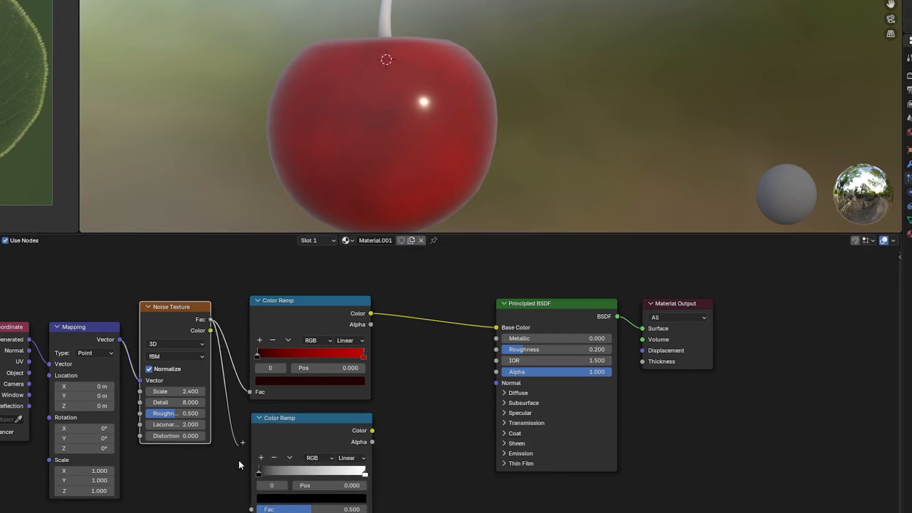
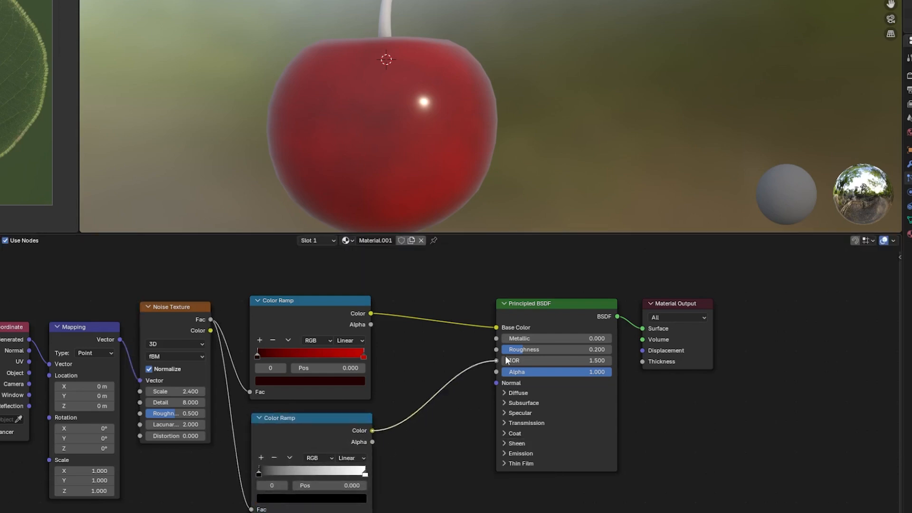
drag(499, 354, 497, 350)
- Narrow both Color Ramps, placing the roughness ramp's white stop at 0.909 and the color ramp's red stop at 0.891
drag(258, 473, 298, 473)
mouse_move(365, 472)
mouse_down()
mouse_move(311, 469)
mouse_move(355, 472)
mouse_up()
drag(257, 356, 274, 352)
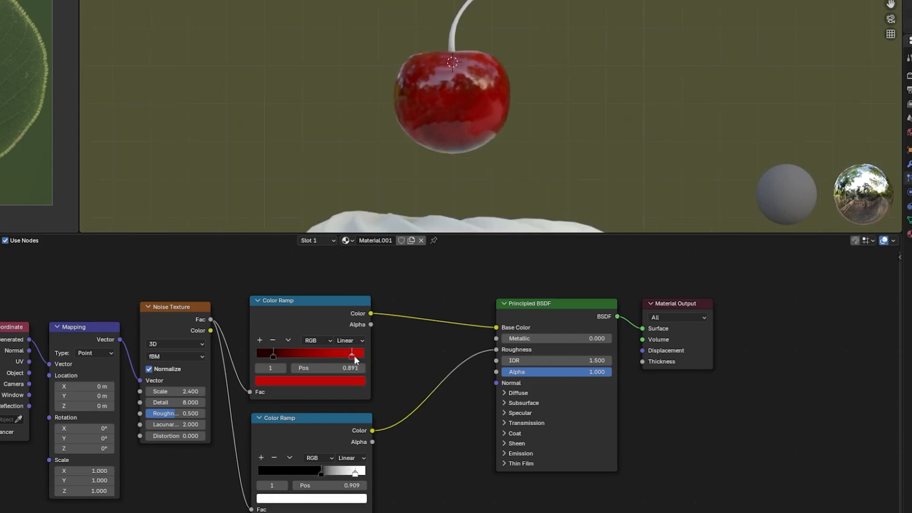
- Select the cherry stem and add a Gradient Texture node to its material
click(453, 28)
click(386, 243)
key(shift+a)
text(gr)
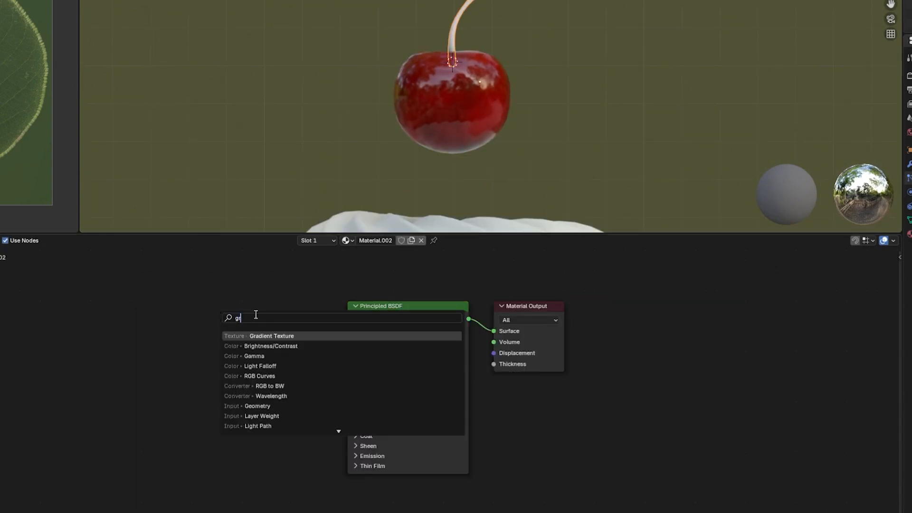
key(Return)
click(216, 322)
drag(254, 333, 274, 332)
- Insert a Color Ramp between the stem's Gradient Texture and the Principled BSDF's Base Color
click(273, 306)
click(334, 336)
click(283, 309)
drag(221, 284, 304, 328)
drag(315, 304, 244, 298)
- Color the ramp's first stop brown and last stop green, and preview the full Principled BSDF on the stem
click(316, 357)
click(263, 381)
click(209, 357)
click(263, 381)
ctrl+shift+click(427, 314)
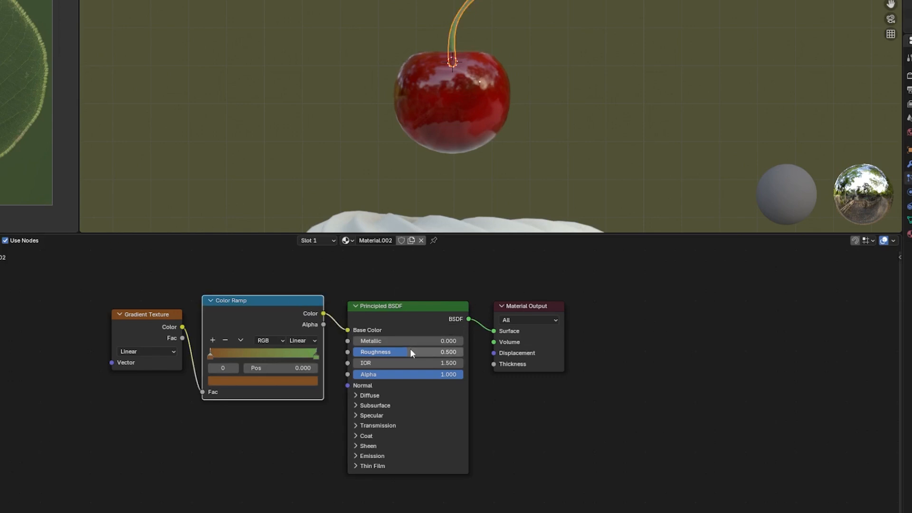
- Set the Principled BSDF's Roughness to about 0.895 and add a Noise Texture with Scale 30, previewing it on the stem
key(shift+a)
text(noise)
key(Return)
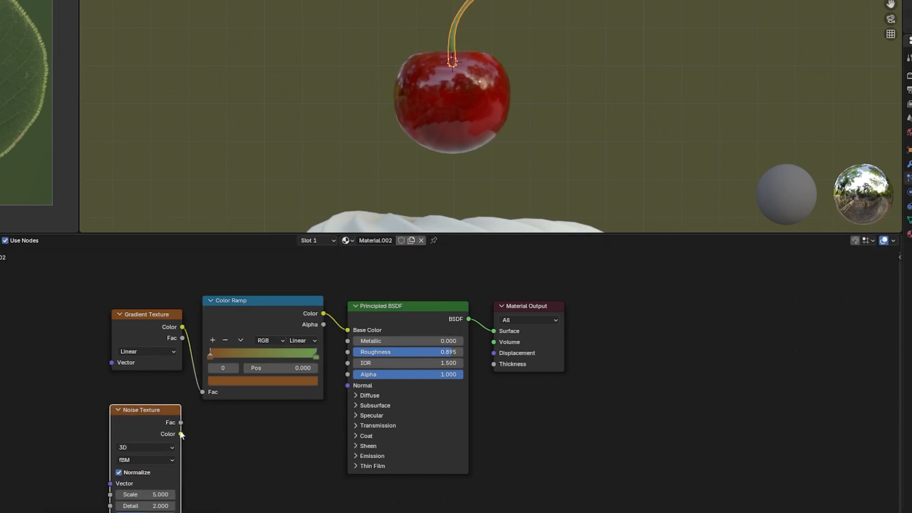
ctrl+shift+click(156, 410)
scroll(460, 58, up, 3)
shift+middle_drag(460, 58, 469, 157)
drag(144, 494, 146, 494)
middle_drag(499, 90, 513, 120)
- Add a Mix Color node before Base Color, feeding the Color Ramp into A and the Noise Texture's Fac into B
drag(154, 315, 288, 335)
key(g)
click(143, 324)
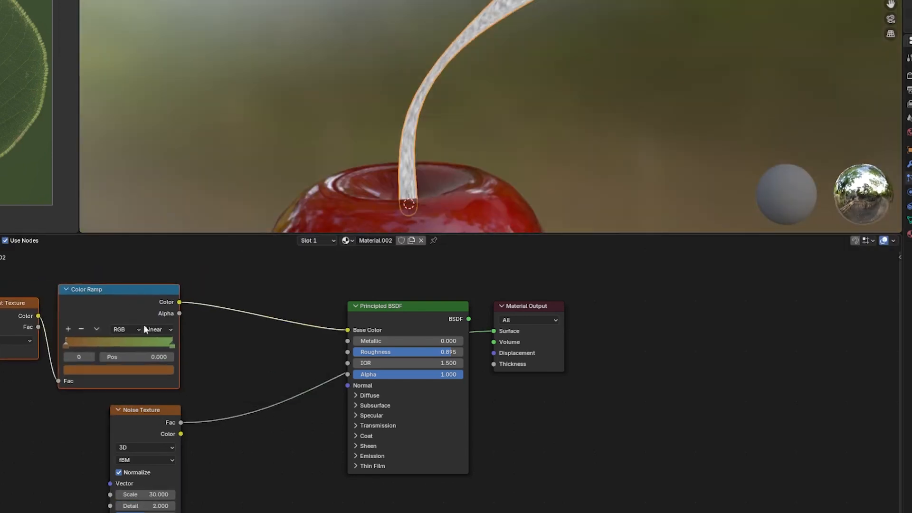
drag(152, 411, 109, 412)
key(shift+a)
text(mix)
click(285, 389)
click(270, 284)
drag(270, 287, 238, 279)
drag(138, 424, 237, 378)
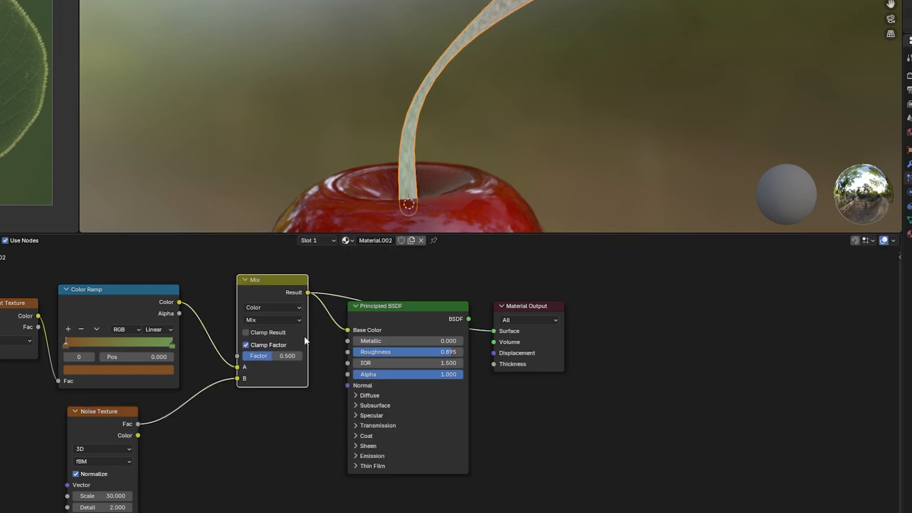
- Insert a duplicate of the Color Ramp between the Noise Texture and Mix input B, and set the Mix Factor to 0.5
key(shift+d)
click(247, 402)
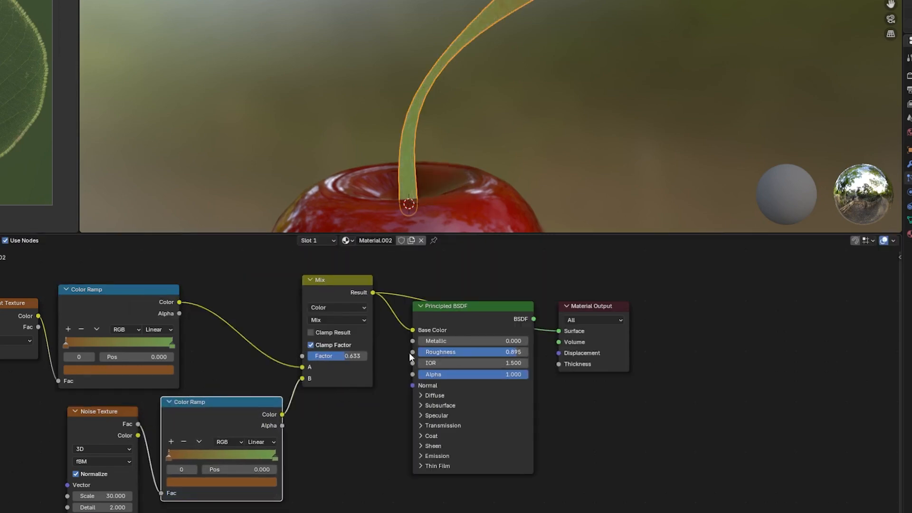
drag(357, 355, 343, 356)
click(335, 354)
text(0.)
text(5)
key(Return)
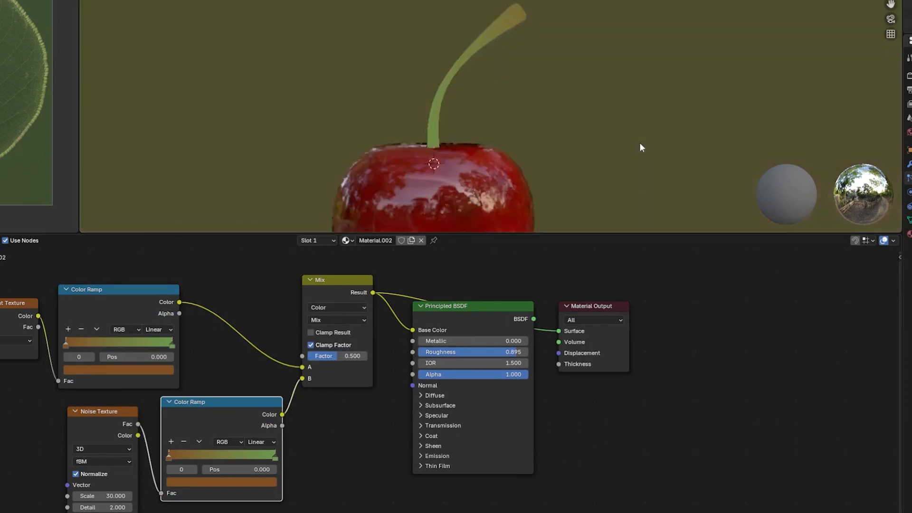
ctrl+shift+click(501, 309)
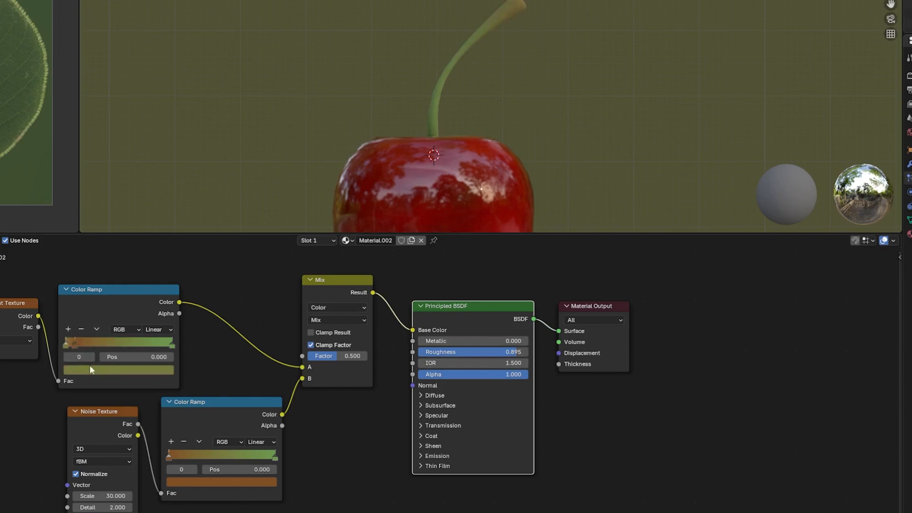
- Give the first stop of the gradient's Color Ramp the dark brown color #321F0E
click(114, 369)
click(65, 345)
click(113, 369)
click(113, 355)
text(#321F0EFF)
key(Return)
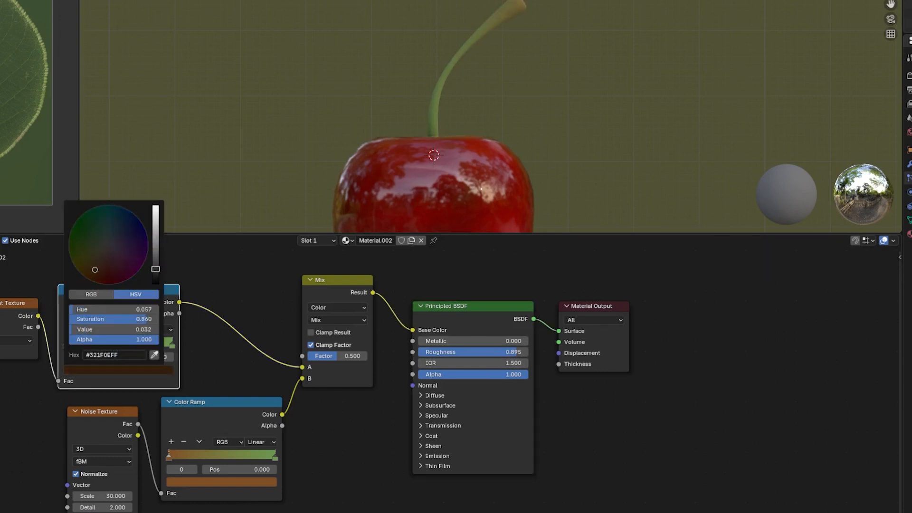
- Shift the gradient ramp's dark stop inward and its brown stop to 0.368, and set the Mix Factor to 0.3
click(87, 345)
ctrl+shift+click(15, 307)
ctrl+shift+click(64, 343)
drag(67, 345, 72, 345)
drag(78, 345, 105, 350)
ctrl+shift+click(337, 285)
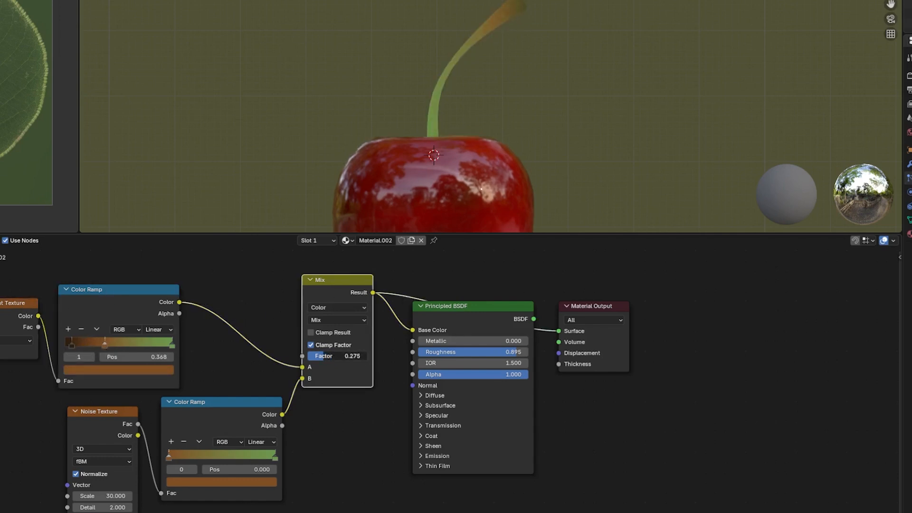
key(Return)
- Preview the noise Color Ramp on the stem and move its brown stop to 0.209
middle_drag(252, 479, 310, 453)
ctrl+shift+click(259, 376)
drag(230, 431, 252, 432)
click(276, 495)
- Add a Bump node, feed its Height from the noise Color Ramp, connect it to Normal and preview the full shader
key(shift+a)
click(209, 481)
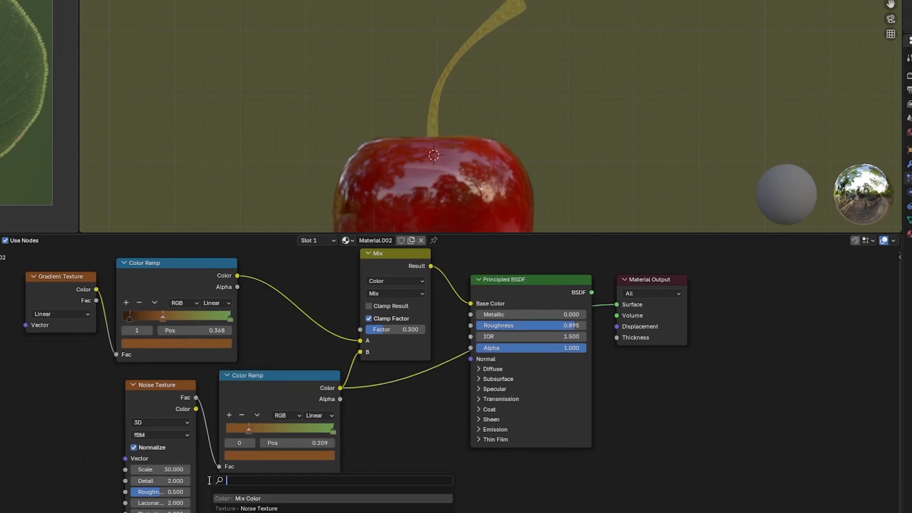
key(Return)
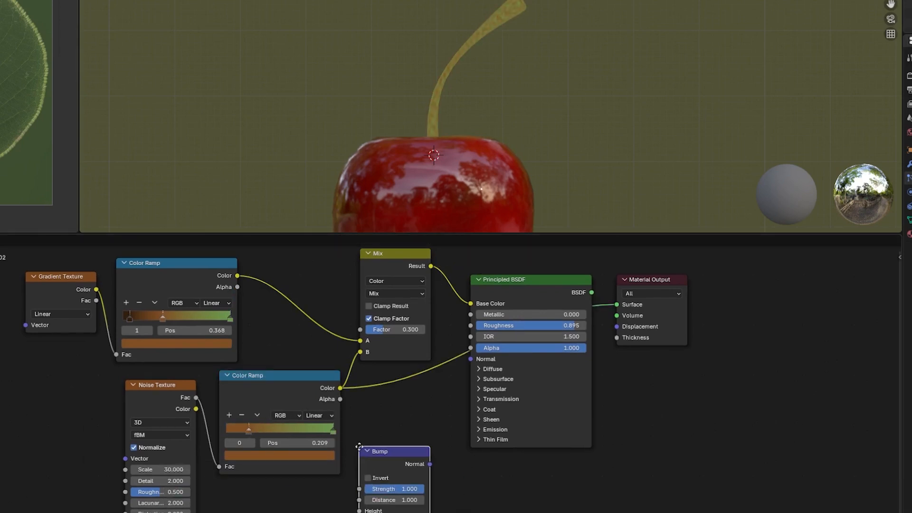
click(359, 395)
drag(340, 388, 356, 463)
drag(432, 410, 470, 359)
click(537, 281)
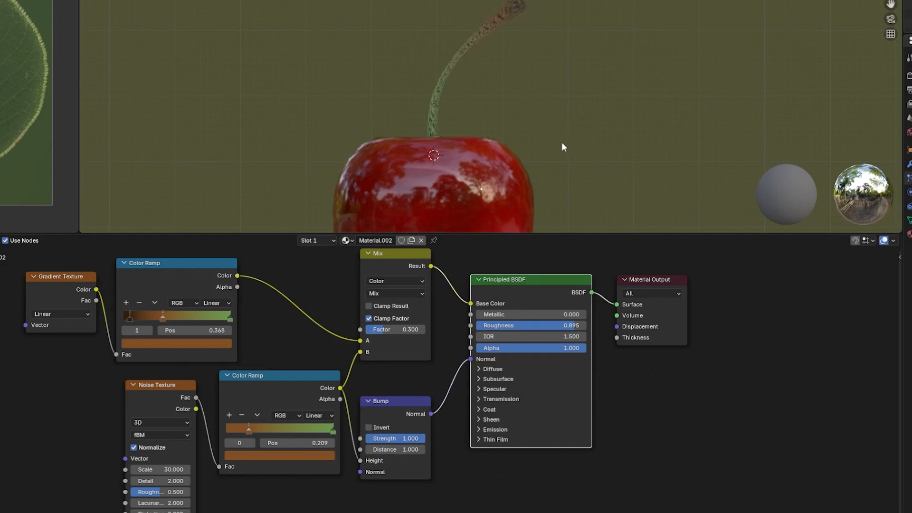
- Lower the Bump Strength, trying 0.5, and shift the gradient ramp's dark brown stop further inward
double_click(397, 438)
text(0.5)
key(ctrl+a)
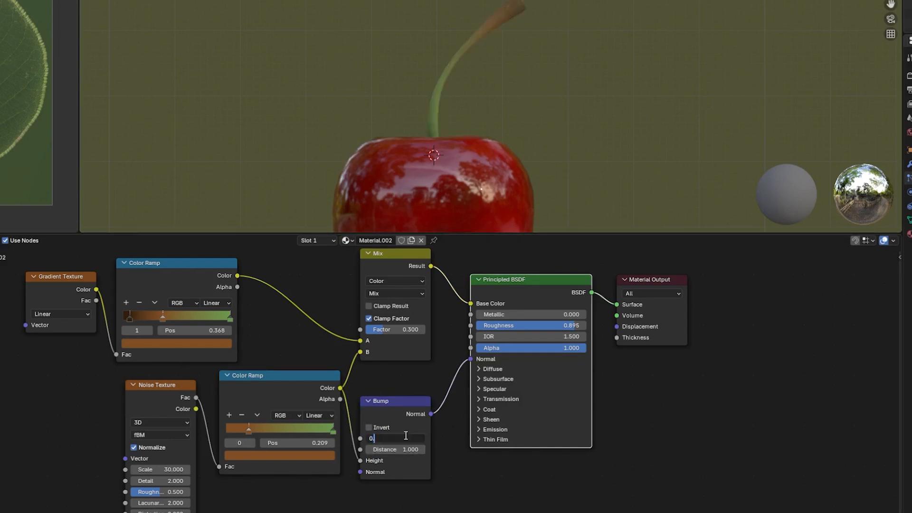
drag(129, 316, 141, 319)
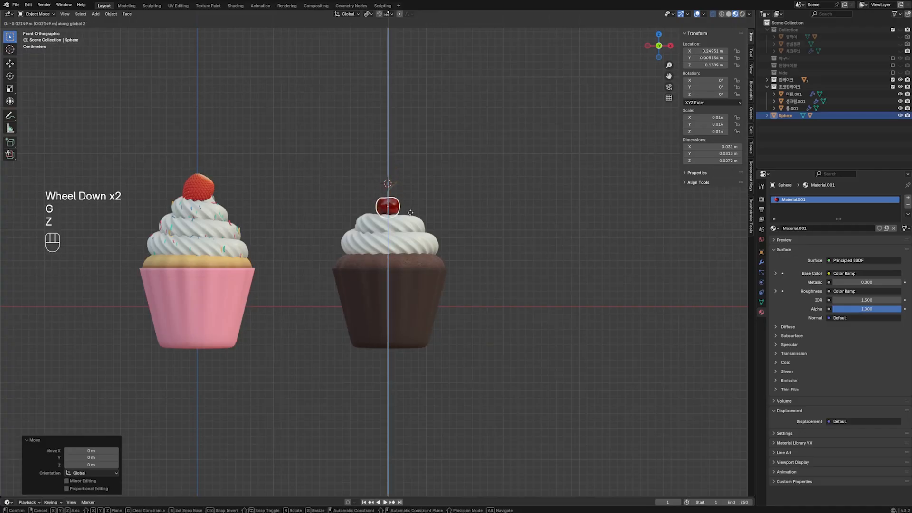
- Lower the cherry along Z onto the chocolate cupcake's cream swirl, and adjust its size and tilt
click(444, 200)
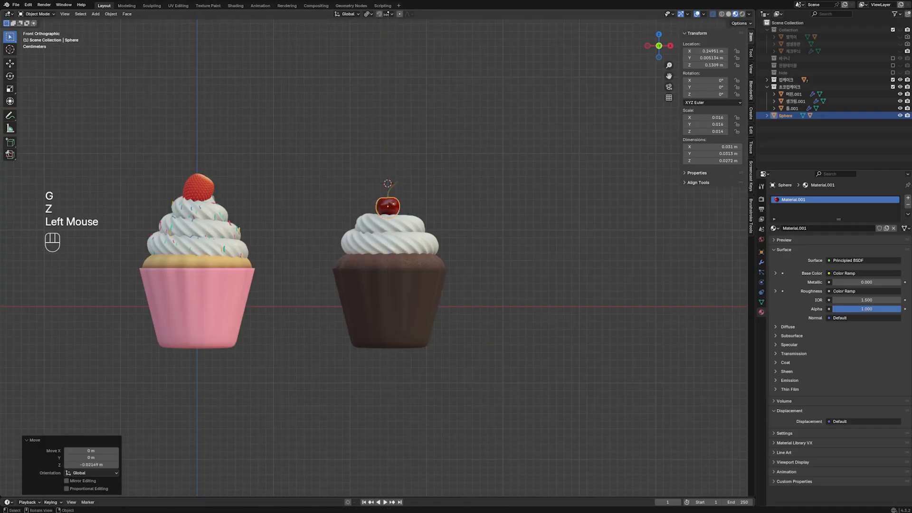
key(s)
click(452, 200)
key(r)
click(453, 178)
click(452, 221)
- Add a UV sphere with 16 segments and 16 rings at the world origin
shift+middle_drag(452, 222, 552, 233)
key(shift+a)
mouse_move(356, 157)
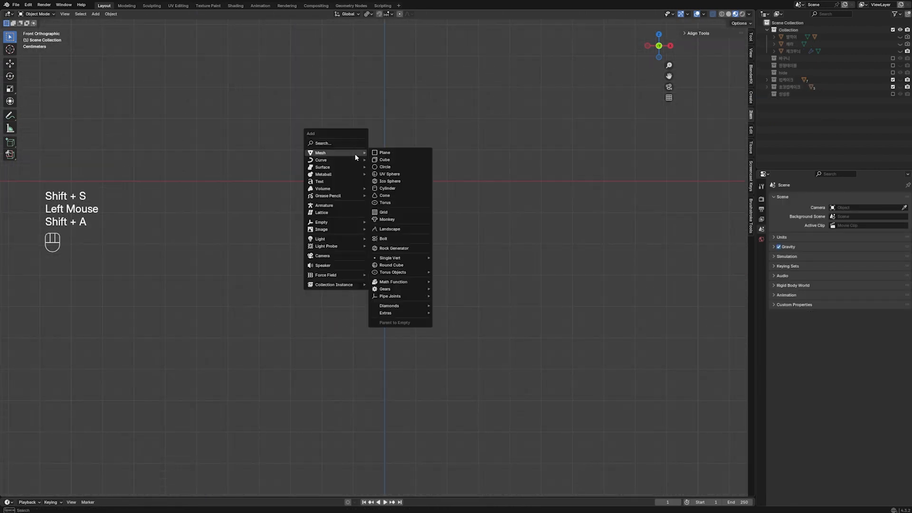
click(409, 175)
click(90, 413)
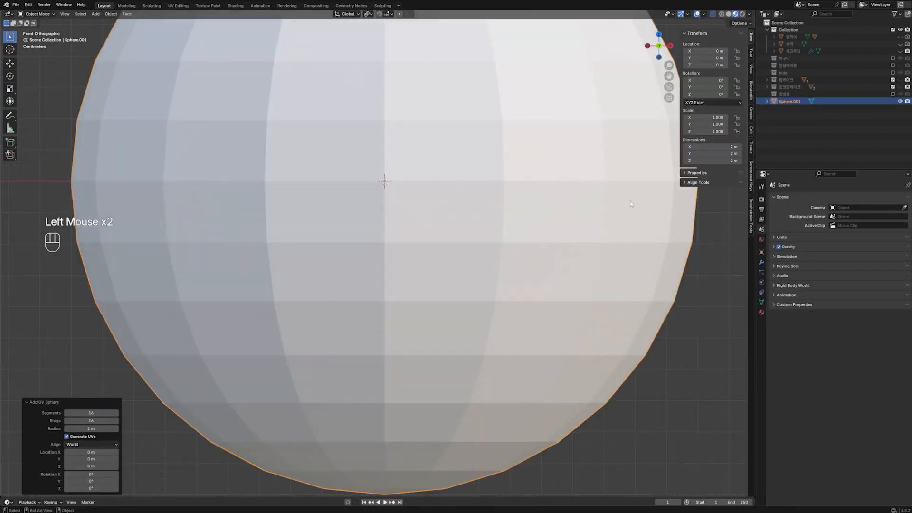
- Scale the sphere to 0.049 and narrow it by a factor of 0.677 in X and Y into an egg shape
key(s)
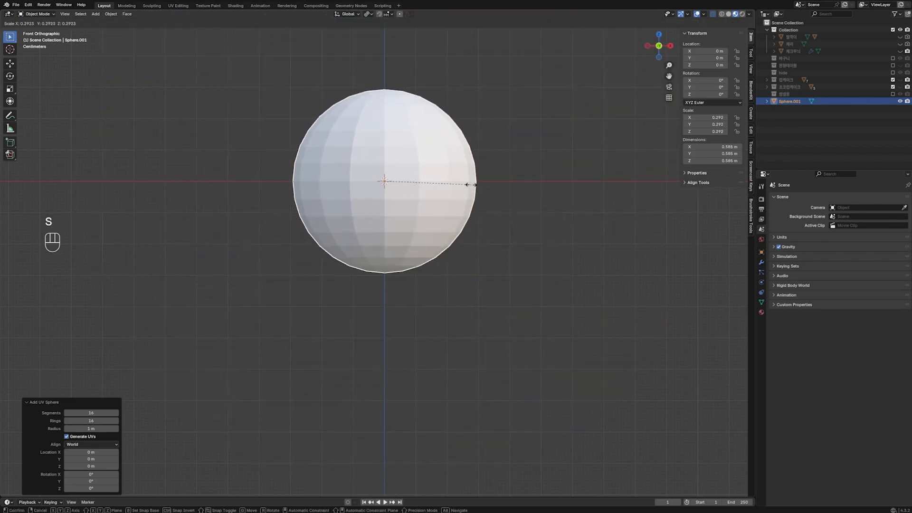
click(403, 187)
scroll(403, 187, down, 1)
scroll(403, 187, up, 2)
shift+middle_drag(403, 187, 460, 196)
key(s)
key(shift+z)
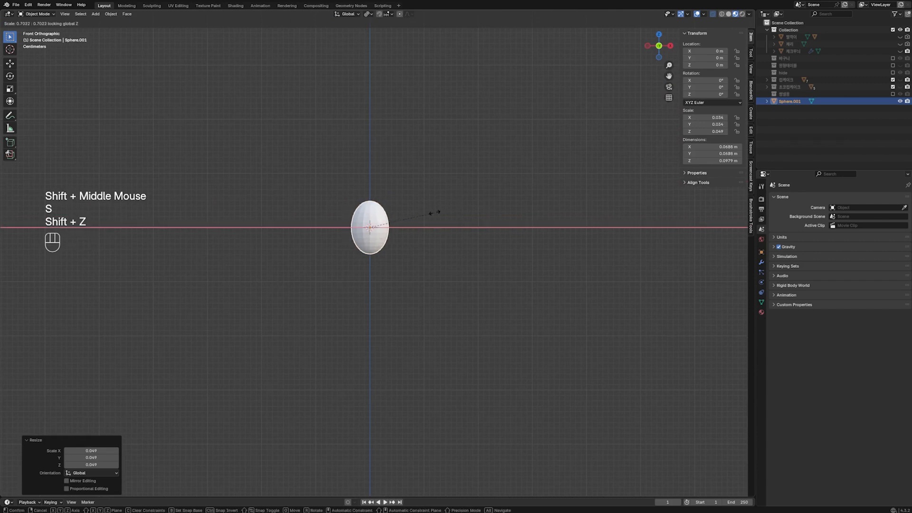
click(434, 214)
- Add a level 2 Subdivision Surface to the egg-shaped sphere and shade it smooth
scroll(387, 236, up, 1)
scroll(387, 237, up, 1)
shift+middle_drag(386, 236, 433, 249)
scroll(446, 228, up, 1)
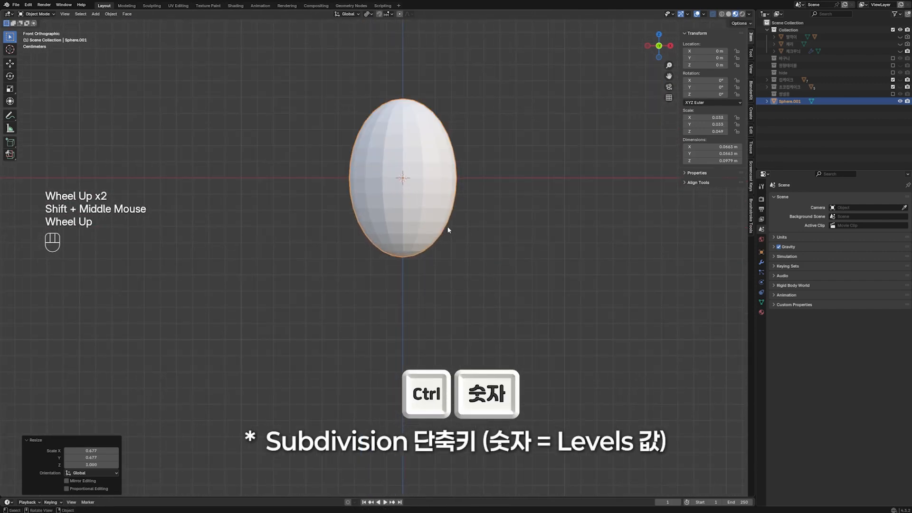
click(449, 187)
key(ctrl+2)
right_click(444, 176)
click(444, 177)
- Widen the egg shape in X and Y to a scale of about 0.037, keeping its height
key(s)
key(shift+z)
click(449, 147)
- Raise the mesh's top vertices along Z using Proportional Editing with a small influence radius
key(Tab)
scroll(449, 146, up, 2)
shift+middle_drag(449, 147, 428, 118)
scroll(427, 119, down, 1)
key(1)
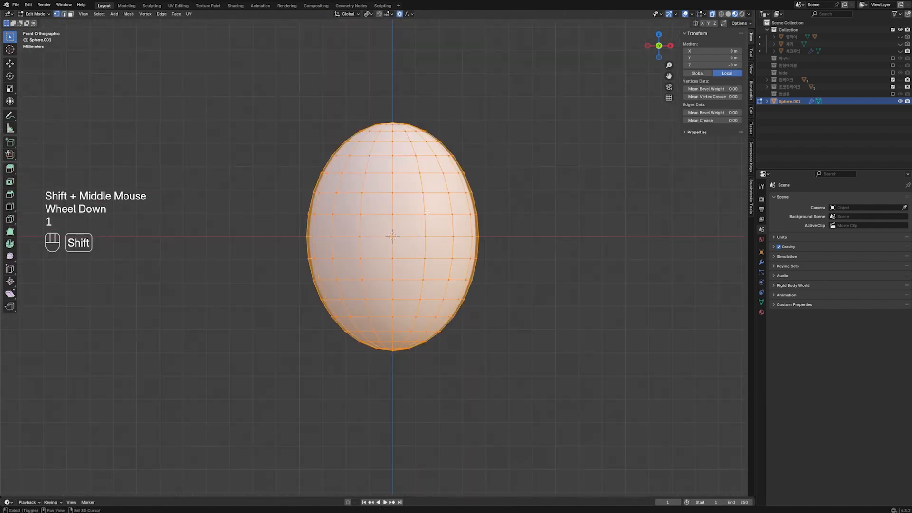
click(375, 114)
drag(383, 106, 417, 123)
key(g)
key(z)
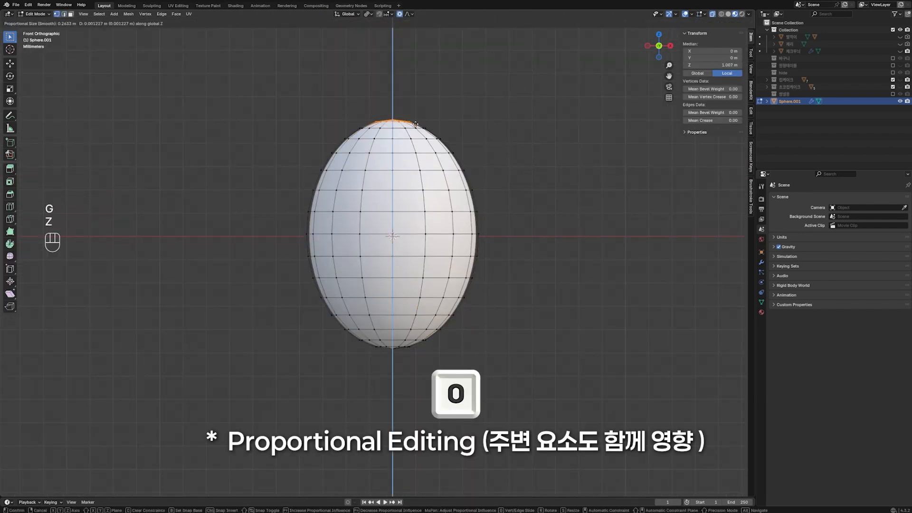
scroll(416, 122, up, 16)
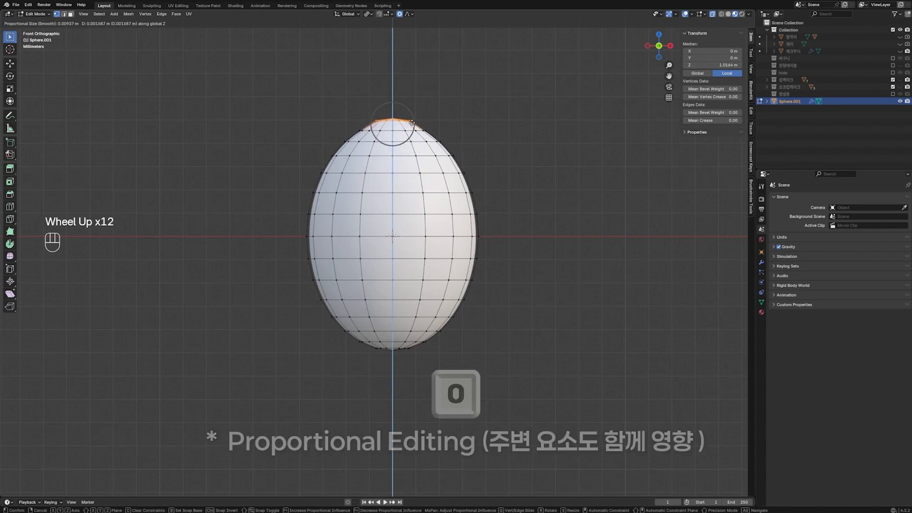
click(413, 115)
- Scale in the vertices around the upper end to form a narrow neck
key(ctrl+z)
drag(354, 126, 434, 136)
key(s)
click(421, 134)
- Pull the vertices at the lower end down along Z into a pointed tip
drag(373, 363, 416, 348)
key(g)
key(z)
click(415, 354)
double_click(413, 362)
key(g)
key(z)
click(413, 374)
- Narrow the ring of vertices just above the pointed lower tip
drag(368, 344, 445, 362)
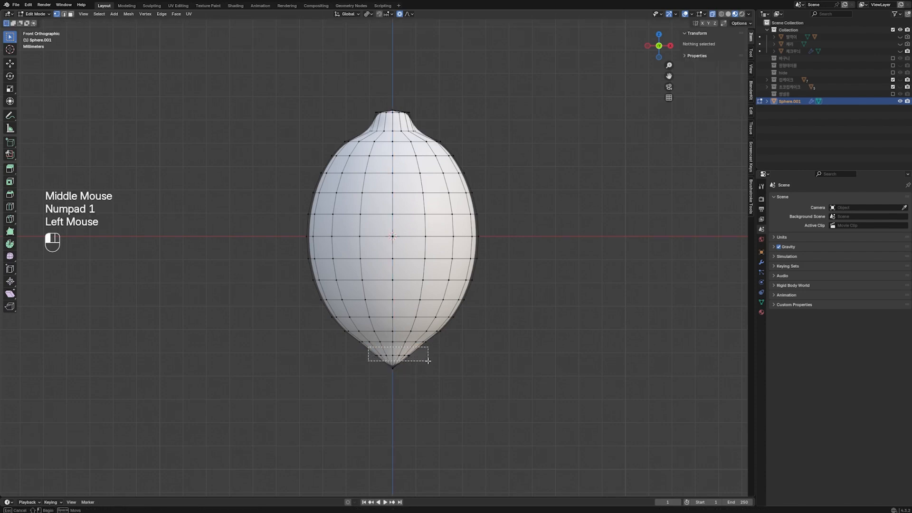
key(s)
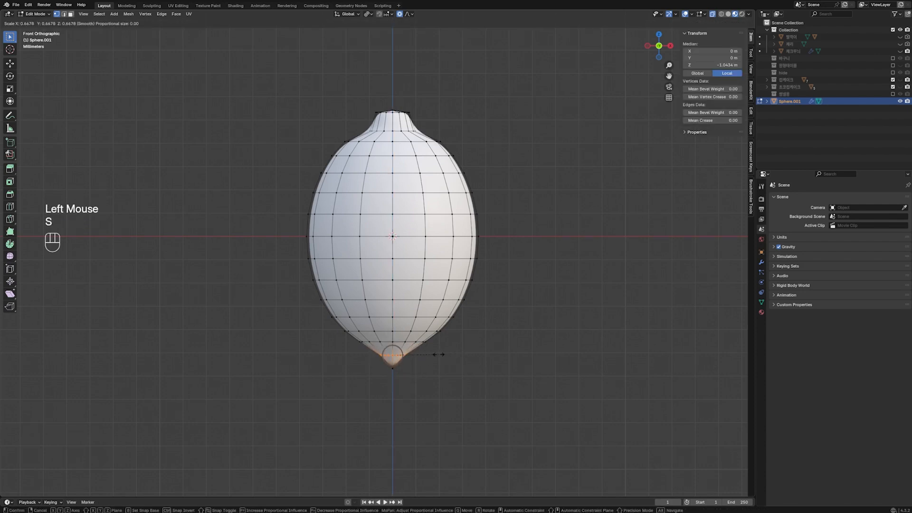
click(440, 355)
click(456, 355)
- Push the center vertex on top of the neck down along Z to form a dent
click(386, 223)
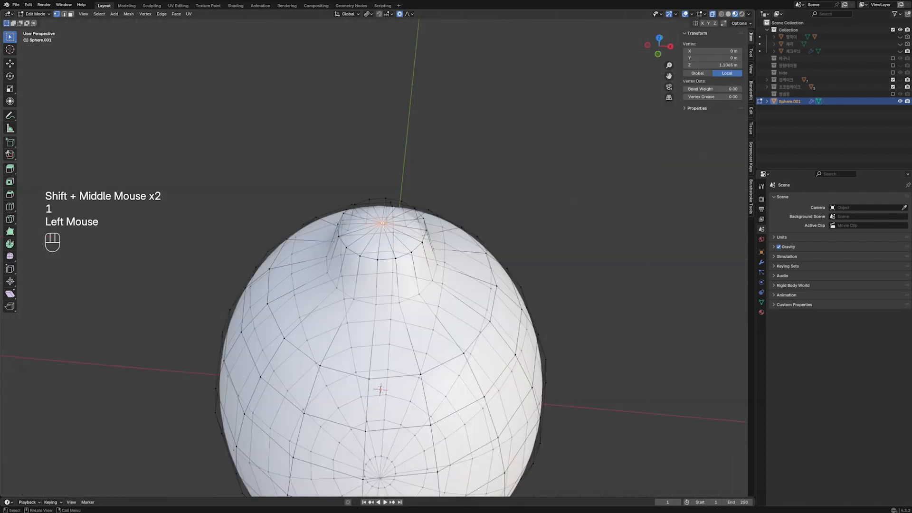
key(g)
key(z)
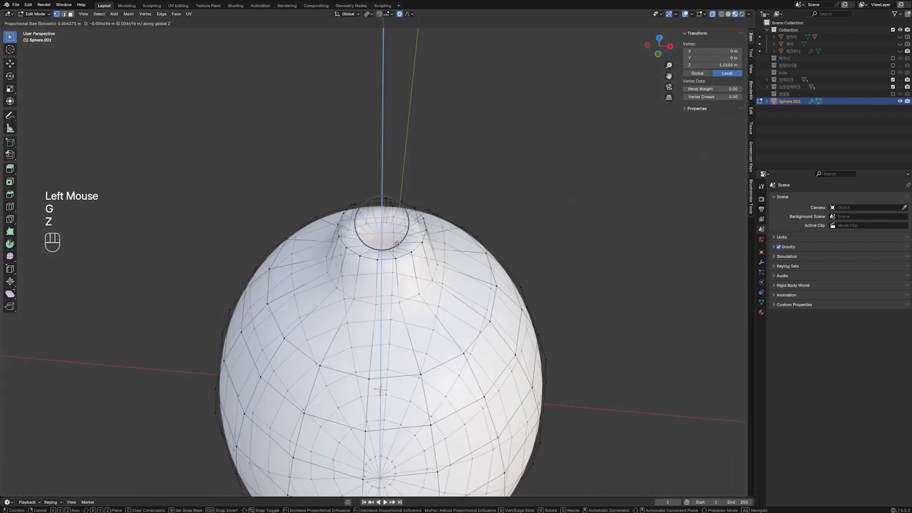
click(397, 243)
- Turn off X-ray, select alternating radial edges around the neck's rim, and raise them about 3 mm along Z
key(alt+z)
click(475, 143)
key(2)
click(355, 207)
shift+click(366, 212)
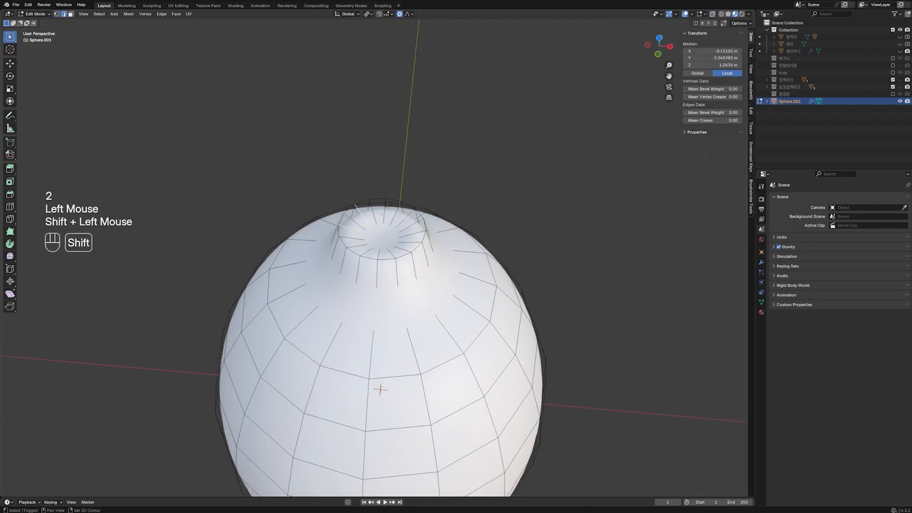
shift+click(379, 253)
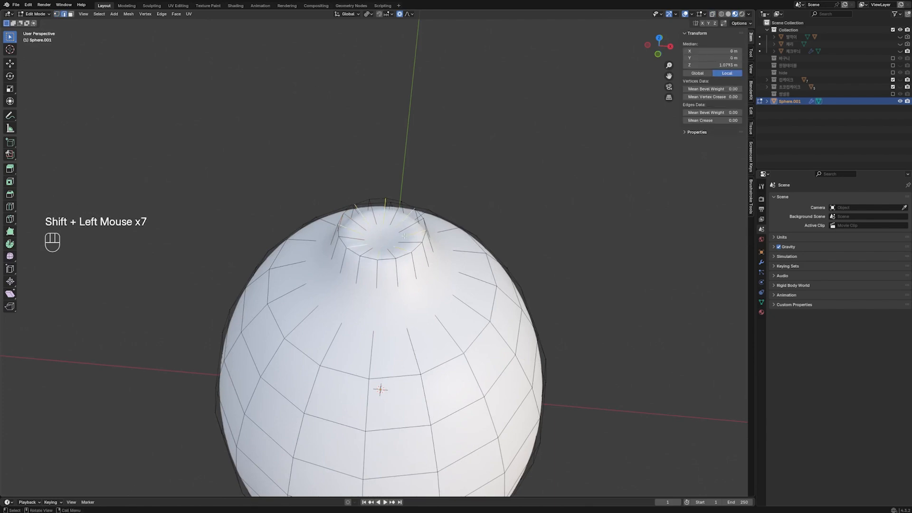
key(g)
key(z)
click(407, 222)
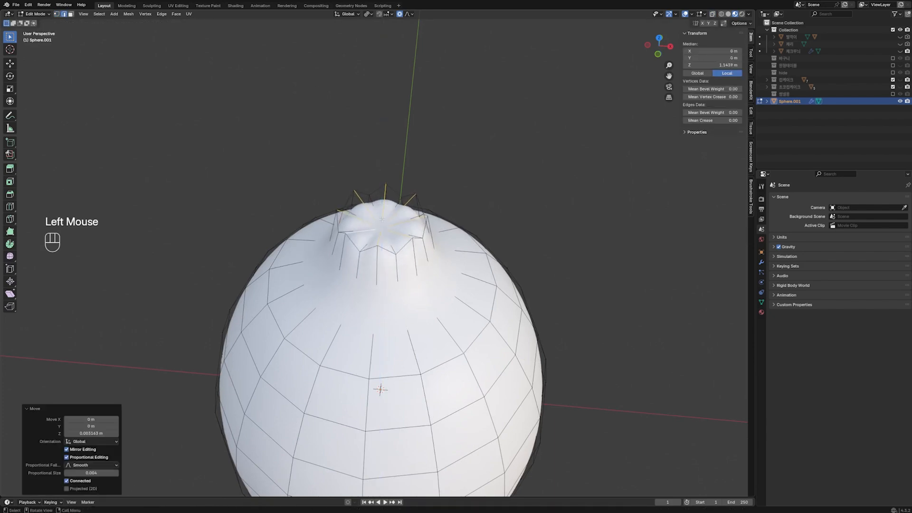
- Add a loop cut around the neck and scale its scalloped top rim inward
key(ctrl+r)
click(409, 261)
click(410, 257)
drag(354, 165, 417, 190)
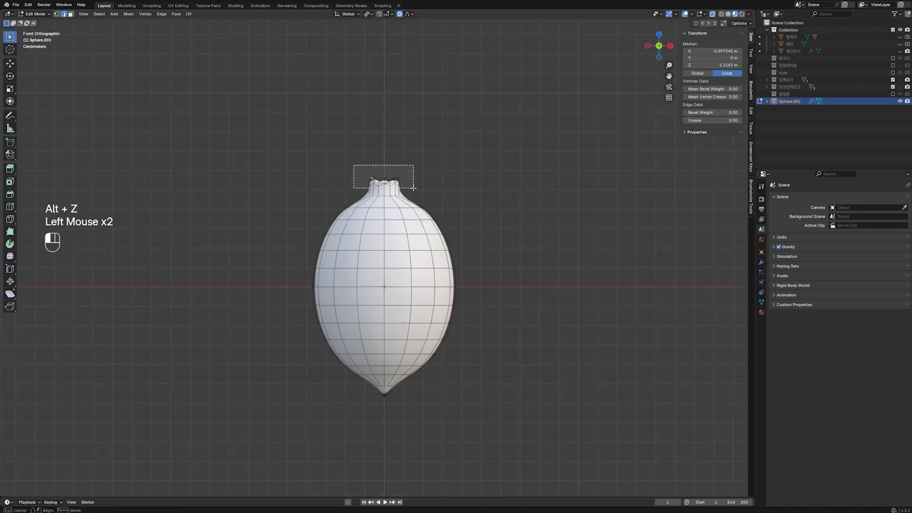
key(s)
click(473, 181)
key(Tab)
click(436, 187)
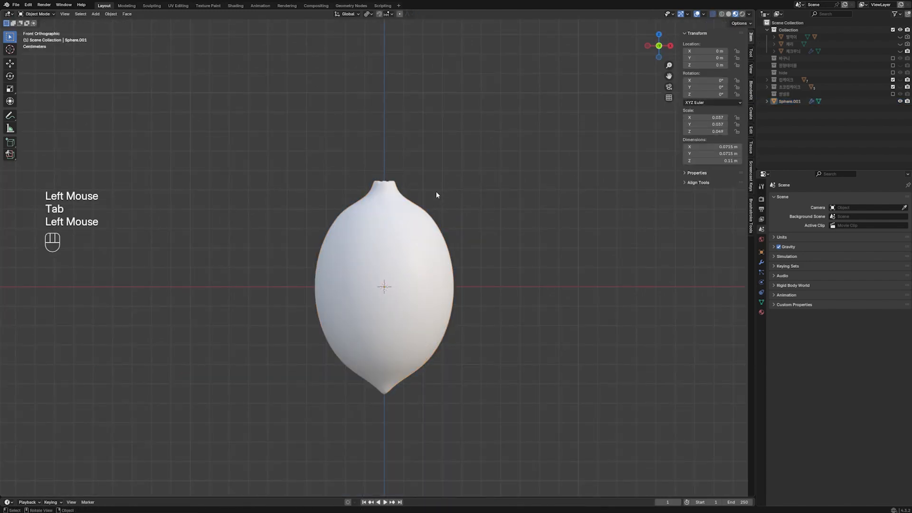
- Snap the 3D cursor to the vertex at the center of the neck's dent and add a cube there
key(1)
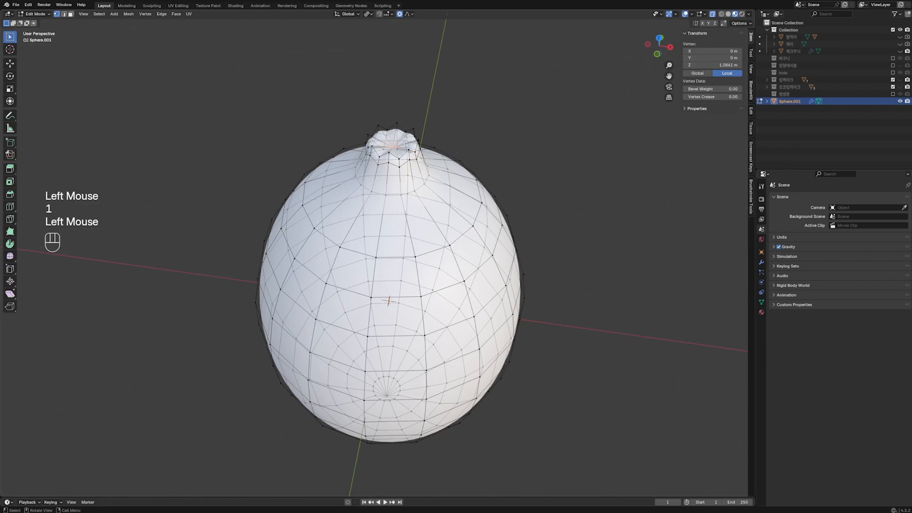
key(shift+s)
key(Tab)
scroll(423, 124, up, 1)
shift+middle_drag(422, 124, 400, 172)
key(shift+a)
click(425, 183)
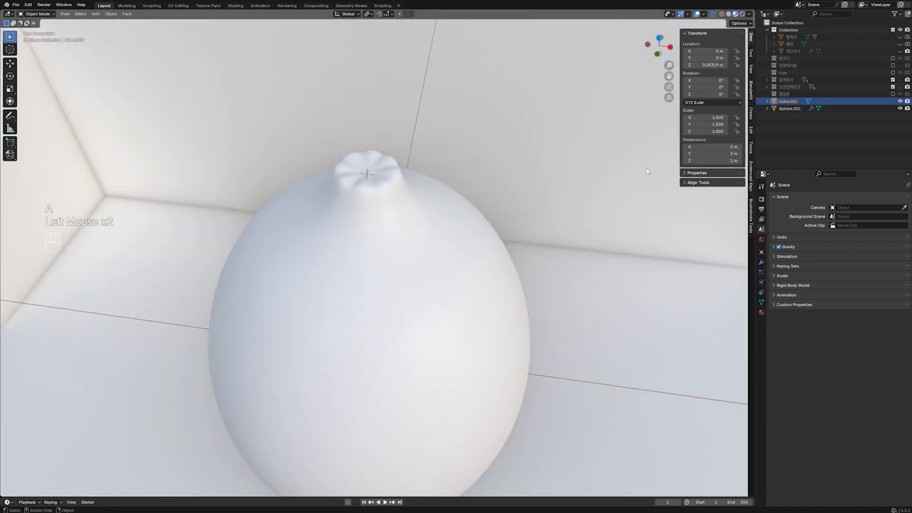
- Scale the cube in the neck's dent down to about 1.3 mm
key(s)
click(357, 172)
key(s)
click(393, 170)
key(s)
click(413, 162)
key(KP_Decimal)
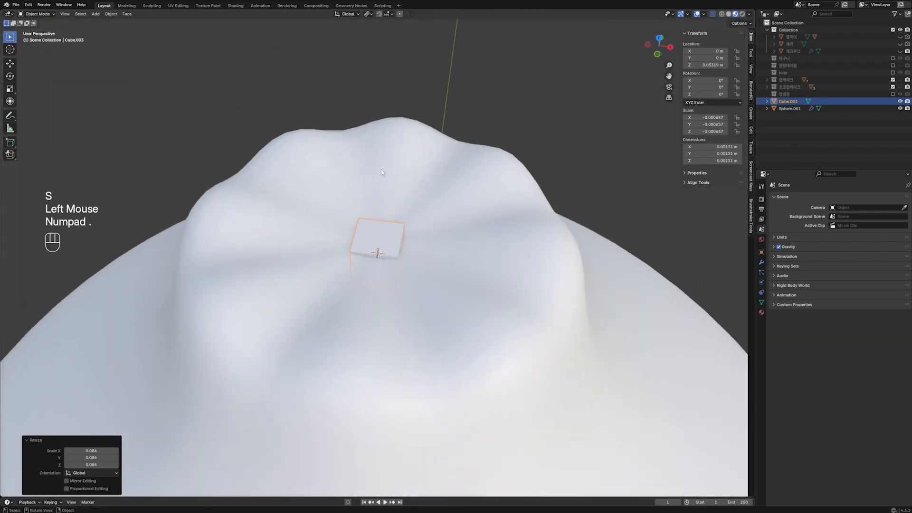
- Flatten the cube along Z, raise it slightly, and scale it to about 1.6 mm wide and 0.5 mm thick
key(s)
key(z)
click(415, 235)
key(g)
key(z)
click(420, 218)
key(s)
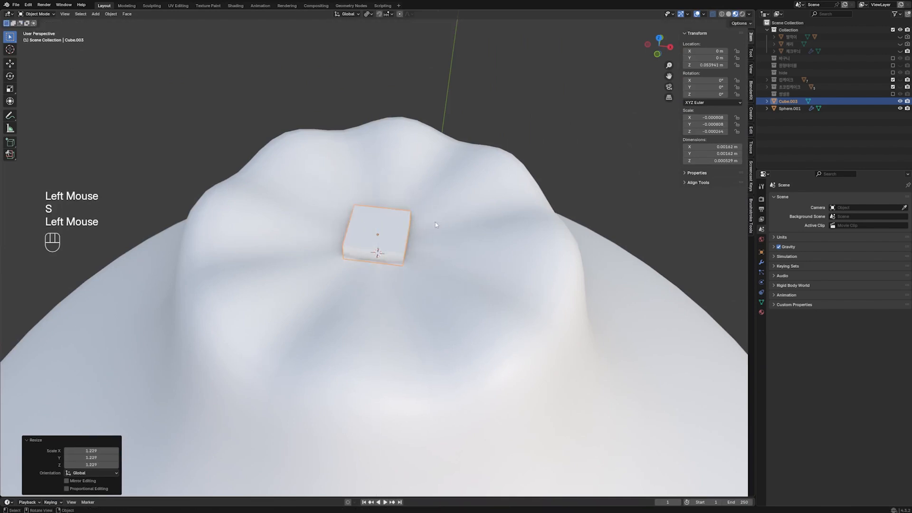
click(412, 229)
- Add a level 2 subdivision to the flattened cube and cut a centered edge loop around its sides
key(ctrl+2)
key(Tab)
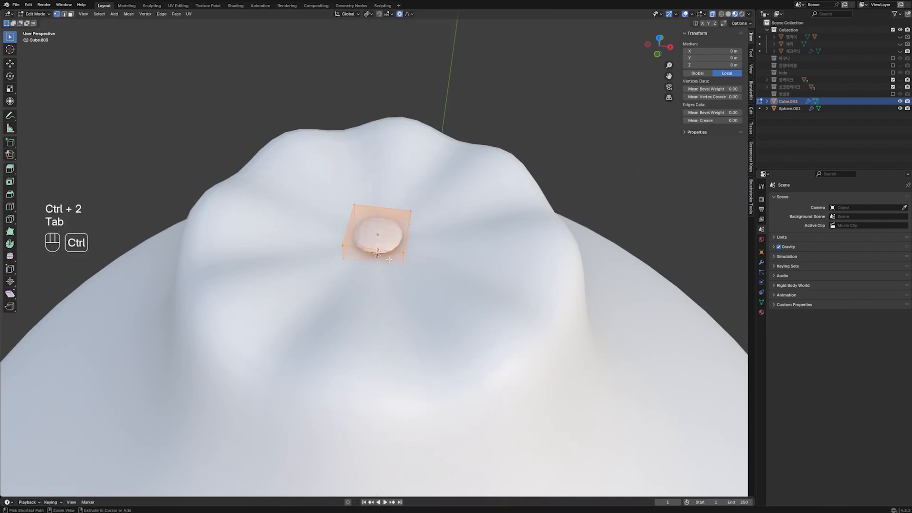
key(ctrl+r)
click(400, 259)
right_click(400, 259)
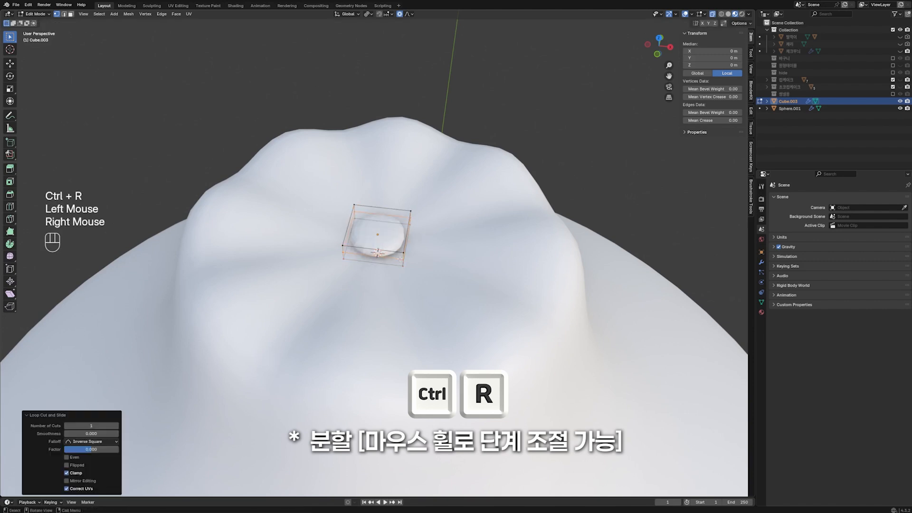
- Inset the cube's top face by about 0.66 m and extrude it upward as a stem
key(3)
click(379, 228)
key(i)
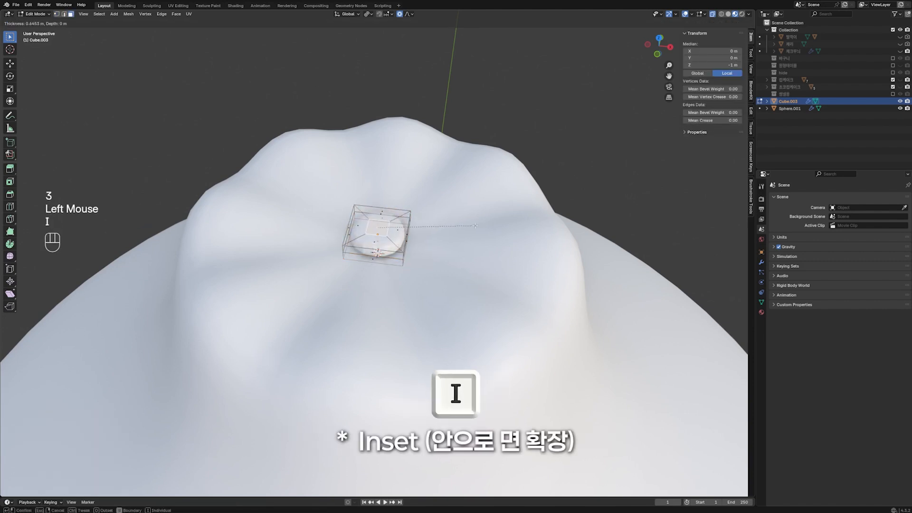
click(477, 226)
key(e)
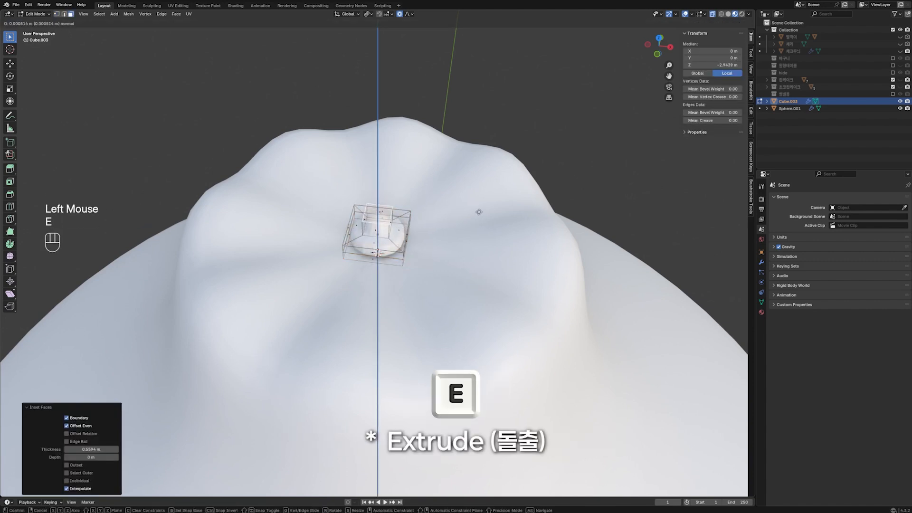
click(481, 207)
- From the front, turn off proportional editing and scale the stem's top face inward to taper it
key(KP_1)
scroll(475, 205, up, 3)
key(alt+z)
key(alt+z)
click(399, 14)
key(s)
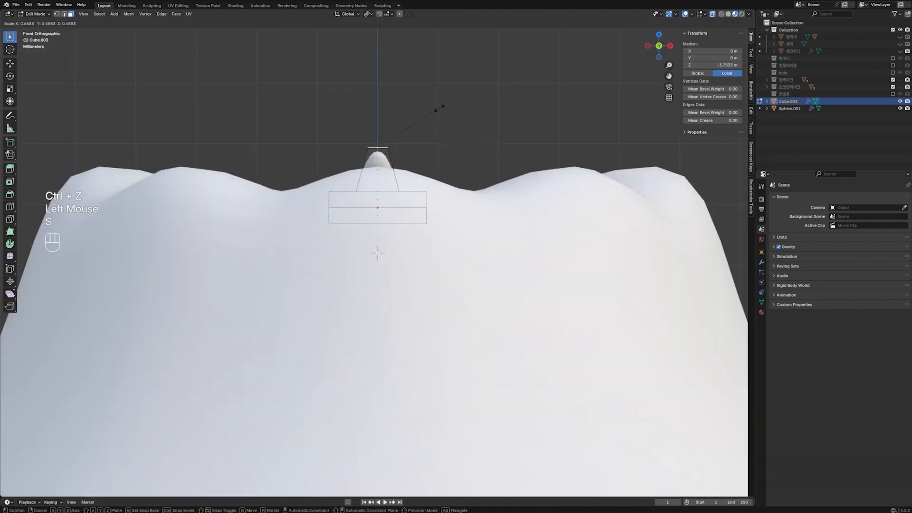
click(440, 108)
- Extrude the stem's top face upward again and twist it about 22.6° with proportional editing enabled
key(e)
click(435, 127)
key(o)
key(r)
scroll(456, 137, up, 8)
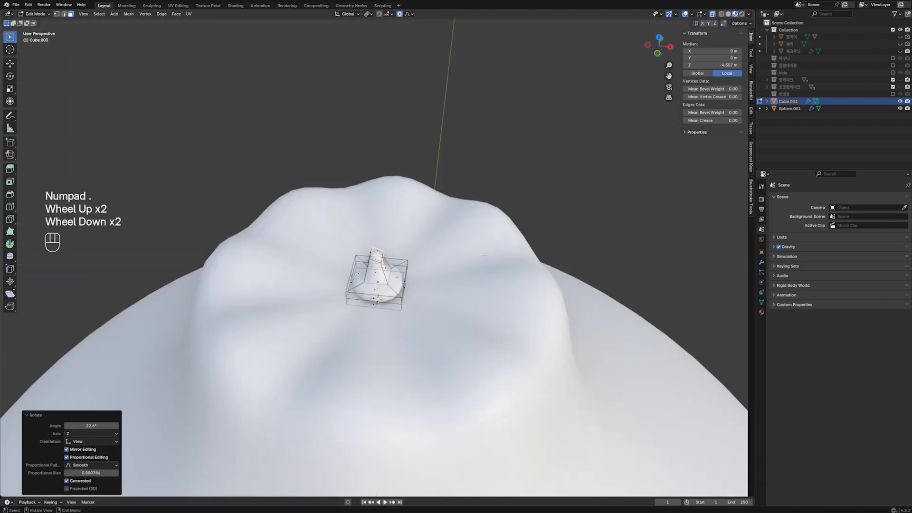
- Inset the stem's tip face by about 0.13 m and shade the stem smooth
click(483, 255)
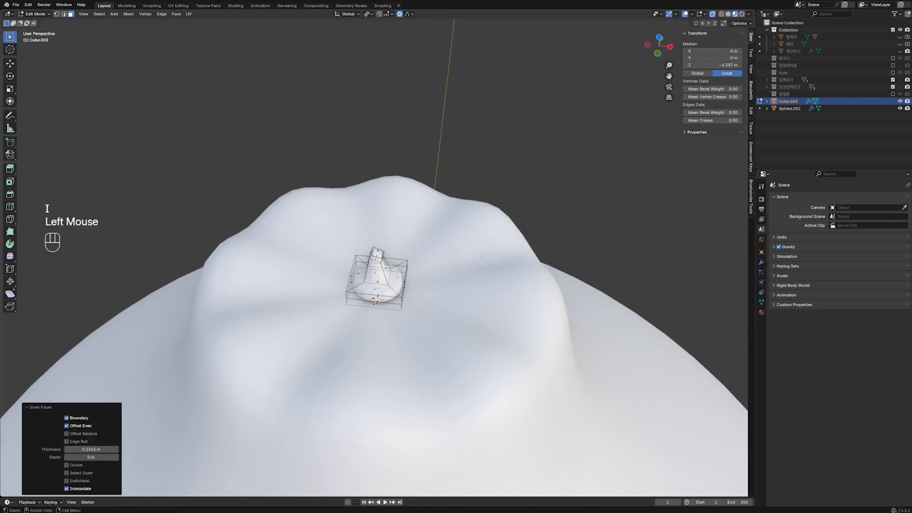
key(Tab)
right_click(384, 275)
click(384, 274)
click(401, 280)
- Add a Displace modifier to the stem
click(761, 262)
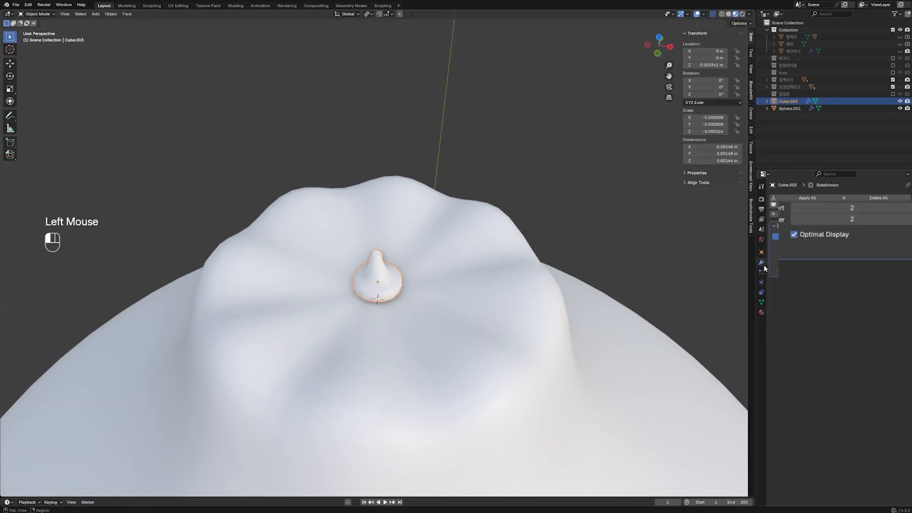
click(857, 213)
mouse_move(814, 207)
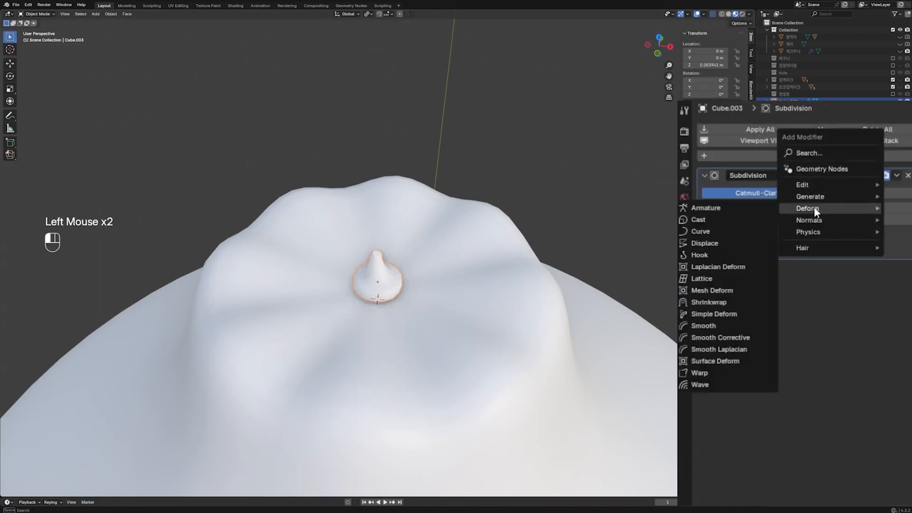
click(730, 244)
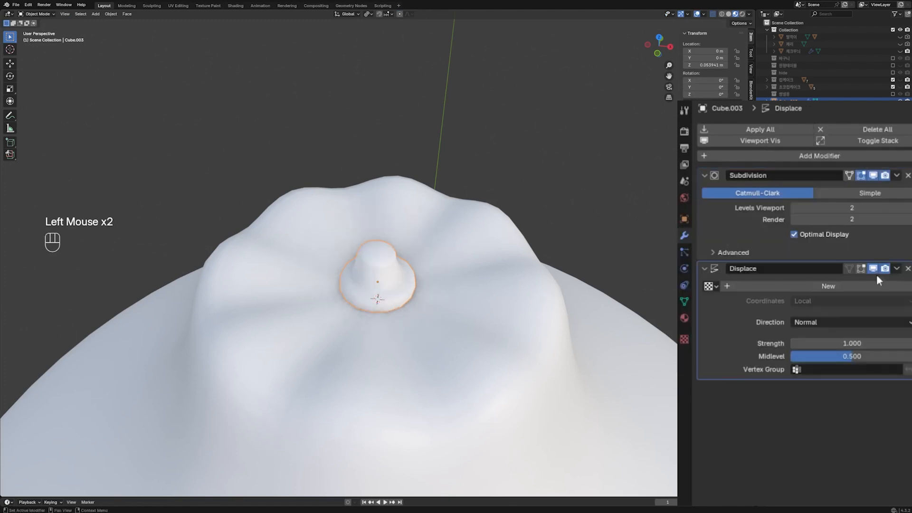
- Create a new Clouds texture for the Displace modifier and set its size to 0.01
click(853, 288)
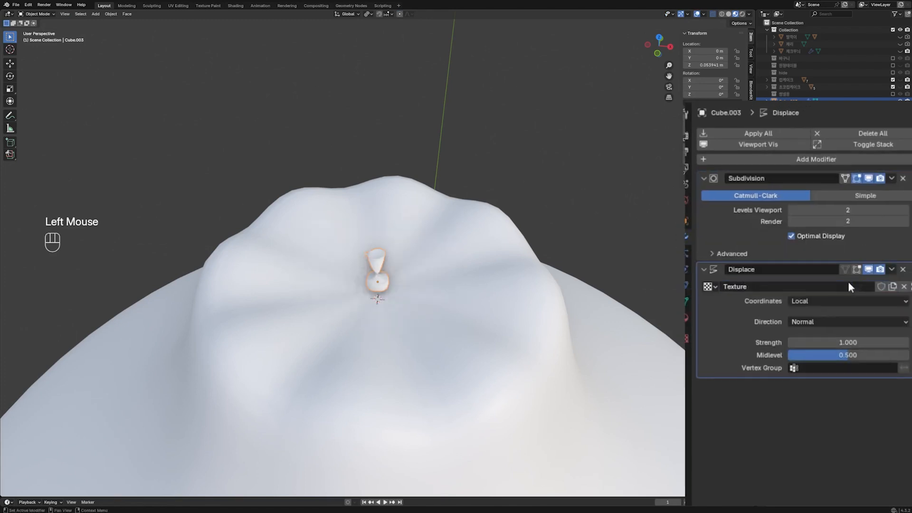
click(908, 288)
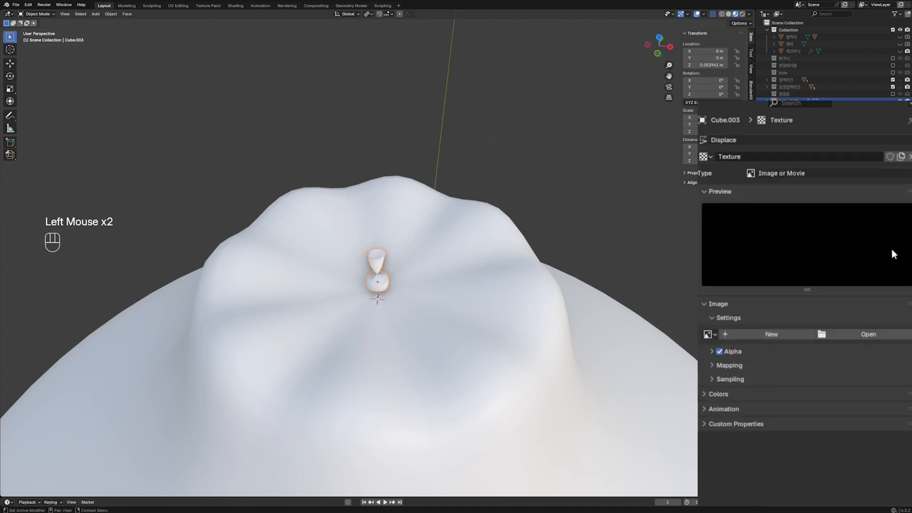
click(805, 171)
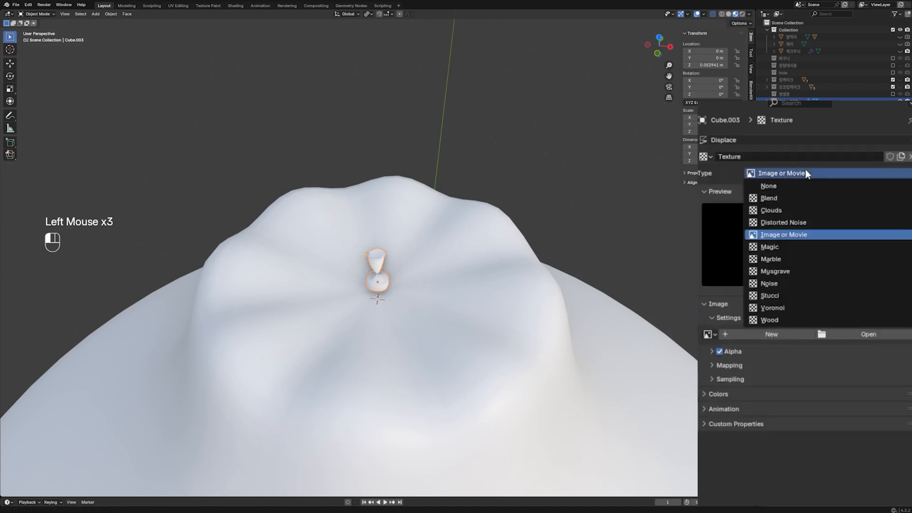
click(780, 209)
drag(839, 370, 822, 370)
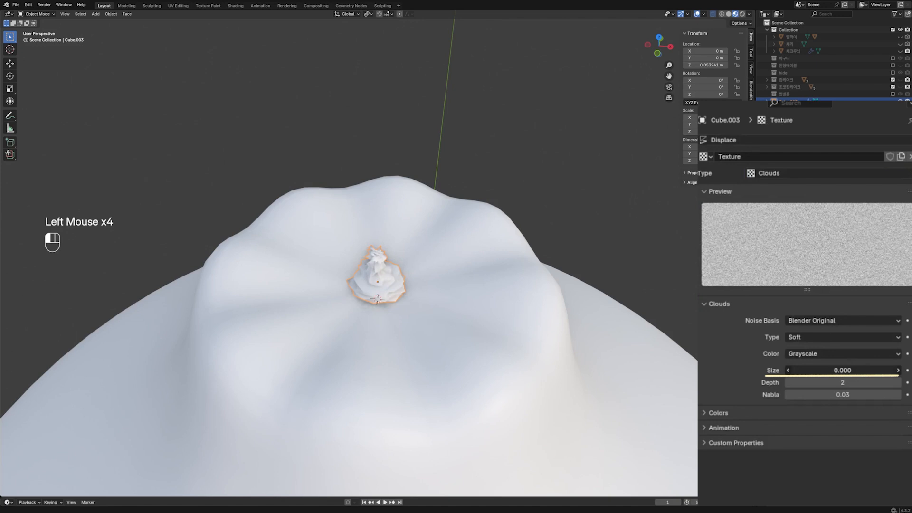
click(855, 372)
text(0.053)
key(Return)
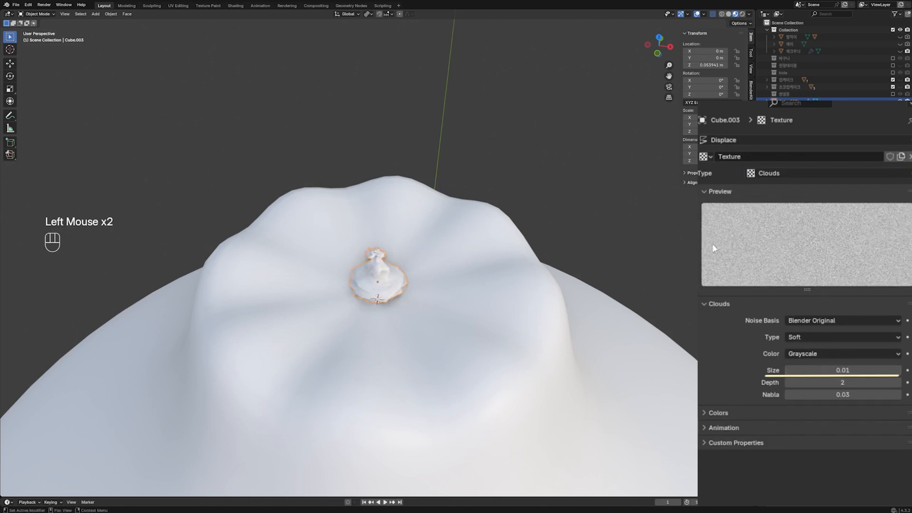
- Return to the stem's Displace modifier and fine-tune its strength downward
click(684, 235)
mouse_move(865, 346)
shift+mouse_down()
mouse_move(836, 345)
mouse_move(851, 346)
shift+mouse_up()
scroll(539, 234, down, 3)
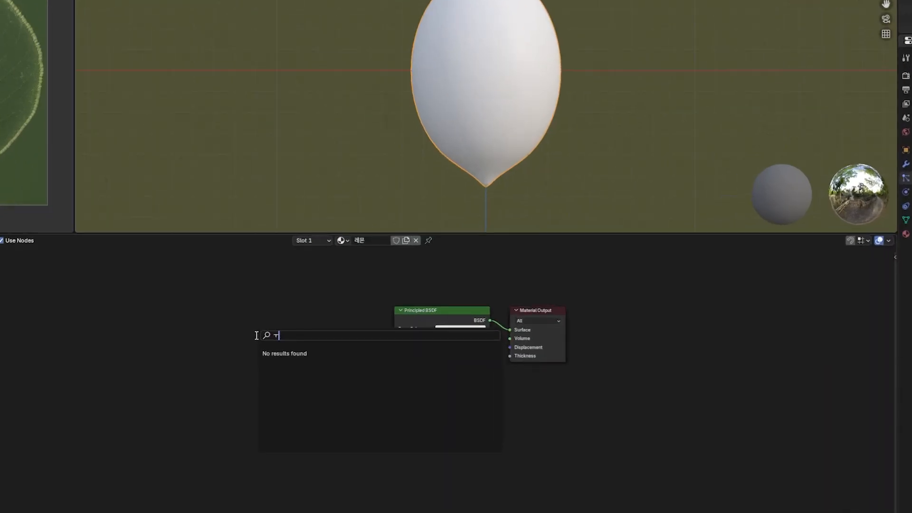
- Add a Noise Texture node to the lemon's material and preview its output on the model
key(BackSpace)
text(noise)
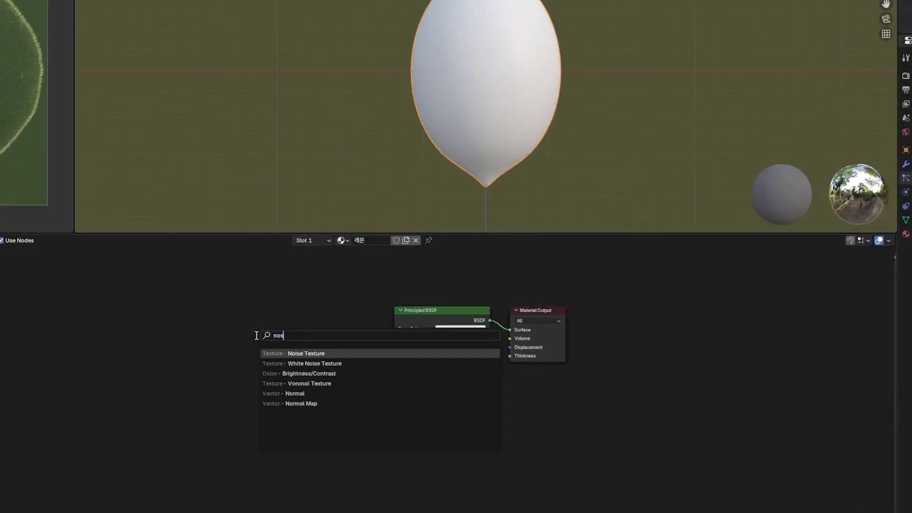
key(Return)
click(250, 309)
ctrl+shift+click(281, 314)
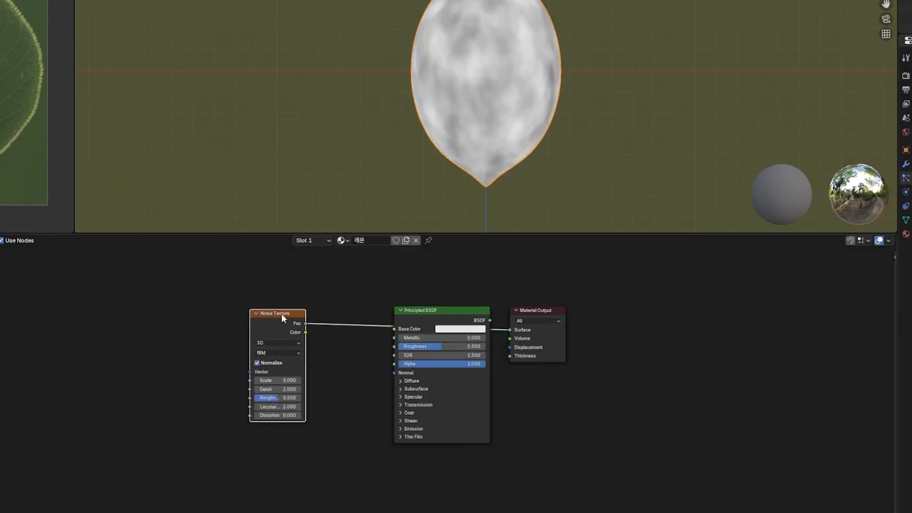
- Give the Noise Texture Texture Coordinate and Mapping nodes, feed the mapping from Object coordinates, and line the three nodes up
key(ctrl+t)
drag(174, 361, 167, 363)
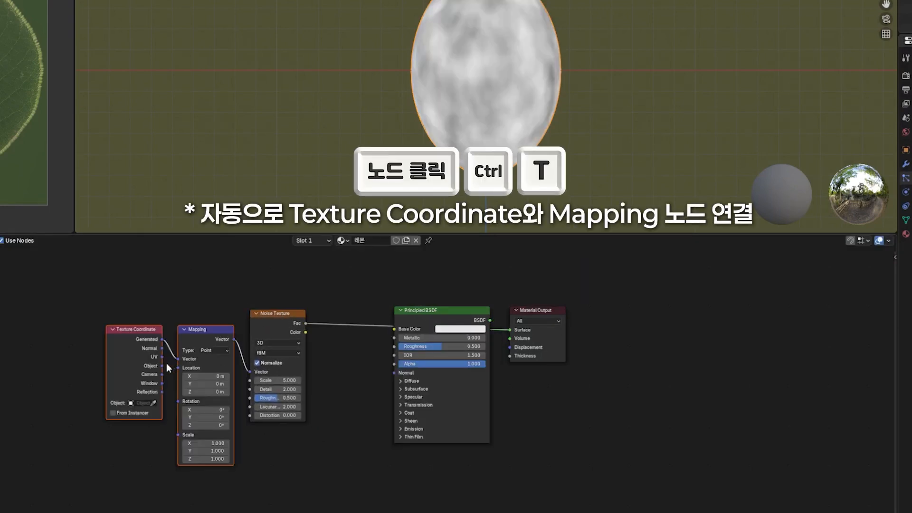
drag(199, 328, 203, 313)
shift+click(274, 314)
drag(274, 315, 341, 310)
click(381, 342)
- Set the Noise Texture's scale to 50 and its roughness to 0.4
drag(348, 376, 376, 376)
double_click(350, 375)
text(50)
key(Return)
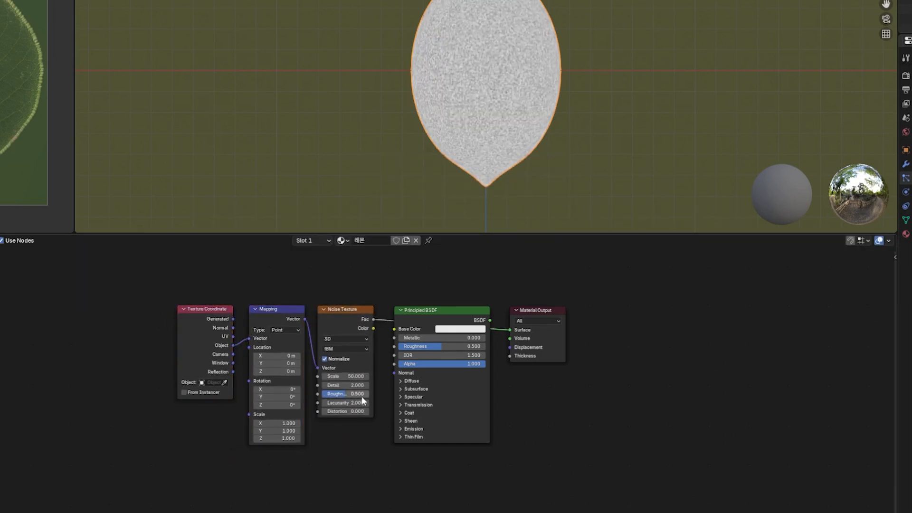
double_click(359, 395)
text(0.1)
- Add a Mix Color node with the noise Fac in A, connect its result to Base Color, and preview the Principled BSDF
key(shift+a)
text(mix)
click(367, 505)
click(392, 295)
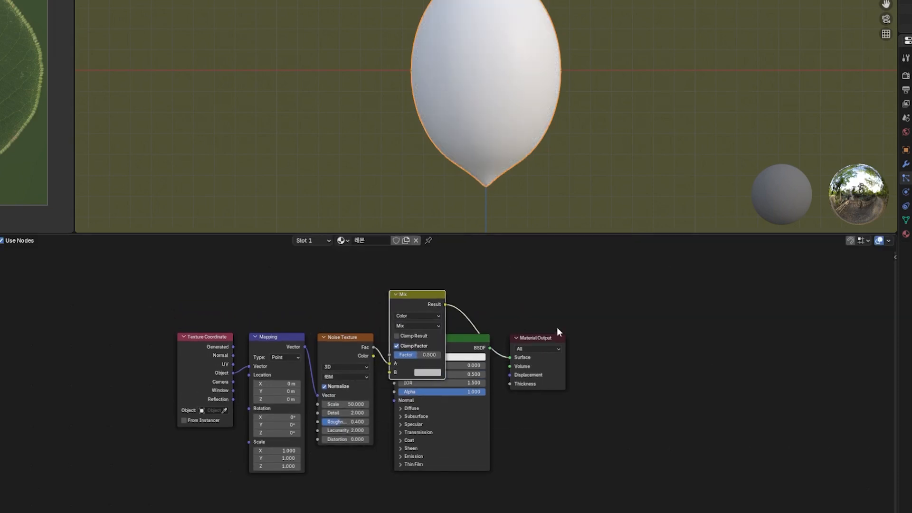
drag(557, 327, 468, 380)
key(g)
click(545, 369)
drag(445, 304, 471, 345)
ctrl+shift+click(497, 328)
- Set the Mix node's B colour to yellow and its factor to 0.7, shifting the noise nodes aside for space
drag(167, 318, 355, 360)
key(g)
click(353, 363)
click(460, 405)
click(428, 373)
click(457, 359)
key(ctrl+v)
key(Return)
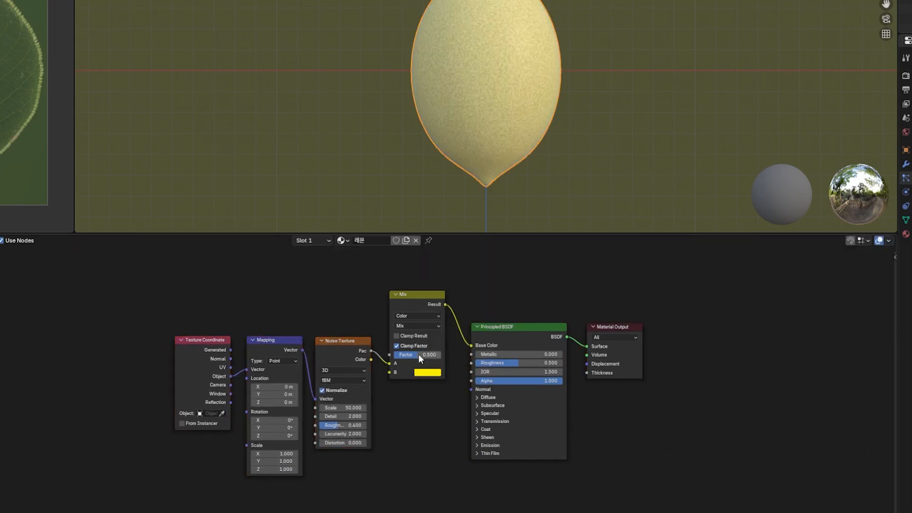
key(Return)
- Add a Color Ramp below the Mix node, feed it the noise Fac, and reverse it to run from white to black
key(shift+a)
click(421, 410)
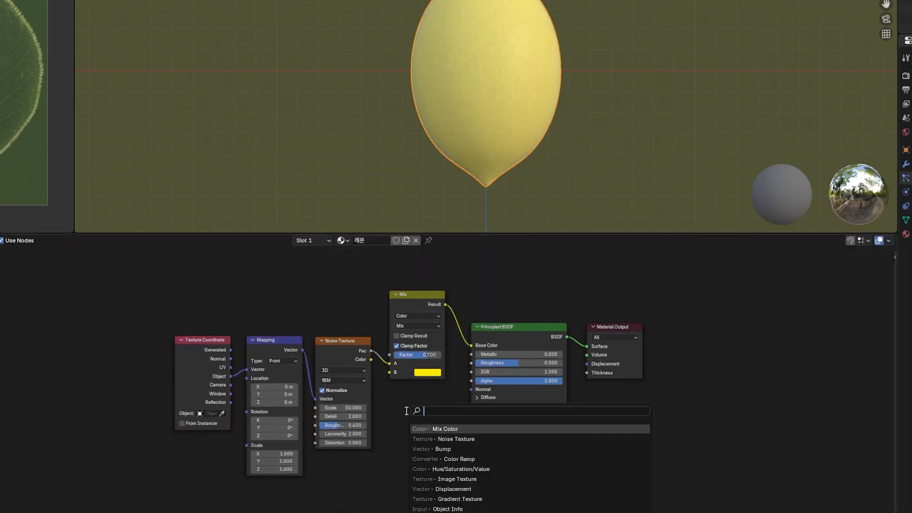
click(449, 458)
click(388, 394)
drag(191, 319, 330, 343)
key(g)
click(289, 364)
drag(444, 396, 422, 394)
drag(332, 373, 365, 466)
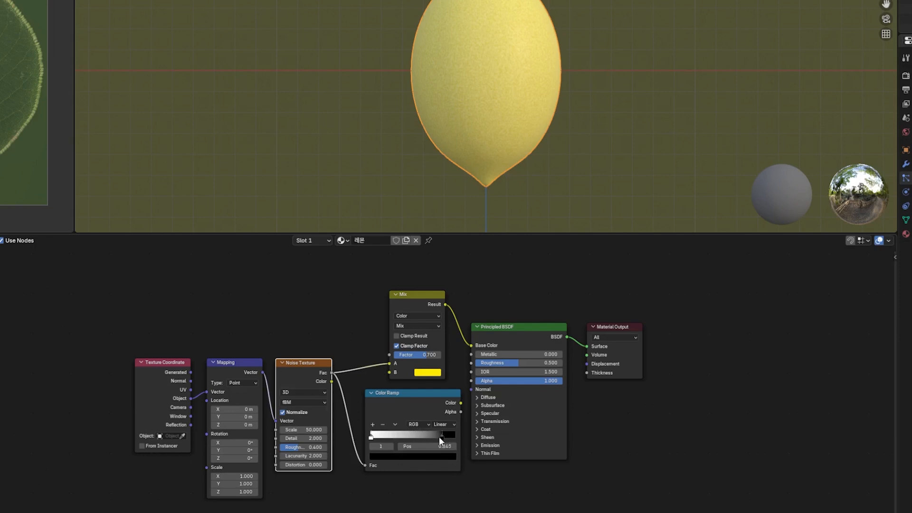
- Connect the Color Ramp's colour to the Principled BSDF's Roughness, space out the shader nodes, and inspect the lemon surface
click(459, 404)
drag(471, 367, 471, 363)
drag(603, 313, 575, 334)
scroll(558, 137, up, 5)
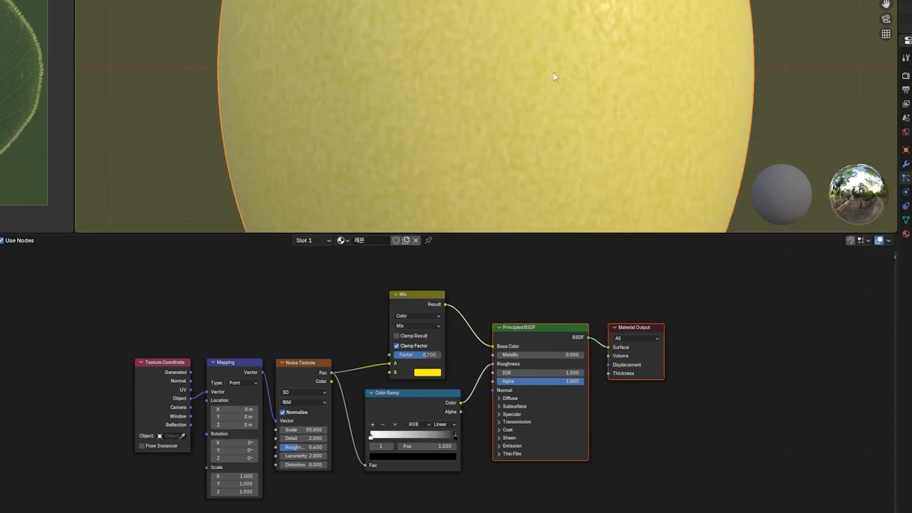
scroll(583, 98, down, 6)
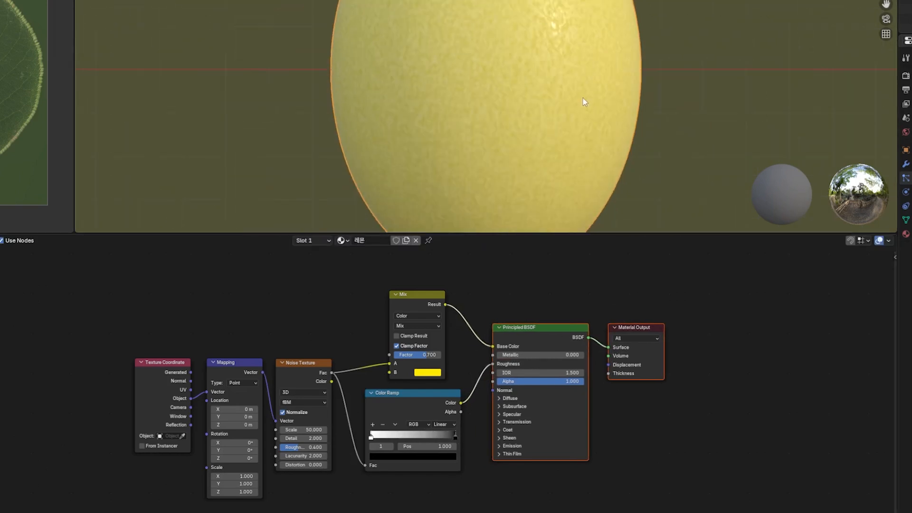
- Add a Bump node, feed the noise Fac into its Height, and connect its Normal to the Principled BSDF
click(409, 492)
key(shift+a)
click(398, 481)
text(bump)
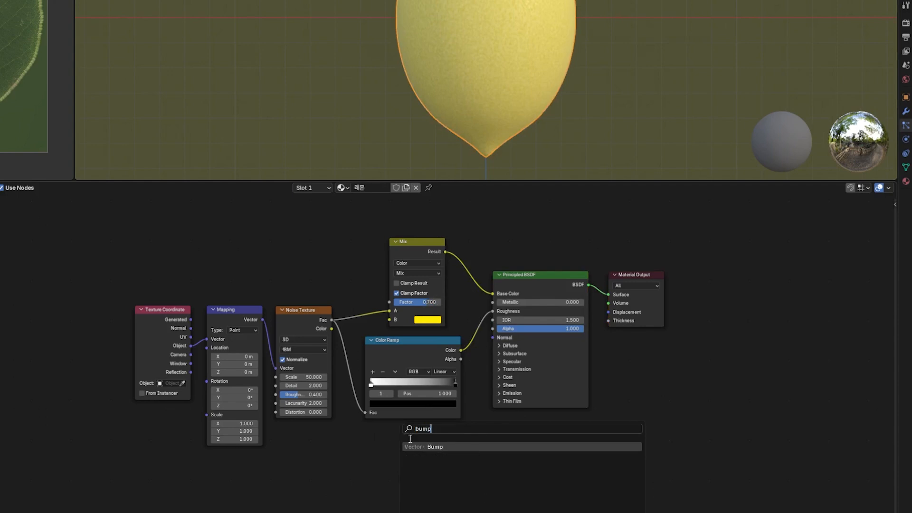
key(Return)
click(383, 433)
drag(333, 320, 387, 485)
drag(439, 447, 492, 338)
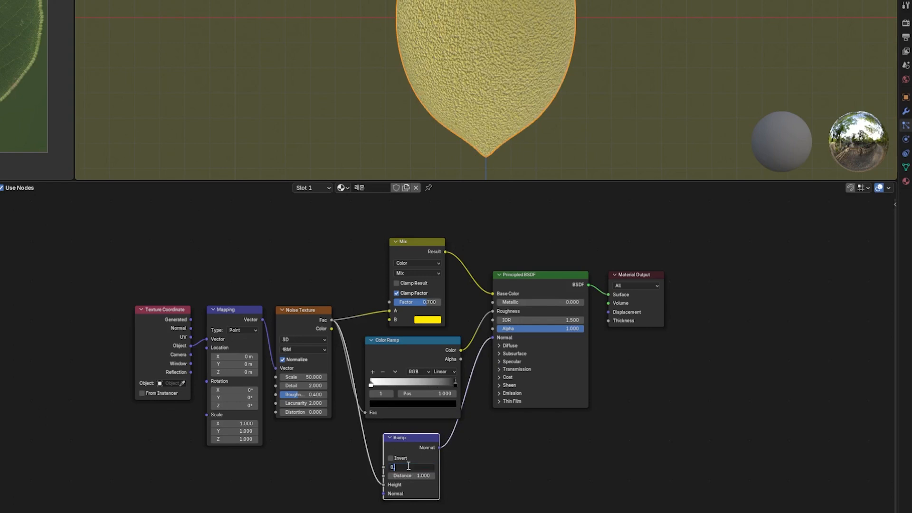
- Set the Bump node's strength and distance to 0.2 and check the lemon's peel up close
text(.2)
key(Return)
double_click(427, 476)
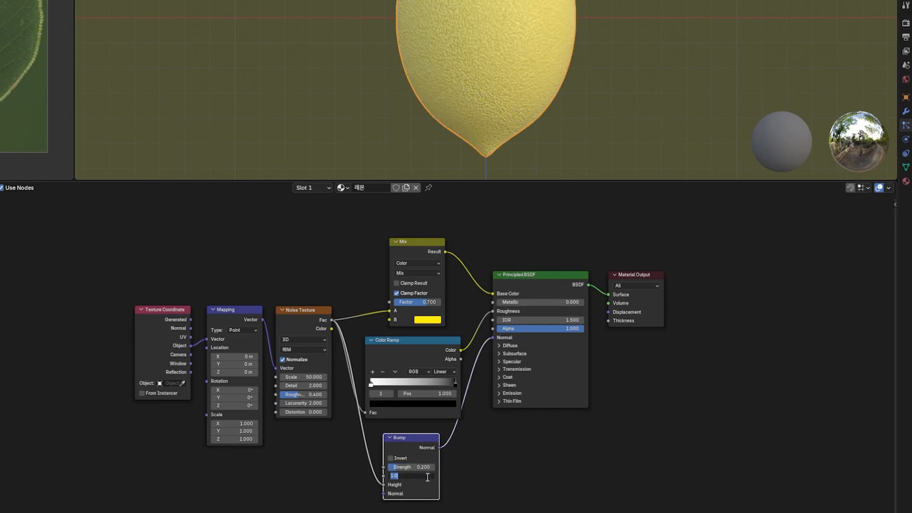
middle_drag(569, 115, 591, 99)
scroll(591, 98, up, 2)
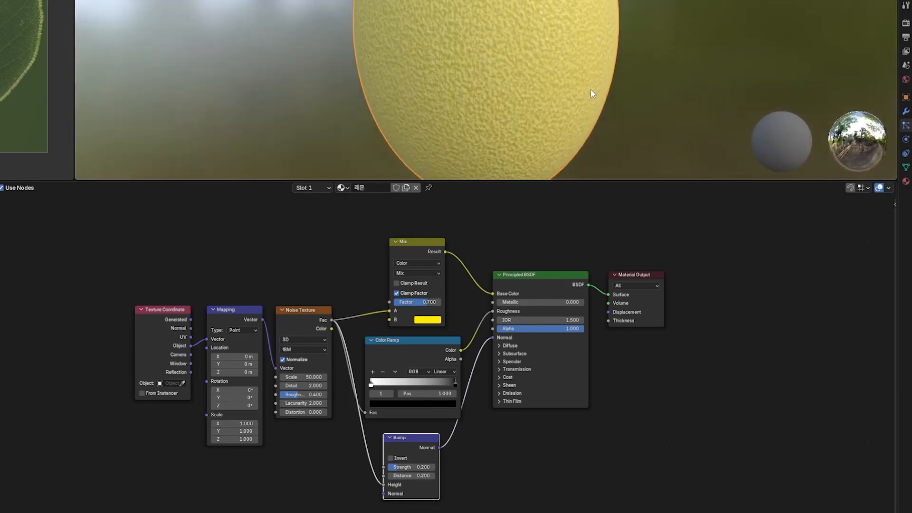
- Move the black stop of the roughness Color Ramp inward, preview the ramp alone, and restore the full shader preview
key(KP_1)
scroll(592, 90, down, 2)
scroll(553, 90, up, 2)
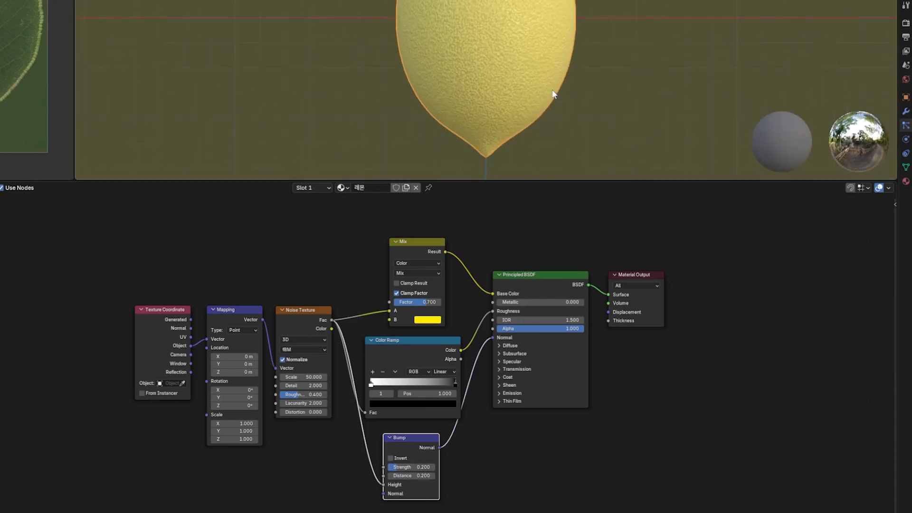
drag(454, 383, 447, 382)
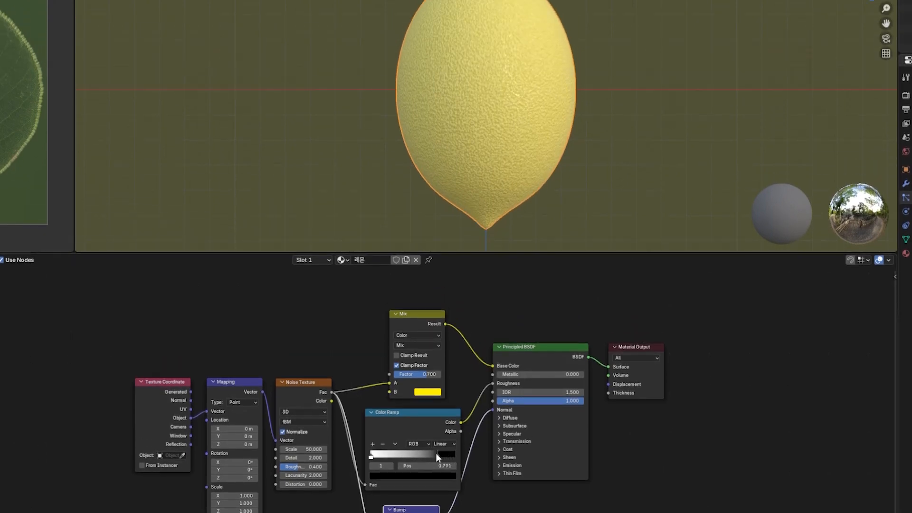
mouse_move(411, 455)
mouse_down()
mouse_move(393, 455)
mouse_move(443, 455)
mouse_up()
ctrl+shift+click(429, 413)
ctrl+shift+click(526, 365)
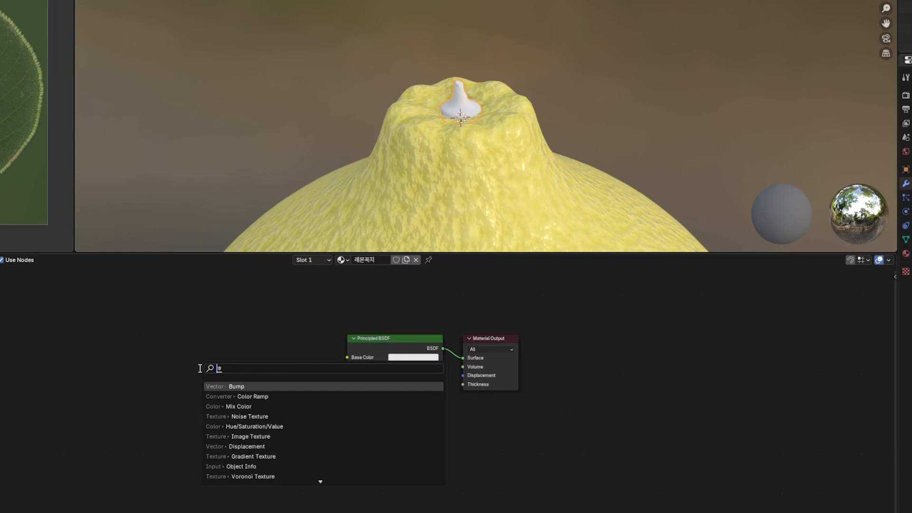
- Add a Gradient Texture to the stem's material, preview it, and attach Texture Coordinate and Mapping nodes
text(ad)
key(Return)
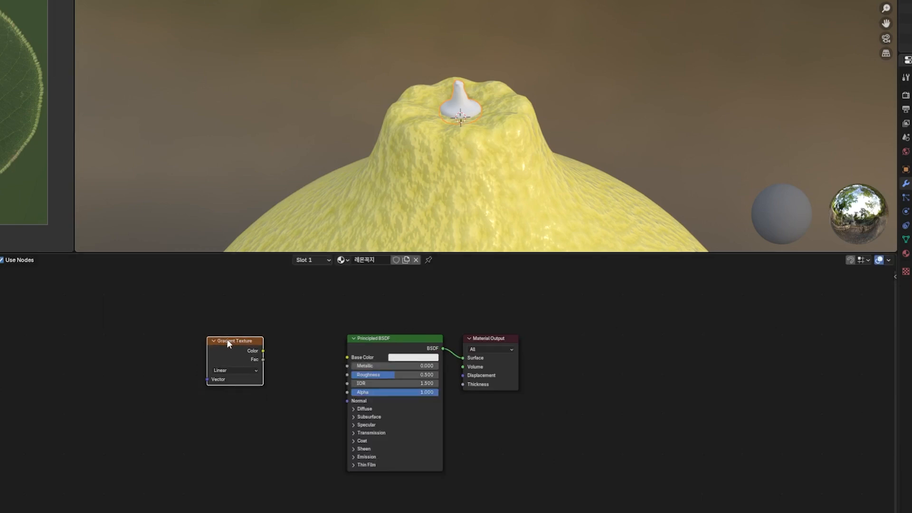
ctrl+shift+click(226, 340)
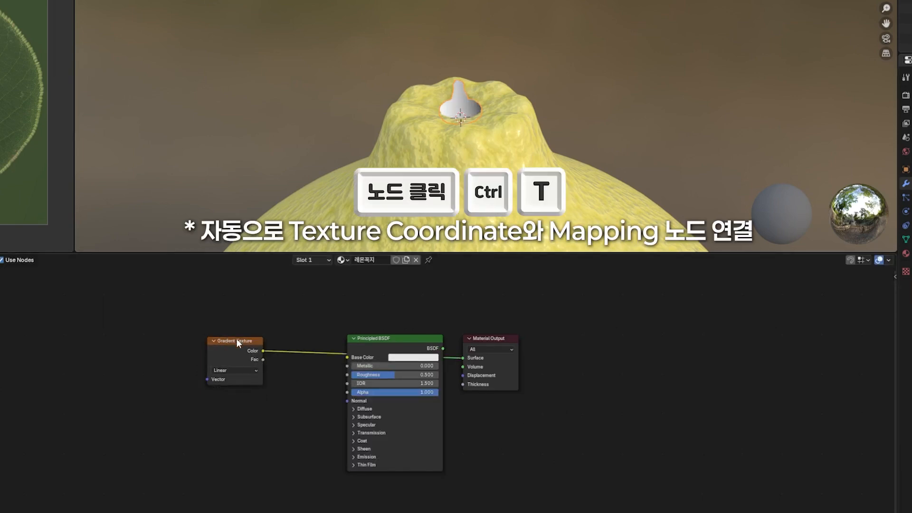
click(236, 338)
key(ctrl+t)
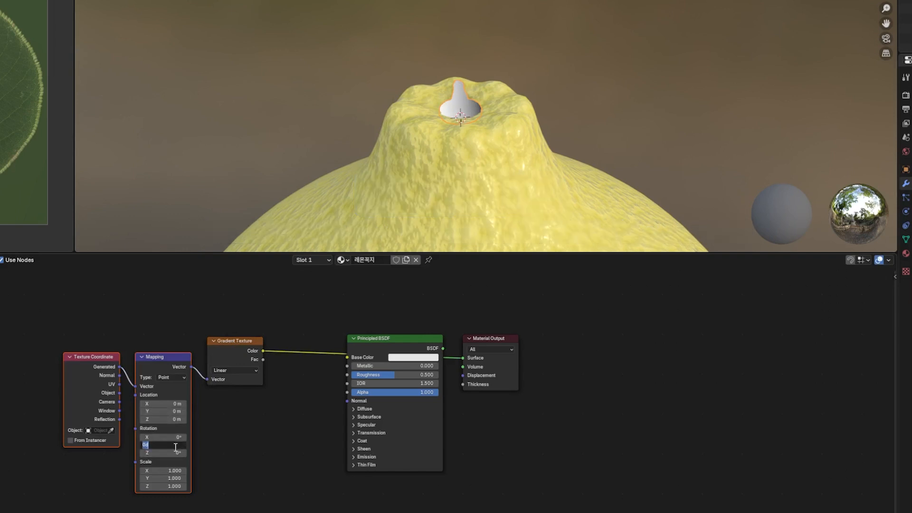
- Set the Mapping node's Y rotation to 90° and the Gradient Texture's type to Easing
text(90)
key(Return)
click(238, 372)
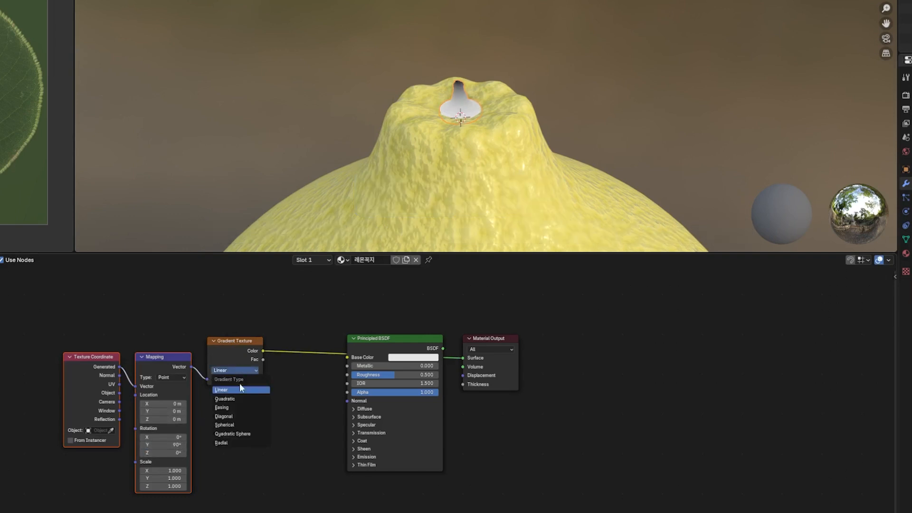
click(238, 406)
drag(168, 359, 171, 343)
- Insert a Color Ramp after the Gradient Texture, make room for it, and brighten its black stop to light grey
click(330, 446)
key(shift+a)
click(332, 436)
text(c)
click(331, 437)
click(291, 338)
drag(532, 307, 463, 338)
click(327, 401)
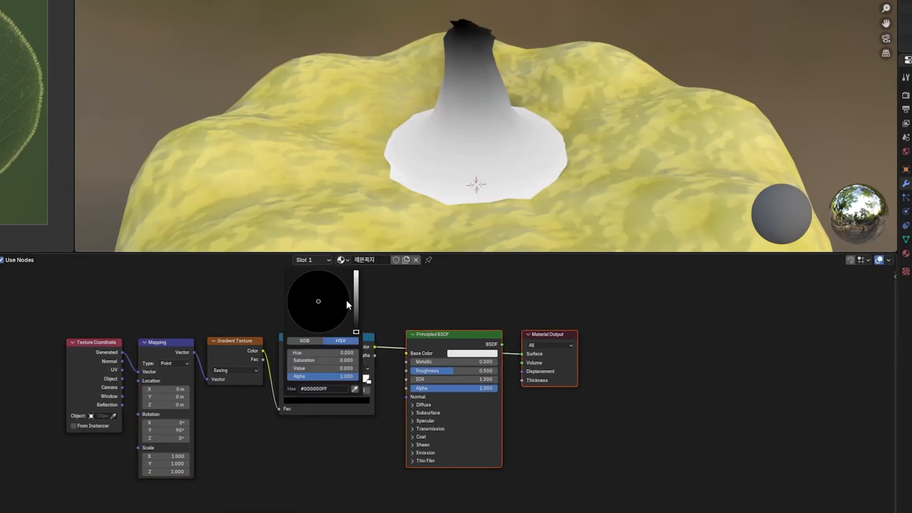
drag(356, 302, 357, 279)
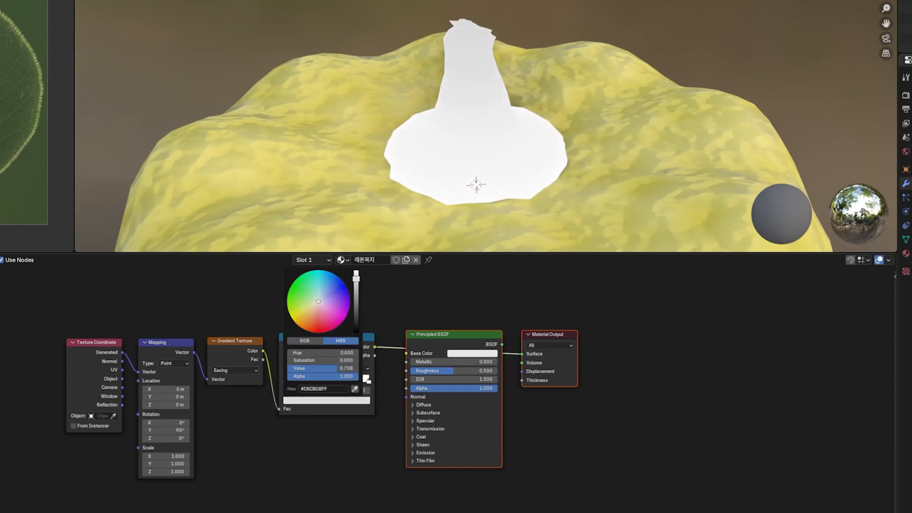
- Add a ramp stop near the light grey end with hex colour 893302 and darken it to a deep brown
click(287, 369)
drag(320, 381, 282, 382)
click(299, 400)
click(323, 389)
key(ctrl+v)
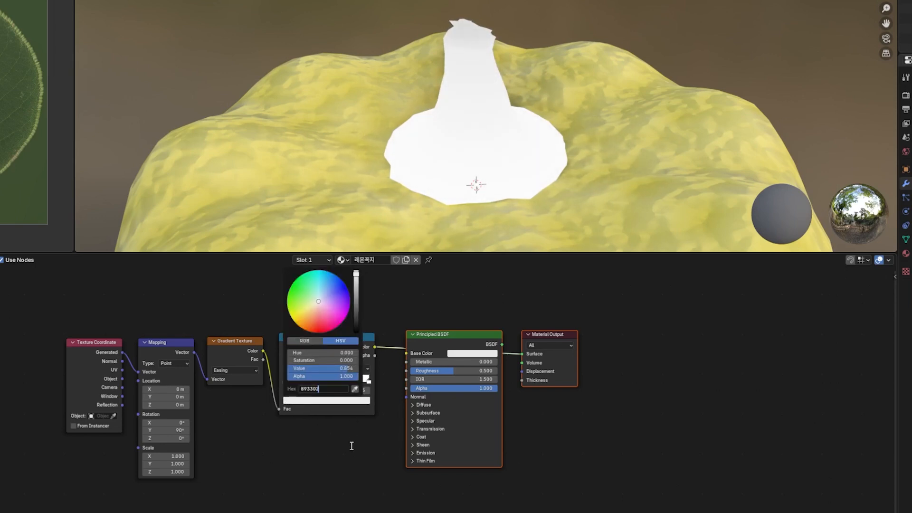
key(Return)
drag(340, 369, 333, 368)
drag(356, 317, 357, 314)
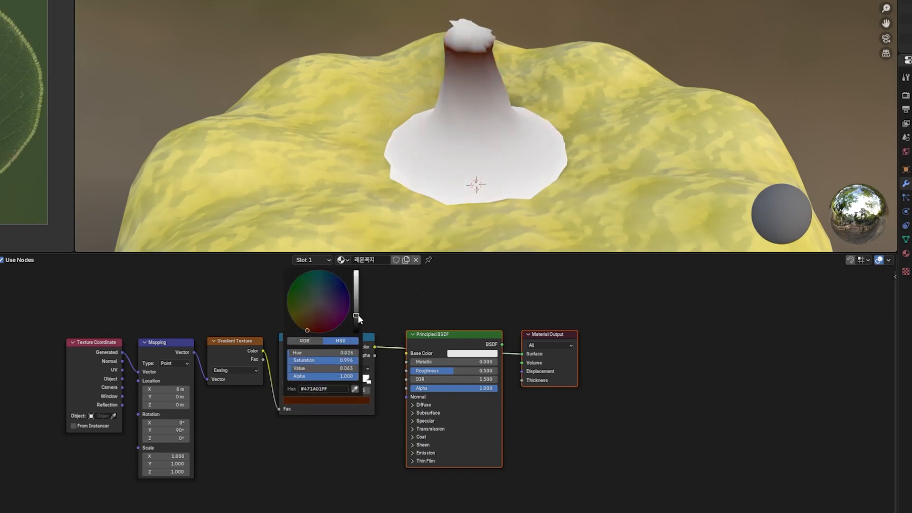
- Add another ramp stop at position 0.109, just past the dark brown one, and colour it golden brown
click(286, 369)
click(282, 382)
scroll(282, 380, up, 7)
drag(229, 335, 242, 336)
middle_drag(315, 432, 317, 479)
click(317, 479)
click(301, 413)
key(ctrl+v)
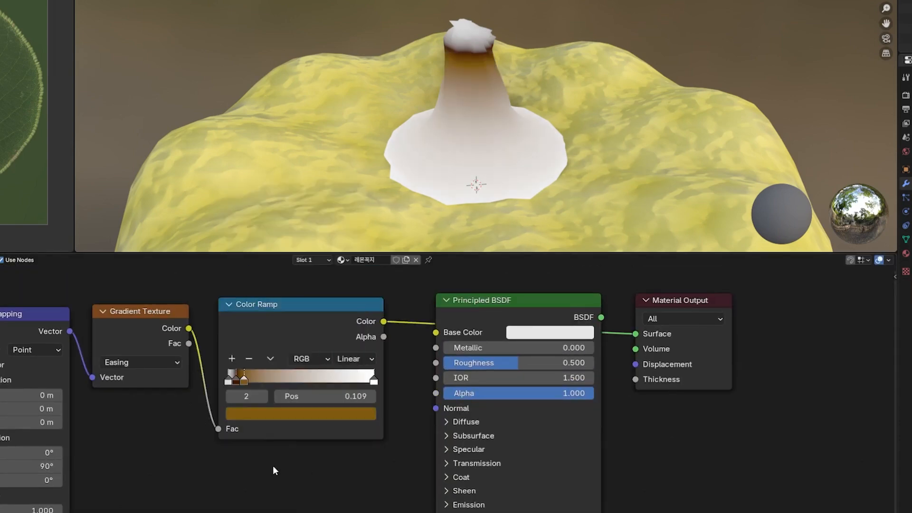
- Add a green stop just past the golden brown one and colour the ramp's end stop yellow-green
click(231, 360)
drag(240, 380, 248, 381)
click(294, 412)
key(ctrl+v)
click(373, 379)
click(301, 413)
key(ctrl+v)
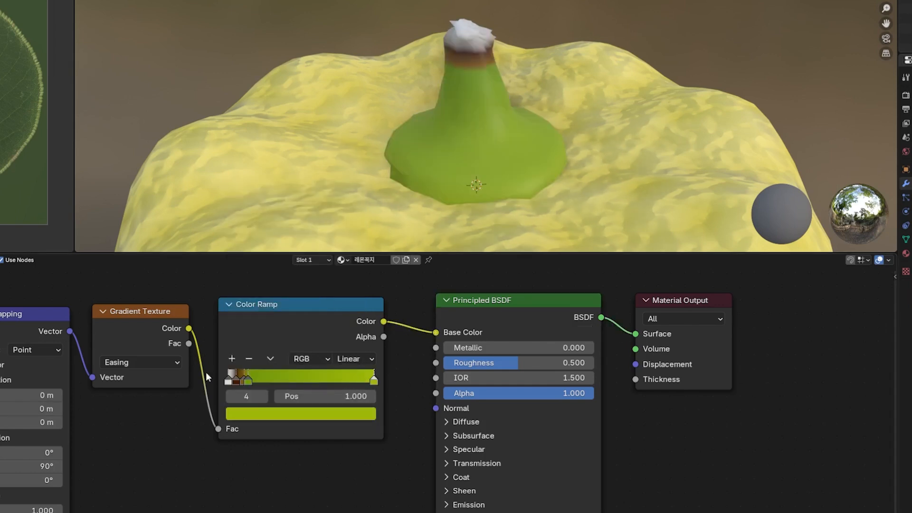
- Tighten the ramp's stops by moving the green one to 0.109 and the golden brown one to 0.073
drag(249, 380, 245, 379)
scroll(175, 346, up, 3)
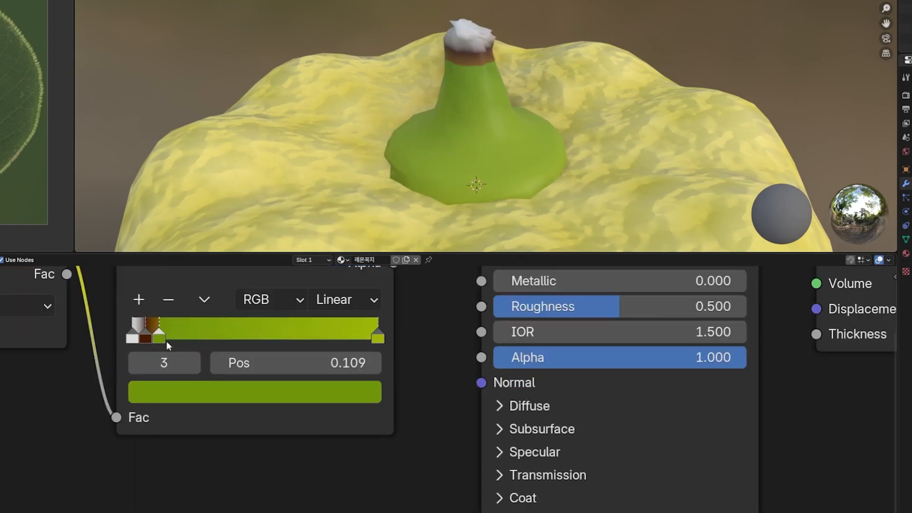
click(154, 341)
drag(153, 340, 158, 338)
scroll(472, 147, down, 5)
scroll(475, 446, down, 7)
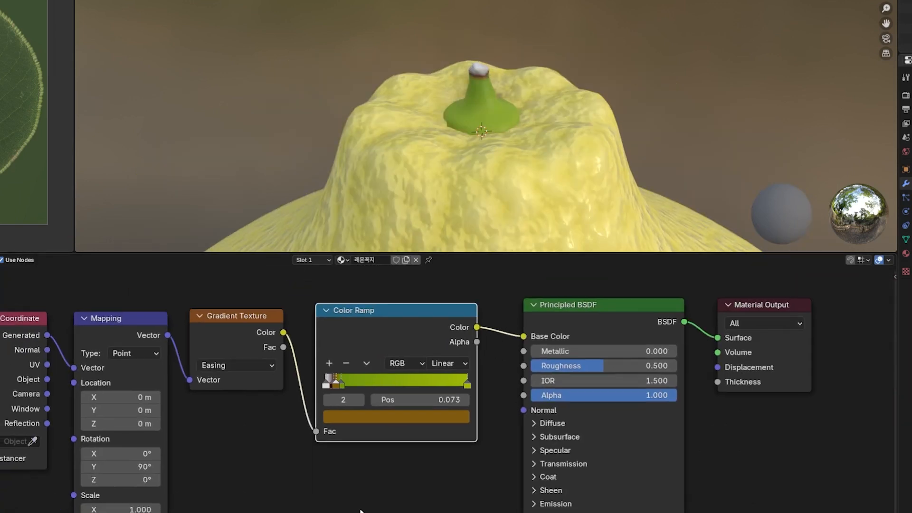
- Add a Noise Texture below the gradient, drive it from the Mapping vector, preview it, and set its scale to 30
key(shift+a)
text(noi)
key(Return)
click(226, 374)
drag(210, 295, 224, 450)
ctrl+shift+click(272, 372)
click(278, 459)
text(30)
key(Return)
- Duplicate the Color Ramp for the noise Fac and spread its green stops to positions 0.109 and 0.586
click(386, 277)
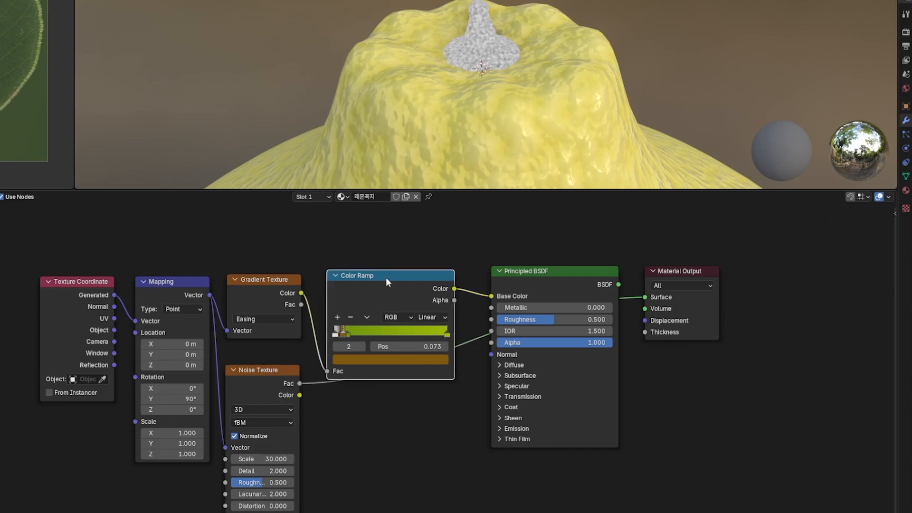
key(shift+d)
click(383, 387)
drag(347, 443, 400, 442)
drag(335, 442, 346, 442)
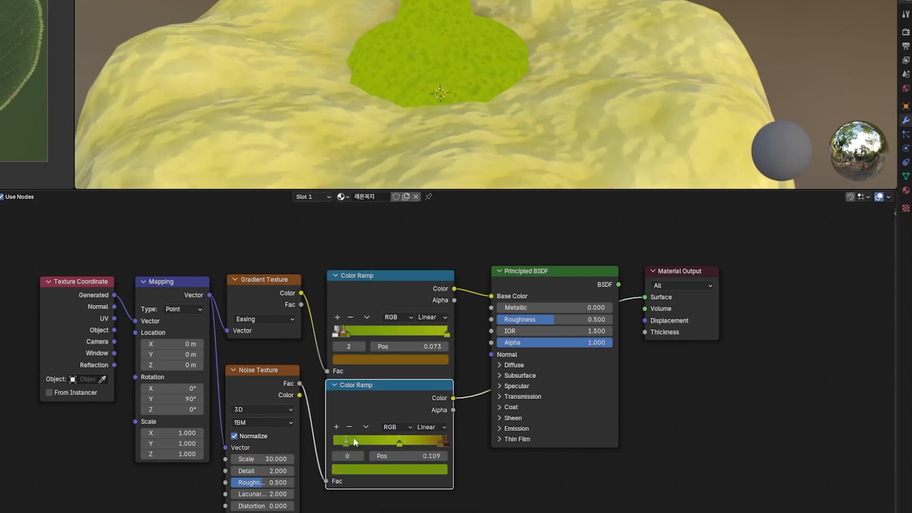
- Blend both Color Ramps through a Mix node into Base Color, preview the full stem shader, and adjust the mix factor
drag(412, 386, 413, 396)
drag(475, 247, 679, 323)
drag(546, 272, 657, 277)
ctrl+shift+right_drag(411, 300, 418, 414)
click(500, 363)
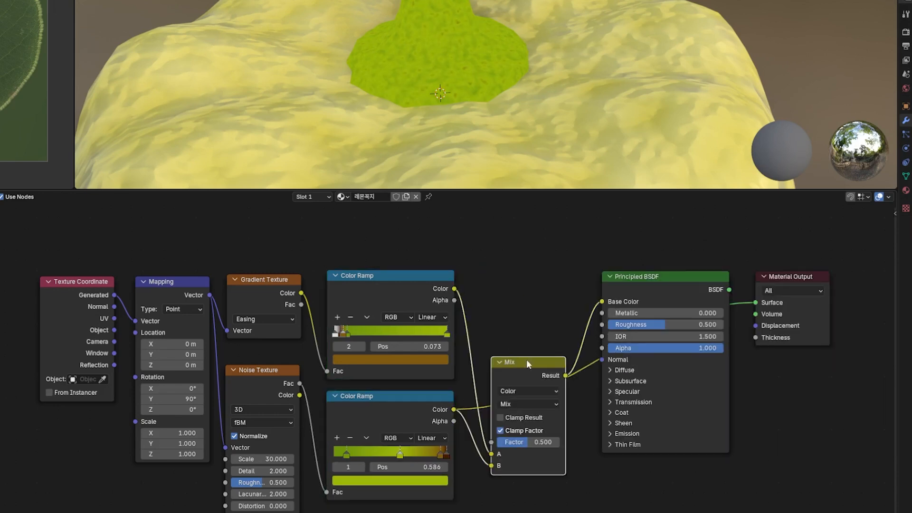
drag(514, 365, 505, 293)
ctrl+shift+click(664, 280)
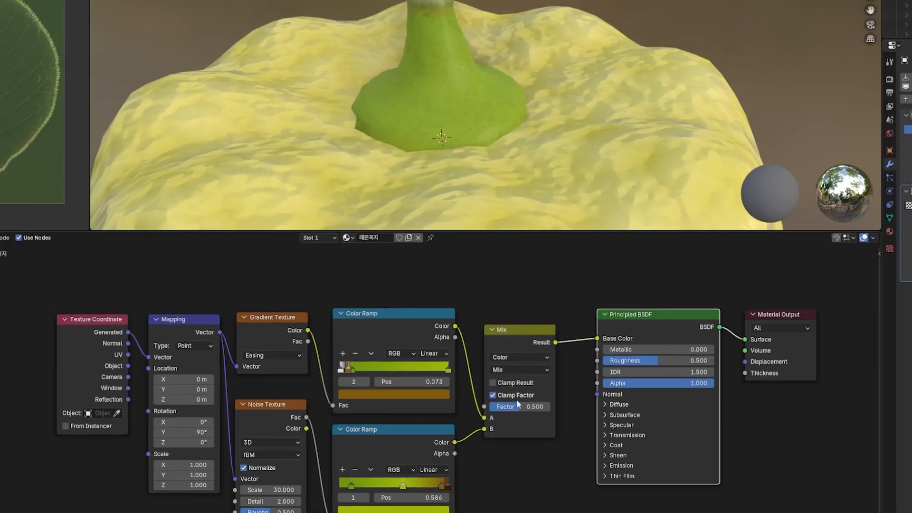
drag(517, 403, 509, 405)
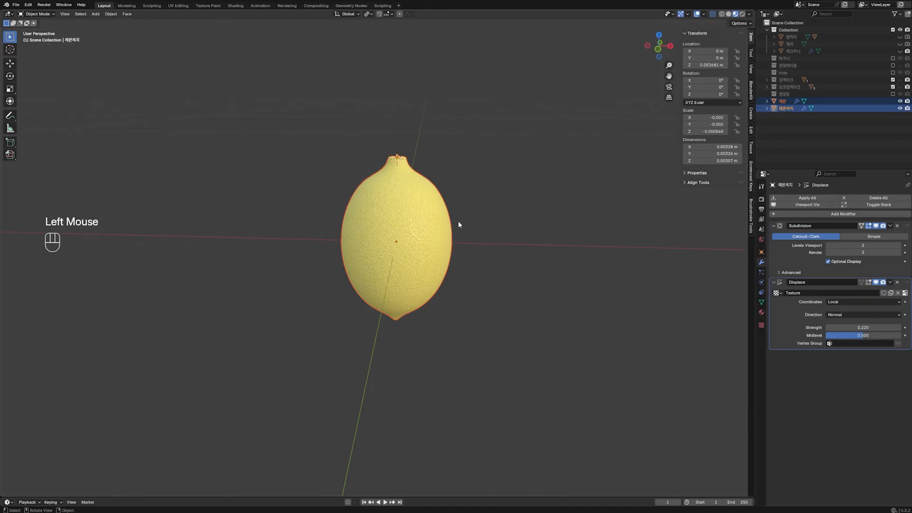
- Move the lemon and its stem into a new collection named 레몬
text(m레몬)
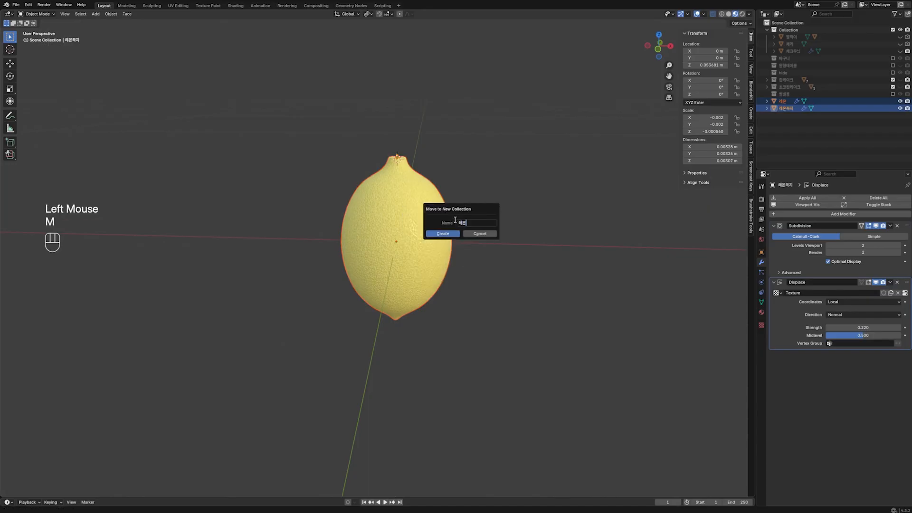
click(443, 233)
double_click(461, 212)
- Add a cylinder at the origin and scale it down uniformly to about 0.0096 m across
key(KP_1)
key(shift+a)
click(427, 298)
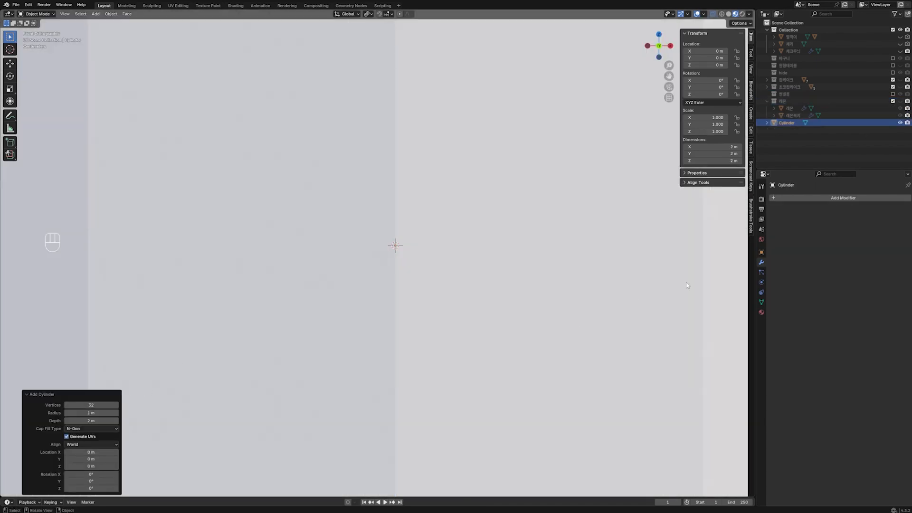
key(s)
click(383, 246)
key(s)
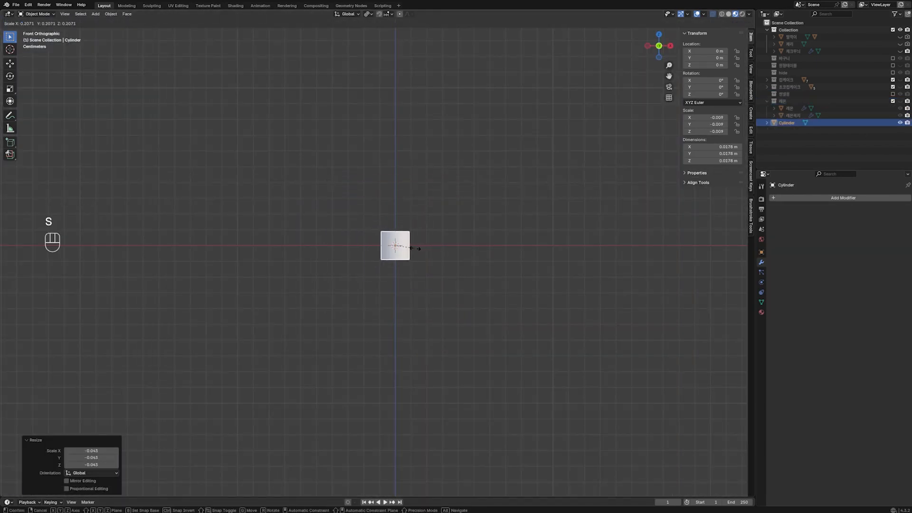
- Flatten the cylinder along Z into a disc about 0.0007 m thick and shade it smooth
key(s)
key(z)
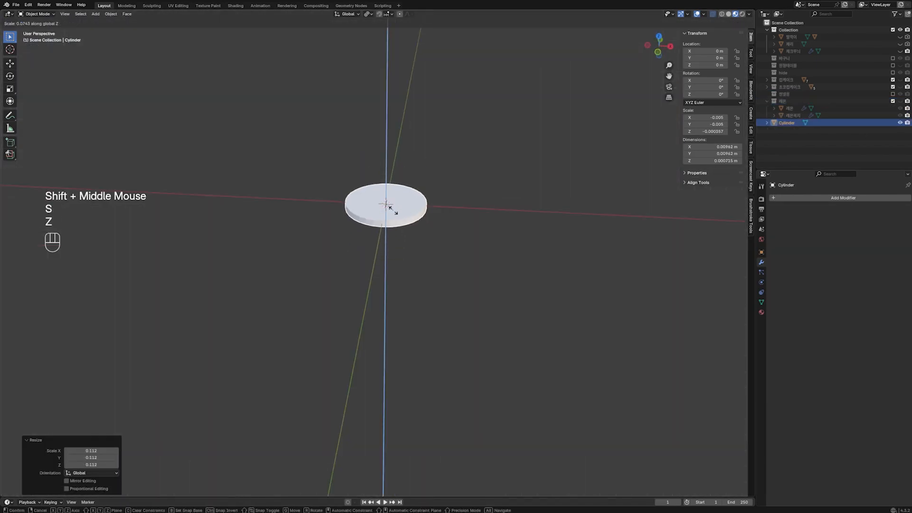
click(395, 210)
click(399, 212)
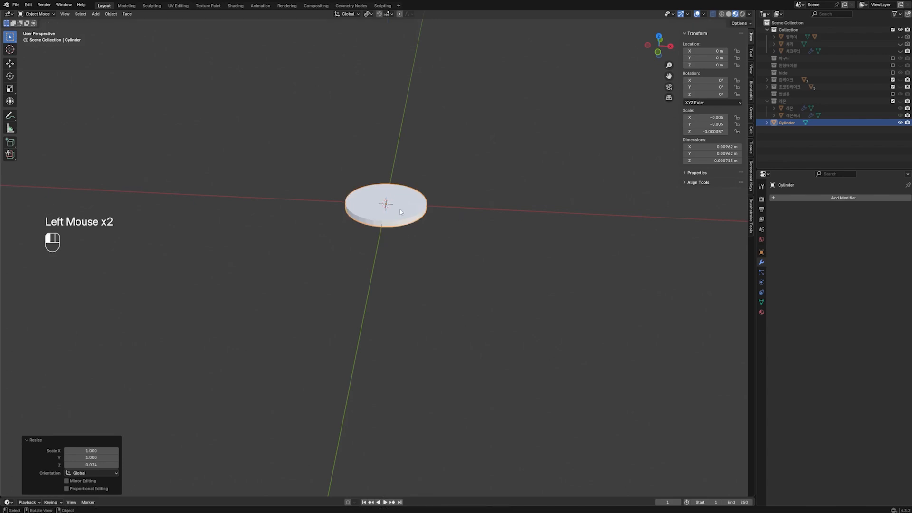
right_click(400, 212)
click(400, 212)
scroll(397, 188, up, 1)
click(409, 178)
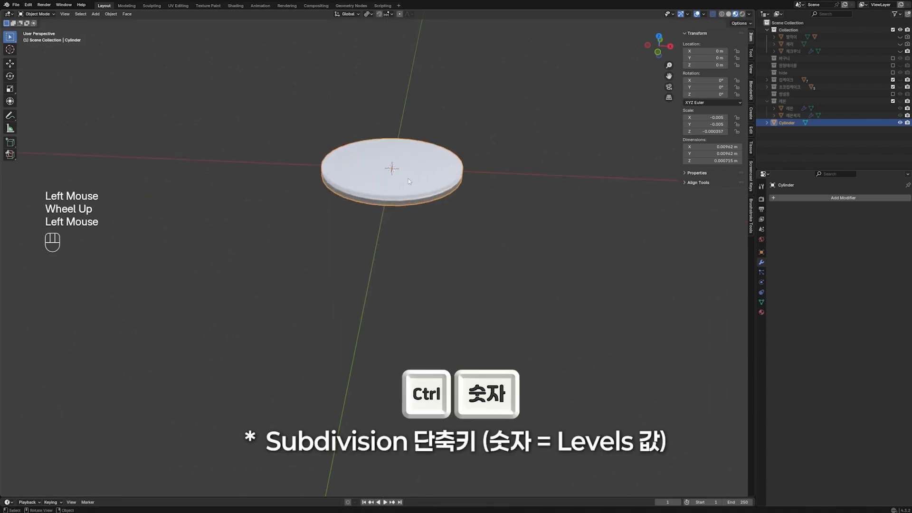
- Add a level 2 Subdivision modifier to the disc and cut two edge loops around its side
key(ctrl+2)
click(412, 180)
key(Tab)
scroll(412, 179, up, 2)
key(ctrl+r)
scroll(430, 127, up, 1)
click(430, 128)
right_click(429, 128)
shift+middle_drag(521, 203, 505, 279)
key(s)
key(z)
click(562, 187)
key(ctrl+z)
- Set the transform pivot to Median Point and spread the side edge loops apart along Z toward the disc's rims
click(369, 15)
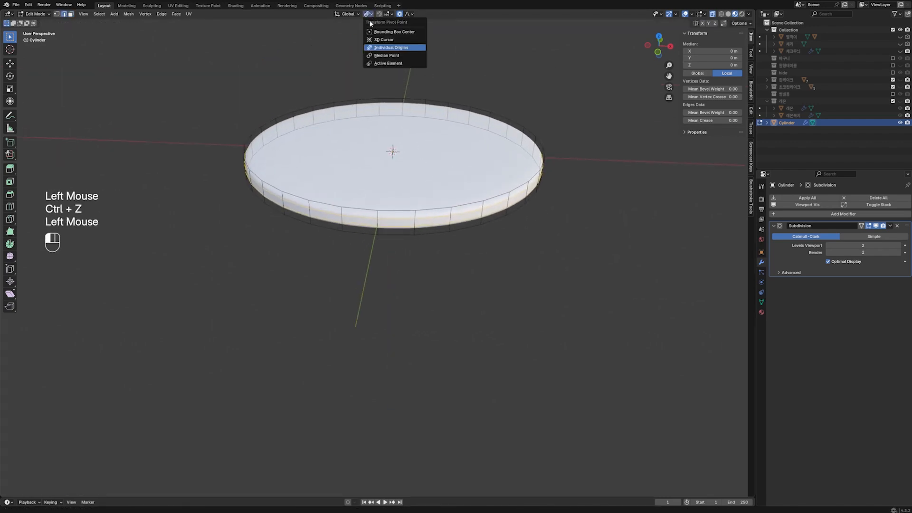
click(379, 56)
key(s)
key(z)
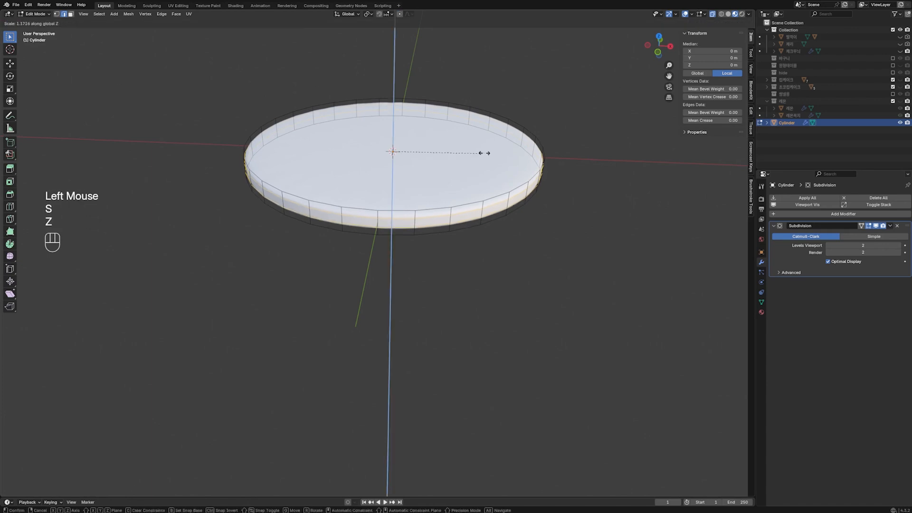
click(591, 125)
key(Tab)
- Open the Texture Paint workspace with the disc isolated and seen from the top
shift+middle_drag(450, 247, 450, 295)
click(450, 294)
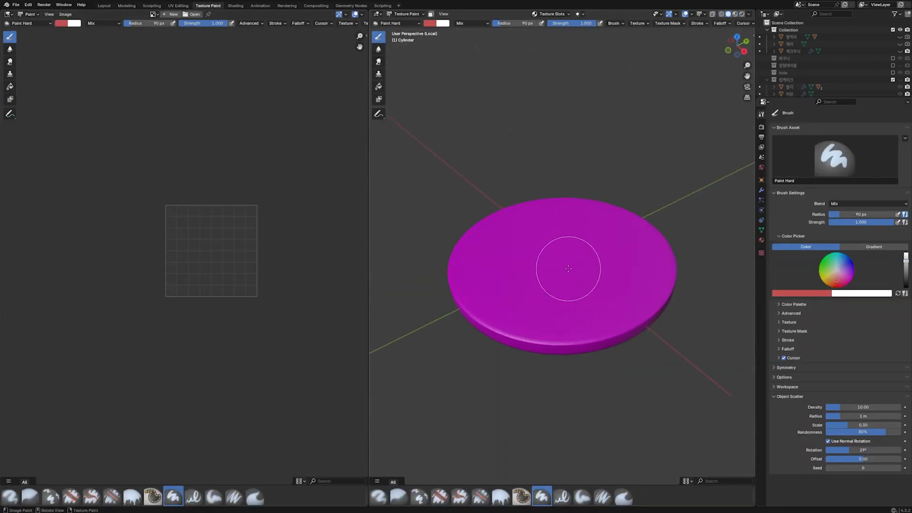
key(KP_1)
key(KP_7)
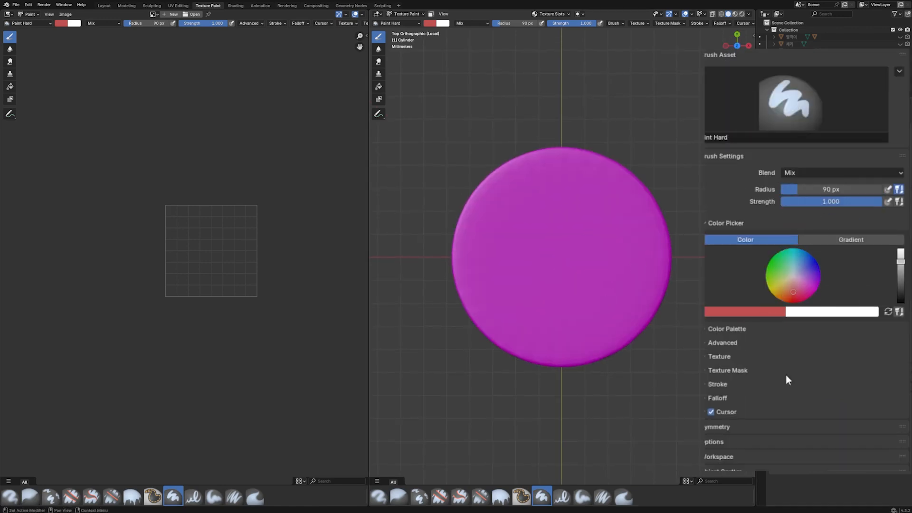
- Create a new brush texture and name it 레몬
click(676, 249)
double_click(763, 68)
text(레몬)
key(Return)
- Load the lemon-8207881_1920.jpg photo into the 레몬 texture and set its source to Single Image
click(825, 248)
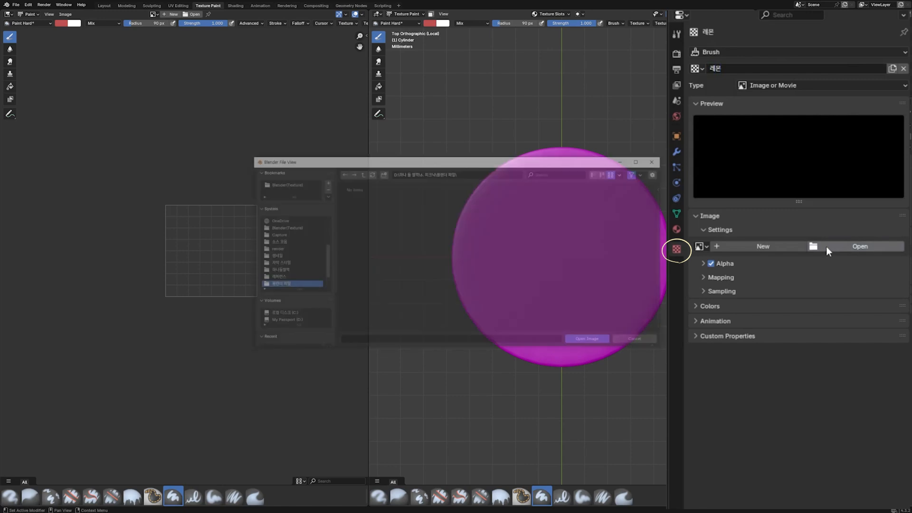
click(366, 279)
double_click(366, 279)
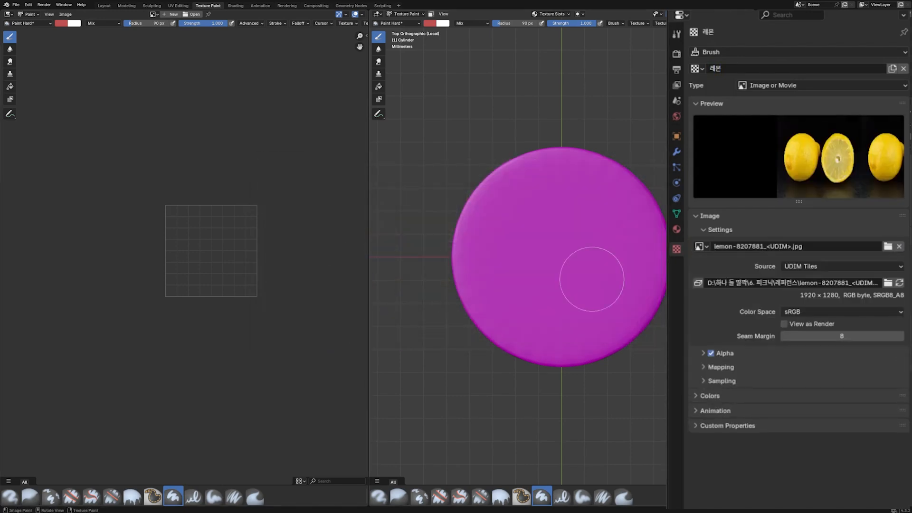
click(816, 266)
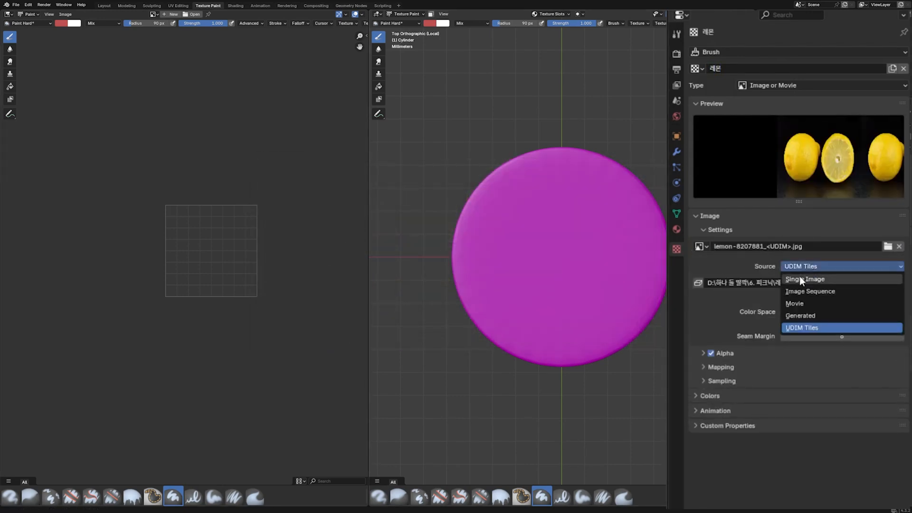
click(799, 278)
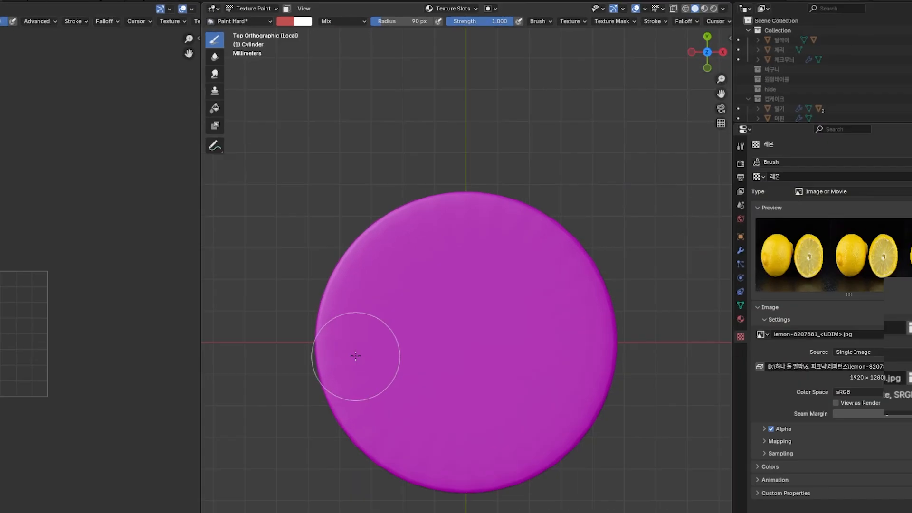
- Add a Base Color paint slot named lemon Base Color, 2048 px wide with a black fill
click(552, 13)
click(467, 48)
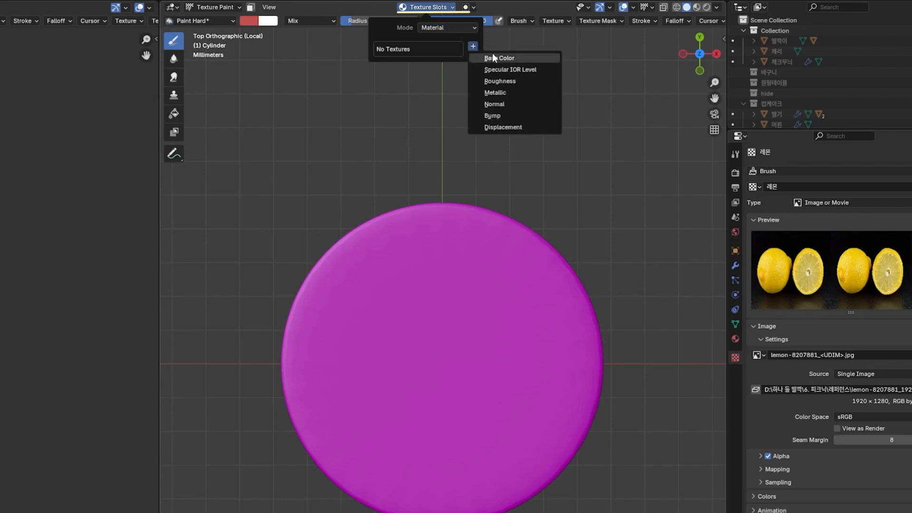
click(492, 55)
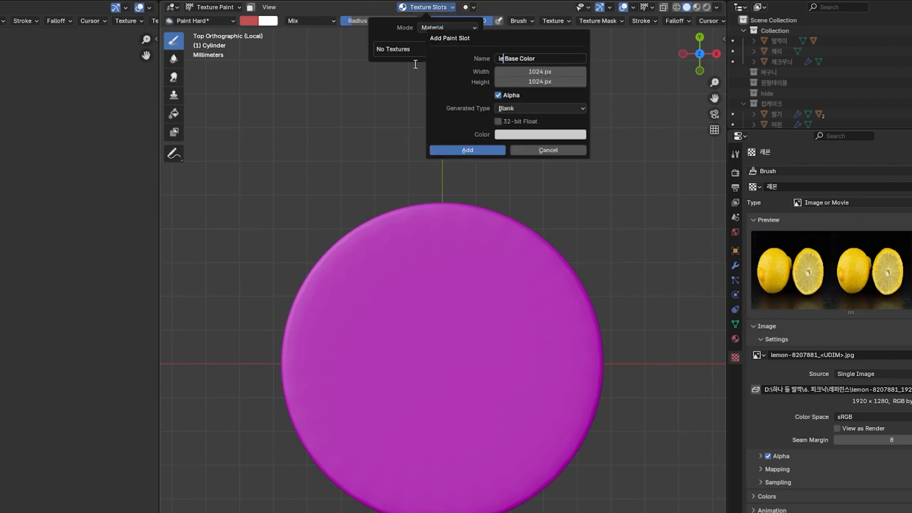
click(555, 84)
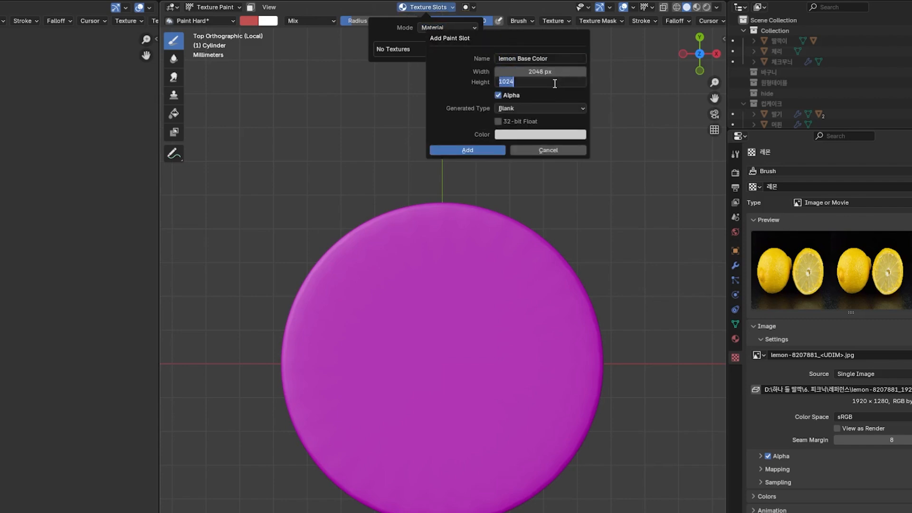
click(536, 138)
click(481, 151)
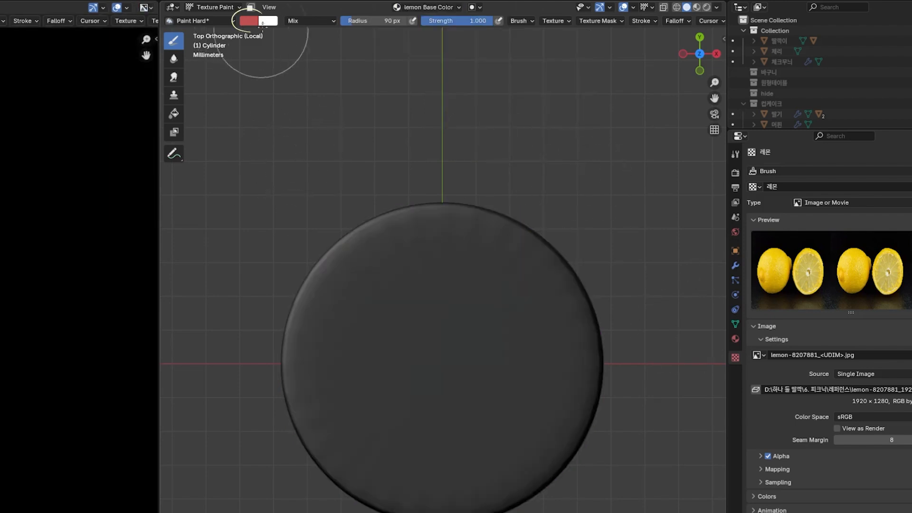
- Set the paint brush color to pure white at full value
click(256, 21)
drag(335, 57, 339, 40)
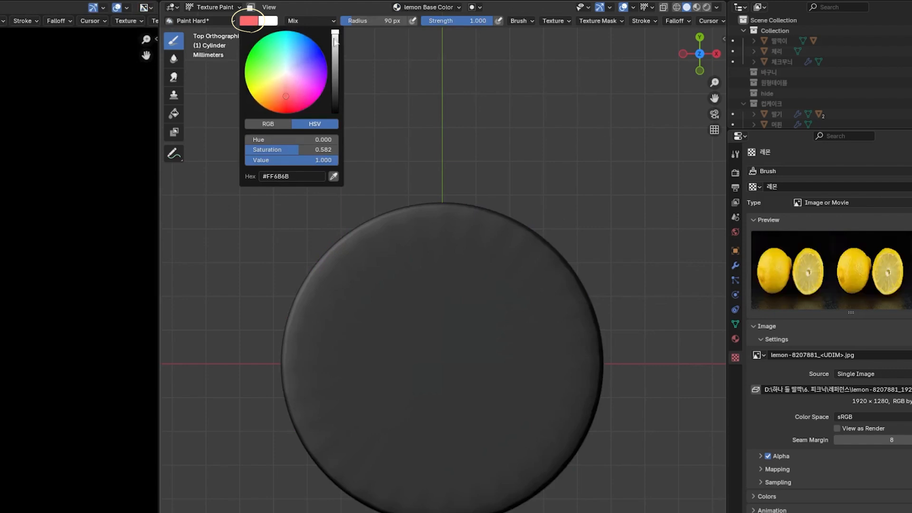
click(286, 72)
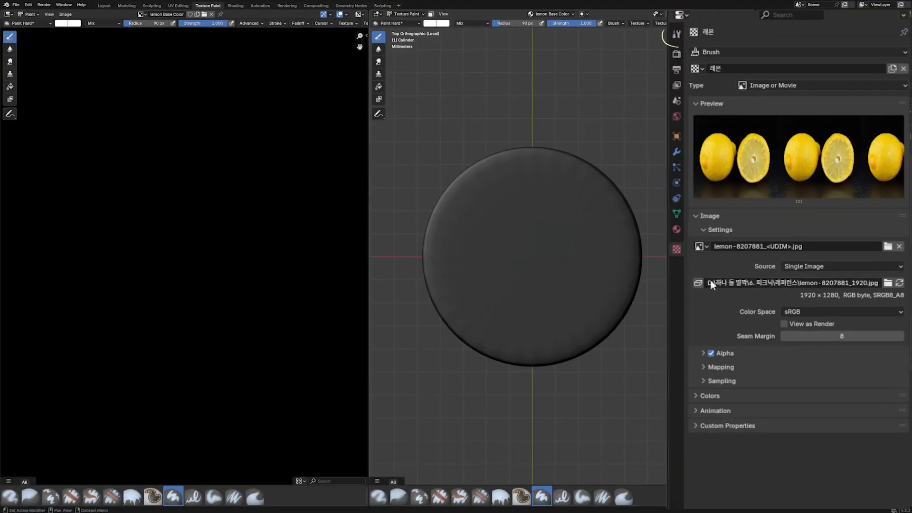
- Set the 레몬 brush texture's mapping to Stencil
click(676, 34)
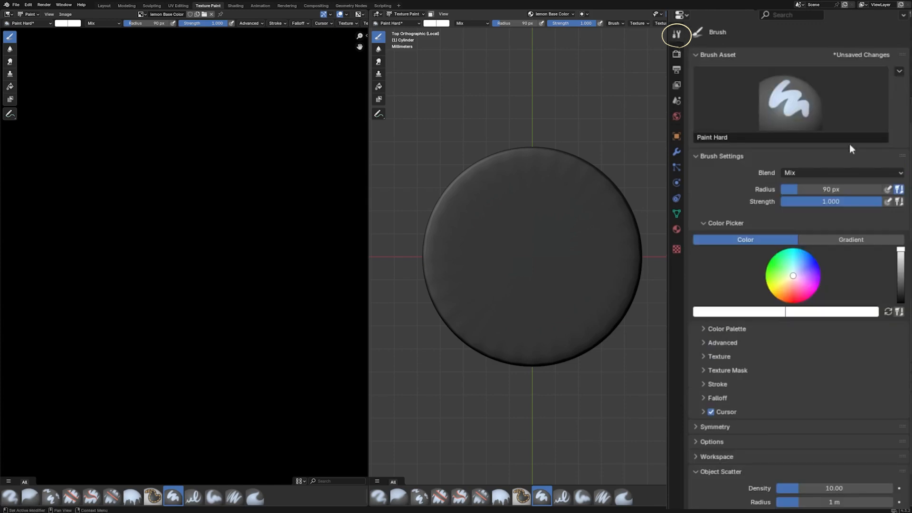
click(721, 358)
click(883, 404)
click(811, 465)
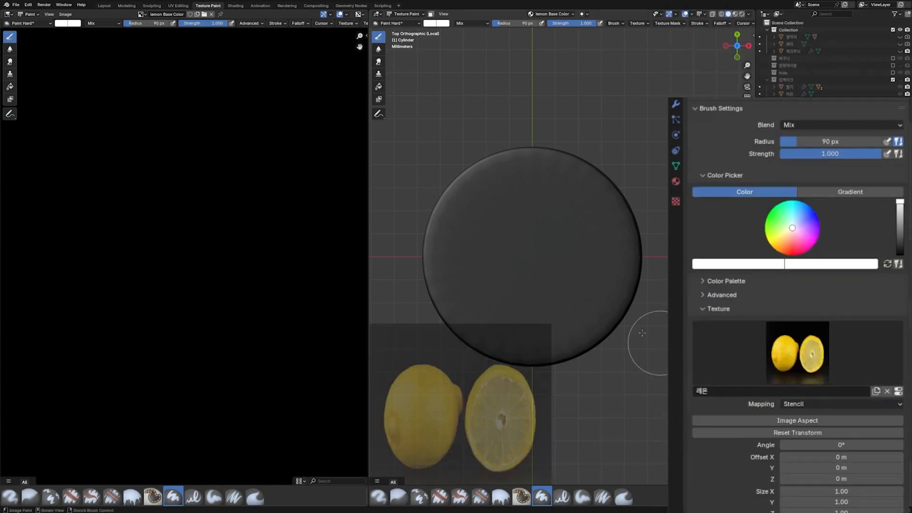
- Widen the 3D viewport and show the disc's UV layout over the whole paint image
scroll(226, 250, down, 8)
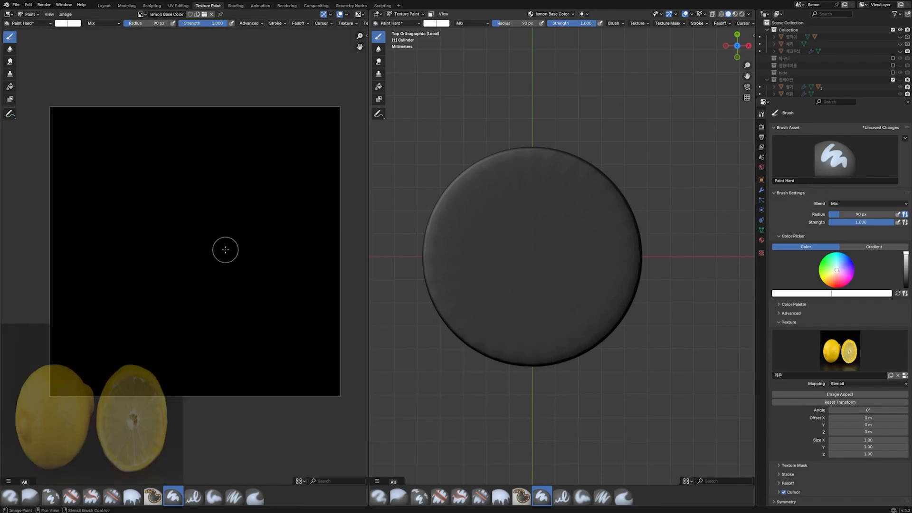
drag(369, 224, 263, 223)
key(Tab)
key(Tab)
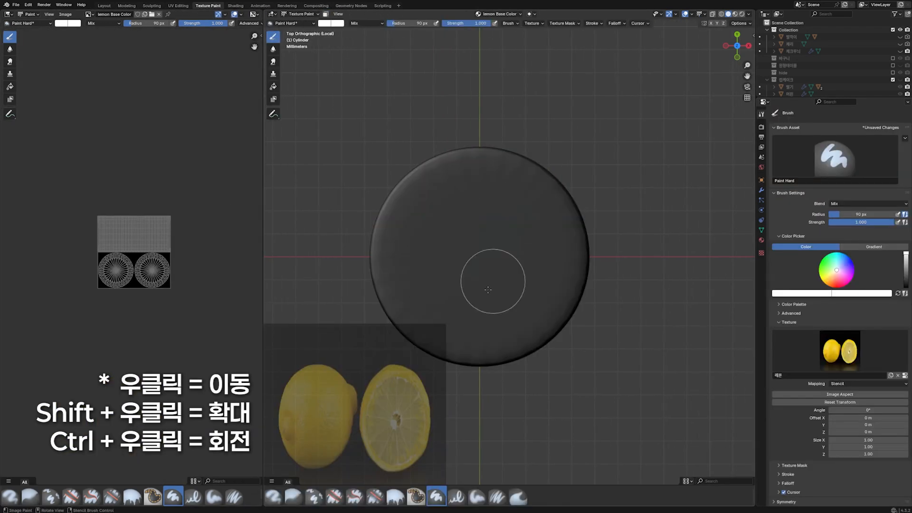
- Enlarge the stencil's whole lemon over the disc and paint its peel onto the rim from the front and right views
mouse_move(392, 383)
right_down()
mouse_move(522, 208)
mouse_move(517, 219)
mouse_move(621, 204)
mouse_move(560, 211)
mouse_move(665, 212)
mouse_move(568, 228)
mouse_move(550, 241)
right_up()
key(1)
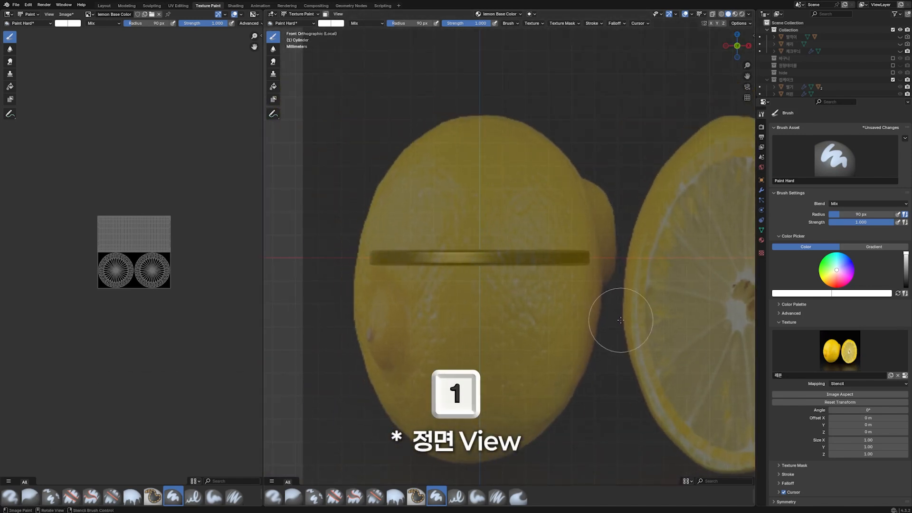
mouse_move(480, 259)
mouse_down()
mouse_move(380, 258)
mouse_move(586, 255)
mouse_move(373, 255)
mouse_move(586, 255)
mouse_up()
key(3)
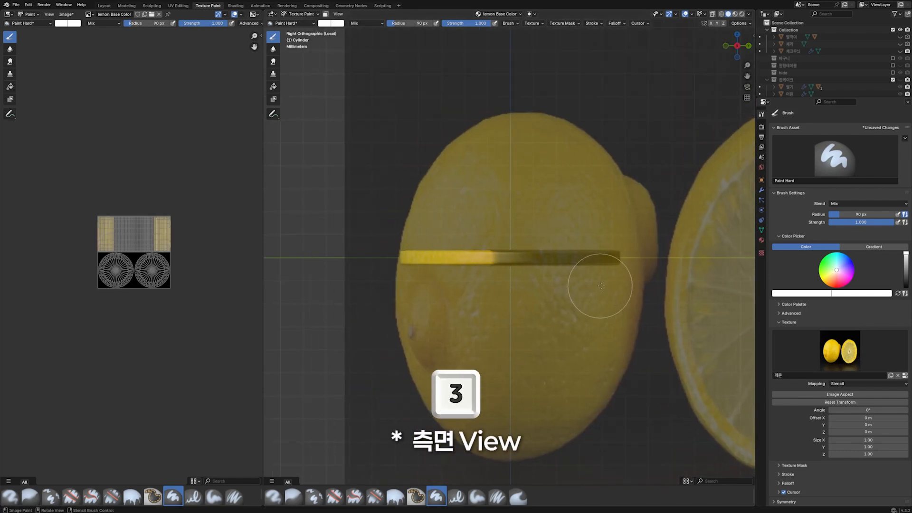
drag(487, 256, 625, 256)
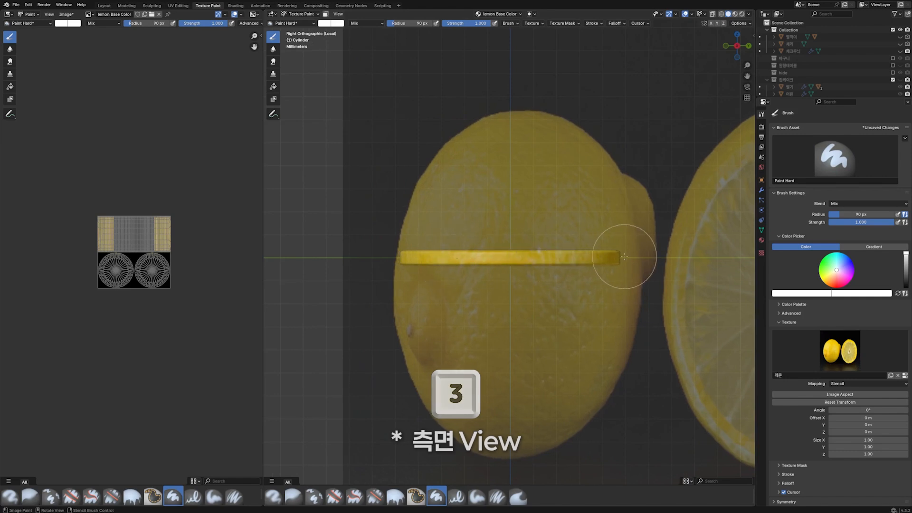
- Paint the lemon peel onto the remaining rim from the left and back views, repositioning the stencil to cover it
key(9)
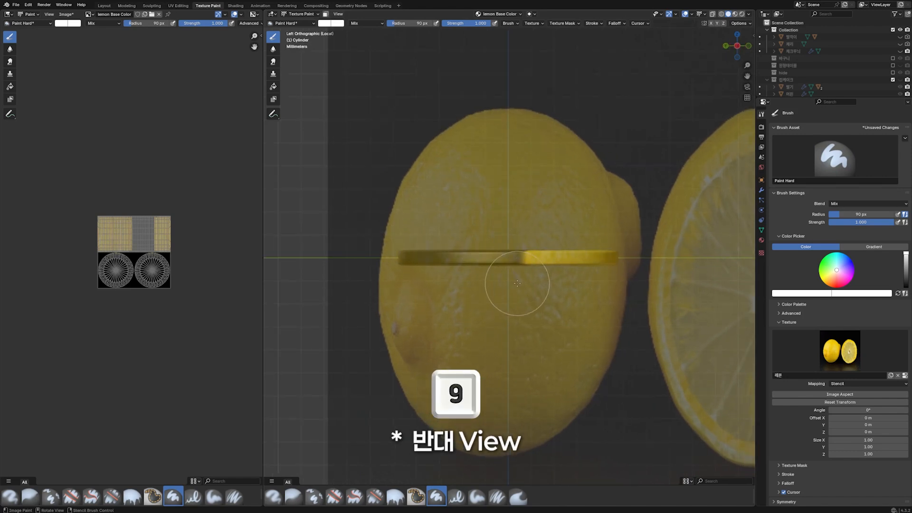
drag(594, 262, 623, 263)
key(1)
mouse_move(602, 273)
right_down()
mouse_move(581, 271)
mouse_move(605, 289)
right_up()
key(9)
drag(525, 259, 527, 256)
middle_drag(328, 262, 395, 277)
- In the Shading workspace, add a second material named 레몬슬라이스앞 and assign it to the disc's top and bottom faces
click(235, 5)
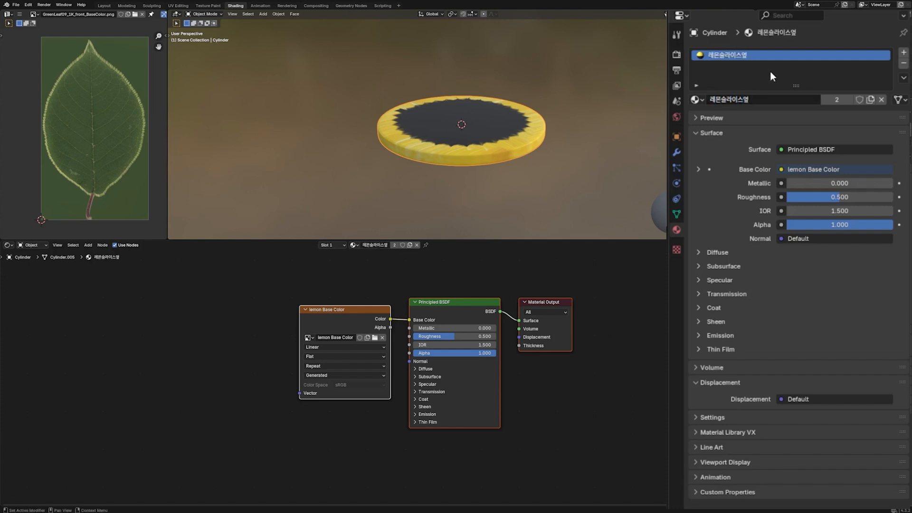
key(Tab)
key(alt+a)
click(518, 130)
middle_drag(518, 130, 509, 78)
shift+click(504, 143)
middle_drag(505, 154, 507, 233)
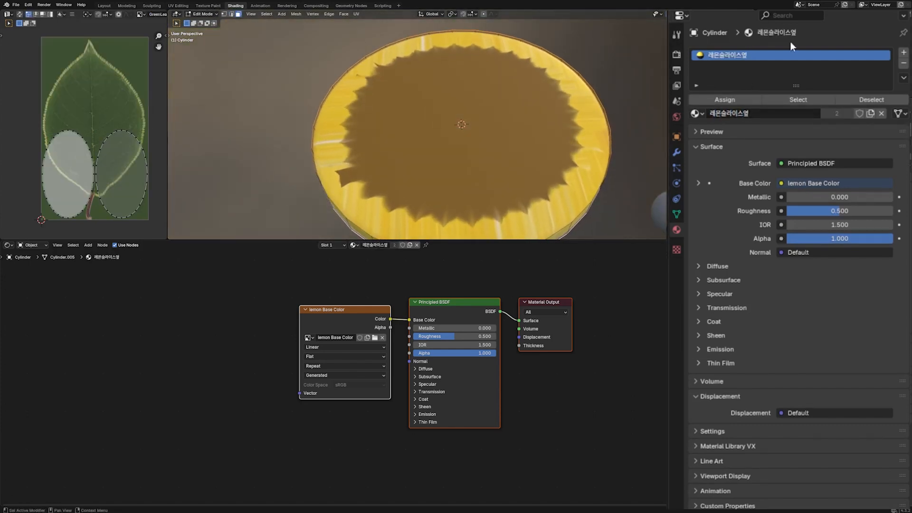
click(904, 54)
click(738, 130)
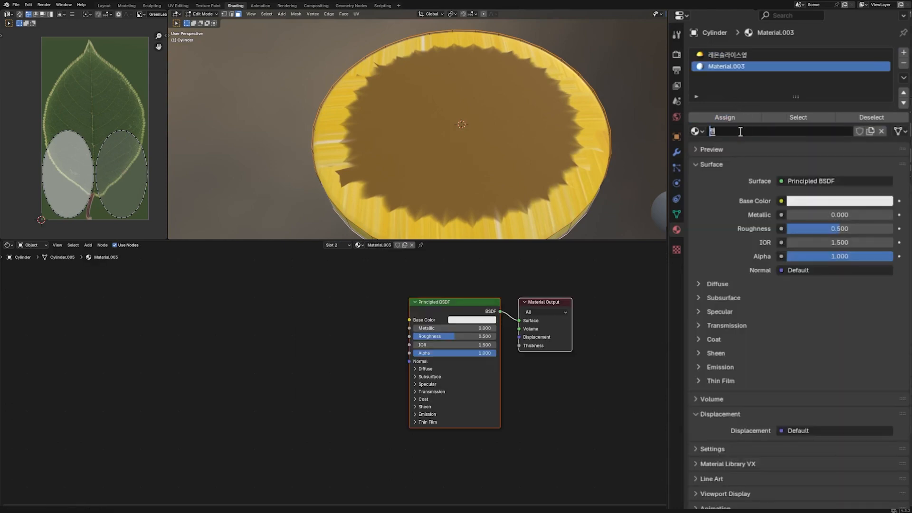
key(Return)
click(725, 117)
- Add an Image Texture node with lemon.jpg and connect its Color to the Principled BSDF's Base Color
middle_drag(580, 152, 561, 168)
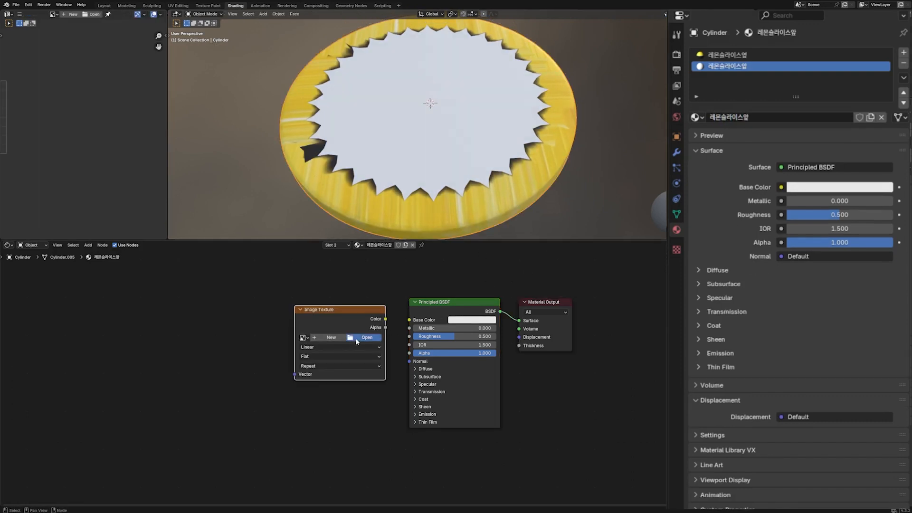
click(356, 338)
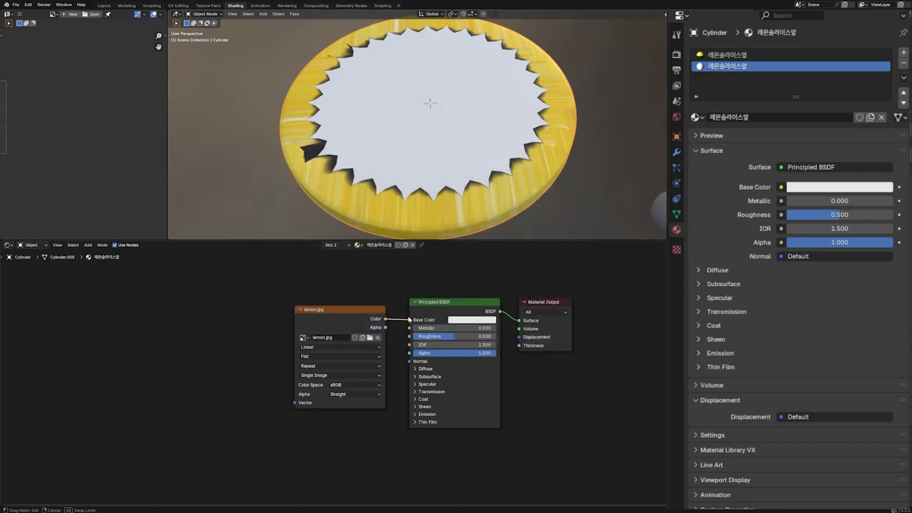
drag(409, 319, 409, 320)
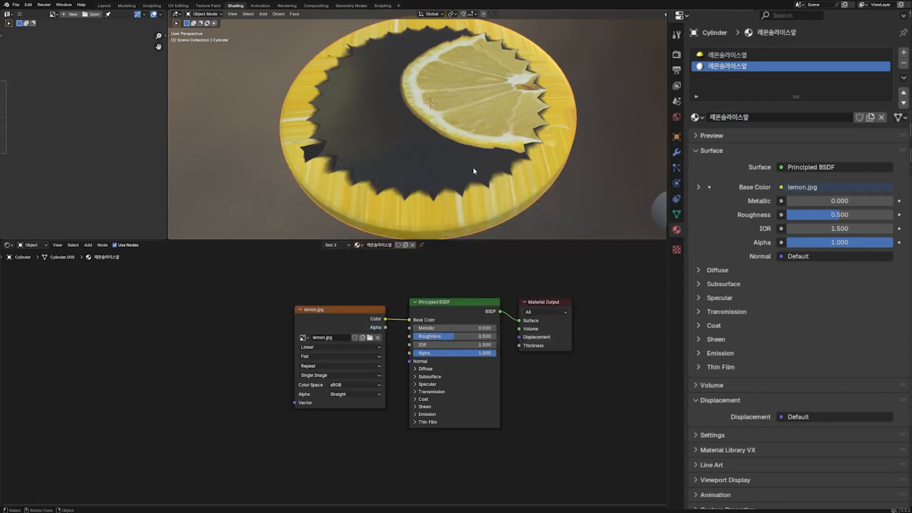
- Display lemon.jpg in the image editor beside the 3D view
click(53, 14)
click(85, 73)
scroll(86, 131, down, 3)
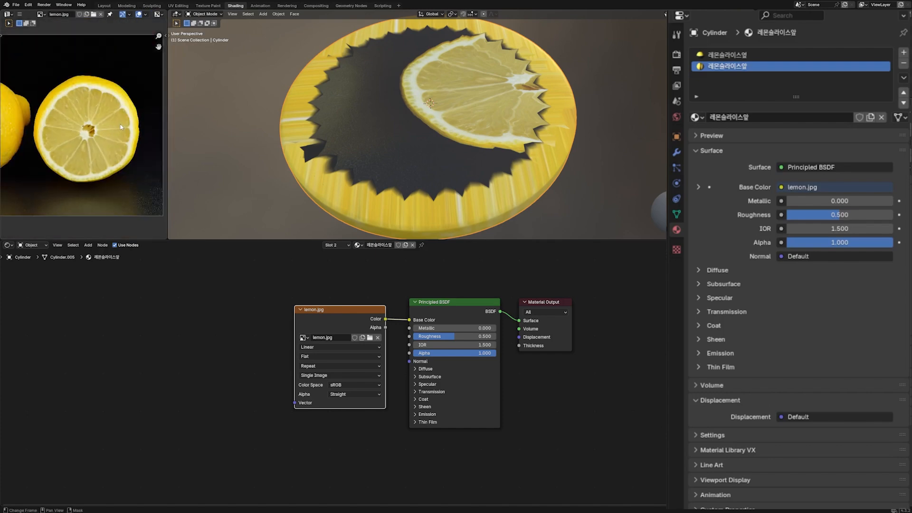
- Unwrap the disc's top and bottom faces over lemon.jpg with the Angle Based method
key(Tab)
shift+click(497, 119)
middle_drag(494, 201, 476, 130)
key(u)
mouse_move(476, 130)
click(515, 130)
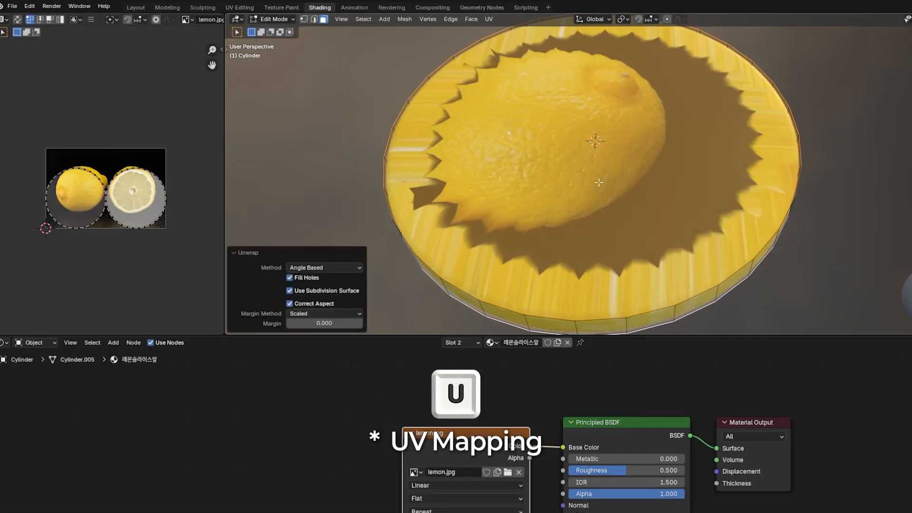
- Scale and move both circular UV islands together so that one fits the cut lemon half in the photo
key(a)
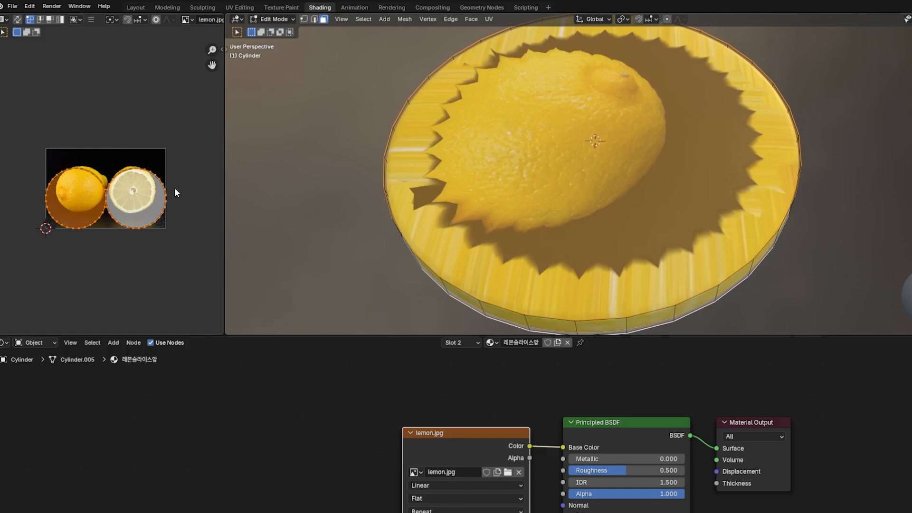
key(s)
click(158, 190)
scroll(177, 196, up, 4)
key(g)
click(190, 175)
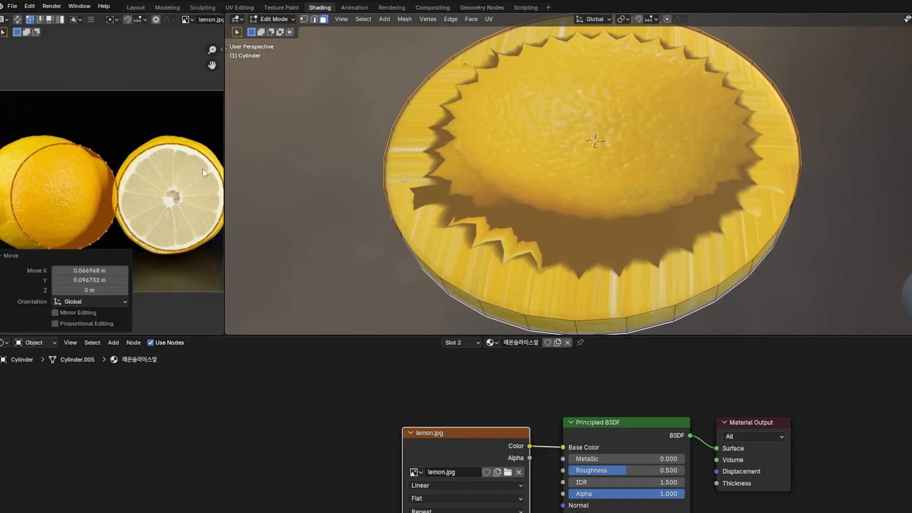
key(s)
click(195, 171)
- Move the other circular UV island about 0.347 along X onto the same cut lemon half
click(102, 175)
key(l)
key(g)
key(x)
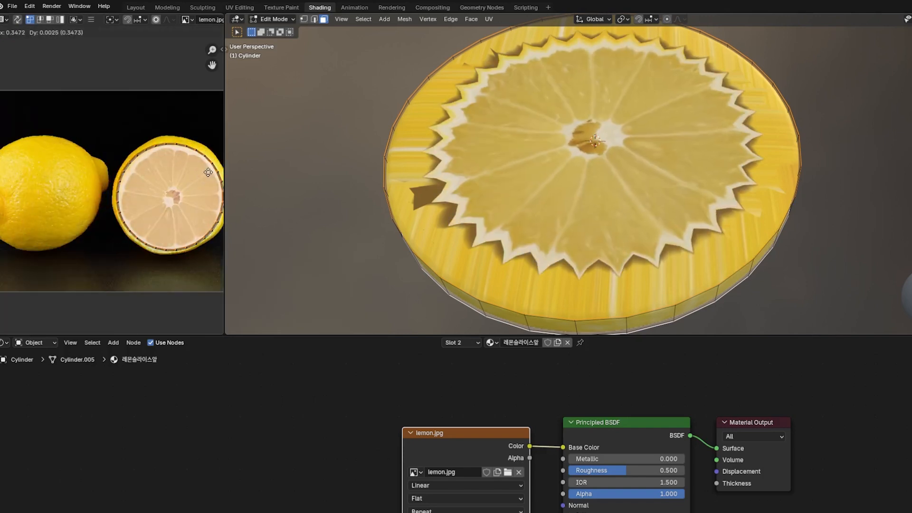
click(208, 173)
- Inset the disc's top and bottom faces by about 0.10 m and scale the grown selection's UVs by 1.03
middle_drag(255, 178, 811, 145)
key(i)
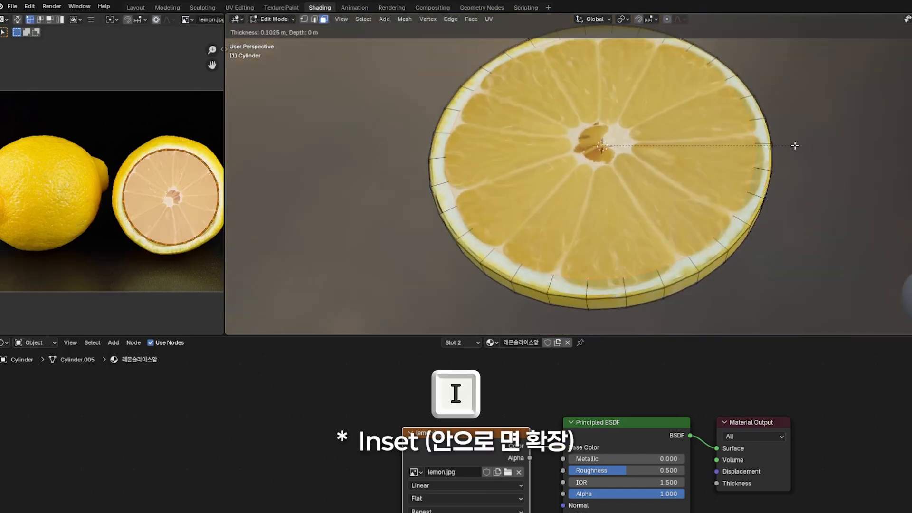
click(802, 145)
key(ctrl+KP_Add)
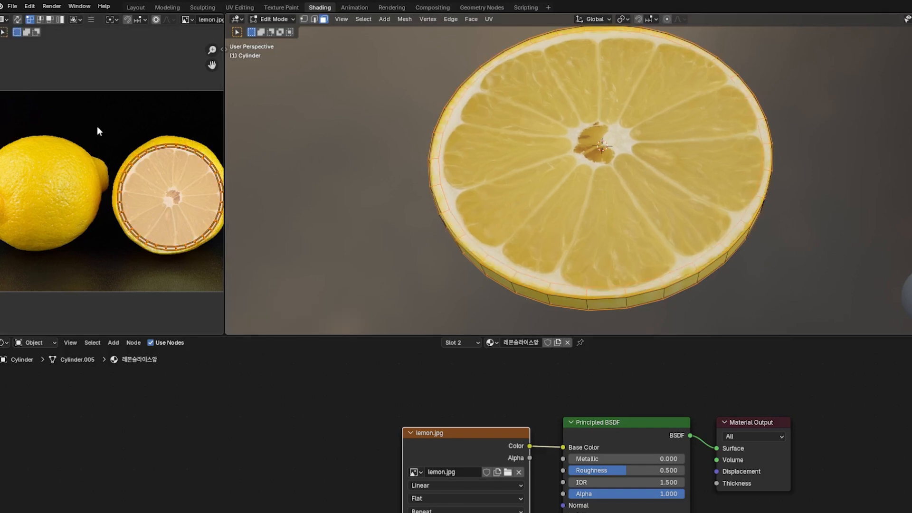
key(s)
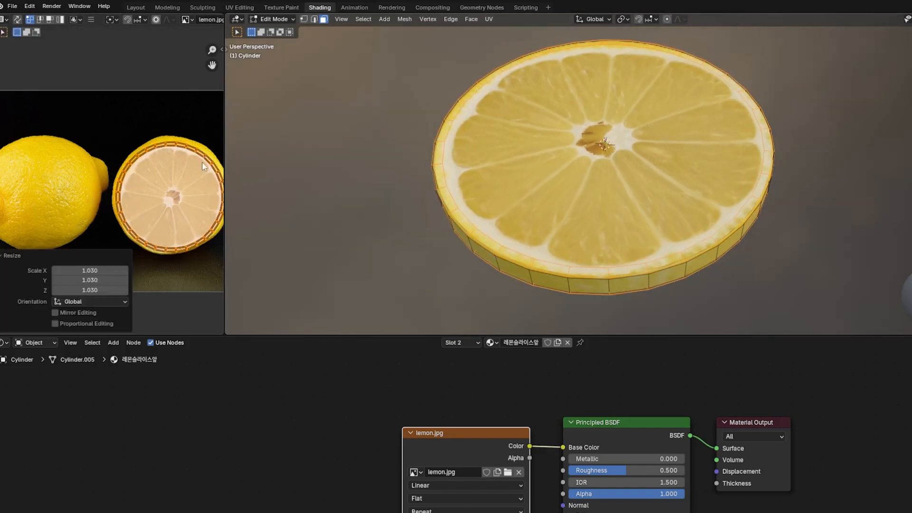
click(203, 161)
key(Tab)
- Insert a Color Ramp between lemon.jpg and Base Color, running from white to black with the black stop at 0.577
key(shift+a)
text(c)
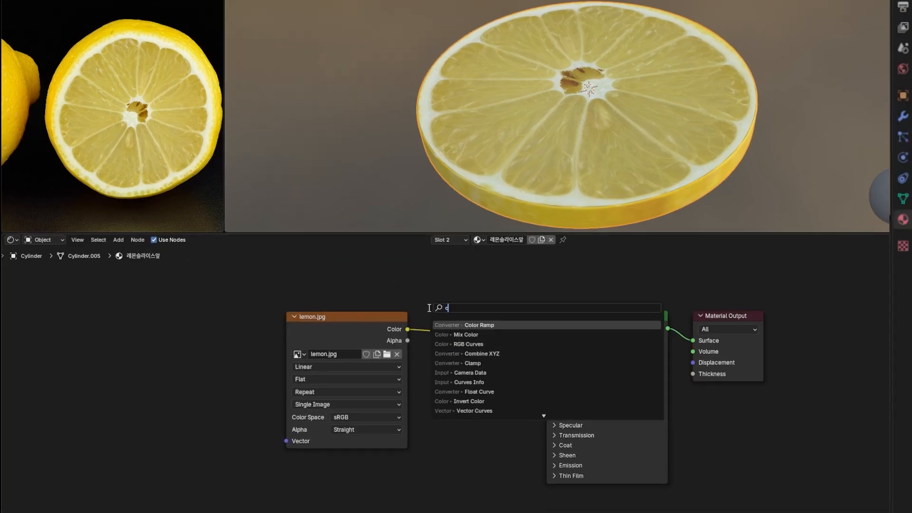
key(Return)
click(408, 289)
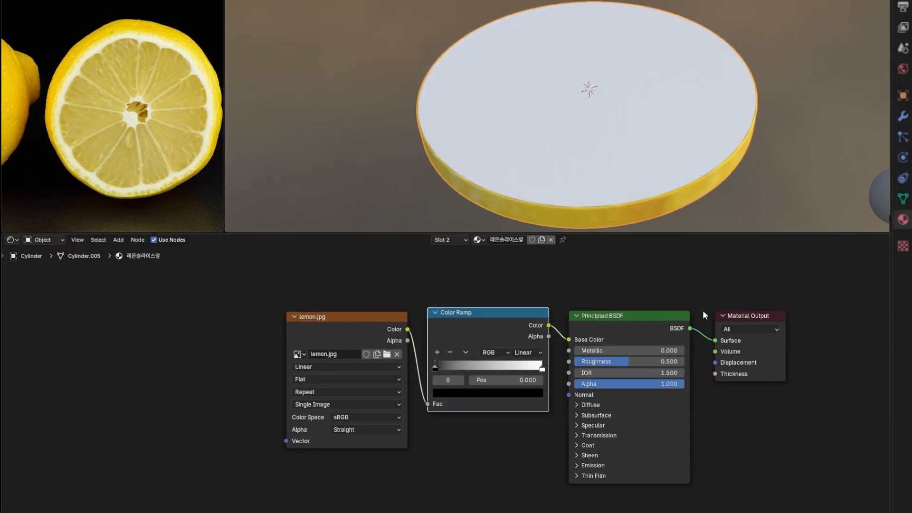
middle_drag(593, 199, 593, 219)
drag(436, 368, 496, 369)
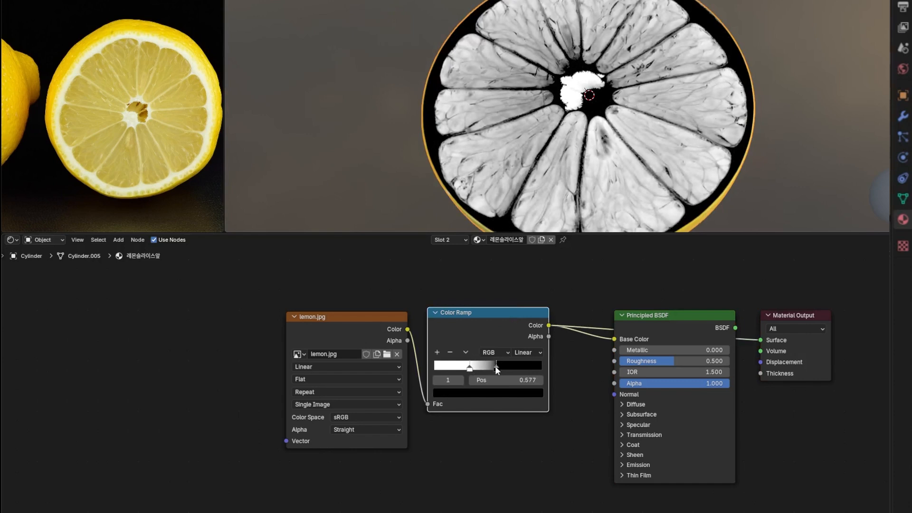
- Feed lemon.jpg straight into Base Color and route the Color Ramp, with its black stop at 0.491, into Roughness
drag(526, 326, 512, 366)
drag(407, 329, 437, 440)
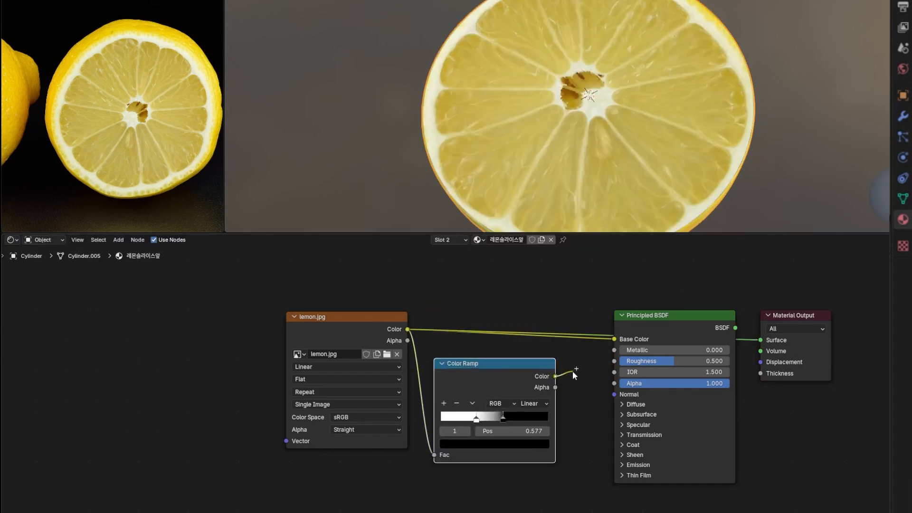
click(660, 326)
mouse_move(684, 80)
middle_down()
mouse_move(668, 85)
mouse_move(686, 76)
middle_up()
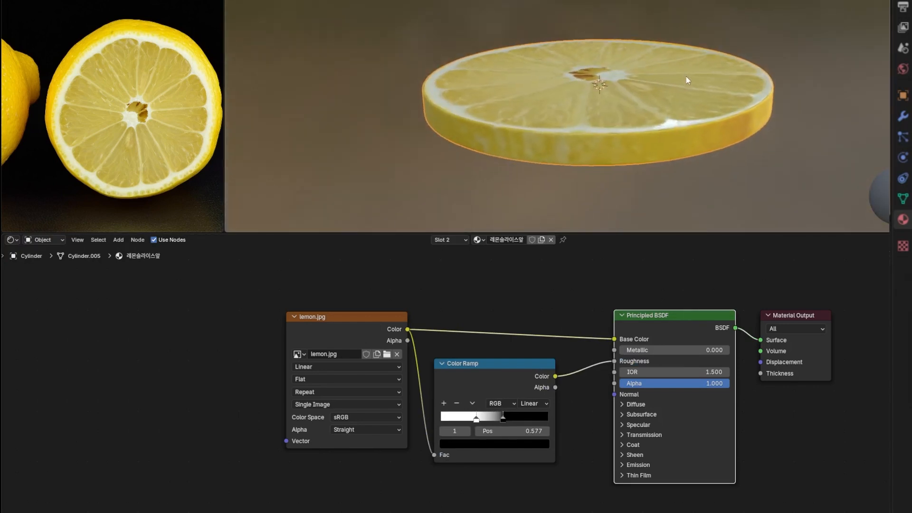
click(525, 363)
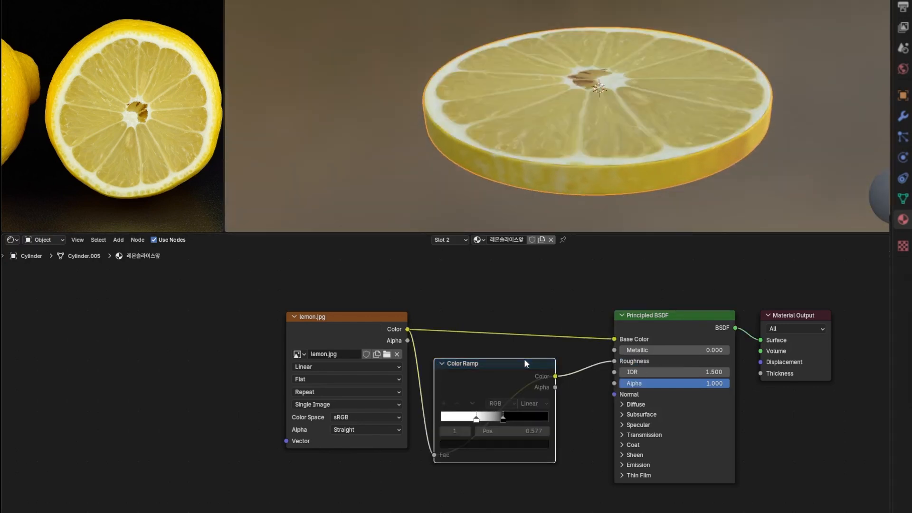
drag(504, 418, 494, 413)
- Add a Bump node, feeding lemon.jpg's Color into its Height and its Normal output into the Principled BSDF's Normal
key(shift+a)
text(bump)
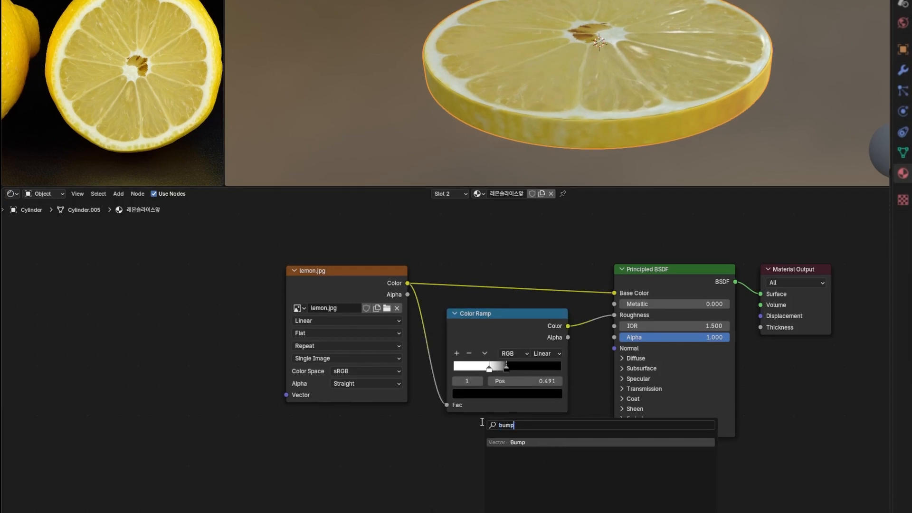
key(Return)
click(457, 423)
drag(408, 284, 457, 488)
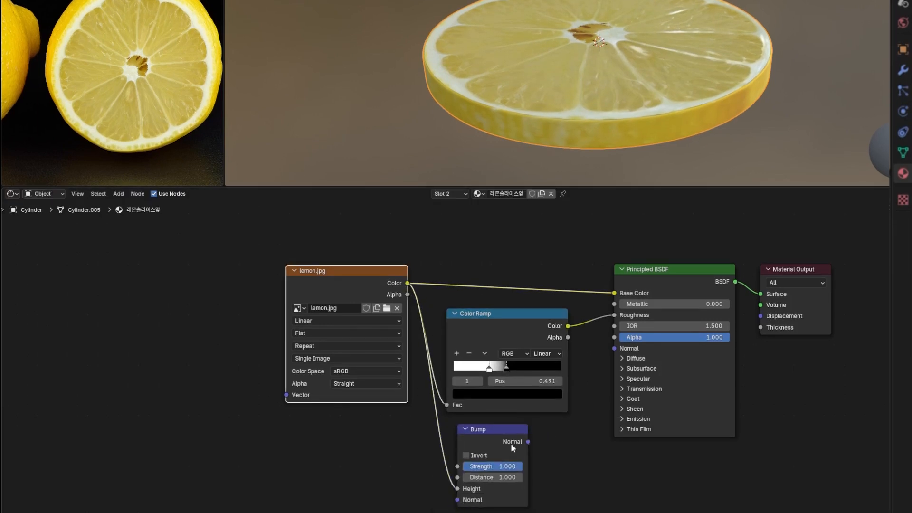
drag(528, 442, 614, 348)
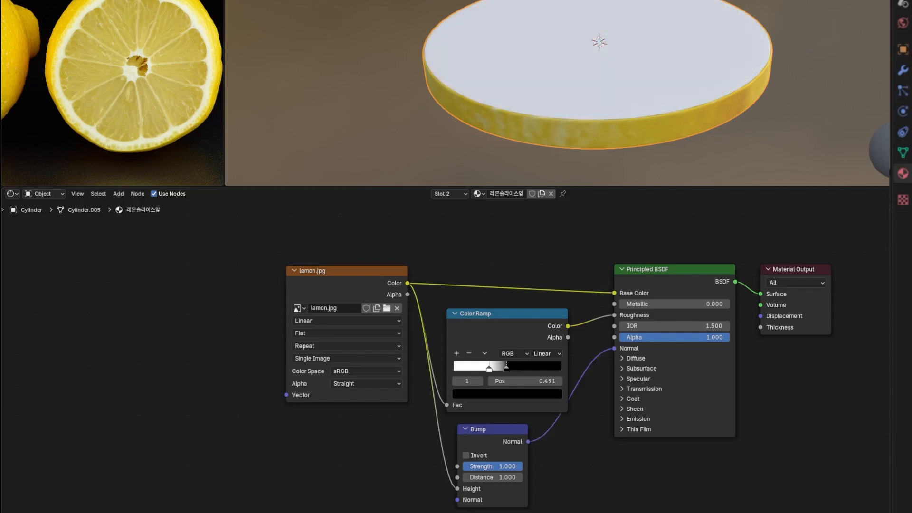
- Set the Bump node's Strength to 0.2 and reduce it to 0.1
click(506, 465)
text(0.2)
key(Return)
click(506, 464)
text(0.1)
key(Return)
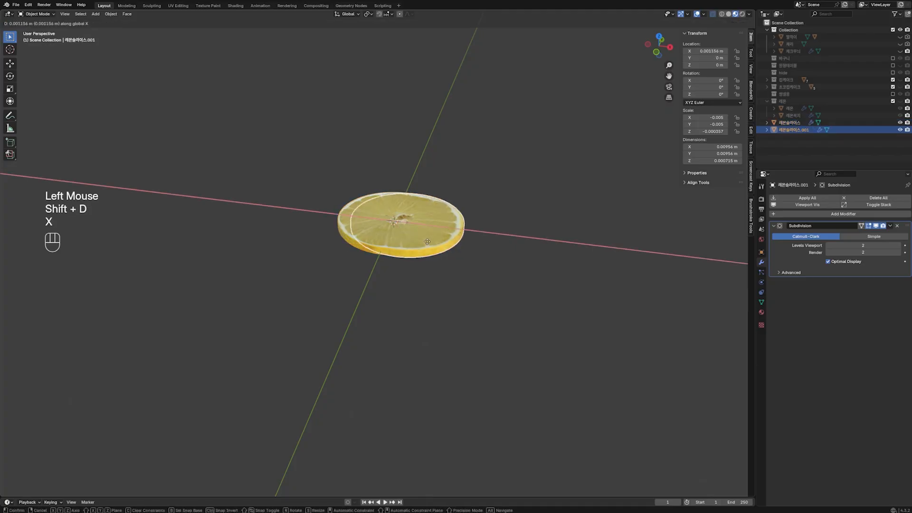
- Place a duplicate of the lemon slice along the X axis and view the second slice's photo-mapped face in Object Mode
click(398, 290)
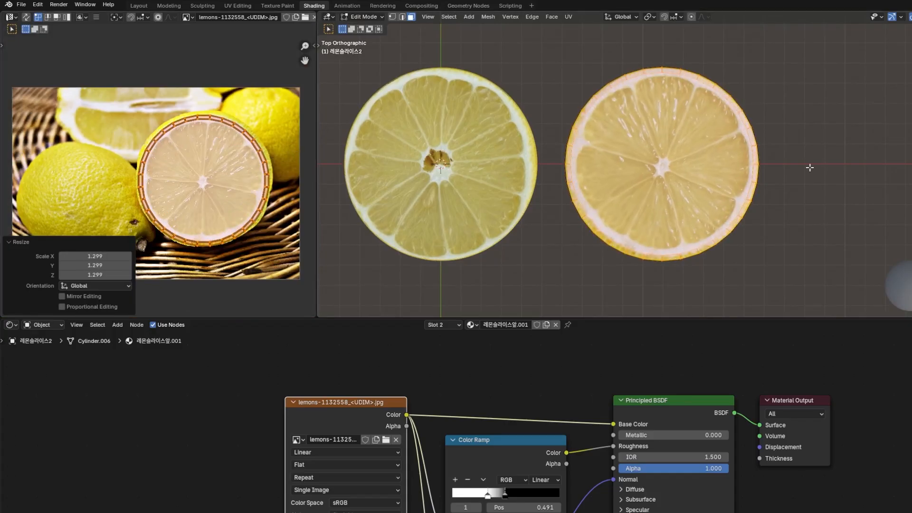
key(Tab)
middle_drag(772, 196, 409, 179)
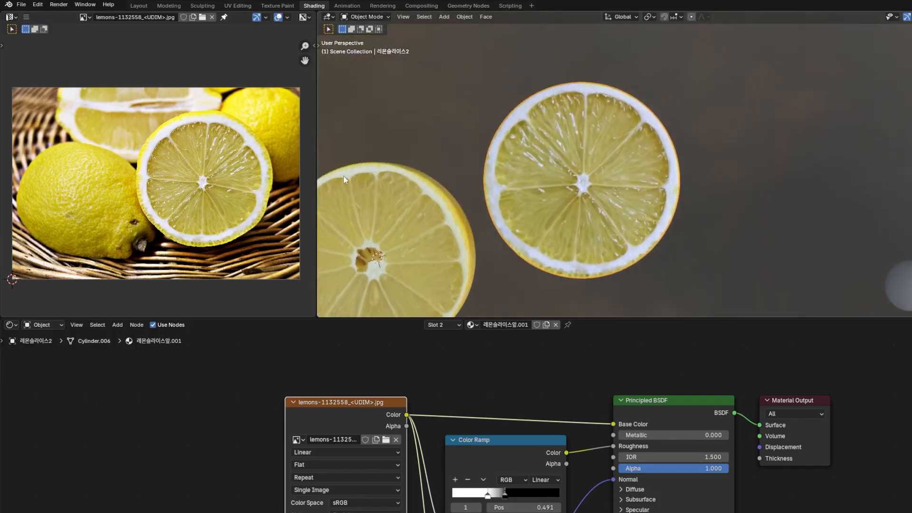
- Add a plane and move its mesh 1 m along Y in Edit Mode
key(shift+a)
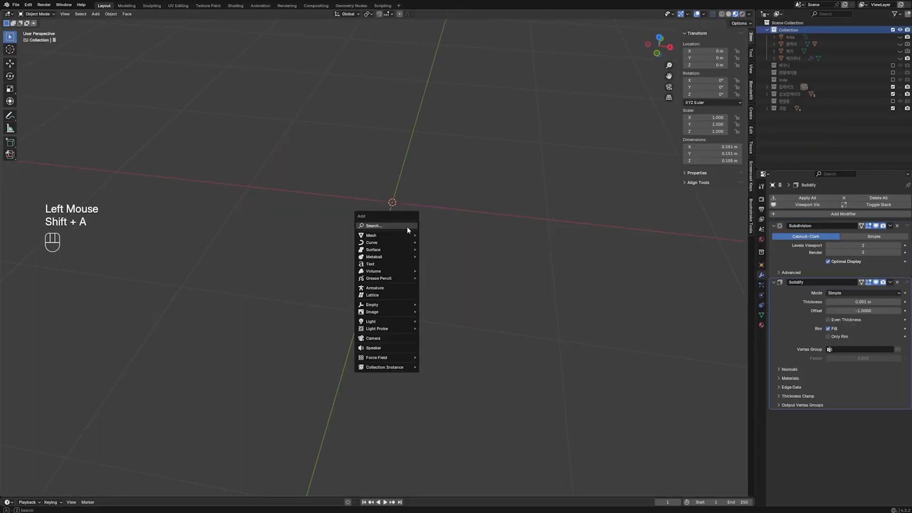
mouse_move(403, 236)
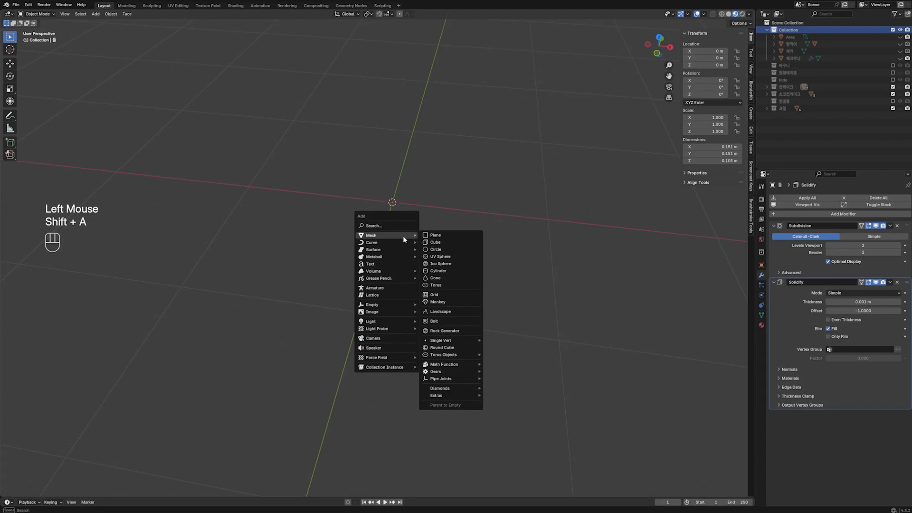
click(460, 235)
key(g)
key(y)
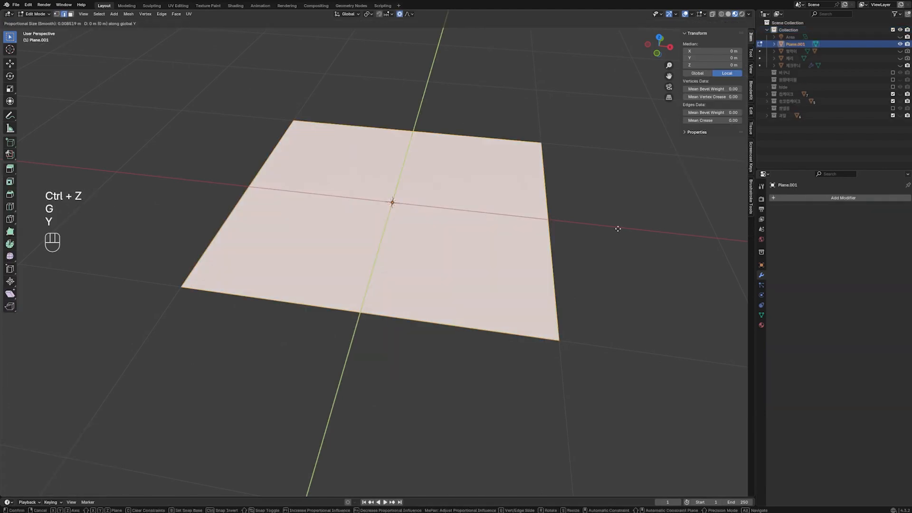
key(KP_1)
key(KP_Enter)
key(Tab)
- Scale the plane object uniformly to about 0.183 in top view
shift+middle_drag(469, 204, 394, 247)
middle_drag(395, 247, 406, 264)
middle_drag(406, 264, 448, 266)
key(KP_7)
scroll(416, 278, down, 3)
key(a)
key(s)
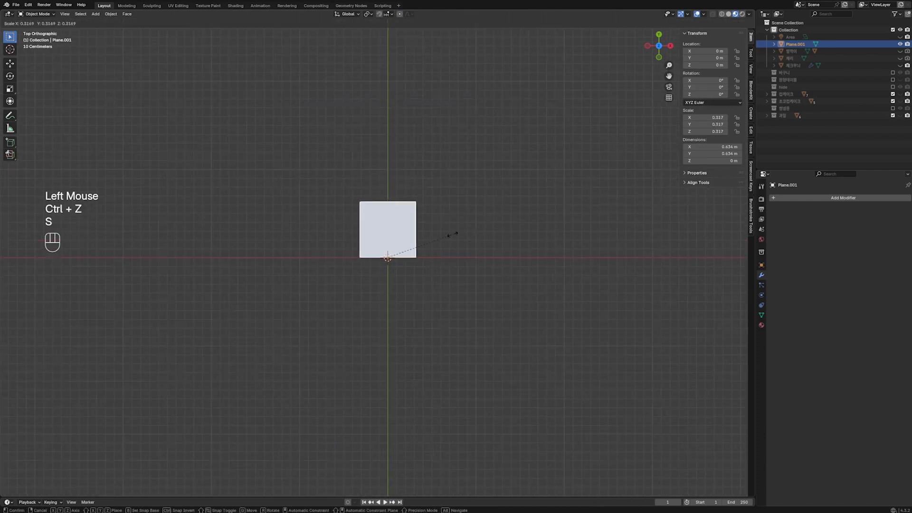
click(422, 245)
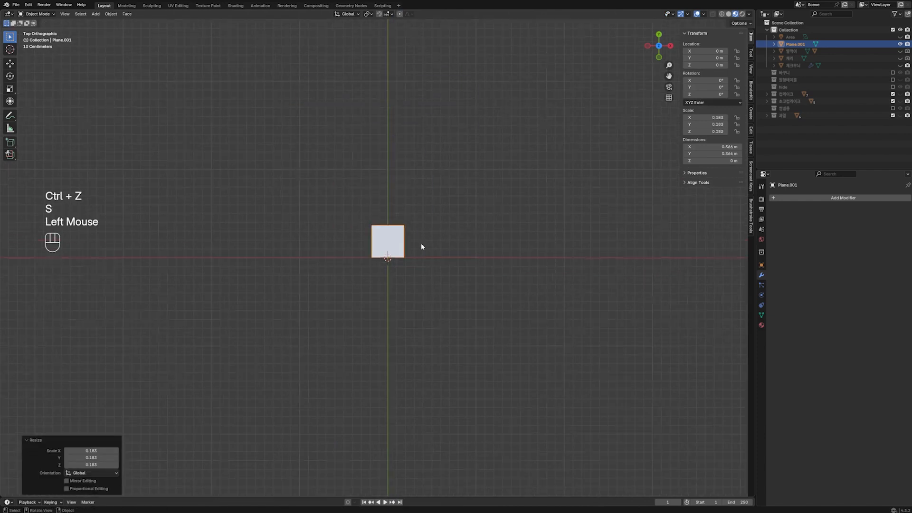
- Apply the plane's rotation and scale
scroll(423, 244, up, 8)
shift+middle_drag(509, 237, 480, 225)
click(436, 163)
key(ctrl+a)
click(403, 165)
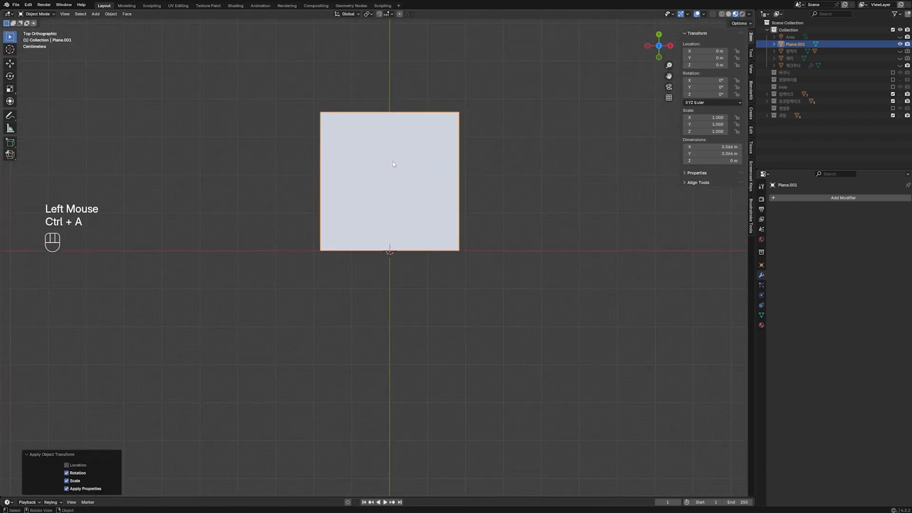
- Add a Mirror modifier to the plane, mirroring on the Y axis instead of X
key(q)
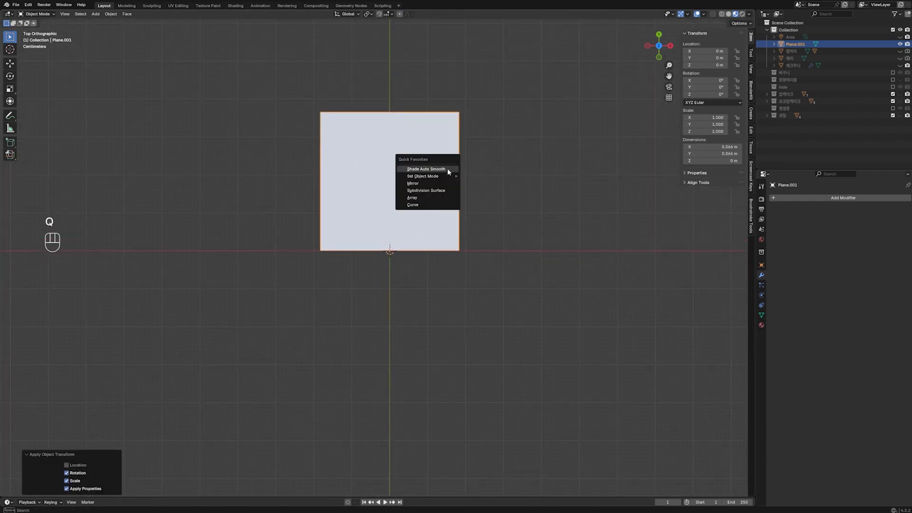
click(422, 181)
click(825, 193)
click(851, 193)
click(499, 338)
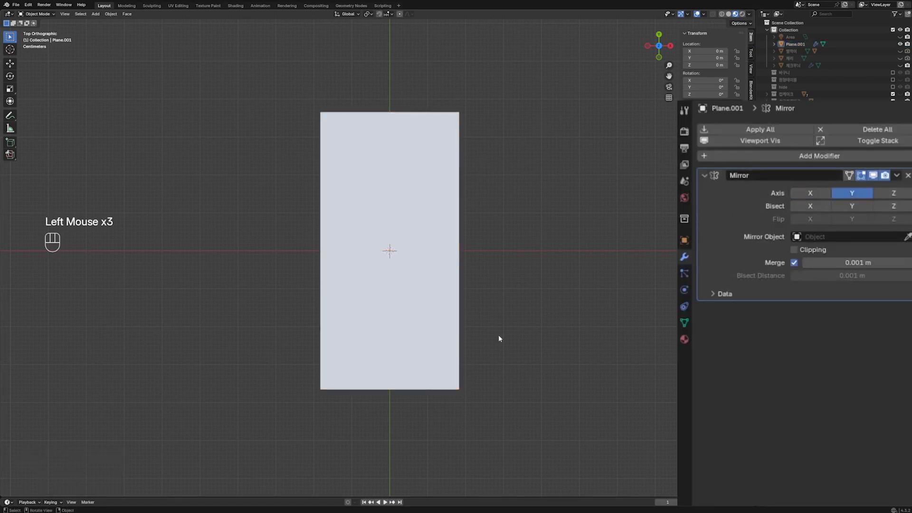
- Move the plane's mesh about 0.0136 m along Y to leave a gap between the mirrored halves
key(Tab)
key(KP_7)
scroll(511, 328, up, 1)
shift+middle_drag(511, 328, 465, 207)
key(g)
key(y)
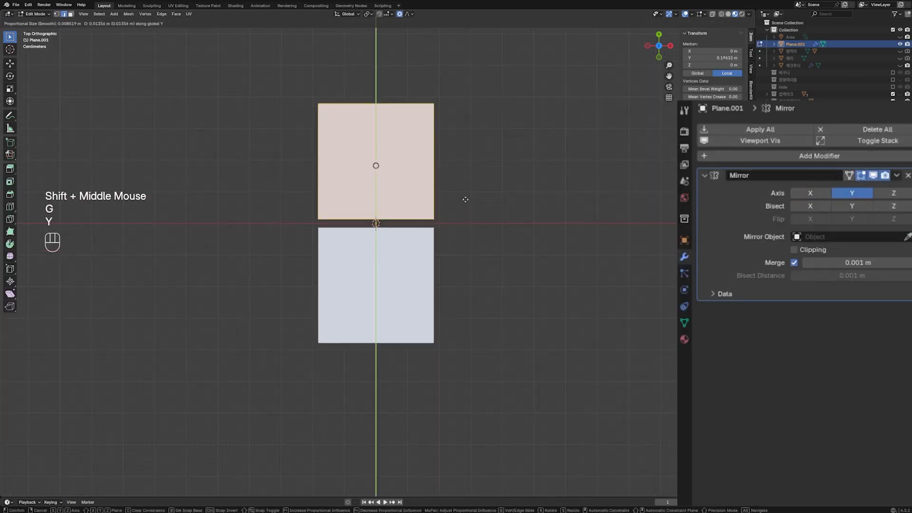
click(466, 199)
- Extrude the plane down about 0.097 m, taper its bottom face to about 0.84 scale, and turn off proportional editing
key(KP_3)
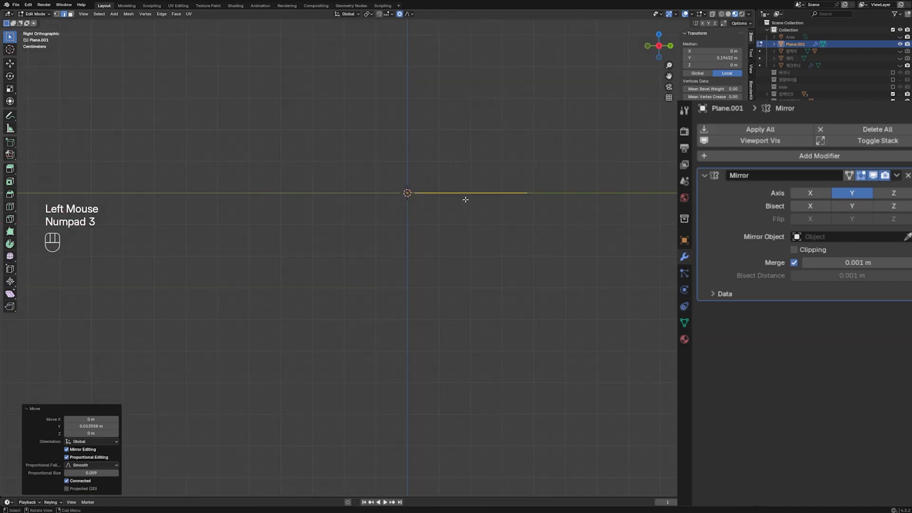
key(e)
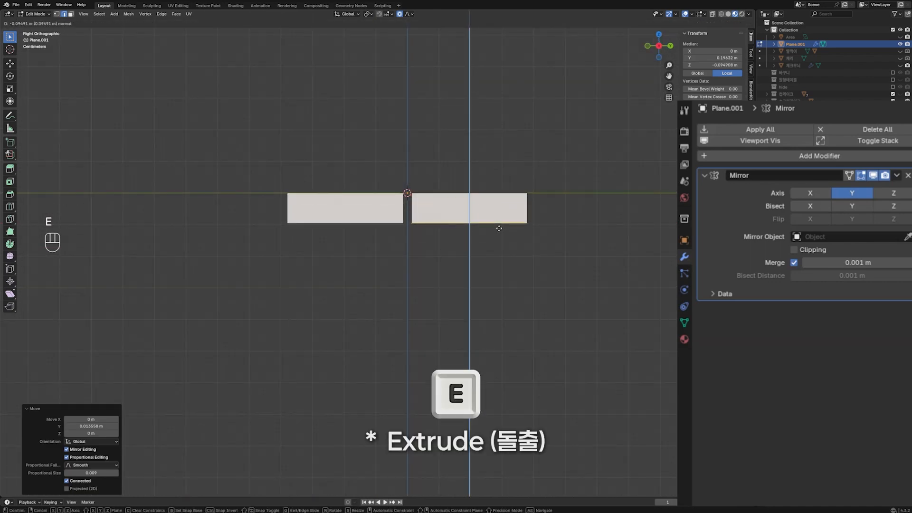
click(499, 229)
key(s)
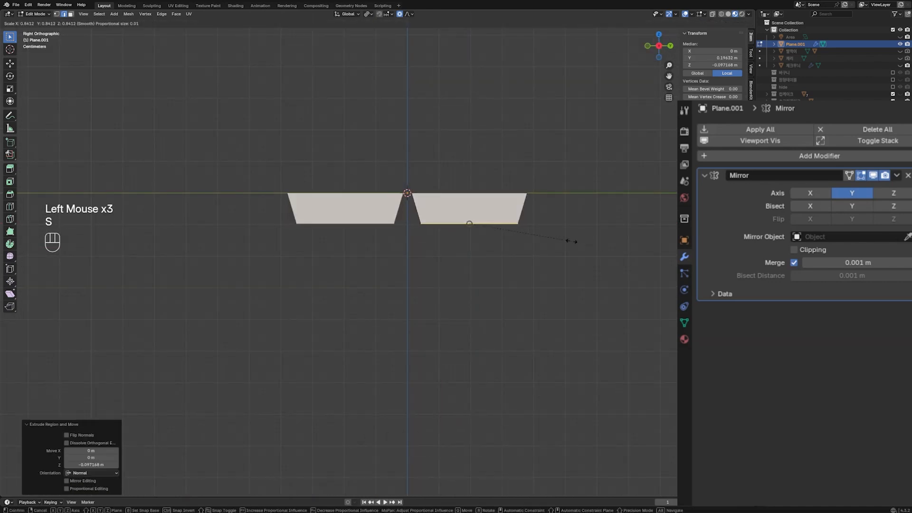
click(569, 240)
click(400, 15)
- Add a level 2 Subdivision modifier to the mirrored blocks and apply Shade Auto Smooth
key(Tab)
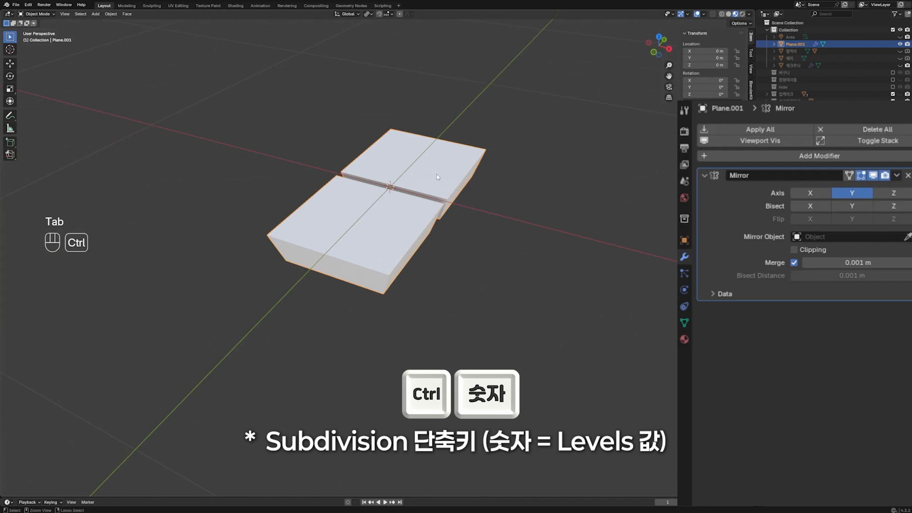
key(ctrl+2)
key(Tab)
key(Tab)
right_click(412, 180)
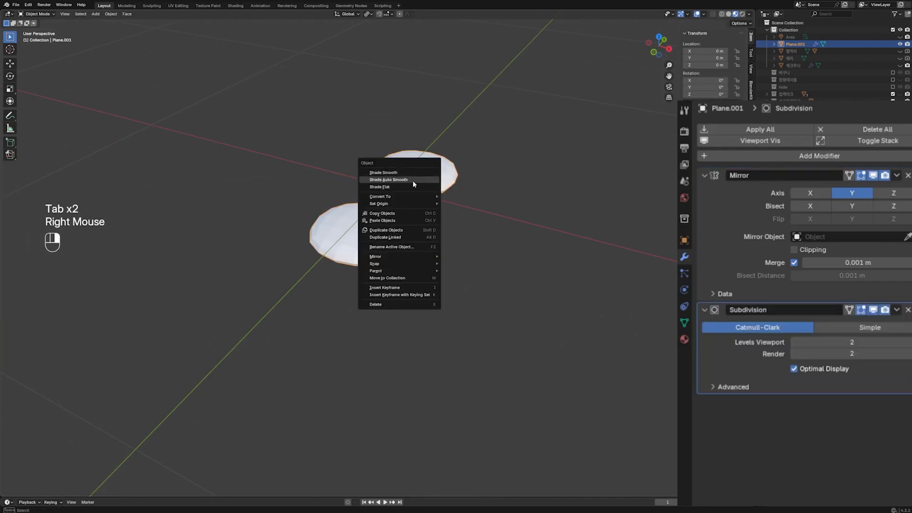
click(412, 180)
- Add two evenly spaced loop cuts to the block, running parallel to the Y axis
key(Tab)
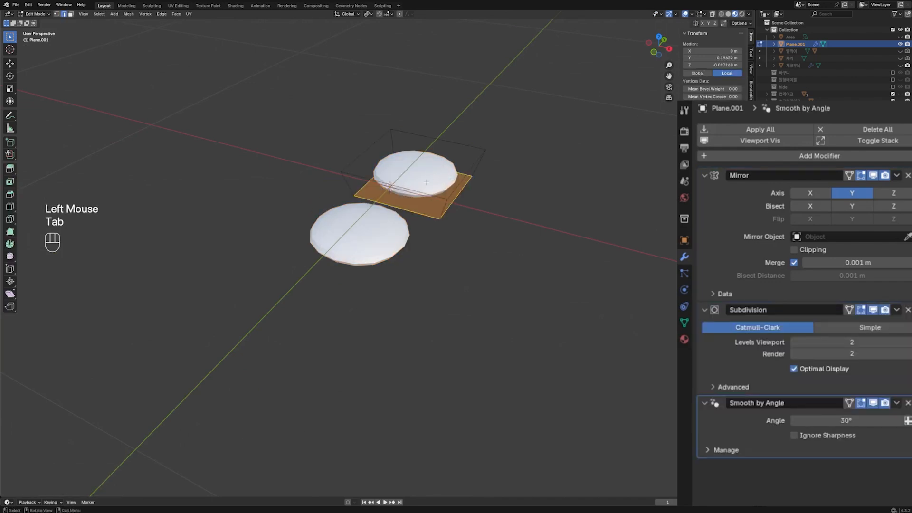
key(ctrl+r)
click(389, 184)
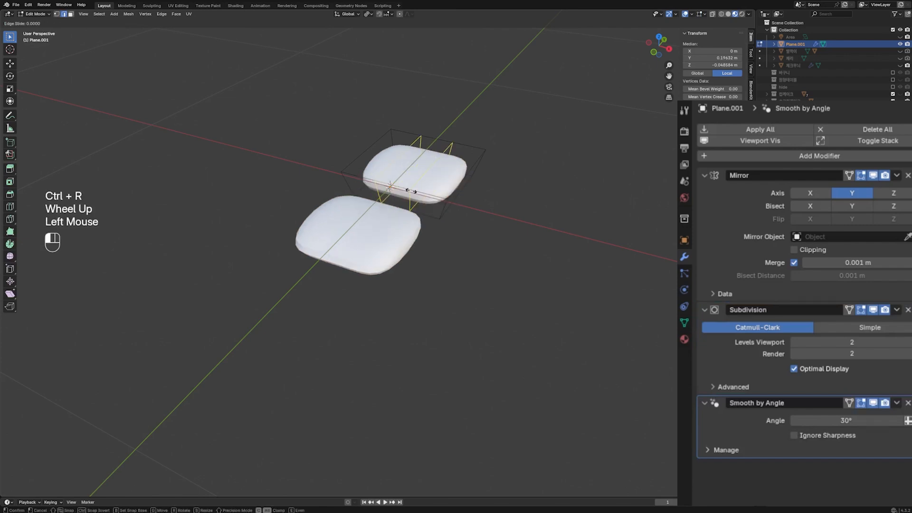
right_click(389, 184)
- Try scaling the two new edge loops along X and undo the change
middle_drag(390, 184, 446, 216)
scroll(467, 196, up, 2)
key(s)
key(x)
click(515, 197)
key(ctrl+z)
- Set the transform pivot to Median Point and spread the block's two edge loops apart along X, toward the outer sides
click(368, 14)
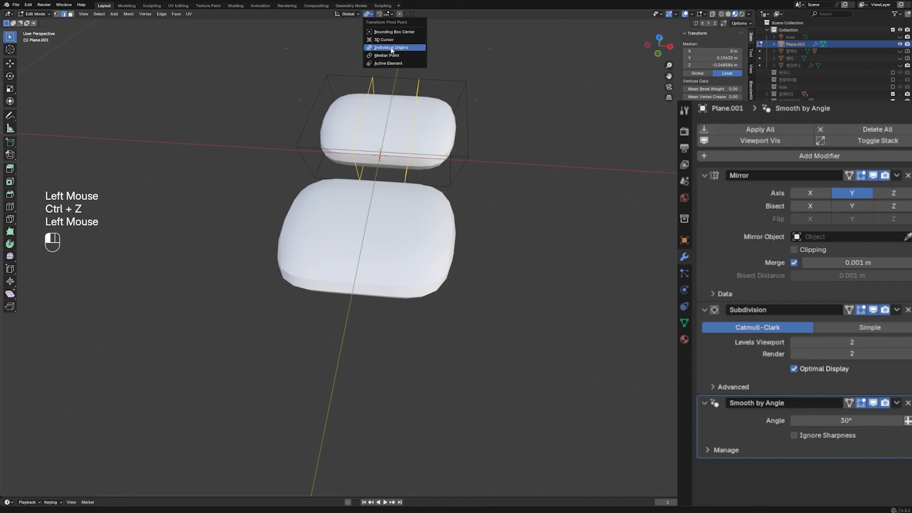
click(387, 56)
key(s)
key(x)
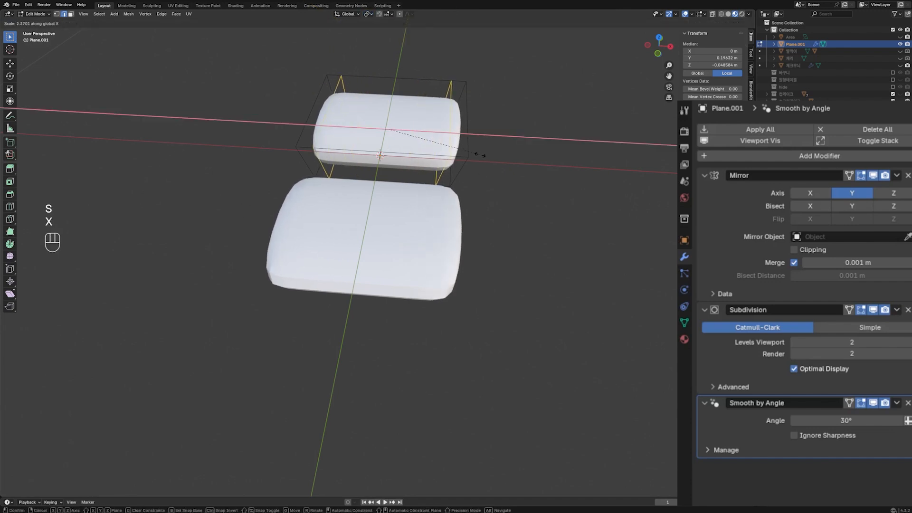
click(469, 153)
key(ctrl+r)
click(451, 119)
right_click(451, 119)
key(ctrl+z)
- Add two loop cuts across the block parallel to X and spread them apart along Y
key(ctrl+r)
click(464, 119)
right_click(479, 116)
key(s)
key(y)
click(264, 172)
- Bevel the block's four upright corner edges by about 0.039 m with 4 segments
click(303, 161)
shift+click(464, 165)
middle_drag(464, 167, 601, 147)
shift+click(280, 314)
middle_drag(380, 299, 473, 311)
scroll(475, 309, down, 1)
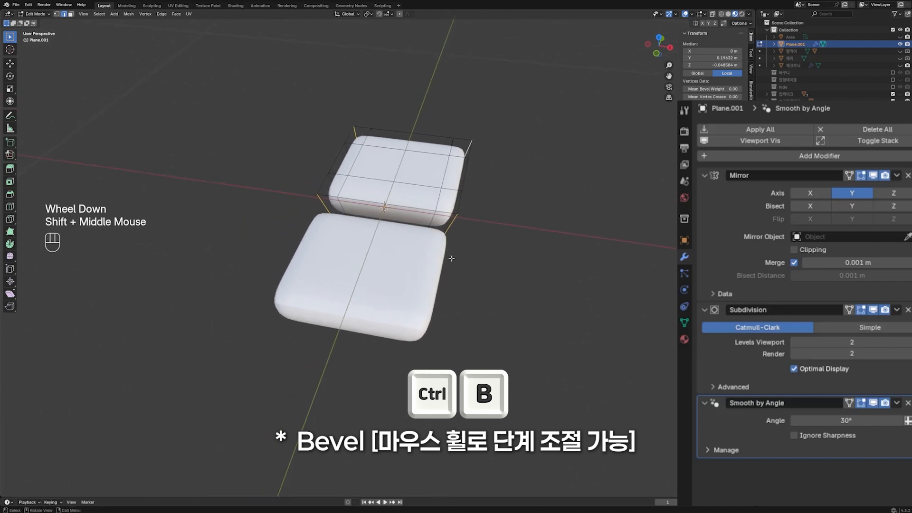
key(ctrl+b)
scroll(484, 248, up, 2)
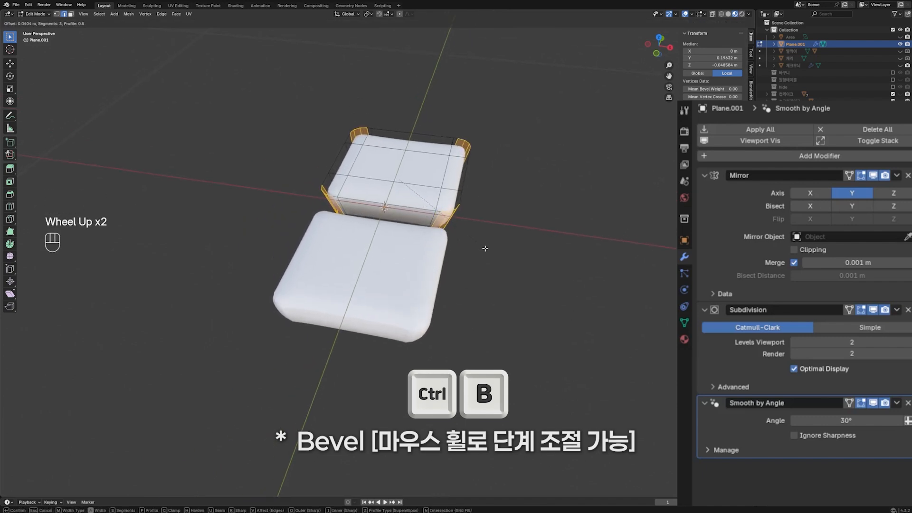
- Add two horizontal loop cuts around the block's side walls
key(ctrl+r)
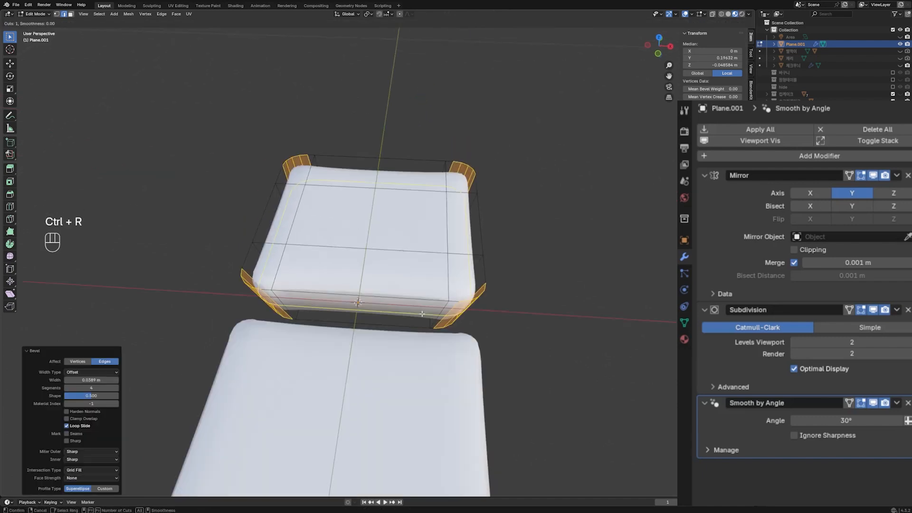
scroll(422, 319, up, 1)
click(422, 320)
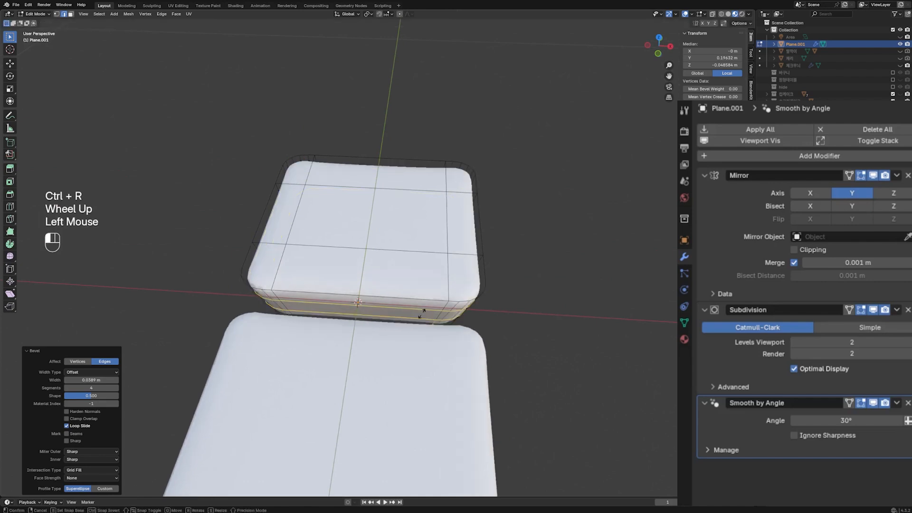
right_click(422, 320)
key(s)
key(ctrl+z)
- Slide the upper side loop close to the top edge and the lower one close to the bottom edge
alt+click(421, 314)
middle_drag(421, 314, 356, 296)
key(g)
key(g)
click(418, 332)
alt+click(427, 346)
key(g)
key(g)
click(463, 354)
middle_drag(463, 354, 331, 289)
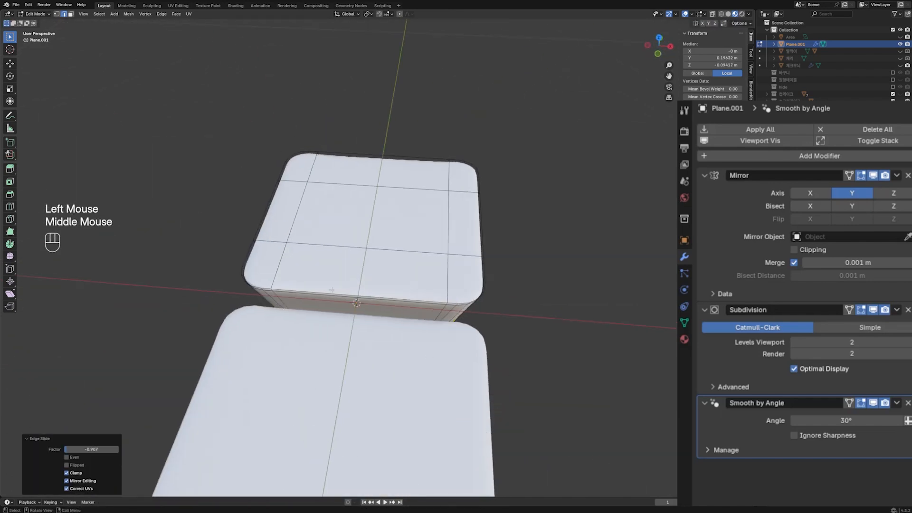
- Dissolve all of the block's top faces into a single face and inset it by about 0.008 m
key(3)
click(359, 218)
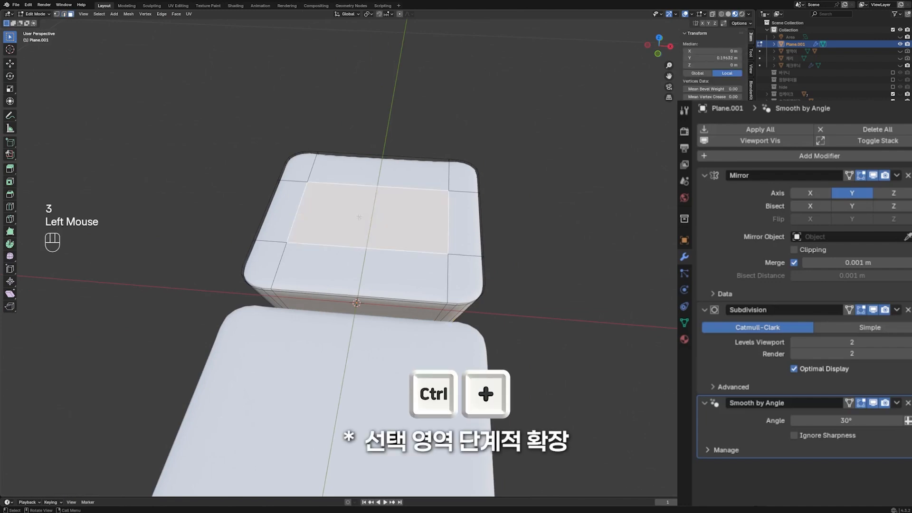
key(ctrl+KP_Add)
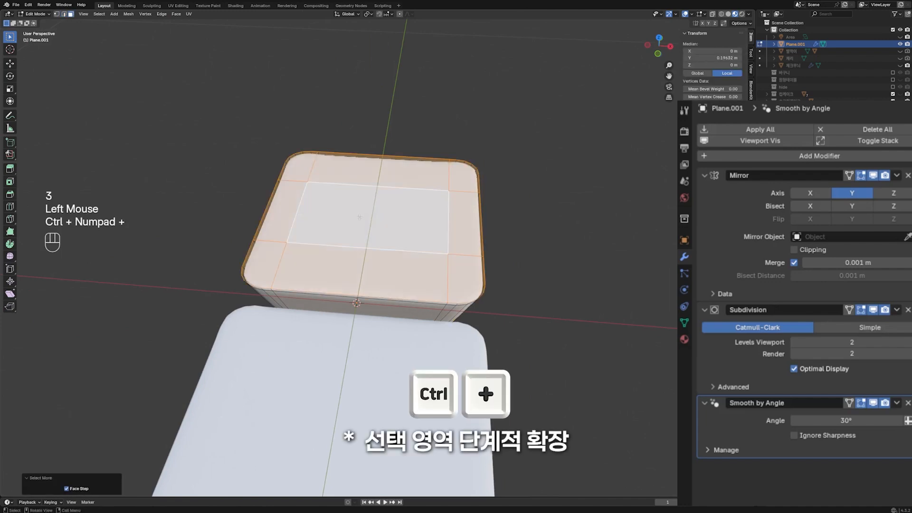
key(ctrl+x)
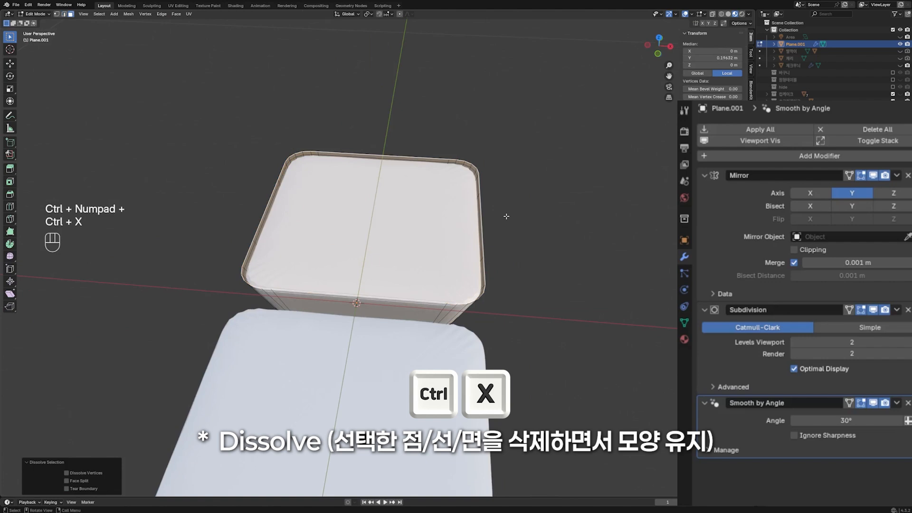
key(i)
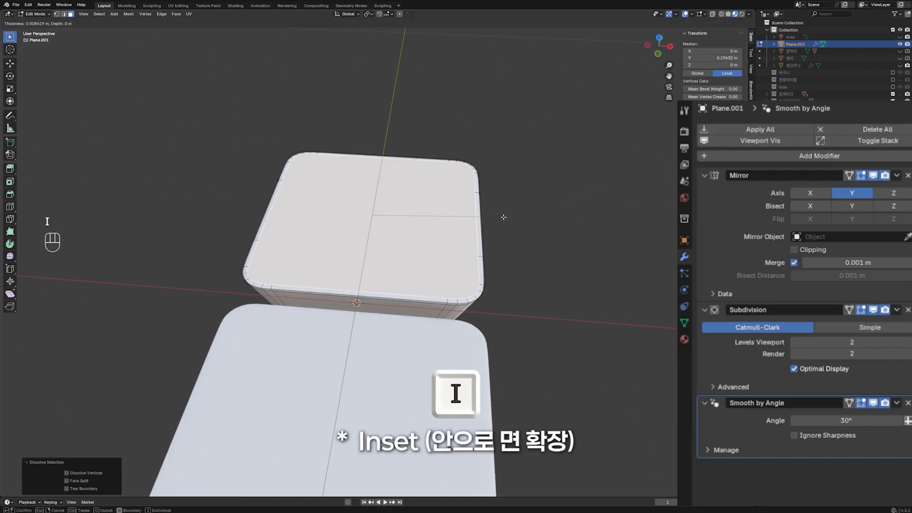
click(503, 217)
scroll(428, 247, down, 2)
middle_drag(504, 217, 494, 304)
- Apply the Mirror modifier in Object Mode and return to editing the mesh
key(Tab)
click(896, 175)
click(830, 189)
key(Tab)
- Extrude each block's top face by 0.01 m, sinking the one on the positive Y side and raising the other
click(393, 189)
middle_drag(396, 236, 427, 248)
scroll(427, 238, down, 1)
scroll(427, 249, up, 2)
key(e)
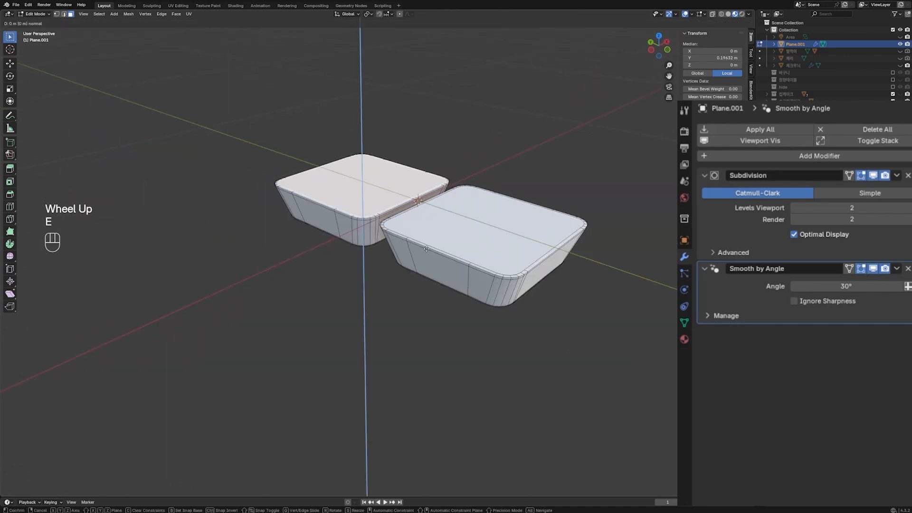
key(KP_Enter)
click(479, 238)
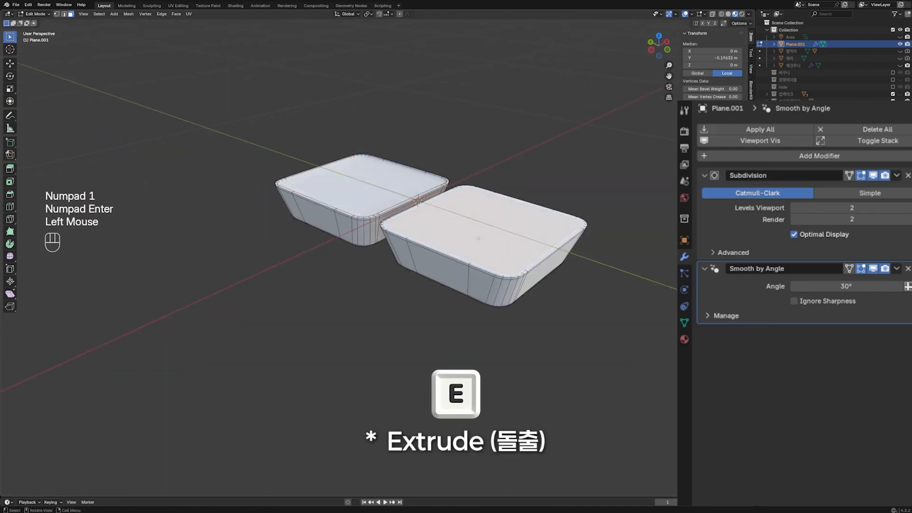
text(e-0.01)
key(KP_Enter)
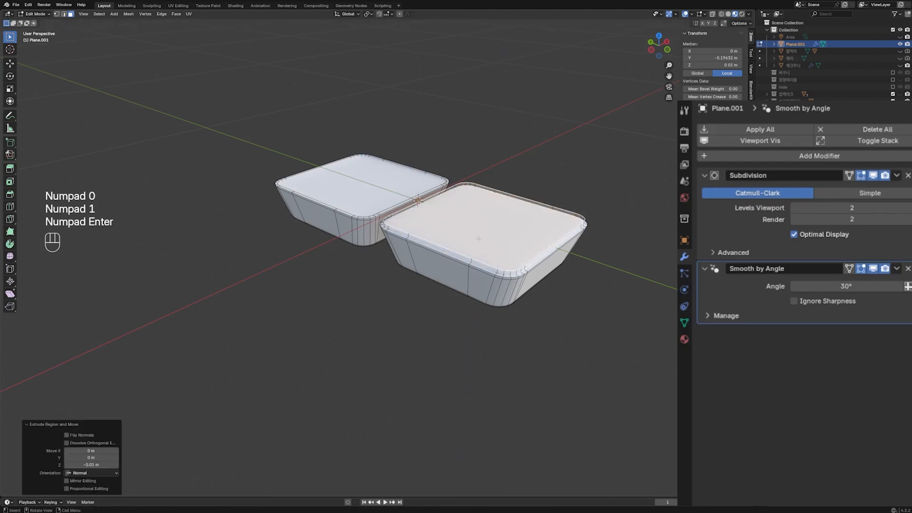
- Select the top faces of both blocks and inset them to form the rims
scroll(460, 233, up, 2)
shift+middle_drag(460, 233, 324, 270)
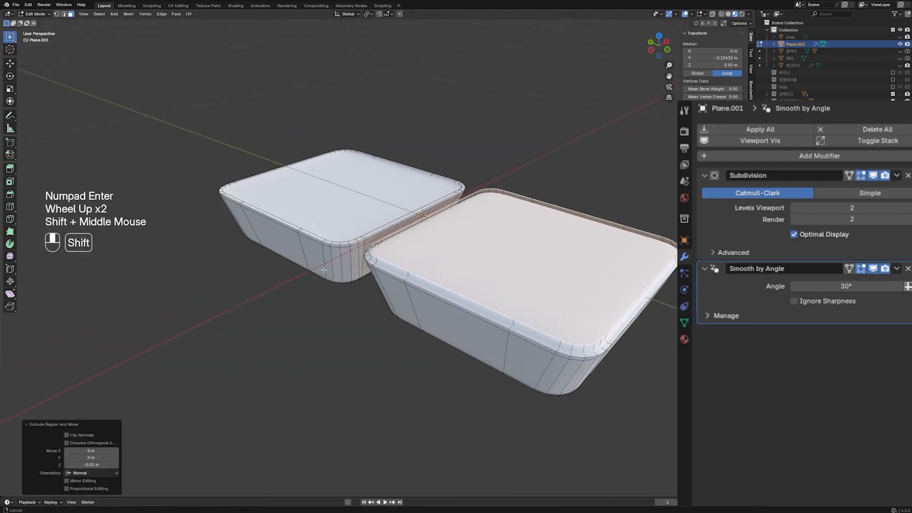
click(370, 199)
key(alt+z)
key(i)
click(612, 255)
key(ctrl+z)
- Extrude both inset faces about 0.1 m down into the blocks in side view and scale them to about 0.9
key(KP_3)
key(alt+z)
key(e)
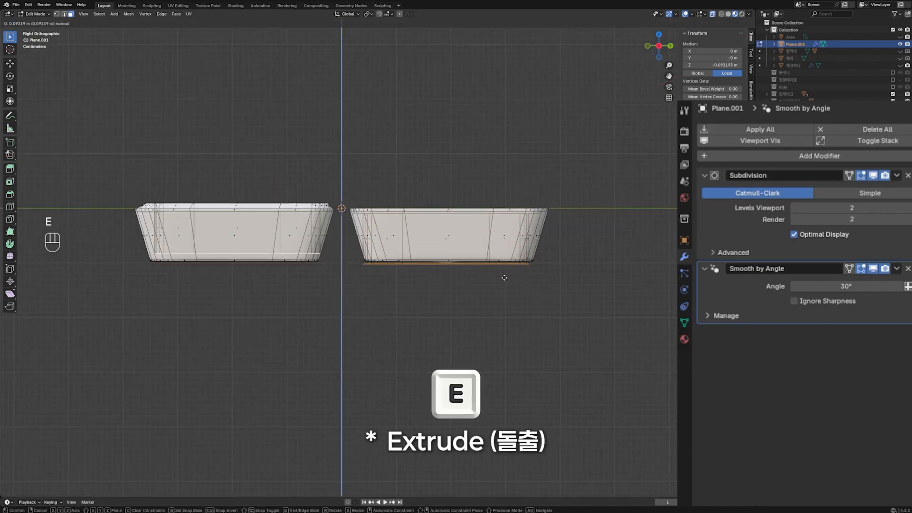
click(505, 282)
key(s)
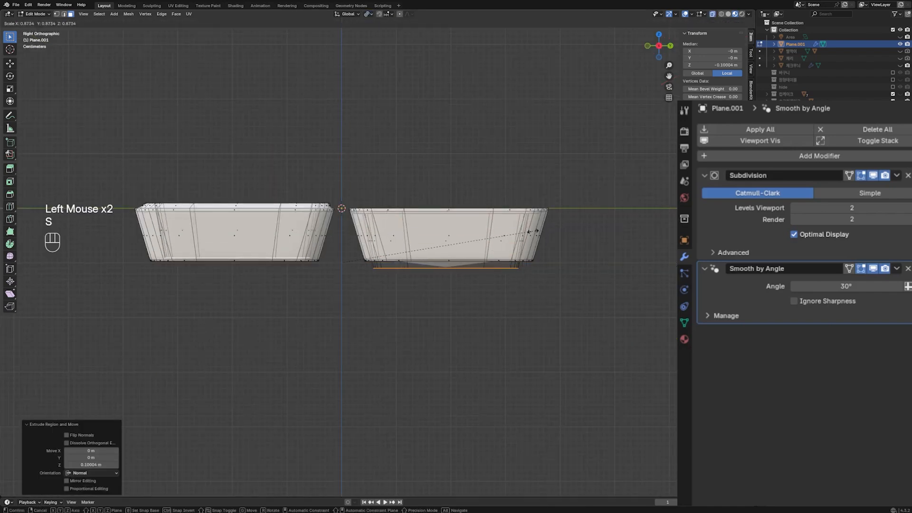
click(538, 233)
- Raise the protruding inner floor of the positive Y tray along Z until it sits inside the tray
click(482, 286)
click(476, 273)
key(g)
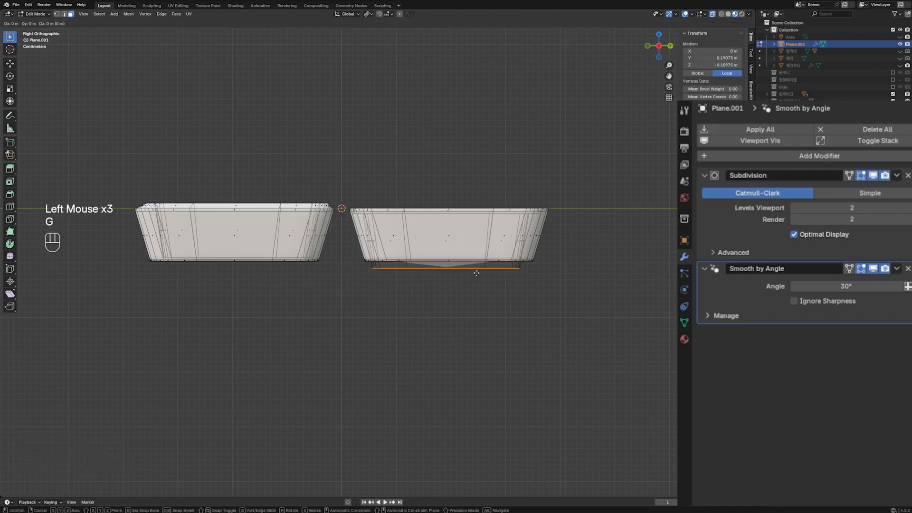
key(z)
click(476, 263)
middle_drag(475, 264, 445, 344)
scroll(421, 319, down, 2)
key(alt+z)
key(Tab)
scroll(446, 344, up, 2)
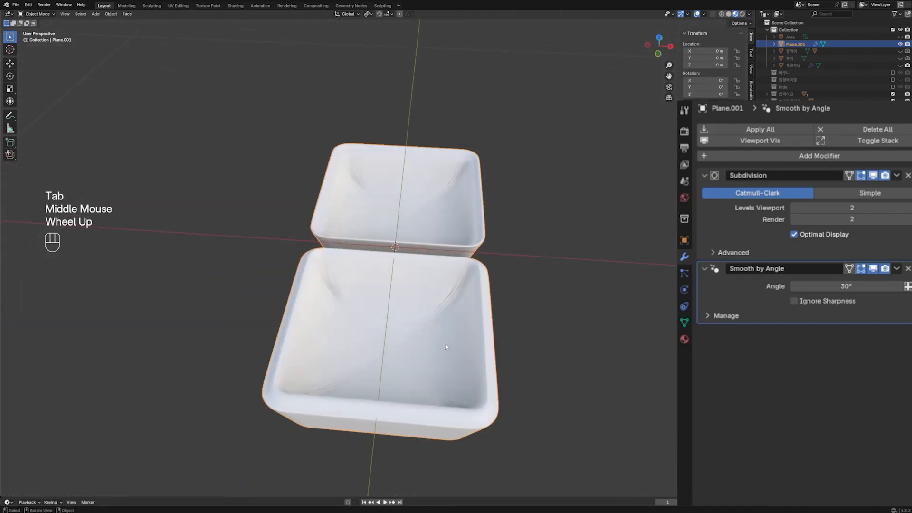
- Inset the floor faces of both trays by about 0.01 m
key(Tab)
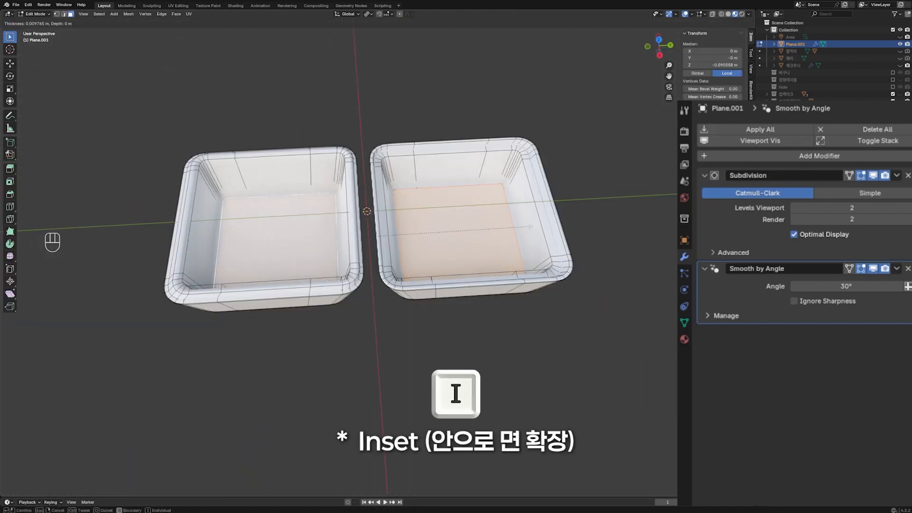
key(Tab)
middle_drag(361, 200, 407, 168)
key(Tab)
- Add horizontal loop cuts around the inner walls of the first tray
key(ctrl+r)
scroll(468, 167, down, 1)
click(468, 167)
right_click(468, 166)
scroll(468, 166, up, 2)
shift+middle_drag(468, 167, 452, 247)
- Slide the first tray's two inner wall loops apart, one toward the floor and one toward the rim
alt+click(452, 221)
key(g)
key(g)
click(452, 241)
alt+click(453, 202)
key(g)
key(g)
click(452, 176)
- Add horizontal loop cuts around the inner walls of the other tray
shift+middle_drag(442, 418, 504, 181)
scroll(504, 182, down, 1)
key(ctrl+r)
scroll(504, 181, up, 1)
right_click(503, 181)
scroll(503, 181, down, 2)
- Slide the other tray's inner wall loops close to its floor and rim edges
alt+click(496, 266)
key(g)
key(g)
click(496, 257)
alt+click(497, 247)
key(g)
key(g)
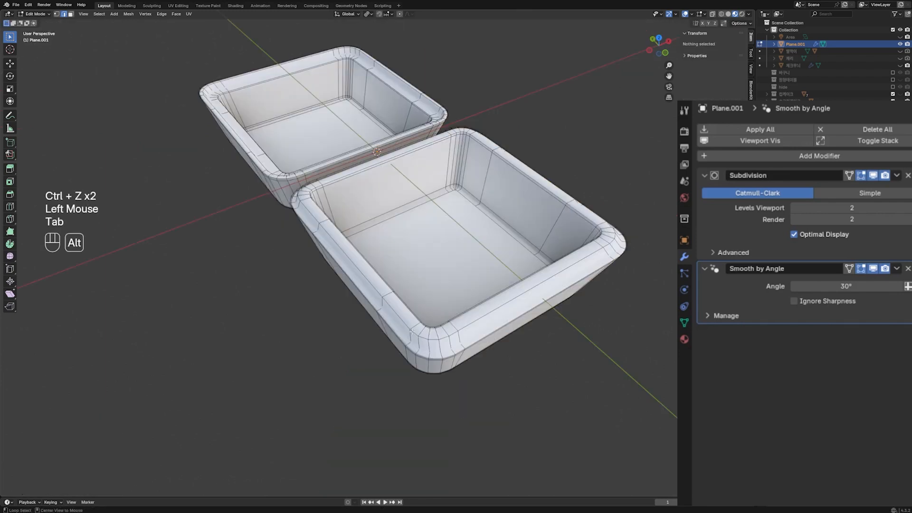
- Select the two rim edge loops of the tray on the negative Y side and set their mean crease to 0.5
alt+click(412, 332)
alt+shift+click(419, 325)
key(ctrl+z)
alt+shift+click(420, 323)
drag(725, 165, 741, 165)
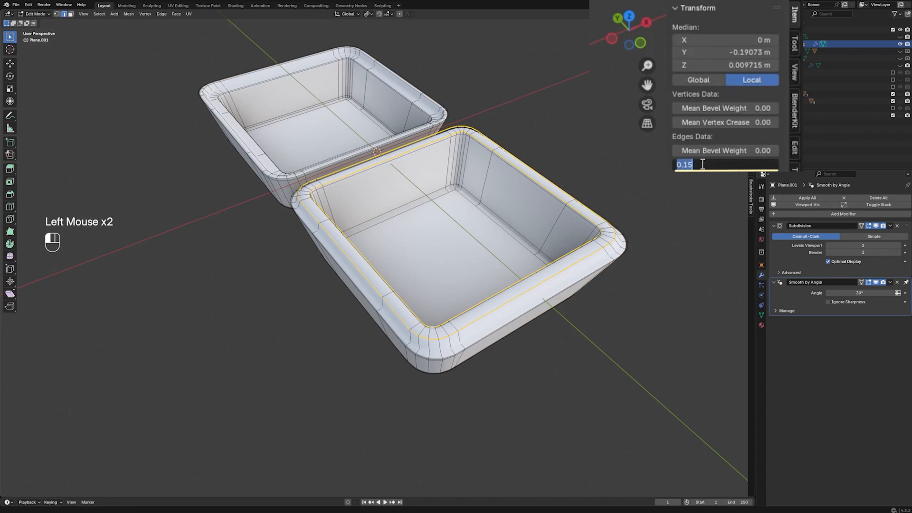
text(.5)
key(Return)
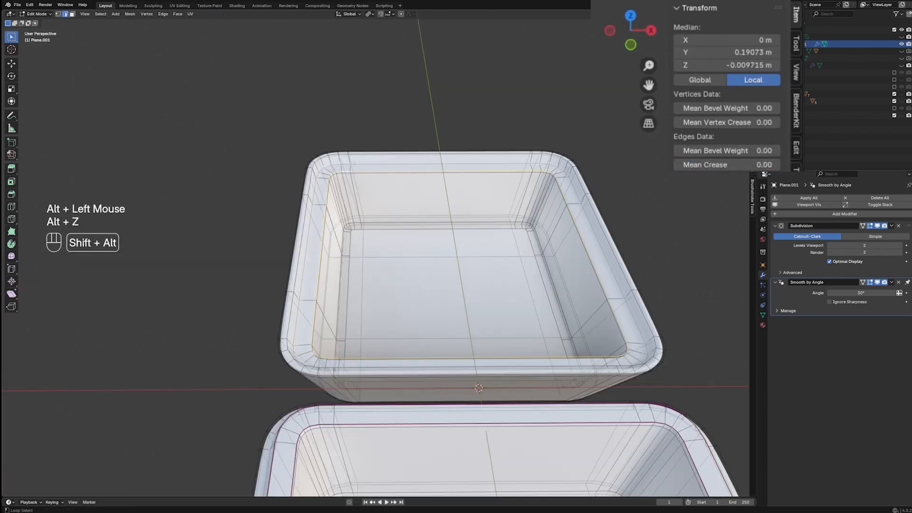
- Set the mean crease of the other tray's rim loops to 0.5 and select the outer rim loops
click(747, 164)
text(0.5)
key(Return)
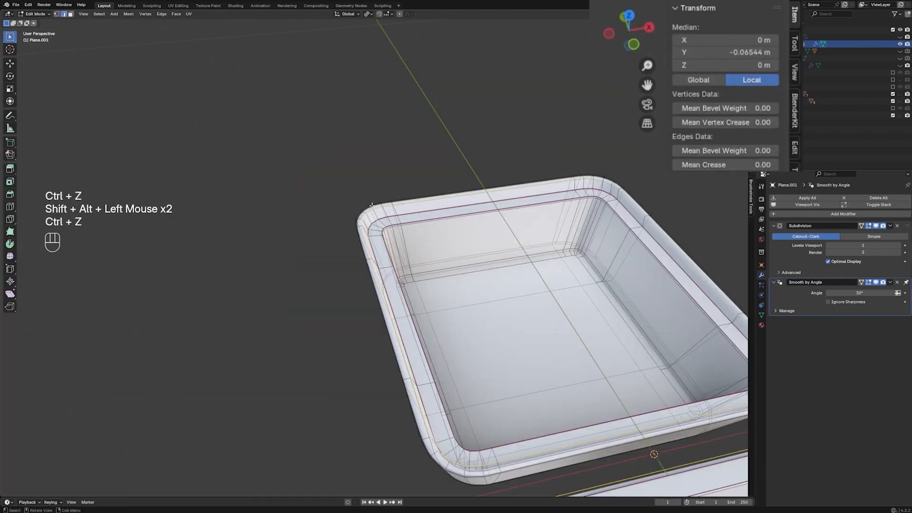
alt+shift+click(371, 205)
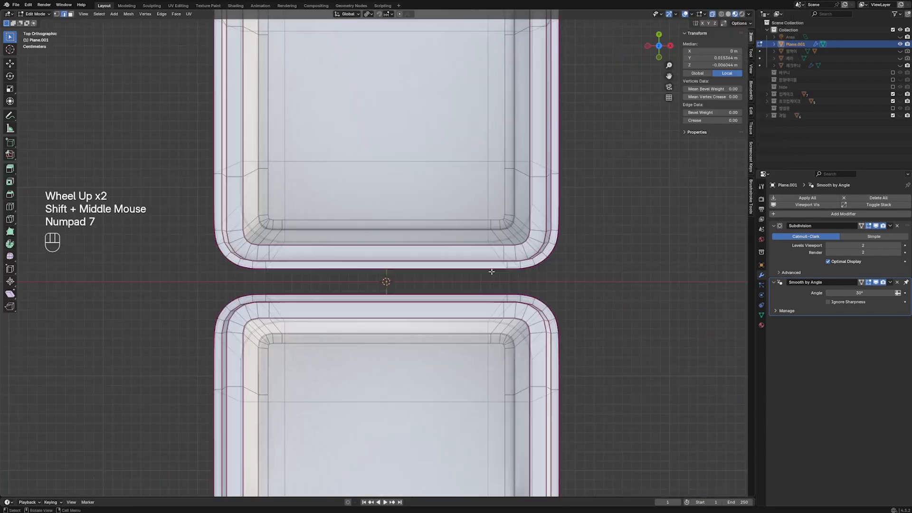
- Extrude the straight rim edge of the positive Y tray, facing the other tray, into the gap in top view
scroll(435, 271, up, 1)
click(441, 270)
key(e)
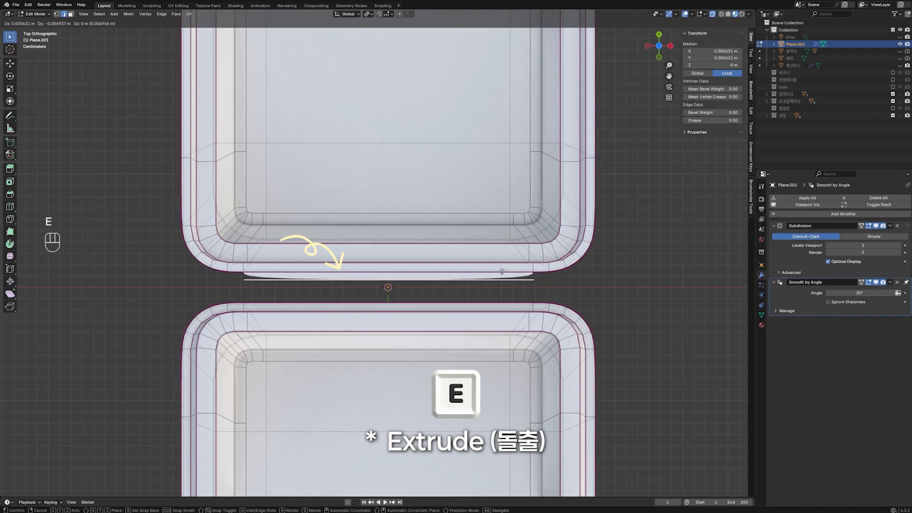
click(502, 282)
- Extrude the opposite tray's facing rim edge along Y into the gap and turn off X-ray display
click(478, 303)
key(e)
key(y)
click(479, 284)
middle_drag(479, 283, 499, 304)
key(Tab)
scroll(468, 291, down, 2)
click(468, 291)
click(699, 14)
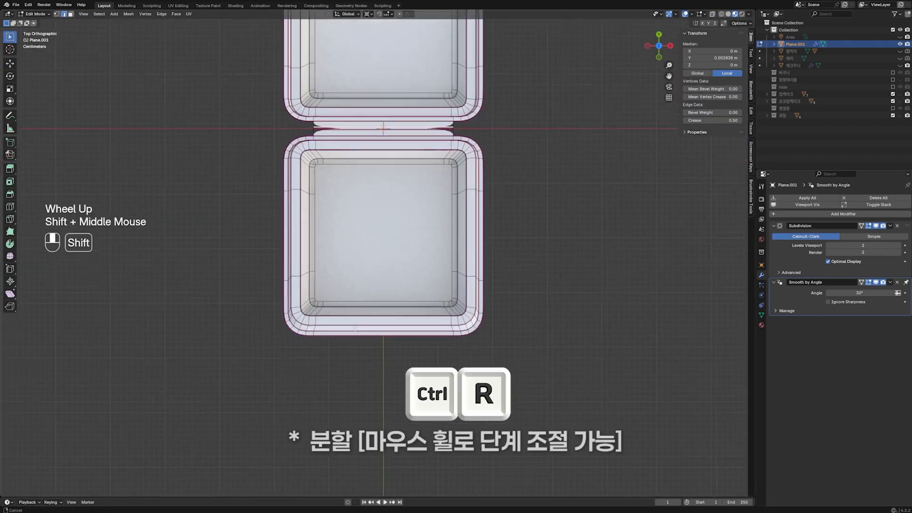
- Add two loop cuts parallel to Y through the front tray's rim, one on each side of its centre line
scroll(375, 214, up, 2)
shift+middle_drag(375, 266, 371, 181)
key(ctrl+r)
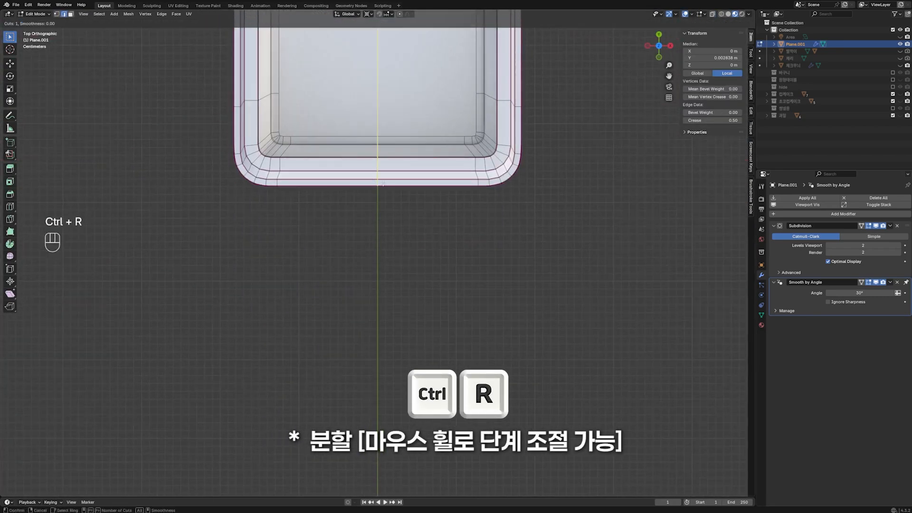
click(379, 181)
click(350, 183)
key(ctrl+r)
click(394, 182)
click(392, 182)
shift+middle_drag(391, 182, 443, 356)
scroll(444, 356, down, 2)
scroll(444, 357, up, 1)
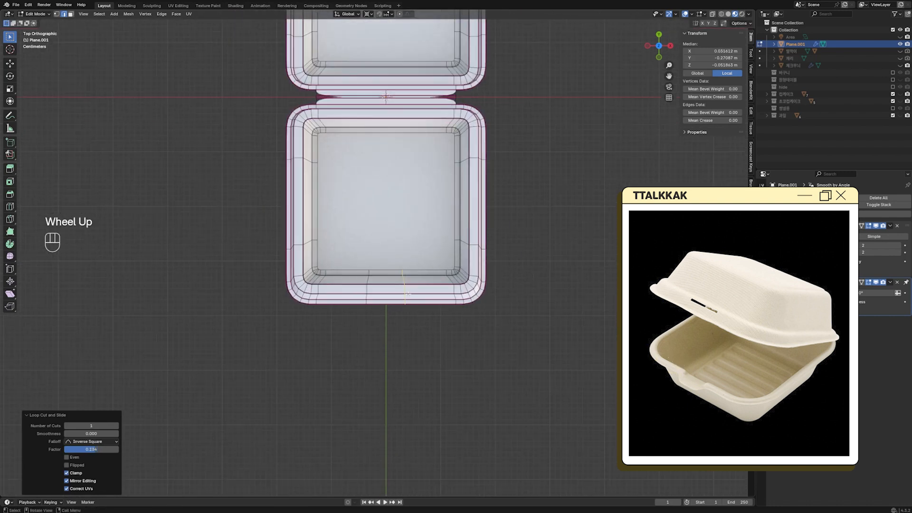
- Undo the last loop cut adjustments and cut a new loop parallel to Y through the front rim, sliding it beside the centre line
key(ctrl+z)
key(ctrl+z)
key(ctrl+r)
click(381, 299)
click(401, 301)
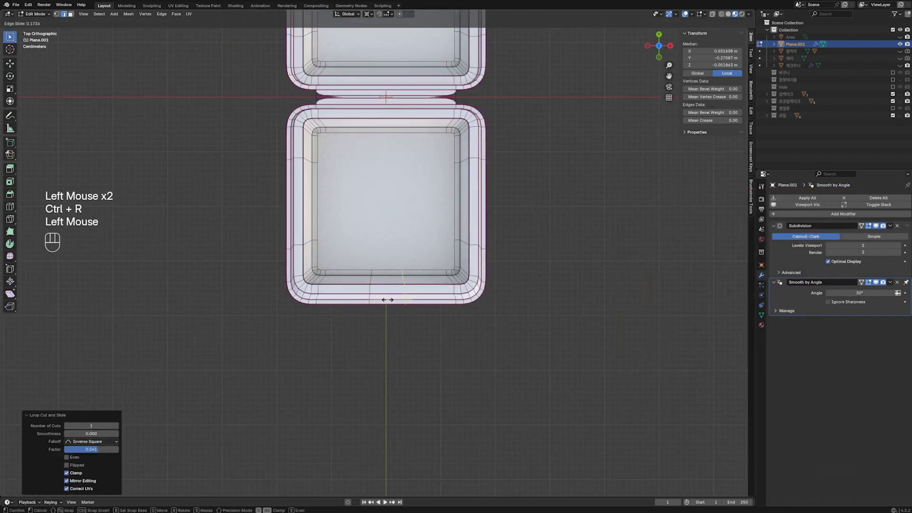
- Extrude the front rim edge between the two cuts outward along Y into a tab and extrude the tab for thickness
scroll(401, 301, up, 2)
shift+middle_drag(402, 300, 414, 368)
click(412, 376)
key(e)
key(y)
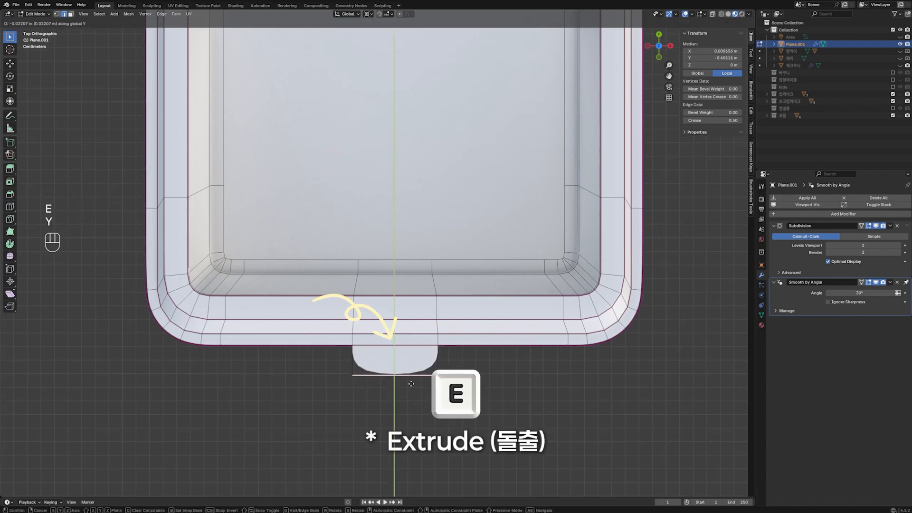
click(414, 377)
key(ctrl+z)
middle_drag(414, 378, 422, 241)
key(e)
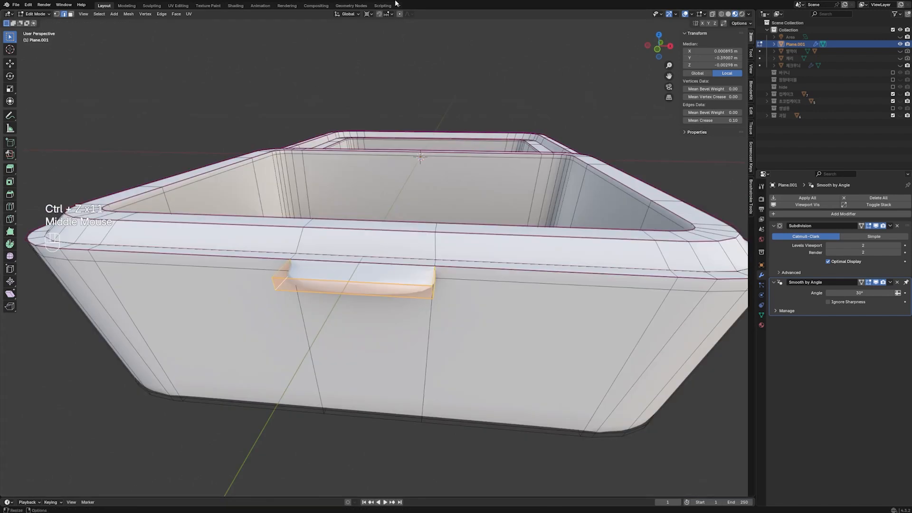
- Change the pivot point, add a centred loop cut to the front tab and scale it along Z
click(368, 14)
click(387, 56)
middle_drag(303, 259, 329, 216)
key(ctrl+r)
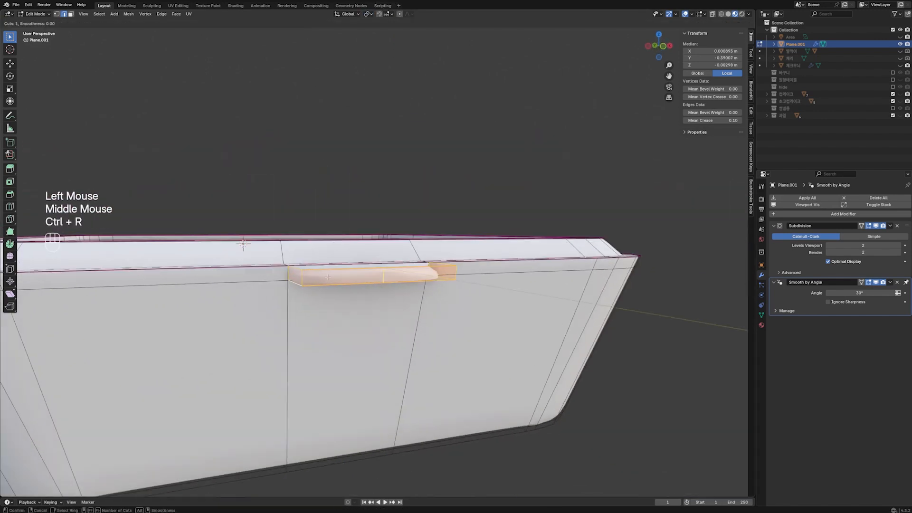
click(300, 278)
right_click(300, 278)
key(s)
key(z)
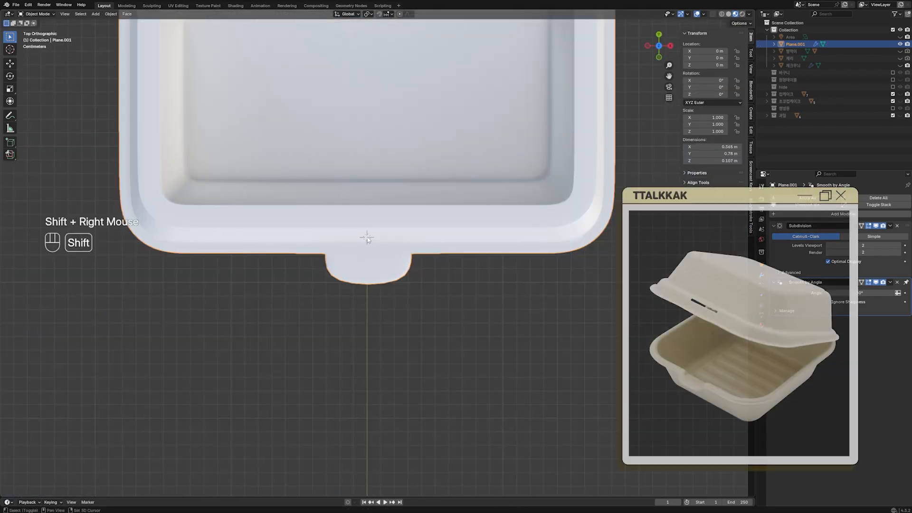
- Add a cube at the 3D cursor on the front rim and scale it down to about 0.0475 m
key(shift+a)
mouse_move(349, 235)
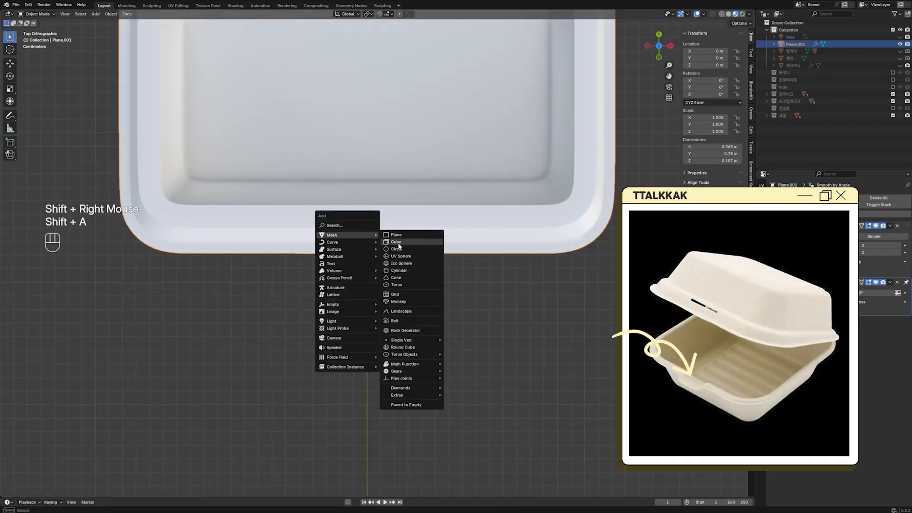
click(399, 241)
key(s)
click(415, 238)
key(s)
click(414, 238)
- Raise the cube along Z over the front rim and centre it along X on the tab
middle_drag(413, 238, 374, 193)
key(g)
key(z)
click(421, 223)
key(KP_7)
key(g)
key(x)
click(418, 219)
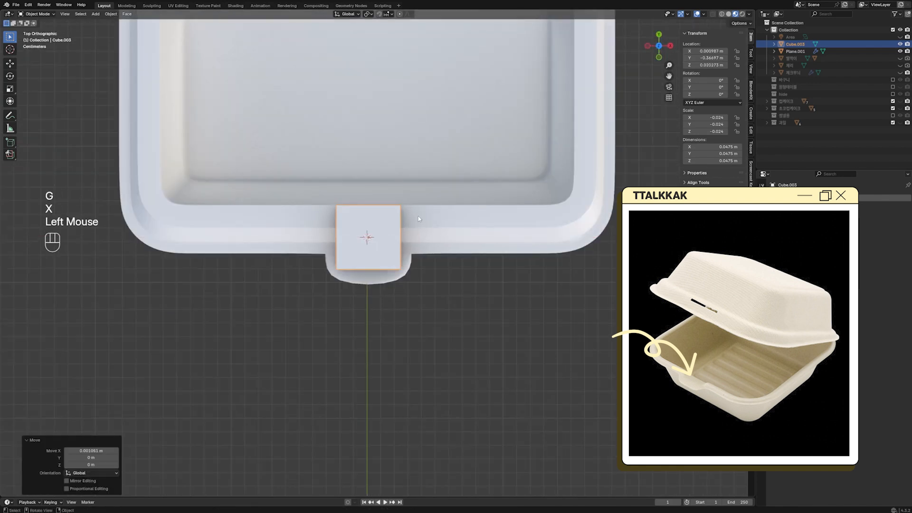
- Stretch the cube along Y to about 0.056 m and shift it along Y across the front rim
key(s)
key(y)
click(426, 209)
key(g)
key(y)
click(424, 202)
- Bevel all edges of the cube in Edit Mode and return to Object Mode
key(Tab)
middle_drag(424, 202, 369, 252)
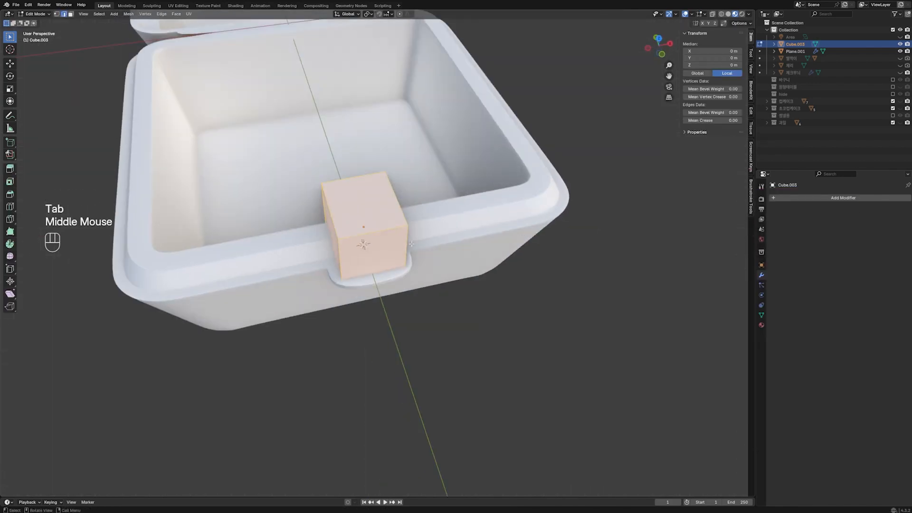
key(ctrl+b)
click(459, 236)
key(Tab)
- Cut the cube out of the container's front rim above the tab with a Boolean Difference
middle_drag(458, 236, 425, 259)
shift+click(424, 259)
click(400, 239)
shift+click(444, 260)
key(ctrl+KP_Subtract)
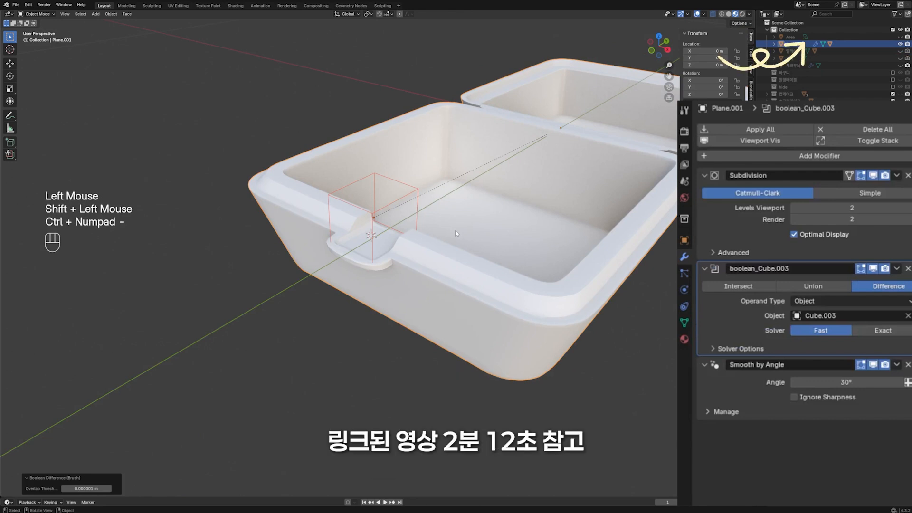
click(457, 232)
mouse_move(457, 231)
middle_down()
mouse_move(523, 273)
mouse_move(420, 298)
middle_up()
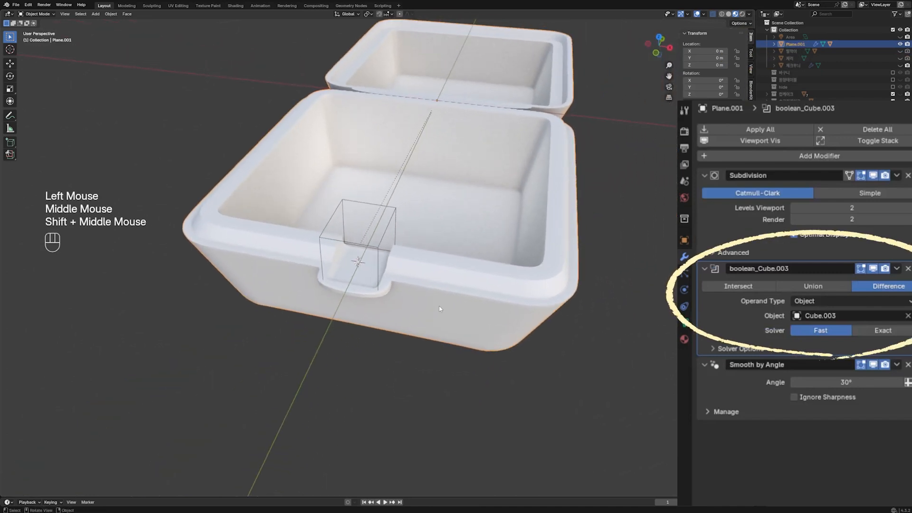
scroll(438, 283, down, 2)
click(393, 243)
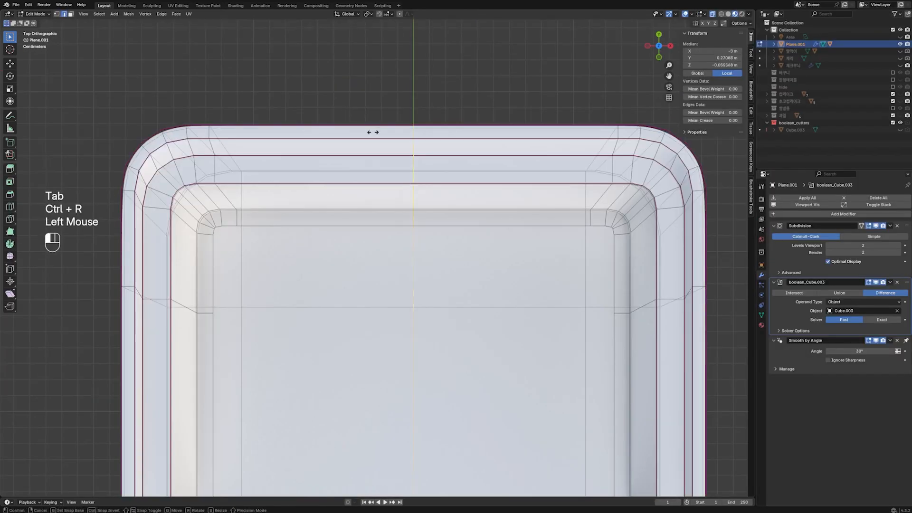
- Add loop cuts parallel to Y through the far tray's rim and extrude the outer edge between them along Y into a tab
scroll(384, 238, down, 2)
scroll(384, 238, down, 1)
key(ctrl+r)
scroll(384, 190, up, 2)
shift+middle_drag(384, 190, 378, 255)
scroll(379, 255, up, 2)
click(378, 255)
key(e)
key(y)
click(414, 229)
- Add a loop cut across the far tab and extrude its faces about 0.0014 m downward along Z
scroll(456, 233, up, 2)
key(ctrl+r)
click(498, 228)
click(475, 217)
click(400, 14)
key(s)
key(e)
key(y)
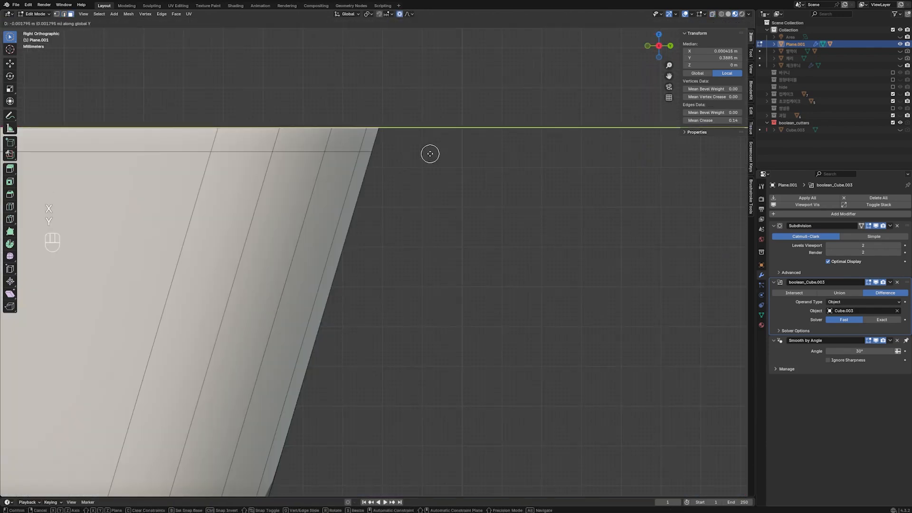
key(z)
click(431, 142)
- Undo the misplaced edit and add a loop cut across the far tab, sliding it close to the tray wall
scroll(431, 142, up, 2)
shift+middle_drag(428, 181, 428, 139)
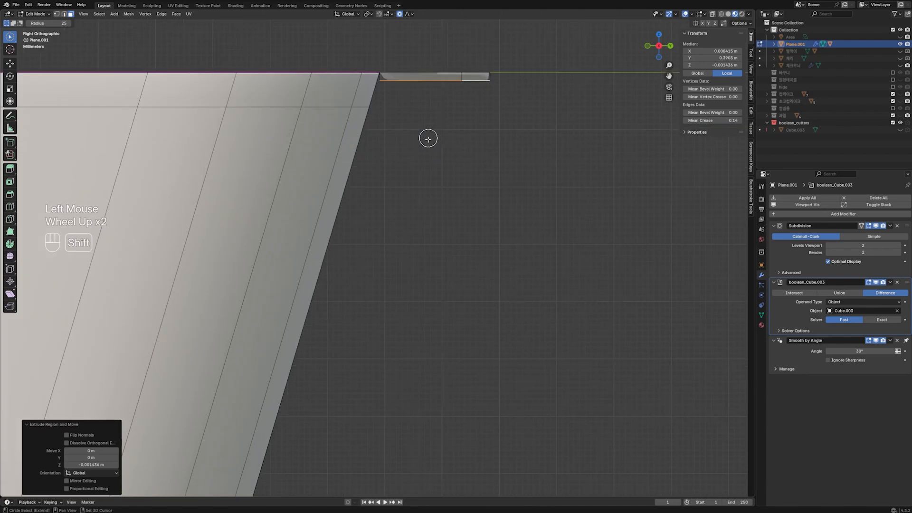
scroll(404, 95, up, 3)
click(442, 71)
right_click(442, 71)
key(ctrl+z)
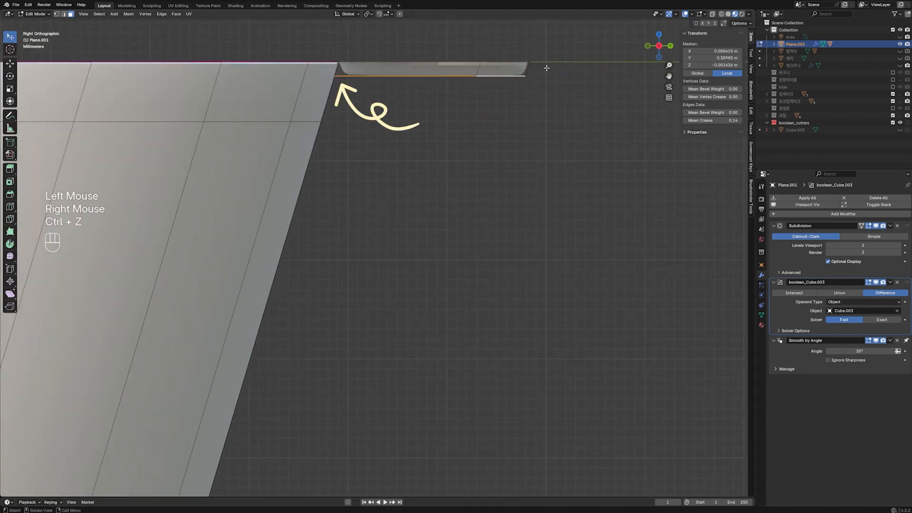
key(ctrl+r)
click(442, 68)
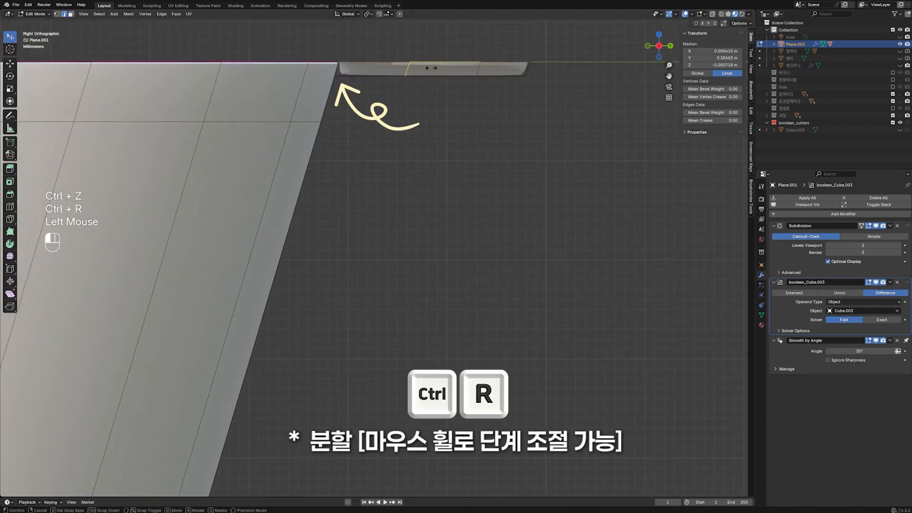
click(361, 73)
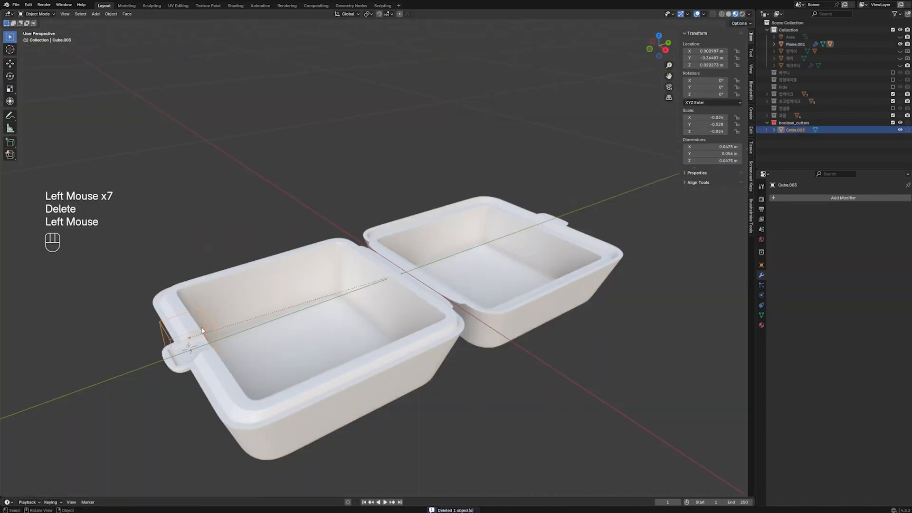
- Duplicate the cutter cube's mesh in Edit Mode and move the copy about 0.705 m along Y to the far tab
key(Tab)
key(shift+d)
key(y)
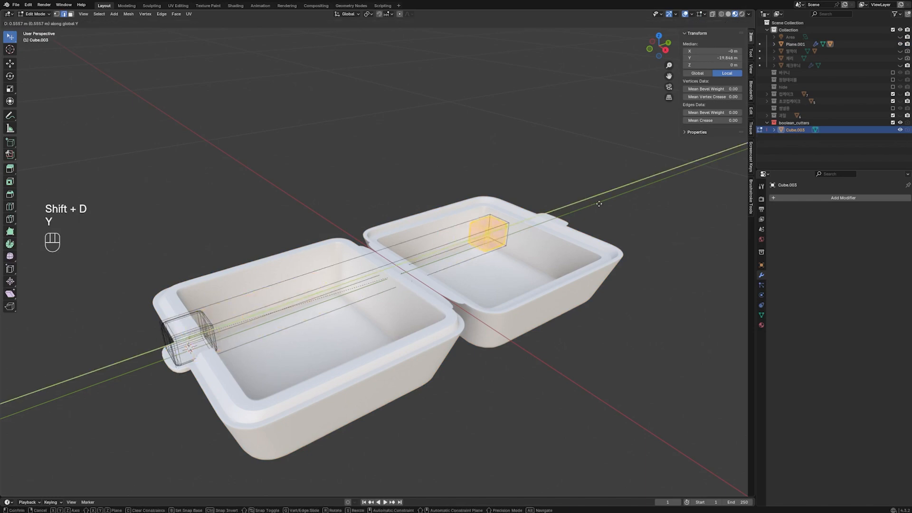
click(547, 214)
middle_drag(547, 214, 582, 251)
key(KP_Decimal)
scroll(582, 252, down, 1)
middle_drag(582, 252, 581, 269)
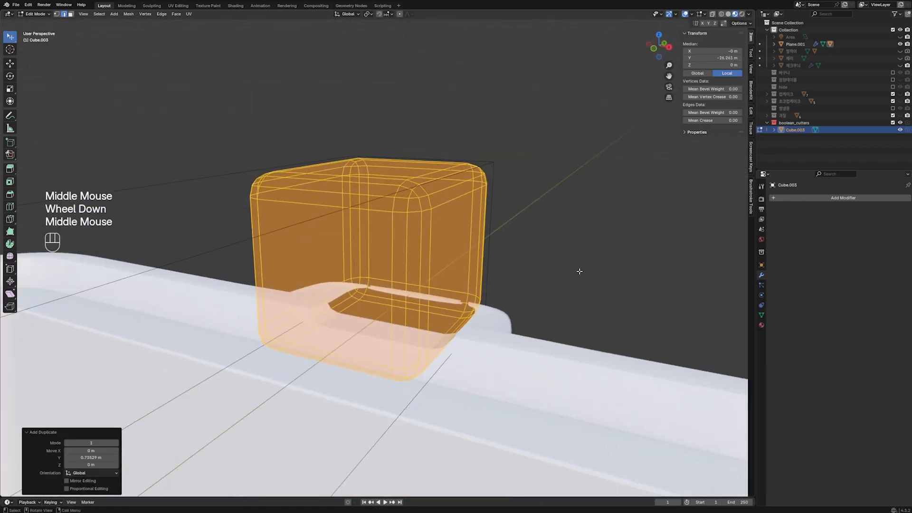
- Scale the copied cutter along Z and move it vertically to fit the far tray's rim and tab
key(s)
key(z)
click(380, 257)
key(g)
key(z)
click(456, 348)
middle_drag(456, 349, 497, 323)
key(g)
key(z)
click(501, 357)
- Return to Object Mode and hide the cutter cube in the viewport
key(Tab)
middle_drag(500, 366, 340, 393)
scroll(475, 412, down, 4)
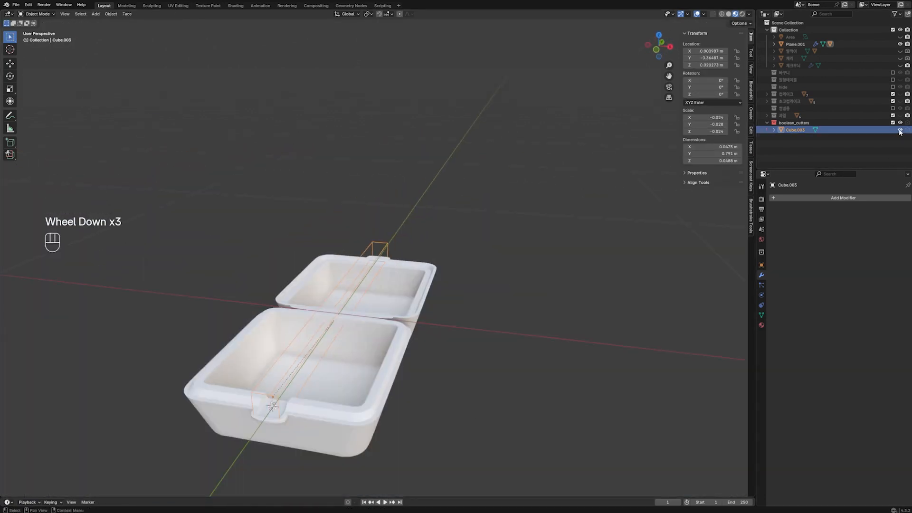
click(900, 130)
- Add a plane at the front tray's floor, scale it to about 0.272 m and stretch it along X beyond the side walls
key(KP_7)
key(shift+a)
click(614, 211)
key(s)
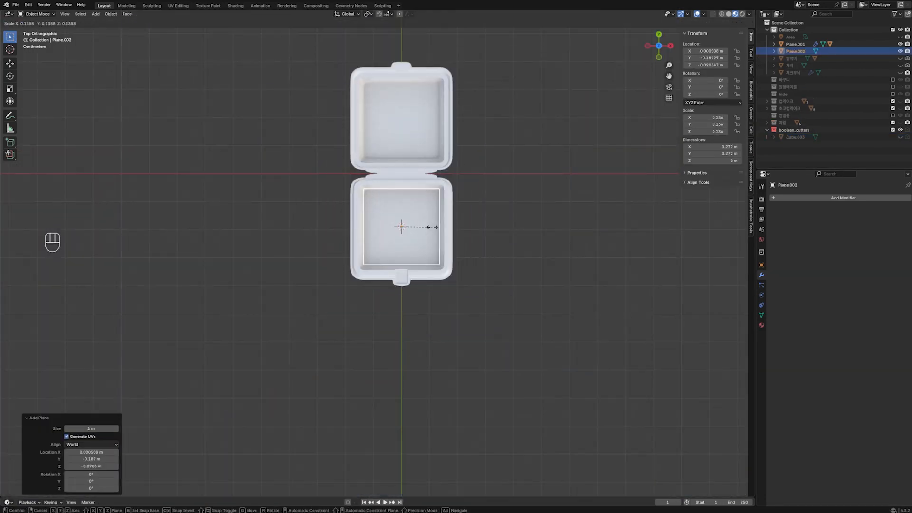
click(432, 227)
key(s)
key(x)
click(555, 229)
key(KP_1)
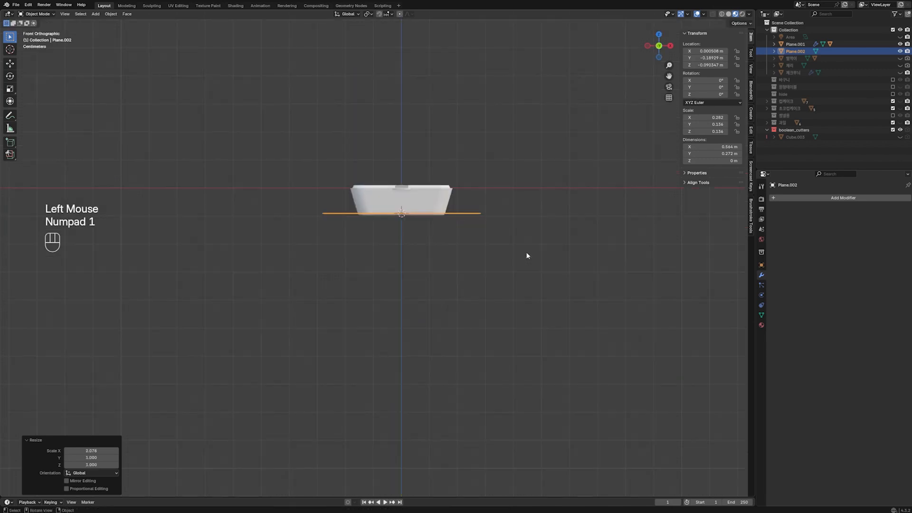
key(s)
key(x)
- Subdivide the plane with 10 cuts
right_click(393, 174)
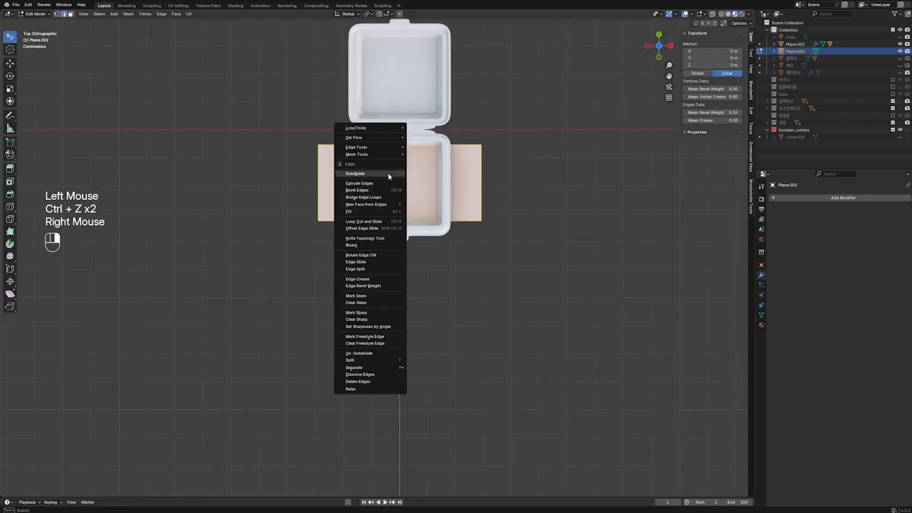
click(389, 173)
key(F9)
double_click(418, 268)
text(10)
key(Return)
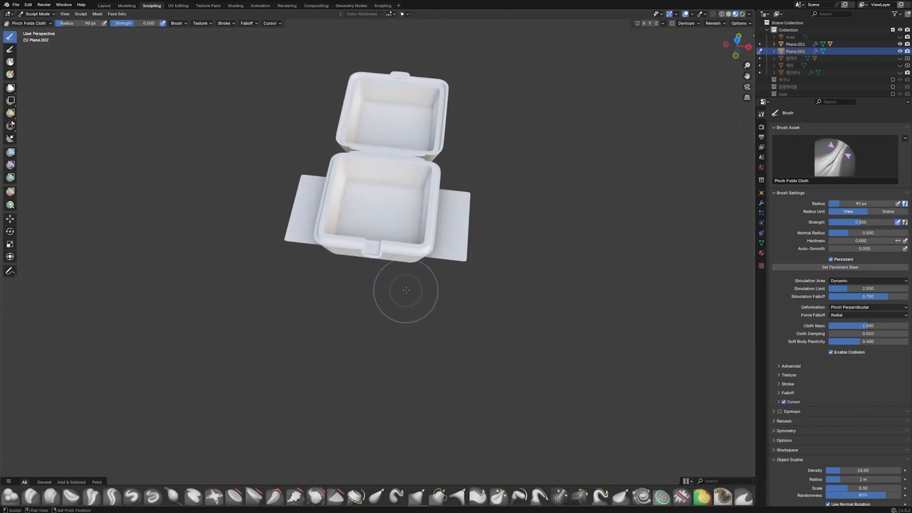
- Fold the plane's two protruding side flaps up inside the front tray with the Bend Boundary Cloth brush enlarged to about 193 px
mouse_move(406, 290)
shift+middle_down()
mouse_move(407, 315)
mouse_move(405, 300)
shift+middle_up()
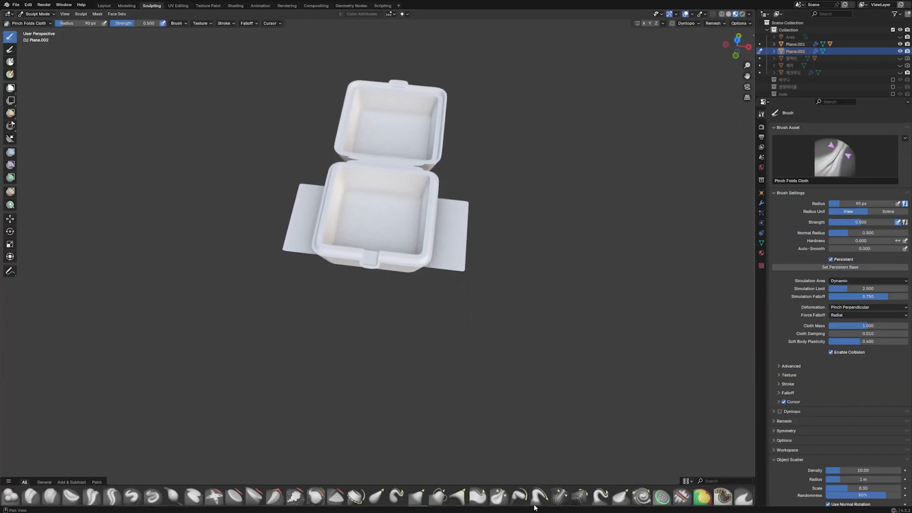
scroll(531, 495, down, 2)
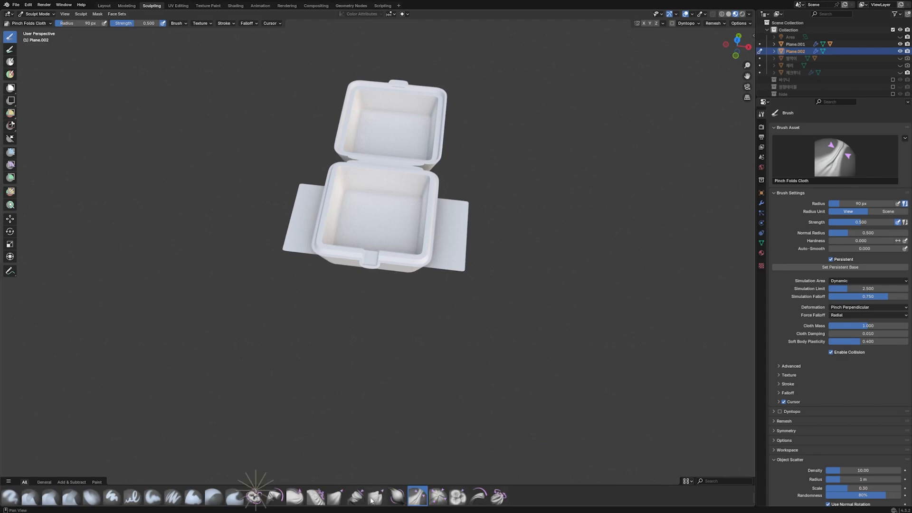
click(254, 497)
key(f)
key(f)
click(347, 215)
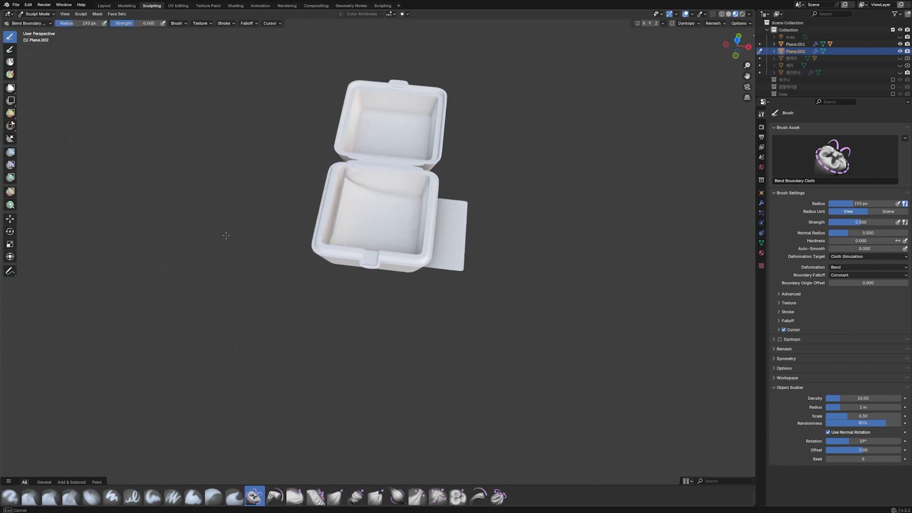
drag(461, 236, 539, 218)
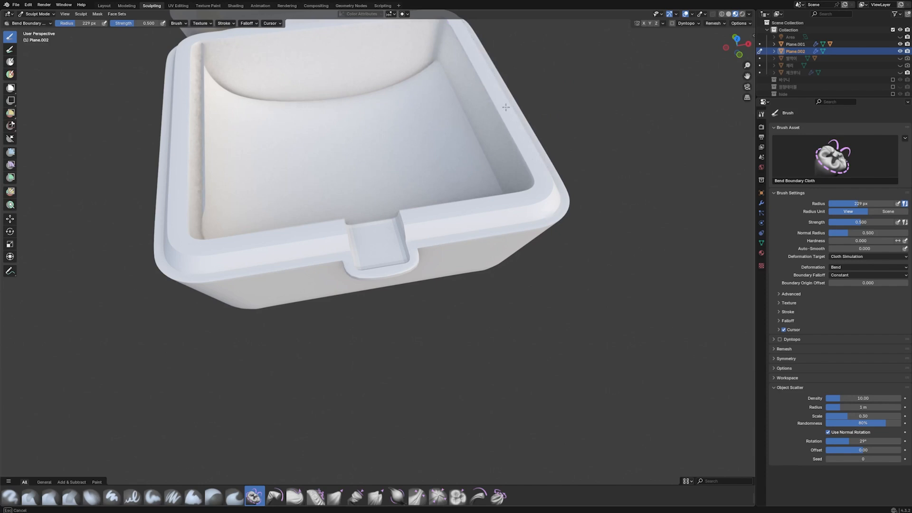
- Bend the sheet's edge along the tray's positive X wall further, enlarging the brush radius to 434 px
mouse_move(506, 107)
mouse_down()
mouse_move(524, 97)
mouse_move(511, 101)
mouse_up()
key(f)
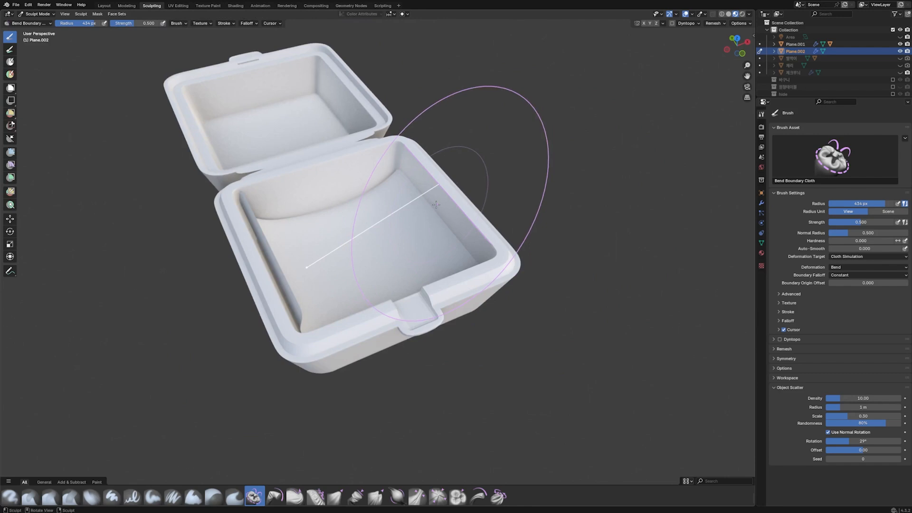
drag(435, 203, 440, 199)
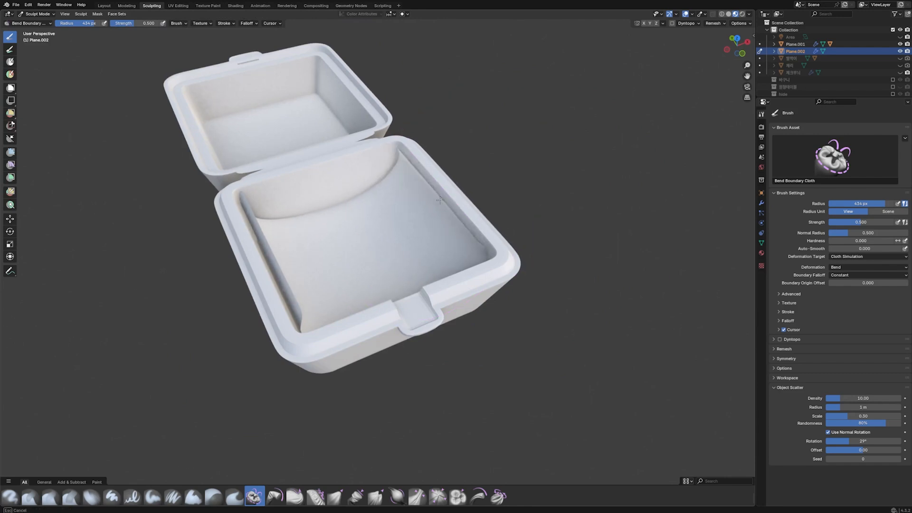
- Pull wrinkles into the sheet inside the front tray with the Drag Cloth brush at an 80 px radius
click(295, 496)
key(f)
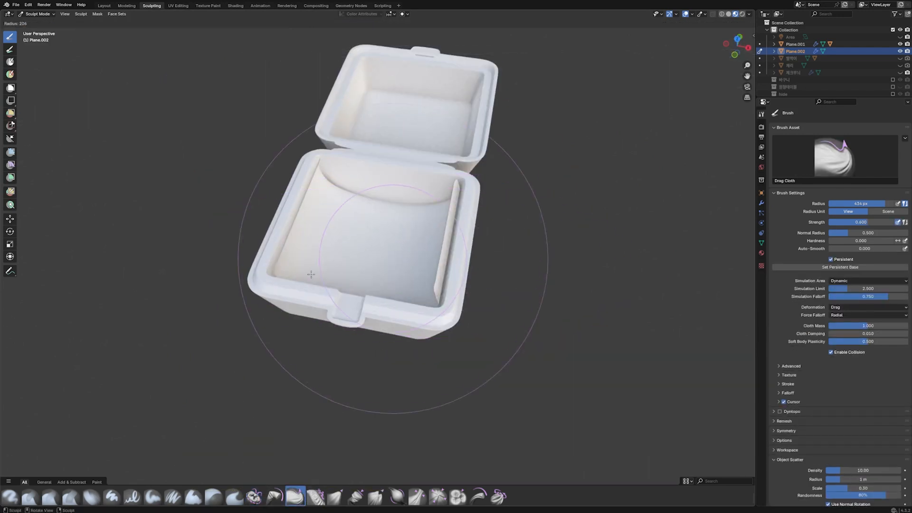
click(266, 279)
drag(318, 219, 339, 215)
scroll(351, 219, down, 3)
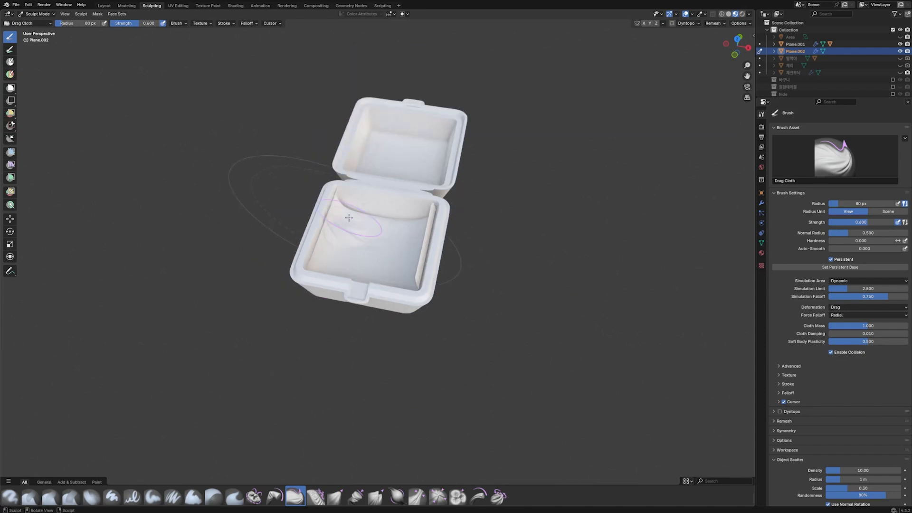
- Add soft folds across the sheet in the front tray with the Expand/Contract Cloth brush
middle_drag(373, 252, 405, 267)
click(323, 498)
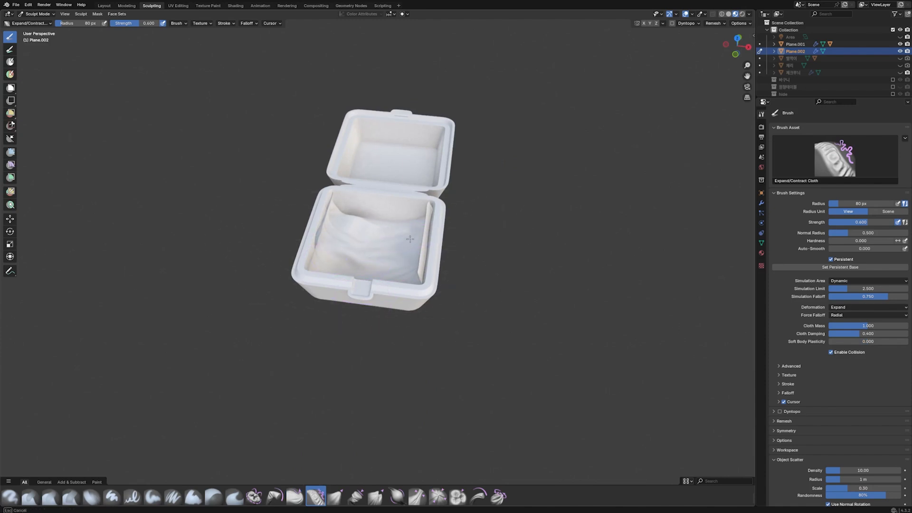
middle_drag(412, 250, 453, 290)
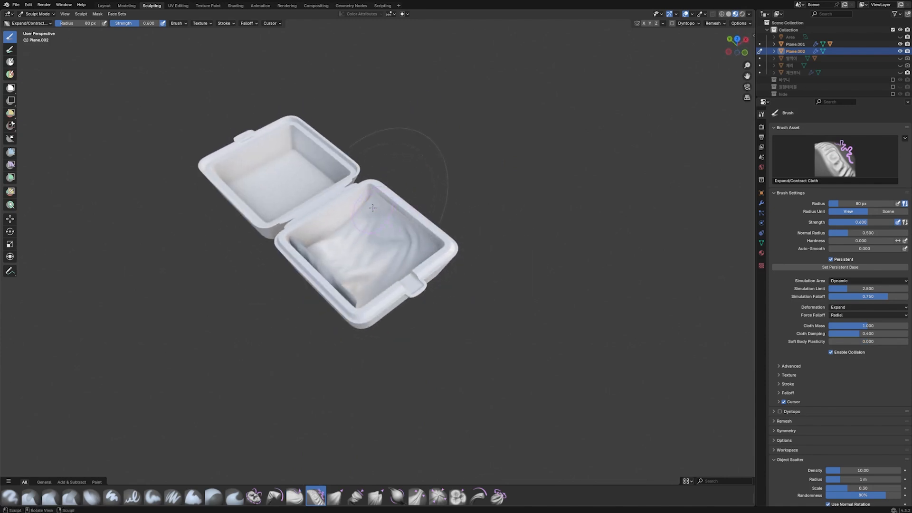
- Stretch the sheet into the hinge-side tray corner at positive X with the Stretch/Move Cloth brush at 104 px radius and 0.436 strength
click(479, 496)
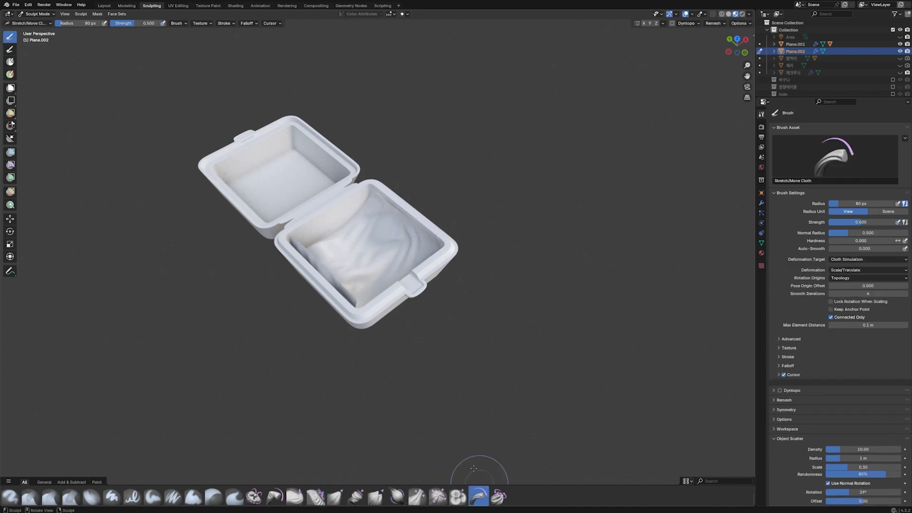
scroll(402, 193, up, 5)
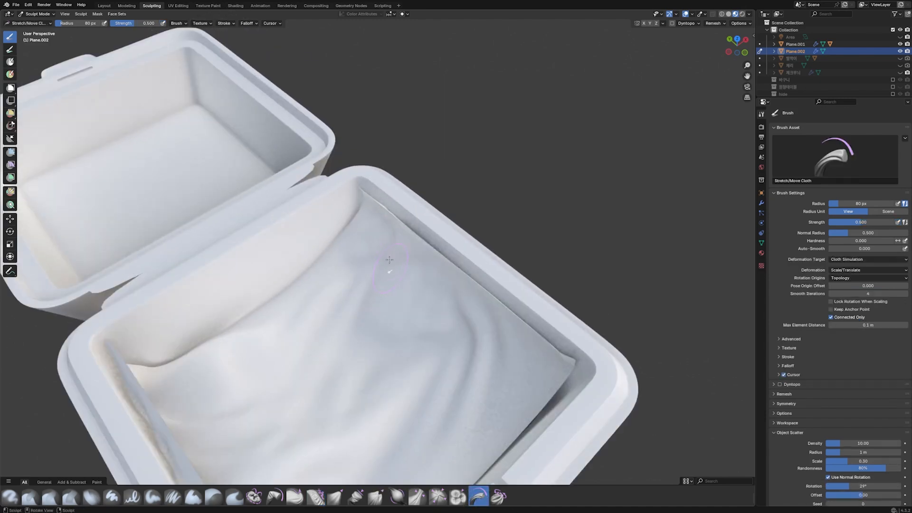
key(f)
click(393, 207)
key(shift+f)
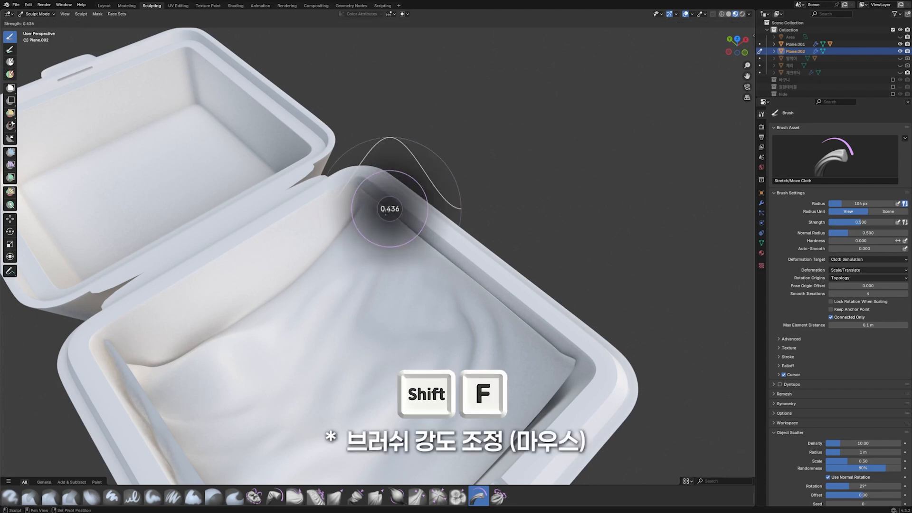
click(380, 214)
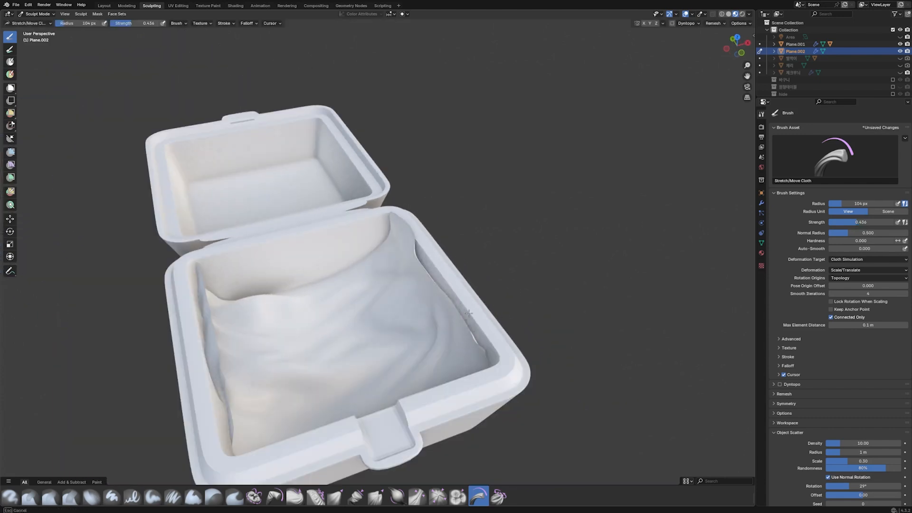
- Stretch the sheet's other hinge-side corner up into the tray corner and smooth the pulled area
middle_drag(467, 314, 423, 296)
middle_drag(266, 254, 368, 299)
drag(255, 257, 206, 227)
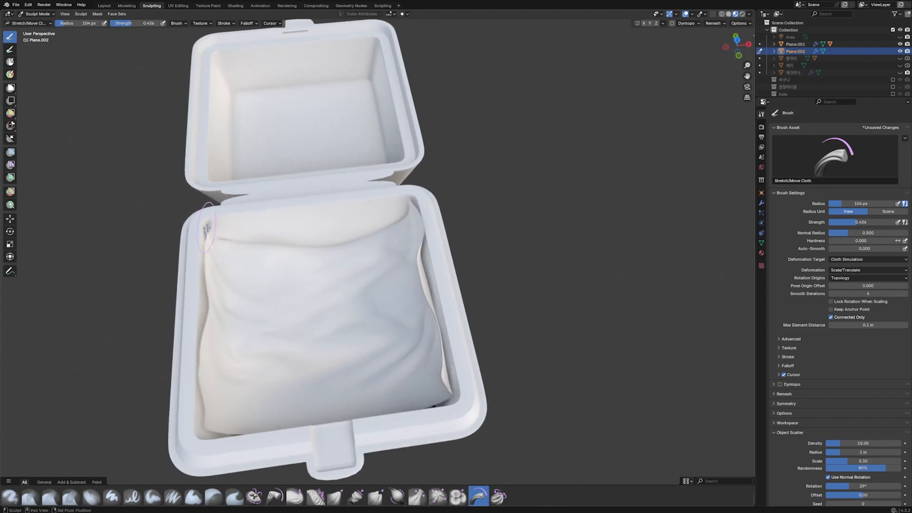
middle_drag(235, 242, 257, 201)
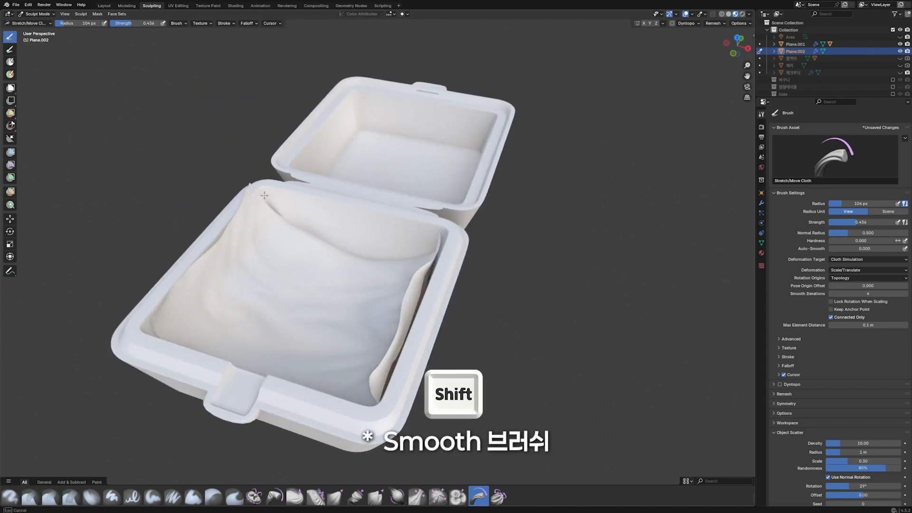
mouse_move(271, 202)
middle_down()
mouse_move(209, 323)
mouse_move(221, 309)
middle_up()
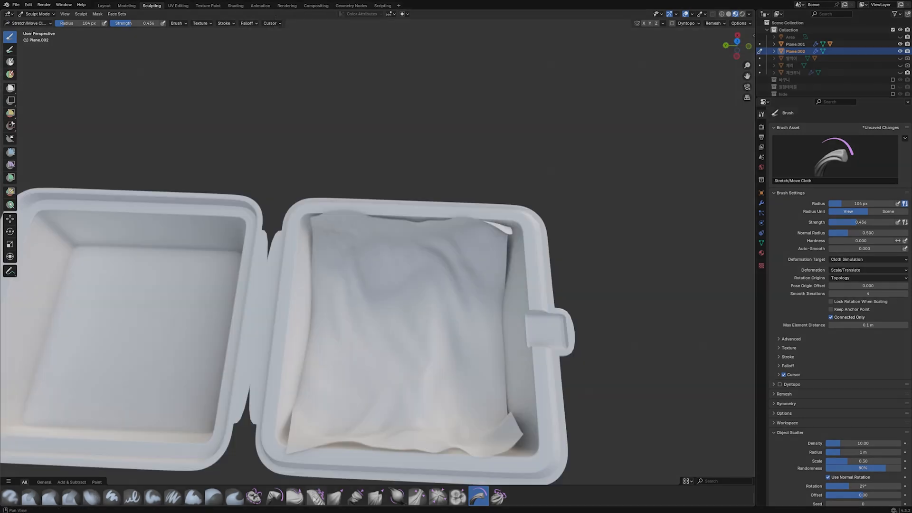
click(316, 497)
scroll(364, 274, down, 4)
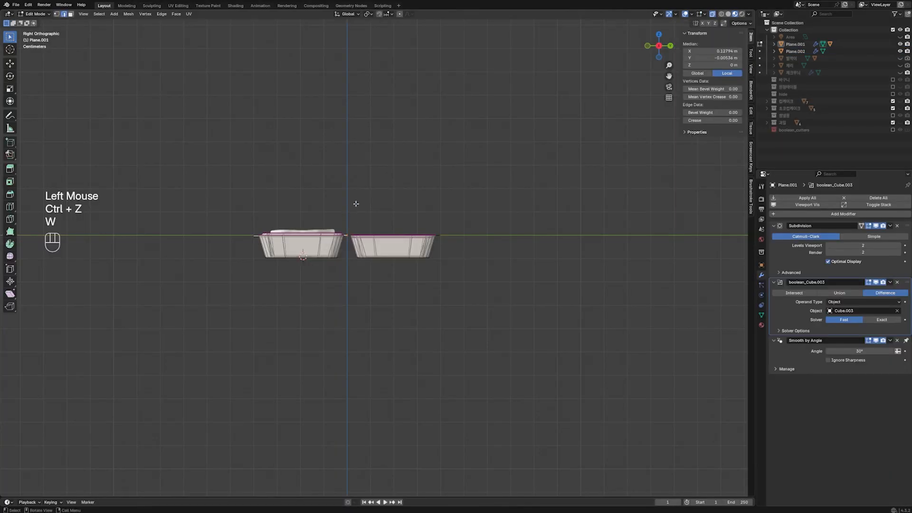
- Select the container's lid half, snap the 3D cursor to the hinge, and make the 3D Cursor the transform pivot
drag(347, 195, 480, 303)
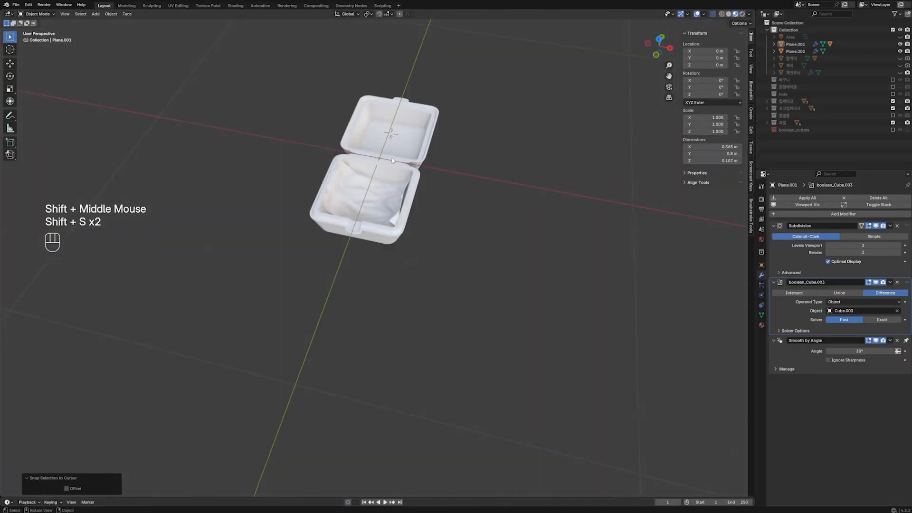
click(392, 160)
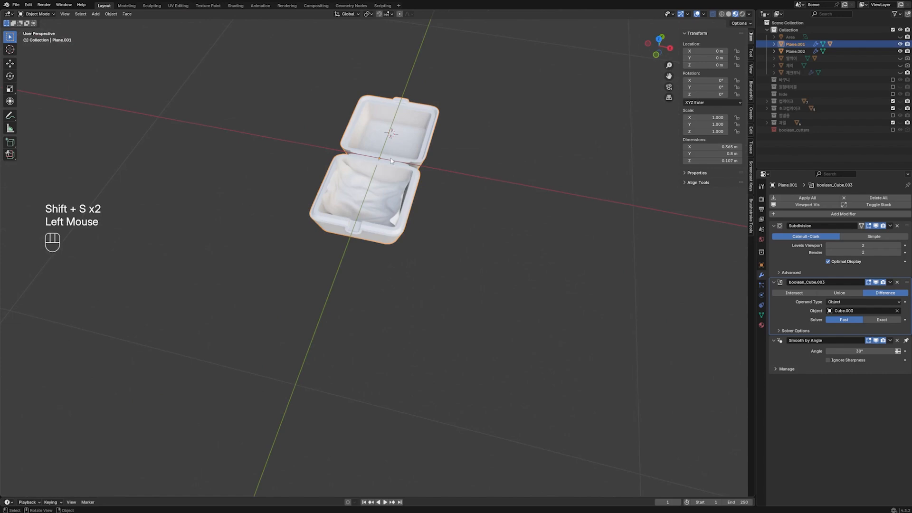
key(shift+s)
click(368, 14)
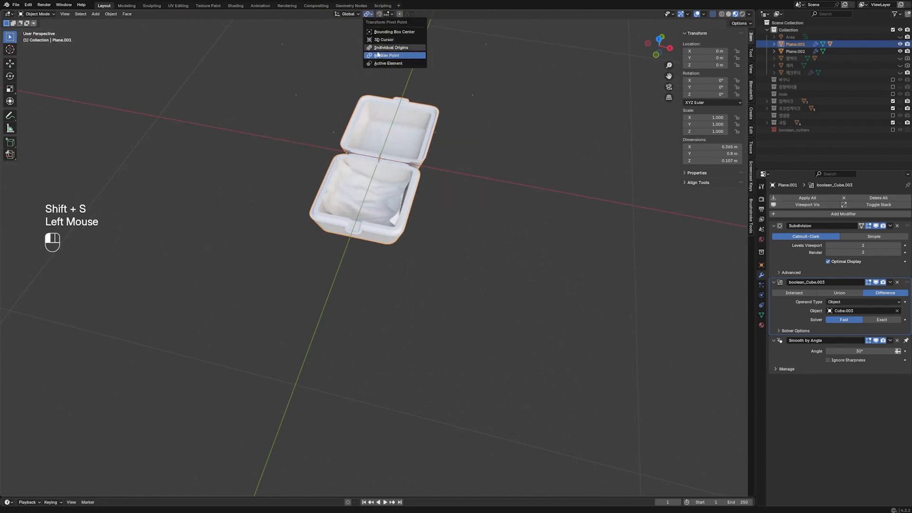
click(378, 41)
- Rotate the lid's geometry about the X axis around the hinge so it stands upright above the tray
key(Tab)
middle_drag(413, 141, 435, 251)
key(r)
key(x)
click(413, 140)
key(Tab)
scroll(486, 243, up, 1)
scroll(486, 243, down, 1)
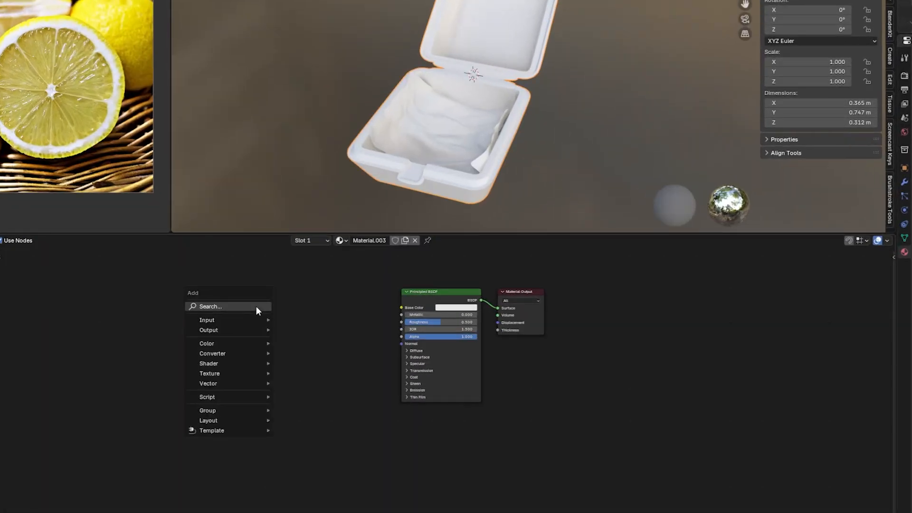
- Add a Noise Texture node to the container's material and preview its output on the model
text(noise)
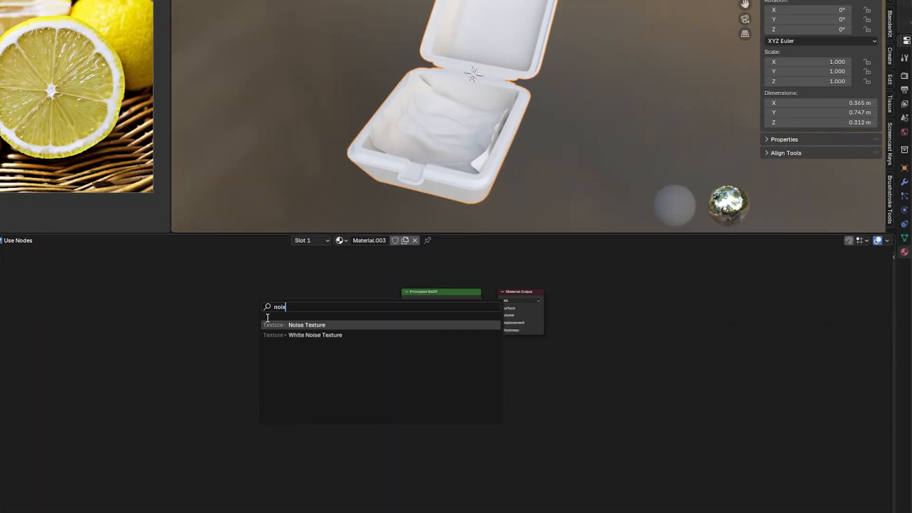
key(Return)
click(269, 296)
scroll(478, 249, up, 5)
middle_drag(484, 393, 463, 457)
scroll(380, 418, up, 3)
drag(228, 295, 265, 285)
ctrl+shift+click(253, 288)
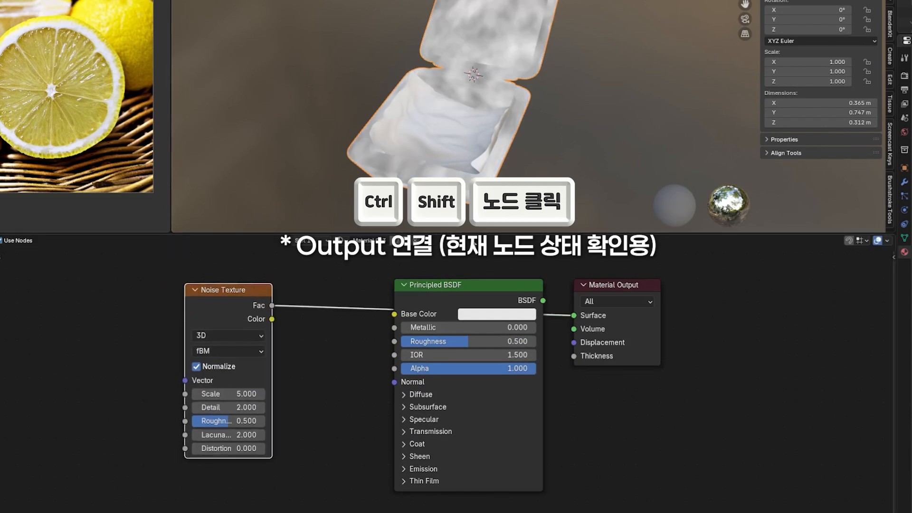
- Set the Noise Texture's scale to 100, roughness to 1, lacunarity to 5 and distortion to -0.5
click(241, 395)
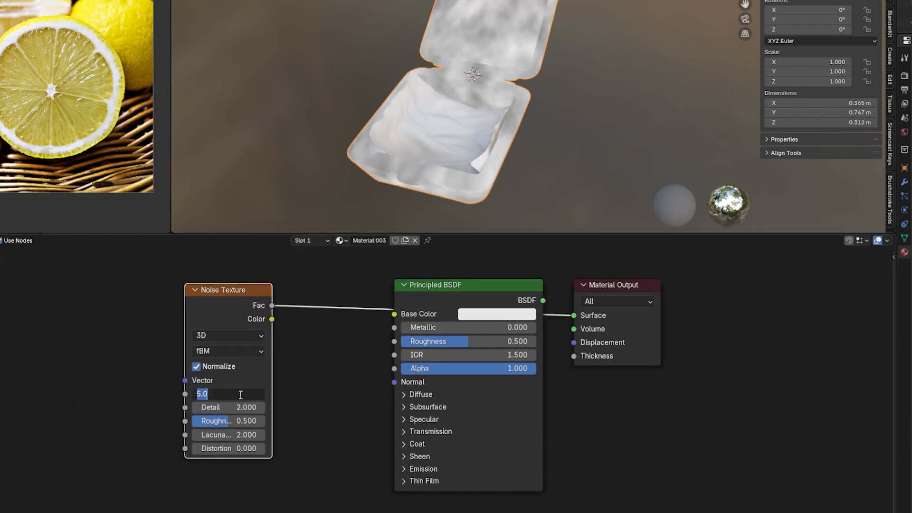
text(100)
key(Return)
scroll(523, 73, up, 6)
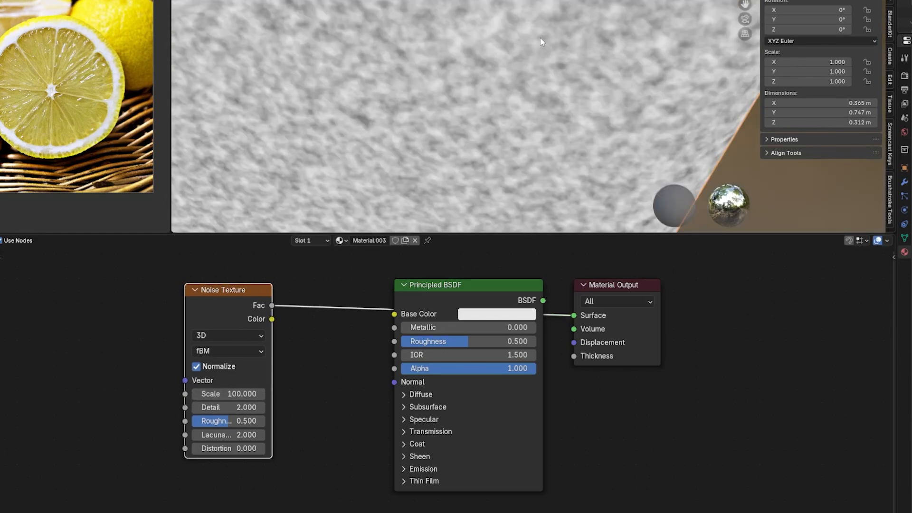
shift+middle_drag(522, 74, 531, 82)
click(612, 258)
middle_drag(237, 424, 328, 431)
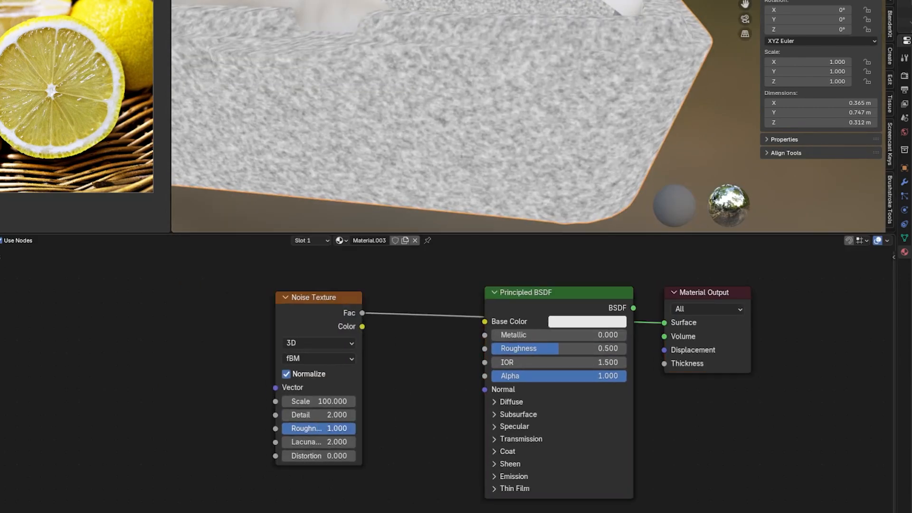
click(340, 442)
drag(335, 456, 314, 456)
click(341, 457)
text(-0.5)
key(Return)
- Insert a Color Ramp node on the link after the Noise Texture and space the nodes apart
key(shift+a)
click(443, 413)
click(463, 446)
click(388, 291)
drag(316, 283, 471, 346)
key(g)
click(374, 345)
- Set the Color Ramp's first stop to #FEFCEC darkened to a greyish cream, and feed the ramp into the Principled BSDF's Base Color
click(362, 395)
click(357, 375)
text(#FEFCECFF)
key(Return)
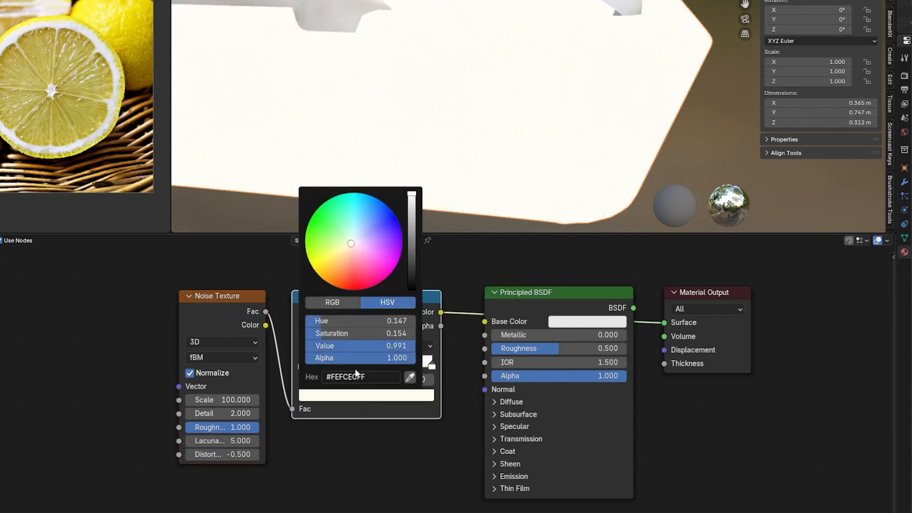
click(362, 396)
drag(411, 195, 411, 214)
drag(498, 409, 496, 408)
middle_drag(519, 164, 517, 194)
scroll(517, 194, down, 3)
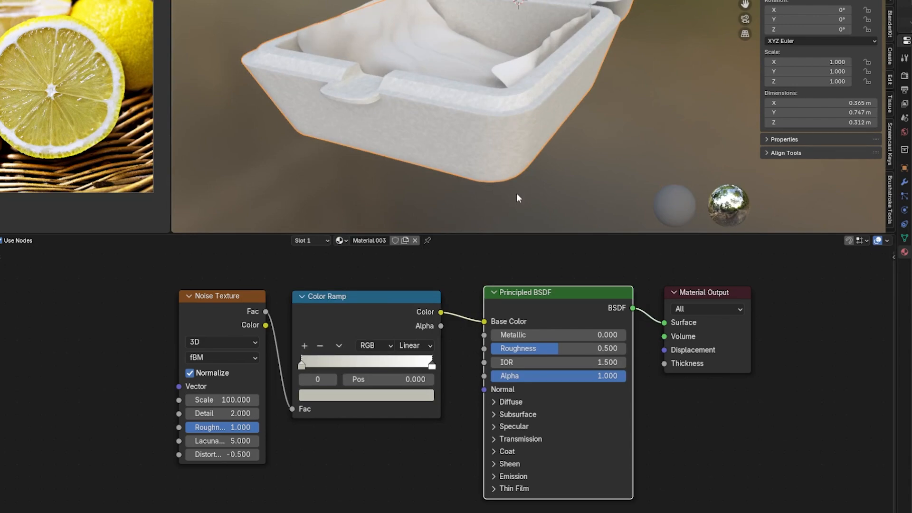
- Add a Voronoi Texture and a Bump node below the Noise Texture and preview the Voronoi output on the container
key(shift+a)
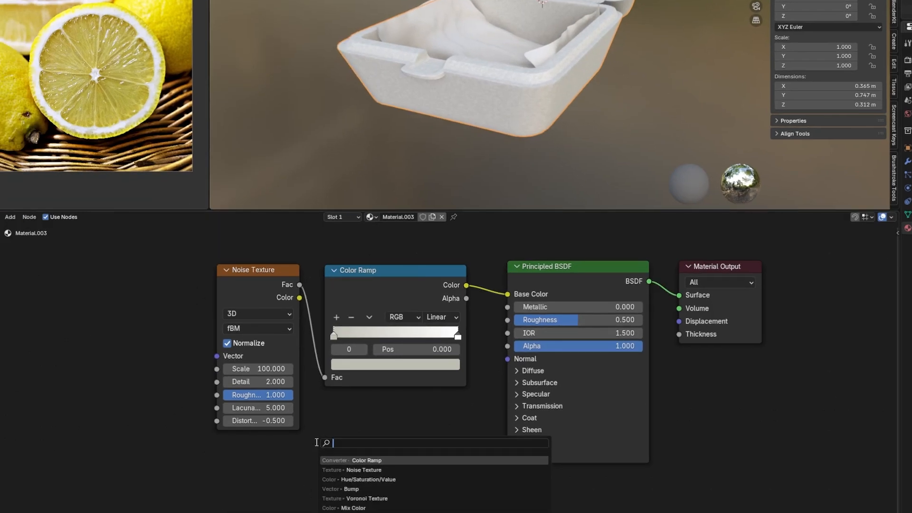
click(368, 498)
click(259, 444)
scroll(361, 380, down, 2)
key(shift+a)
text(bump)
key(Return)
click(353, 368)
ctrl+shift+click(304, 380)
- Switch the Voronoi Texture to Distance to Edge with a scale of 200
scroll(537, 71, up, 3)
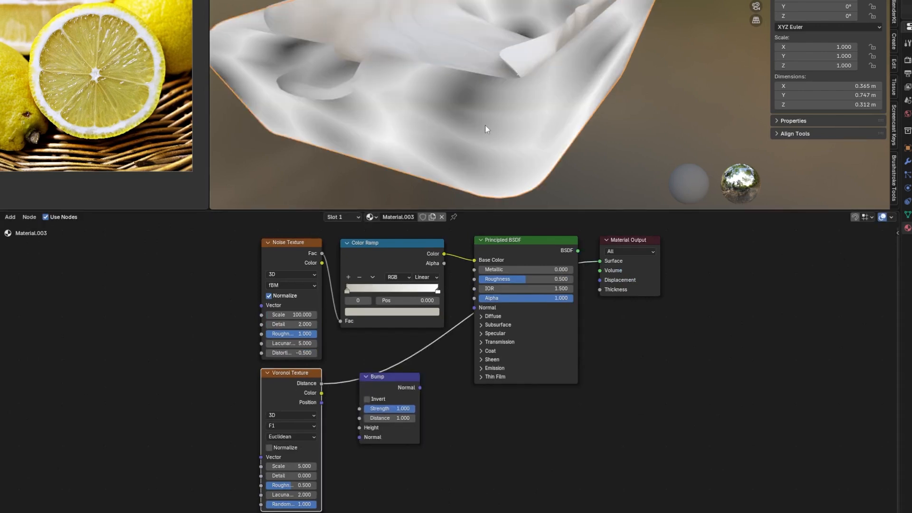
middle_drag(485, 124, 508, 115)
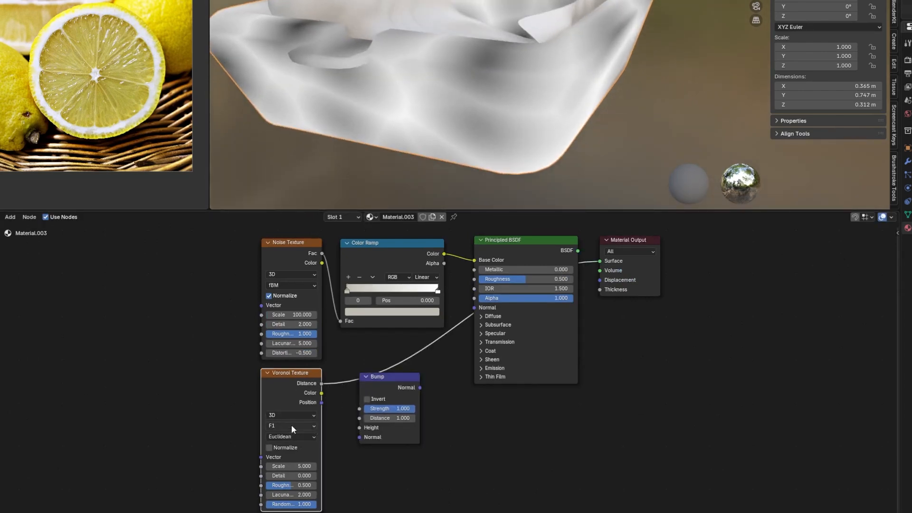
click(291, 476)
text(200)
key(Return)
- Link the Voronoi Distance through the Bump's Height to the Principled BSDF's Normal, restore the shader output, and set Bump strength to 0.1
drag(331, 393, 358, 429)
drag(420, 387, 462, 335)
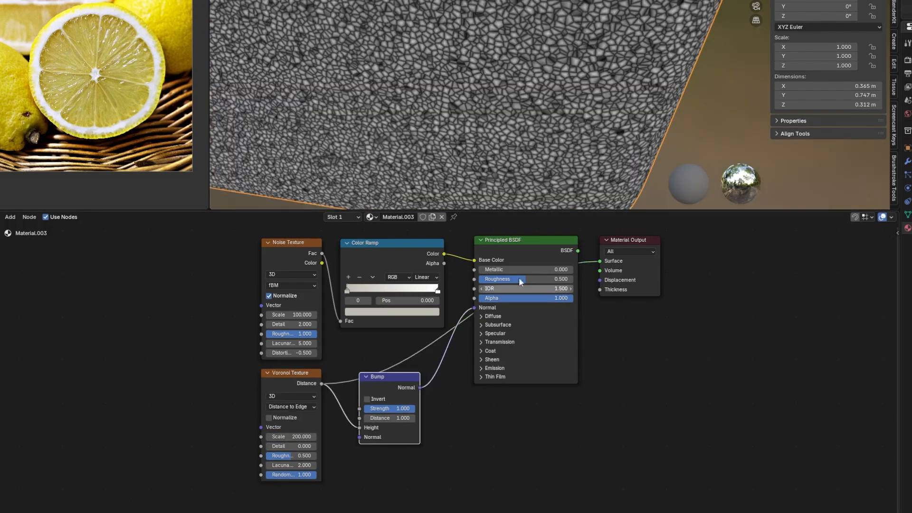
ctrl+shift+click(547, 240)
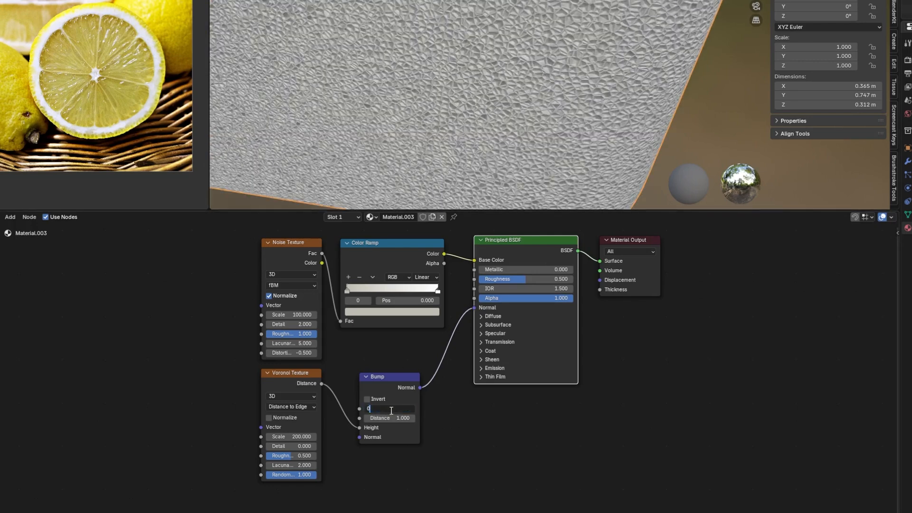
text(0.1)
key(Return)
scroll(513, 112, down, 5)
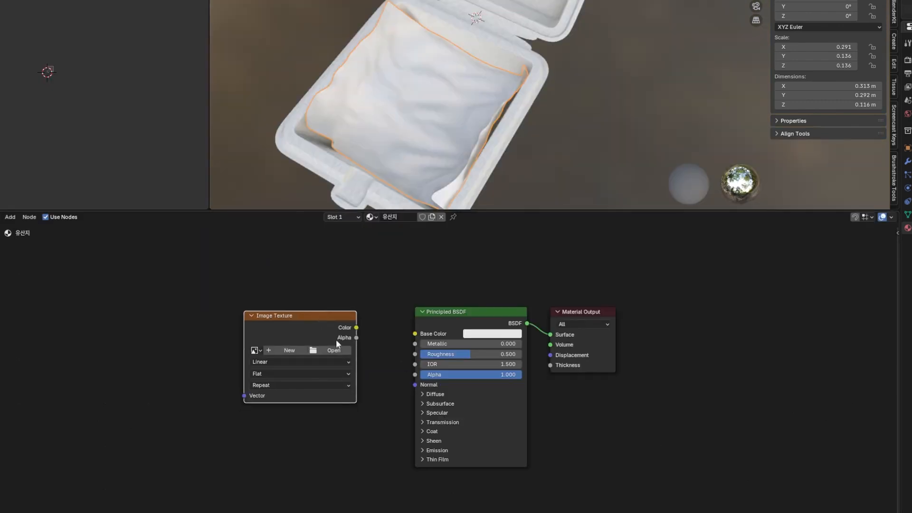
- Load texture.jpg into the sheet material's Image Texture node and connect its Color to Base Color
click(334, 350)
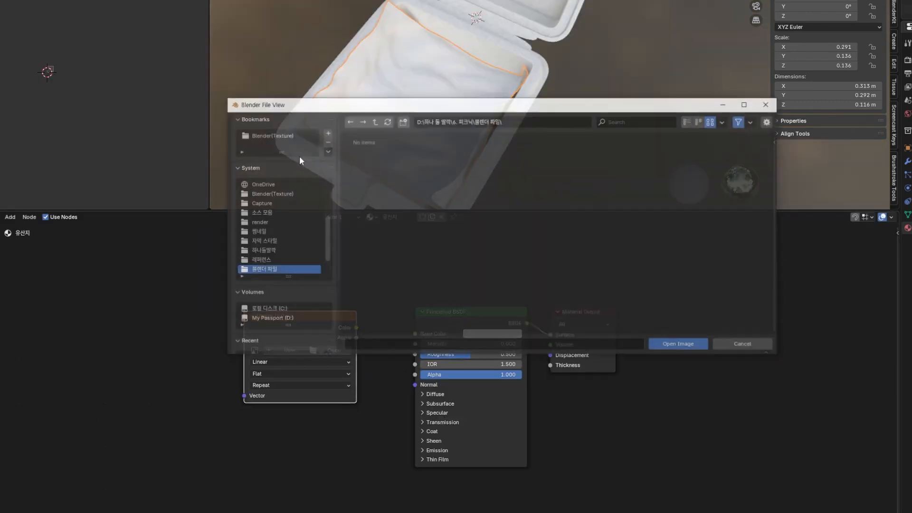
double_click(479, 179)
double_click(404, 188)
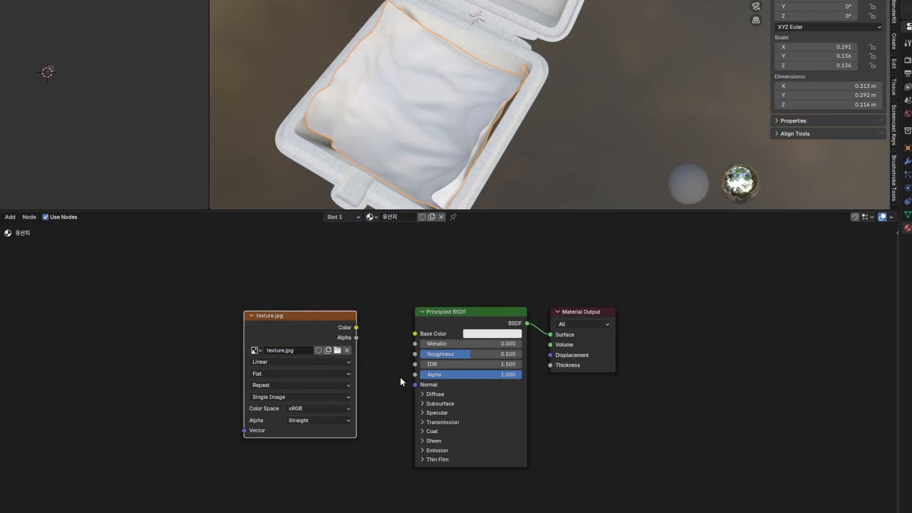
drag(406, 336, 408, 334)
- Insert a Hue/Saturation/Value node after texture.jpg with saturation about 0.68, and lower the Principled BSDF's roughness
key(shift+a)
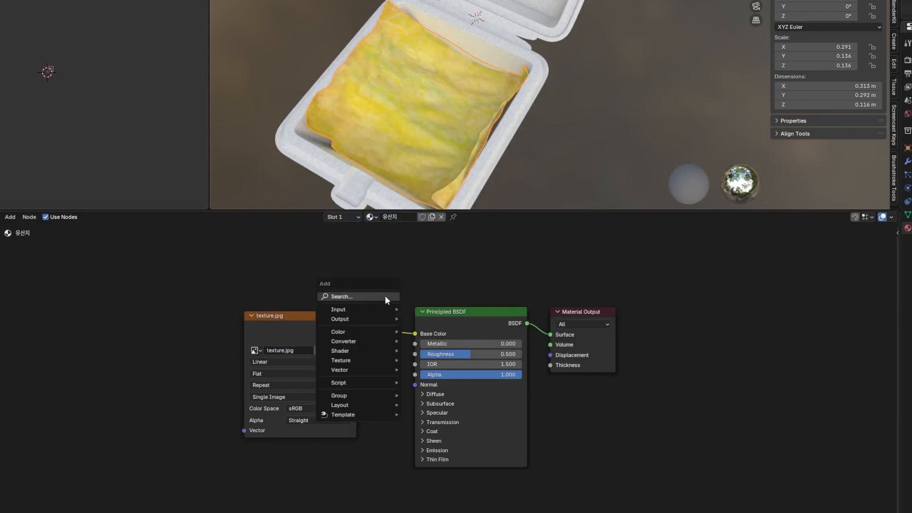
click(384, 297)
click(415, 371)
click(386, 328)
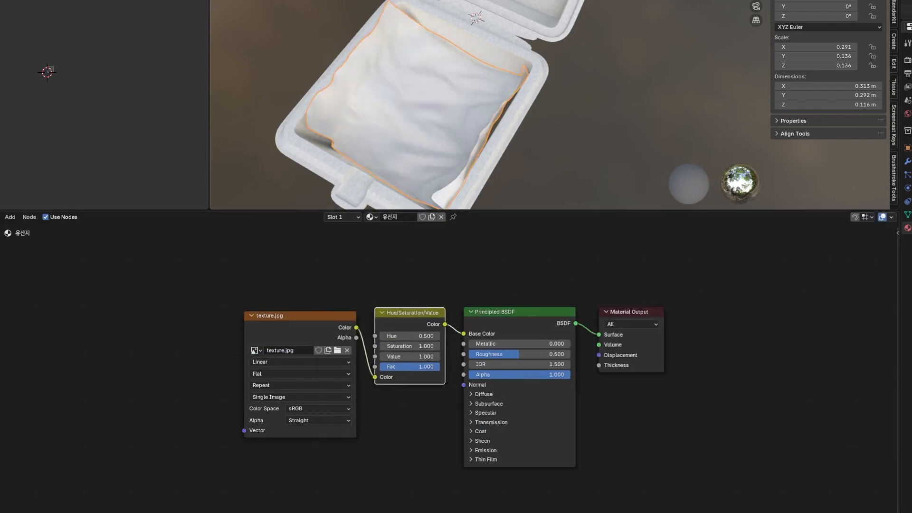
mouse_move(409, 348)
mouse_down()
mouse_move(366, 347)
mouse_move(407, 347)
mouse_up()
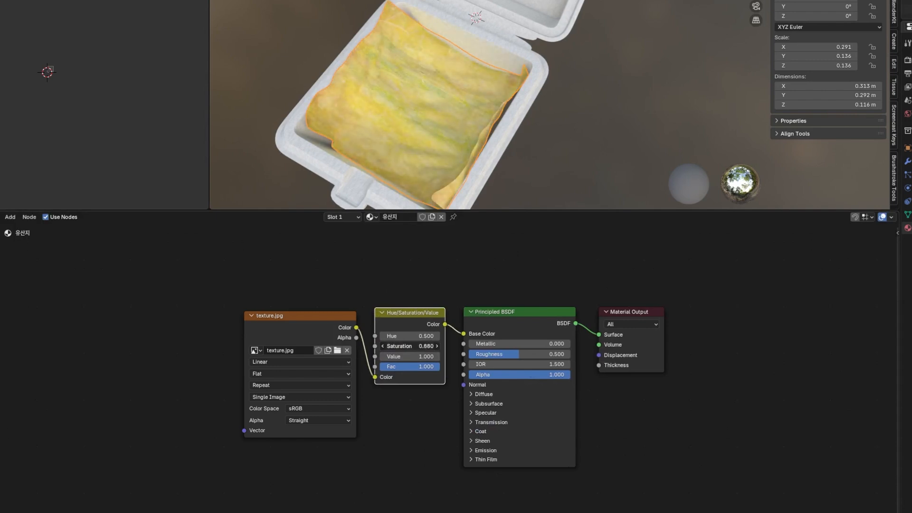
middle_drag(505, 136, 521, 147)
drag(562, 354, 542, 354)
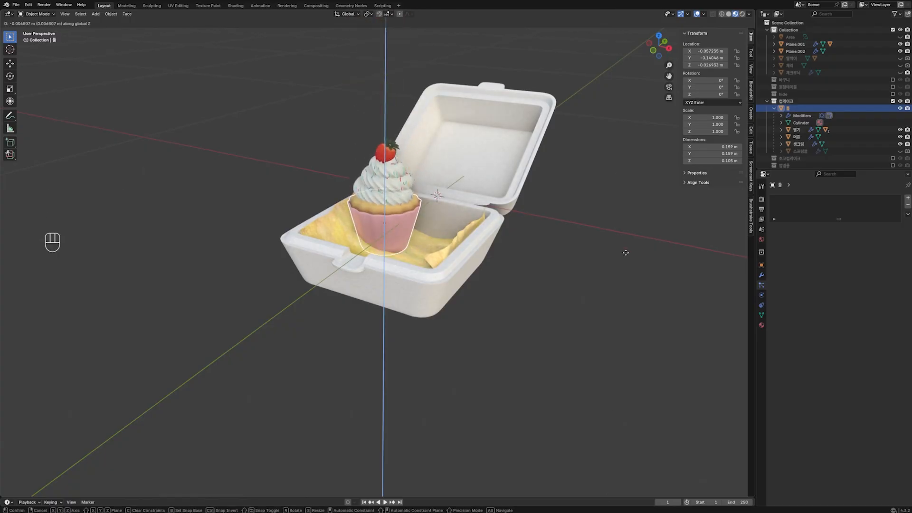
- Lower the cupcake along Z until it sits on the yellow sheet inside the tray
key(g)
key(z)
click(626, 269)
middle_drag(625, 269, 515, 270)
scroll(515, 271, up, 3)
- Add a cube at the world origin and scale it down uniformly to about 0.141 m per side
key(shift+a)
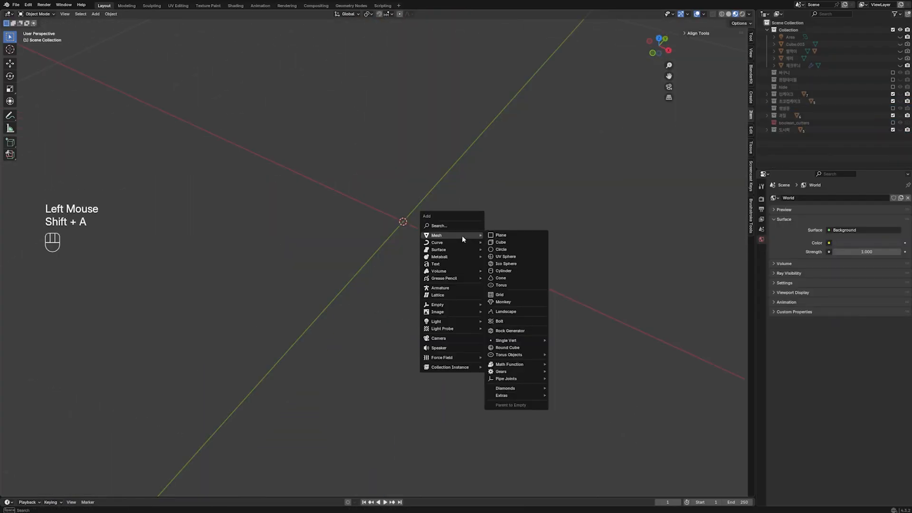
click(502, 243)
key(s)
click(459, 231)
scroll(542, 251, down, 4)
middle_drag(530, 265, 558, 228)
key(s)
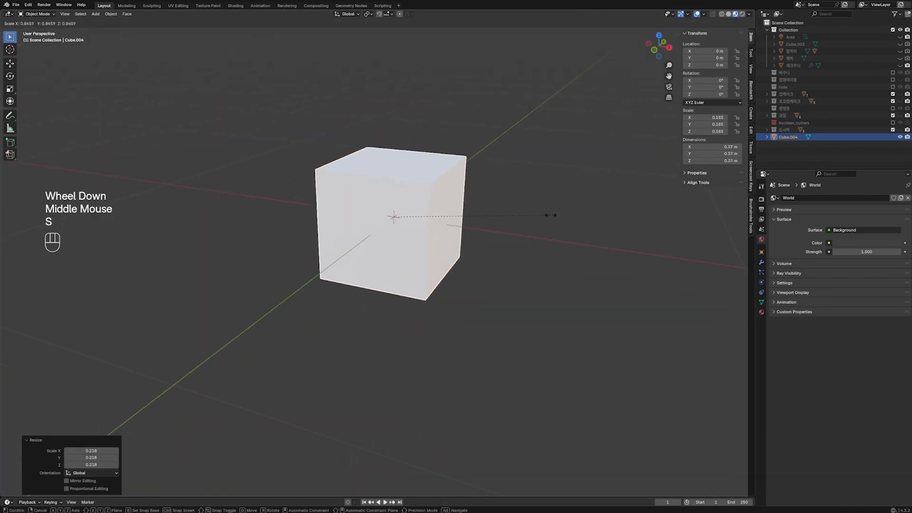
click(509, 198)
- Scale the cube into a block about 0.065 m in X and Z and about 0.114 m long in Y
key(s)
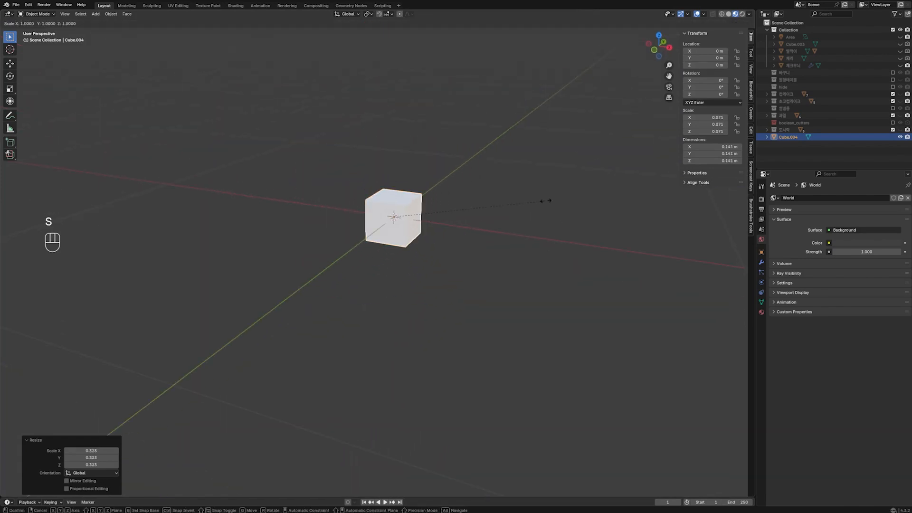
key(shift+y)
click(457, 213)
middle_drag(475, 207, 468, 218)
scroll(467, 218, up, 2)
middle_drag(468, 218, 447, 246)
key(s)
key(y)
click(470, 213)
middle_drag(471, 213, 444, 270)
scroll(444, 270, up, 2)
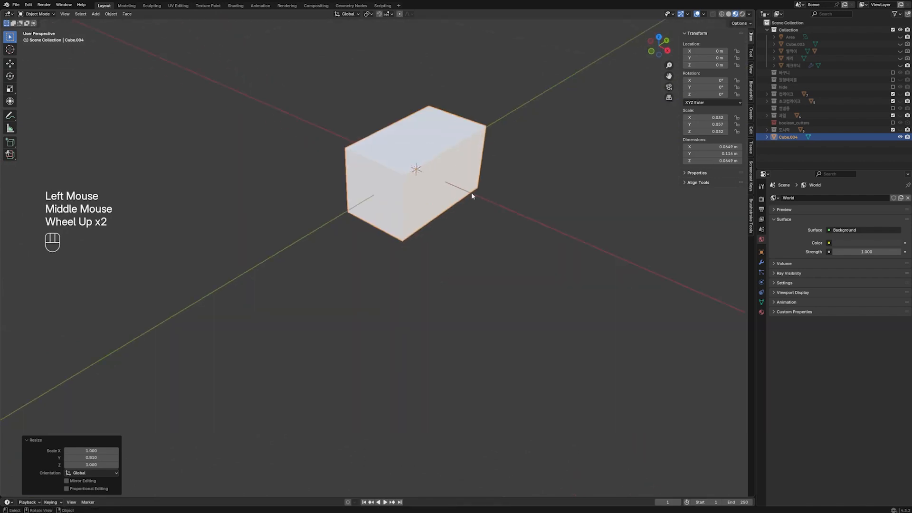
- Add five evenly spaced lengthwise loop cuts to the block
key(ctrl+r)
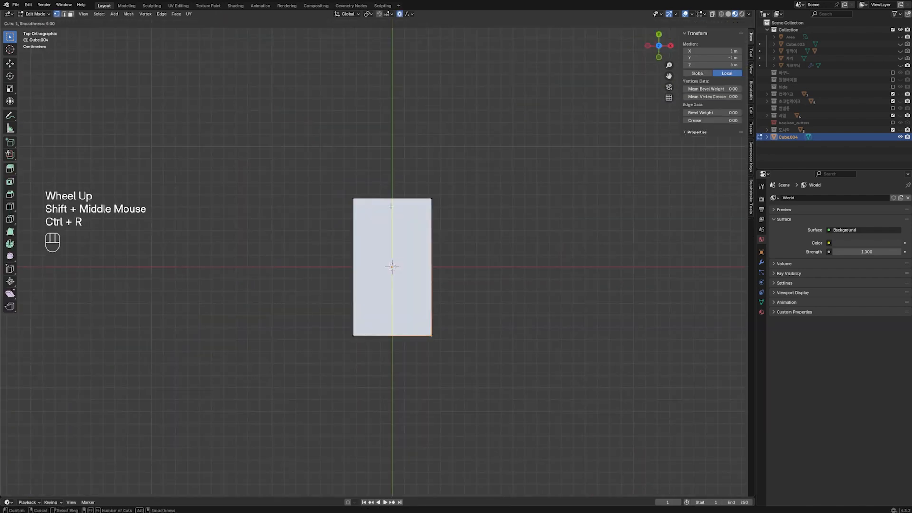
scroll(403, 203, up, 3)
click(403, 203)
right_click(403, 203)
middle_drag(403, 203, 357, 187)
scroll(418, 95, down, 1)
- Bulge one short end into a curve by moving its middle top edge outward along Y with proportional editing
key(2)
click(418, 95)
shift+middle_drag(418, 96, 404, 179)
key(KP_7)
key(g)
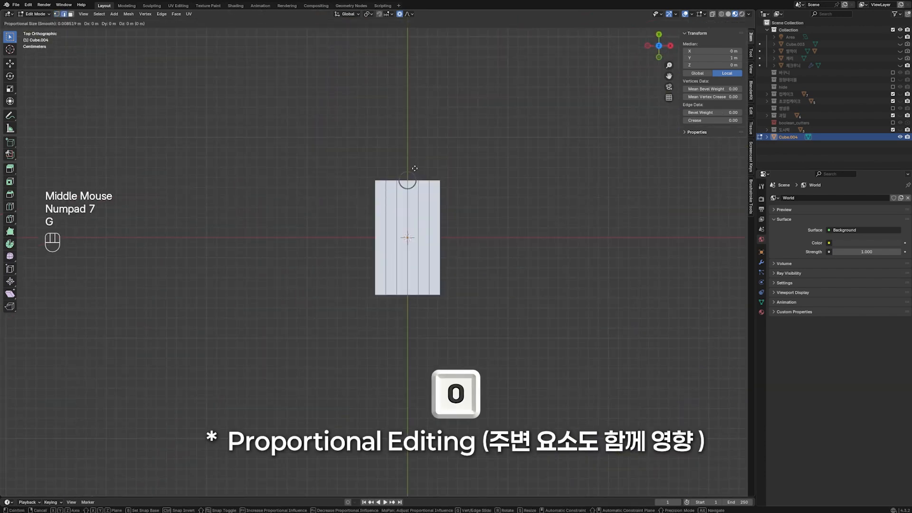
key(t)
key(y)
scroll(415, 152, down, 3)
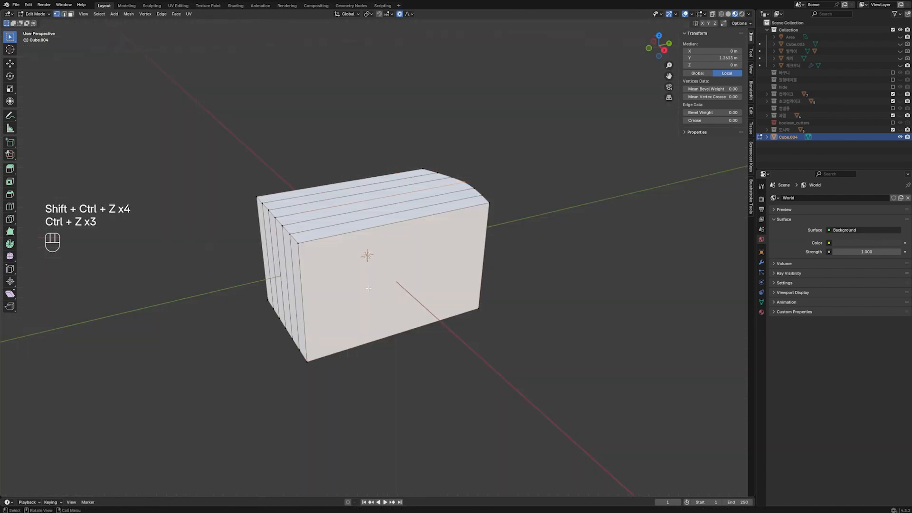
- Merge the opposite end's top vertices at their center, and do the same for its bottom vertices, forming a wedge
middle_drag(285, 256, 289, 260)
scroll(289, 260, down, 2)
drag(295, 228, 370, 258)
key(m)
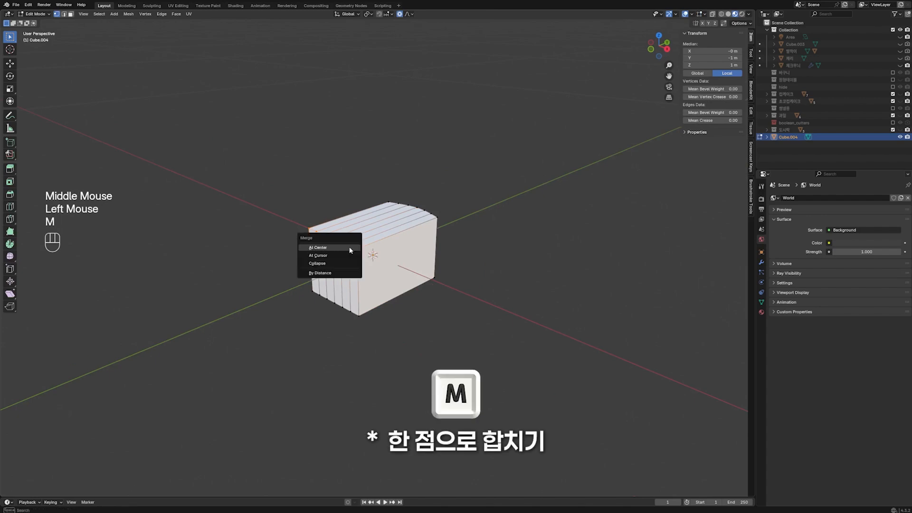
click(350, 248)
drag(293, 280, 409, 324)
key(m)
click(348, 325)
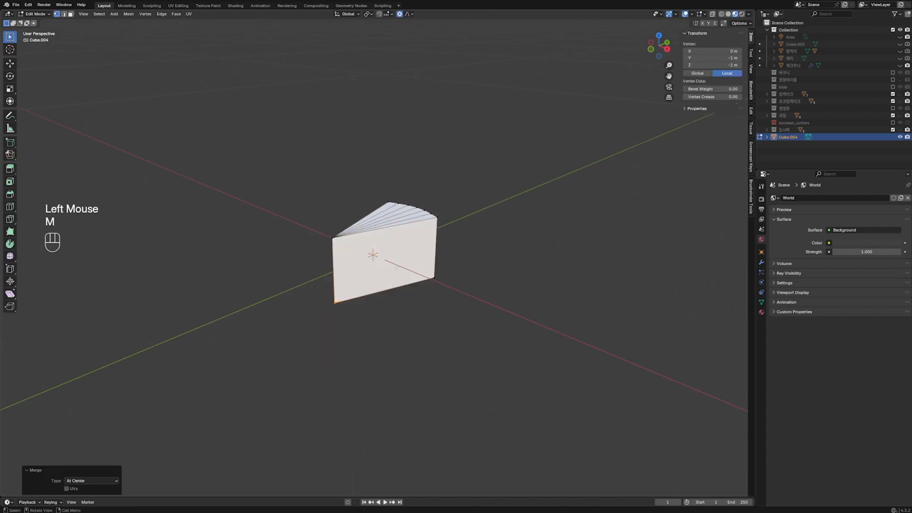
- Add a Bevel modifier with 3 segments to the wedge
key(Tab)
scroll(421, 270, up, 2)
click(762, 262)
click(832, 198)
mouse_move(839, 222)
click(774, 230)
middle_drag(516, 273, 493, 245)
scroll(495, 279, up, 1)
scroll(493, 245, down, 1)
middle_drag(493, 245, 489, 188)
scroll(490, 224, down, 1)
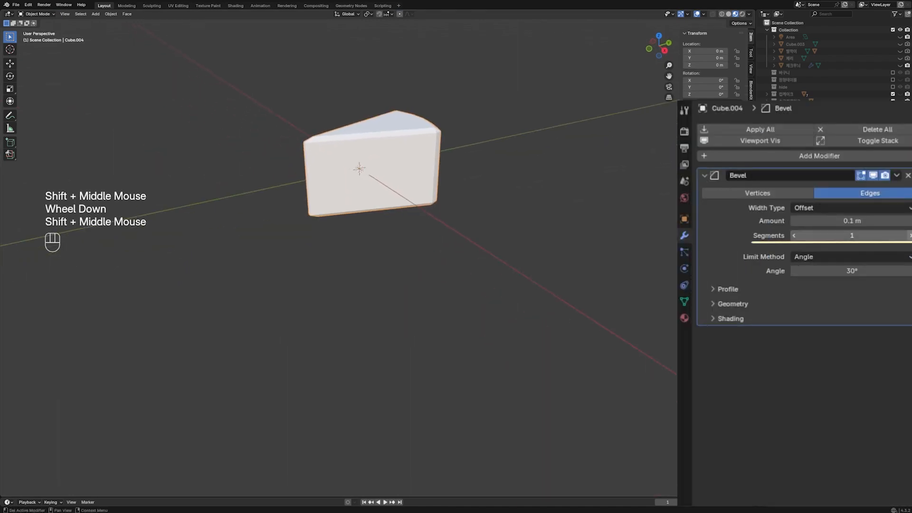
click(909, 236)
click(908, 236)
- Smooth the wedge with a level 2 Subdivision modifier and smooth shading, and apply all its modifiers
key(ctrl+2)
right_click(414, 145)
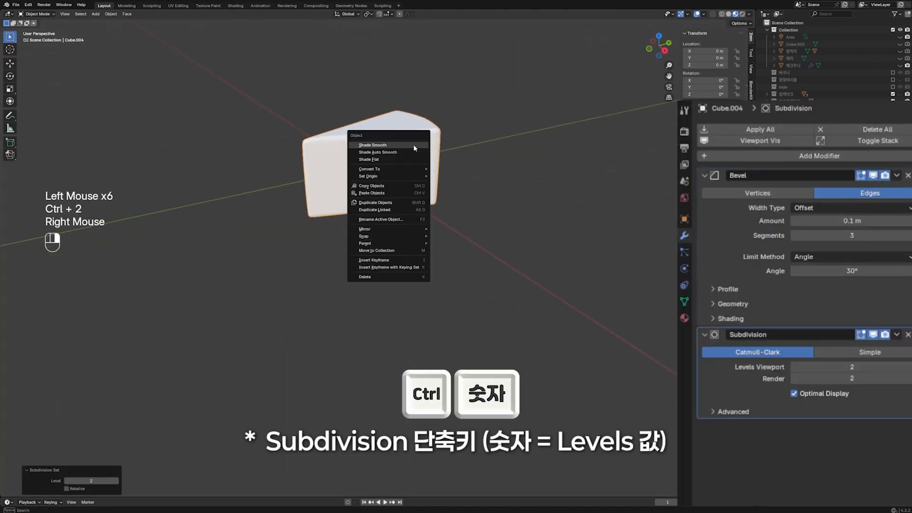
click(413, 144)
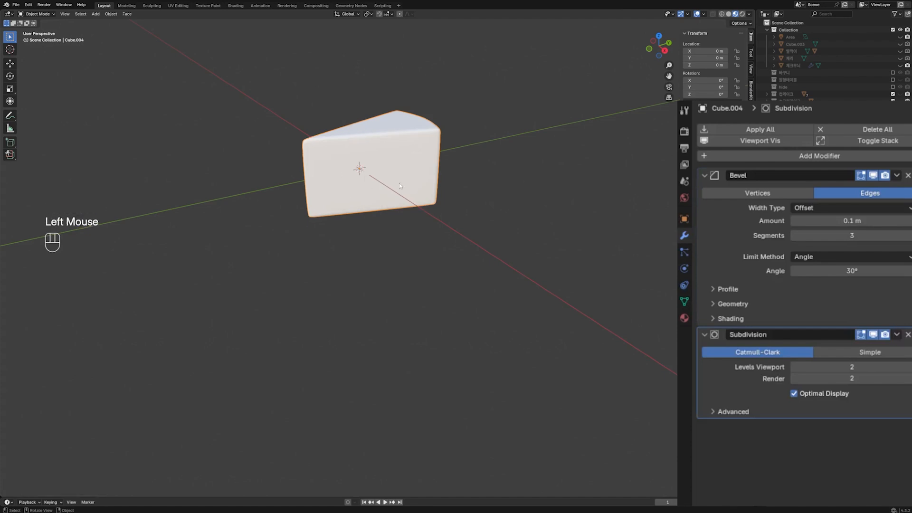
click(760, 129)
key(Tab)
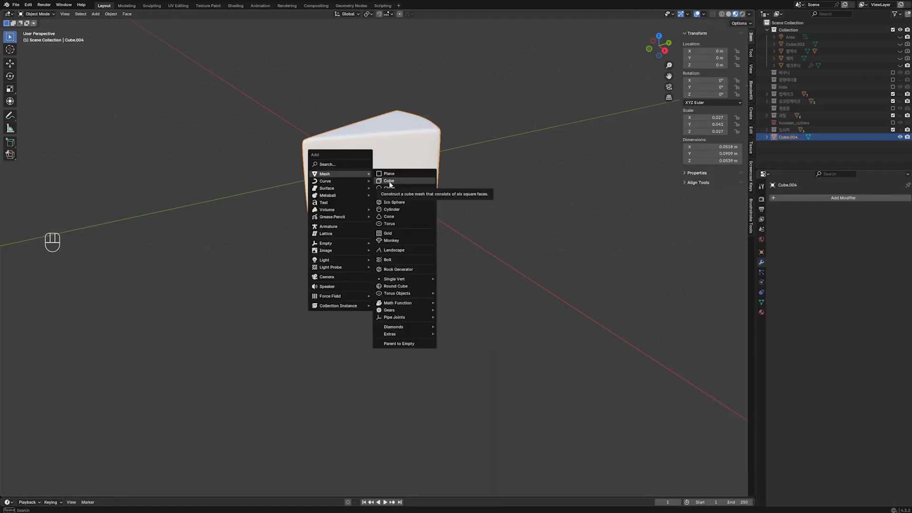
- Add a cube of about 0.064 m and turn it into a smooth-shaded ball with a level 3 Subdivision modifier
click(387, 181)
key(s)
click(420, 175)
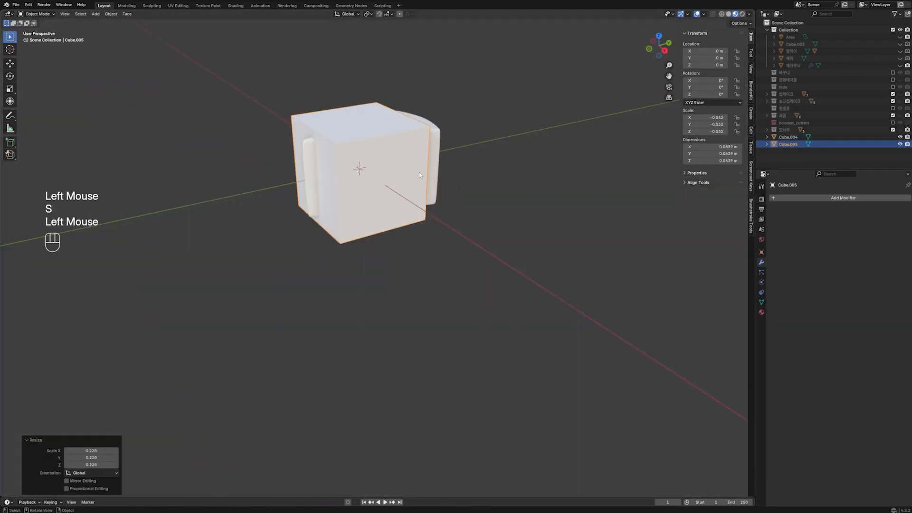
key(ctrl+3)
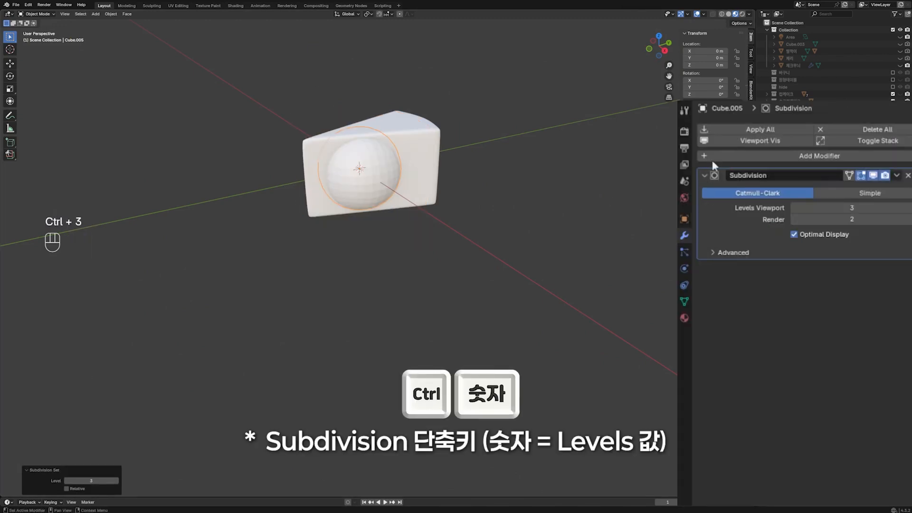
right_click(374, 181)
click(373, 182)
- Shrink the ball and raise it about 0.042 m along Z above the wedge
key(s)
click(385, 170)
key(g)
key(z)
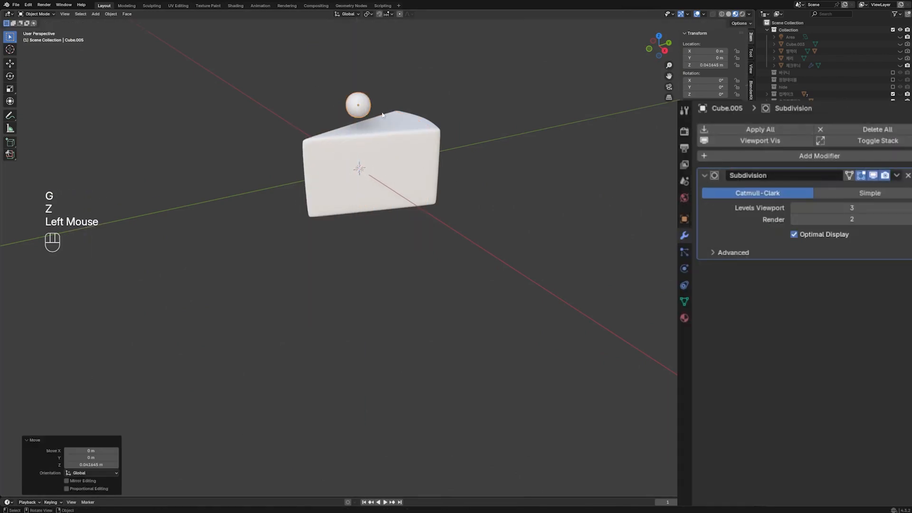
click(383, 115)
- Add a Displace modifier to the ball and give it a new Clouds texture
scroll(383, 114, up, 2)
key(KP_Decimal)
scroll(387, 294, down, 2)
middle_drag(385, 287, 386, 294)
scroll(387, 294, down, 2)
click(745, 161)
mouse_move(698, 169)
click(813, 204)
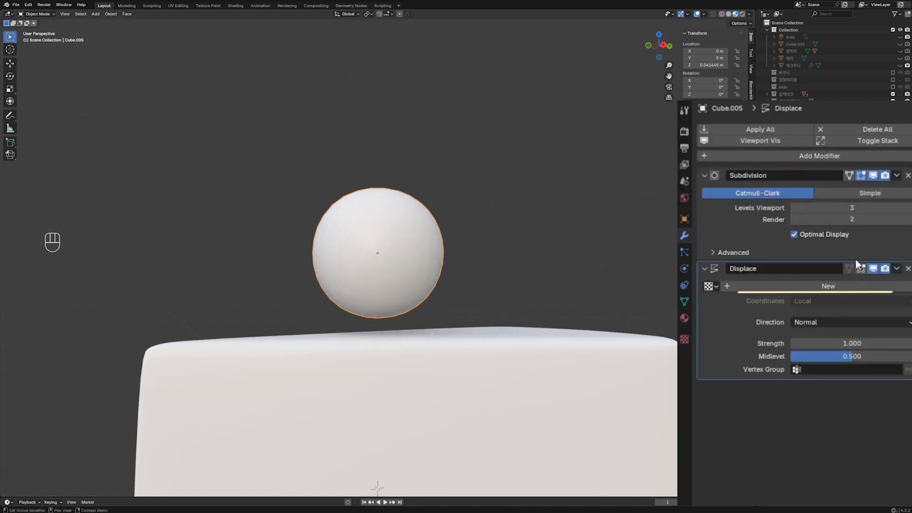
click(884, 287)
click(905, 282)
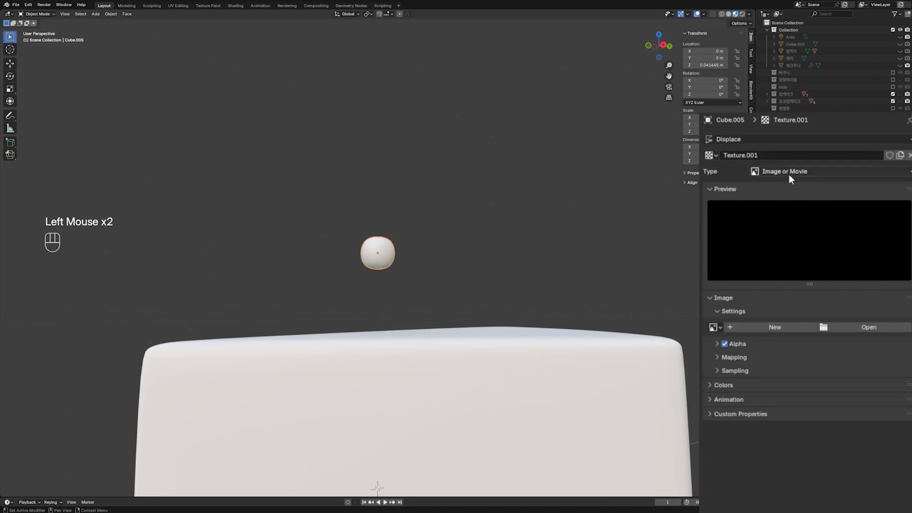
click(789, 175)
click(808, 207)
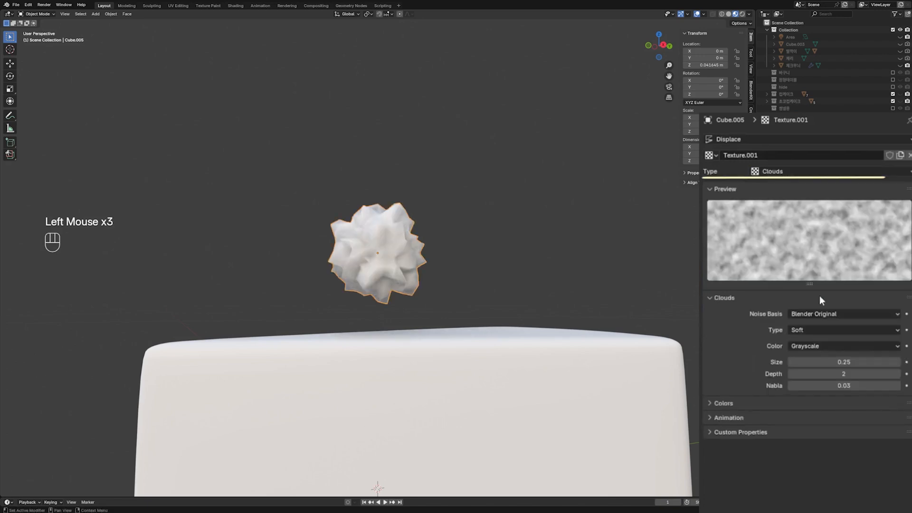
- Increase the Clouds texture size and set the Displace strength to 0.2
shift+drag(863, 359, 889, 358)
click(701, 266)
double_click(842, 332)
text(0.)
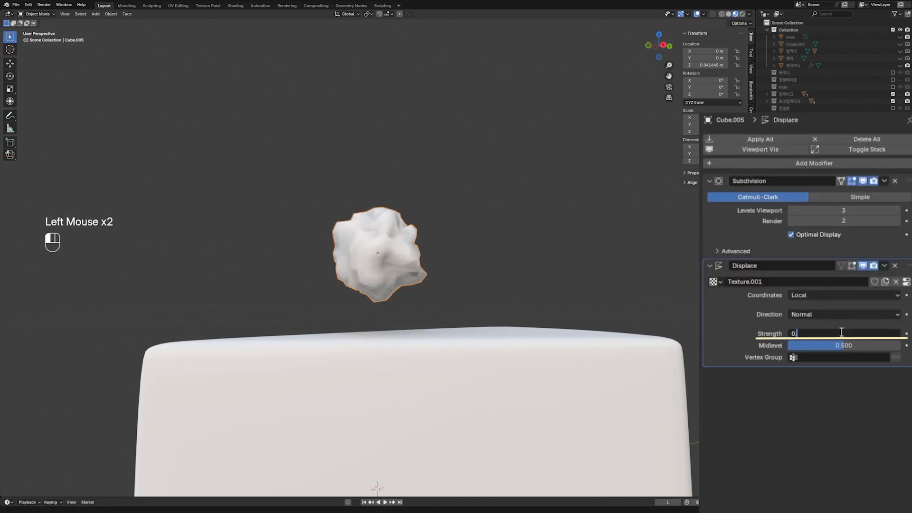
text(2)
key(Return)
- Fine-tune the Displace strength and Clouds size for a slightly uneven ball, and apply all its modifiers
mouse_move(519, 255)
middle_down()
mouse_move(521, 280)
mouse_move(519, 256)
middle_up()
shift+drag(842, 333, 879, 333)
click(908, 281)
shift+drag(843, 362, 877, 362)
click(705, 240)
mouse_move(844, 333)
shift+mouse_down()
mouse_move(829, 334)
mouse_move(848, 333)
shift+mouse_up()
middle_drag(440, 328, 434, 362)
scroll(446, 359, down, 2)
click(772, 142)
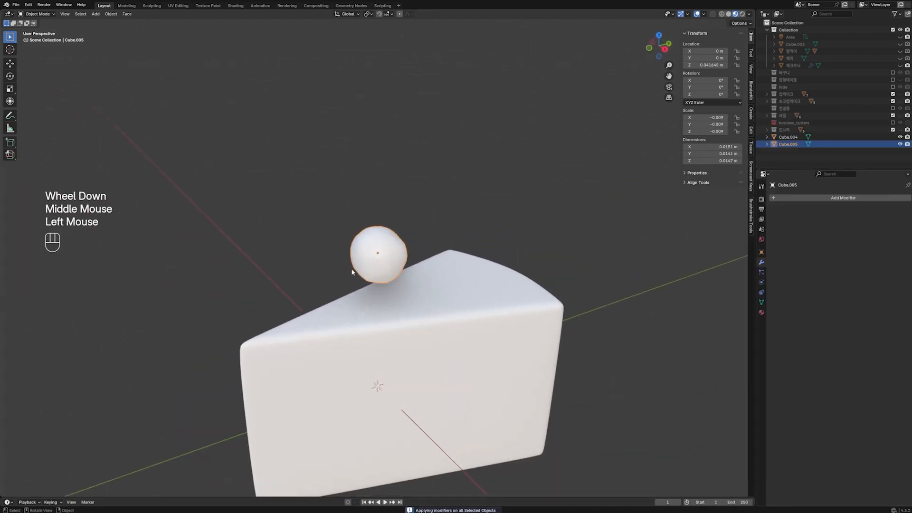
- Lower the ball along Z onto the wedge's top surface and scale it down to about 0.009 m
key(g)
key(z)
click(484, 328)
key(s)
click(468, 314)
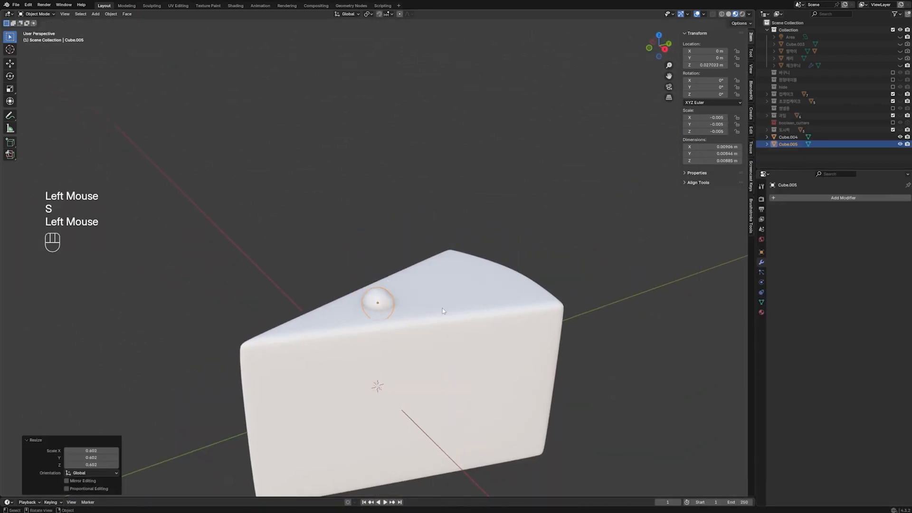
- Duplicate the ball twice on the wedge's top, with a larger copy near the middle and a small one by a rear corner
key(KP_7)
key(shift+d)
click(386, 173)
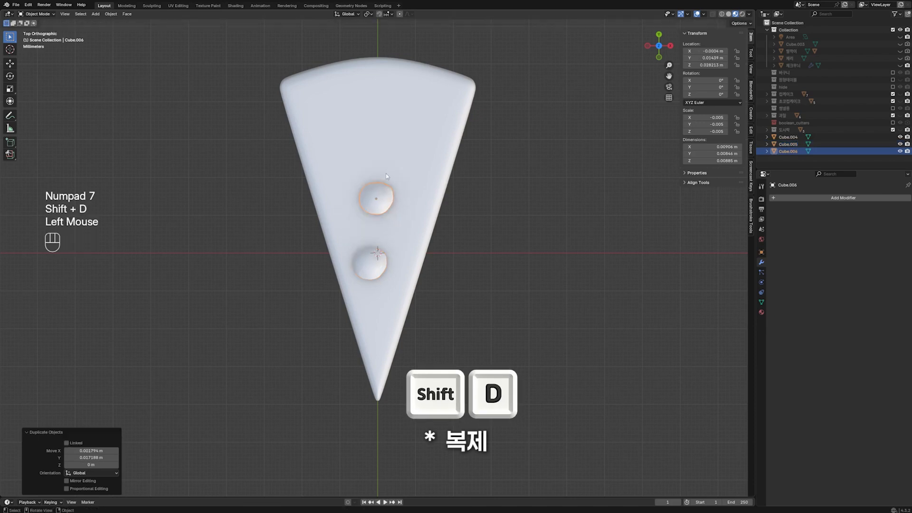
key(s)
click(447, 184)
key(shift+d)
click(388, 77)
key(s)
click(339, 92)
- Place further ball copies on the wedge's curved edge and at the other rear corner, resizing the corner copy
key(shift+d)
click(414, 61)
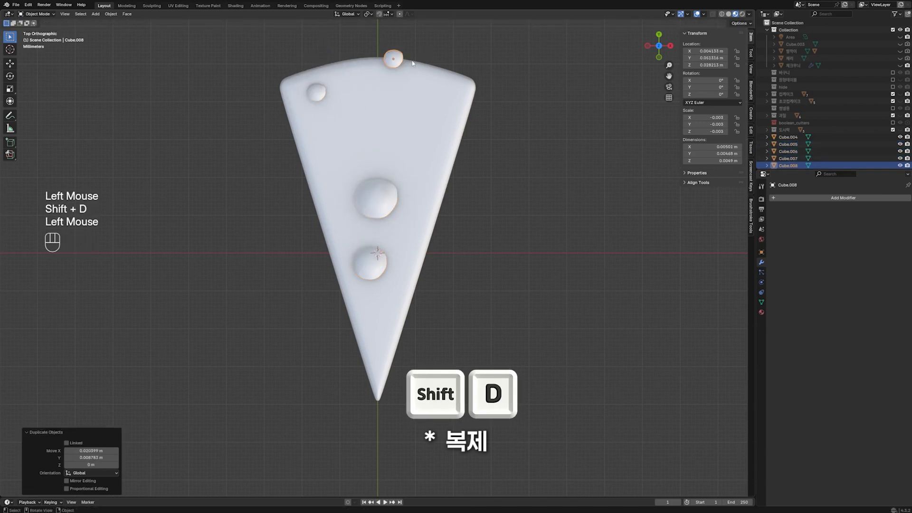
key(shift+d)
click(459, 104)
key(s)
click(477, 105)
- Resize the ball near the middle of the wedge's top and add another copy with its own size
click(376, 198)
key(g)
click(369, 255)
key(ctrl+z)
key(s)
key(shift+d)
key(s)
- Shift a ball along Y on the wedge's flat side and add a resized duplicate on the same face
key(KP_3)
middle_drag(423, 290, 404, 314)
key(g)
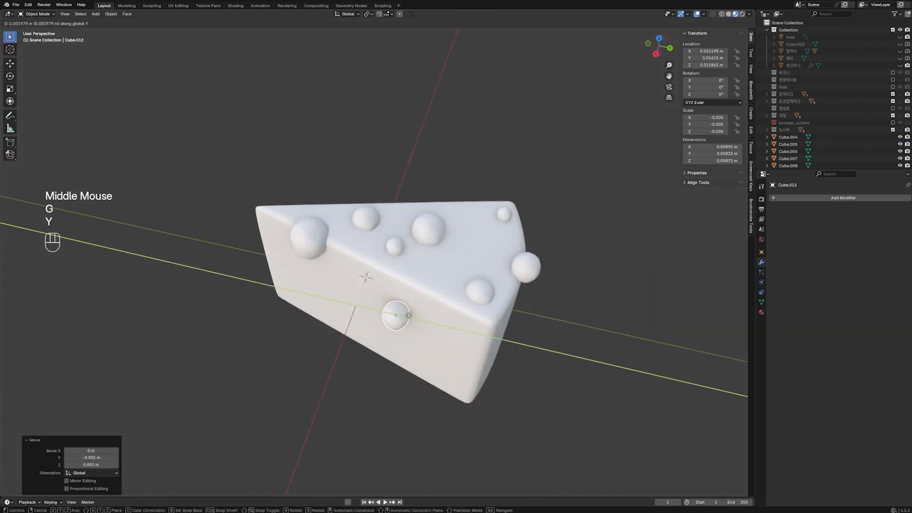
click(403, 314)
key(KP_3)
key(shift+d)
click(403, 279)
key(s)
click(395, 279)
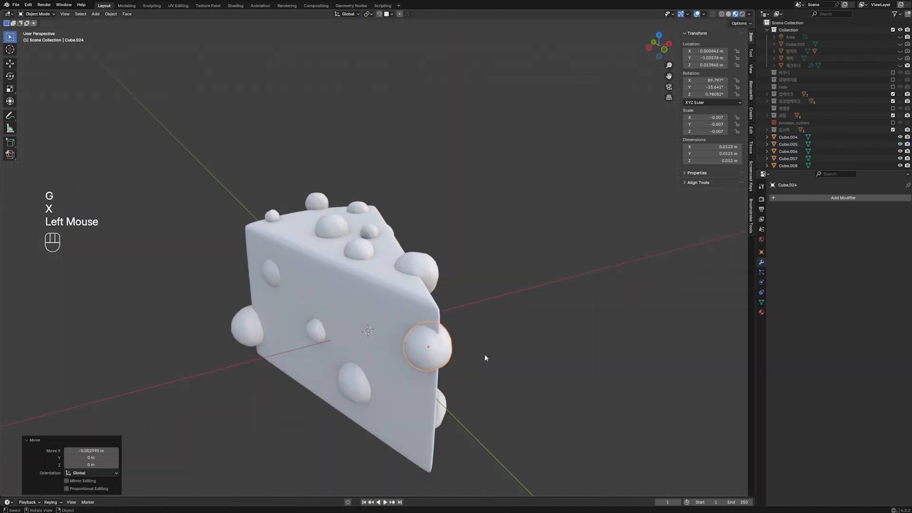
- Select all the balls around the wedge, join them into one object and rename it 치즈덩어리
middle_drag(486, 358, 383, 378)
middle_drag(451, 399, 513, 419)
scroll(512, 417, down, 1)
middle_drag(408, 411, 511, 411)
shift+click(787, 145)
click(787, 145)
scroll(781, 161, down, 4)
shift+click(782, 162)
middle_drag(486, 256, 565, 225)
key(ctrl+j)
double_click(789, 144)
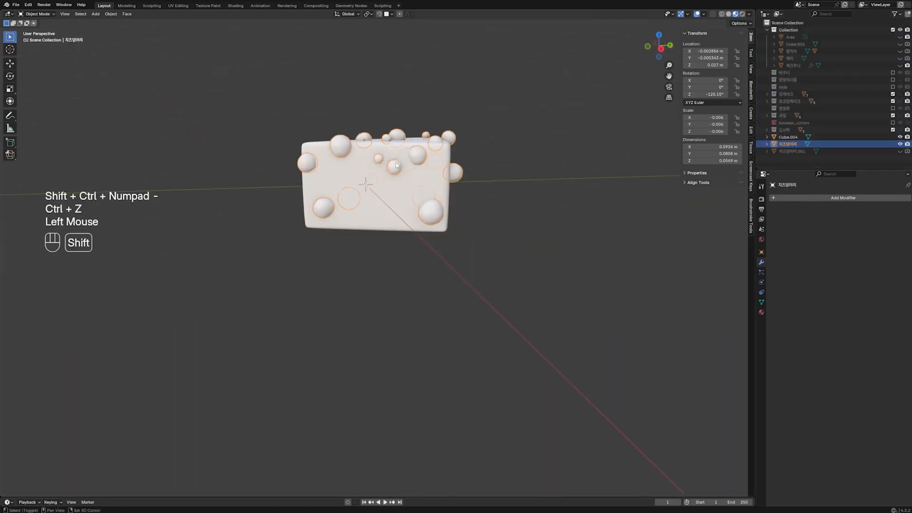
- Cut the joined balls out of the wedge with Auto Boolean Difference and apply Shade Auto Smooth
shift+click(392, 152)
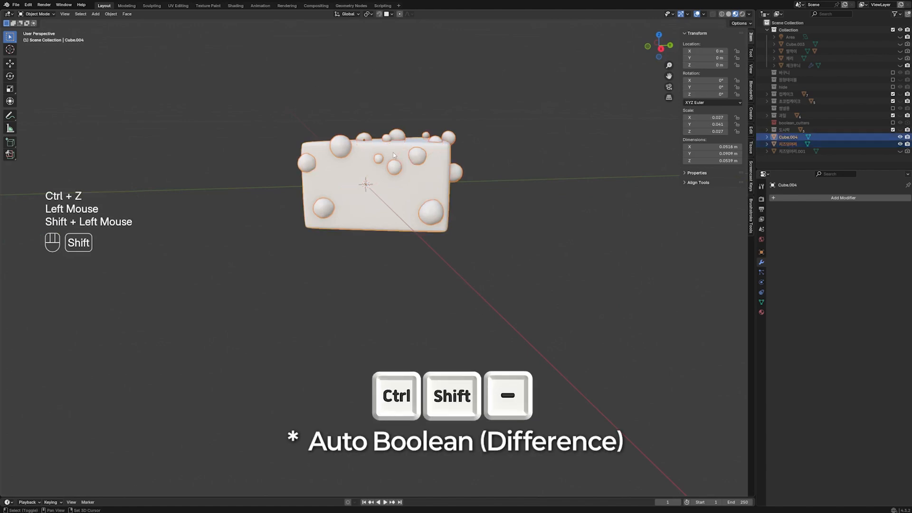
key(ctrl+shift+KP_Subtract)
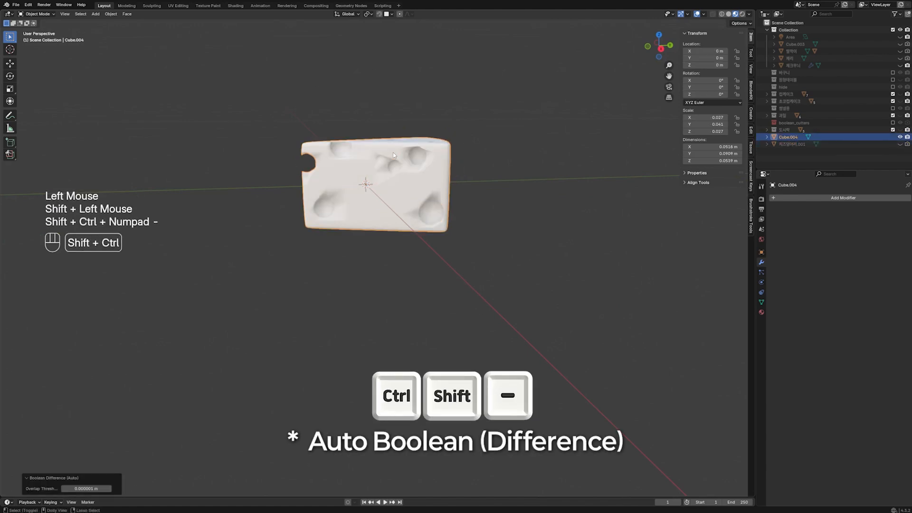
right_click(392, 152)
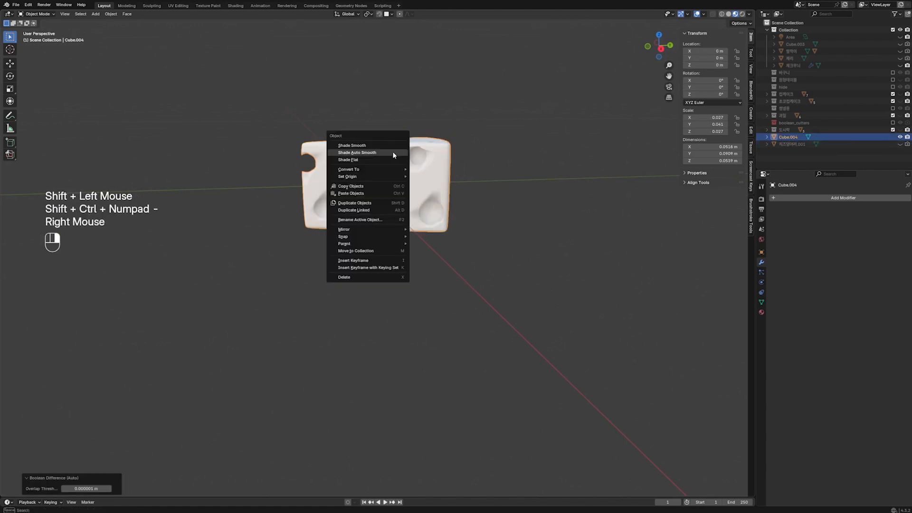
click(393, 153)
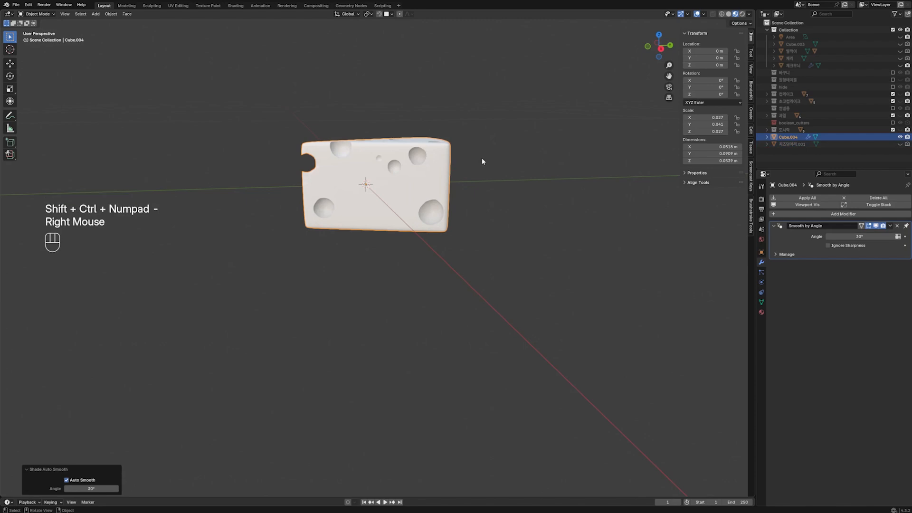
click(510, 156)
key(ctrl+z)
- Scale the cheese wedge down and flatten it in Z to about 0.043 × 0.075 × 0.037 m
key(s)
click(477, 164)
key(s)
key(z)
click(457, 170)
- Create a material named 치즈 for the cheese in the Shading workspace and reposition its shader nodes
scroll(455, 167, up, 4)
shift+middle_drag(454, 164, 431, 263)
middle_drag(527, 228, 473, 240)
mouse_move(594, 268)
middle_down()
mouse_move(536, 256)
mouse_move(468, 259)
middle_up()
middle_drag(570, 257, 494, 261)
middle_drag(594, 261, 536, 256)
click(235, 6)
shift+middle_drag(496, 168, 418, 179)
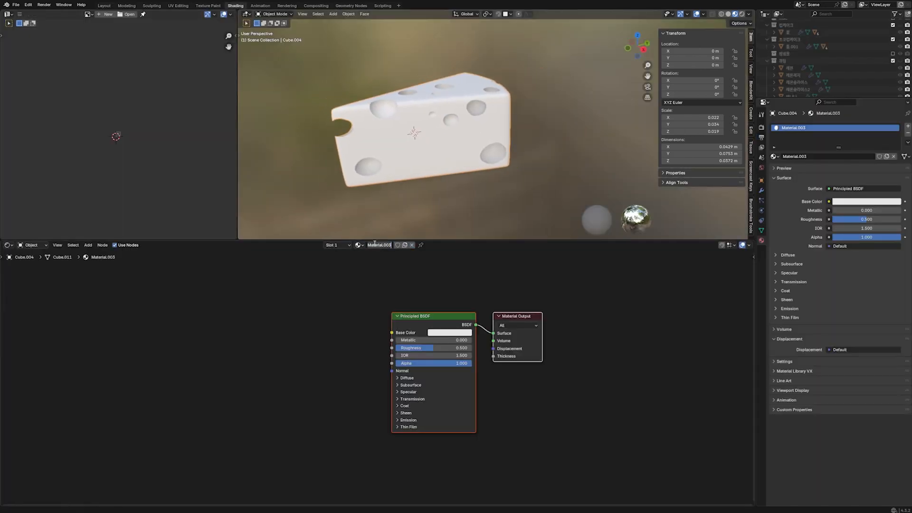
key(Return)
drag(574, 284, 449, 351)
key(g)
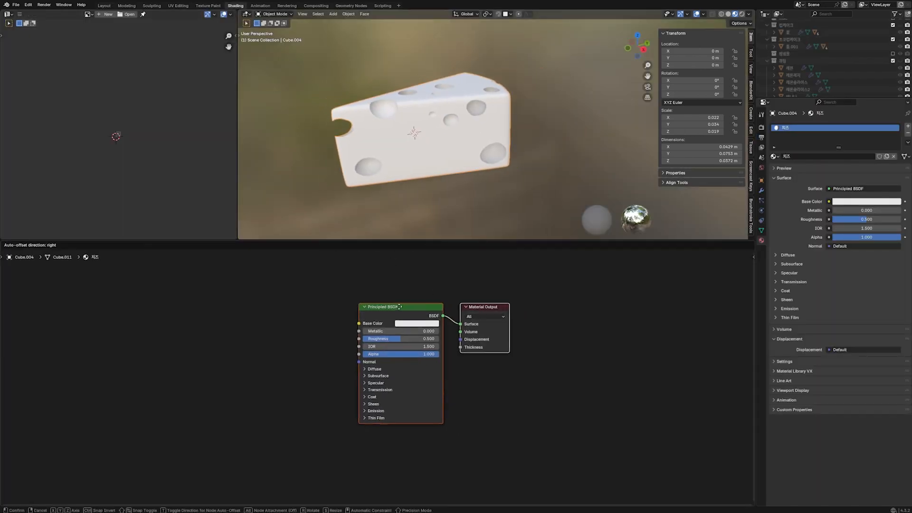
click(414, 281)
click(411, 296)
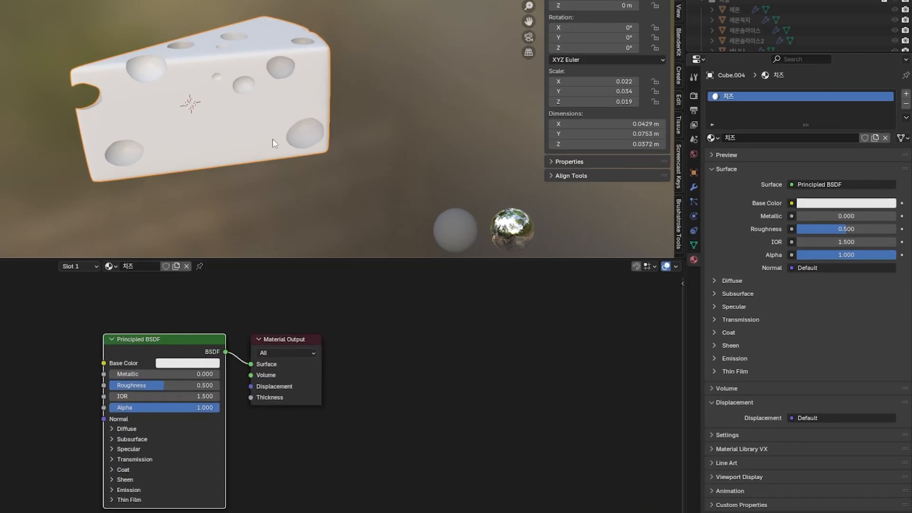
- Add a second material slot with a new material named 치즈덩어리 and assign it to the selected hole faces
key(Tab)
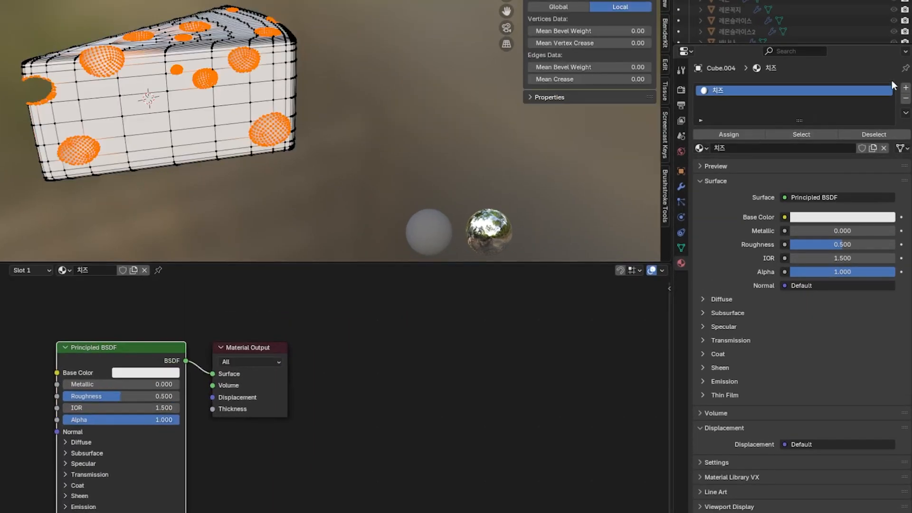
click(907, 88)
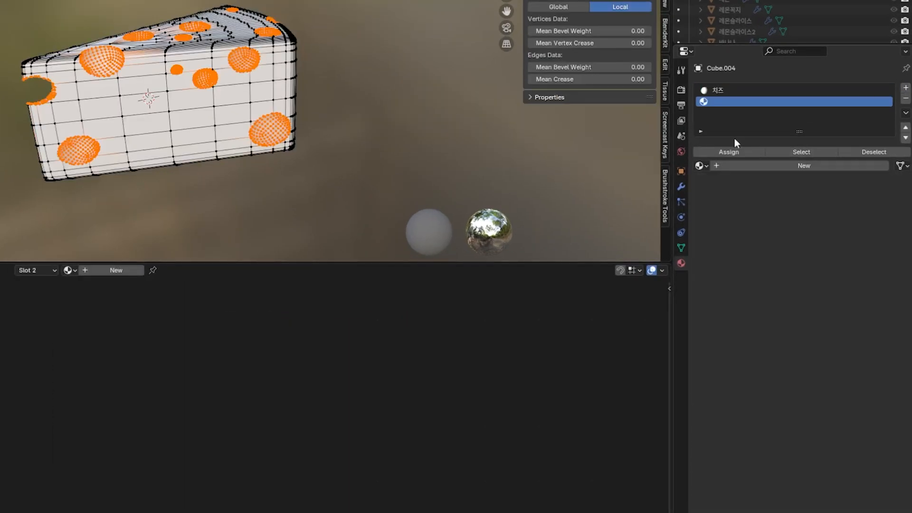
click(742, 167)
click(745, 166)
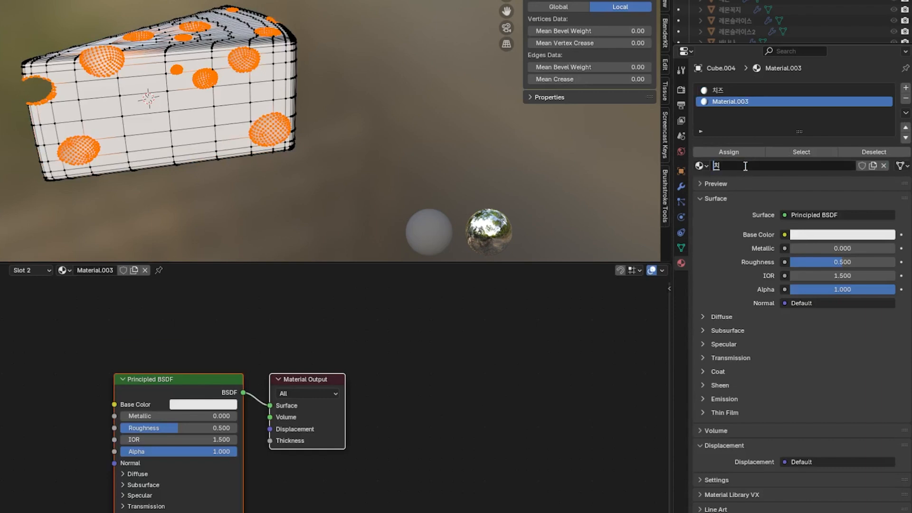
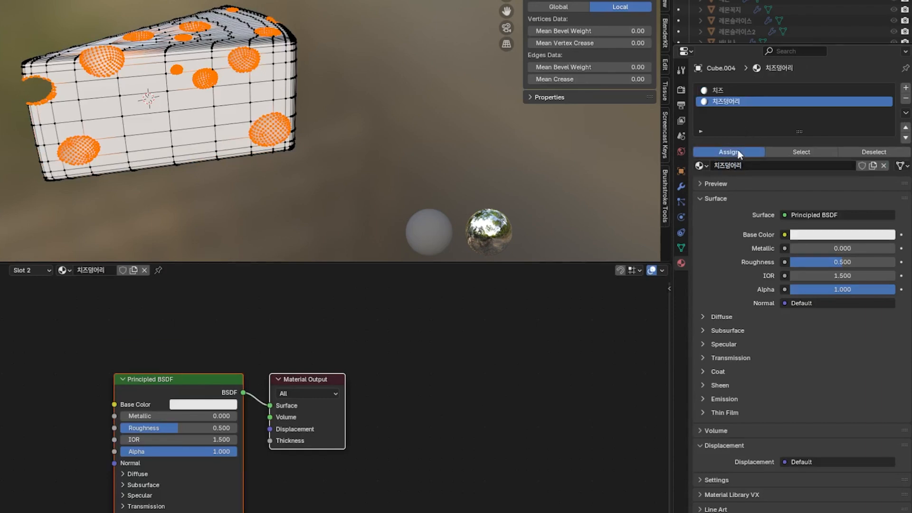
click(737, 151)
key(Tab)
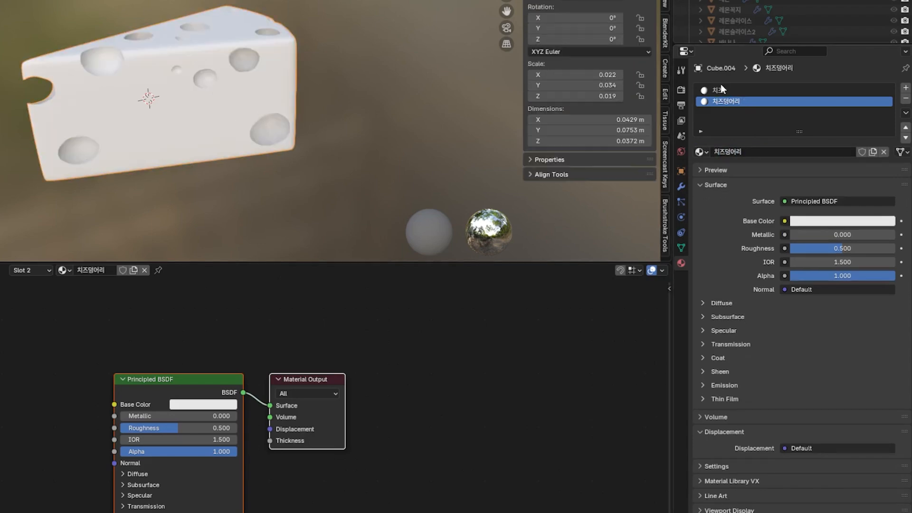
- Set the 치즈 material's base color to yellow #FFD44D, roughness to 0.3 and Christensen-Burley subsurface weight to 1
click(722, 89)
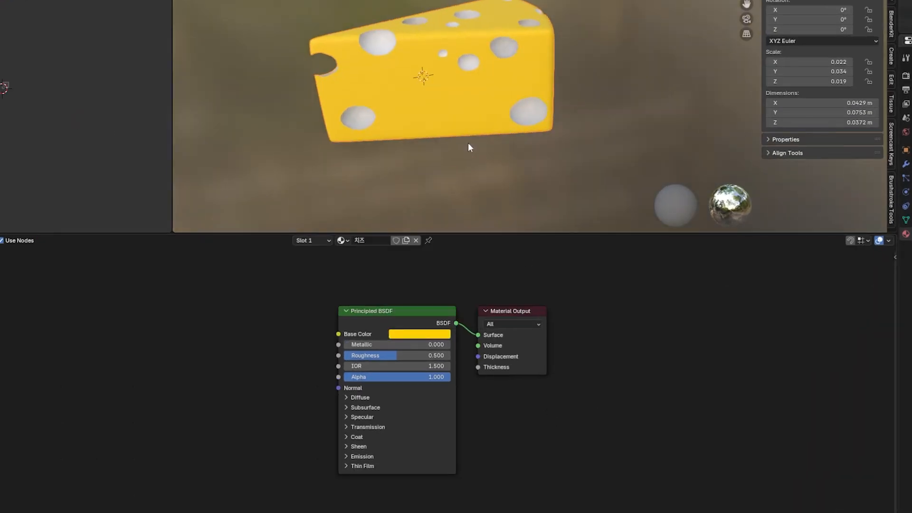
click(419, 334)
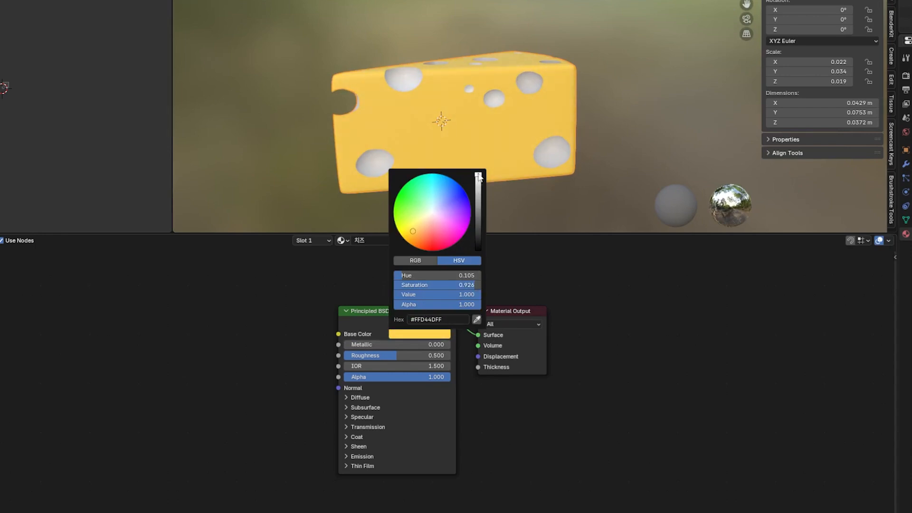
drag(474, 294, 480, 295)
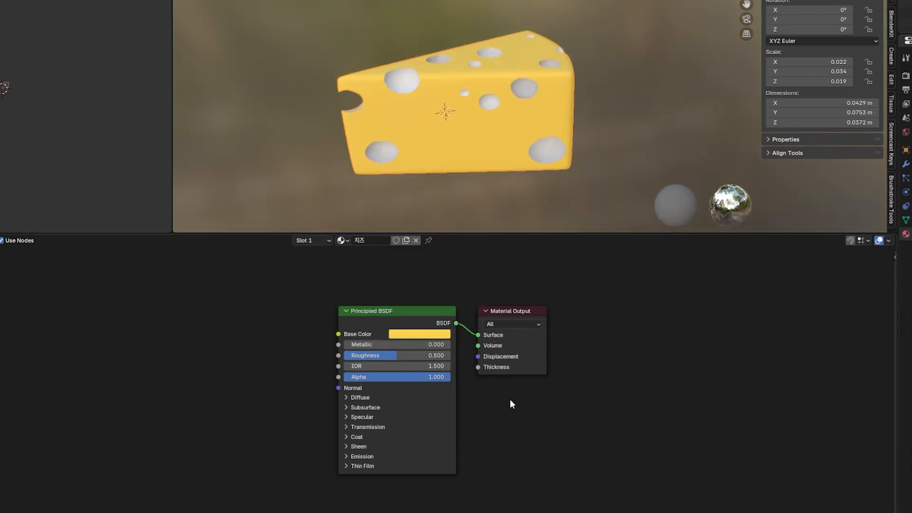
click(365, 408)
key(Return)
middle_drag(565, 98, 594, 110)
- Add a Gradient Texture set to Quadratic Sphere in the 치즈덩어리 material
click(761, 87)
key(shift+a)
click(267, 361)
text(gra)
key(Return)
click(311, 353)
click(311, 390)
click(306, 470)
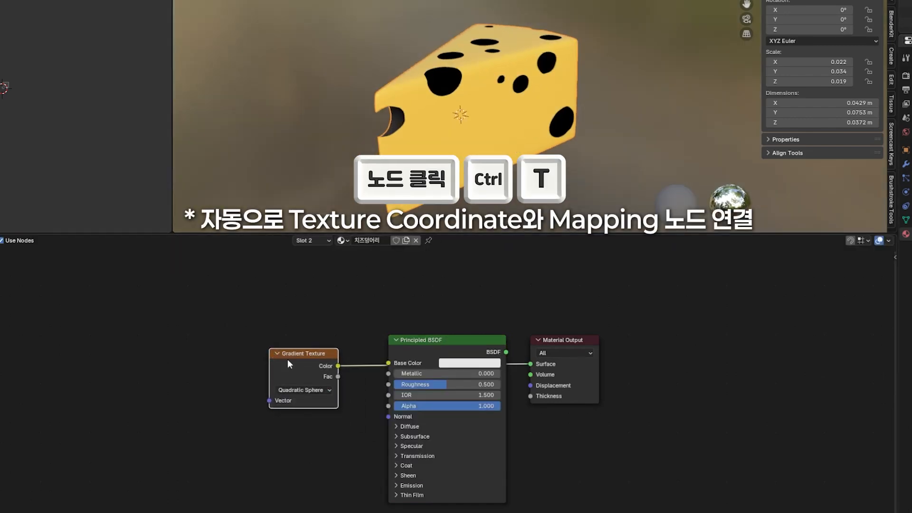
- Add Texture Coordinate and Mapping nodes to the gradient, feeding Object coordinates into the mapping with a scale of 0.5 on each axis
key(ctrl+t)
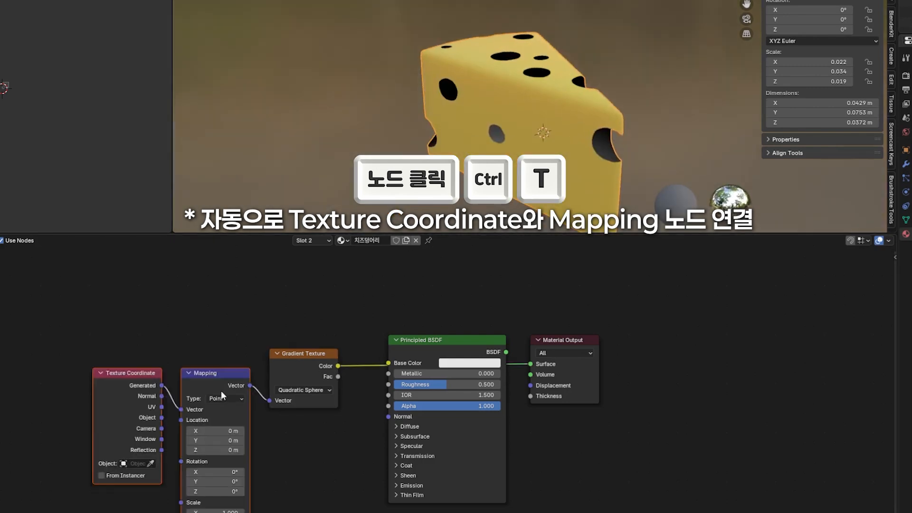
drag(162, 417, 181, 409)
middle_drag(554, 218, 508, 233)
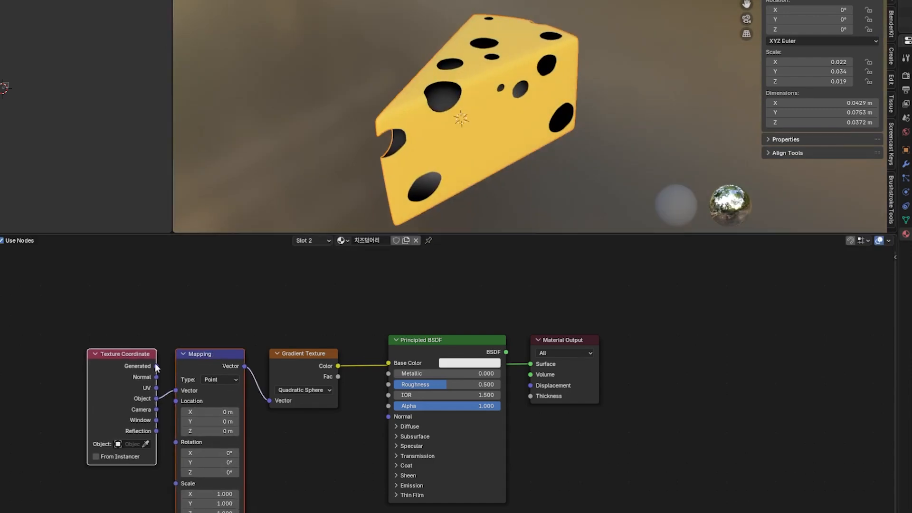
middle_drag(456, 143, 412, 107)
middle_drag(475, 95, 404, 108)
- Add a Color Ramp after the Gradient Texture and feed its color into the Principled BSDF base color
click(367, 309)
key(shift+a)
click(368, 308)
click(421, 322)
click(380, 324)
drag(460, 305, 544, 327)
drag(491, 336, 590, 332)
click(495, 318)
drag(495, 317, 407, 326)
drag(675, 295, 635, 332)
drag(486, 337, 519, 343)
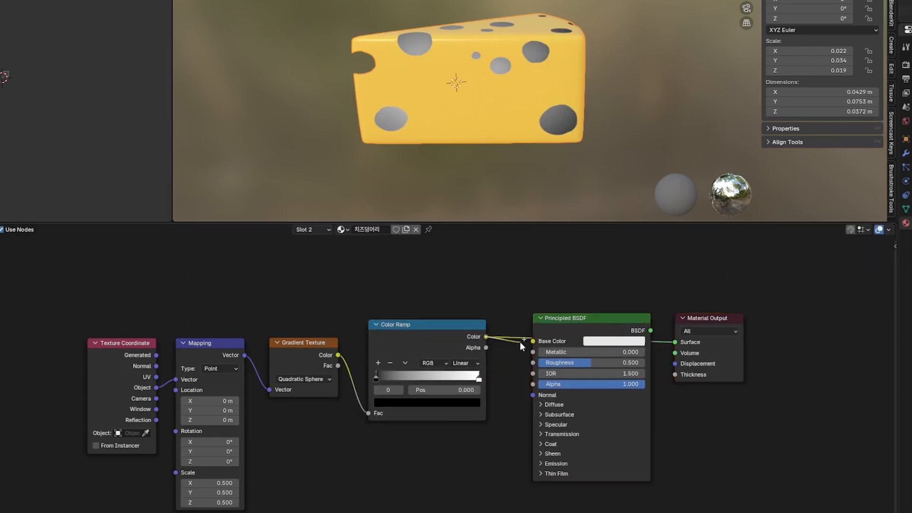
- Set the 치즈덩어리 shader's roughness to 0.4, and its subsurface to Christensen-Burley with weight 1 and all three radii 1.0
click(619, 359)
text(0.4)
key(Return)
click(560, 415)
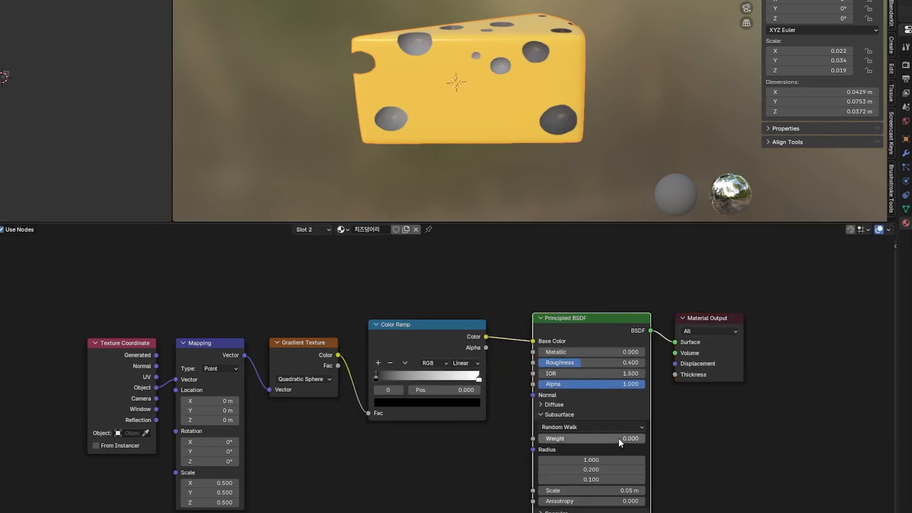
text(1)
key(Return)
click(621, 428)
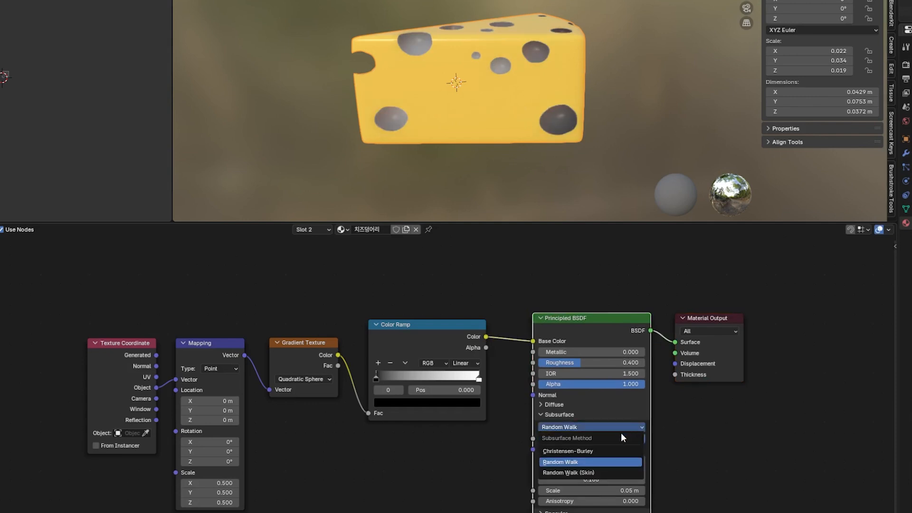
click(606, 449)
drag(606, 459, 613, 479)
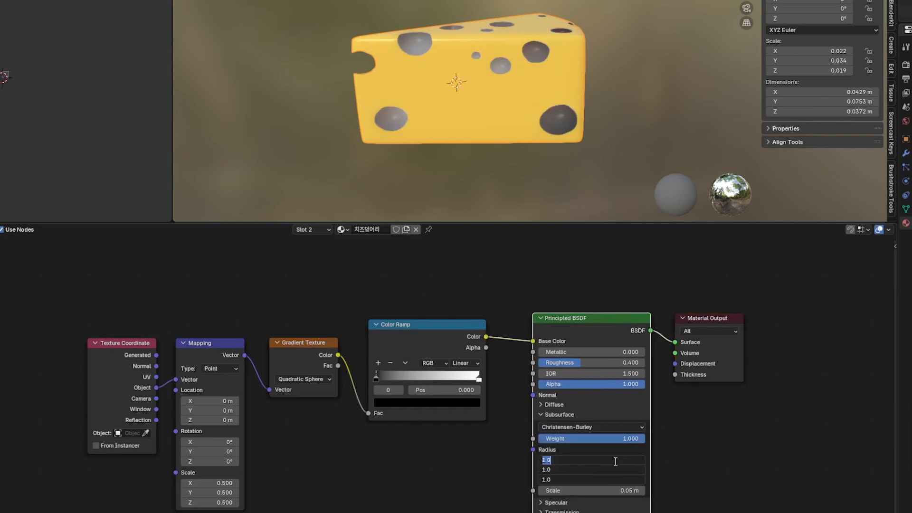
key(Return)
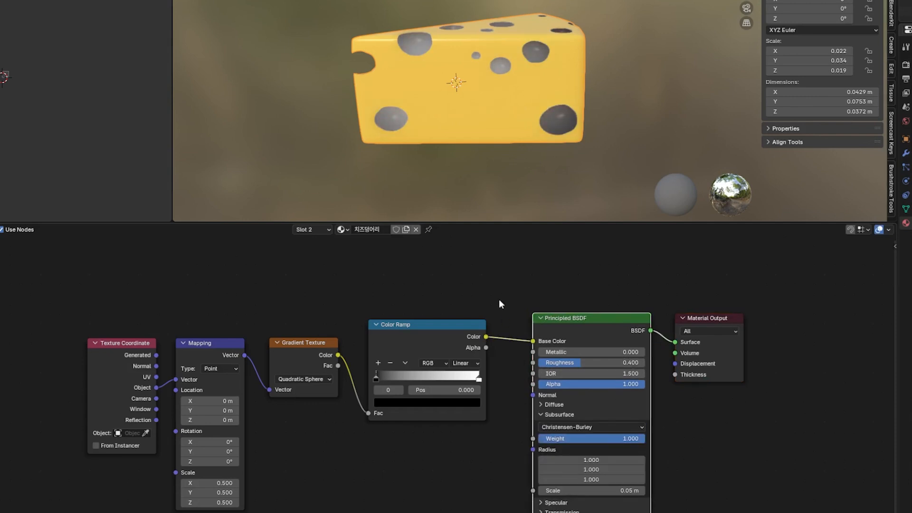
- Paste copied colors into the Color Ramp, making the white stop cheese yellow and the black stop orange
click(479, 379)
click(459, 403)
click(442, 388)
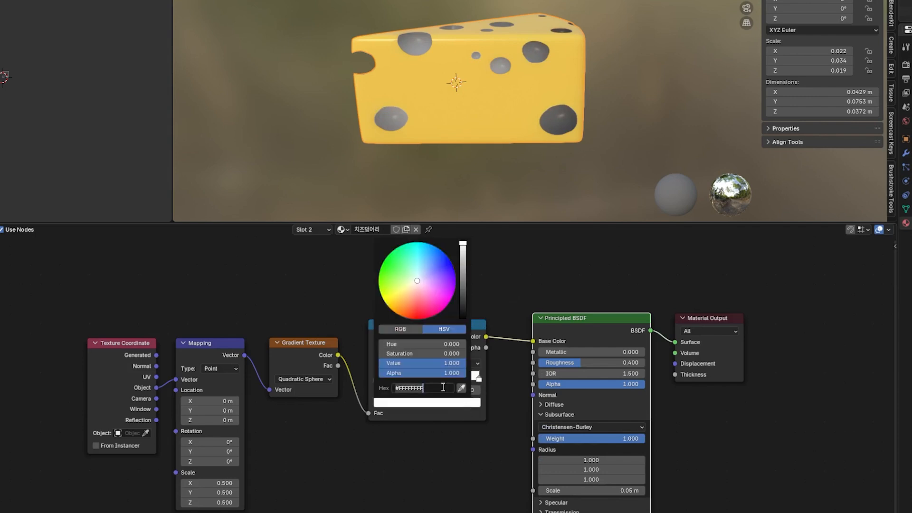
key(ctrl+v)
key(Return)
click(375, 379)
click(448, 403)
click(449, 390)
key(ctrl+v)
key(Return)
- Move the ramp's yellow stop to position 0.7 and add a middle stop at position 0.136
drag(478, 379, 420, 376)
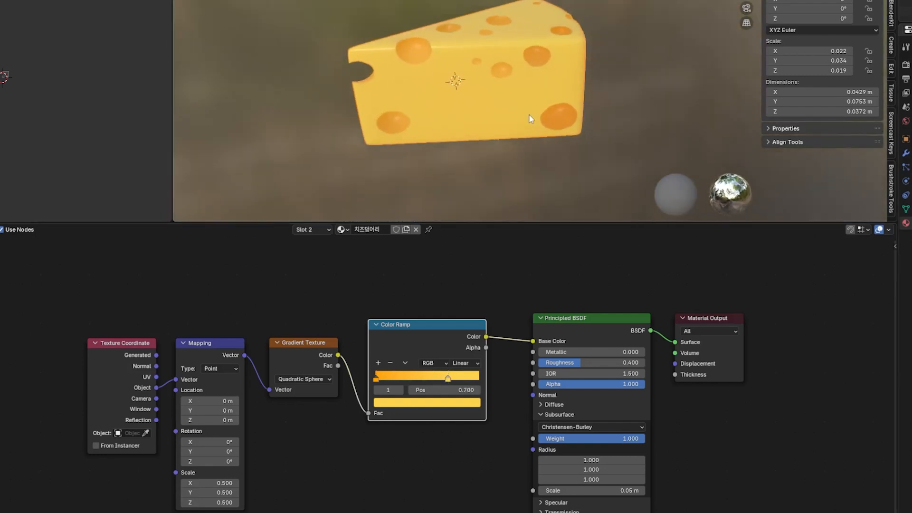
click(376, 379)
click(378, 363)
drag(412, 379, 387, 381)
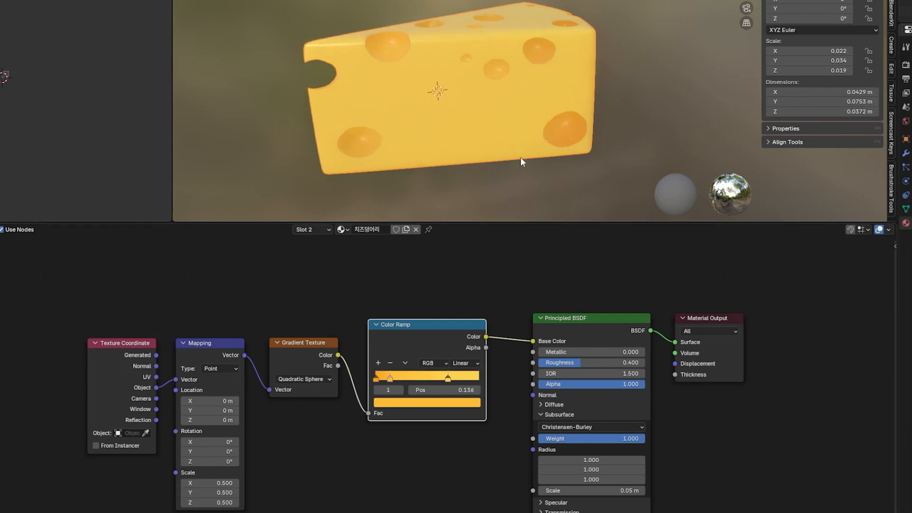
- Add a Noise Texture to the 치즈 material with scale 50, detail 10 and roughness about 0.292
key(shift+a)
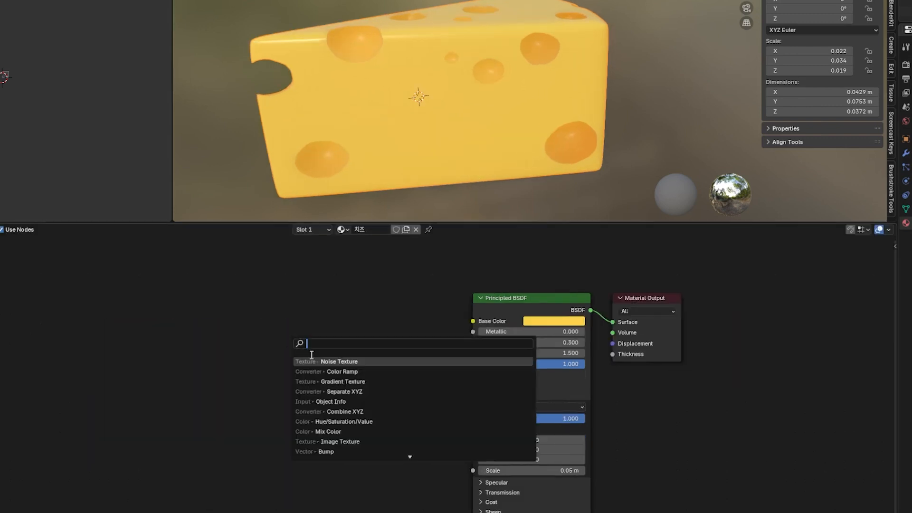
click(332, 362)
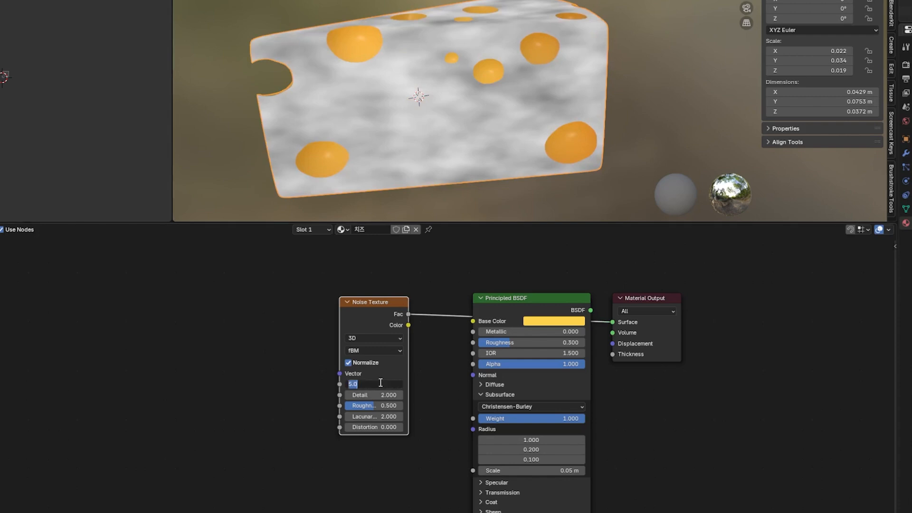
text(50)
key(Return)
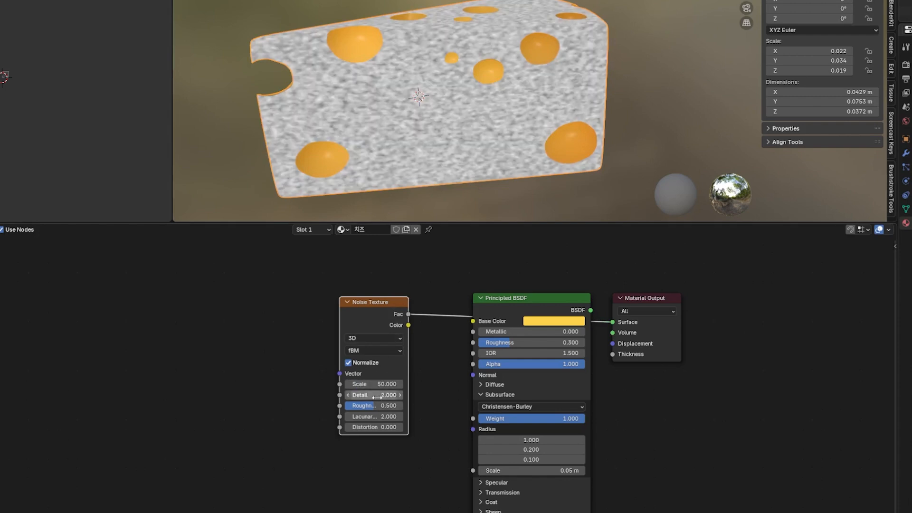
click(378, 398)
text(10)
key(Return)
drag(381, 408, 412, 417)
key(ctrl+z)
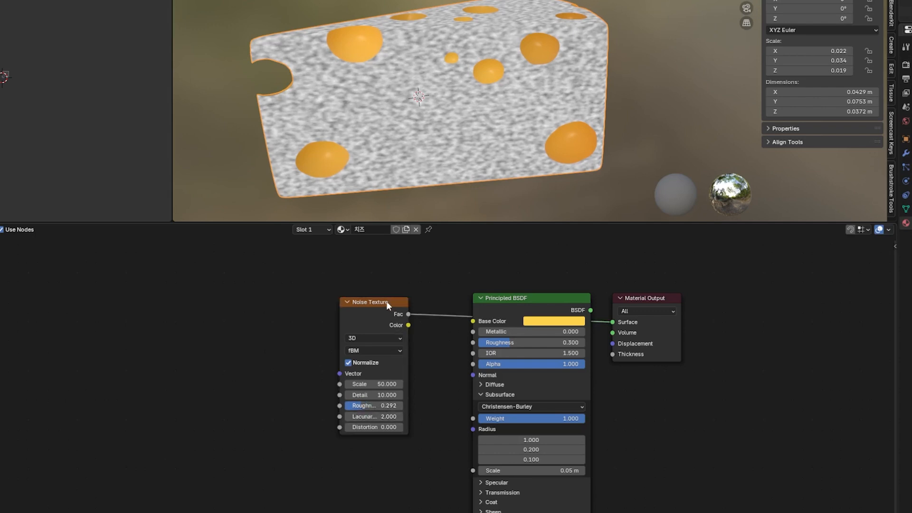
- Add a Bump node beside the Noise Texture and connect the noise Fac output to its Height
drag(384, 308, 304, 306)
key(shift+a)
click(349, 293)
key(Escape)
key(shift+a)
click(350, 288)
click(391, 396)
click(366, 364)
drag(328, 312, 365, 426)
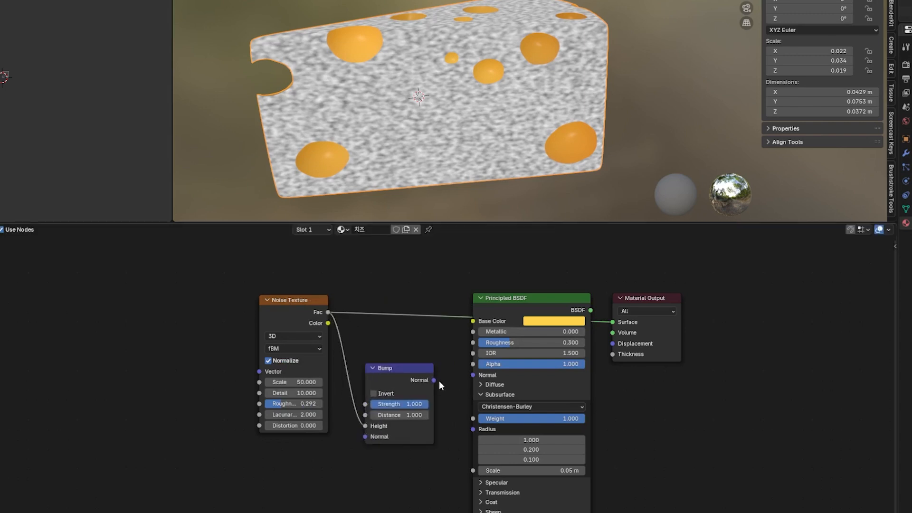
- Connect the Bump node to the Principled BSDF Normal, restore the shader preview and set the bump strength to 0.01
ctrl+shift+click(537, 304)
text(0.)
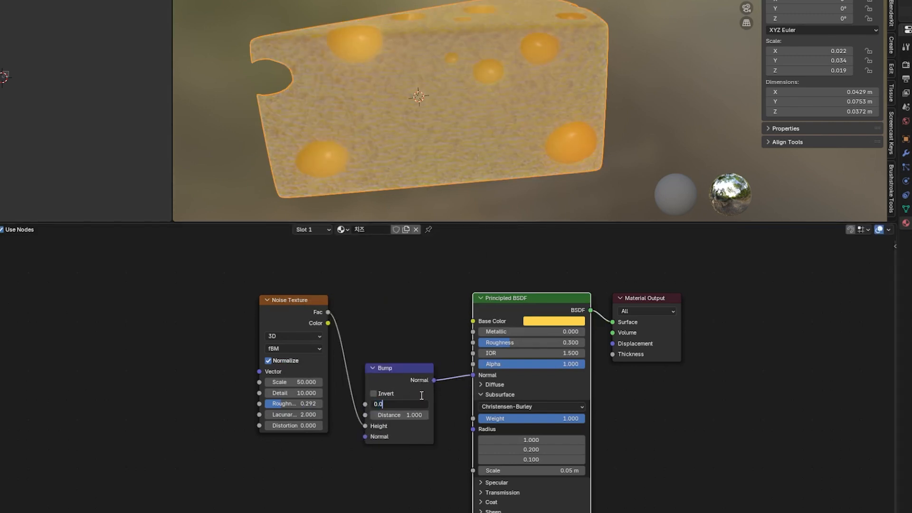
text(1)
key(Return)
scroll(500, 176, up, 3)
middle_drag(501, 174, 547, 117)
- Copy the Noise Texture and Bump nodes into the 치즈덩어리 material and connect the bump to its shader's Normal input
click(303, 307)
shift+click(414, 380)
key(ctrl+c)
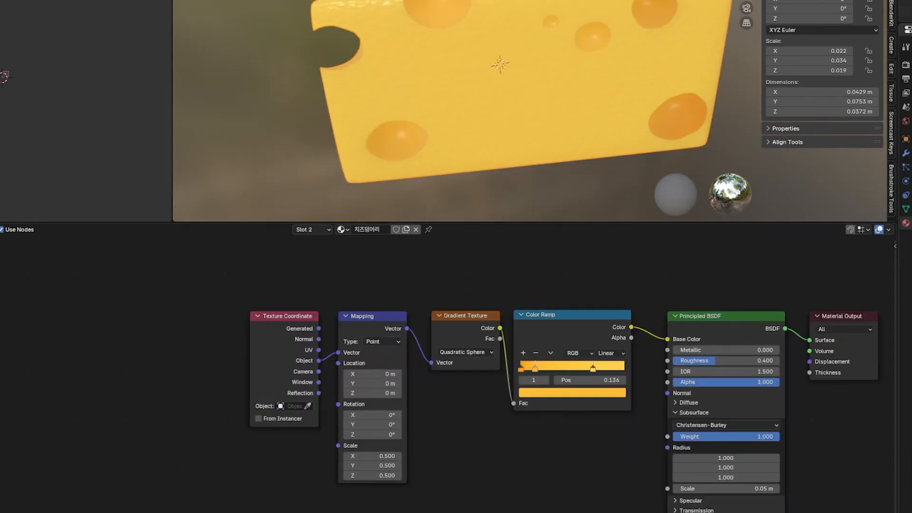
middle_drag(447, 499, 385, 429)
key(ctrl+v)
drag(255, 380, 401, 372)
drag(512, 430, 609, 303)
middle_drag(612, 110, 588, 144)
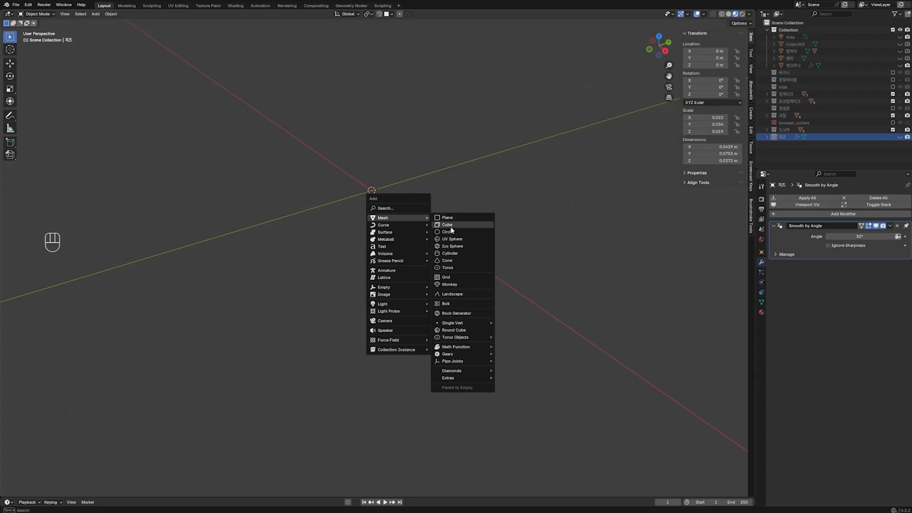
- Add a cube in the Layout workspace, scale it to about 0.124 m square and flatten it to about 0.010 m in Z
click(453, 219)
key(s)
click(483, 204)
key(s)
click(564, 200)
key(s)
key(z)
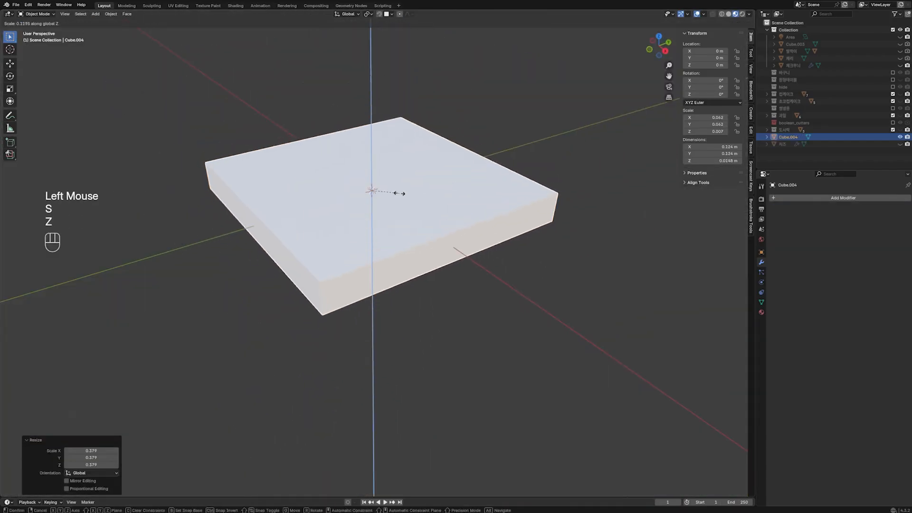
click(553, 200)
- Narrow the slab to about 0.083 m in X and give it a level 2 Subdivision modifier
key(KP_7)
key(s)
key(x)
click(480, 221)
click(416, 201)
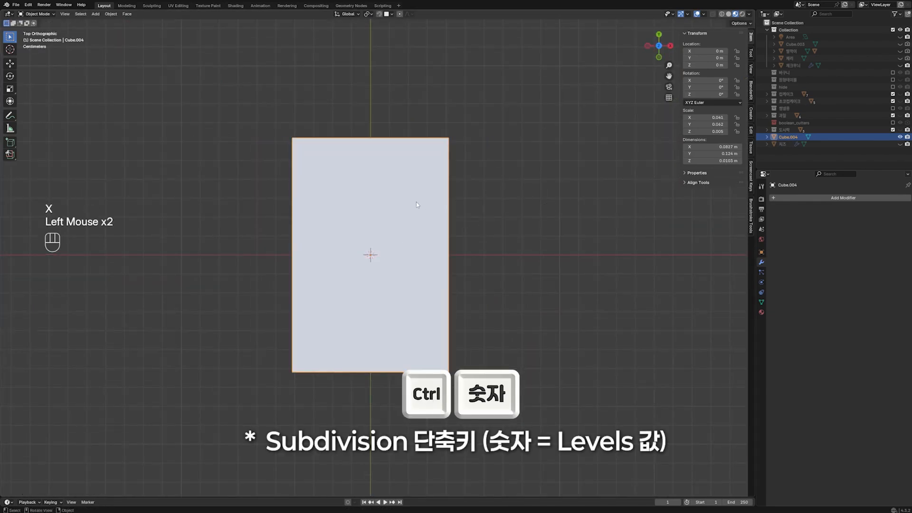
key(ctrl+2)
middle_drag(416, 202, 398, 222)
- Add an edge loop across the slab near each of its two short ends
key(Tab)
key(ctrl+r)
click(399, 194)
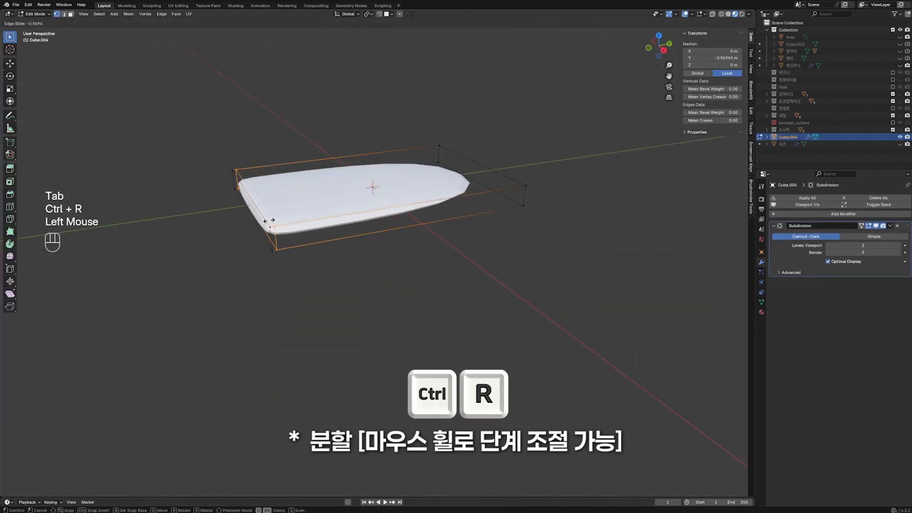
click(361, 202)
key(ctrl+r)
click(414, 204)
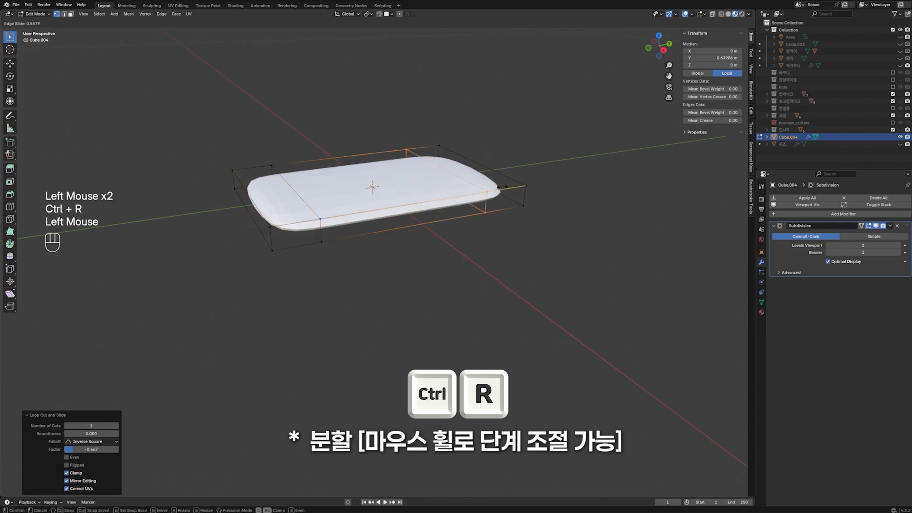
click(471, 199)
- Cut two edge loops around the slab's thickness and scale them apart in Z by about 2.14
key(ctrl+r)
scroll(476, 206, up, 1)
click(475, 206)
right_click(475, 206)
key(s)
key(z)
click(606, 223)
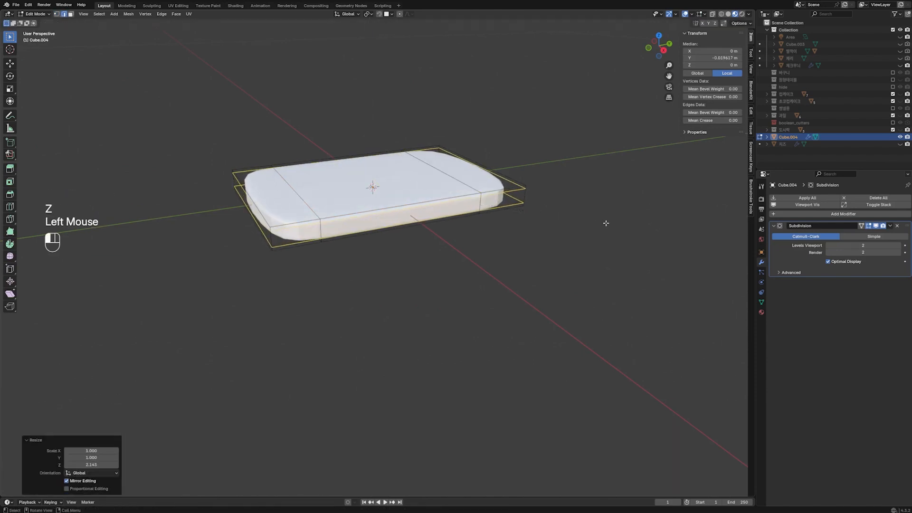
alt+middle_drag(607, 223, 618, 257)
- Add lengthwise edge loops near the slab's two long sides and move the one on the -X side outward
scroll(608, 247, up, 1)
key(ctrl+r)
click(376, 142)
click(357, 142)
click(412, 143)
alt+click(358, 157)
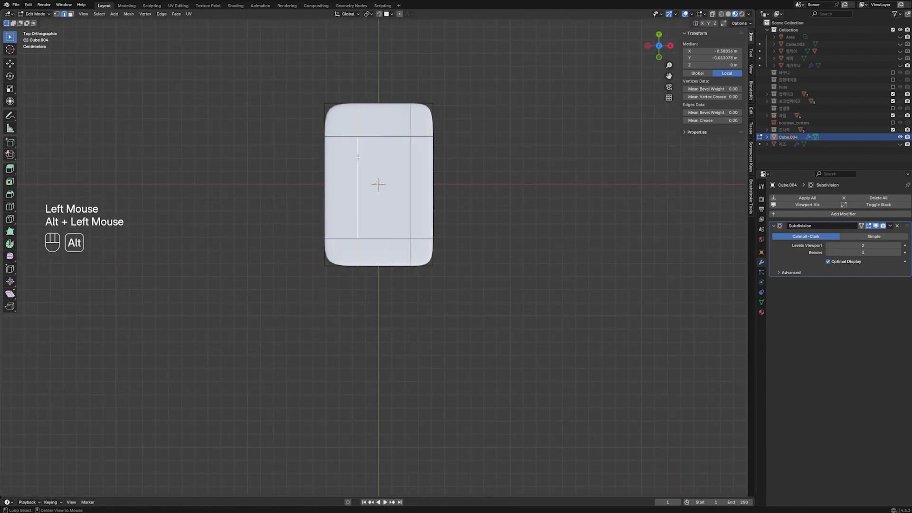
key(g)
click(348, 156)
- Select the stacked middle faces on the slab's short +Y end and dissolve them into a single face
scroll(416, 150, down, 2)
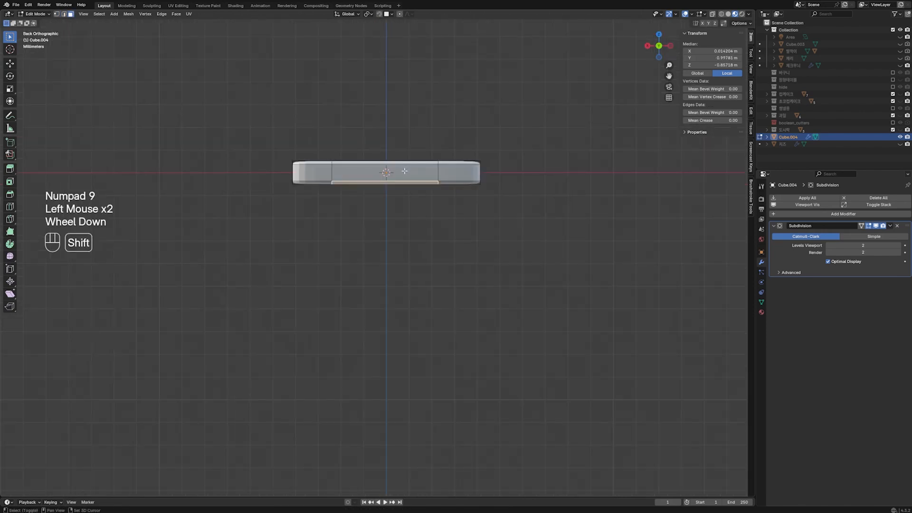
shift+click(404, 171)
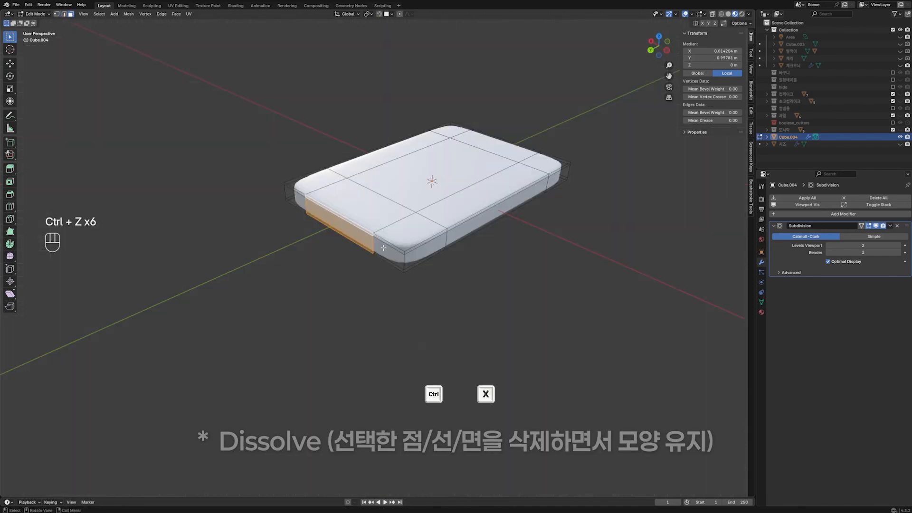
middle_drag(428, 238, 430, 235)
key(ctrl+x)
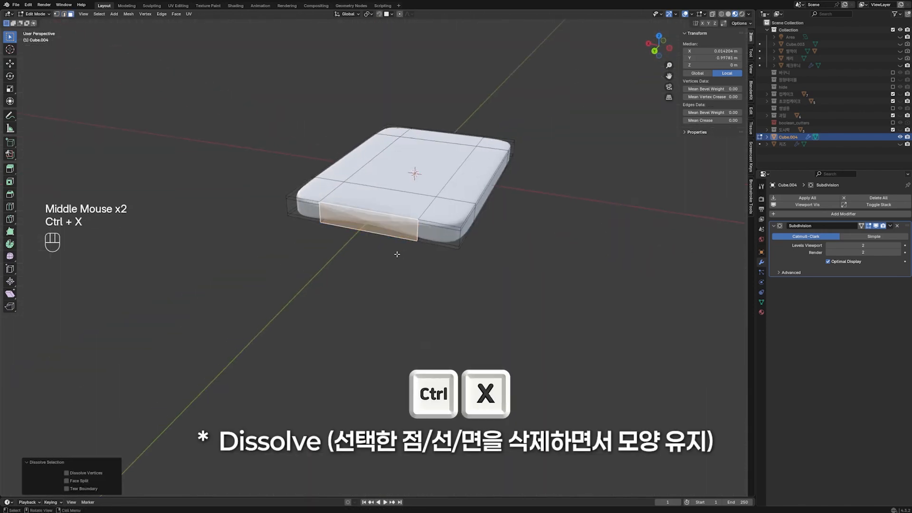
key(KP_7)
key(s)
click(428, 235)
key(ctrl+z)
- Set the pivot point to Individual Origins and scale the dissolved end face in X to about 0.46
click(368, 14)
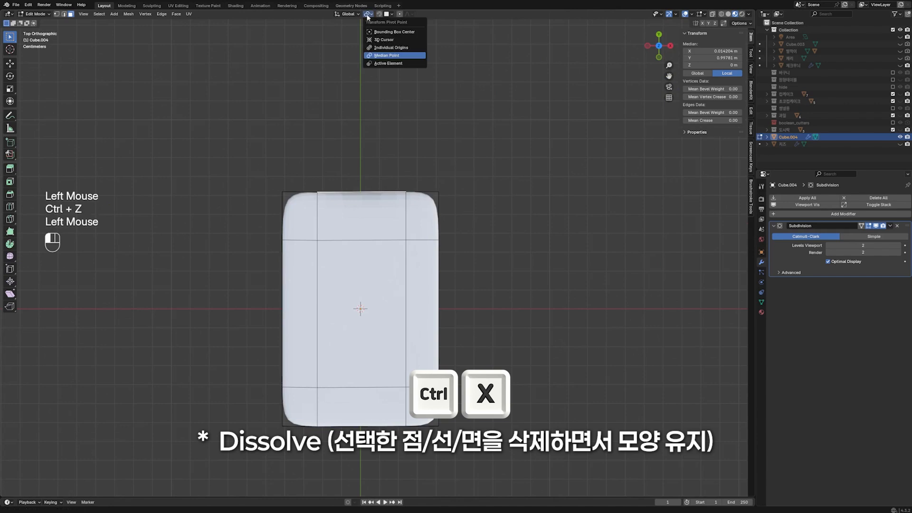
click(382, 47)
middle_drag(418, 238, 442, 223)
key(ctrl+z)
key(s)
key(x)
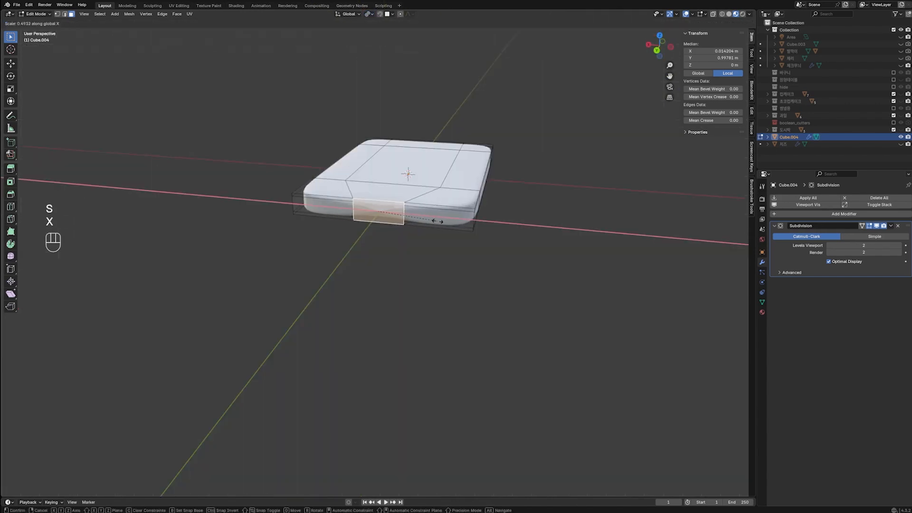
click(431, 221)
- Extrude the narrowed end face about 0.059 m outward into a handle and cut an edge loop near its base
key(KP_7)
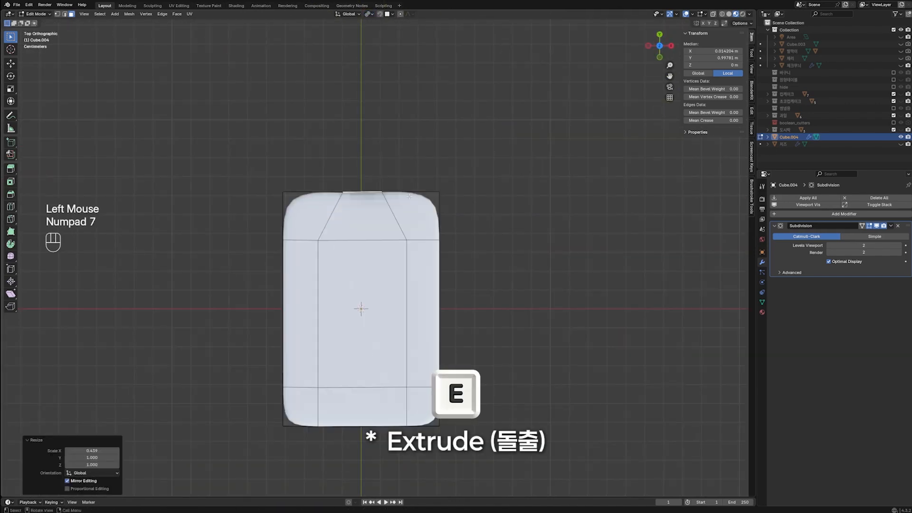
key(e)
click(405, 123)
key(ctrl+r)
click(381, 152)
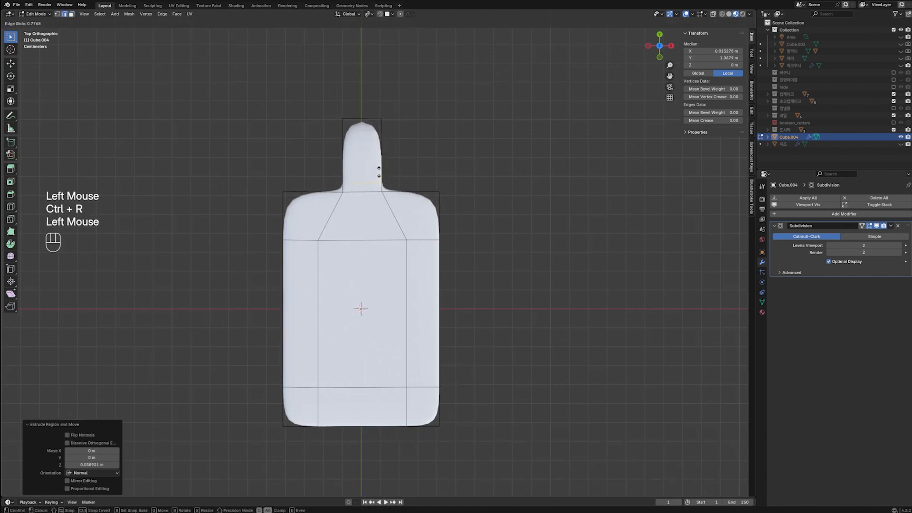
click(380, 187)
- Scale the loop at the handle's base to about 0.405 and bevel it into a narrow neck
key(s)
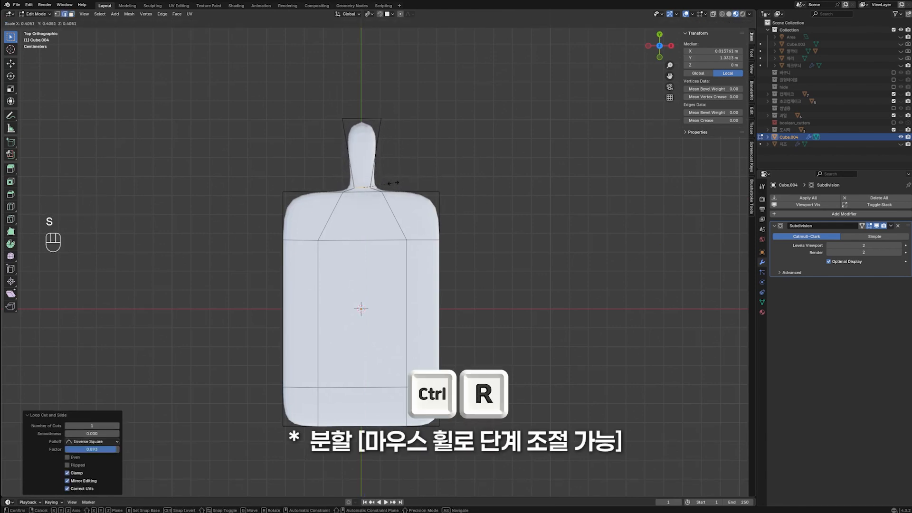
click(392, 183)
key(ctrl+b)
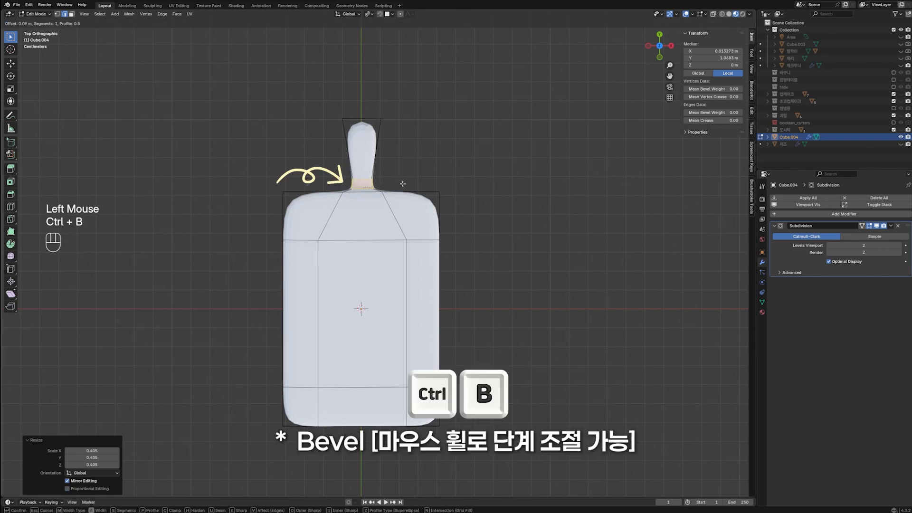
scroll(401, 184, up, 1)
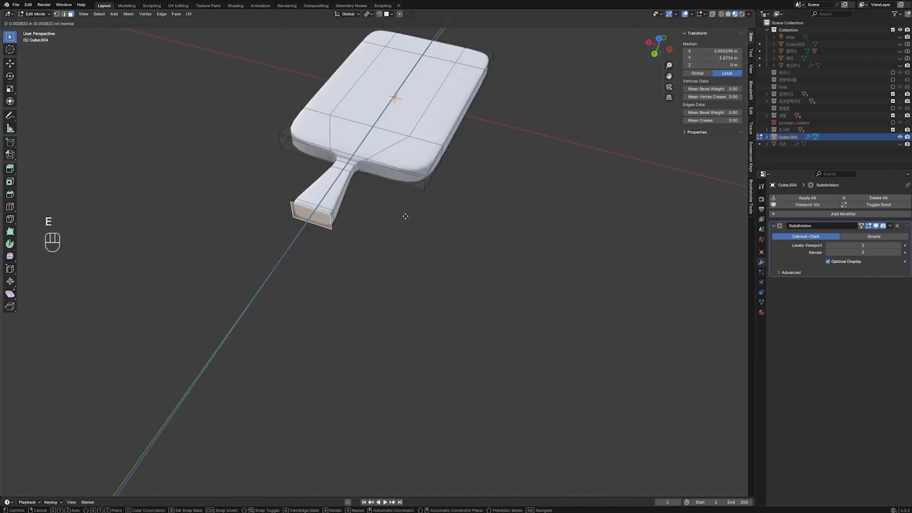
- Undo the extrusion of the handle's end face and scale that face in X
key(ctrl+z)
key(s)
key(x)
click(408, 212)
- Inset the handle's end face and apply Shade Auto Smooth to the cutting board
key(Tab)
key(Tab)
key(i)
click(380, 238)
key(Tab)
right_click(341, 187)
click(341, 187)
- Add a cube at the 3D cursor on the handle and scale it down towards the handle's size
middle_drag(343, 190, 401, 269)
scroll(454, 214, down, 3)
key(shift+a)
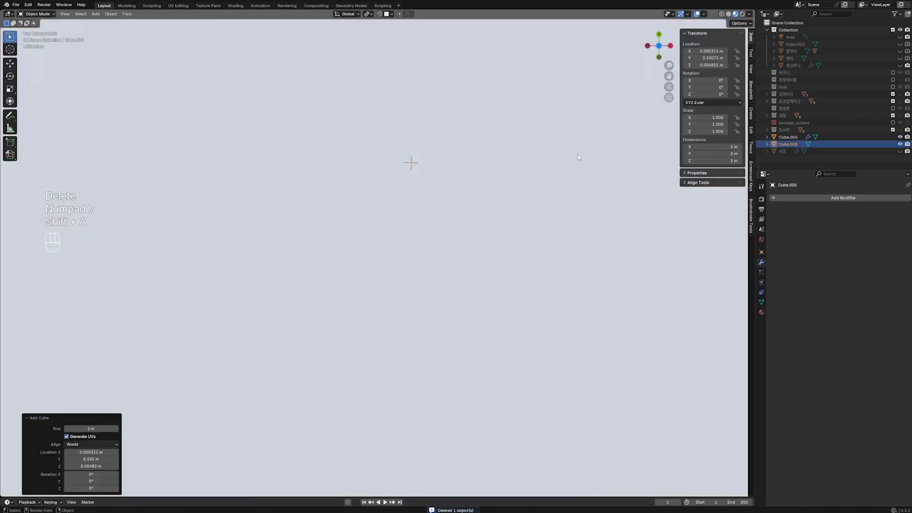
key(s)
click(402, 176)
key(s)
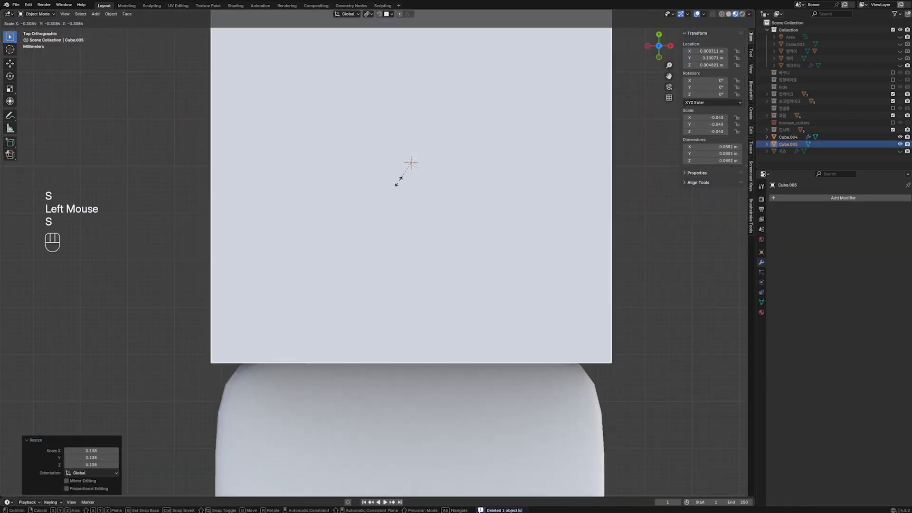
click(458, 156)
- Give the cube a level 2 Subdivision modifier with smooth shading and shrink it to fit within the handle's width
key(ctrl+2)
key(s)
click(429, 161)
right_click(429, 161)
click(433, 153)
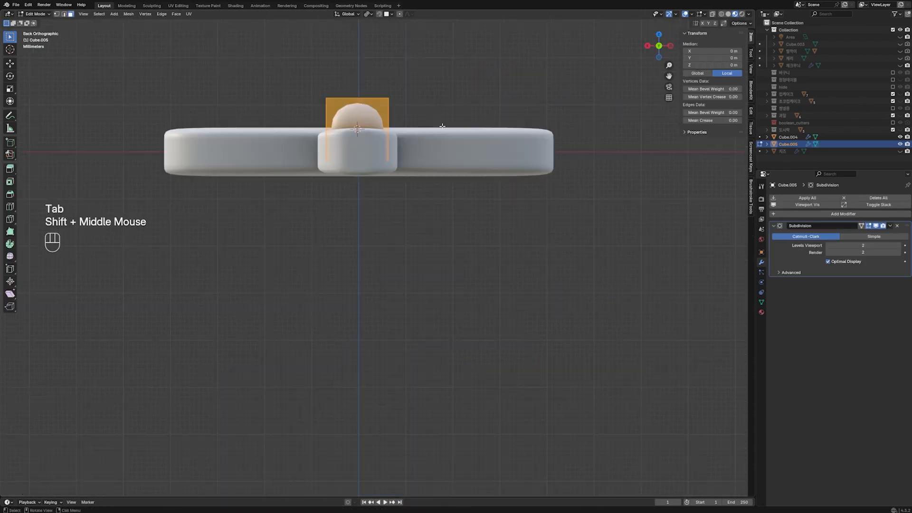
- Scale the cube's mesh in Z to about 3.43 and cut two edge loops across its height
key(s)
key(z)
click(492, 74)
key(ctrl+r)
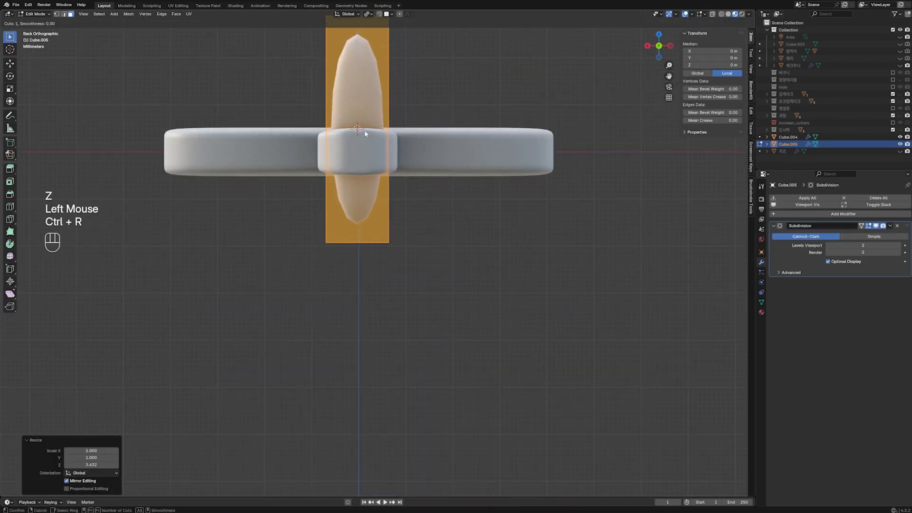
click(379, 127)
click(380, 125)
key(ctrl+r)
click(379, 177)
click(389, 176)
key(Tab)
- Subtract the rounded cutter from the board with a Boolean difference to make the handle's hole, and shade the board smooth
middle_drag(425, 187, 362, 238)
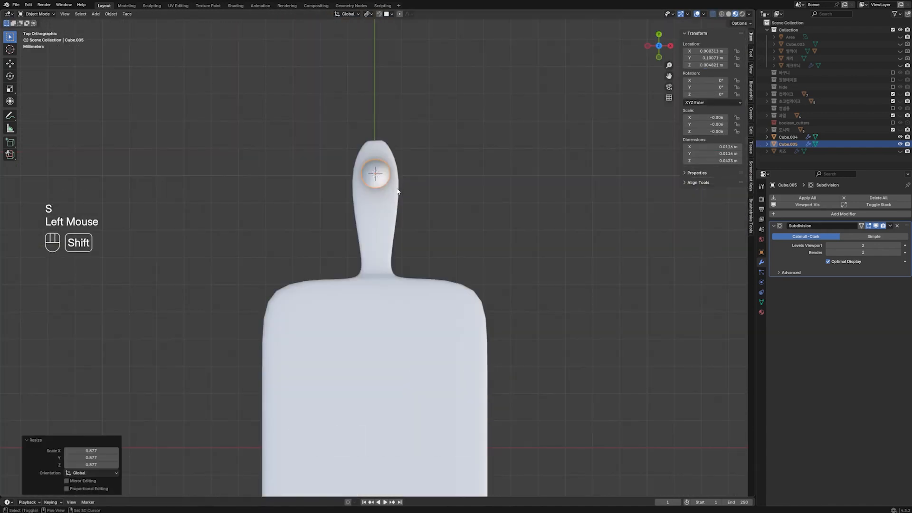
shift+click(398, 190)
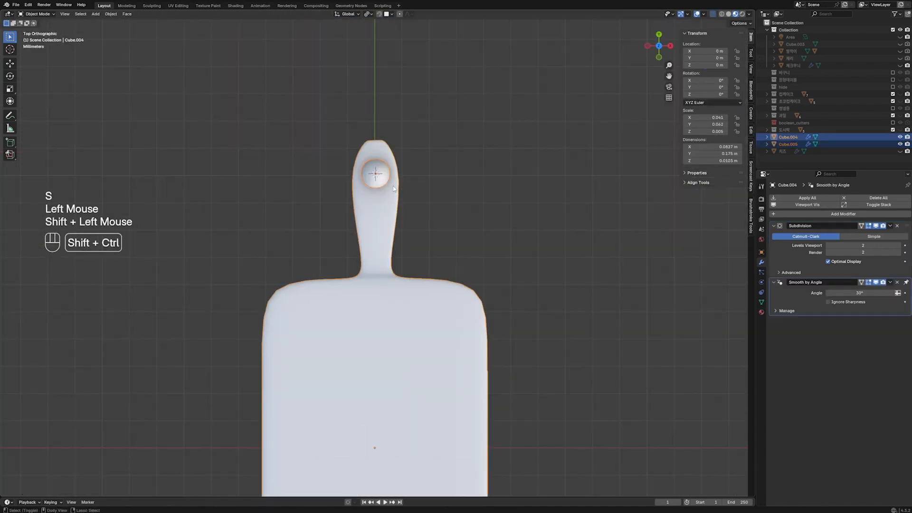
key(ctrl+shift+minus)
right_click(380, 194)
click(380, 194)
- Assign the existing wood material 나무 to the cutting board
middle_drag(381, 196, 450, 238)
scroll(428, 263, down, 2)
key(Tab)
key(Tab)
middle_drag(493, 293, 456, 247)
shift+middle_drag(456, 247, 437, 228)
click(437, 227)
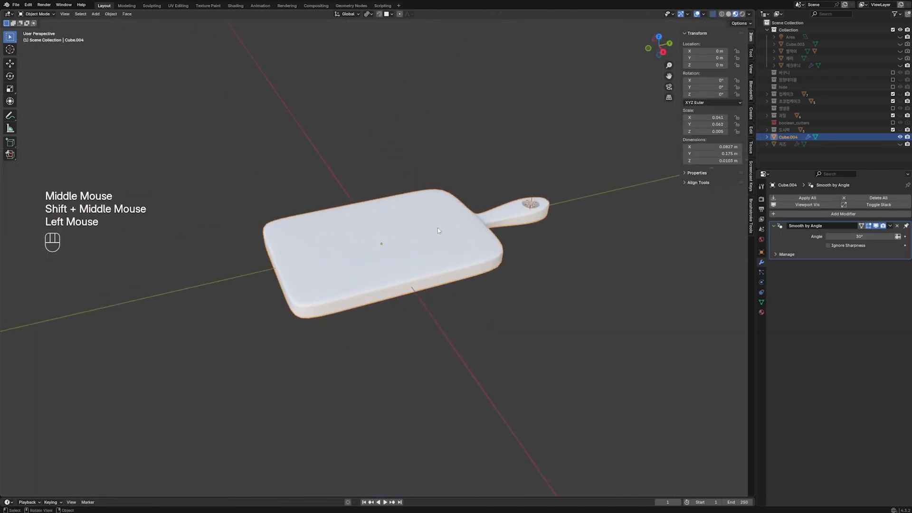
click(762, 312)
click(773, 228)
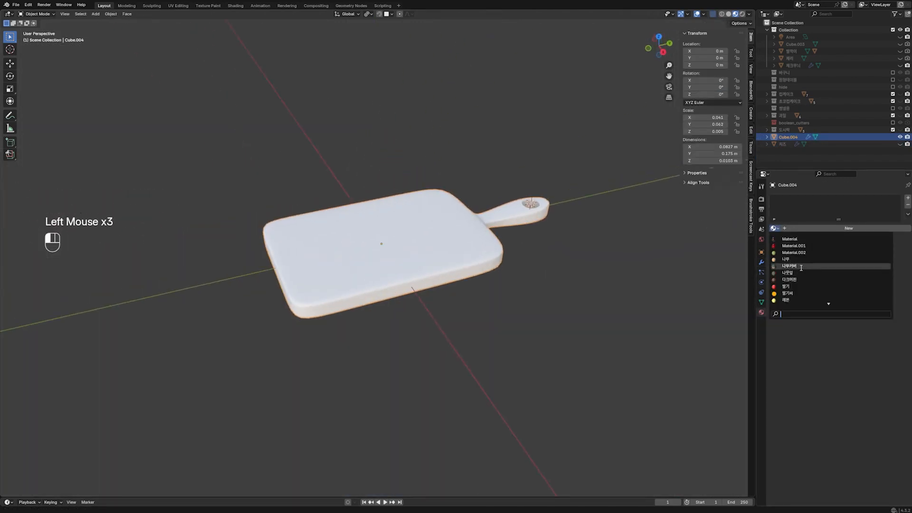
click(786, 259)
middle_drag(445, 221, 471, 260)
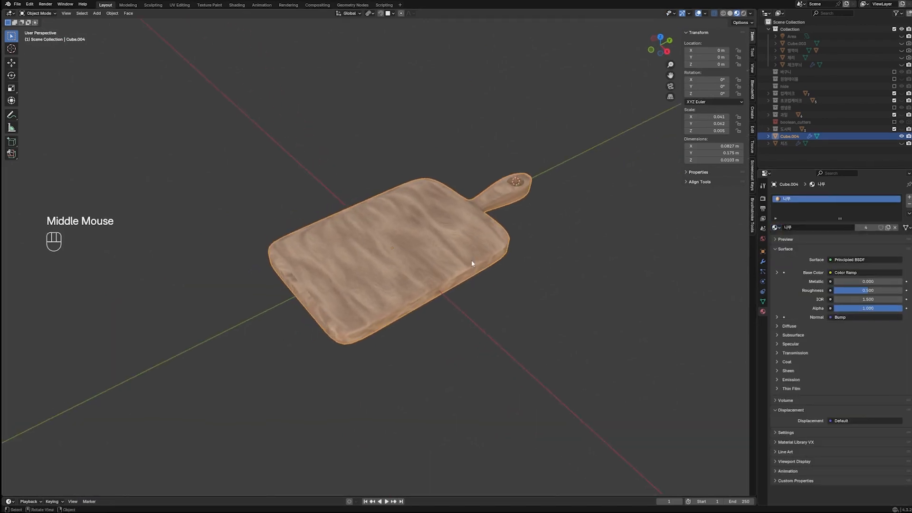
- Unwrap the board's entire mesh with Smart UV Project
key(Tab)
key(a)
key(u)
mouse_move(471, 260)
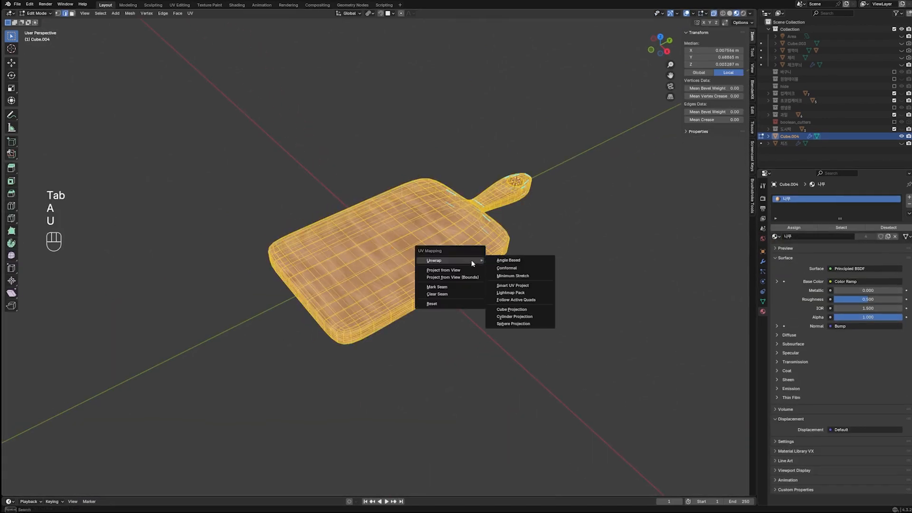
click(513, 286)
click(490, 352)
key(Tab)
- Mark the edge loops around the board's upper and lower rims as UV seams
middle_drag(477, 314, 505, 282)
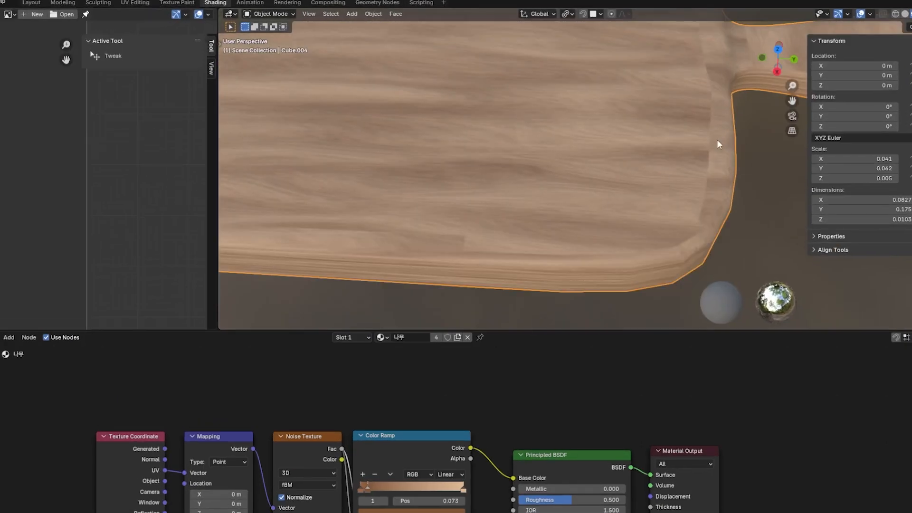
key(Tab)
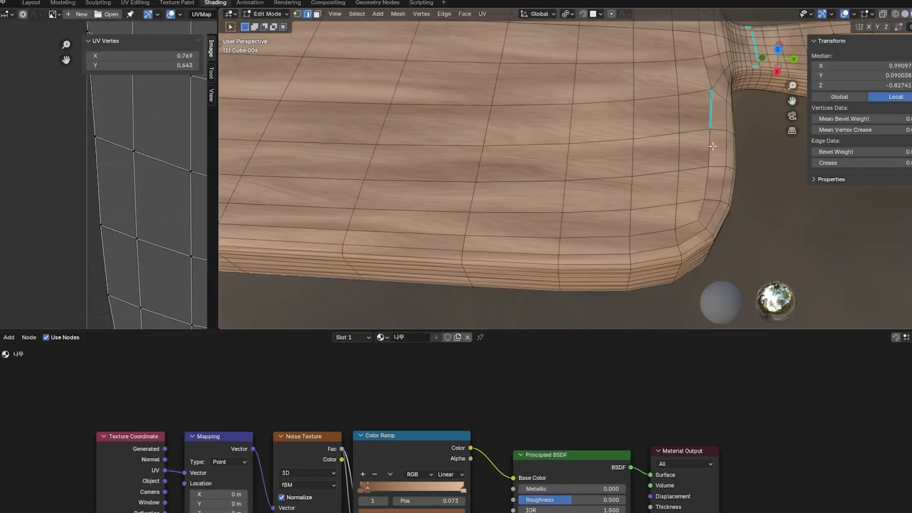
scroll(701, 156, down, 4)
key(Tab)
middle_drag(599, 195, 639, 196)
middle_drag(639, 196, 664, 195)
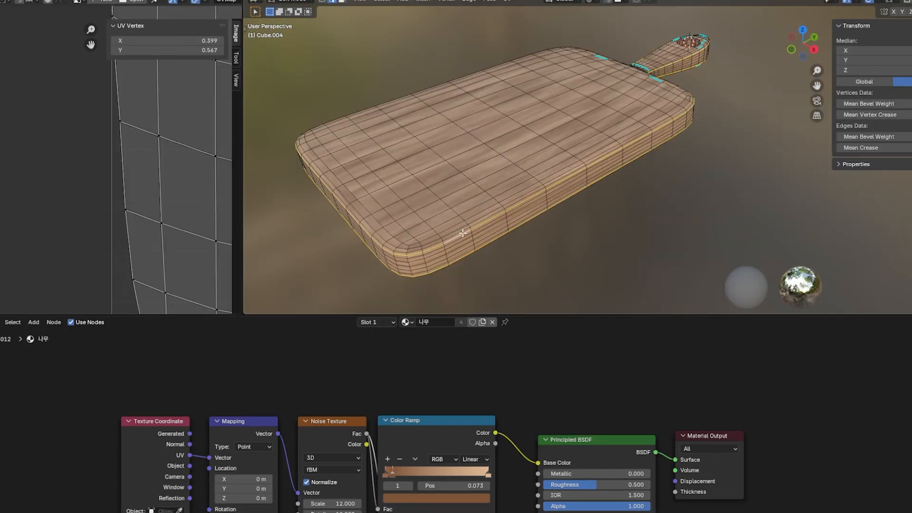
key(u)
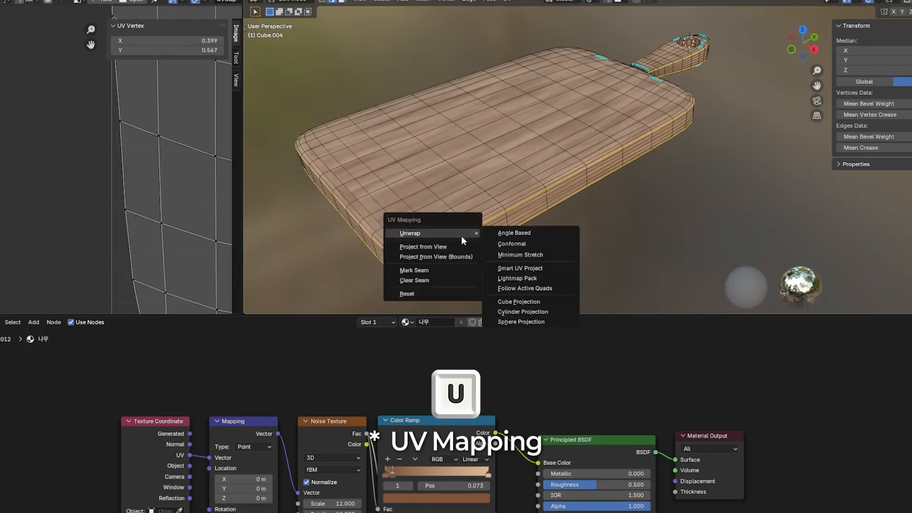
click(454, 269)
- Select the board's entire mesh and unwrap it with the Angle Based method
key(a)
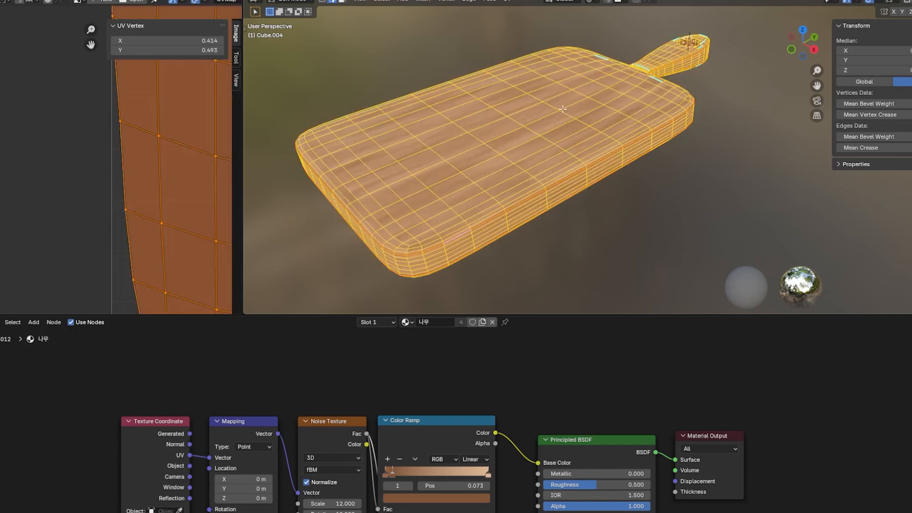
key(u)
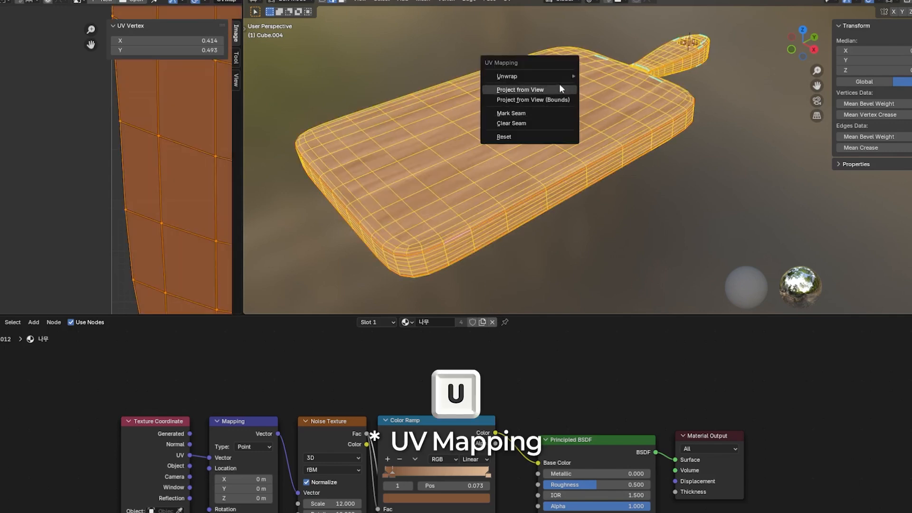
mouse_move(560, 84)
click(610, 76)
- Tilt the board's UV islands slightly and scale them in the UV layout to adjust the wood grain
key(Tab)
middle_drag(646, 156, 629, 186)
key(Tab)
scroll(155, 165, down, 13)
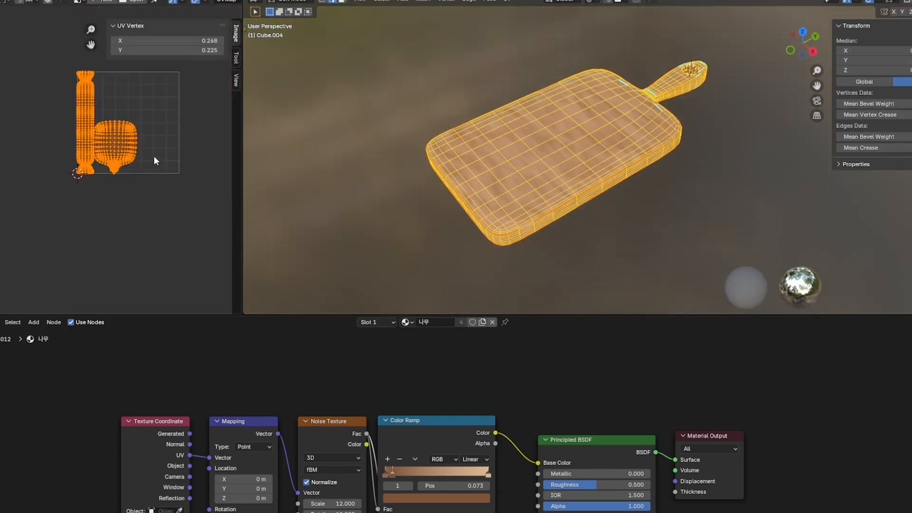
key(s)
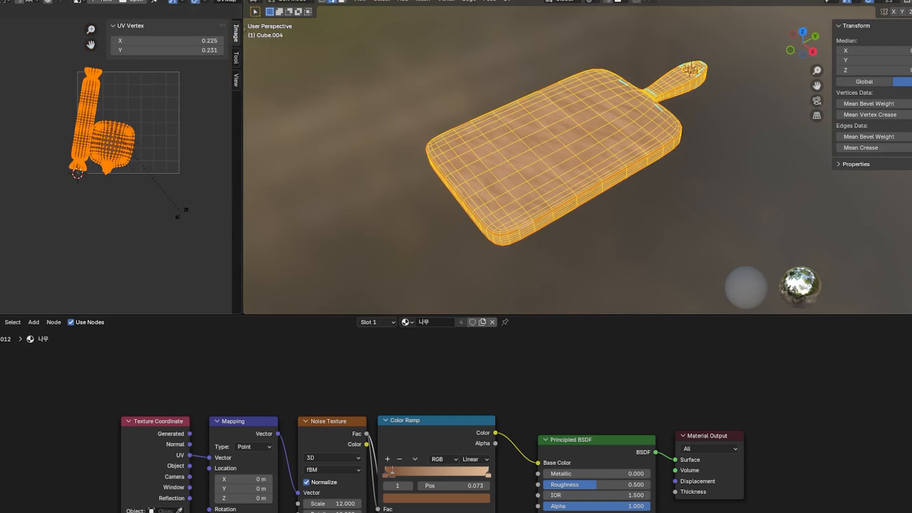
click(181, 212)
key(Tab)
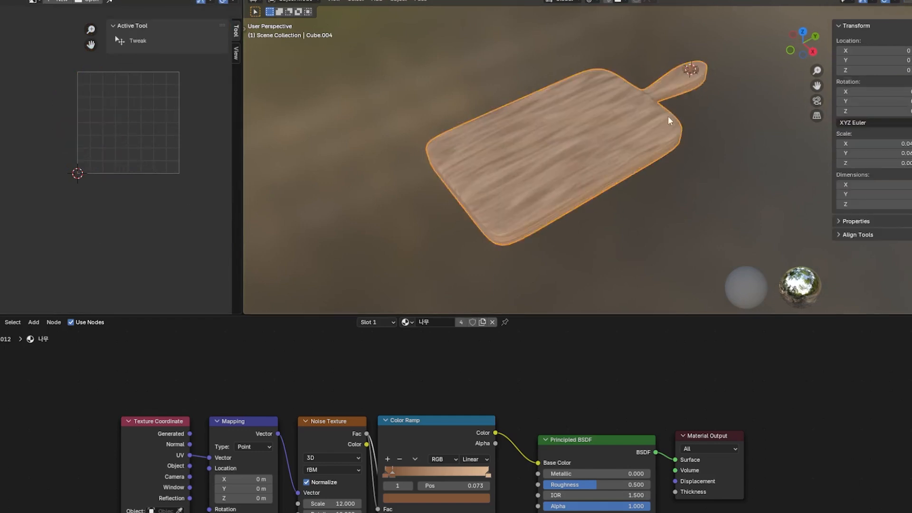
scroll(668, 124, up, 2)
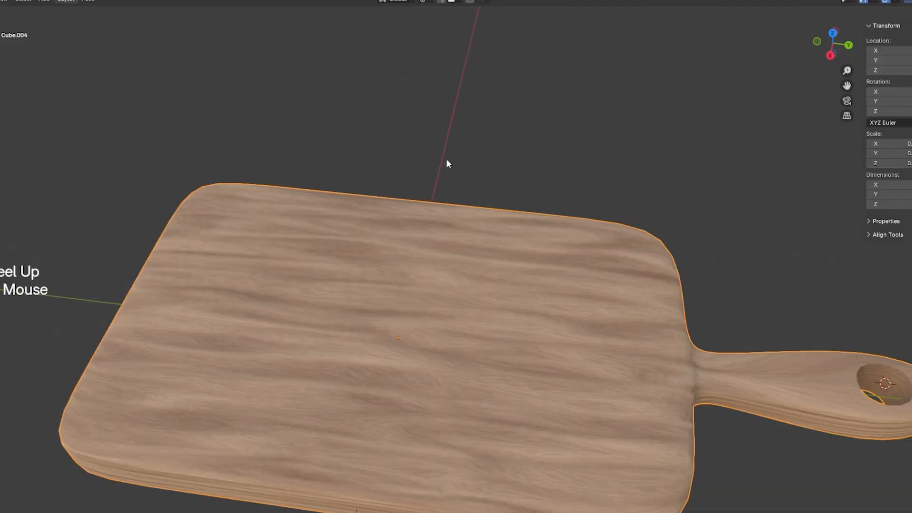
- Move the cutting board along the Z axis
key(g)
key(z)
click(580, 206)
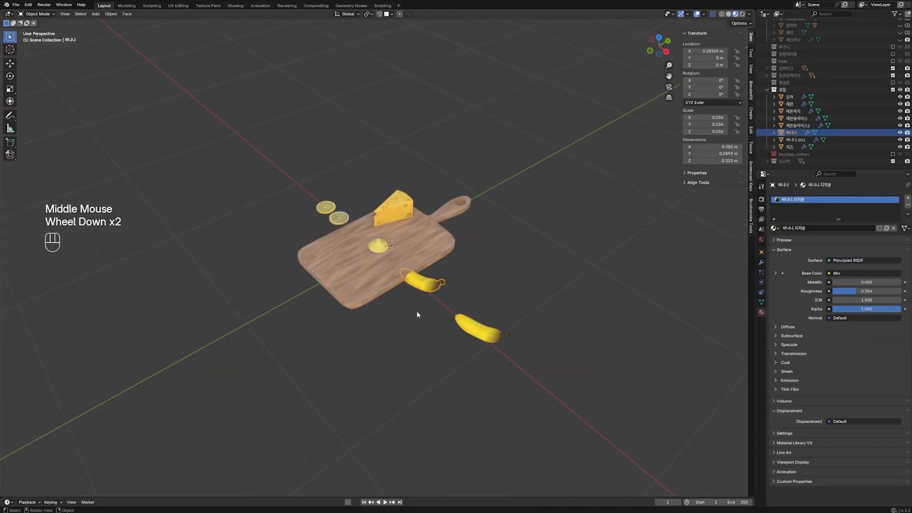
- Add an Array modifier to the lemon slice 레몬슬라이스 and disable its Relative Offset
shift+middle_drag(447, 285, 454, 252)
scroll(454, 252, up, 2)
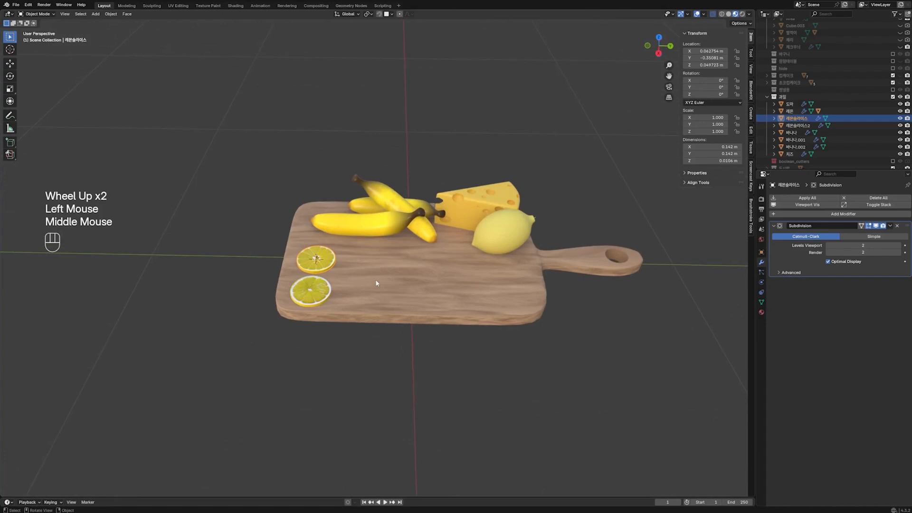
shift+middle_drag(404, 285, 367, 209)
click(306, 179)
scroll(306, 179, down, 2)
key(q)
click(333, 205)
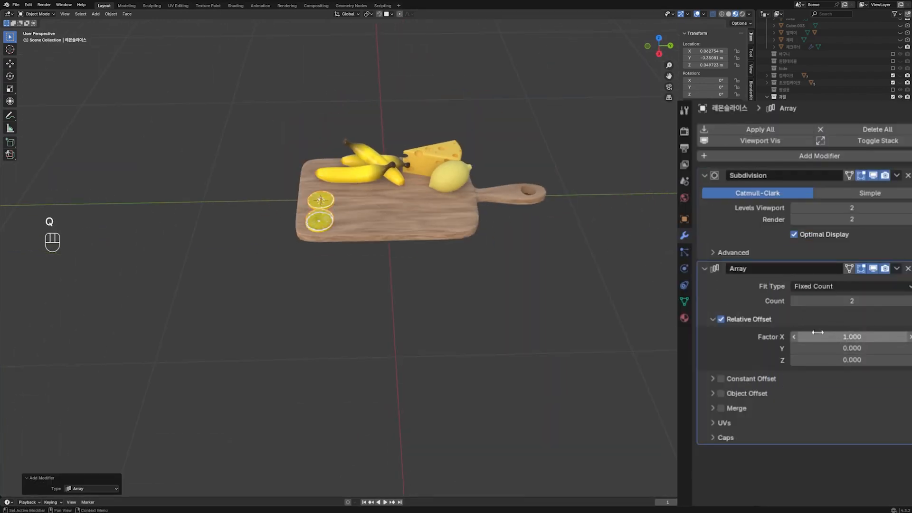
click(721, 319)
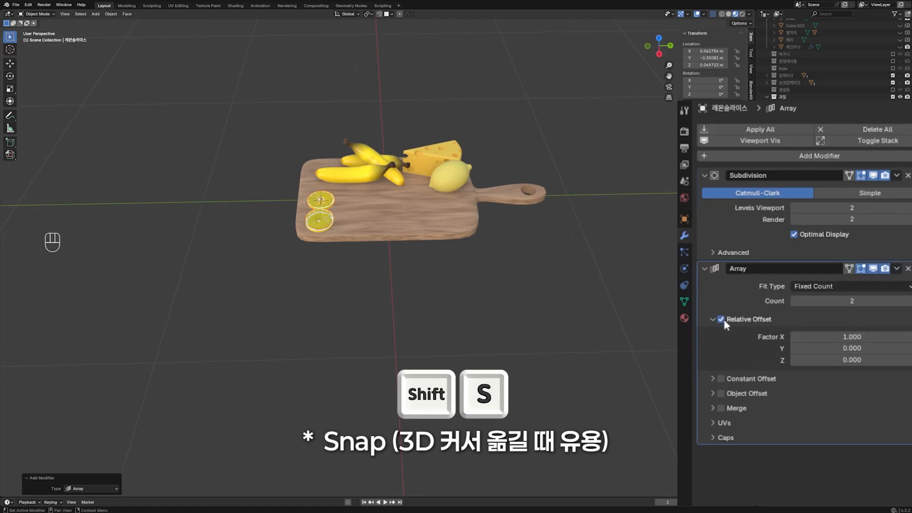
- Snap the 3D cursor to the selected lemon slice and add a Plain Axes empty there
click(328, 202)
key(shift+s)
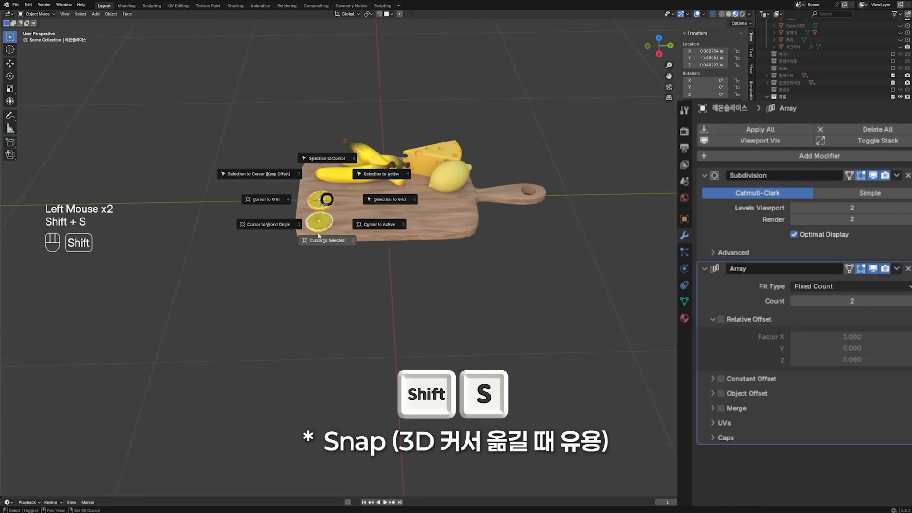
click(331, 230)
key(shift+a)
mouse_move(334, 215)
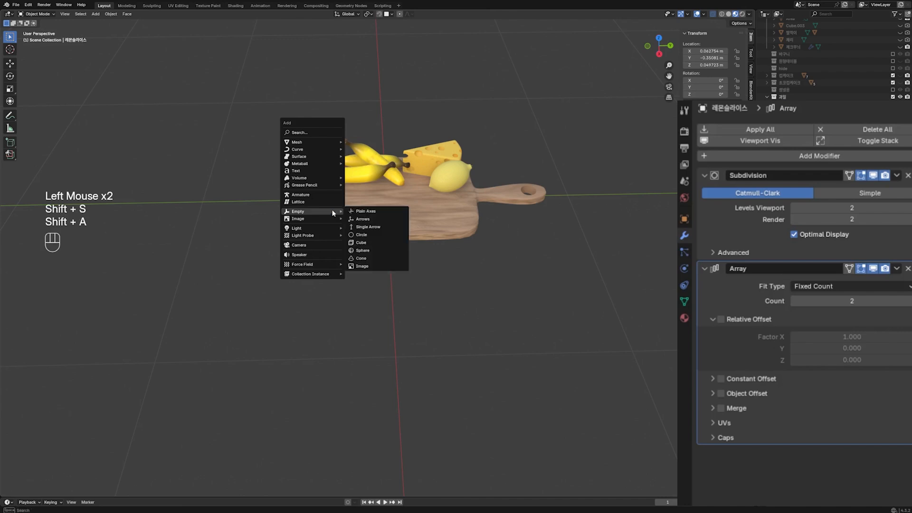
click(365, 211)
- Apply the rotation and scale of the lemon slice
key(ctrl+a)
key(ctrl+a)
click(275, 192)
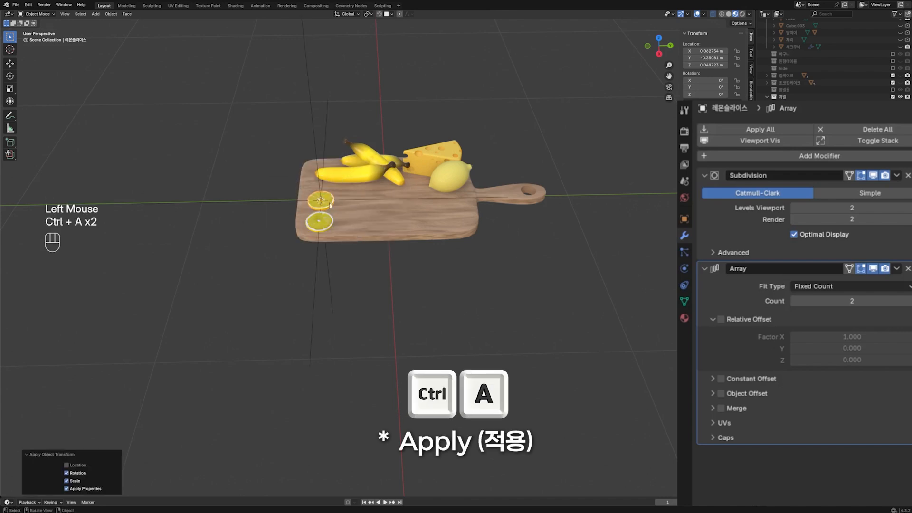
- Enable Object Offset in the lemon slice's Array modifier and pick the empty as its offset object
click(704, 370)
click(721, 393)
click(712, 394)
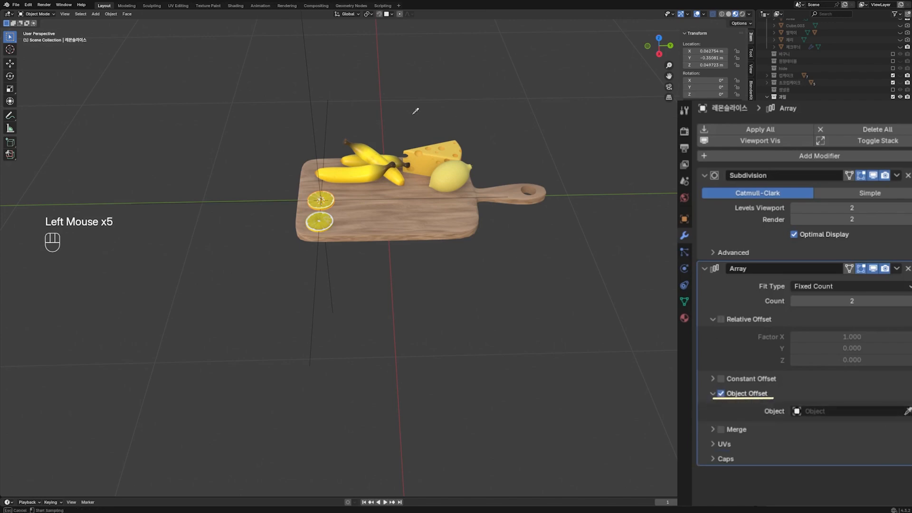
click(365, 196)
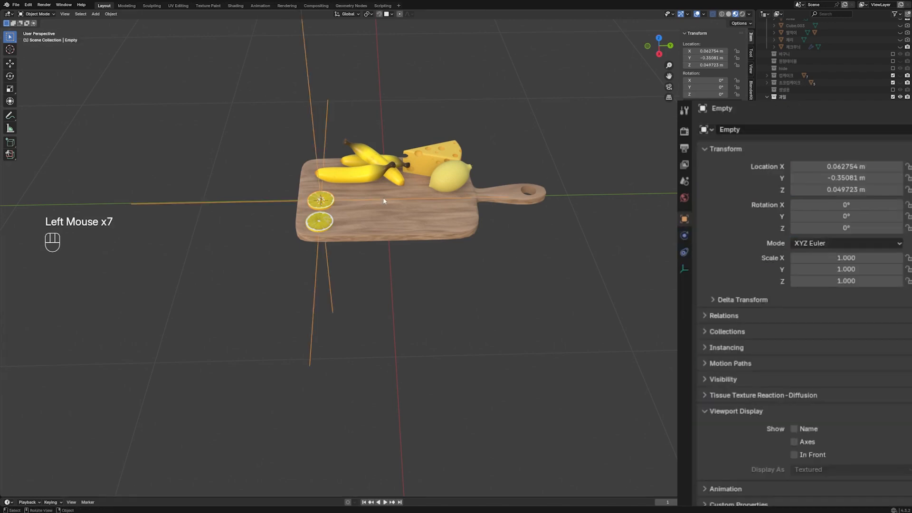
- Move the empty about 0.085 m along the Y axis and set the lemon slice's Array count to 7
key(g)
key(x)
key(y)
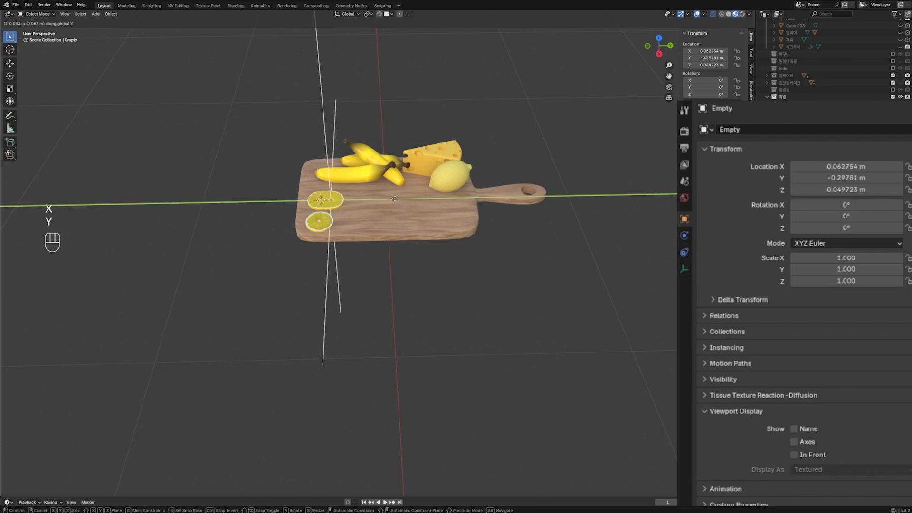
click(403, 198)
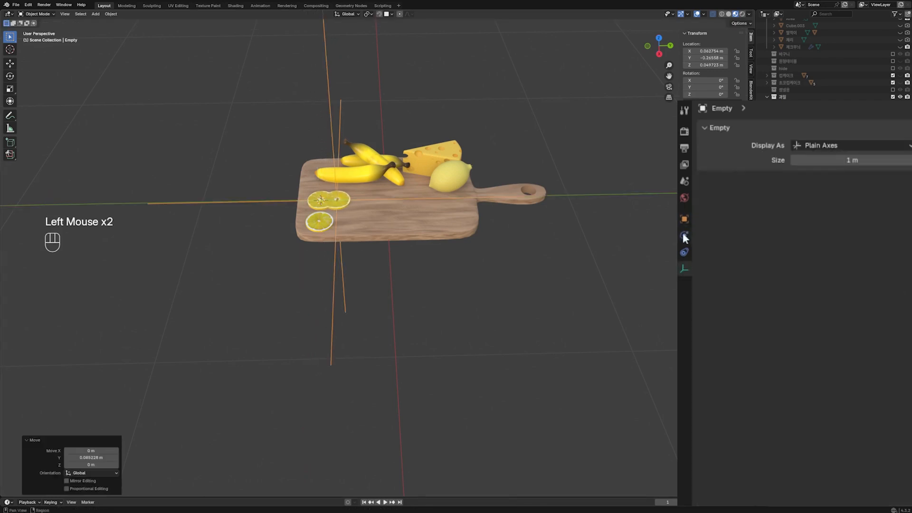
click(329, 201)
click(685, 236)
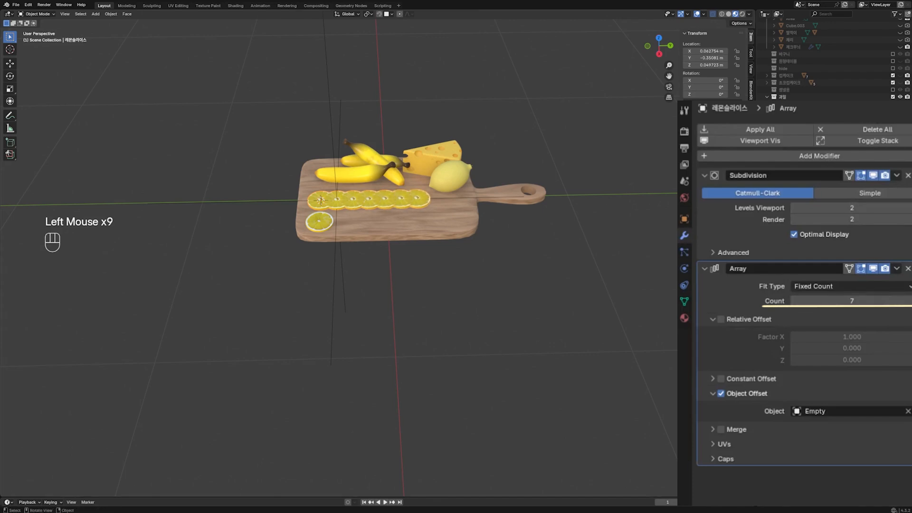
- In the right side view, raise the array's empty about 0.008 m along the Z axis
key(KP_1)
key(KP_3)
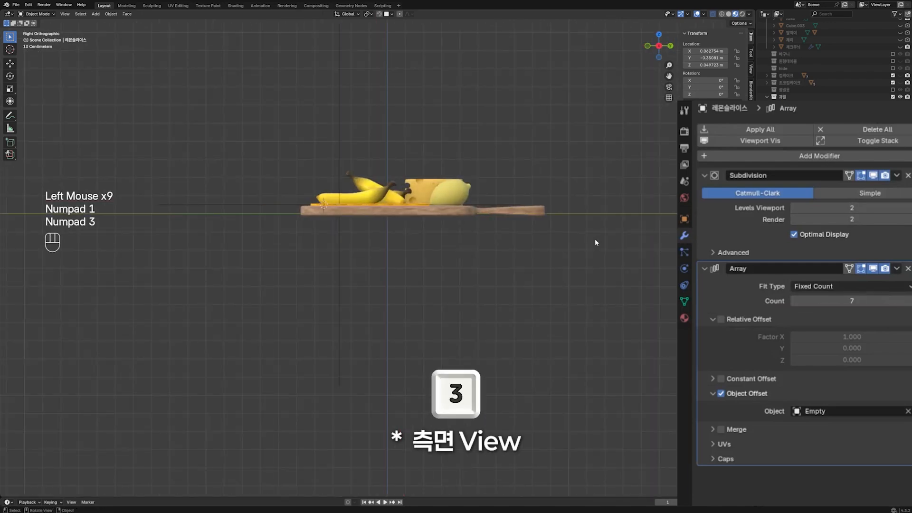
click(340, 135)
scroll(357, 130, up, 2)
shift+middle_drag(378, 193, 383, 283)
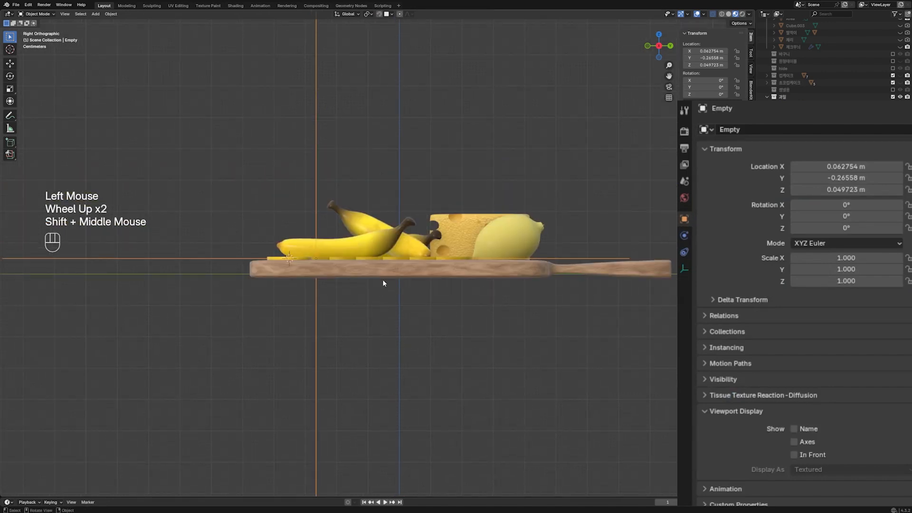
key(g)
key(z)
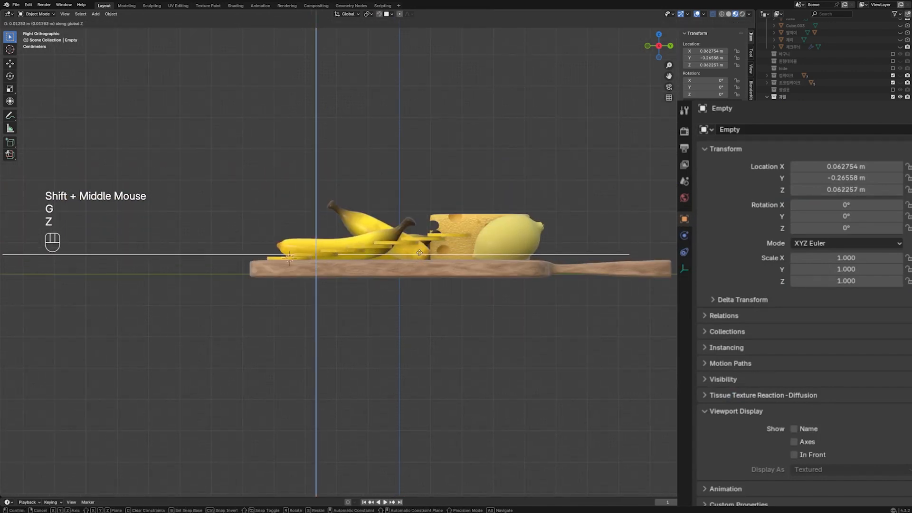
click(420, 255)
- Tilt the empty about 1.58° in the side view and rotate it slightly around Z and Y to angle the overlapping slices
key(r)
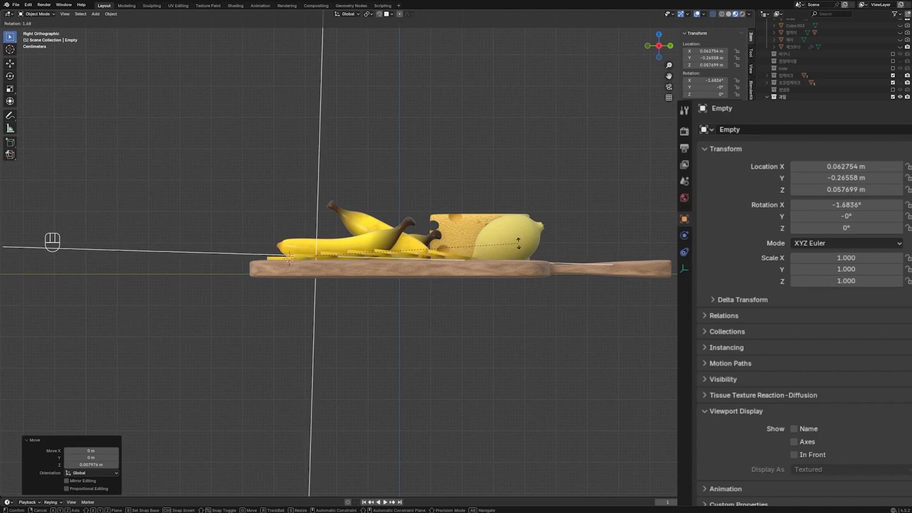
click(519, 244)
middle_drag(415, 275, 531, 209)
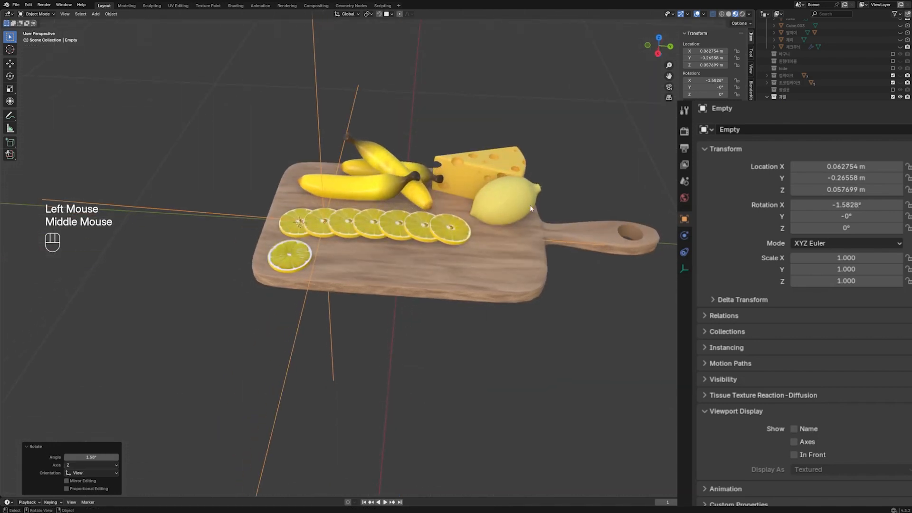
key(r)
key(z)
click(521, 213)
key(r)
key(y)
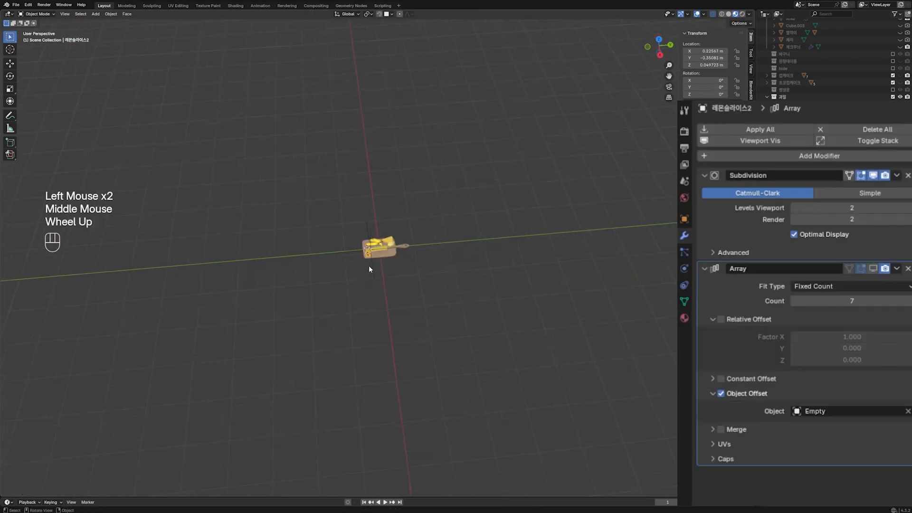
- Snap the 3D cursor to the second lemon slice 레몬슬라이스2 and add a Plain Axes empty there
scroll(368, 266, up, 6)
middle_drag(366, 267, 327, 279)
scroll(320, 275, down, 1)
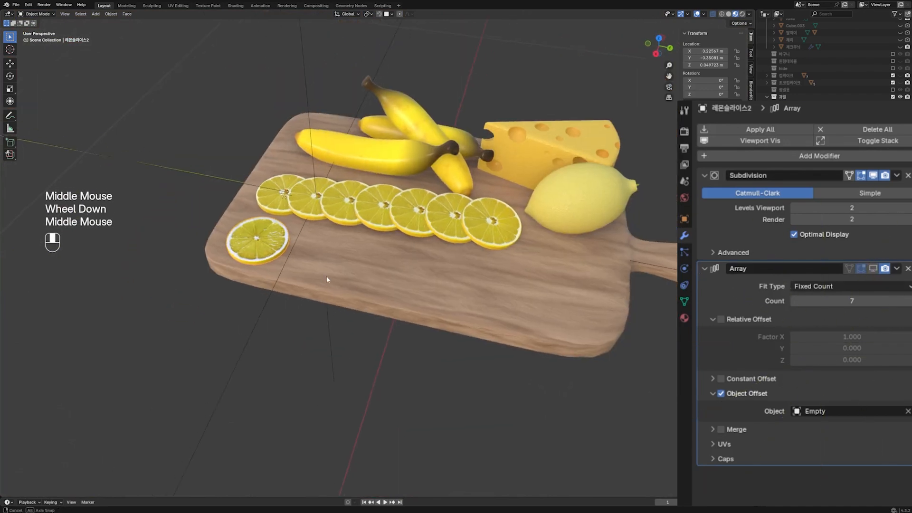
drag(326, 277, 326, 275)
middle_drag(327, 276, 322, 270)
key(shift+s)
click(314, 301)
key(shift+a)
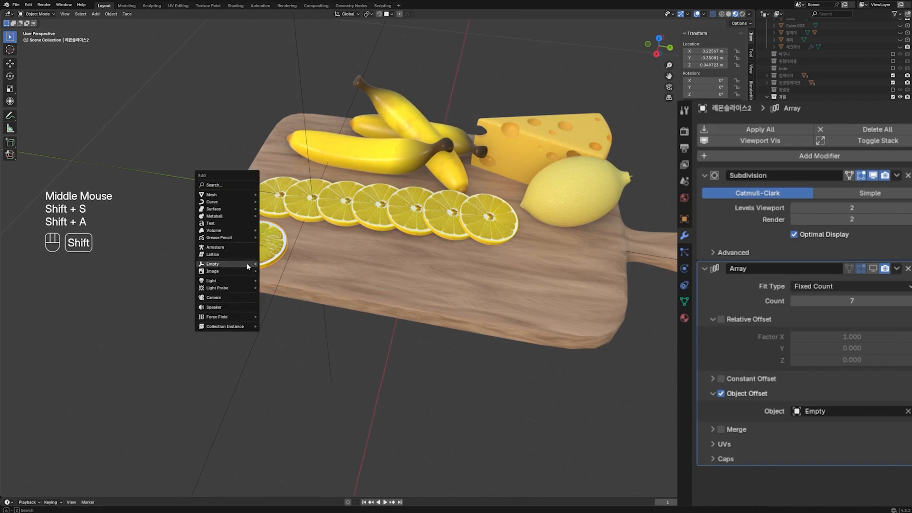
mouse_move(247, 265)
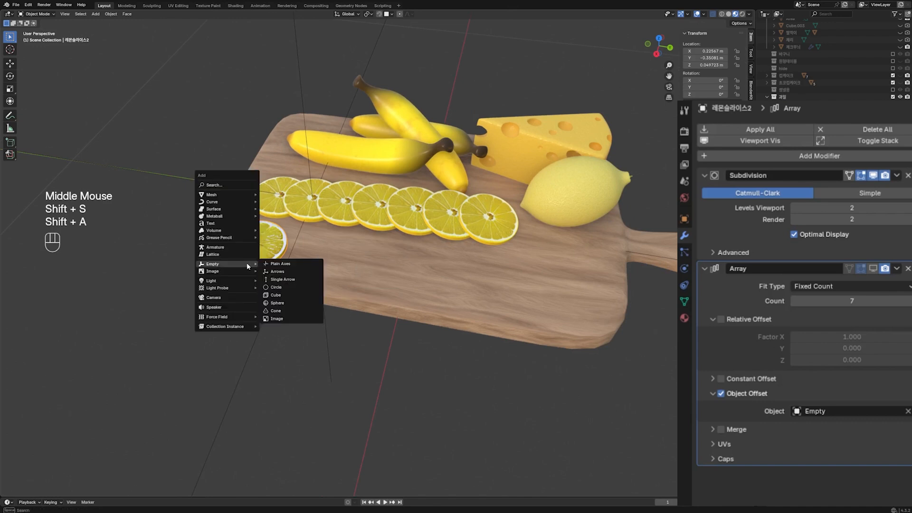
click(284, 264)
- Apply the rotation and scale of 레몬슬라이스2 and clear the old offset object from its Array modifier
click(278, 243)
key(ctrl+a)
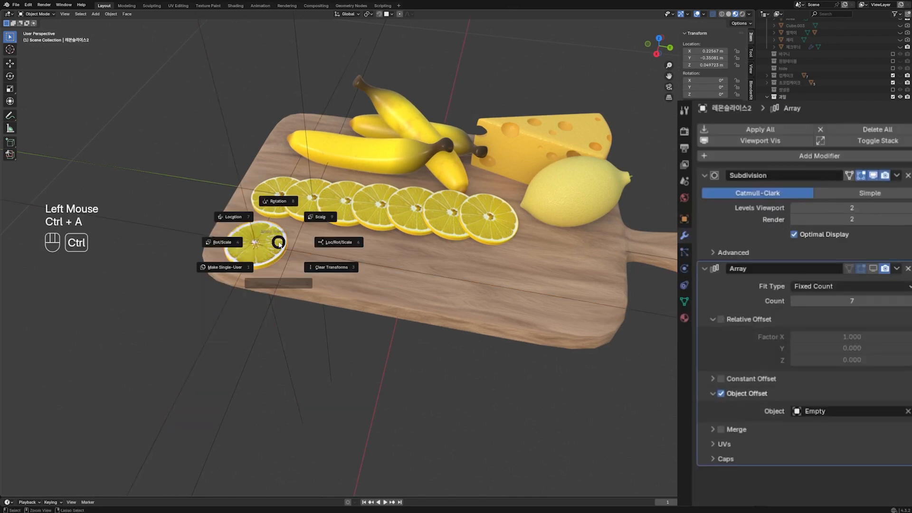
click(229, 245)
click(907, 411)
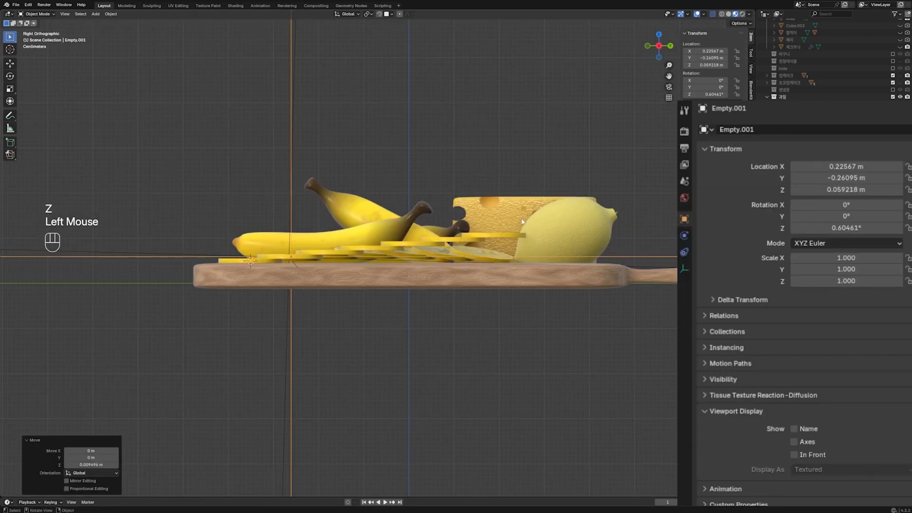
- Tilt the second empty about 1.82° in the side view and rotate it slightly around the Y axis
key(r)
click(458, 239)
key(r)
key(y)
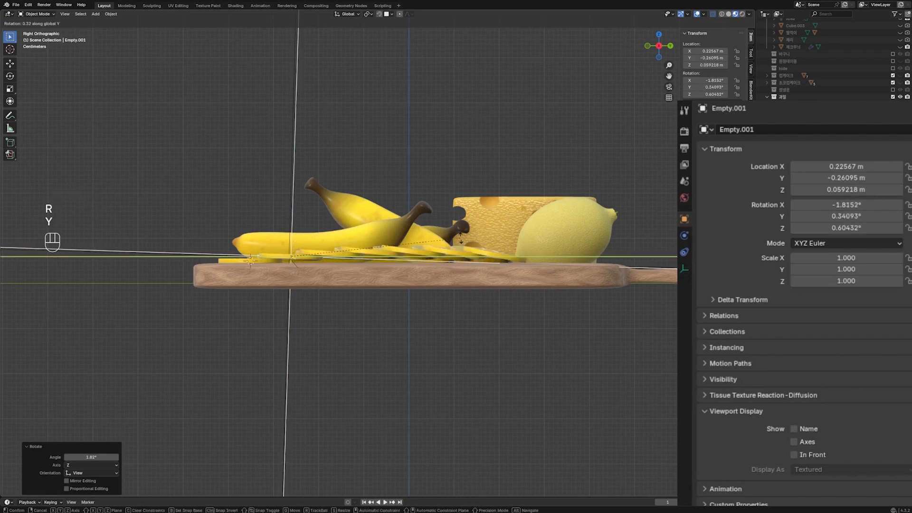
click(459, 242)
middle_drag(460, 241, 491, 278)
- Apply the Array modifiers of both lemon slice rows, 레몬슬라이스 and 레몬슬라이스2
click(491, 279)
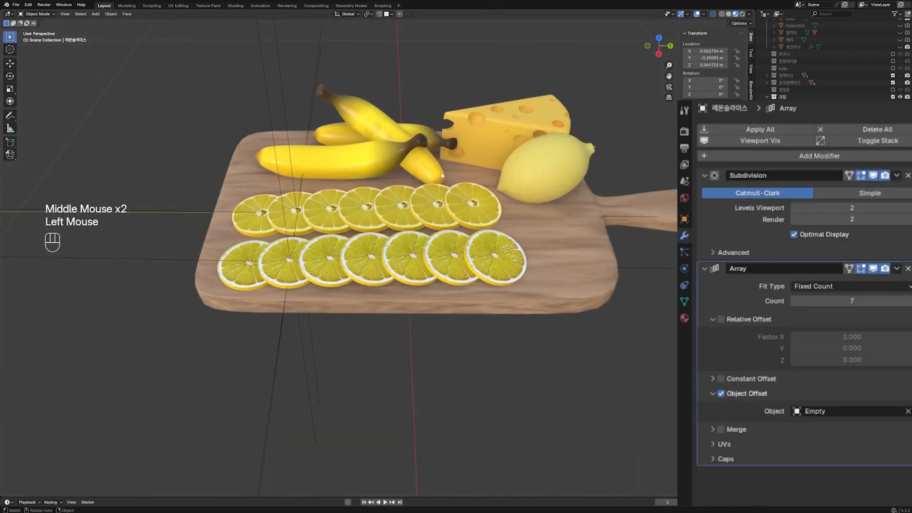
click(897, 269)
click(878, 283)
click(897, 268)
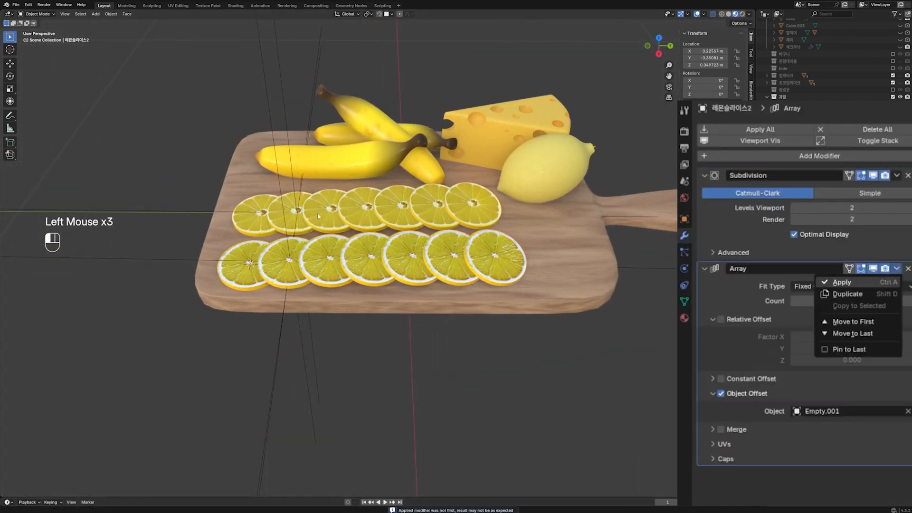
click(879, 283)
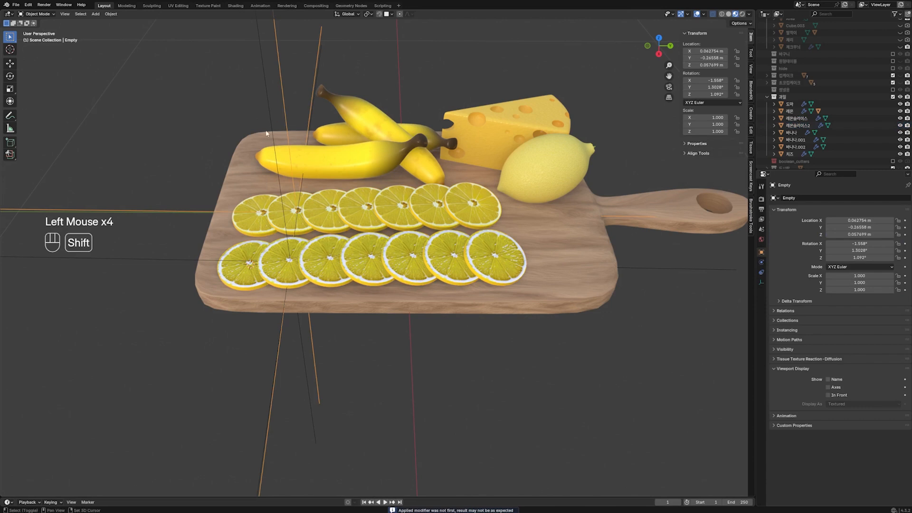
- Delete both empties that controlled the lemon slice arrays
shift+click(270, 128)
key(Delete)
middle_drag(367, 251, 371, 253)
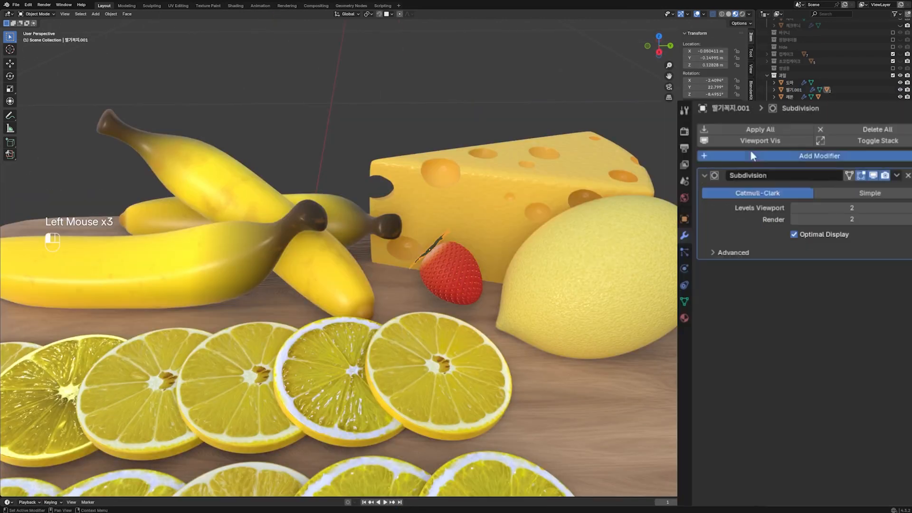
- Add a SimpleDeform modifier to the strawberry's leafy stem and adjust its Twist angle to about -16.7°
click(755, 153)
mouse_move(757, 150)
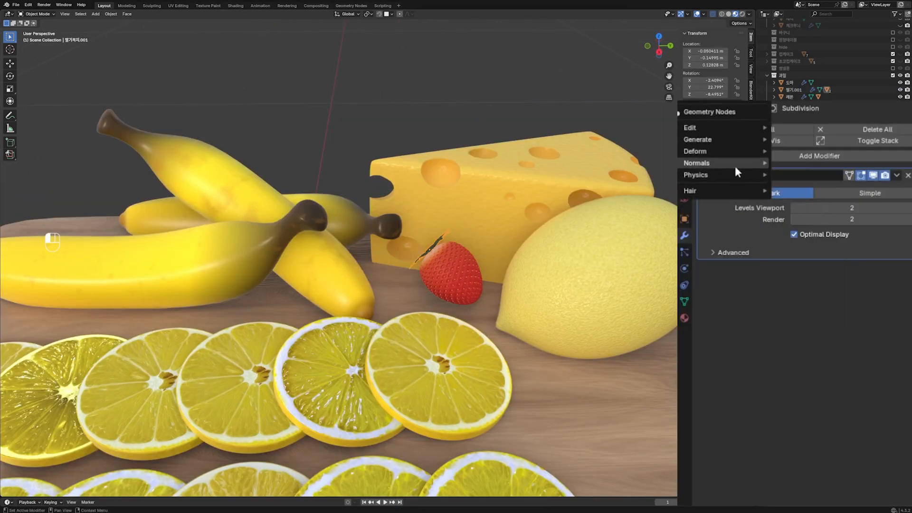
click(813, 257)
scroll(535, 318, up, 2)
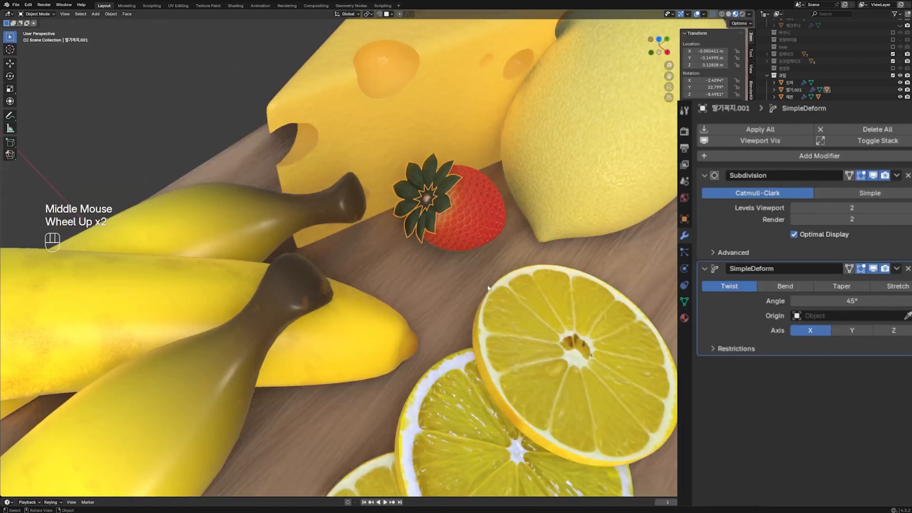
middle_drag(501, 239, 705, 307)
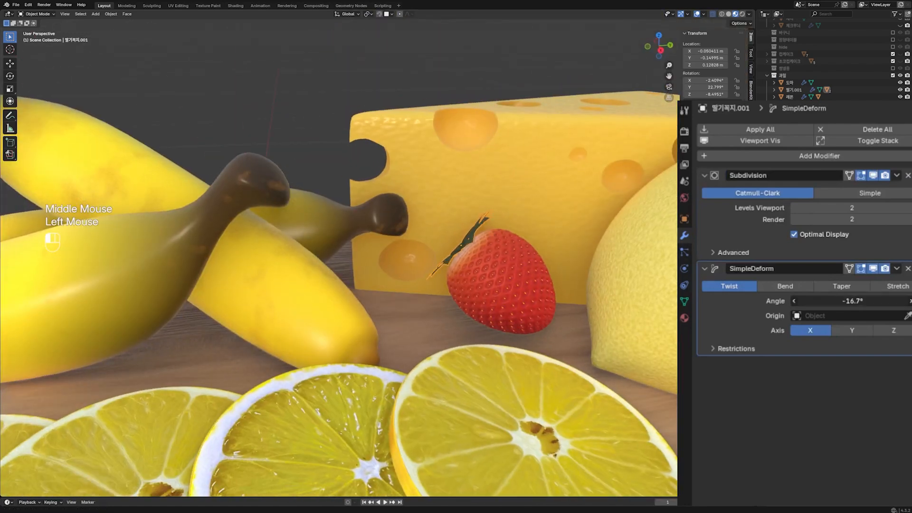
middle_drag(513, 306, 498, 274)
- Duplicate the cherry with its stem and place copies in front of the bananas without changing their height
shift+click(186, 280)
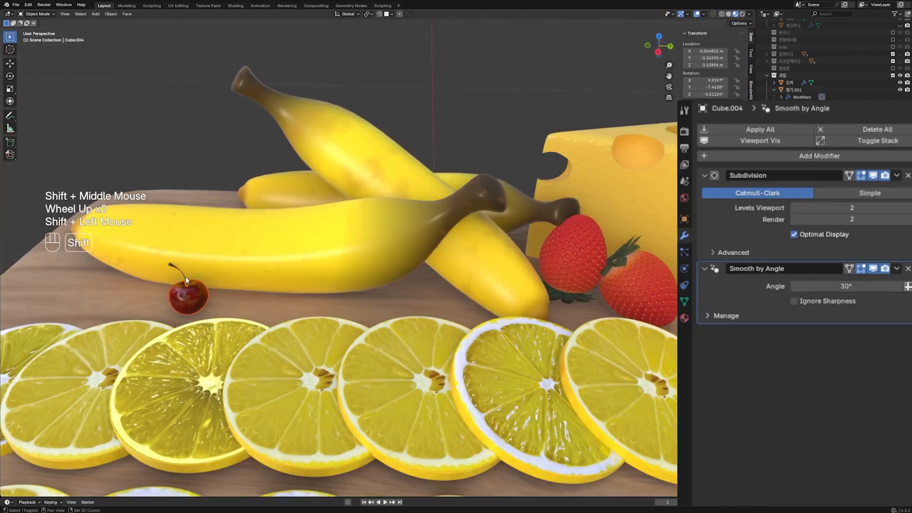
key(shift+d)
key(shift+z)
click(264, 280)
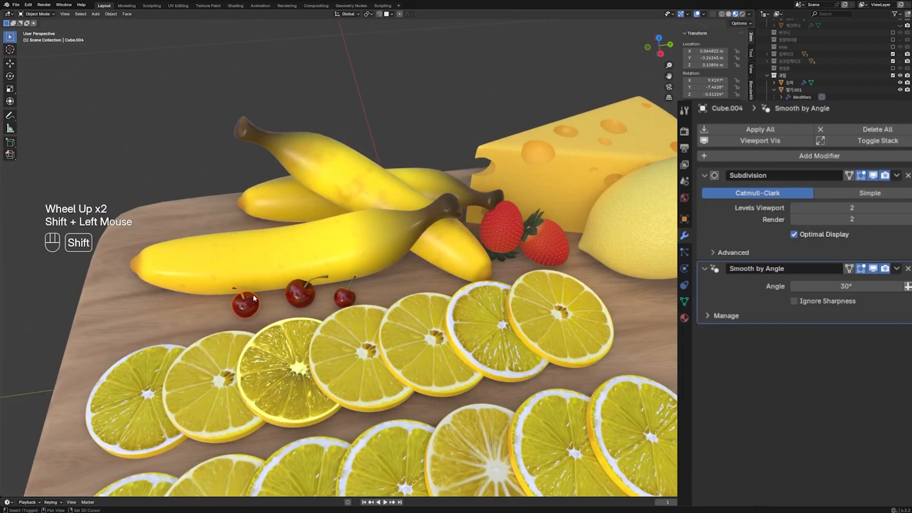
key(shift+d)
key(shift+z)
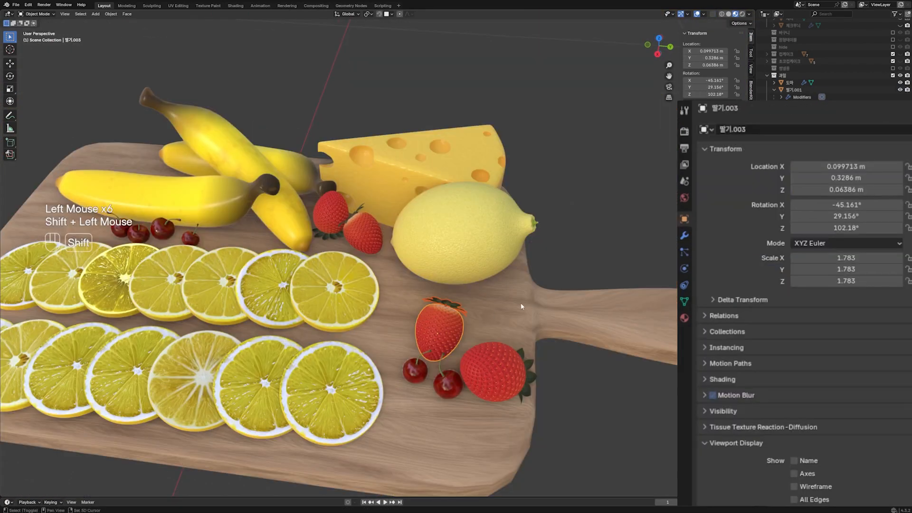
- Duplicate the upright strawberry near the board's handle, place the copy beside it and rotate it freely
key(shift+d)
click(523, 304)
key(r)
key(r)
click(581, 336)
- Move the extra cherry at the banana end of the cutting board to a new spot
key(g)
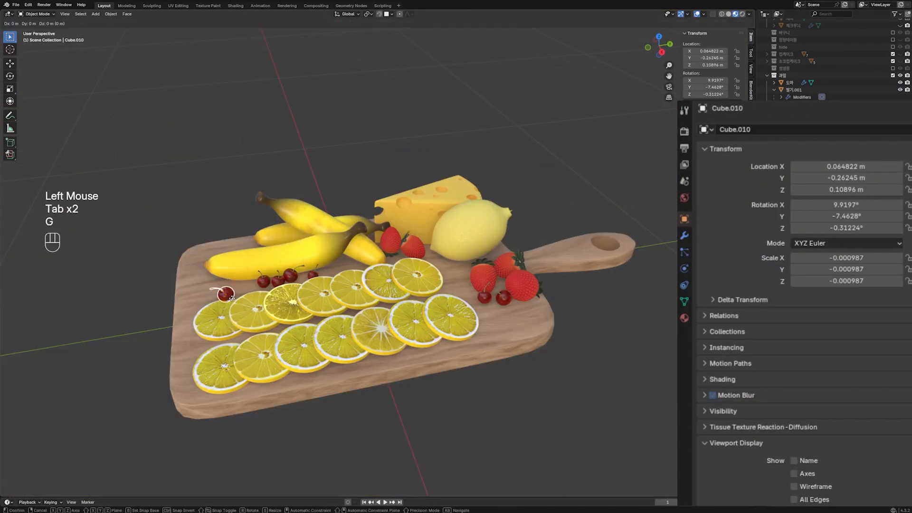